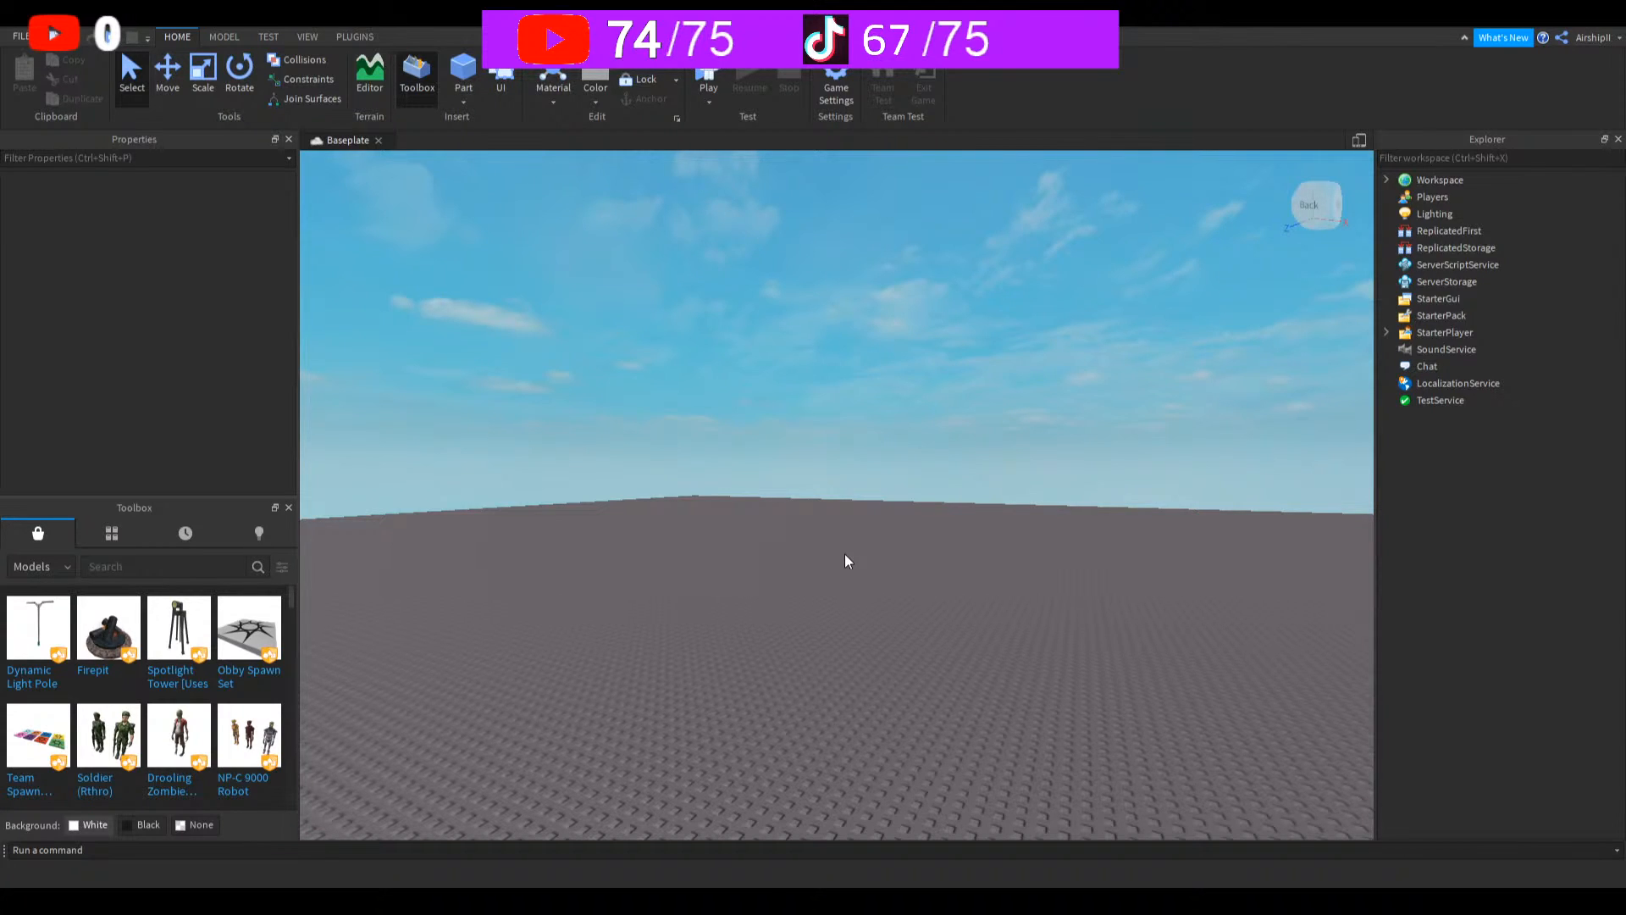
pyautogui.moveTo(845, 561); pyautogui.dragTo(815, 475, button='right')
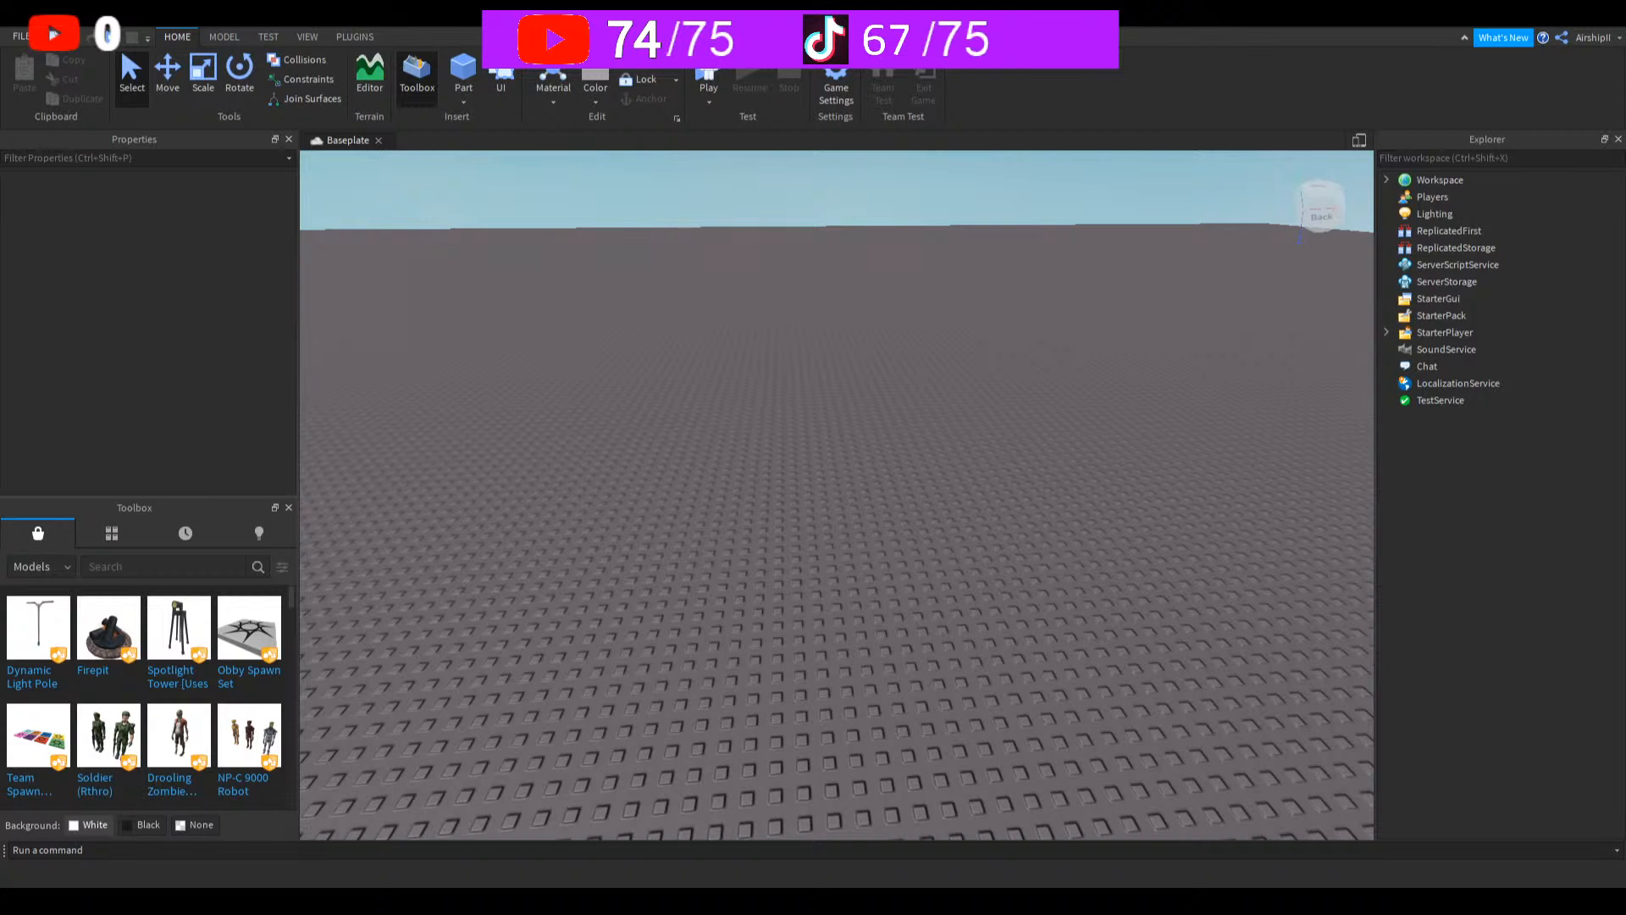
pyautogui.moveTo(938, 752); pyautogui.dragTo(939, 753, button='right')
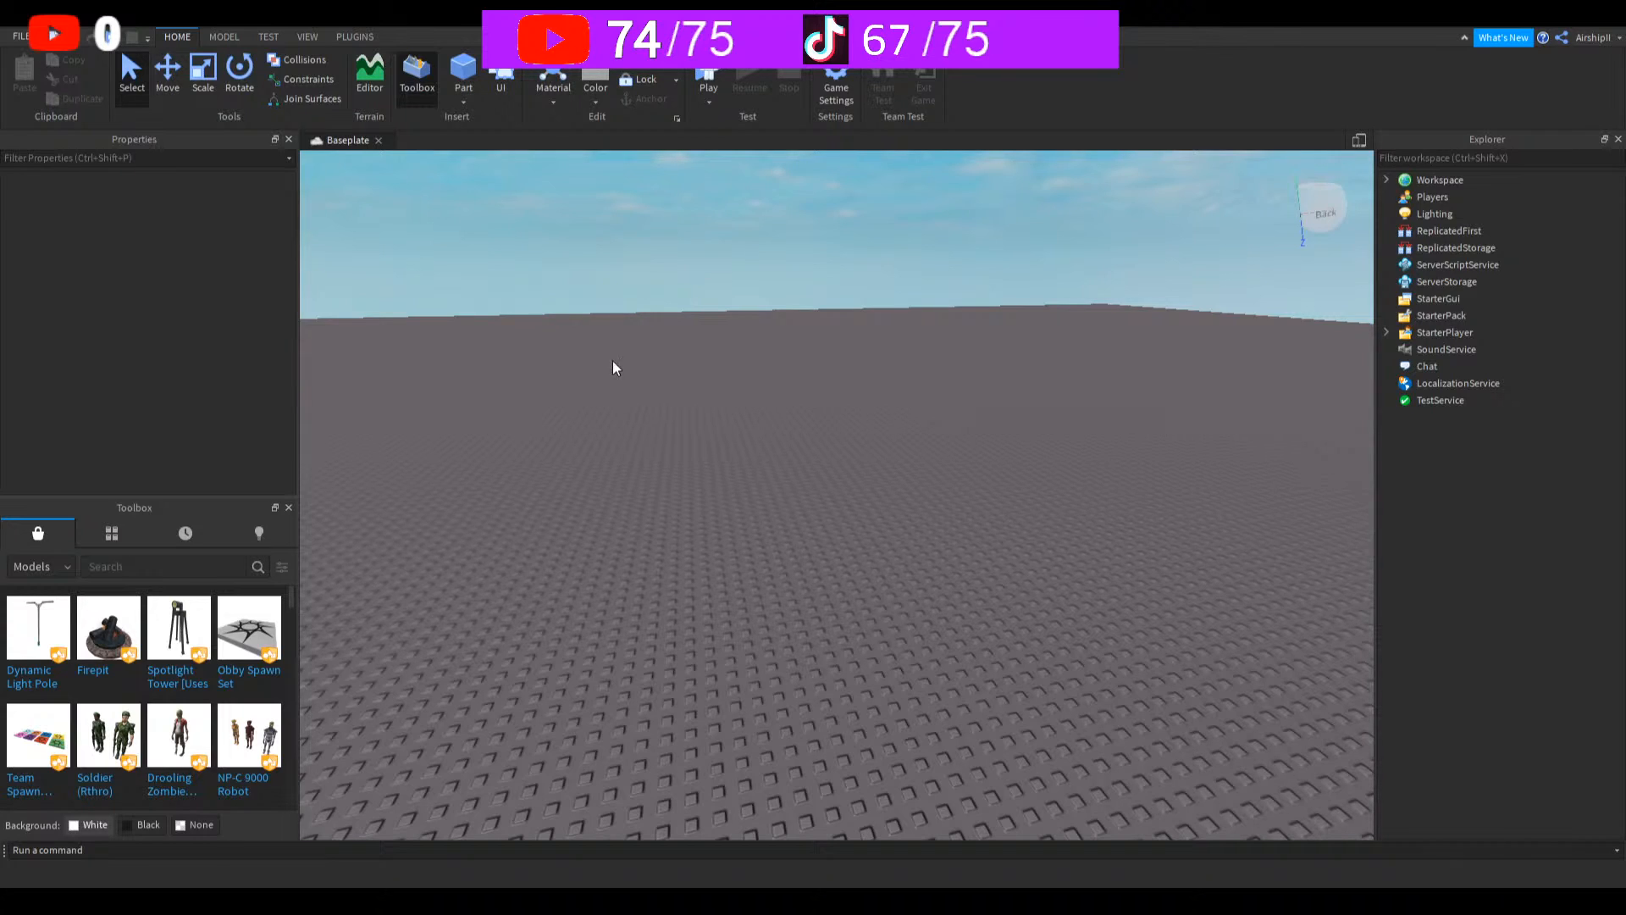
pyautogui.moveTo(859, 426); pyautogui.dragTo(860, 426, button='right')
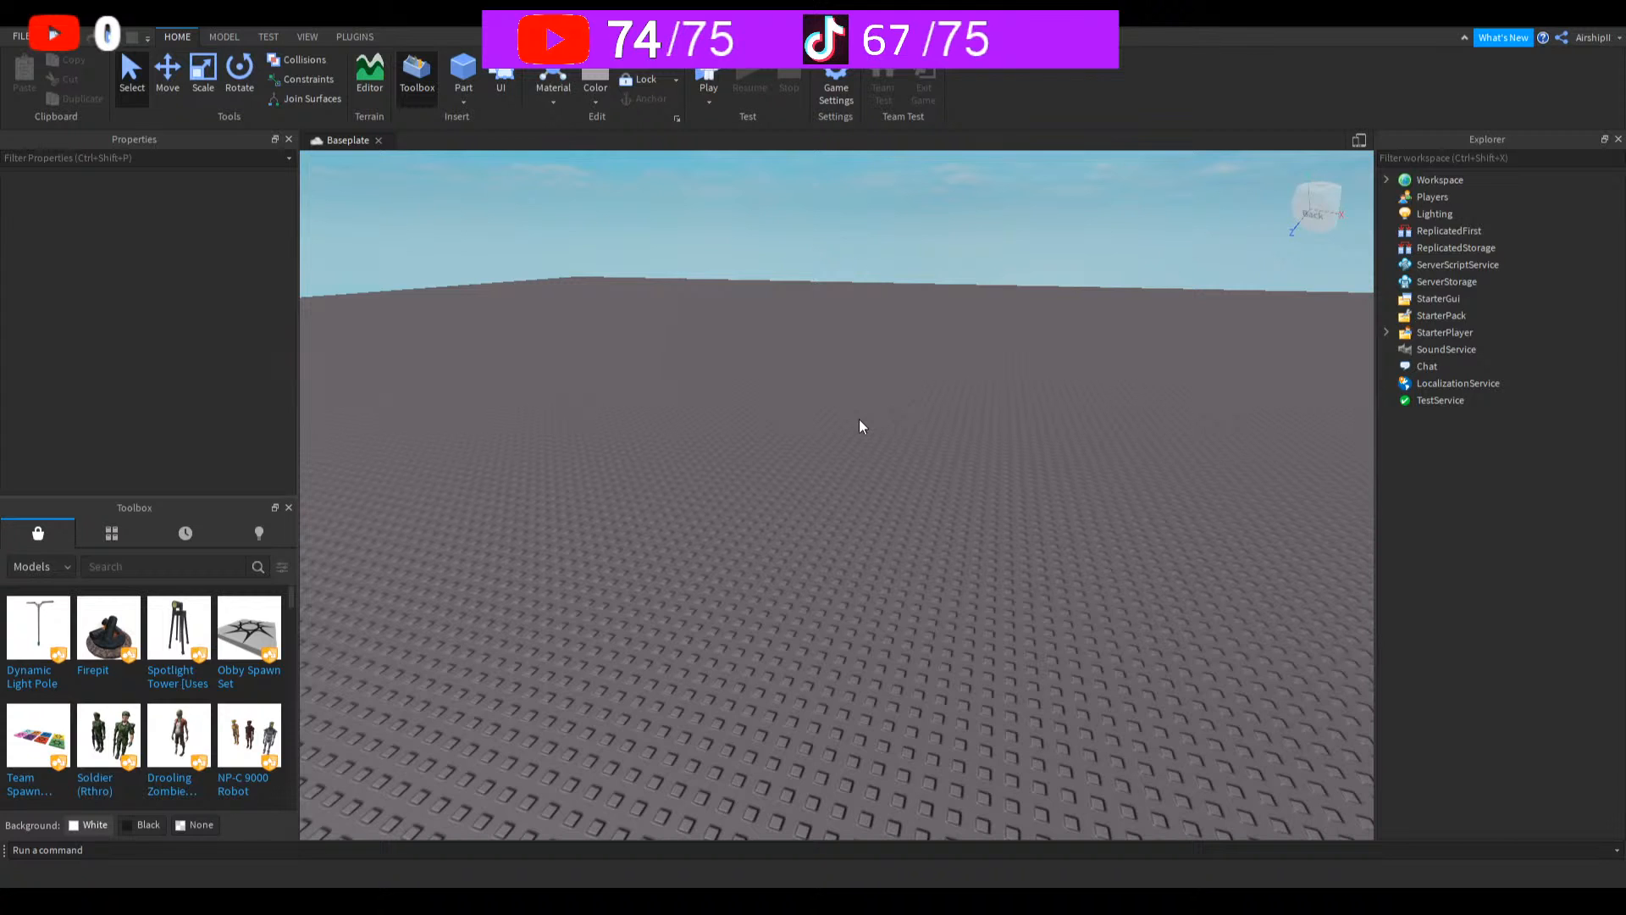
pyautogui.moveTo(859, 418); pyautogui.dragTo(907, 522, button='right')
pyautogui.scroll(-5, 908, 525)
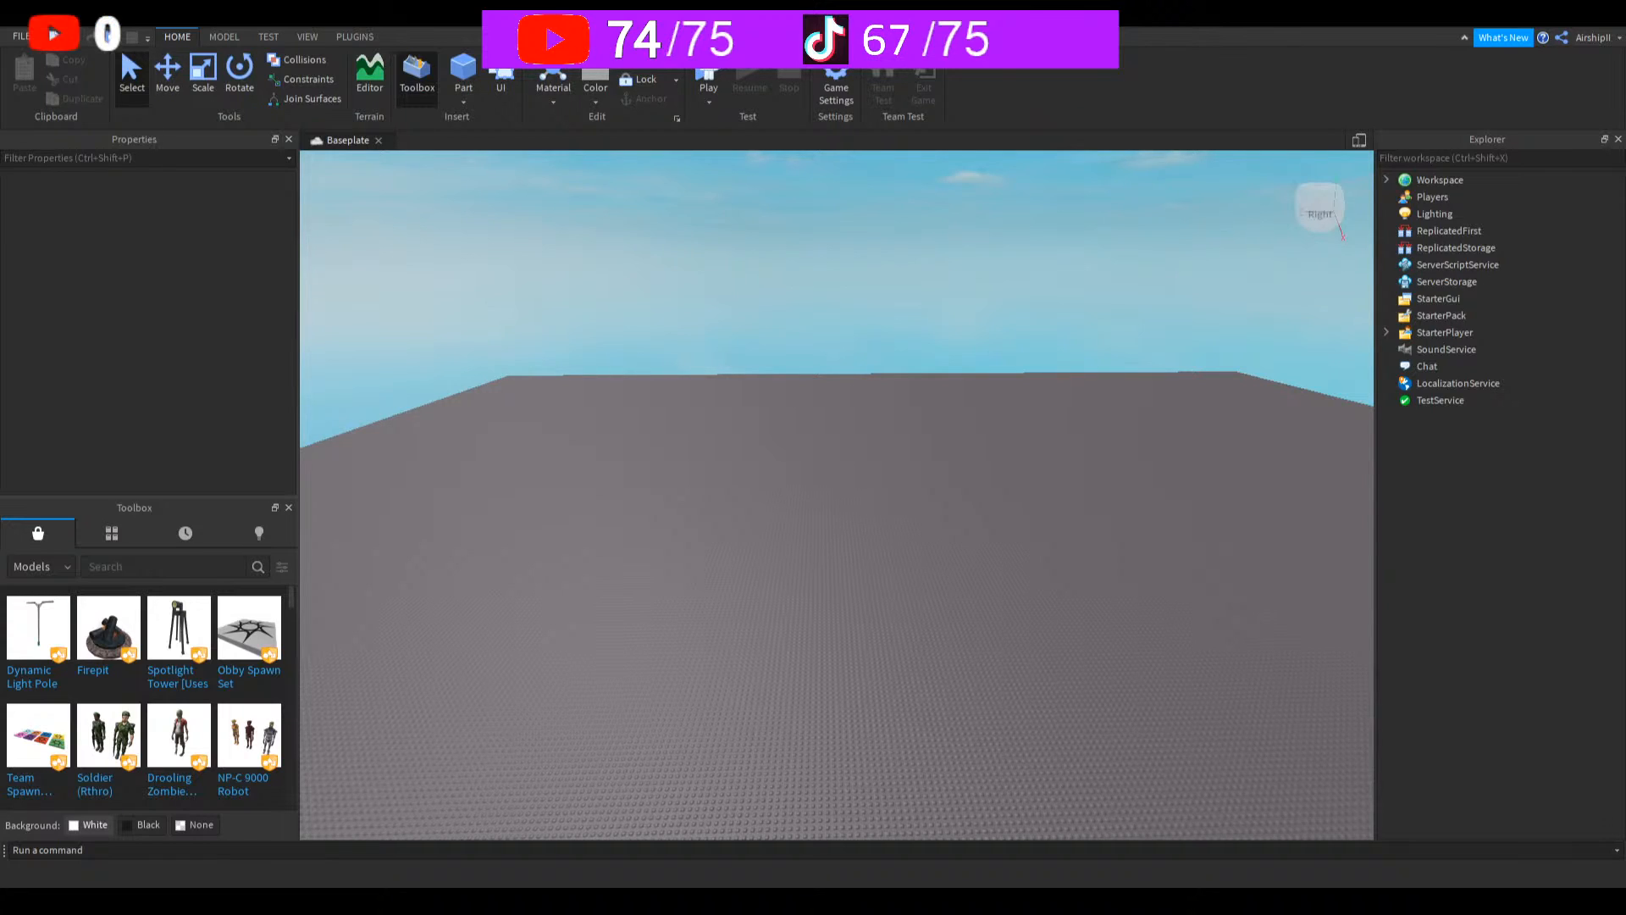
pyautogui.moveTo(1141, 722); pyautogui.dragTo(1090, 689, button='right')
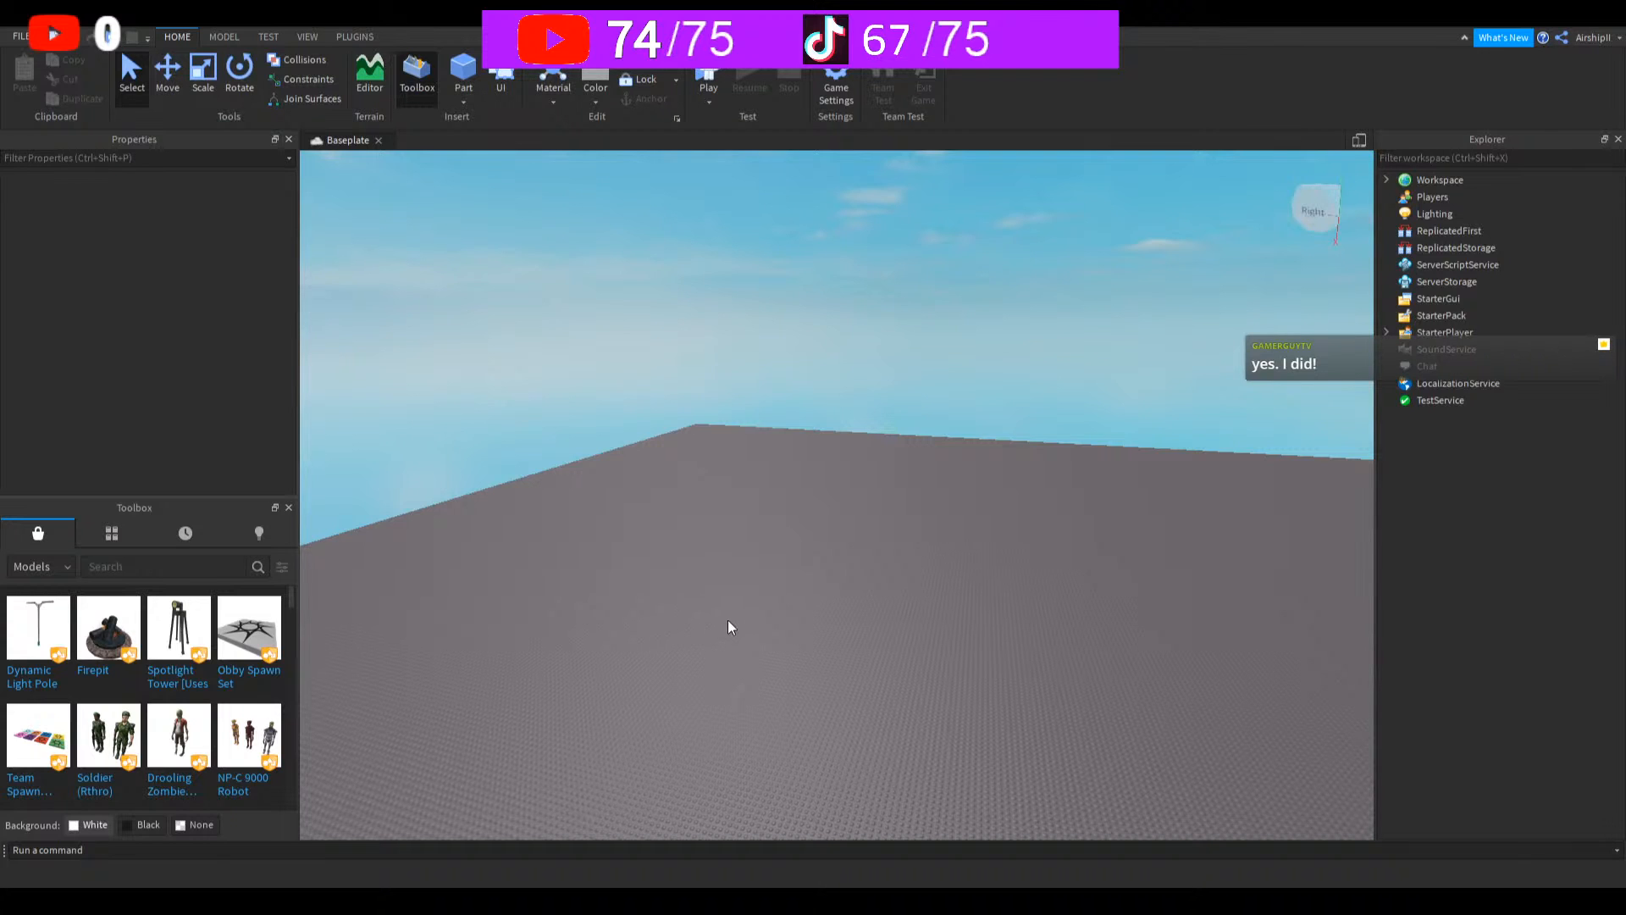
pyautogui.moveTo(719, 627); pyautogui.dragTo(878, 520, button='right')
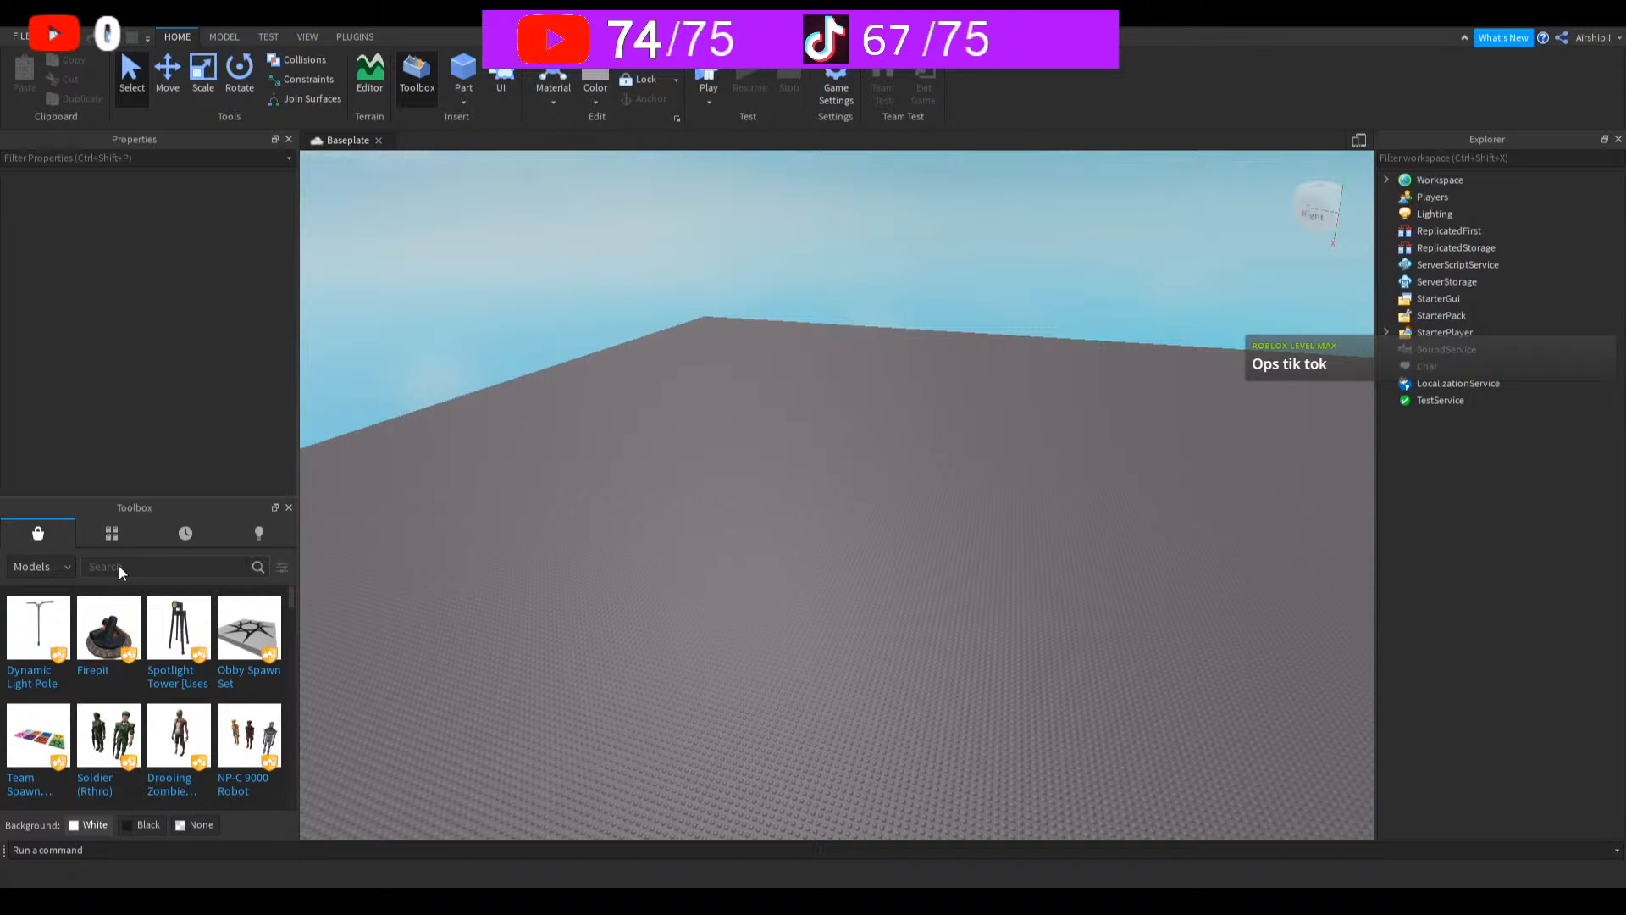
pyautogui.scroll(-1, 381, 522)
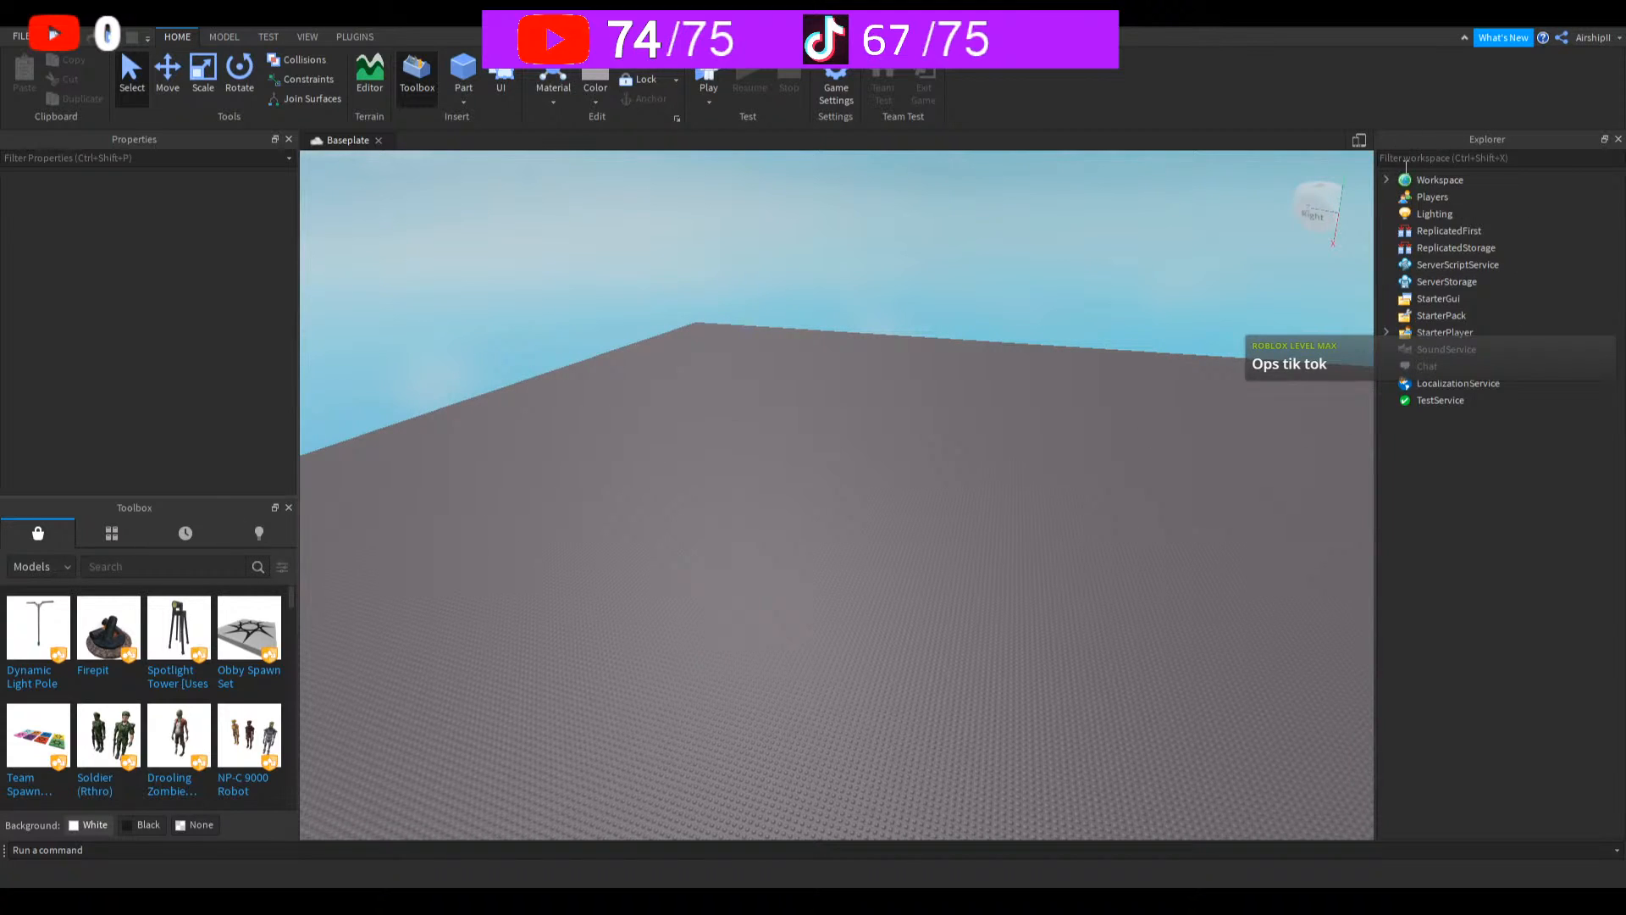
# Step: Insert Zed's Tycoon Kit from My Models onto the baseplate
pyautogui.click(112, 534)
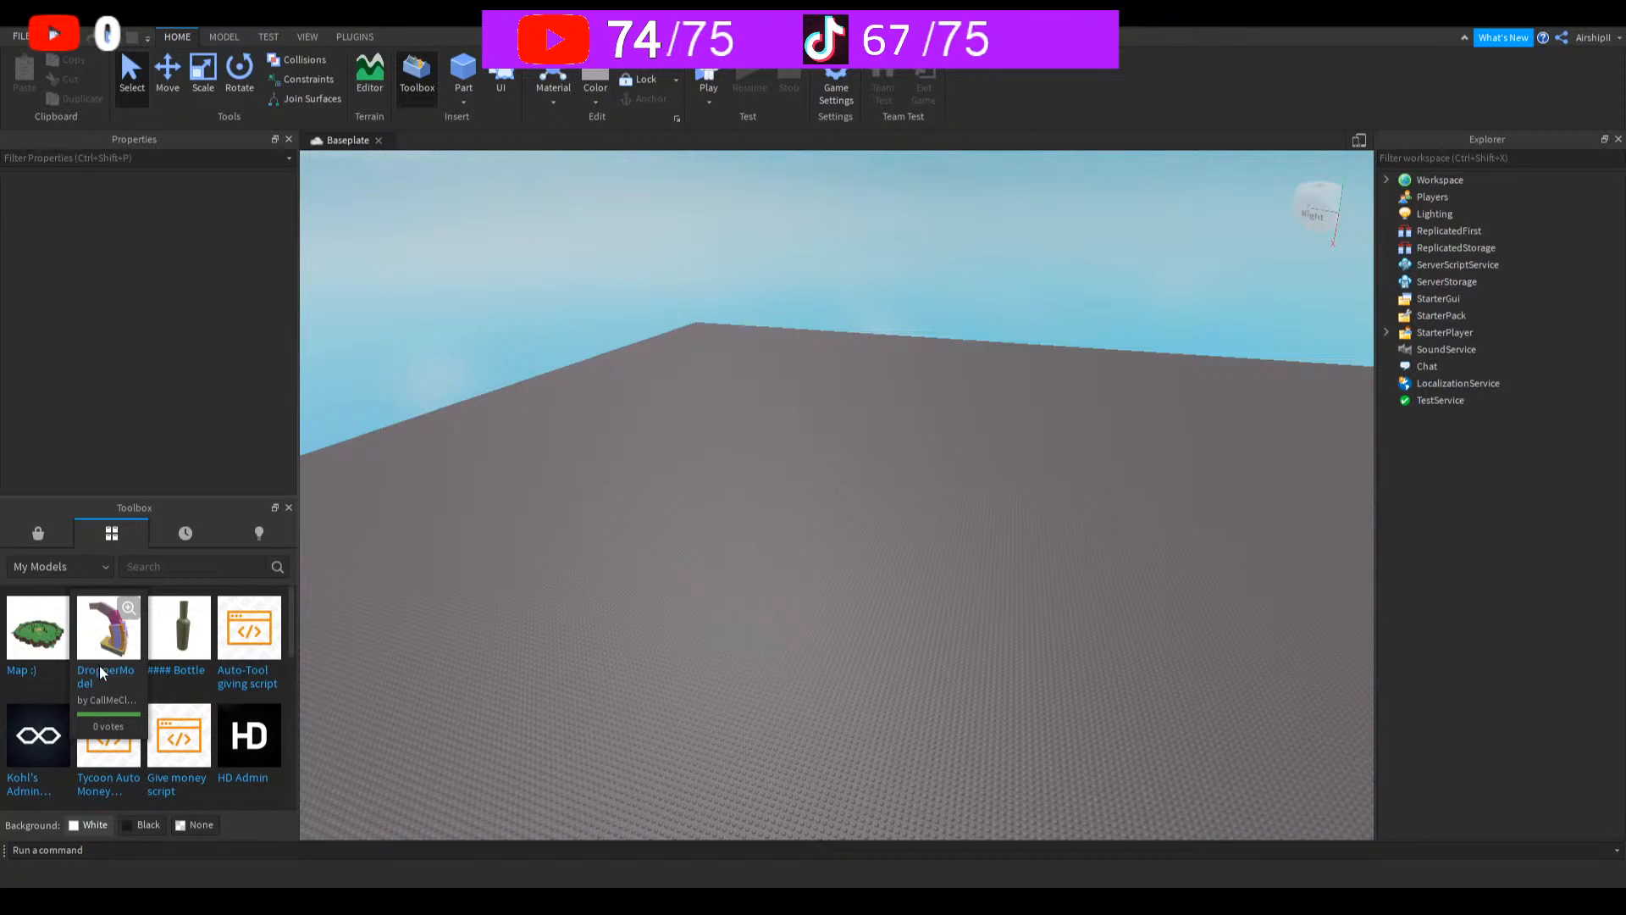
pyautogui.scroll(-8, 99, 665)
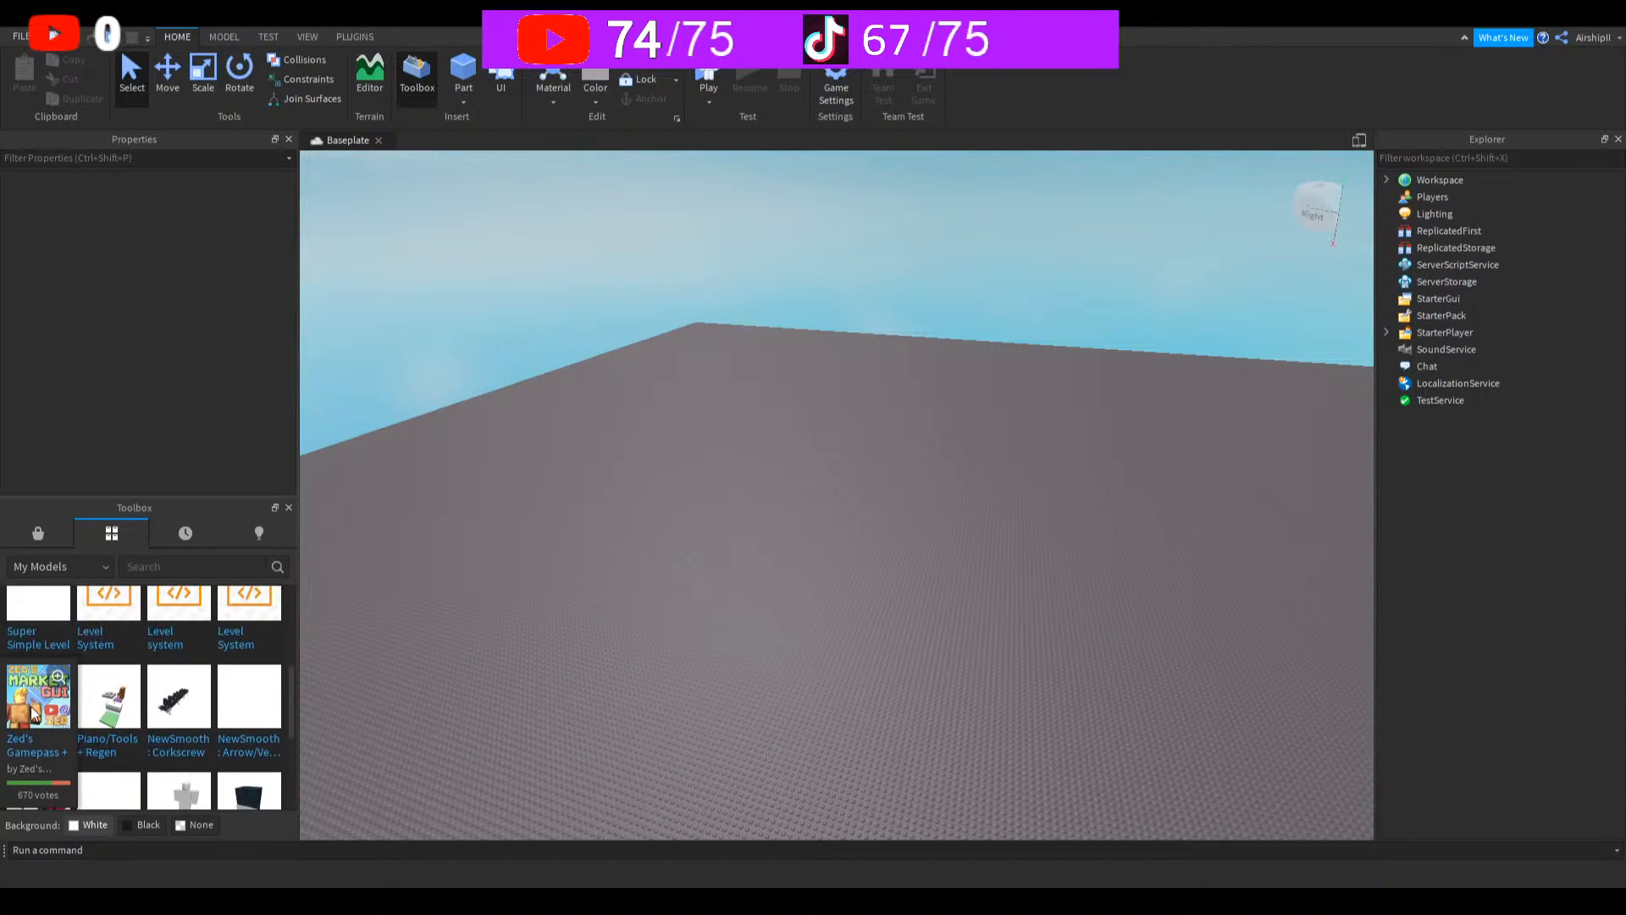
pyautogui.scroll(-5, 77, 729)
pyautogui.moveTo(73, 711); pyautogui.dragTo(882, 607)
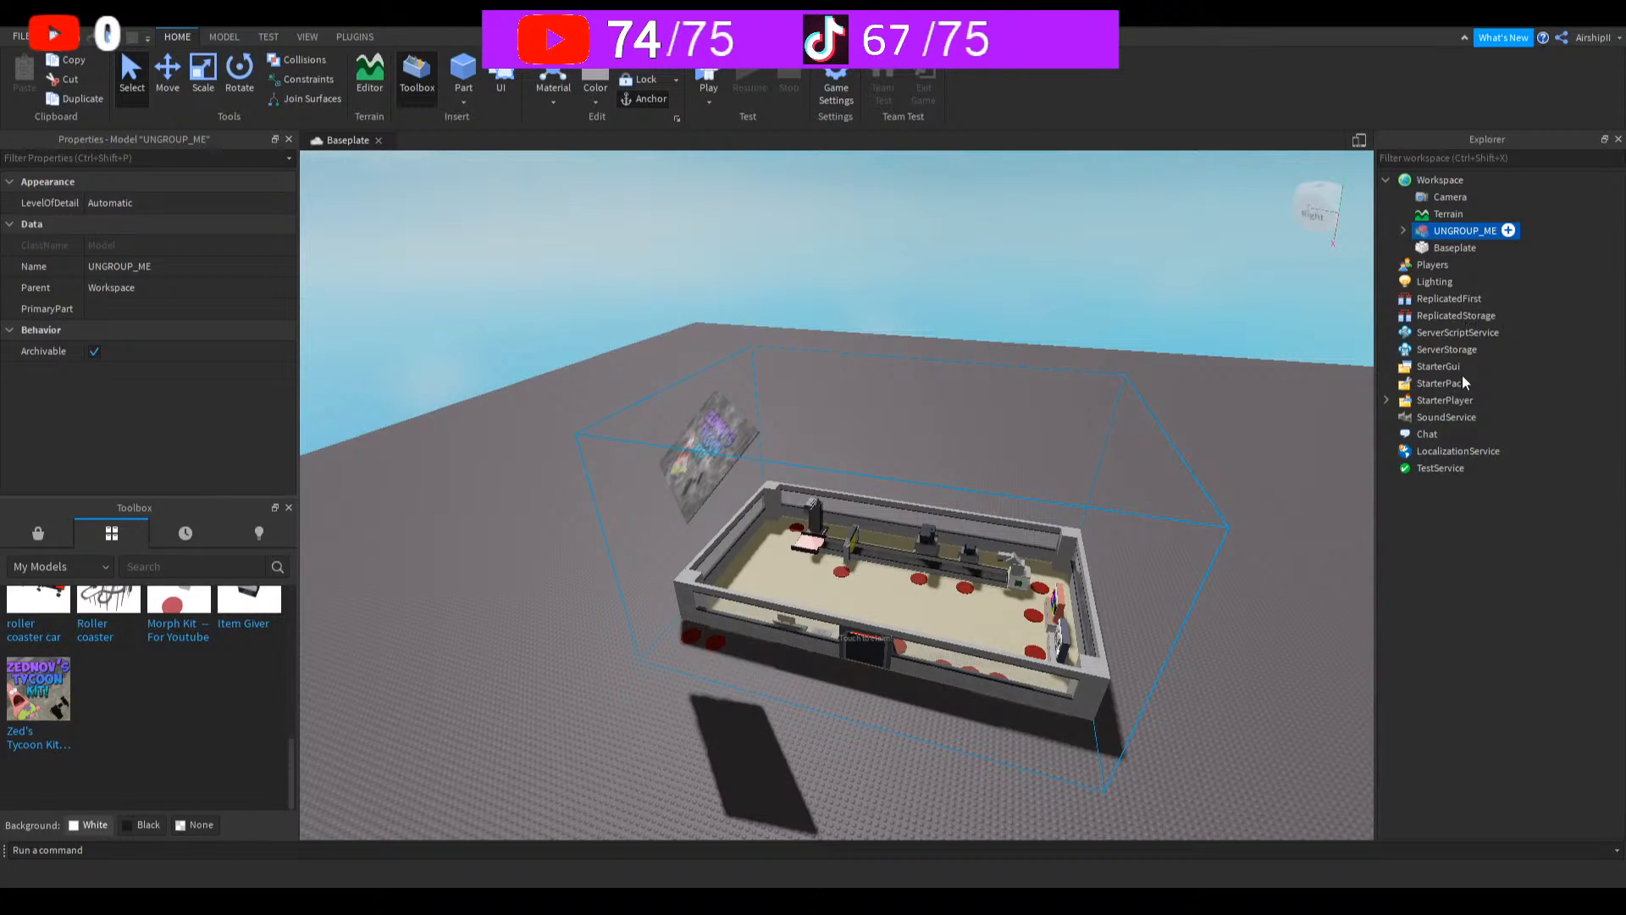
# Step: Ungroup the UNGROUP_ME model and delete the DELETE_ME model it contained
pyautogui.hotkey('ctrl', 'u')
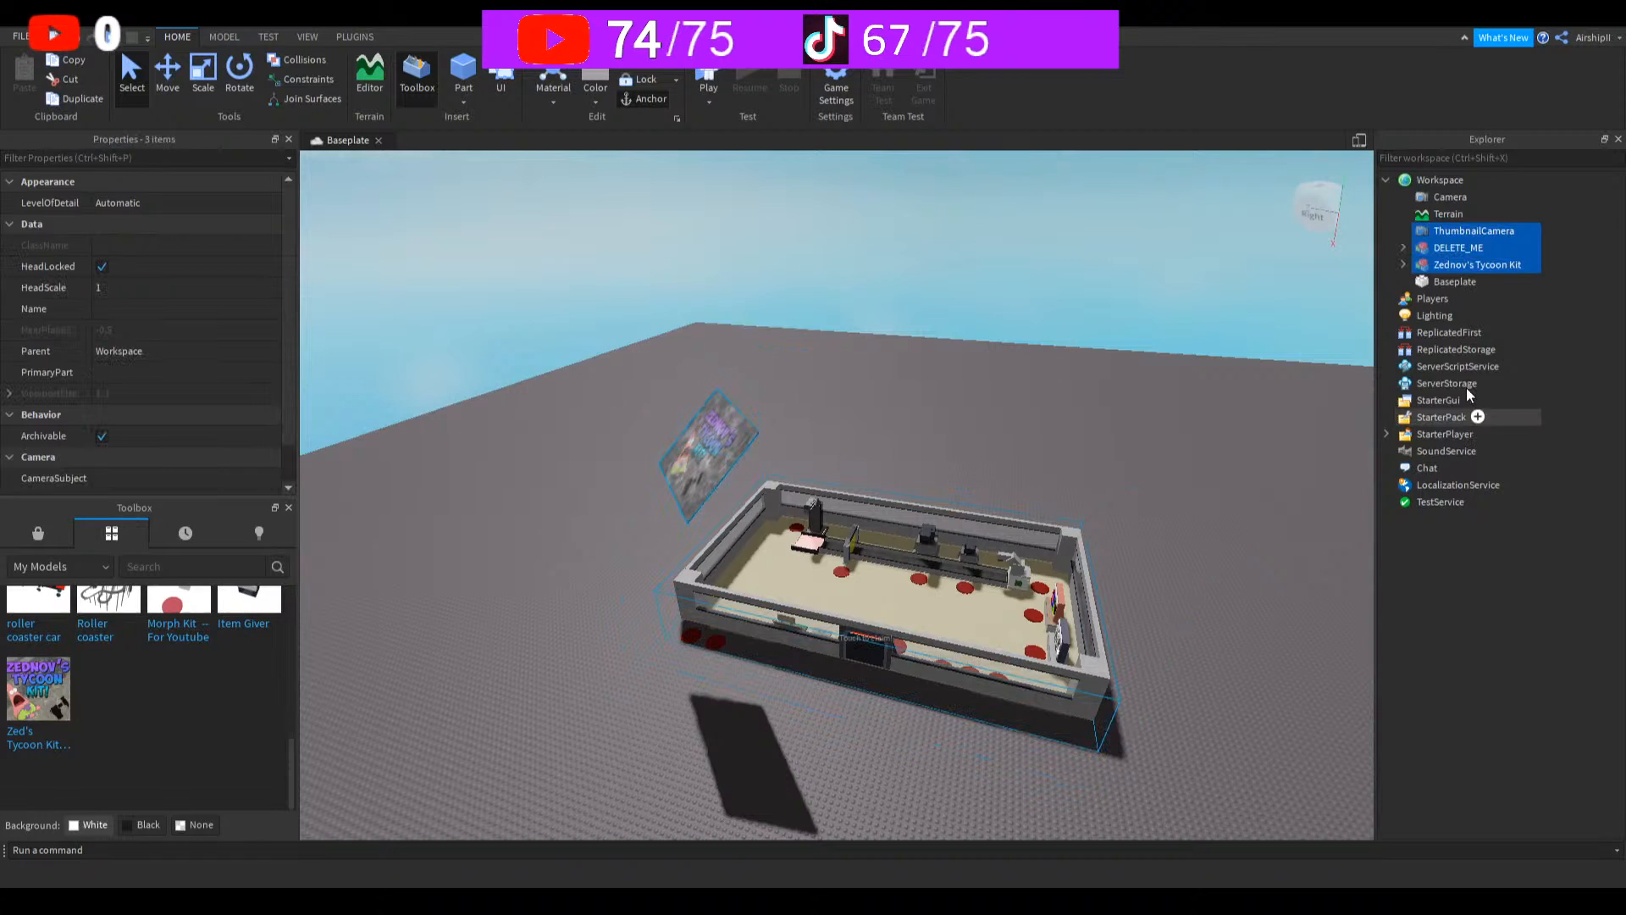
pyautogui.click(1502, 740)
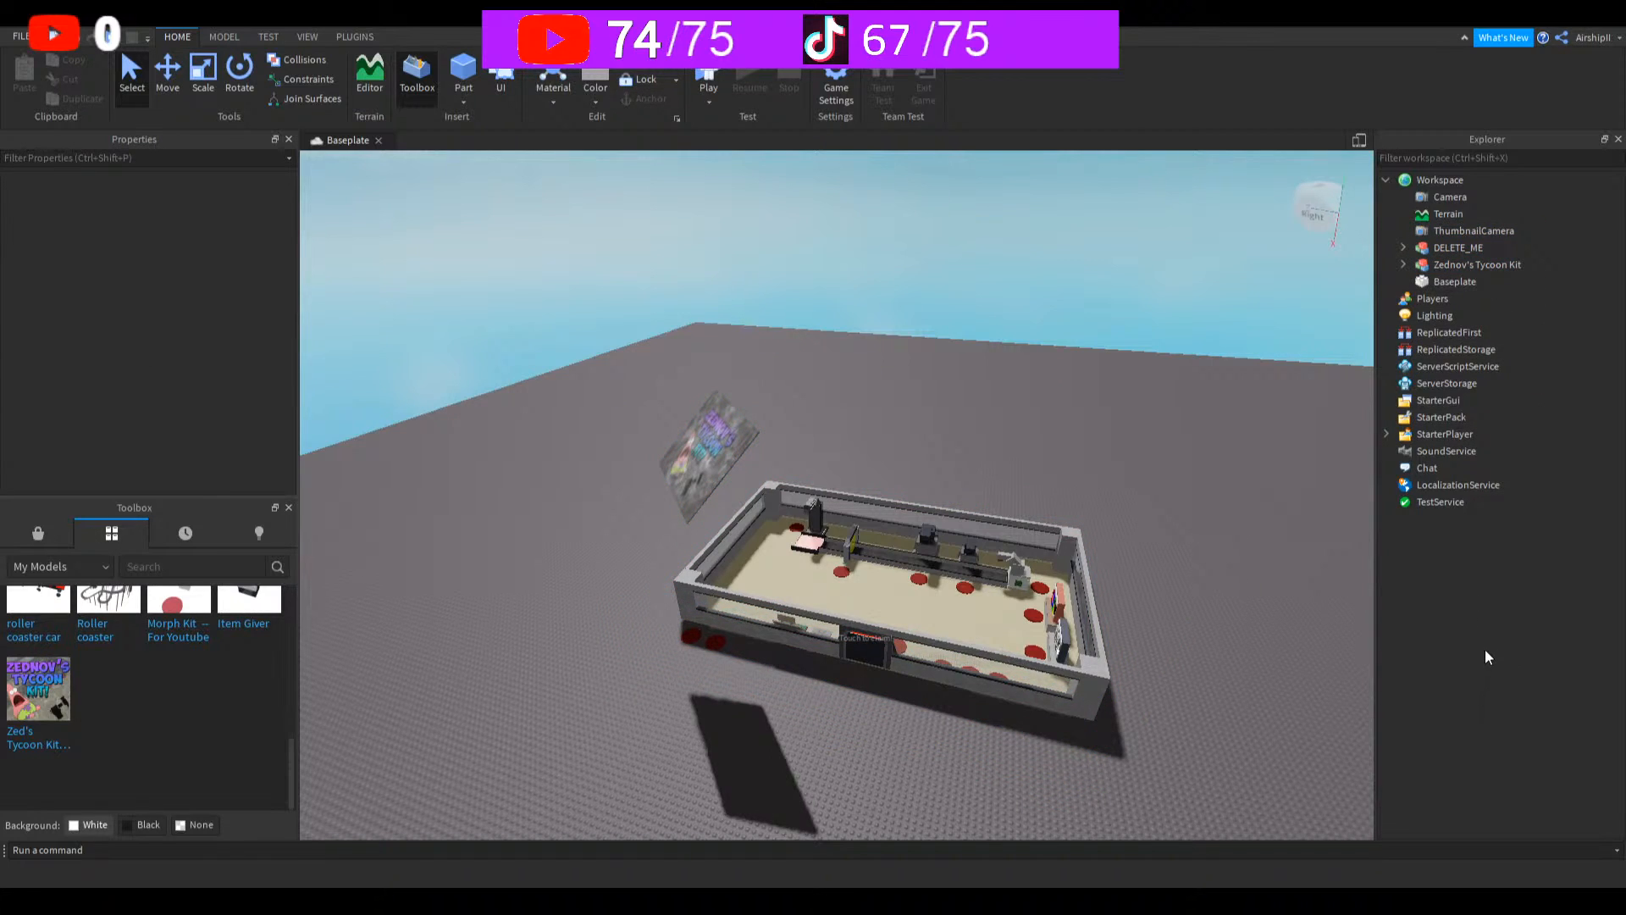
pyautogui.click(1454, 249)
pyautogui.press('Delete')
# Step: Move Zednov's Tycoon Kit sideways and farther back, closer to the middle of the baseplate
pyautogui.click(1452, 245)
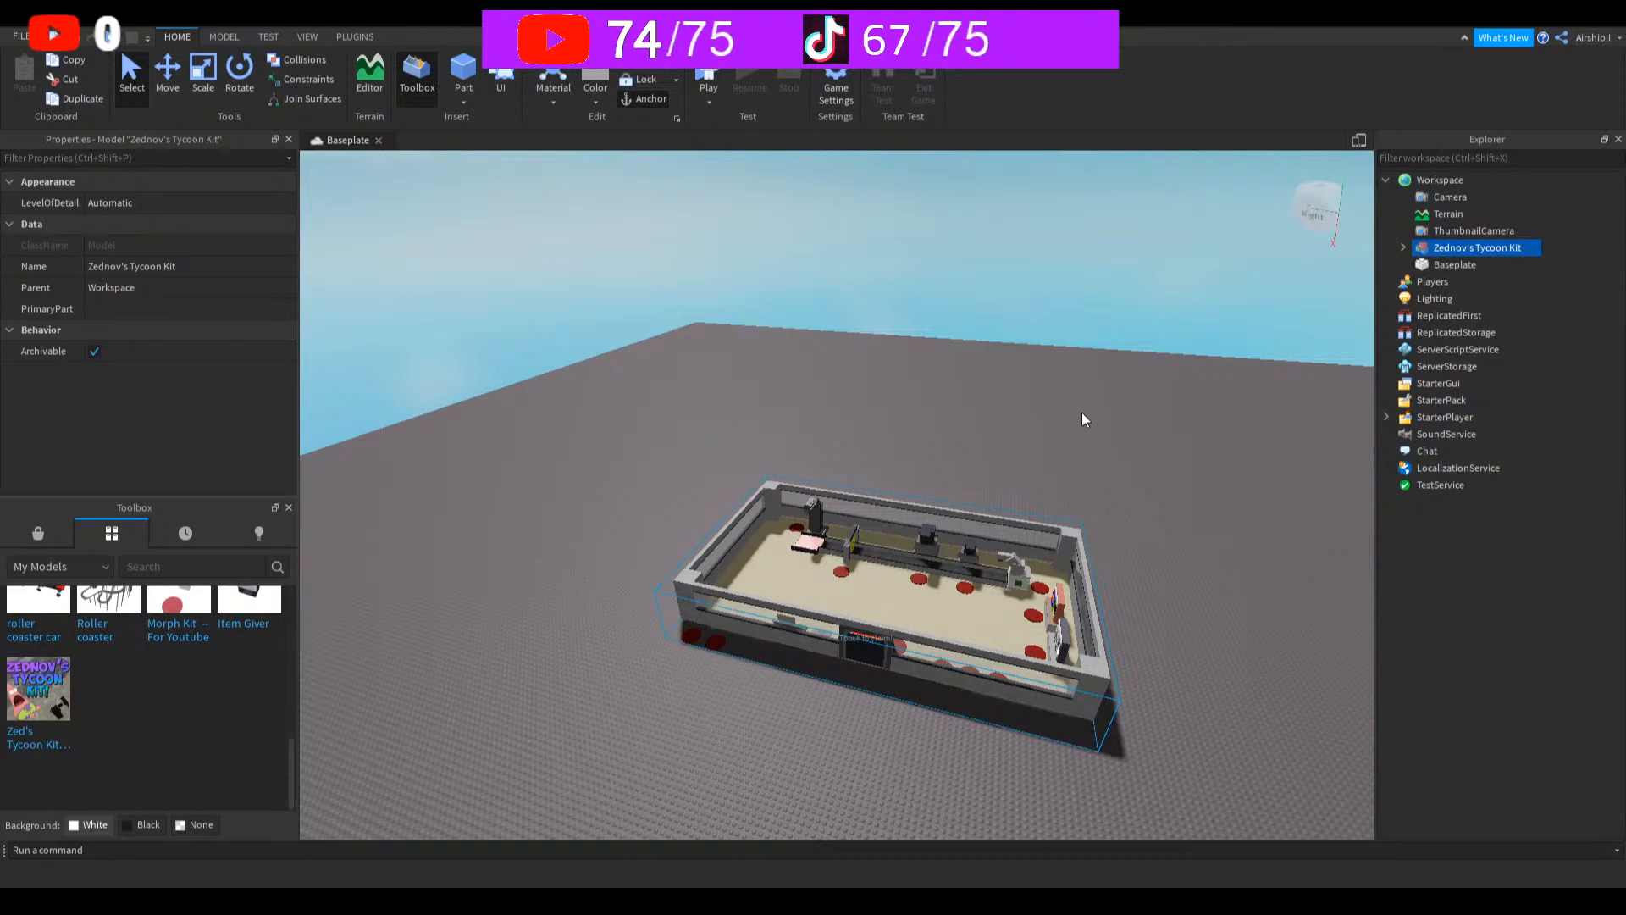
pyautogui.moveTo(1195, 397); pyautogui.dragTo(1195, 397, button='right')
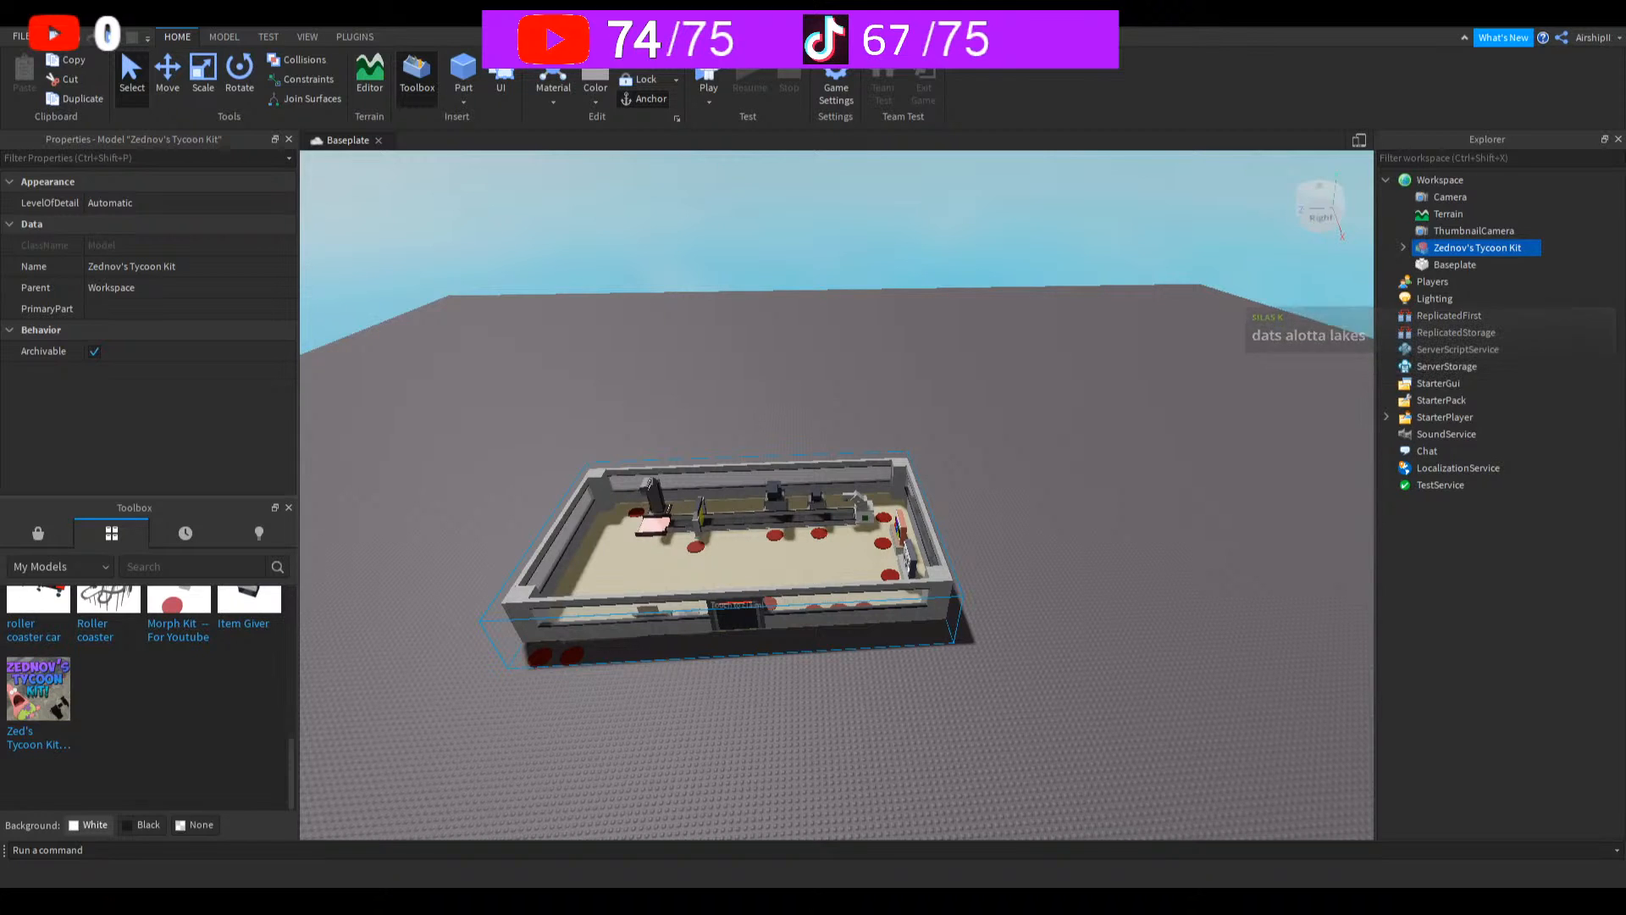
pyautogui.moveTo(1113, 641); pyautogui.dragTo(1108, 642, button='right')
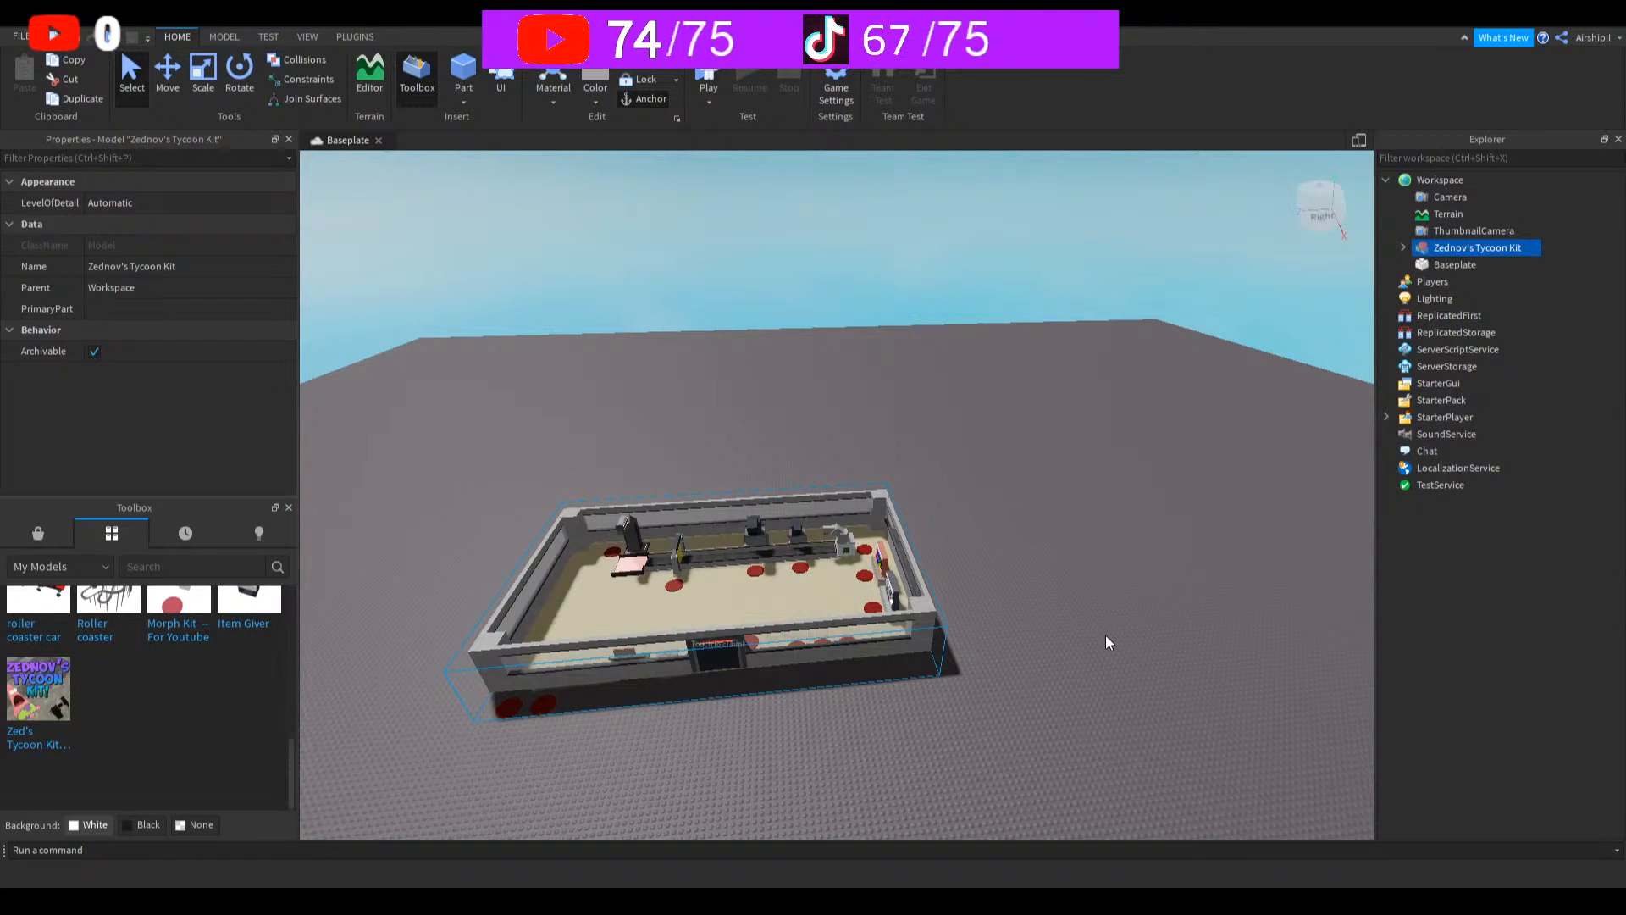
pyautogui.click(168, 72)
pyautogui.moveTo(991, 552); pyautogui.dragTo(1118, 541)
pyautogui.moveTo(917, 800); pyautogui.dragTo(939, 615)
pyautogui.scroll(1, 905, 587)
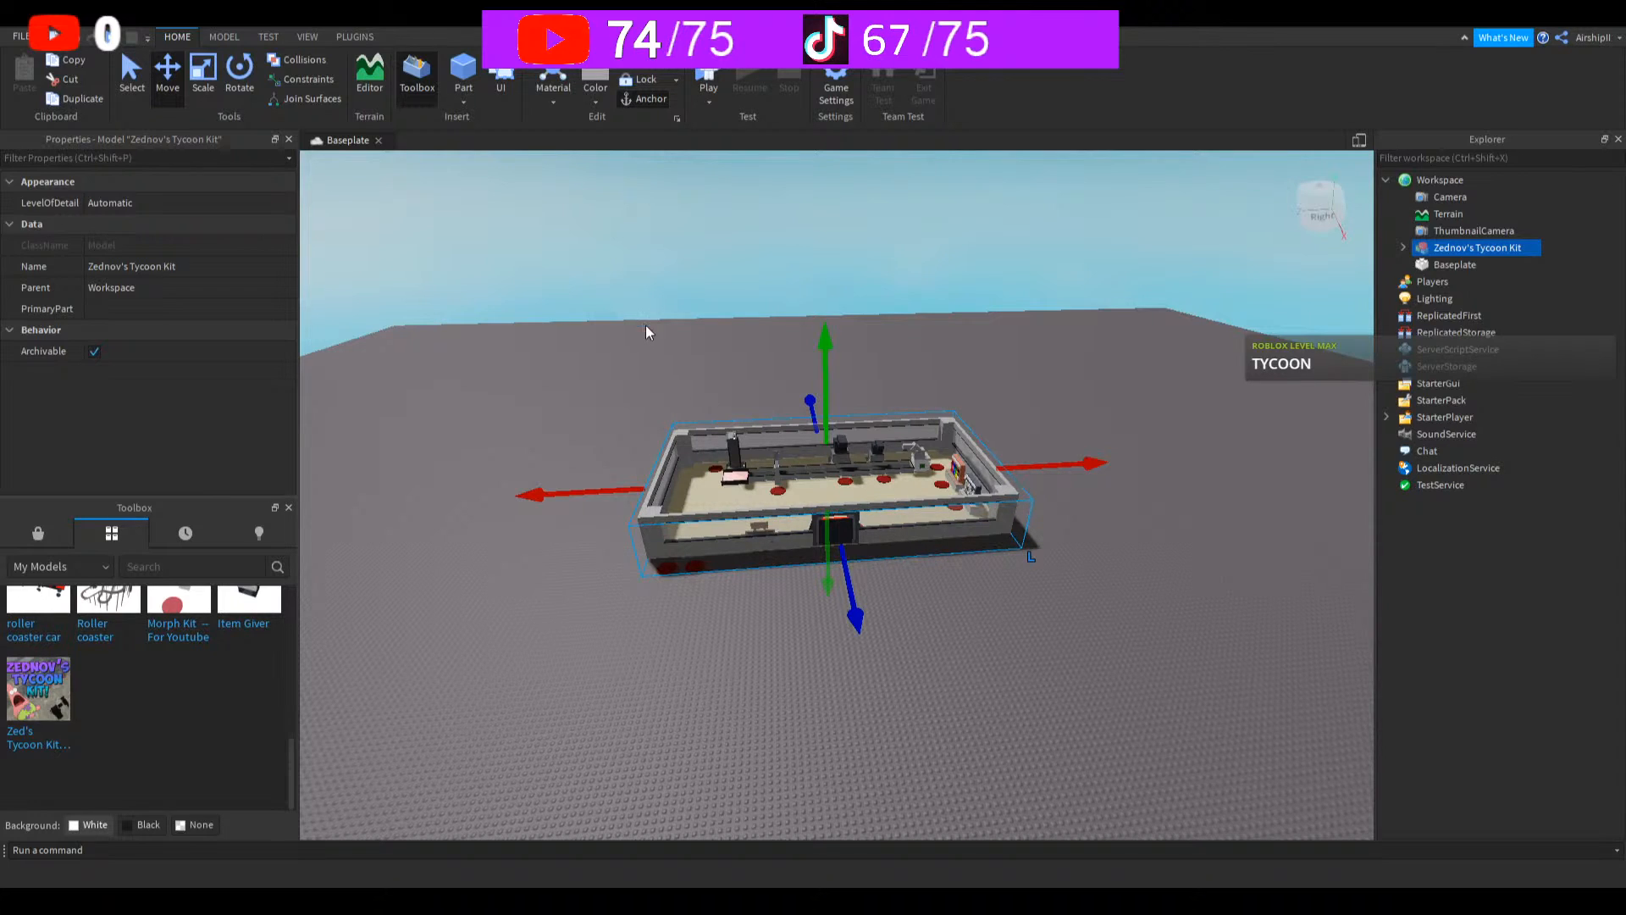
pyautogui.scroll(-1, 454, 466)
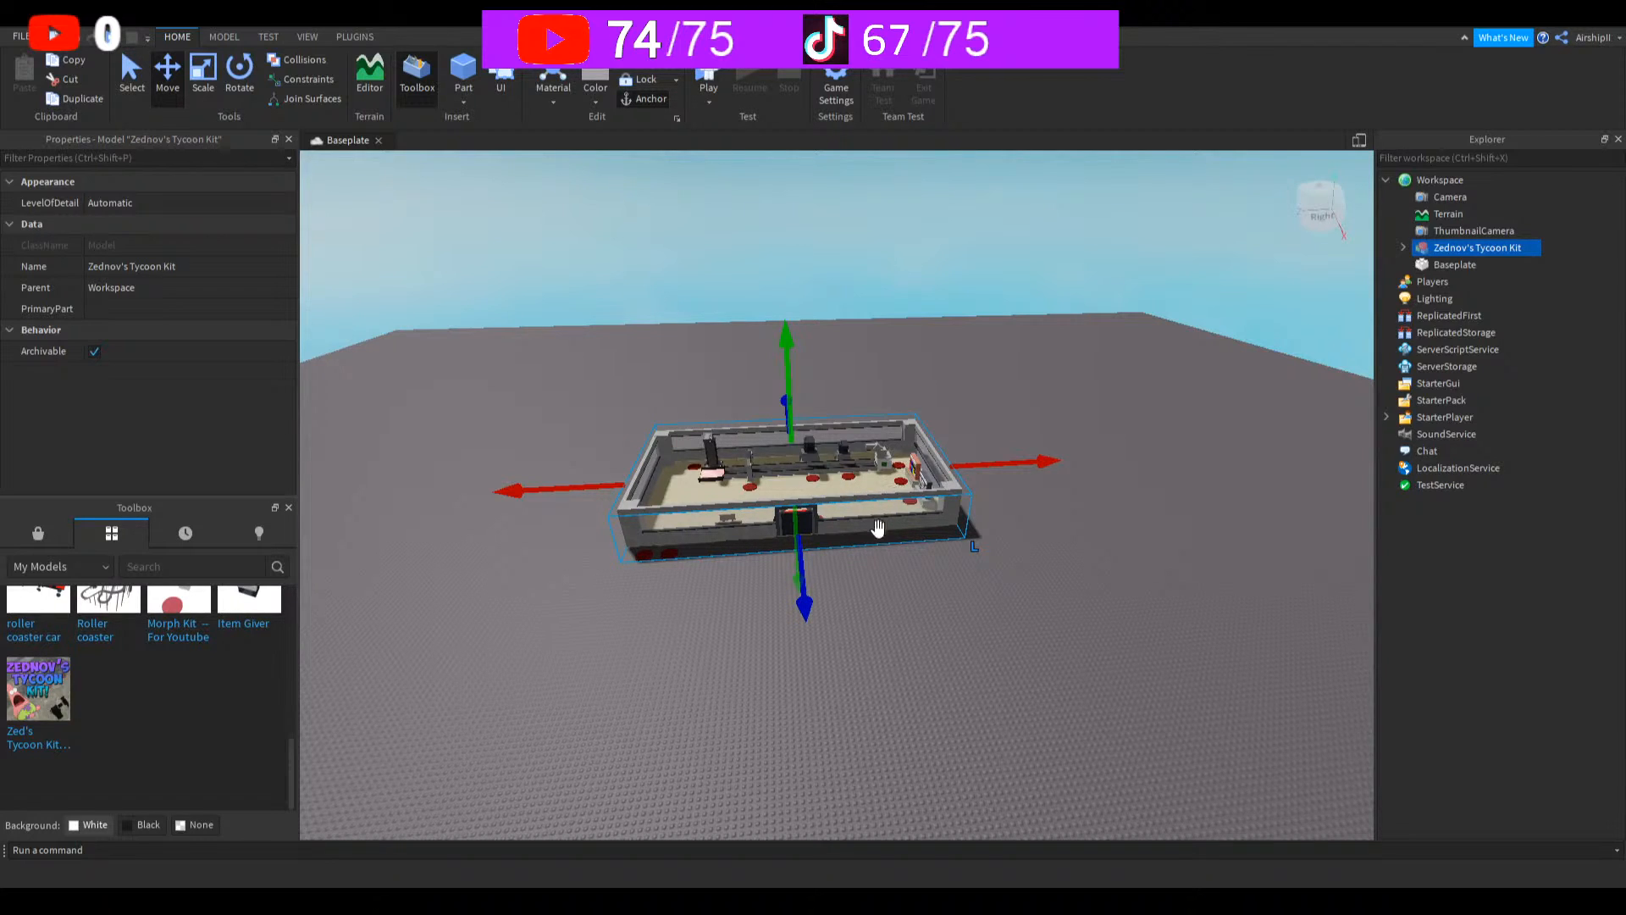
# Step: Examine the tycoon's interior layout, including the conveyor, droppers, upgrader and purchase pads
pyautogui.scroll(10, 873, 568)
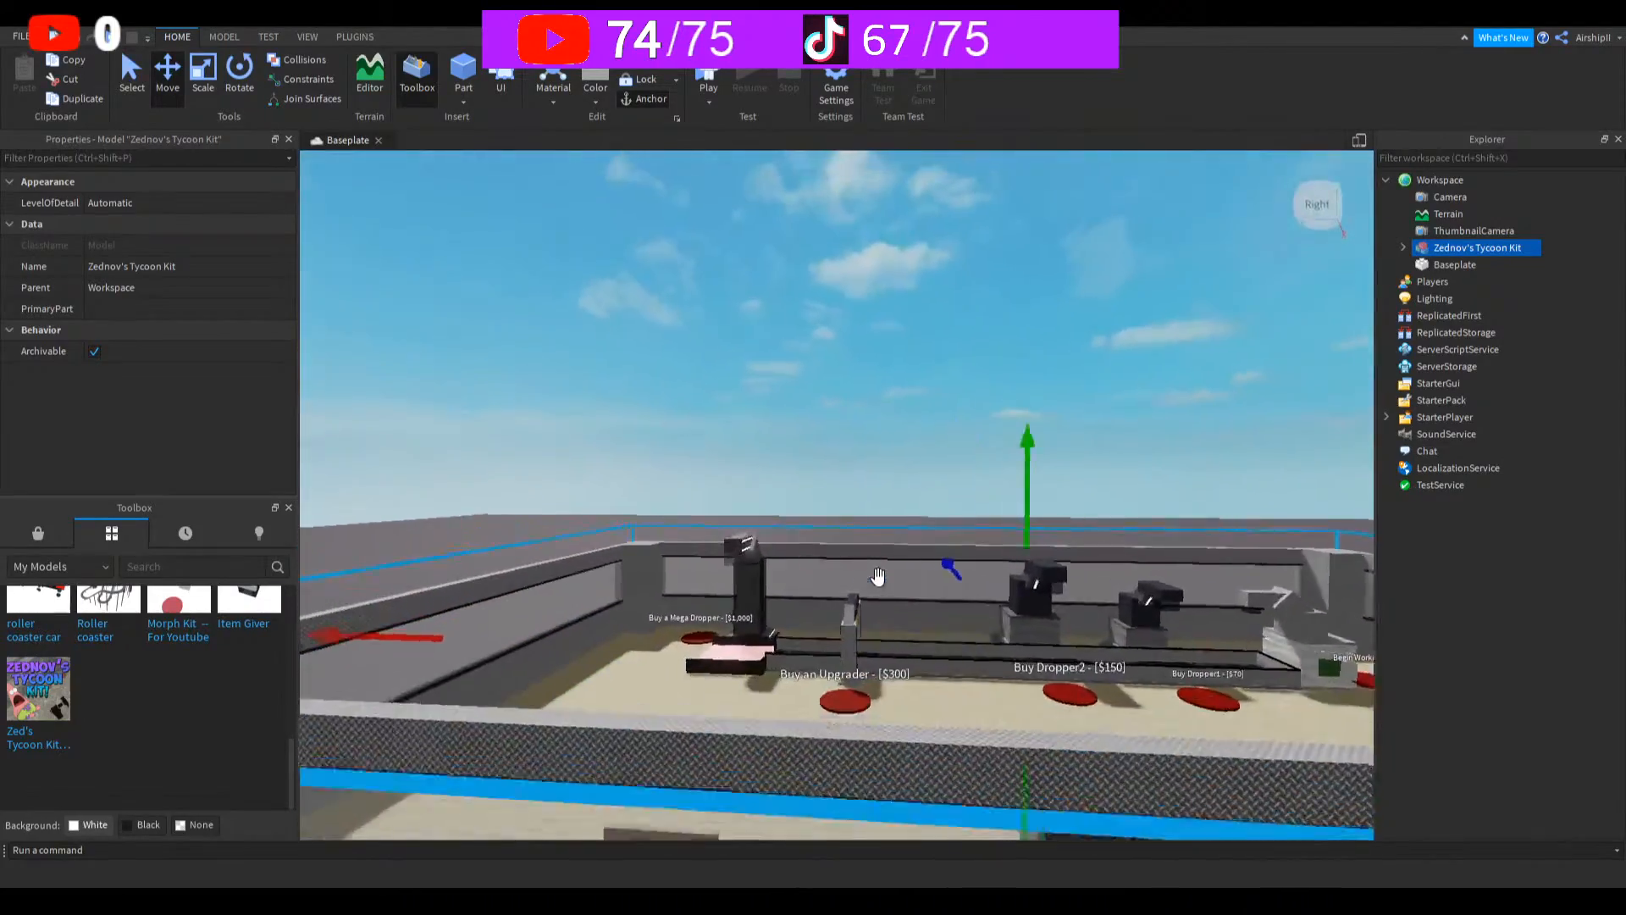
pyautogui.press('w')
pyautogui.moveTo(879, 576); pyautogui.dragTo(879, 576, button='right')
pyautogui.press('s')
pyautogui.scroll(-3, 878, 576)
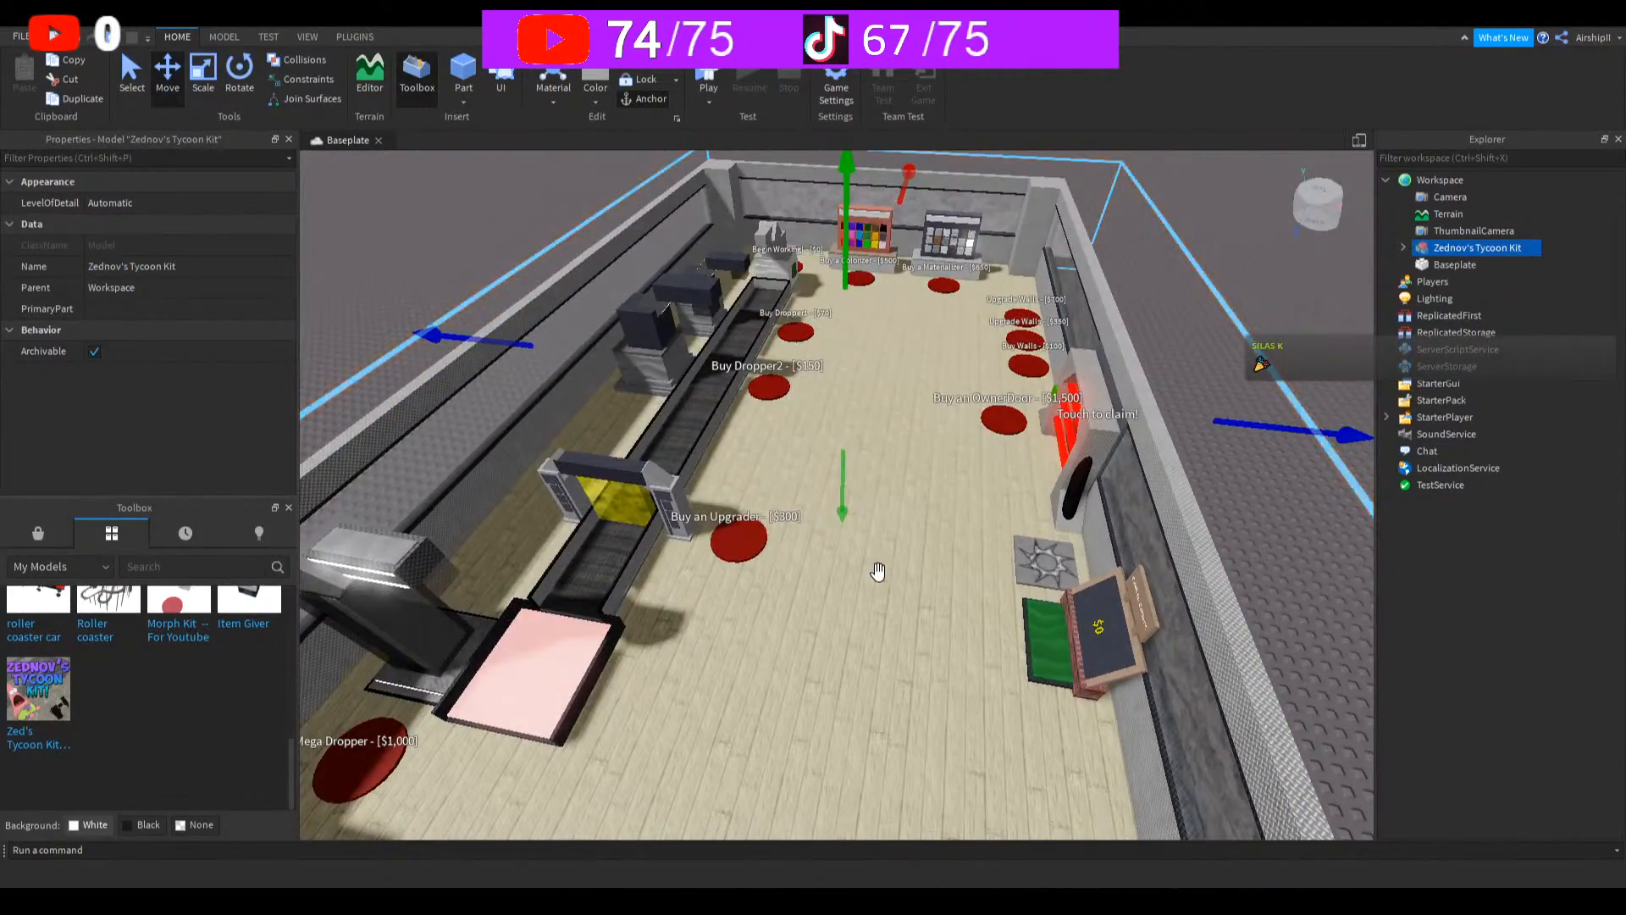
pyautogui.scroll(-5, 879, 575)
pyautogui.scroll(6, 878, 572)
pyautogui.scroll(-3, 878, 572)
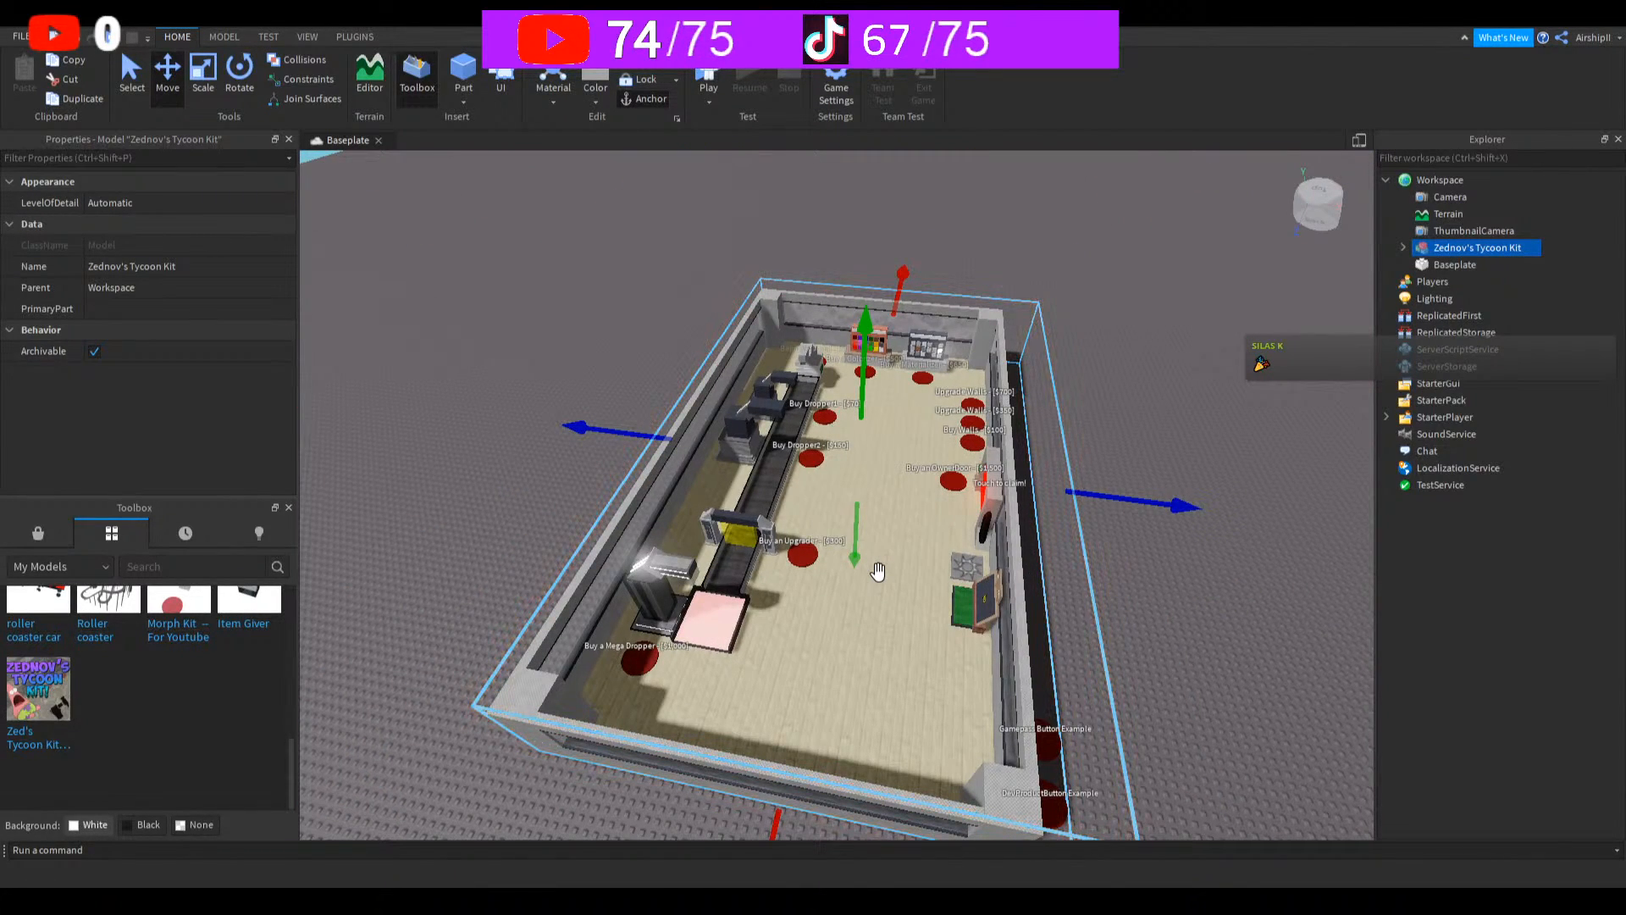
pyautogui.scroll(3, 879, 572)
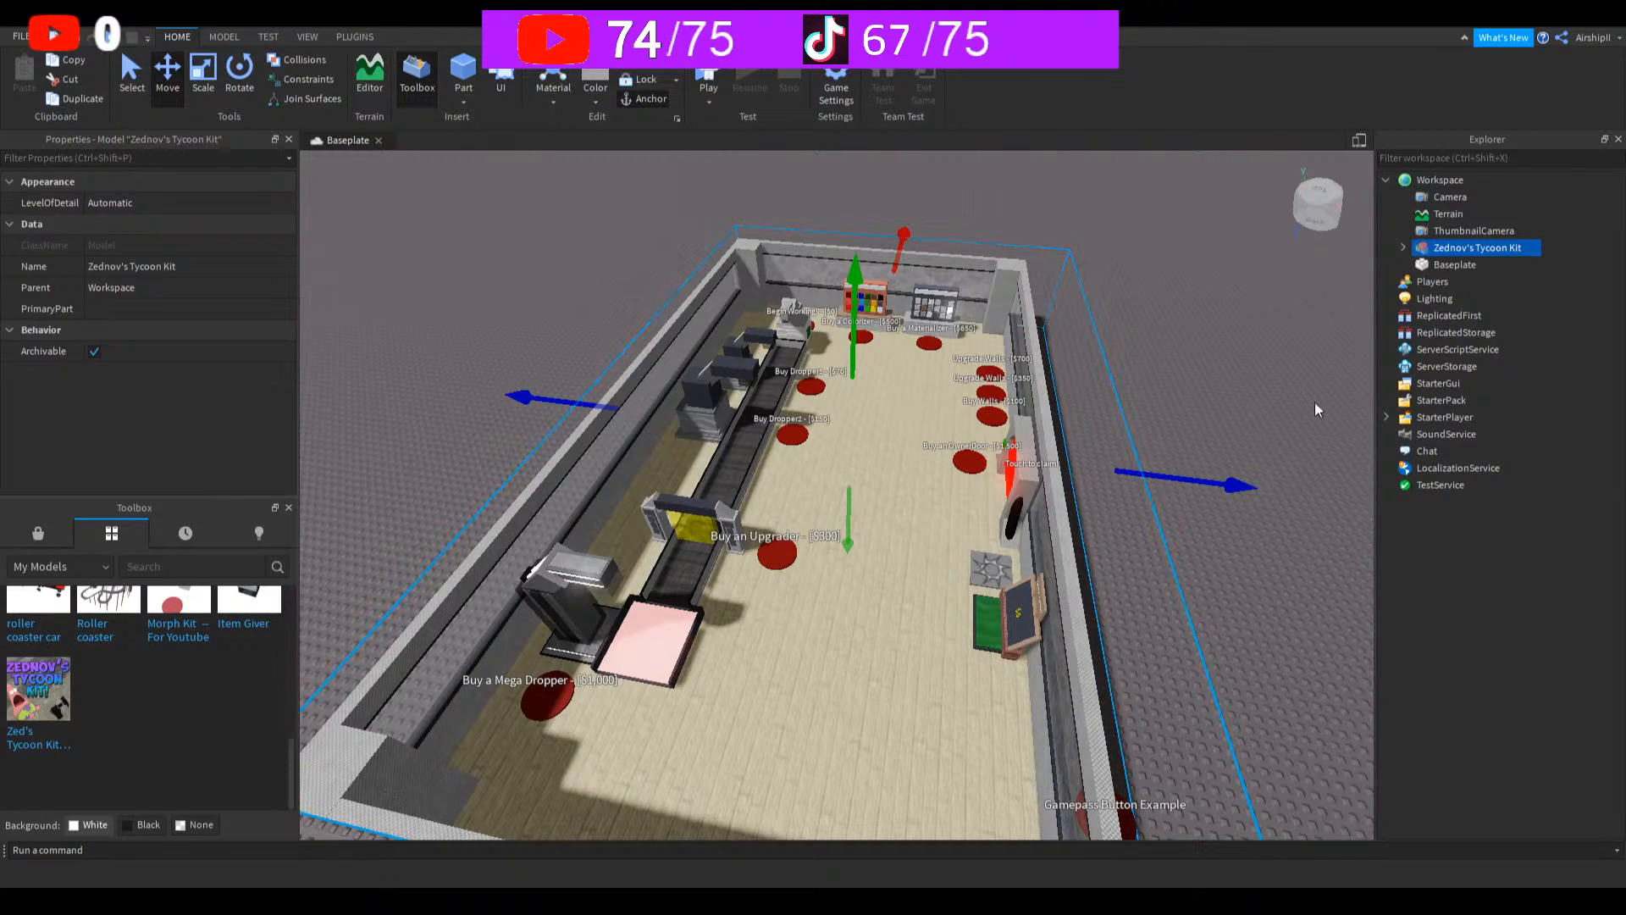
# Step: Rename the Fighting Bears model in the kit's Tycoons folder to Apple and clear the selection
pyautogui.click(1404, 248)
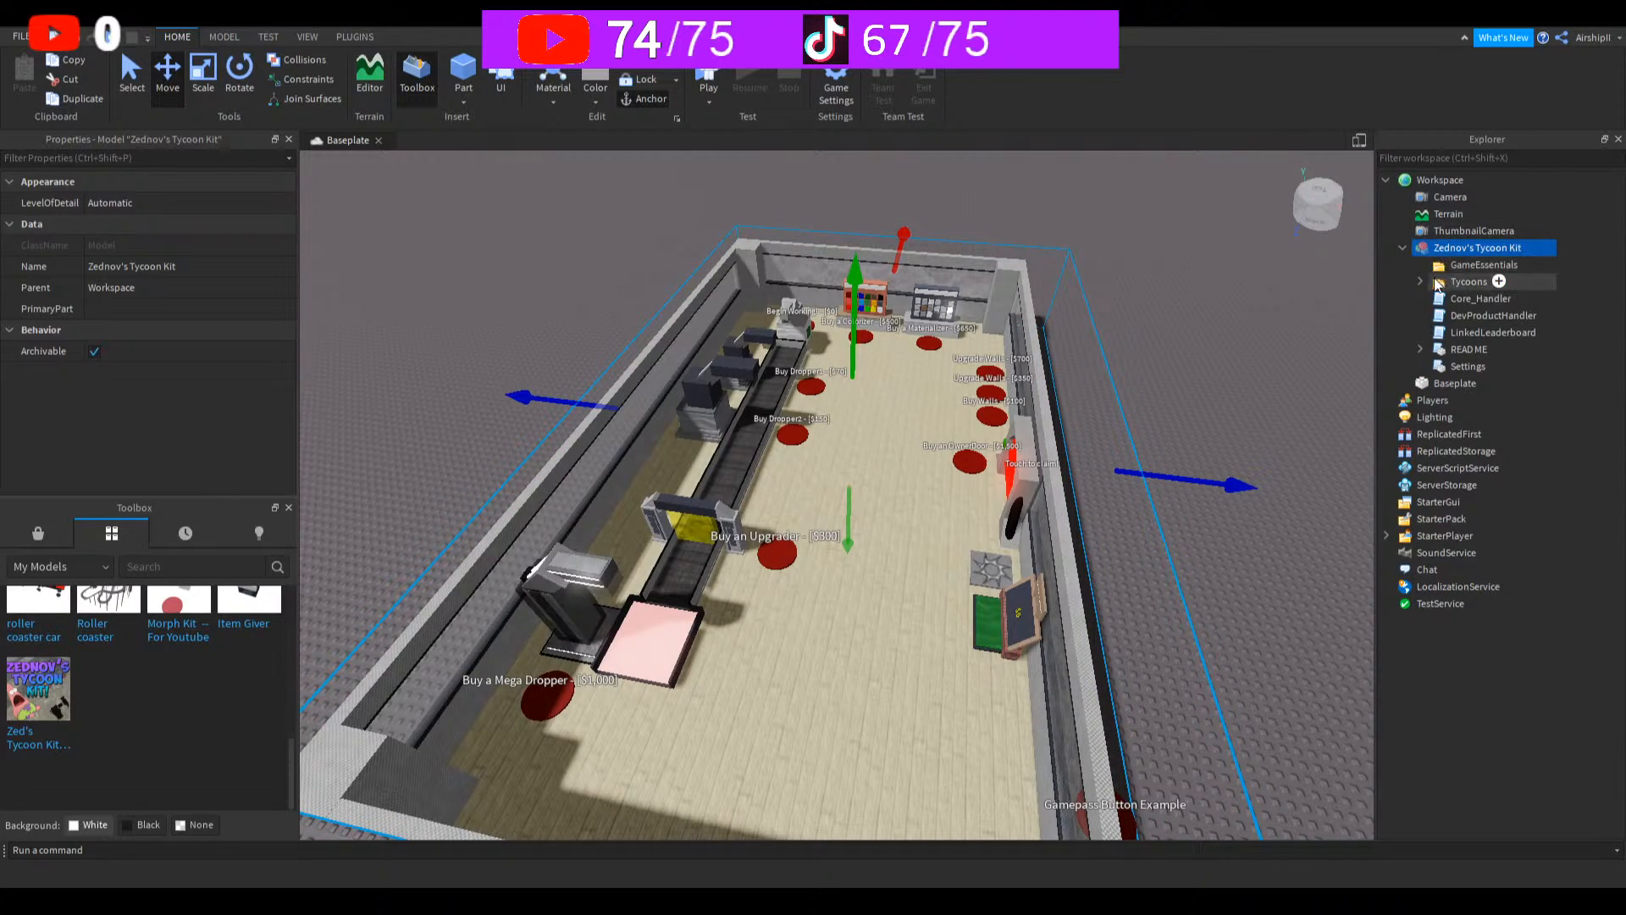
pyautogui.click(1438, 284)
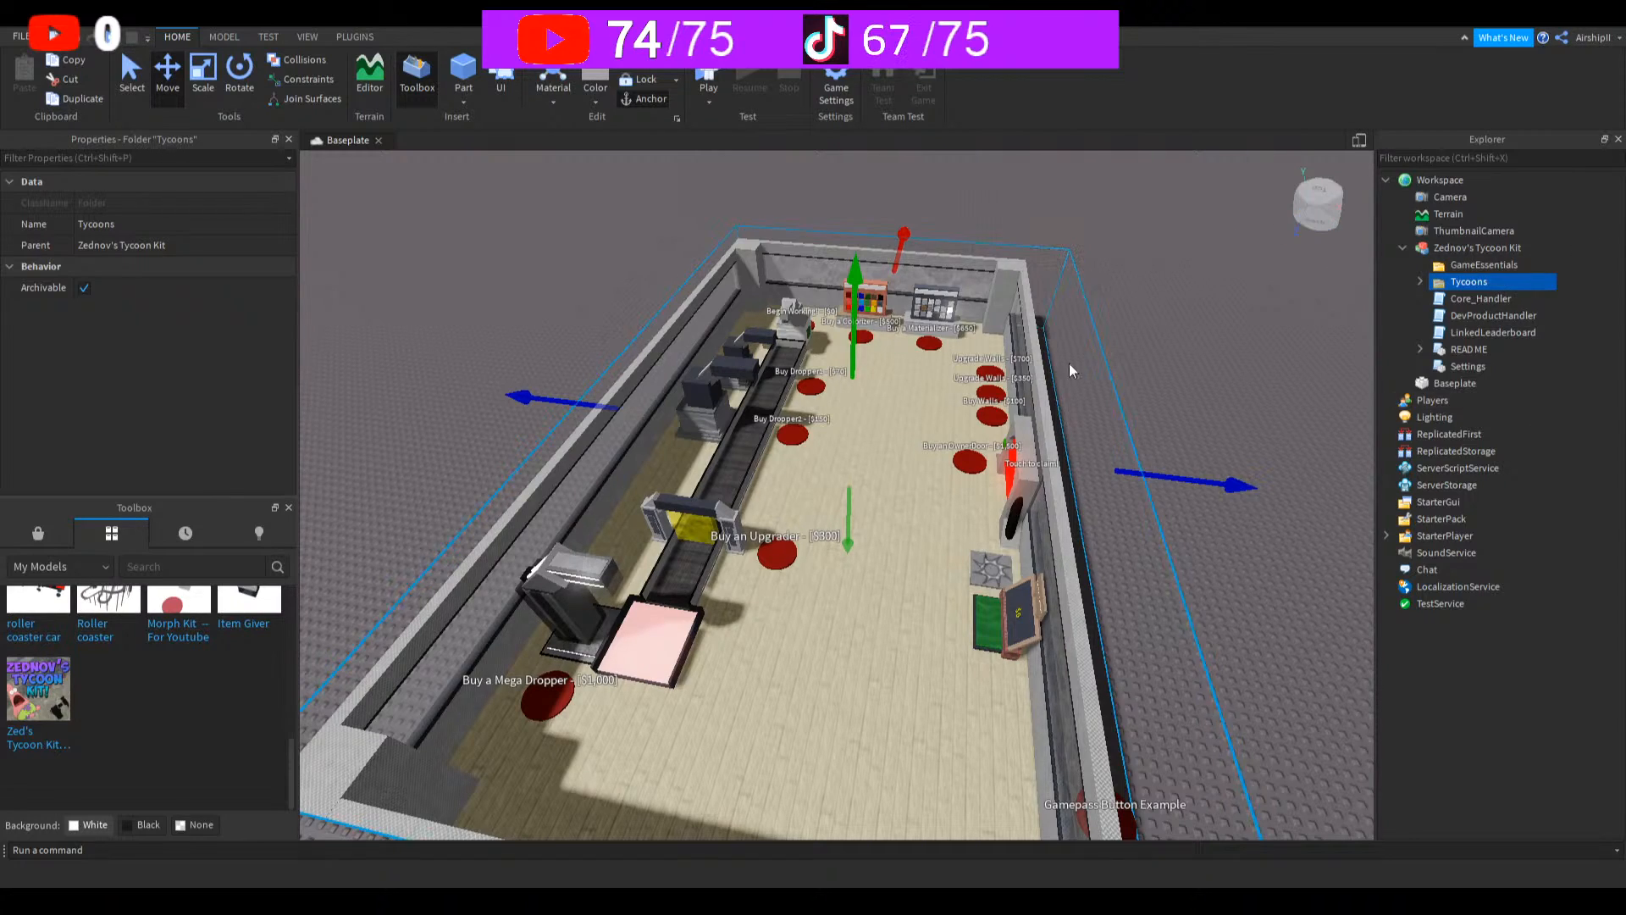
pyautogui.click(1421, 282)
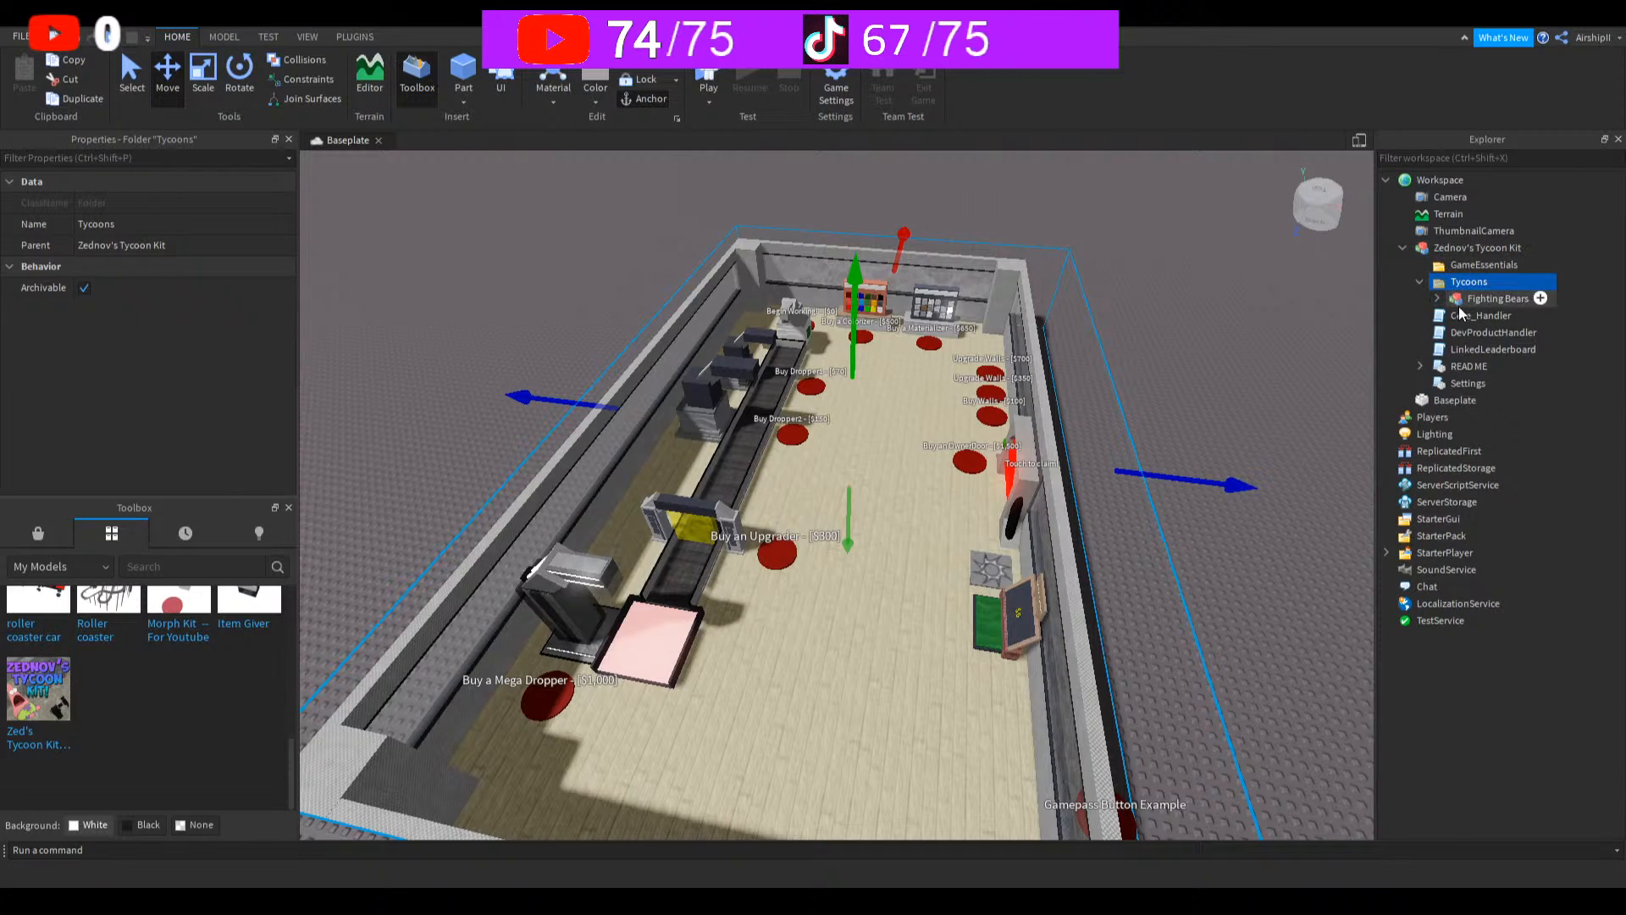
pyautogui.click(1457, 301)
pyautogui.press('F2')
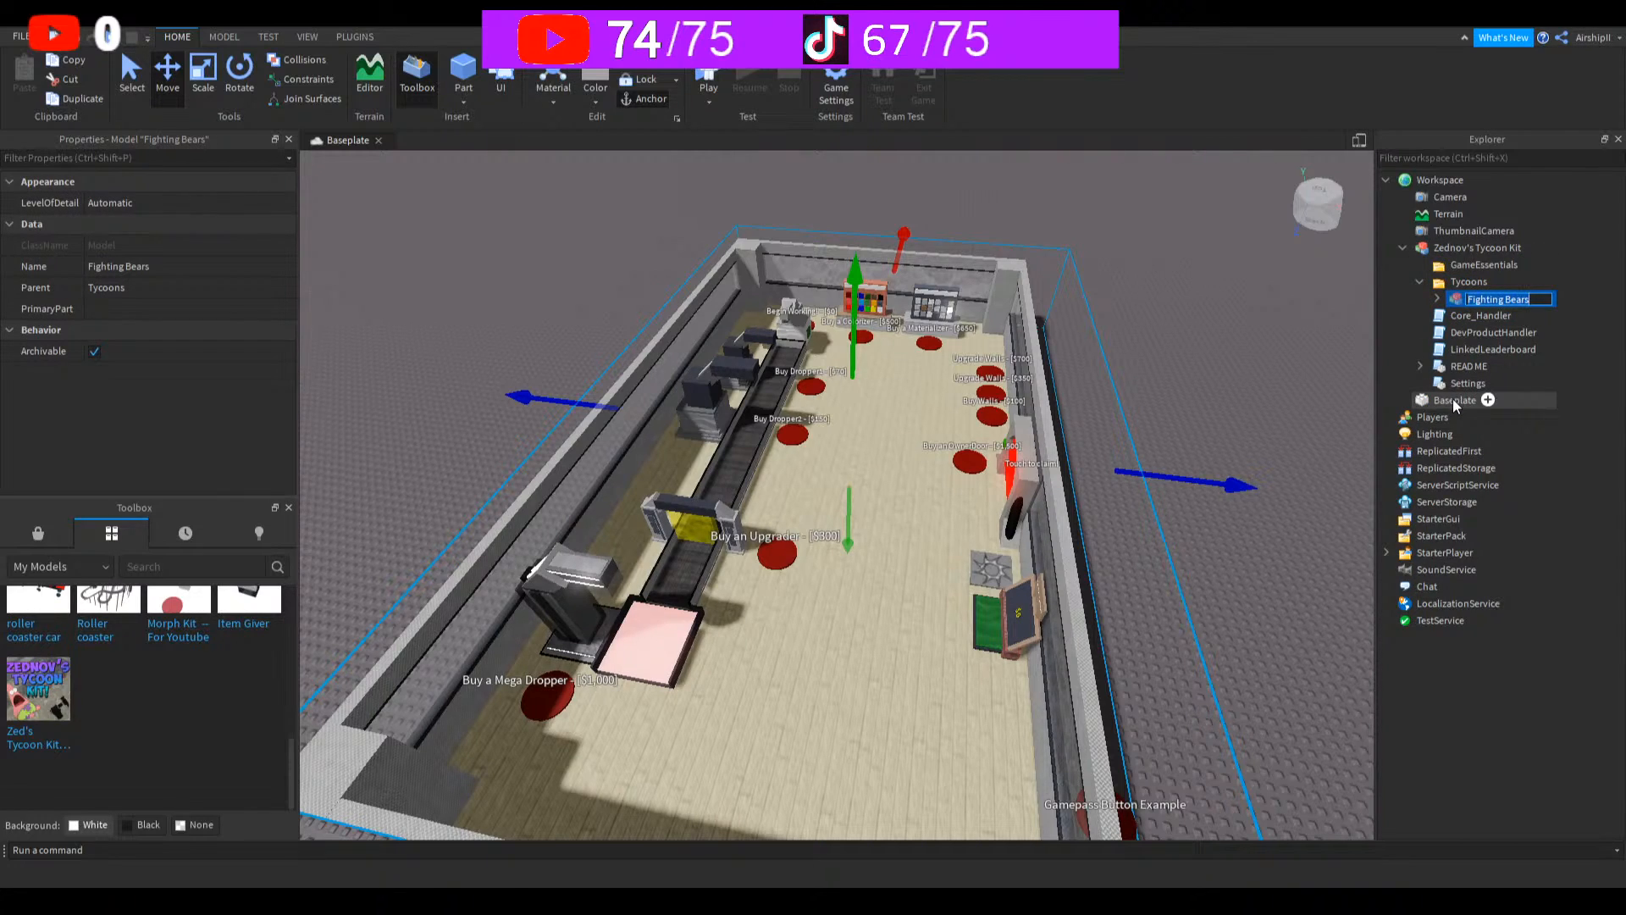
pyautogui.write('Apple')
pyautogui.press('Return')
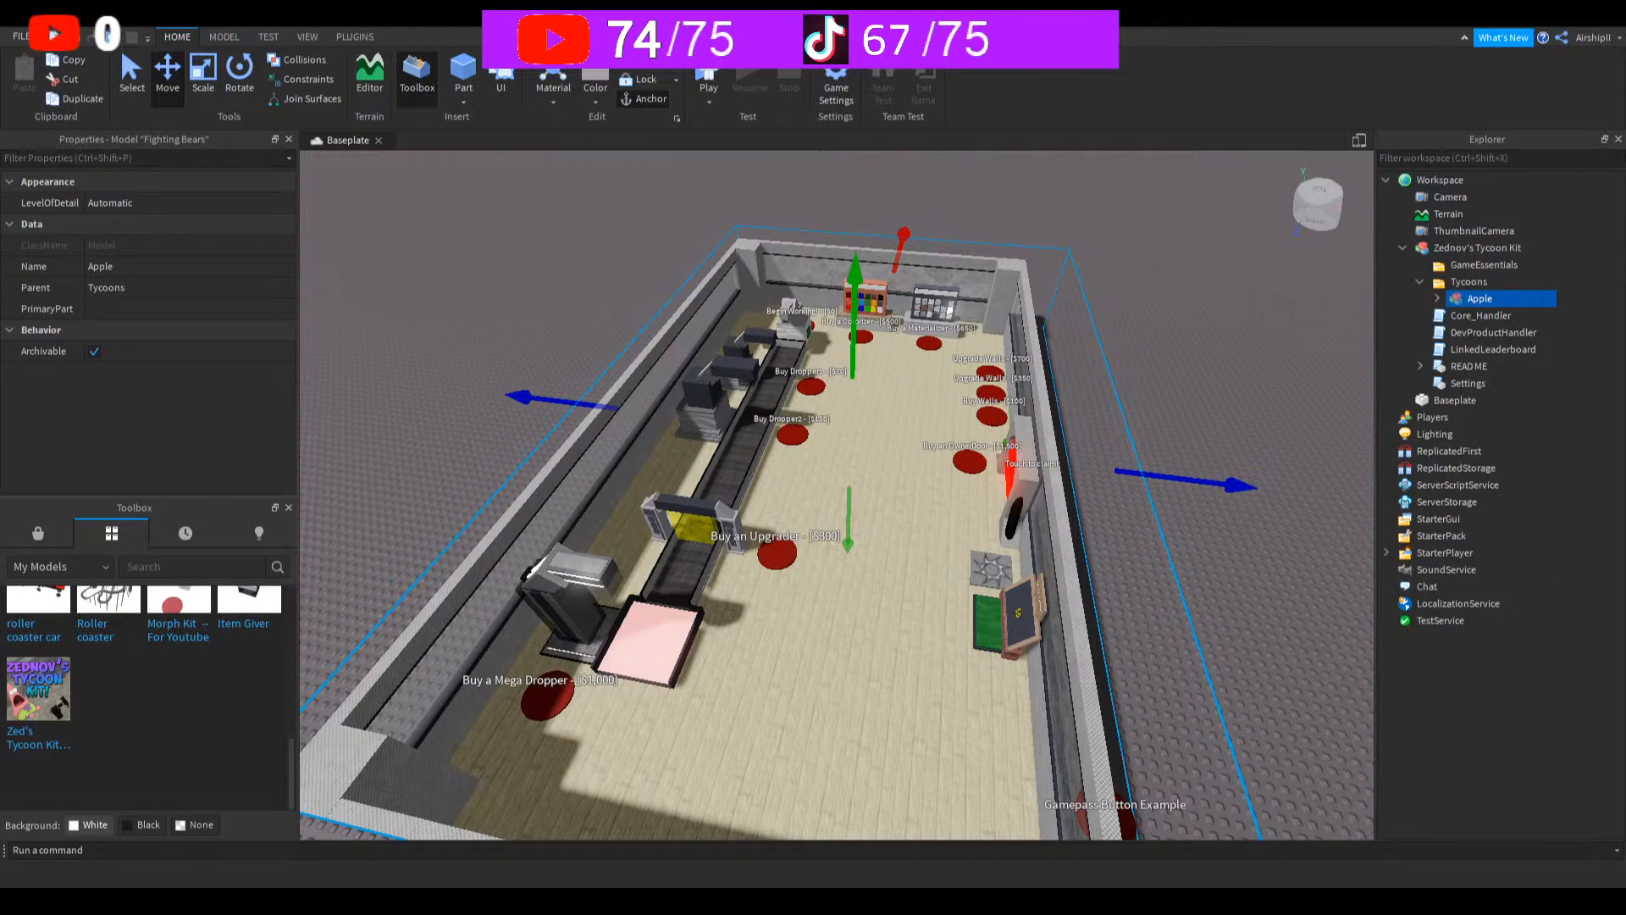
pyautogui.press('Escape')
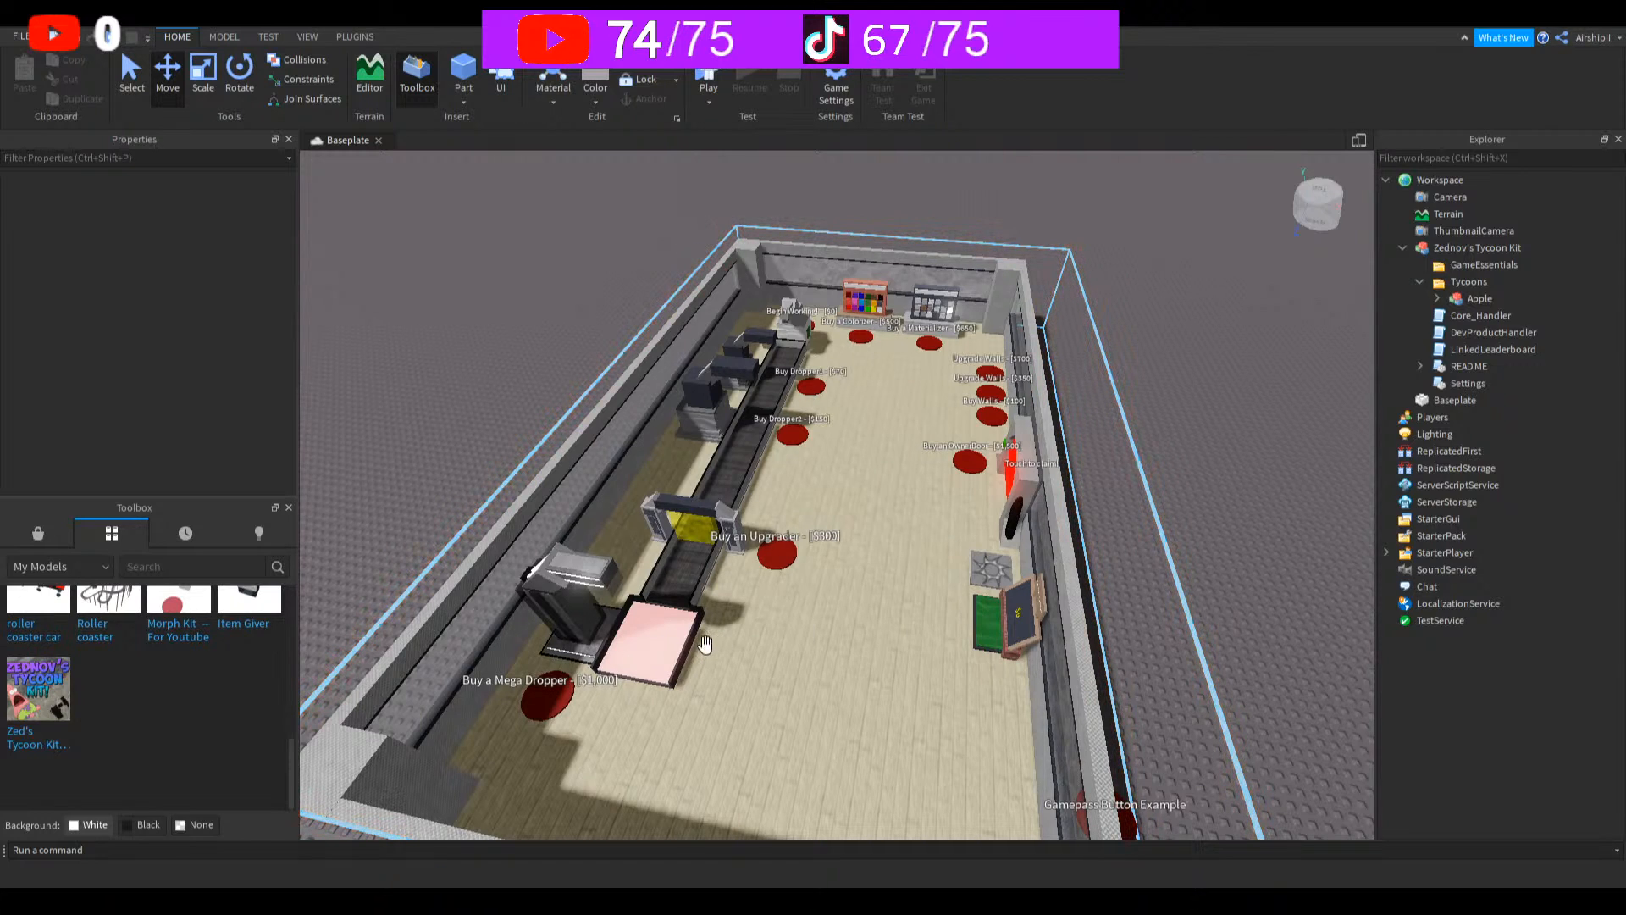
# Step: Inspect the whole tycoon building from above and its purchase pads and droppers up close
pyautogui.scroll(-8, 711, 608)
pyautogui.scroll(7, 707, 633)
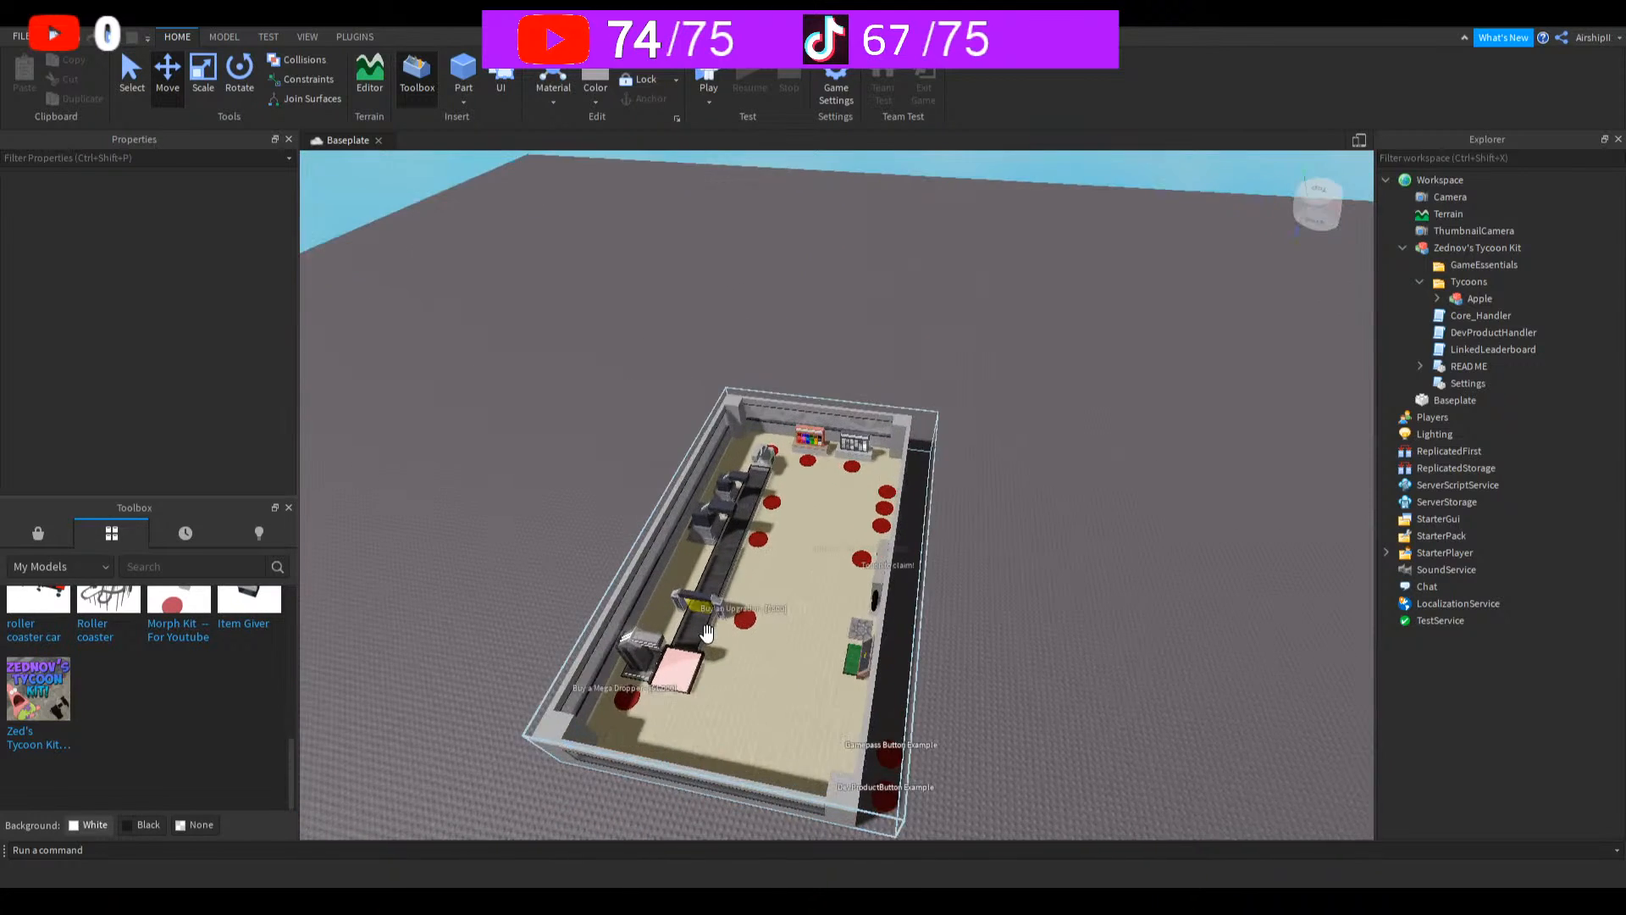
pyautogui.scroll(2, 707, 633)
pyautogui.scroll(-2, 716, 635)
pyautogui.scroll(2, 725, 637)
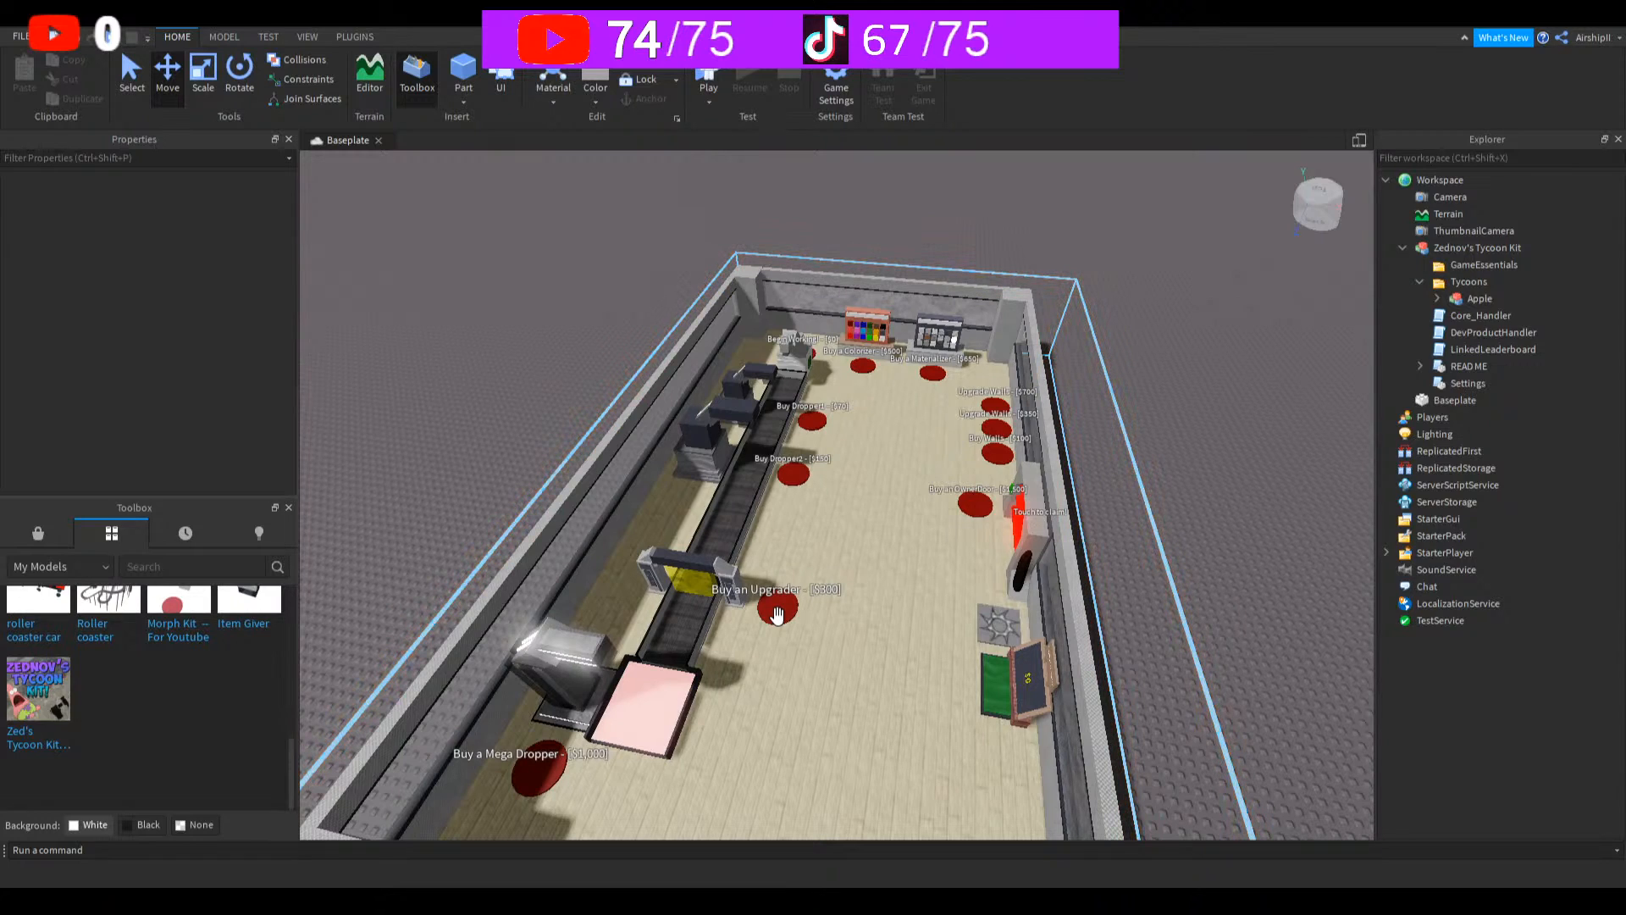
pyautogui.click(1310, 807)
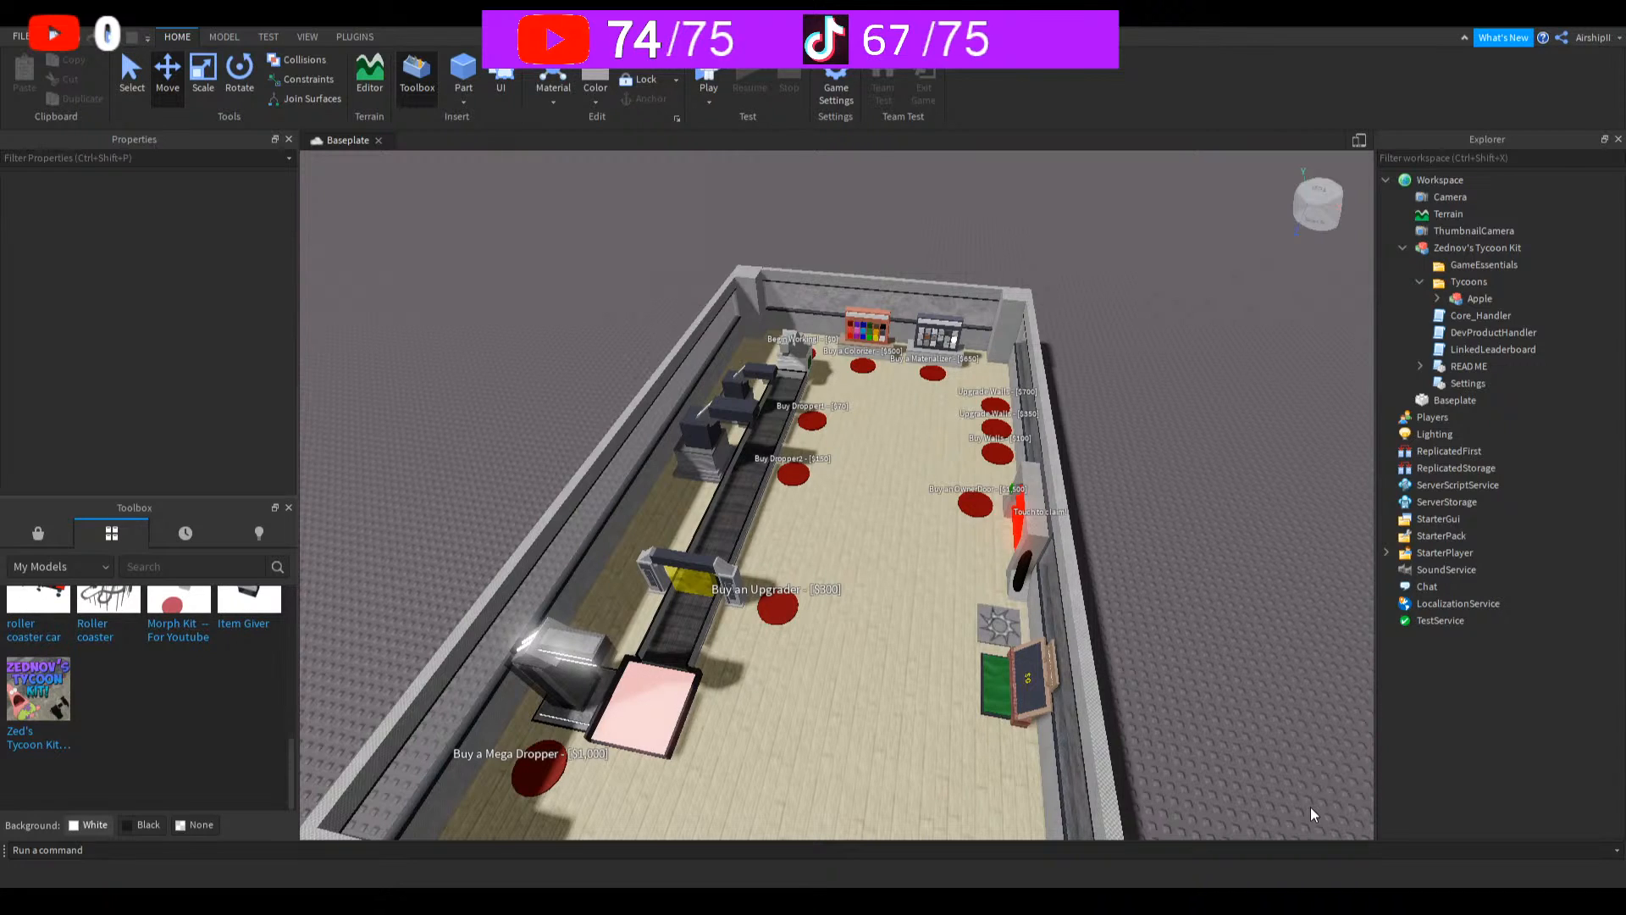
pyautogui.moveTo(1239, 556); pyautogui.dragTo(1177, 557, button='right')
pyautogui.scroll(3, 1238, 556)
pyautogui.scroll(3, 1238, 557)
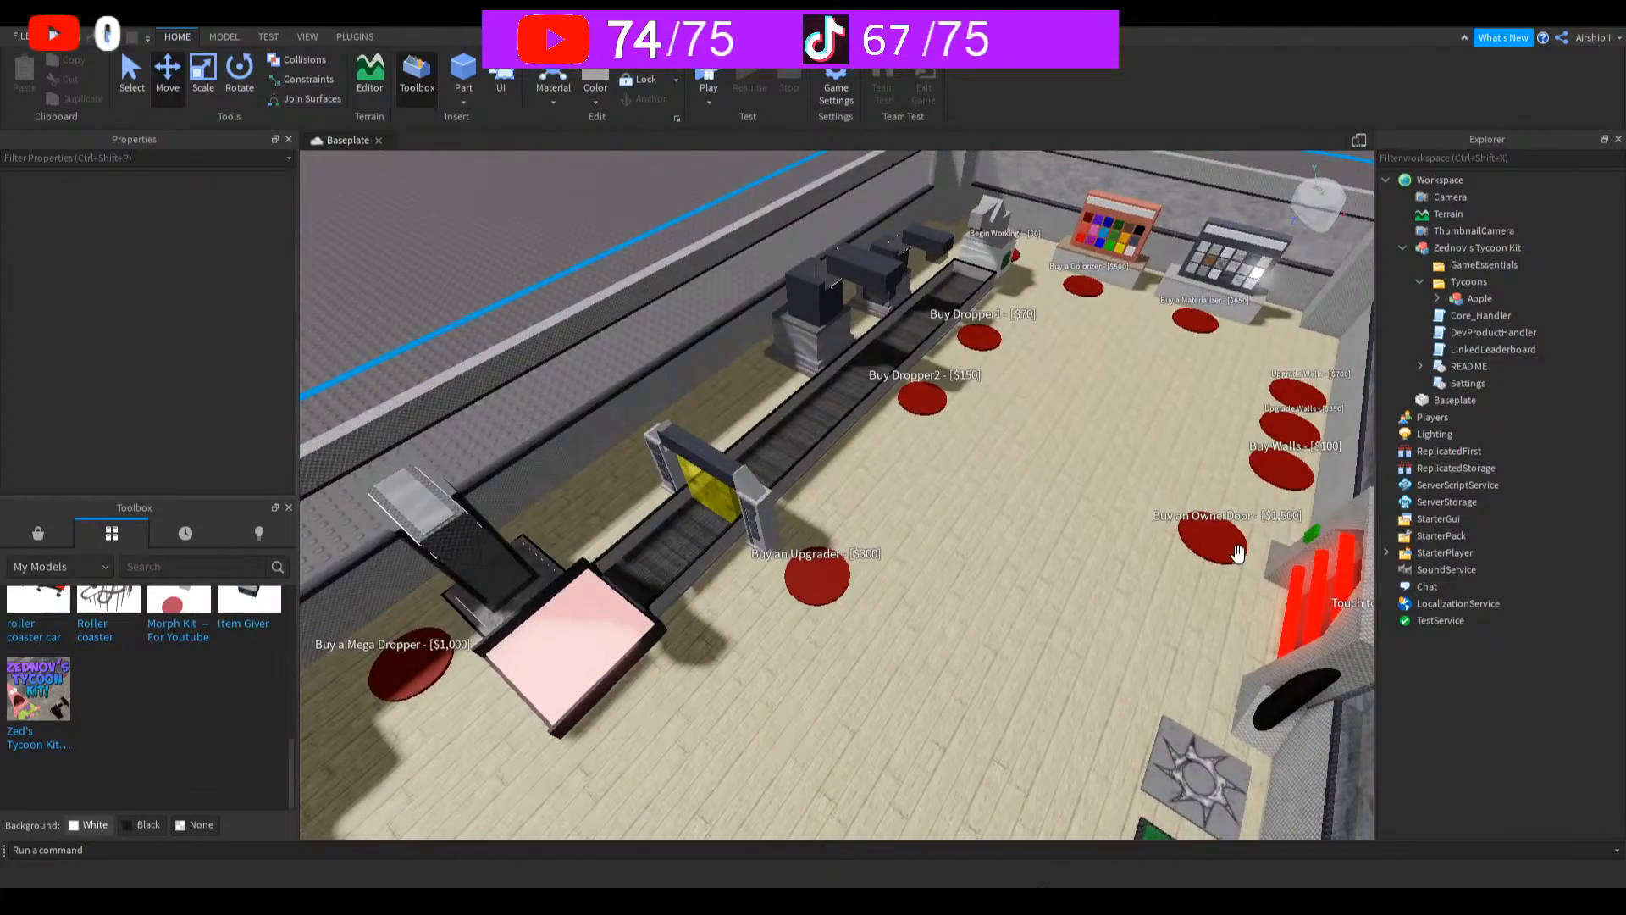
# Step: Expand the Apple tycoon's Buttons group and examine its purchase buttons alongside the pads in the building
pyautogui.click(1437, 299)
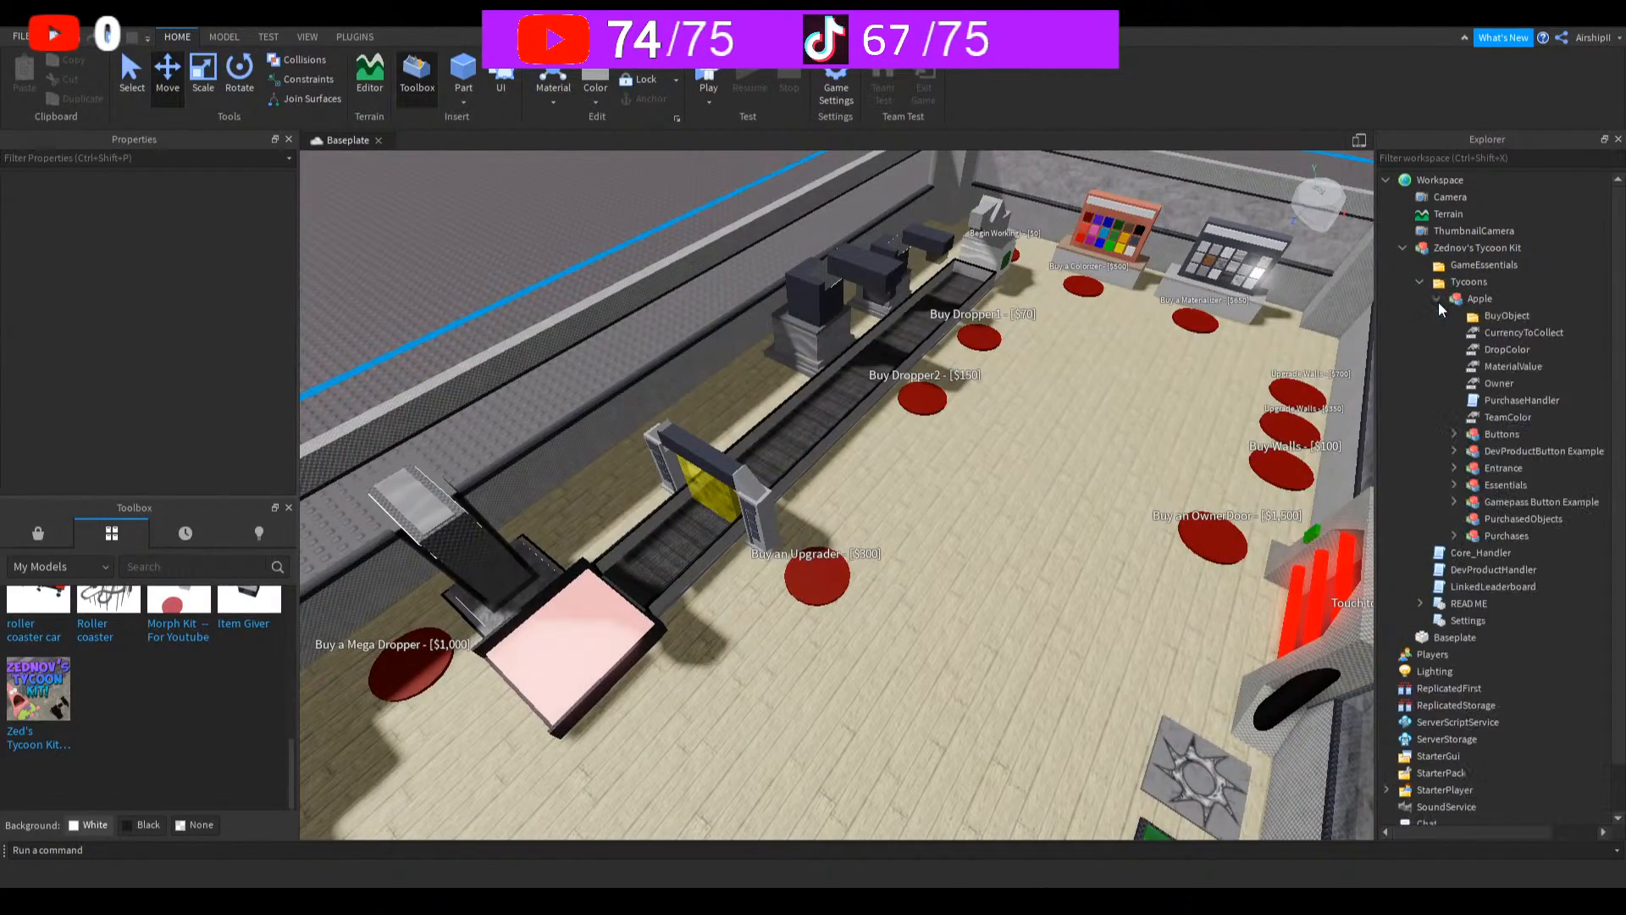
pyautogui.click(1455, 433)
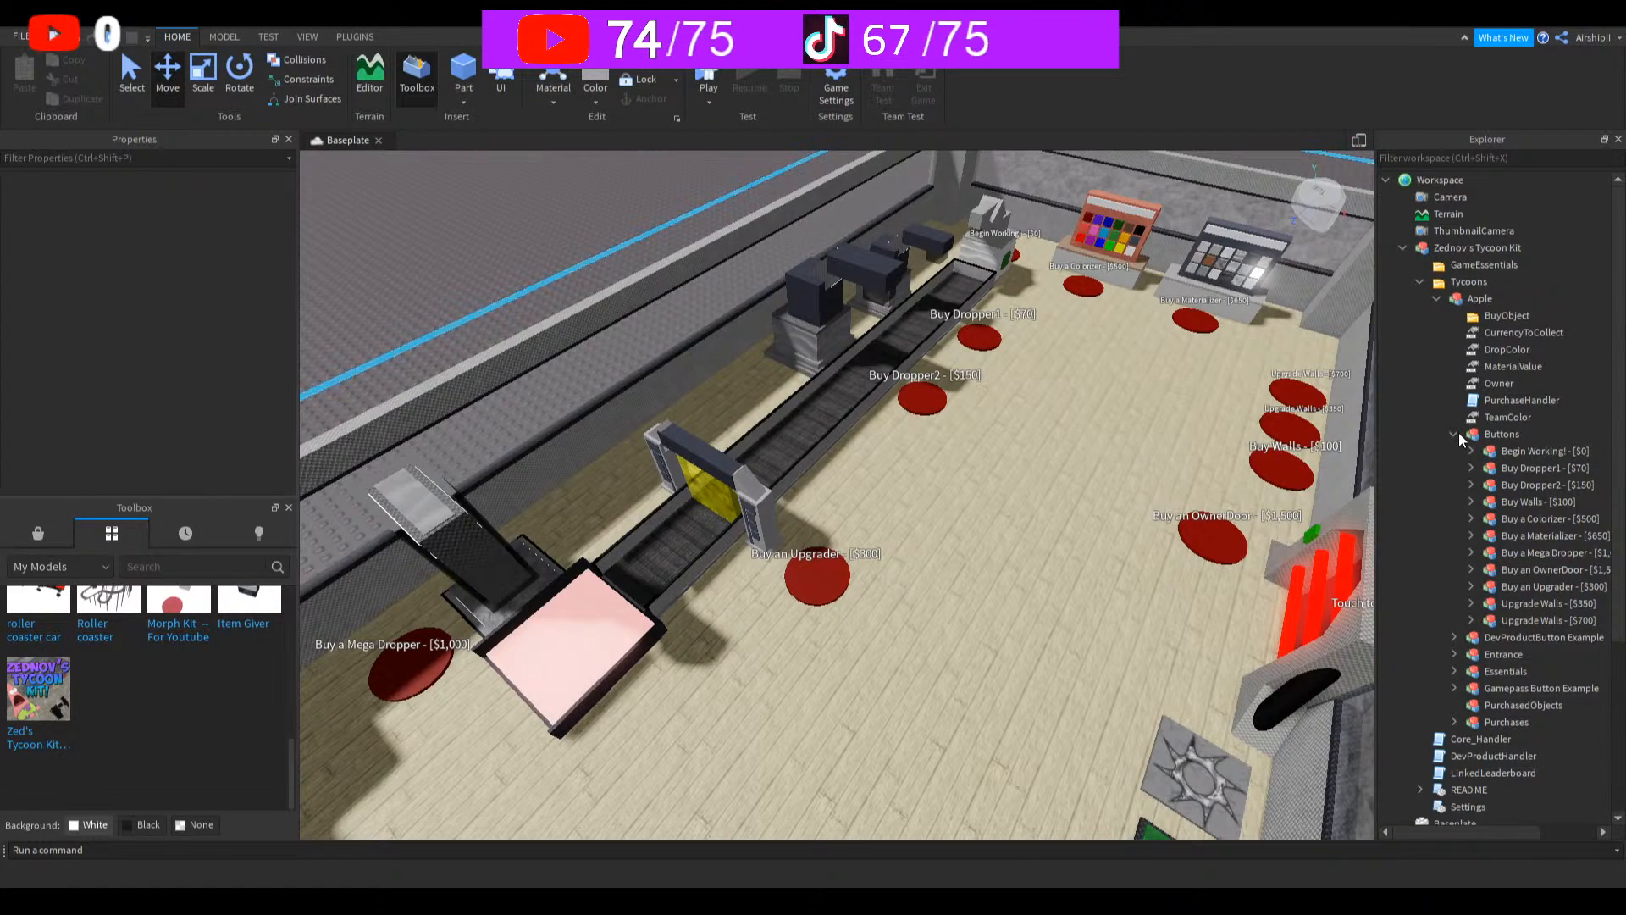
pyautogui.hscroll(2, 1459, 434)
pyautogui.scroll(5, 1183, 599)
pyautogui.scroll(-9, 1184, 600)
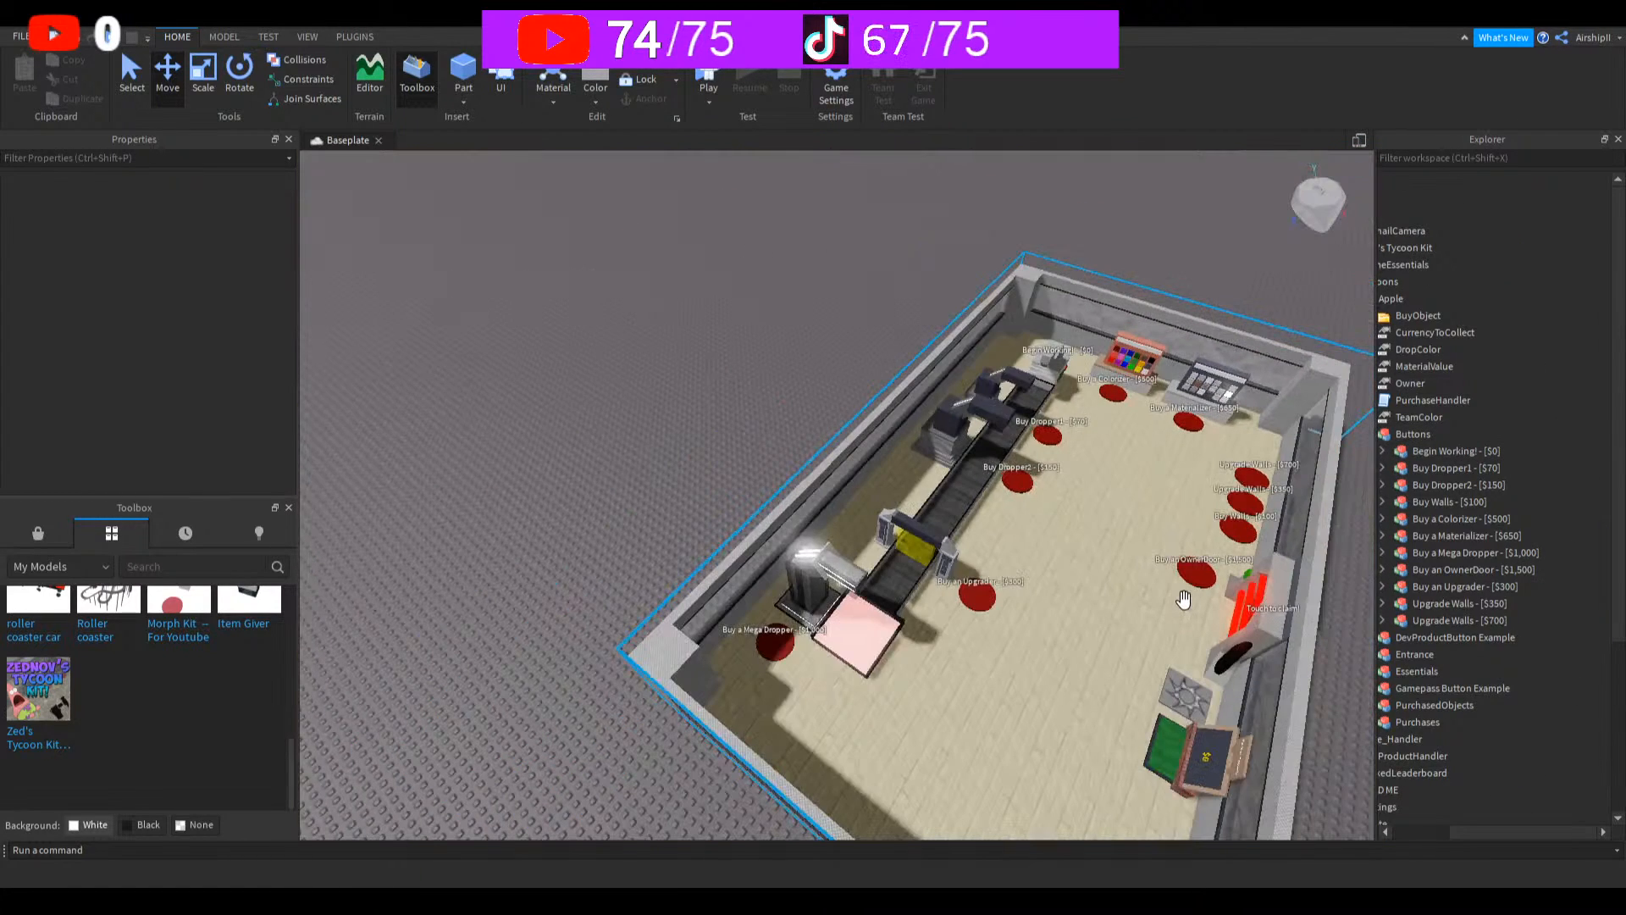
pyautogui.moveTo(1167, 602); pyautogui.dragTo(1132, 607, button='right')
pyautogui.scroll(5, 1132, 607)
pyautogui.scroll(1, 1132, 607)
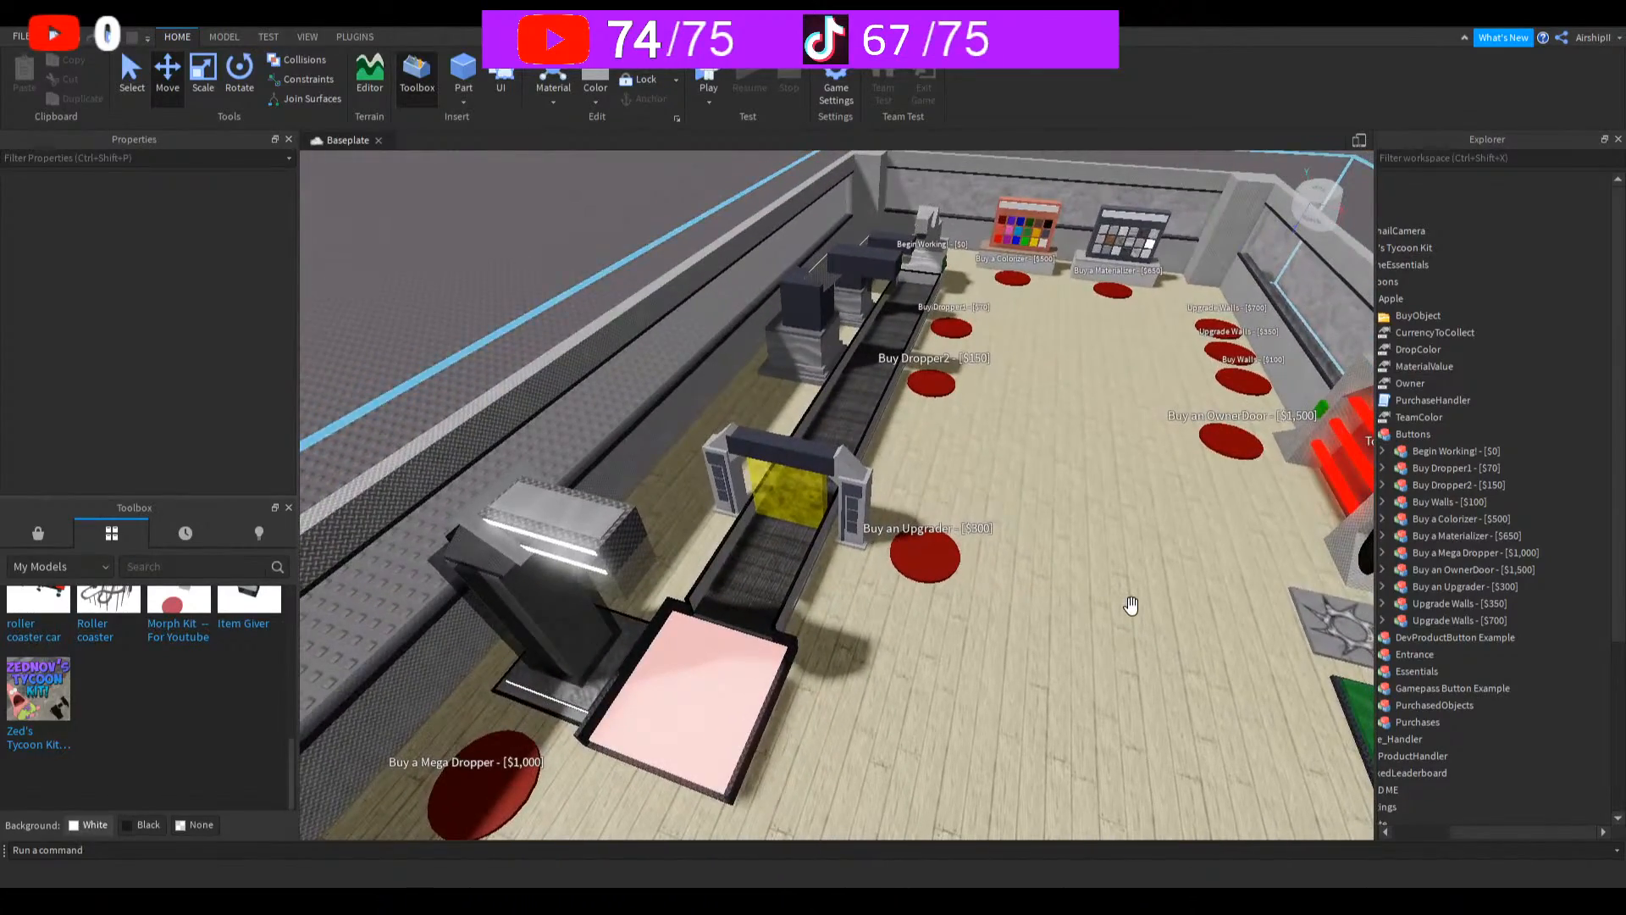
# Step: Examine the tycoon's interior, from the upgrader and droppers along the conveyor to the Colorizer and Materializer stands and their purchase pads
pyautogui.scroll(3, 1071, 644)
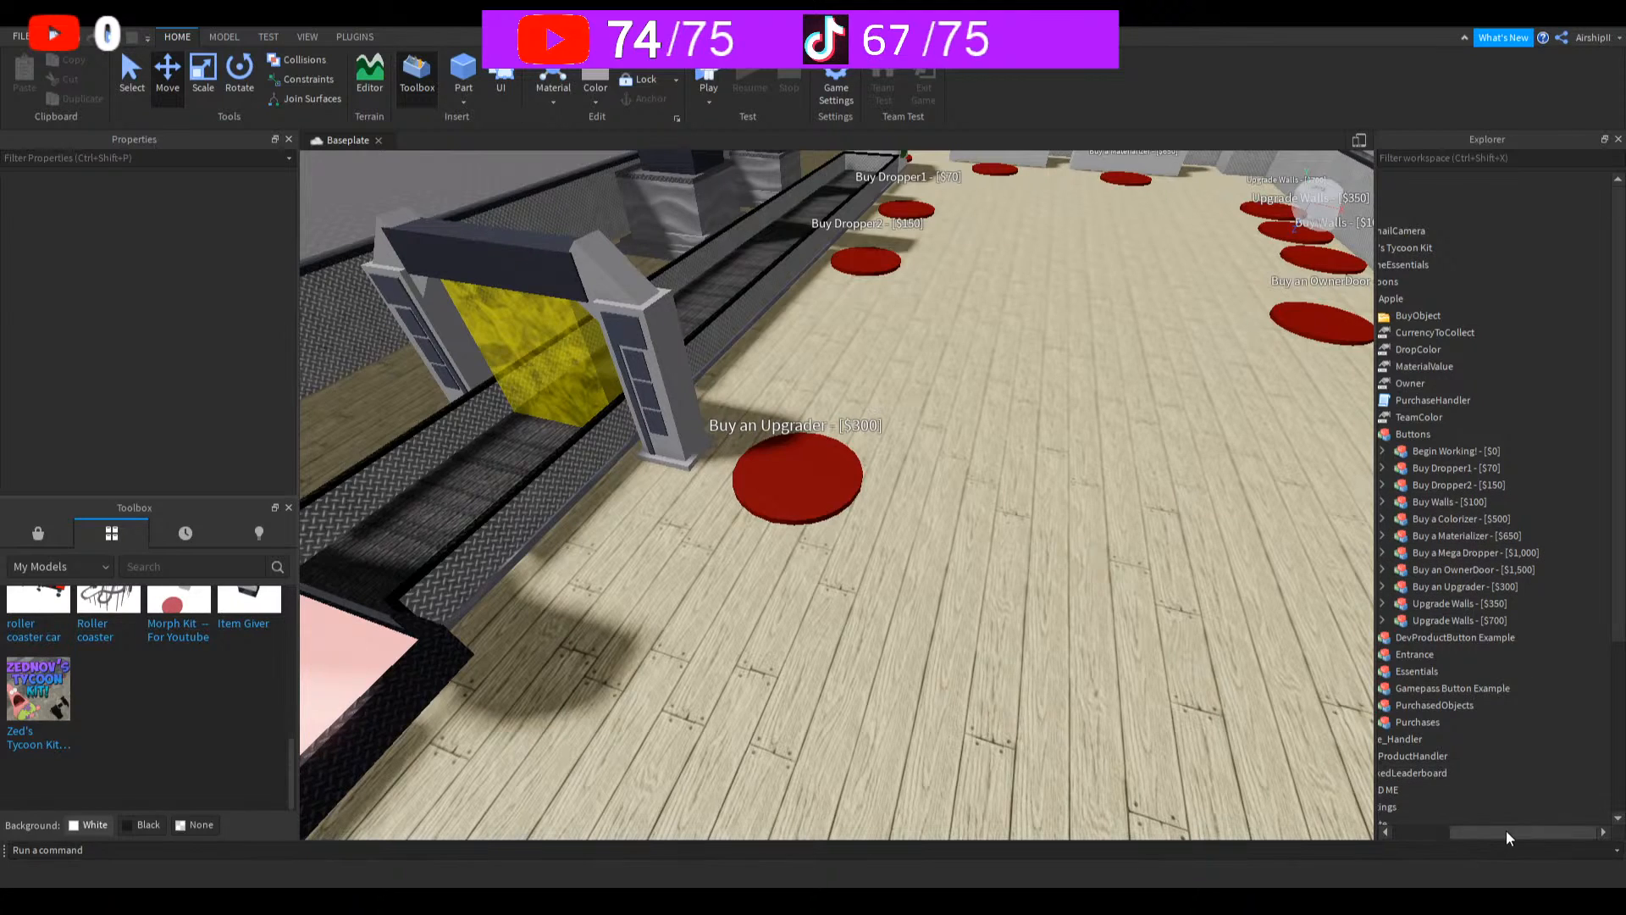
pyautogui.moveTo(1506, 832); pyautogui.dragTo(1458, 832)
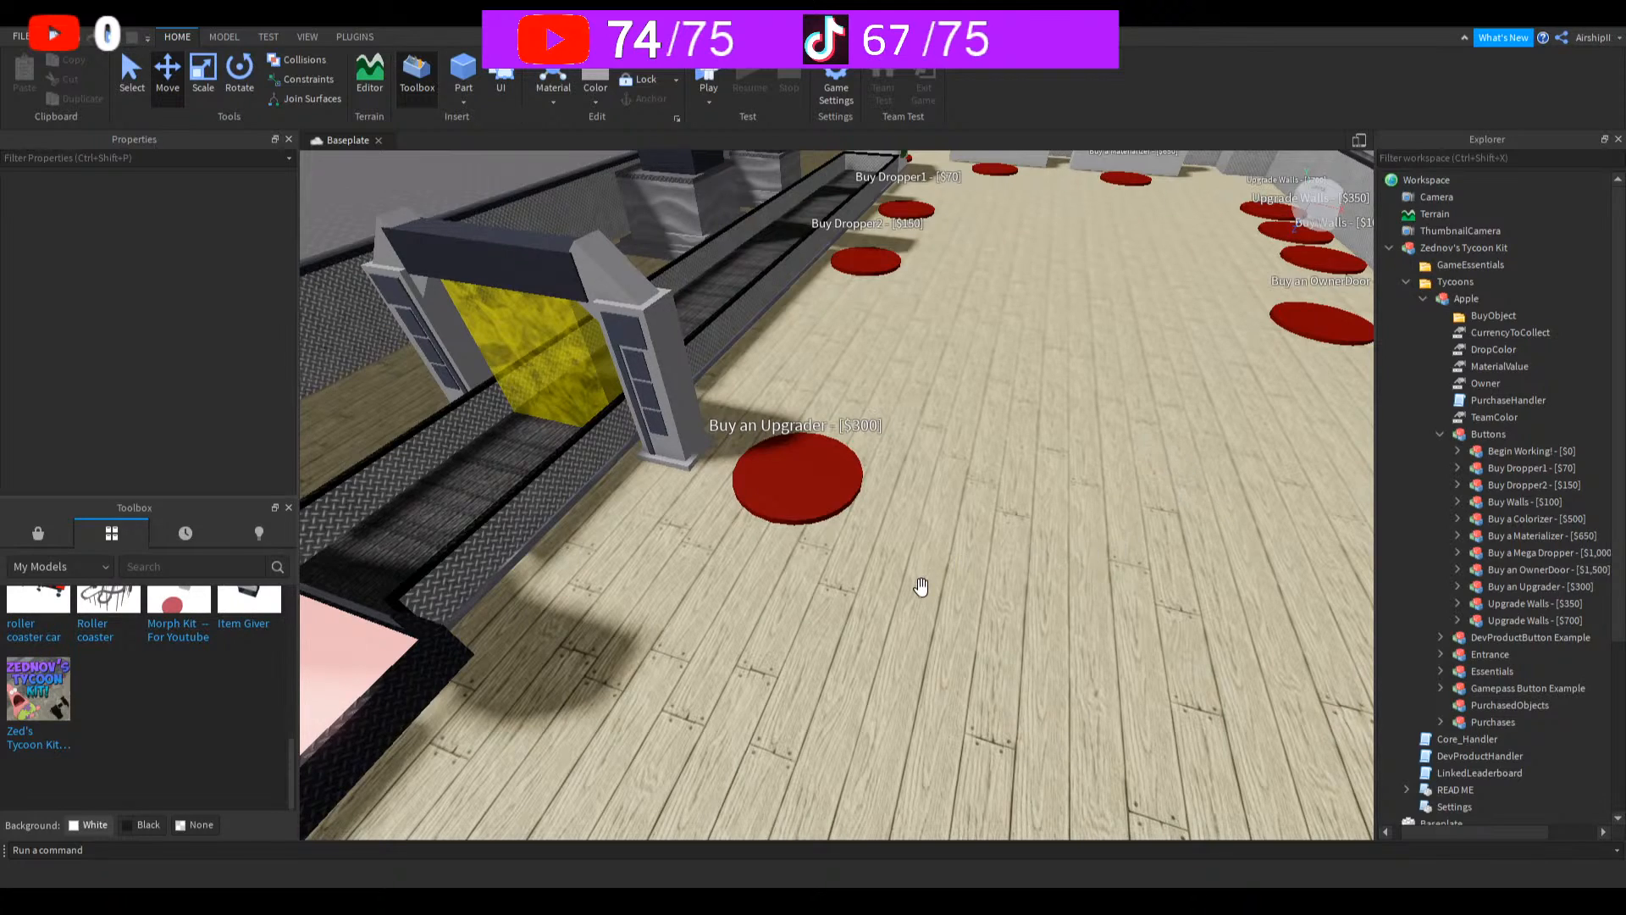
pyautogui.scroll(-10, 940, 551)
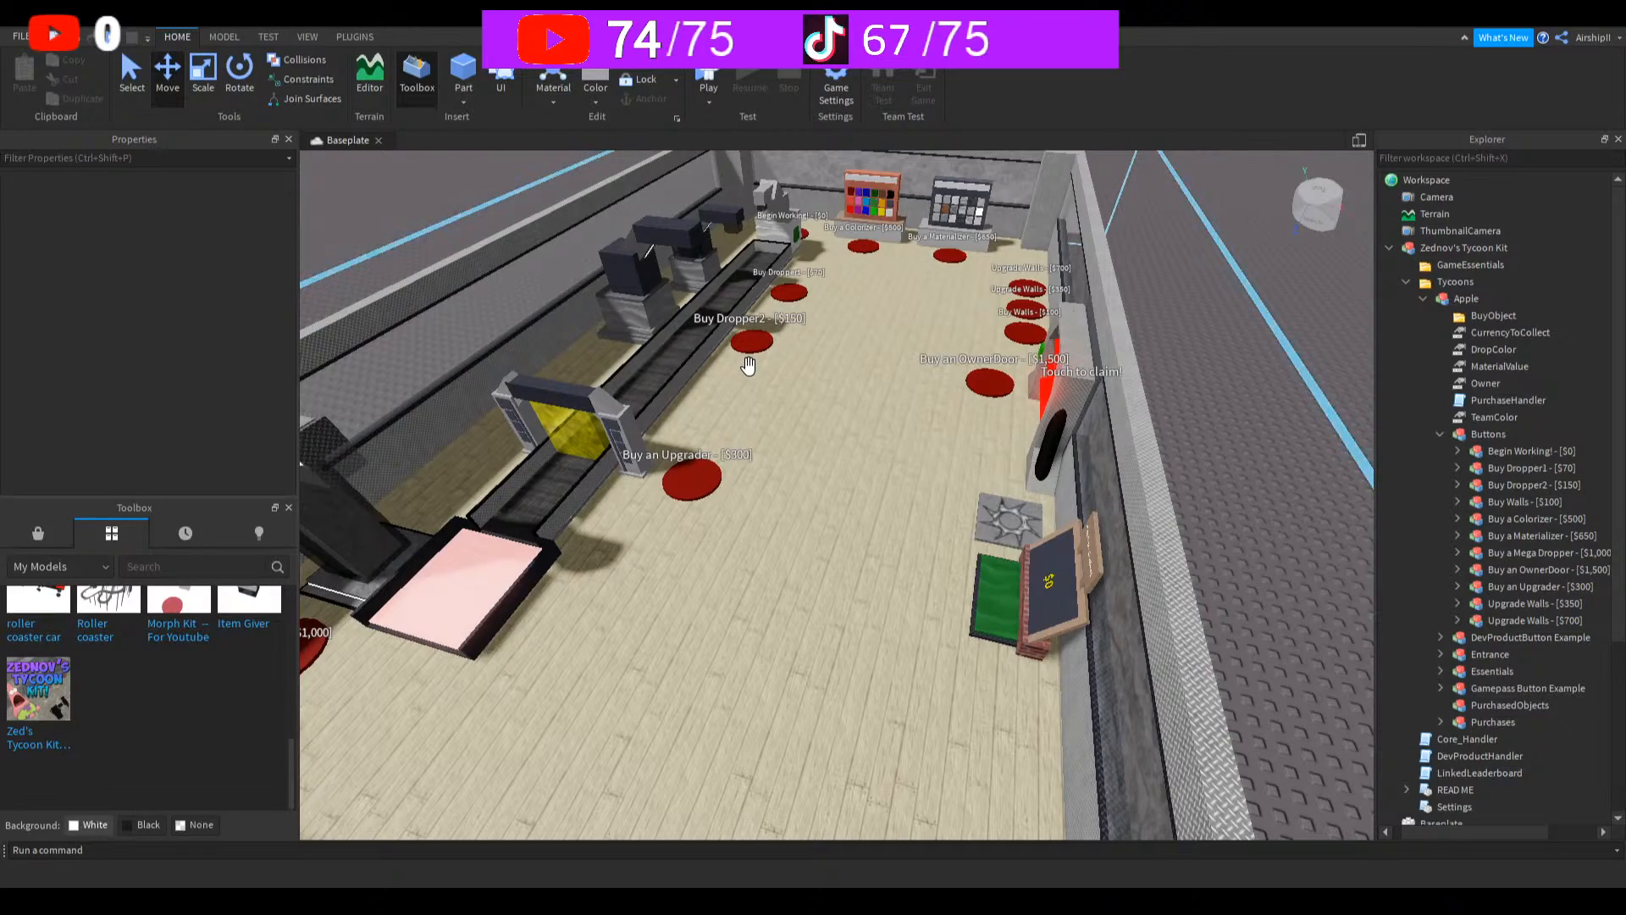
pyautogui.scroll(-3, 749, 365)
pyautogui.press('w')
pyautogui.moveTo(826, 523); pyautogui.dragTo(826, 523, button='right')
pyautogui.press('s')
pyautogui.press('d')
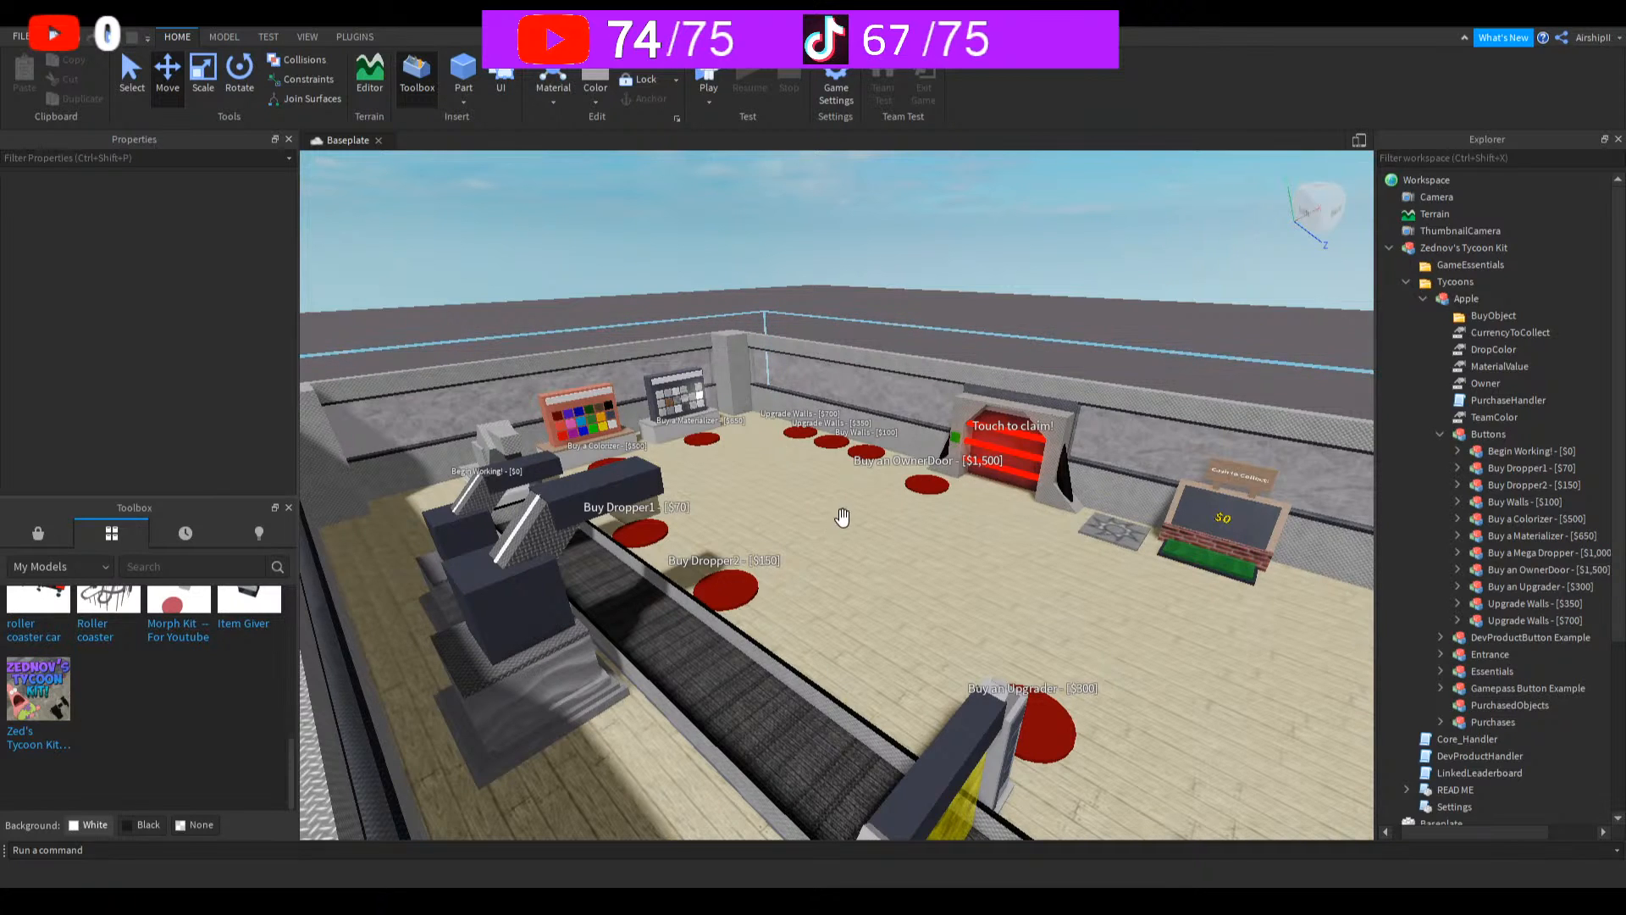
pyautogui.scroll(-5, 918, 572)
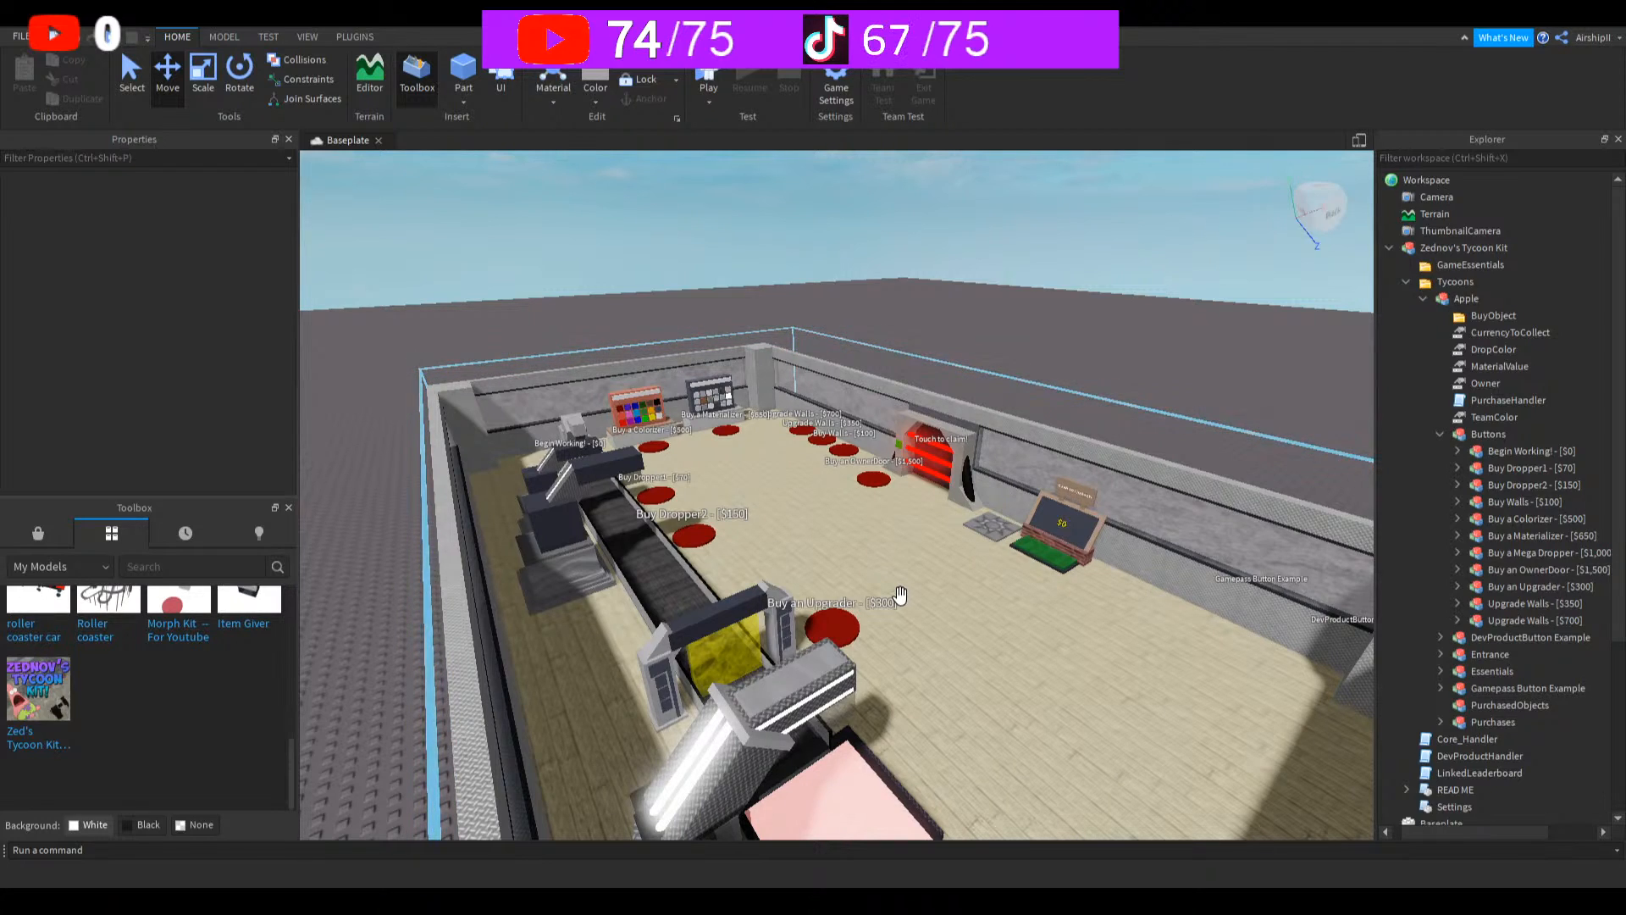
pyautogui.moveTo(917, 523); pyautogui.dragTo(918, 525, button='right')
pyautogui.press('w')
pyautogui.press('w')
pyautogui.scroll(-5, 917, 526)
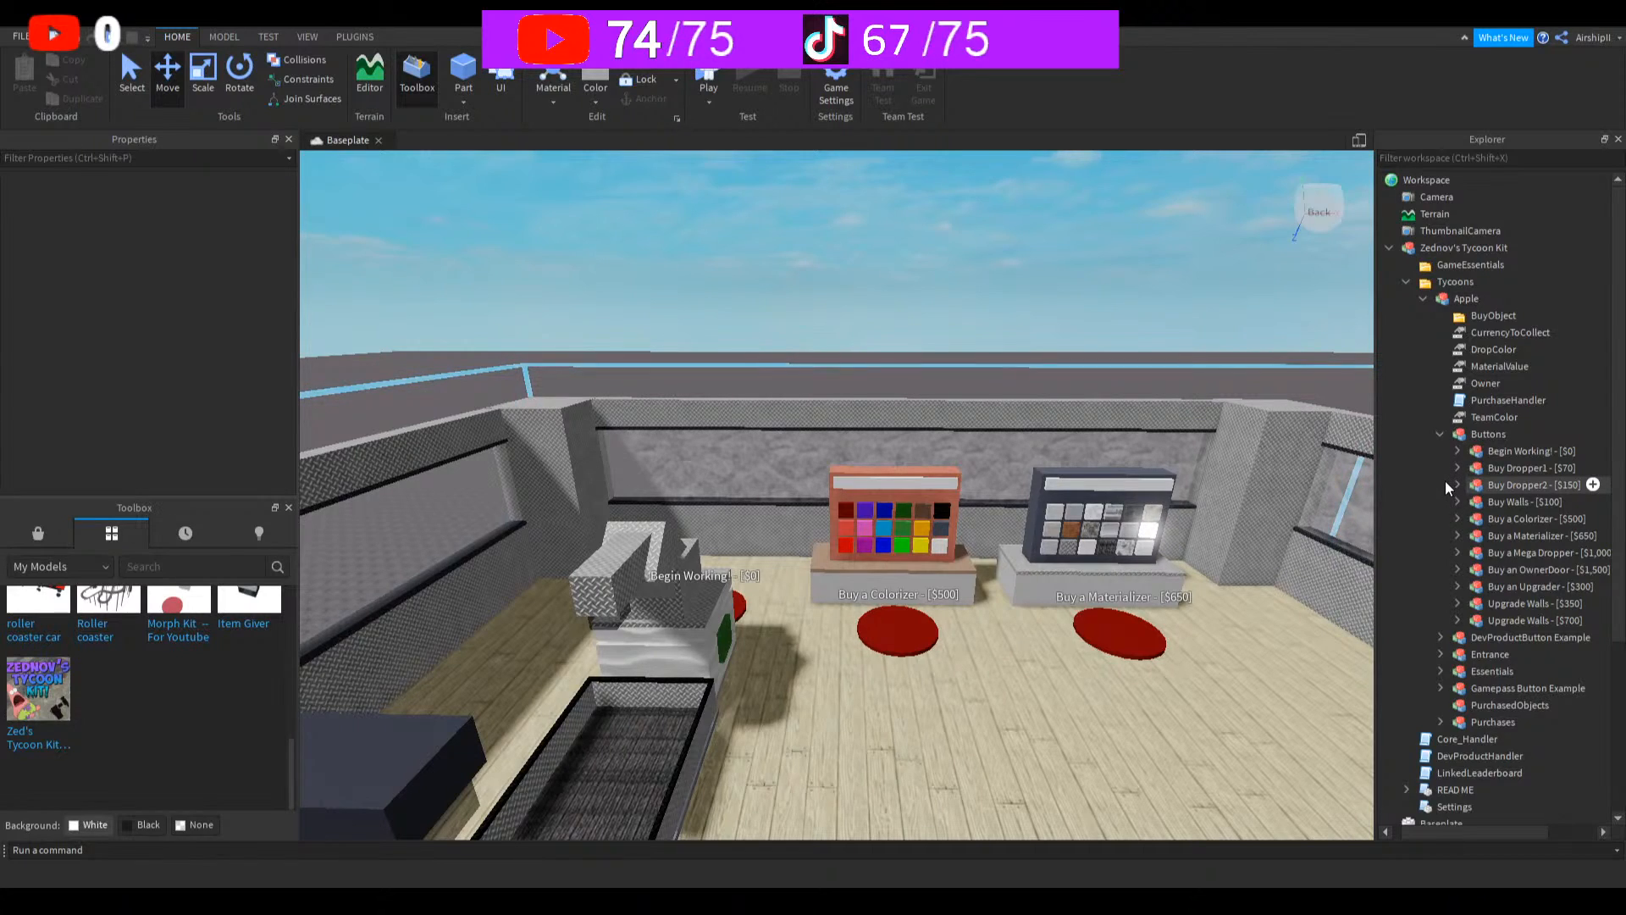
# Step: Inspect the contents of the Begin Working! button model in the Buttons group, then collapse it
pyautogui.click(1459, 453)
pyautogui.click(1495, 452)
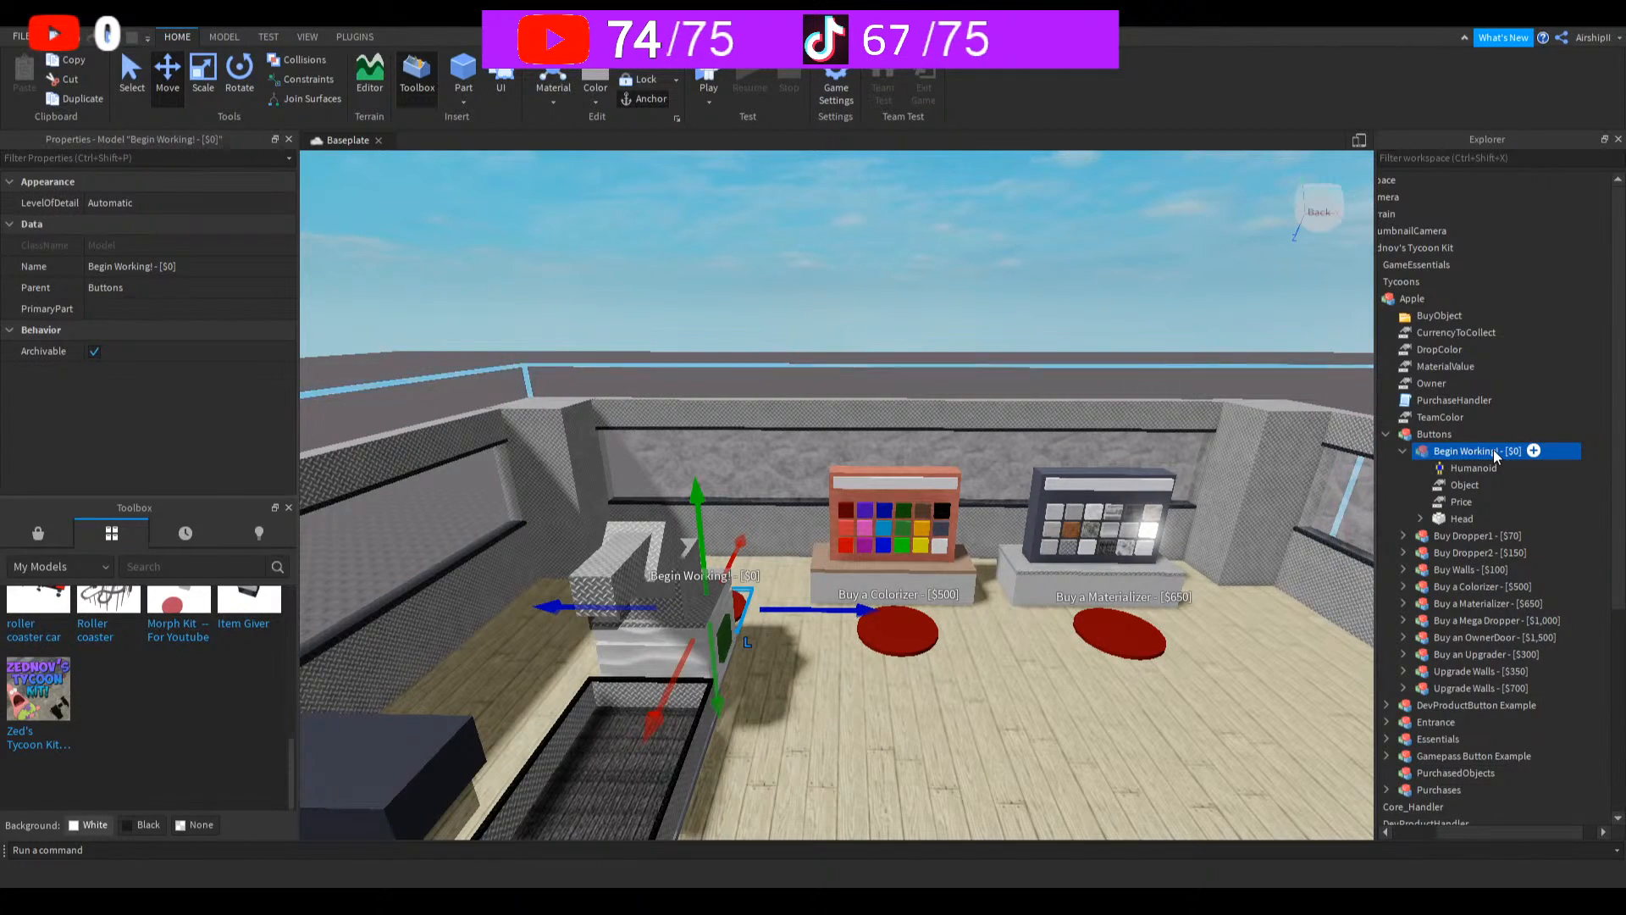
pyautogui.click(1402, 451)
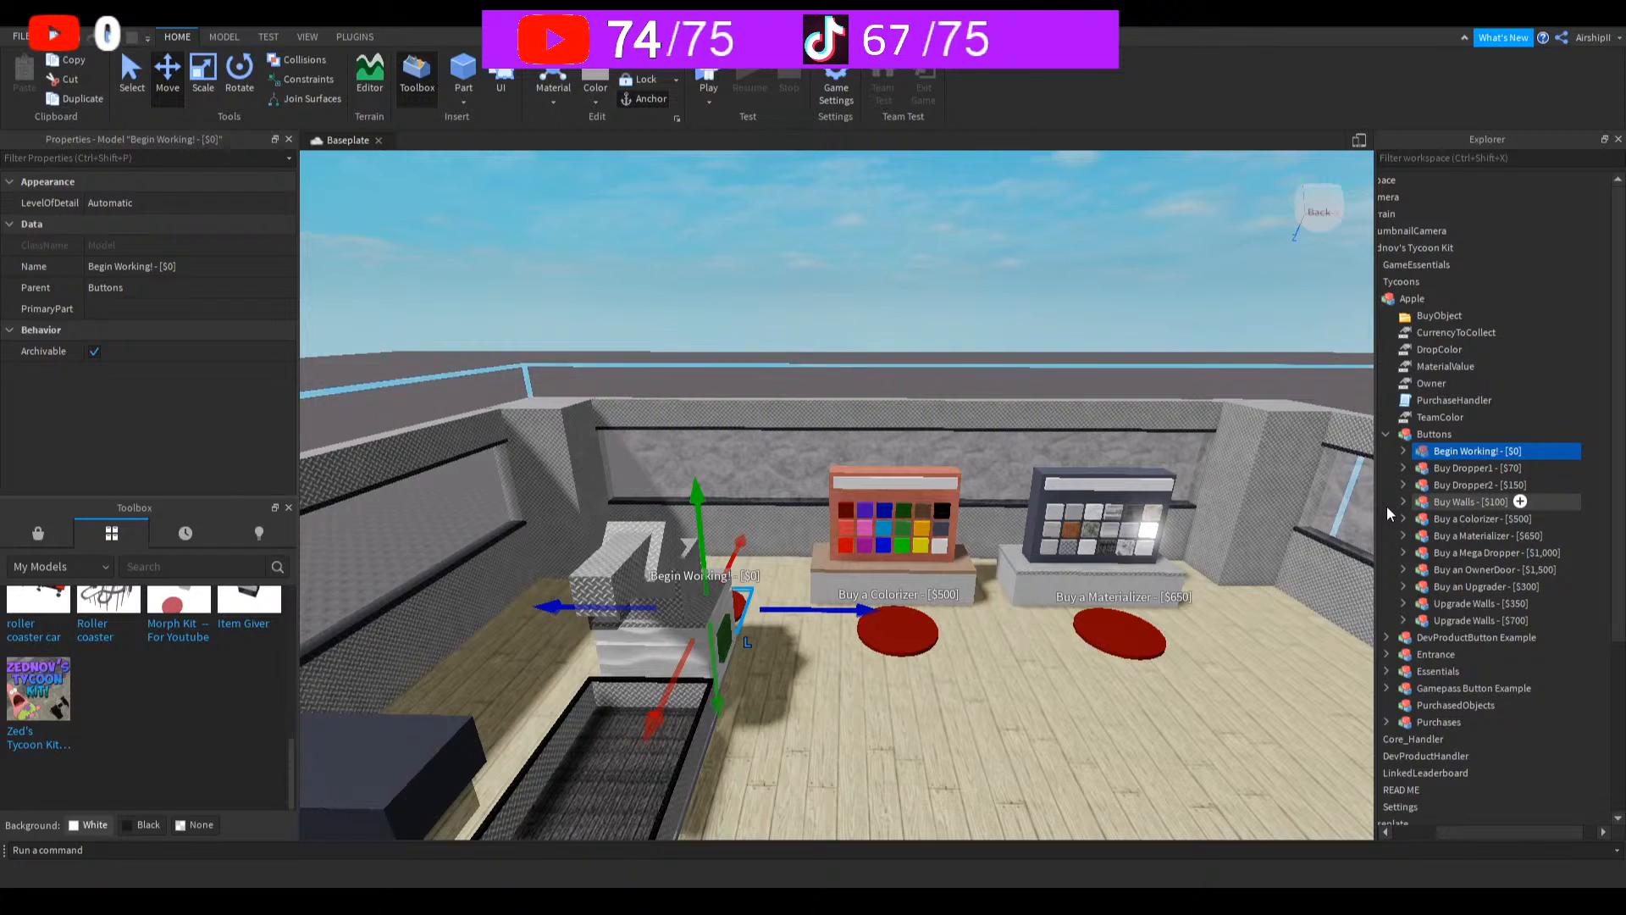
# Step: Inspect the Essentials and Entrance groups, locating the Touch to claim! door and a Side part in the building, and collapse both groups
pyautogui.click(1387, 671)
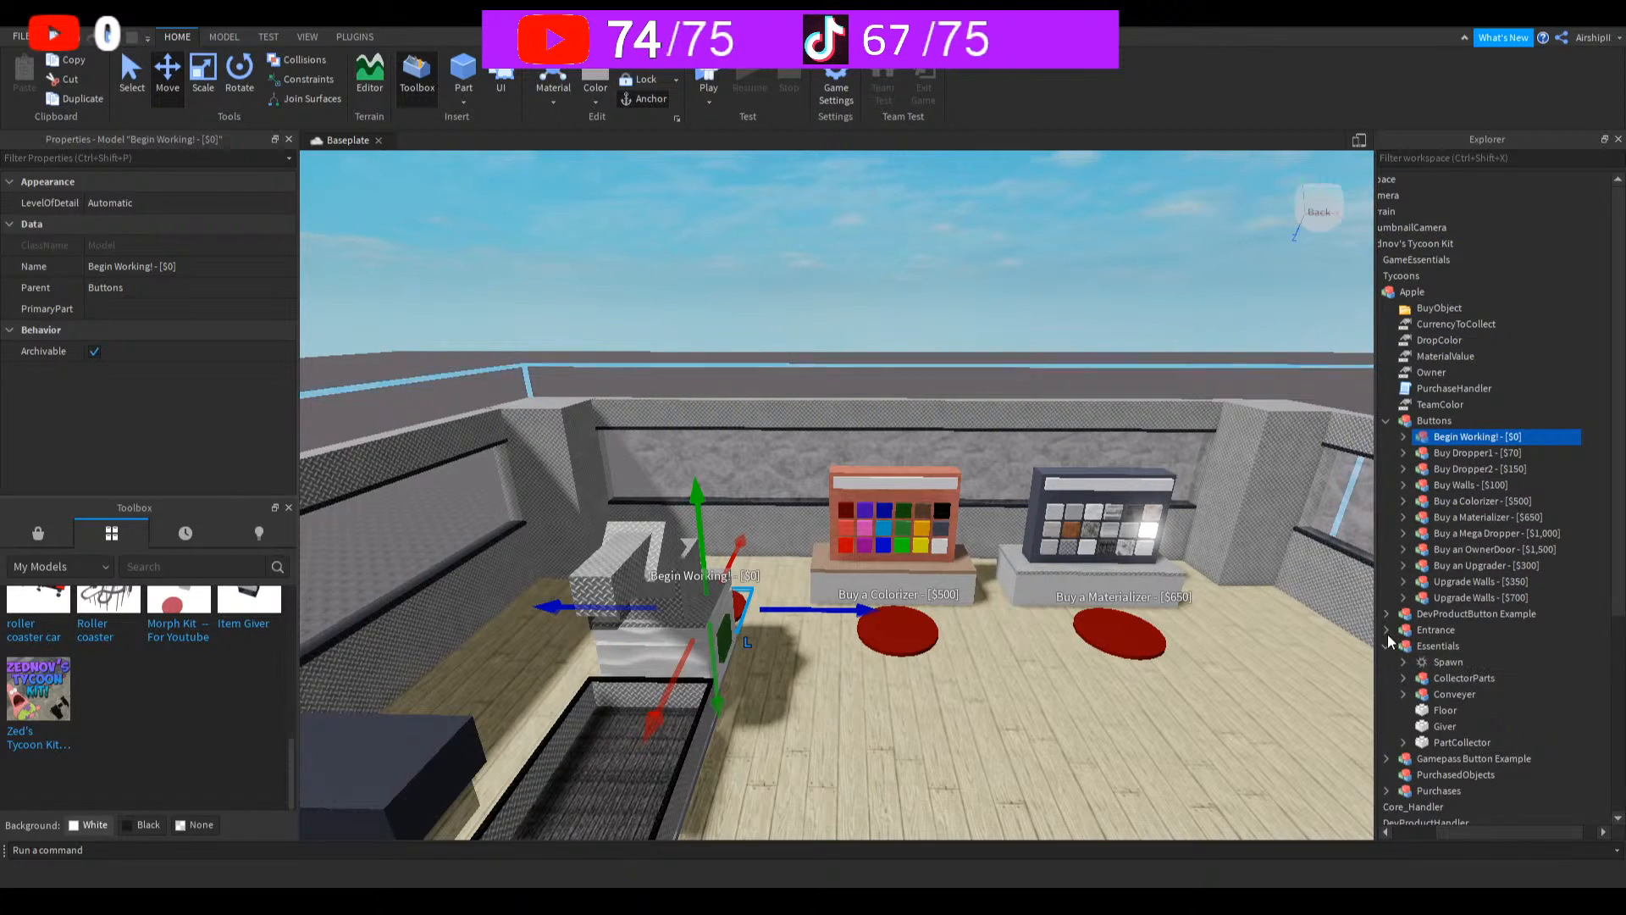
pyautogui.click(1387, 630)
pyautogui.click(1428, 647)
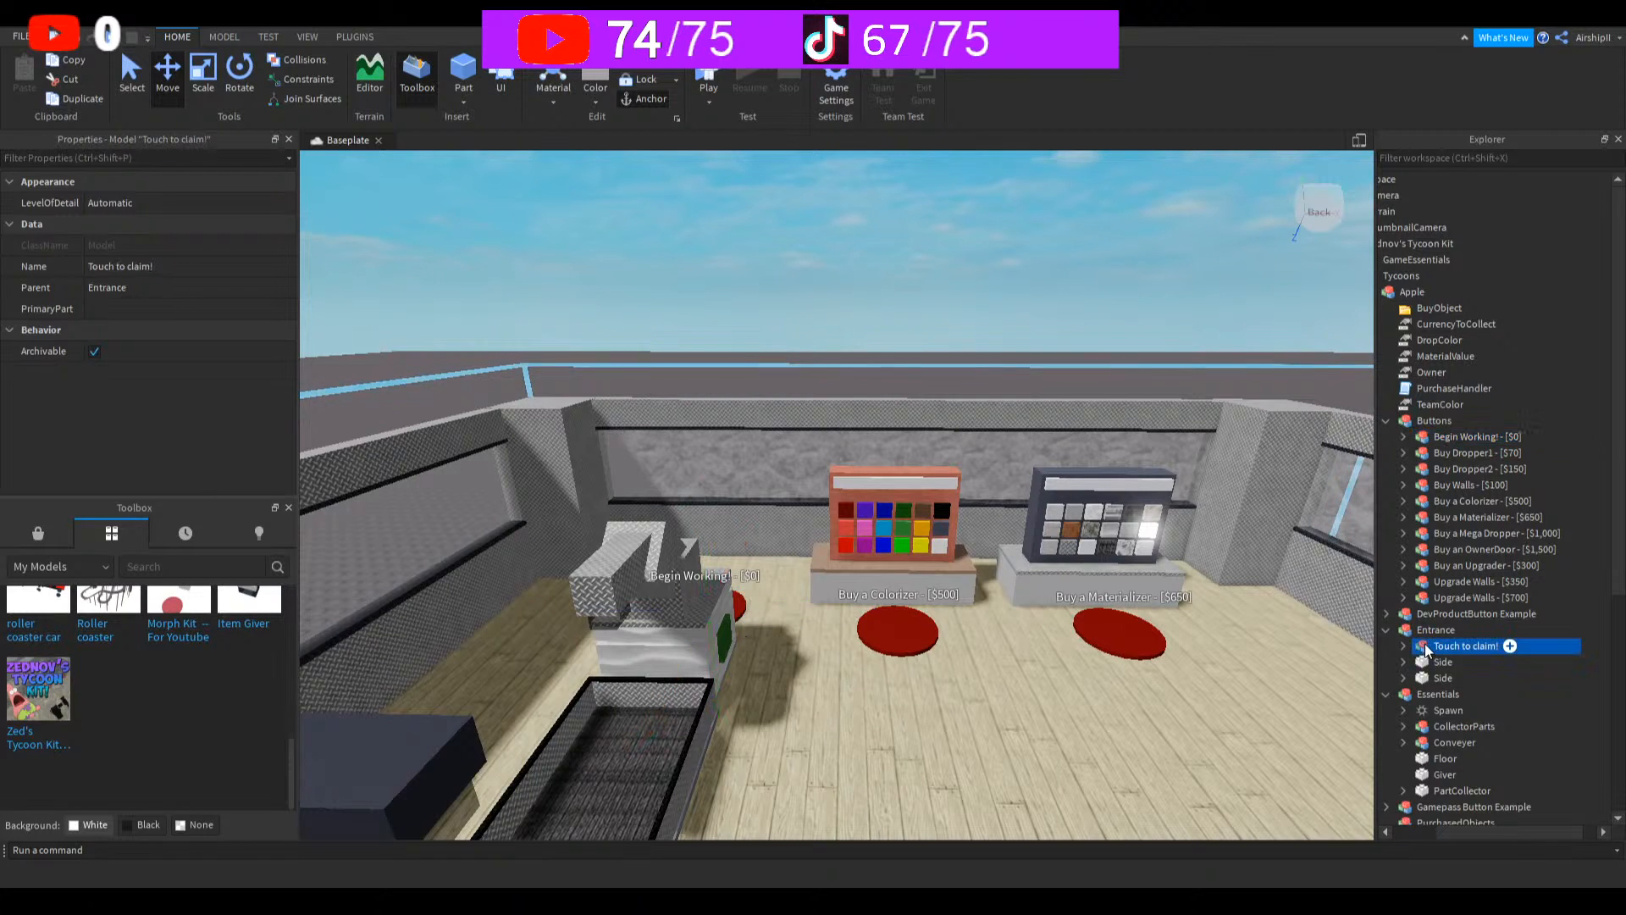
pyautogui.press('f')
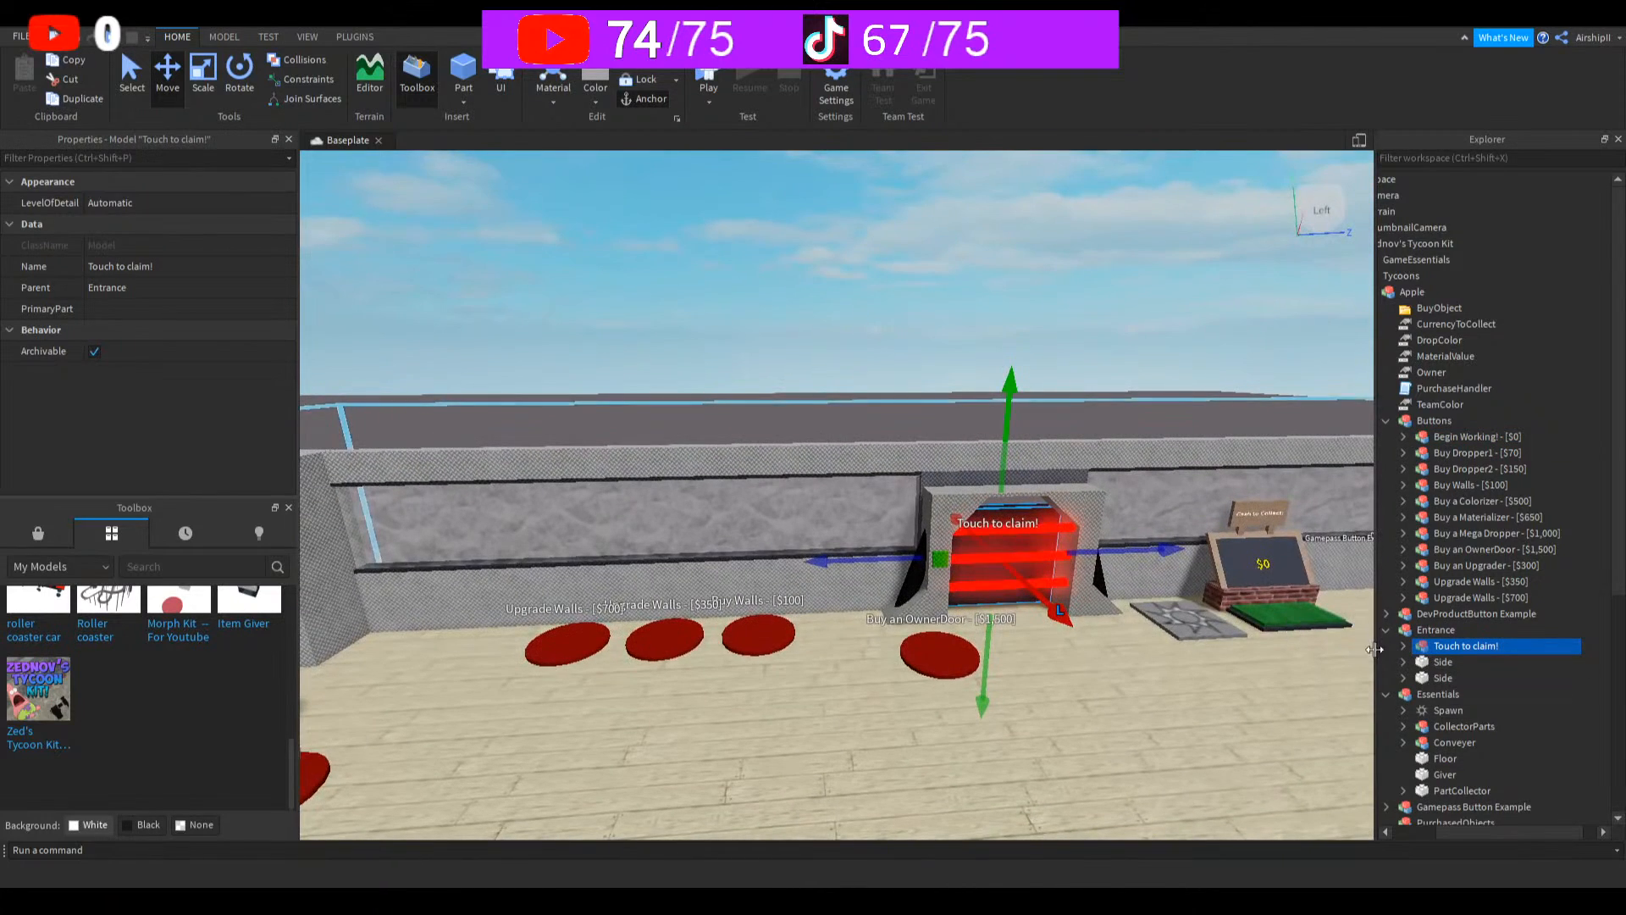
pyautogui.click(1442, 662)
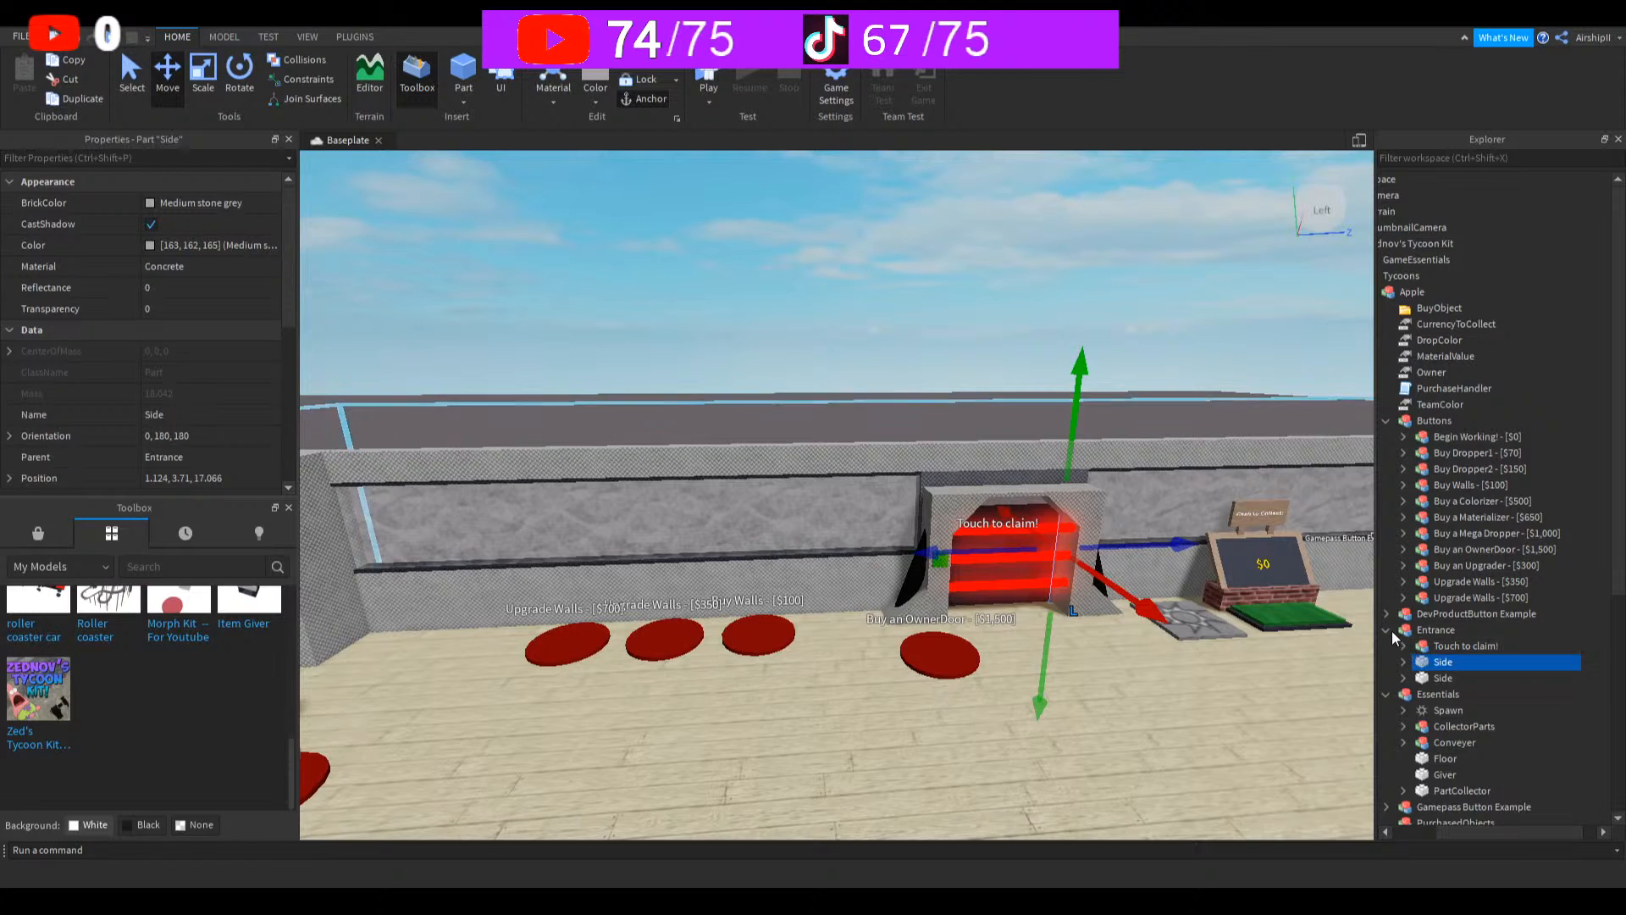
pyautogui.click(1390, 630)
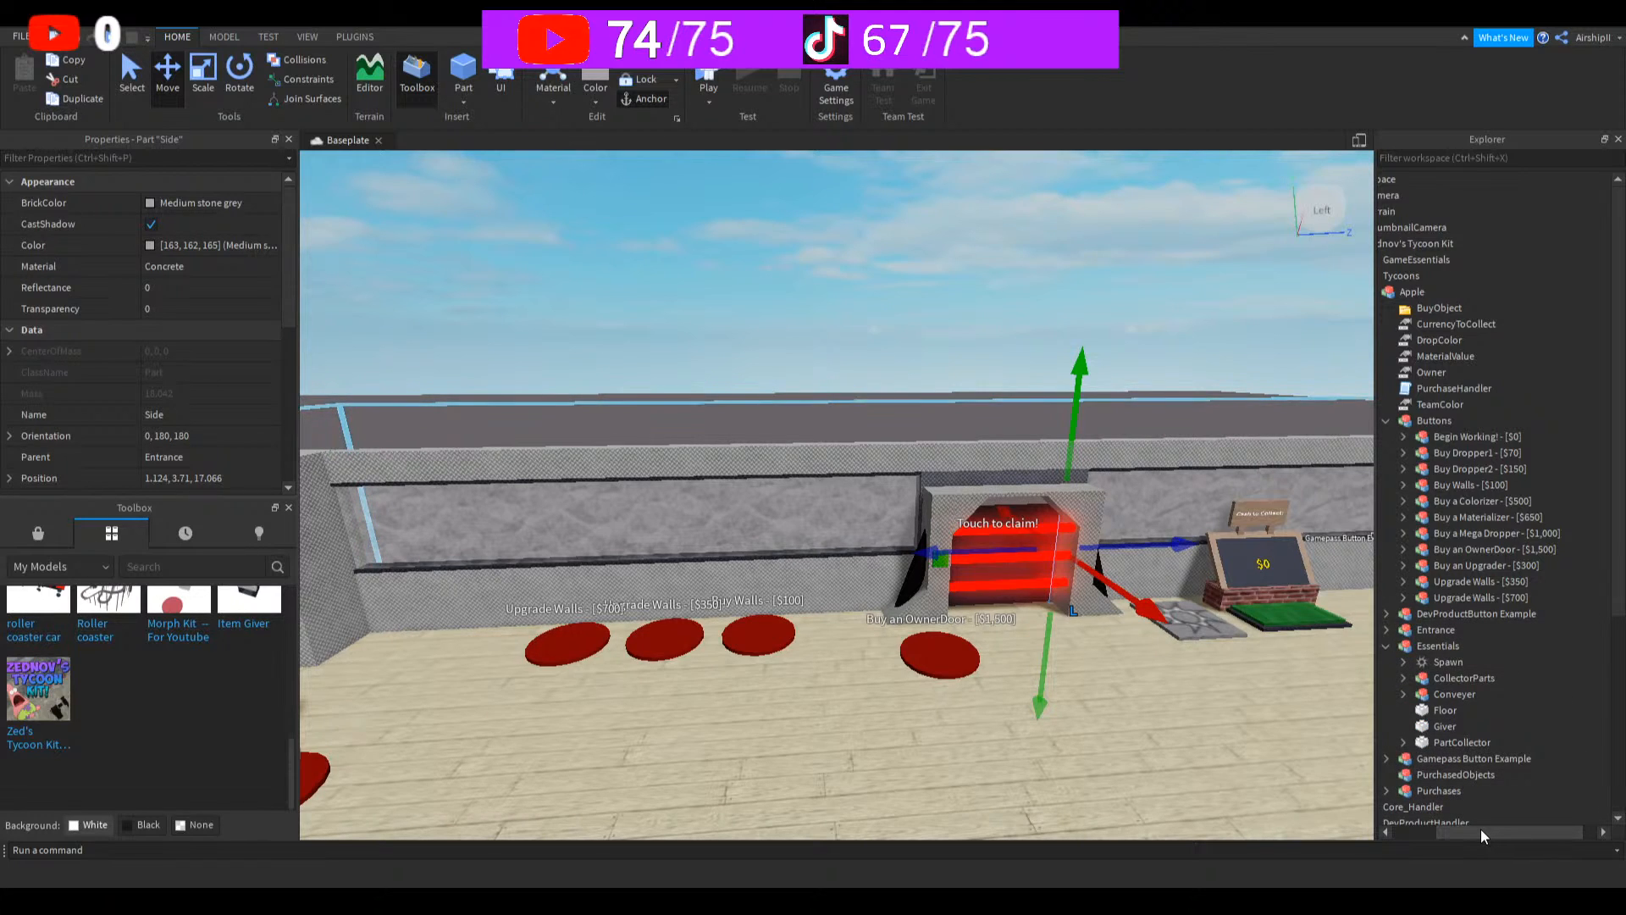
pyautogui.moveTo(1481, 834); pyautogui.dragTo(1469, 833)
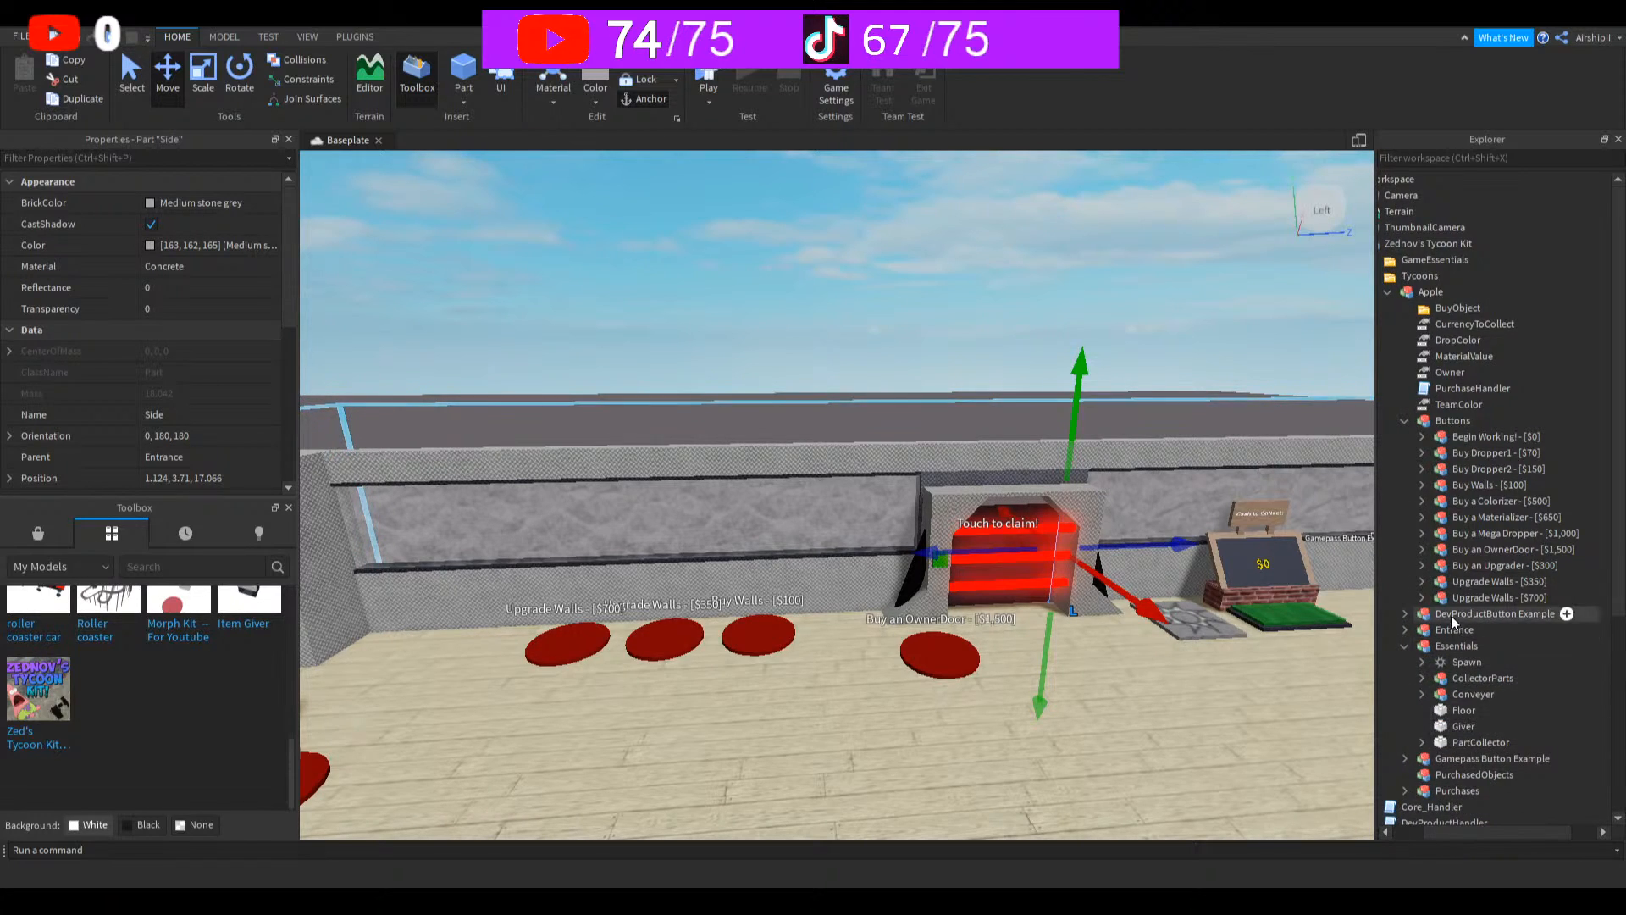
pyautogui.click(1406, 646)
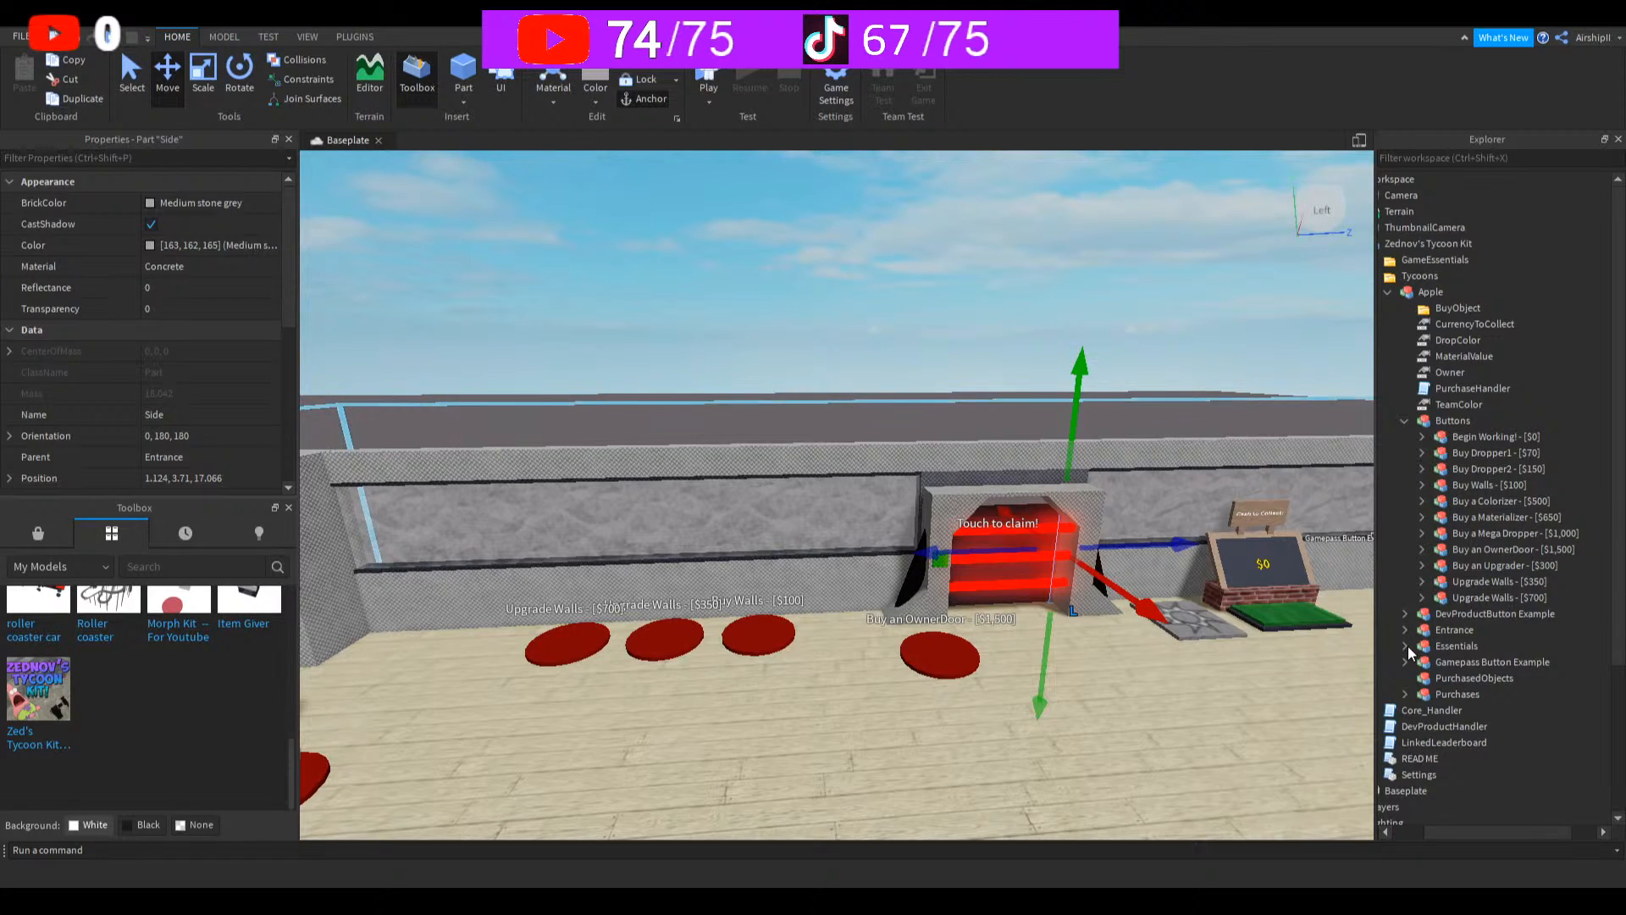
# Step: Expand the Apple tycoon's Purchases group and examine the purchasable objects around the building, including the mega dropper and upgrader
pyautogui.click(1407, 694)
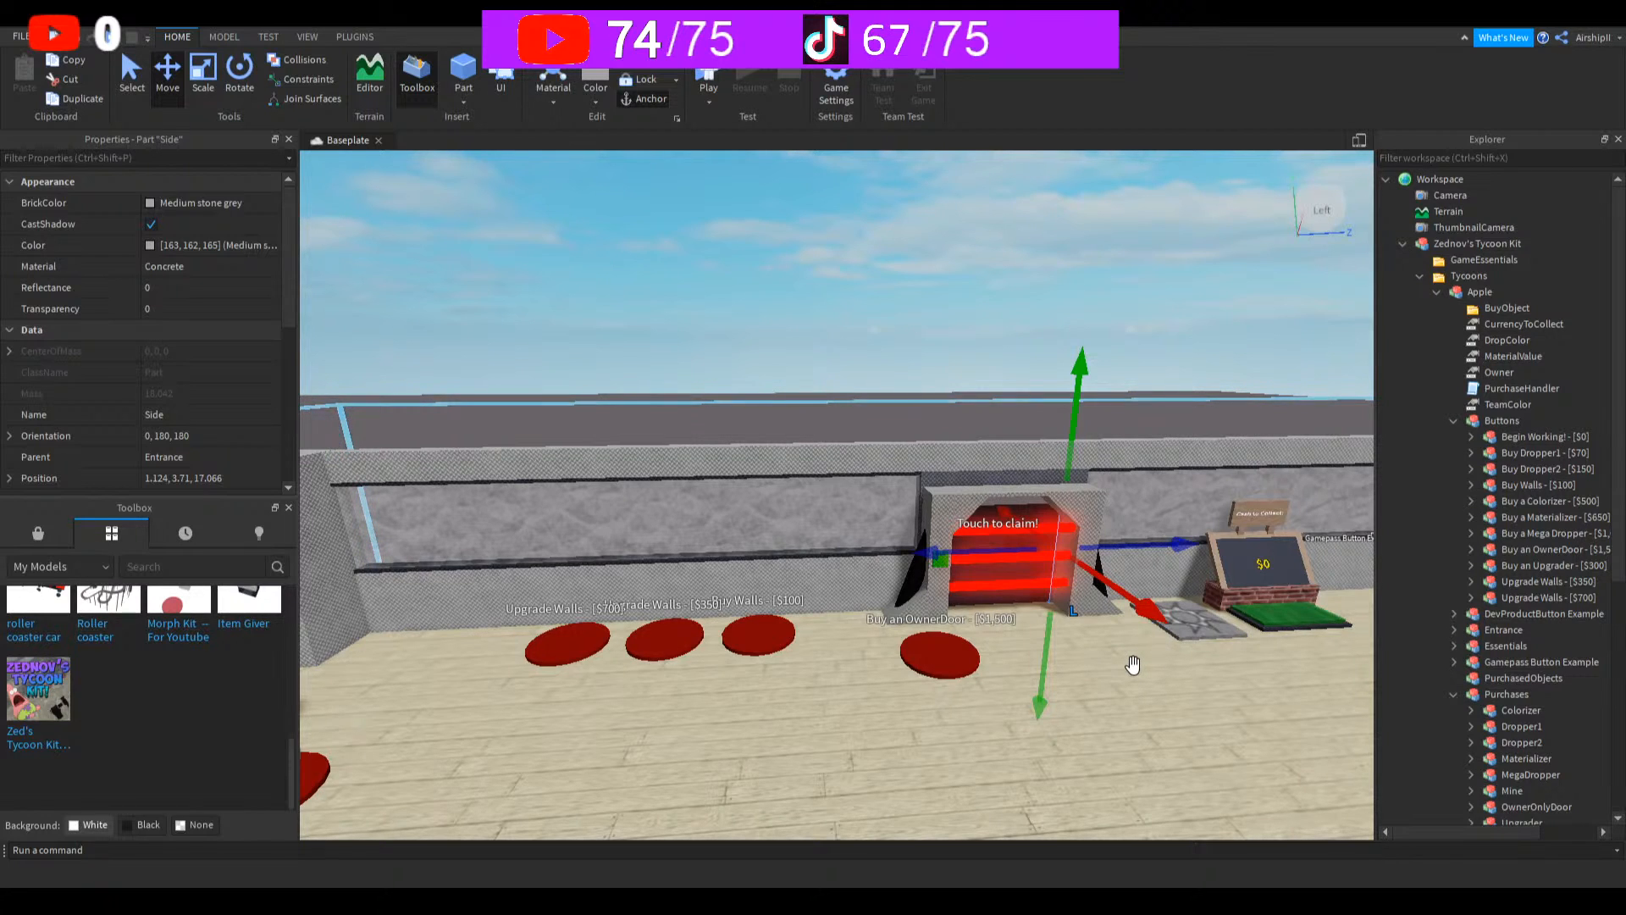
pyautogui.moveTo(1043, 735); pyautogui.dragTo(1042, 740, button='right')
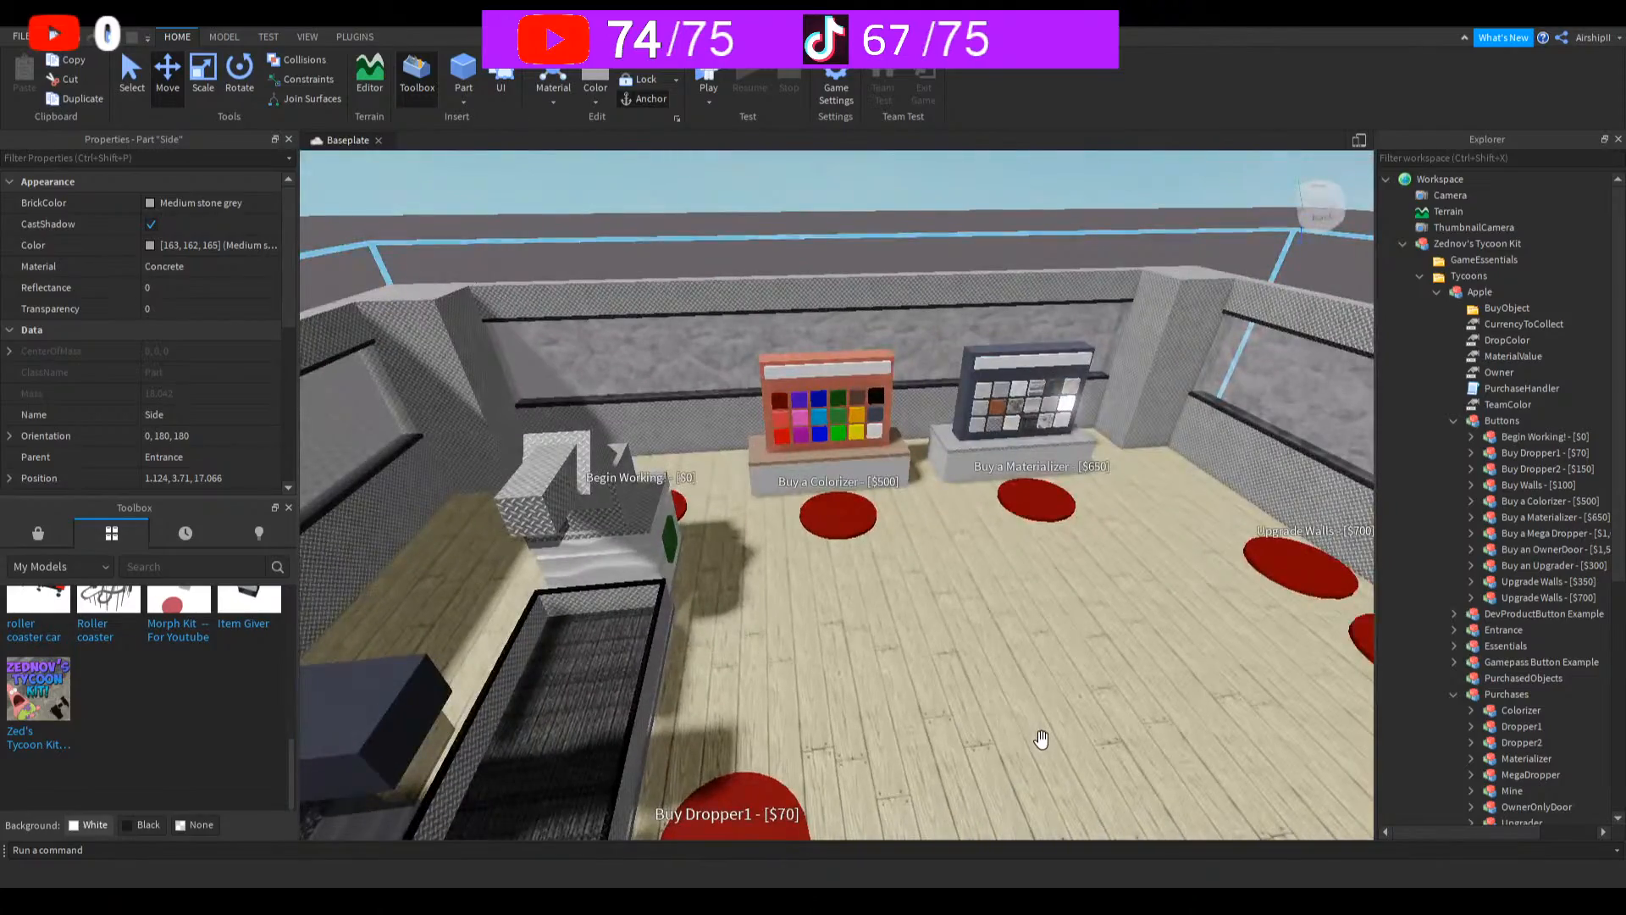
pyautogui.press('s')
pyautogui.press('a')
pyautogui.press('w')
pyautogui.moveTo(1067, 632); pyautogui.dragTo(1043, 632, button='right')
pyautogui.press('w')
pyautogui.press('s')
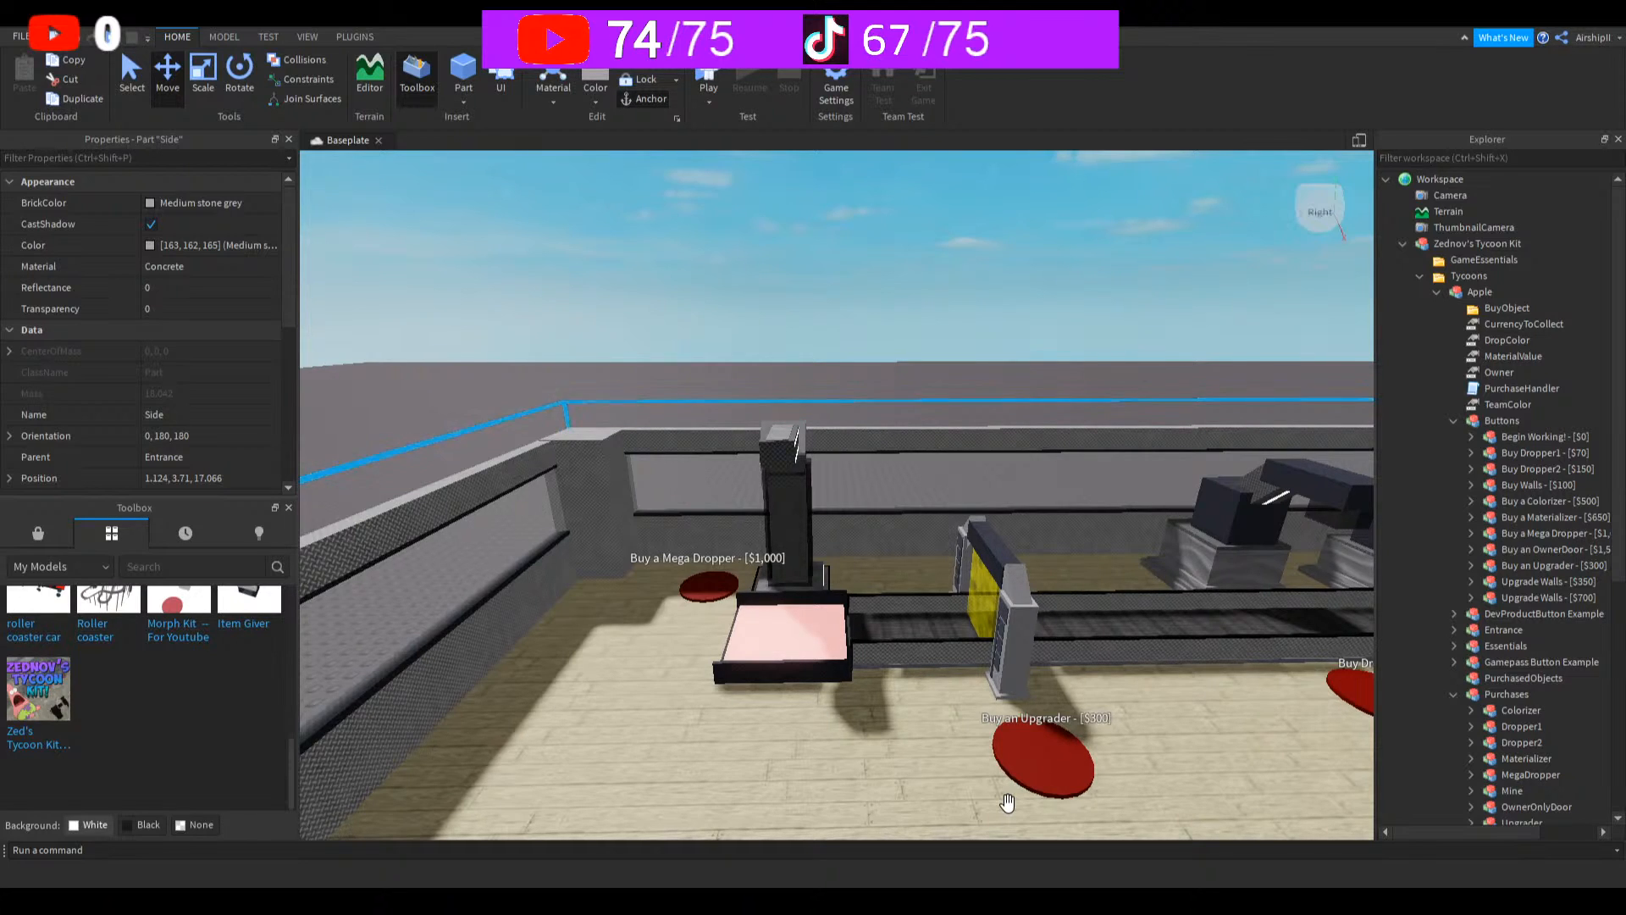
pyautogui.moveTo(1007, 802); pyautogui.dragTo(941, 641, button='middle')
pyautogui.scroll(-2, 942, 641)
pyautogui.moveTo(941, 641); pyautogui.dragTo(941, 641, button='right')
pyautogui.scroll(2, 941, 642)
pyautogui.scroll(-2, 941, 642)
pyautogui.scroll(2, 942, 641)
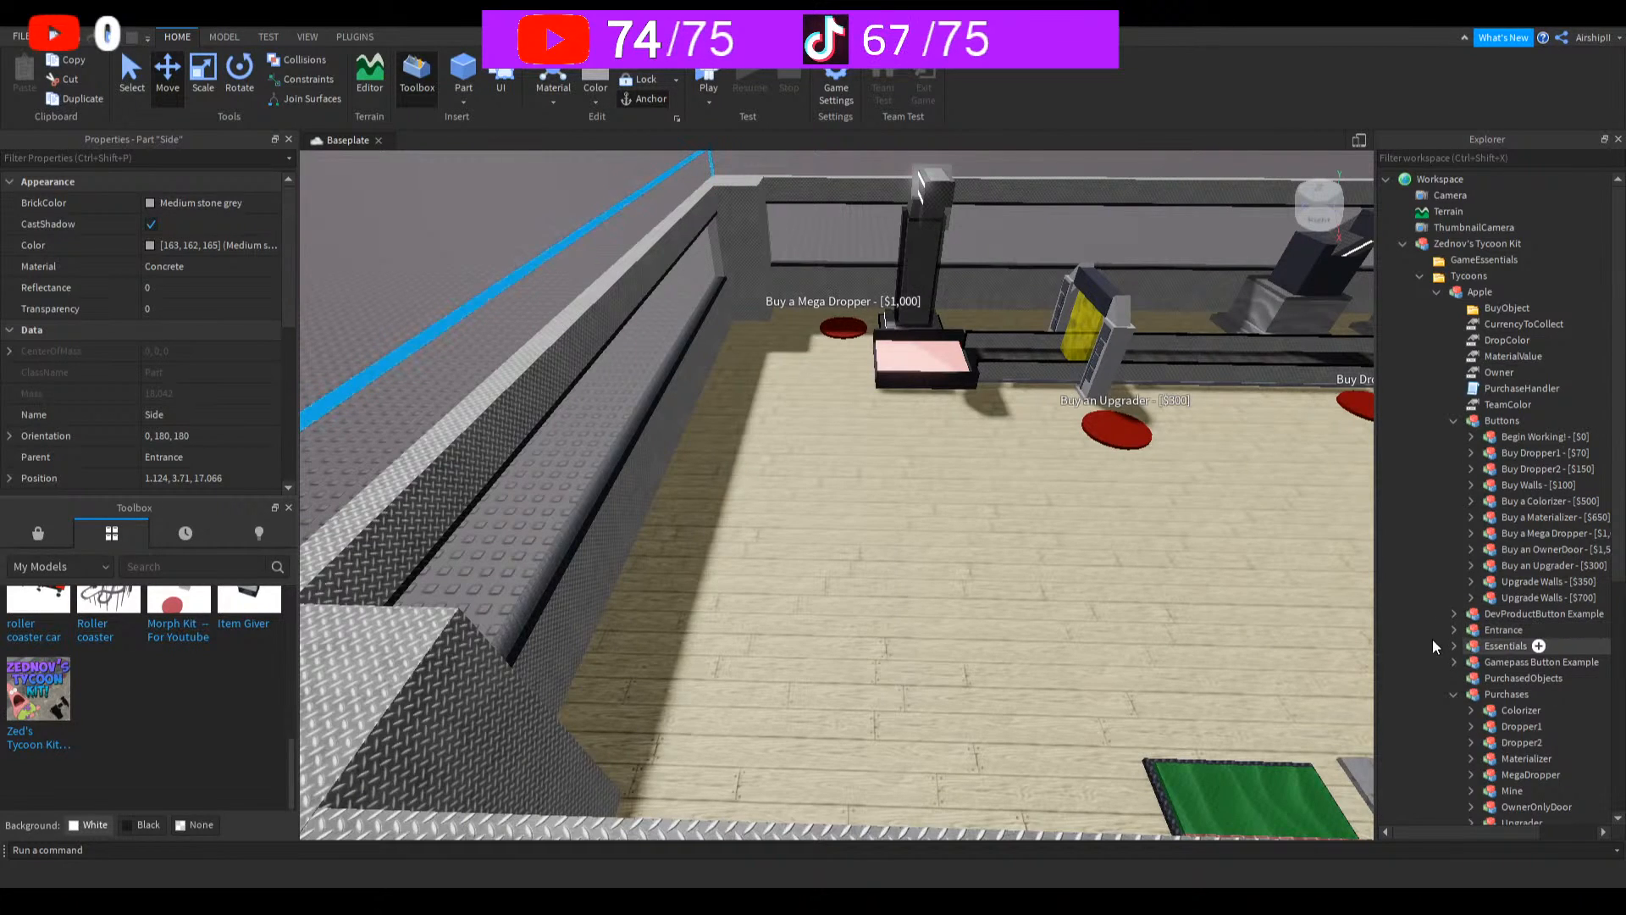
# Step: Delete the Colorizer and Materializer models from the Purchases group
pyautogui.scroll(-5, 1453, 720)
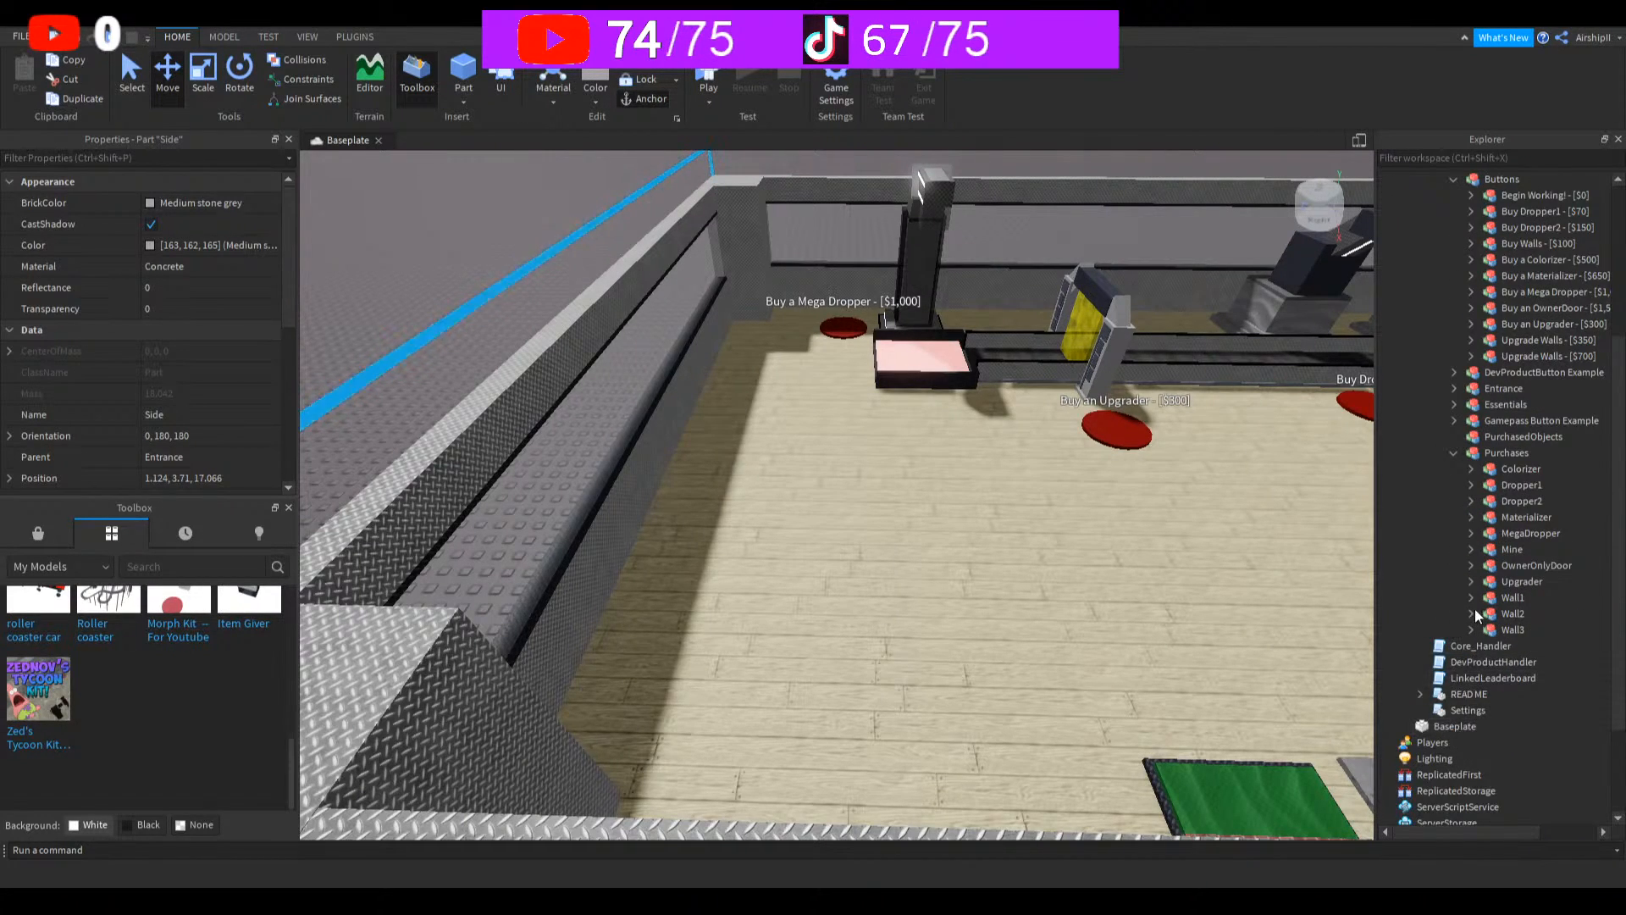
pyautogui.click(1497, 472)
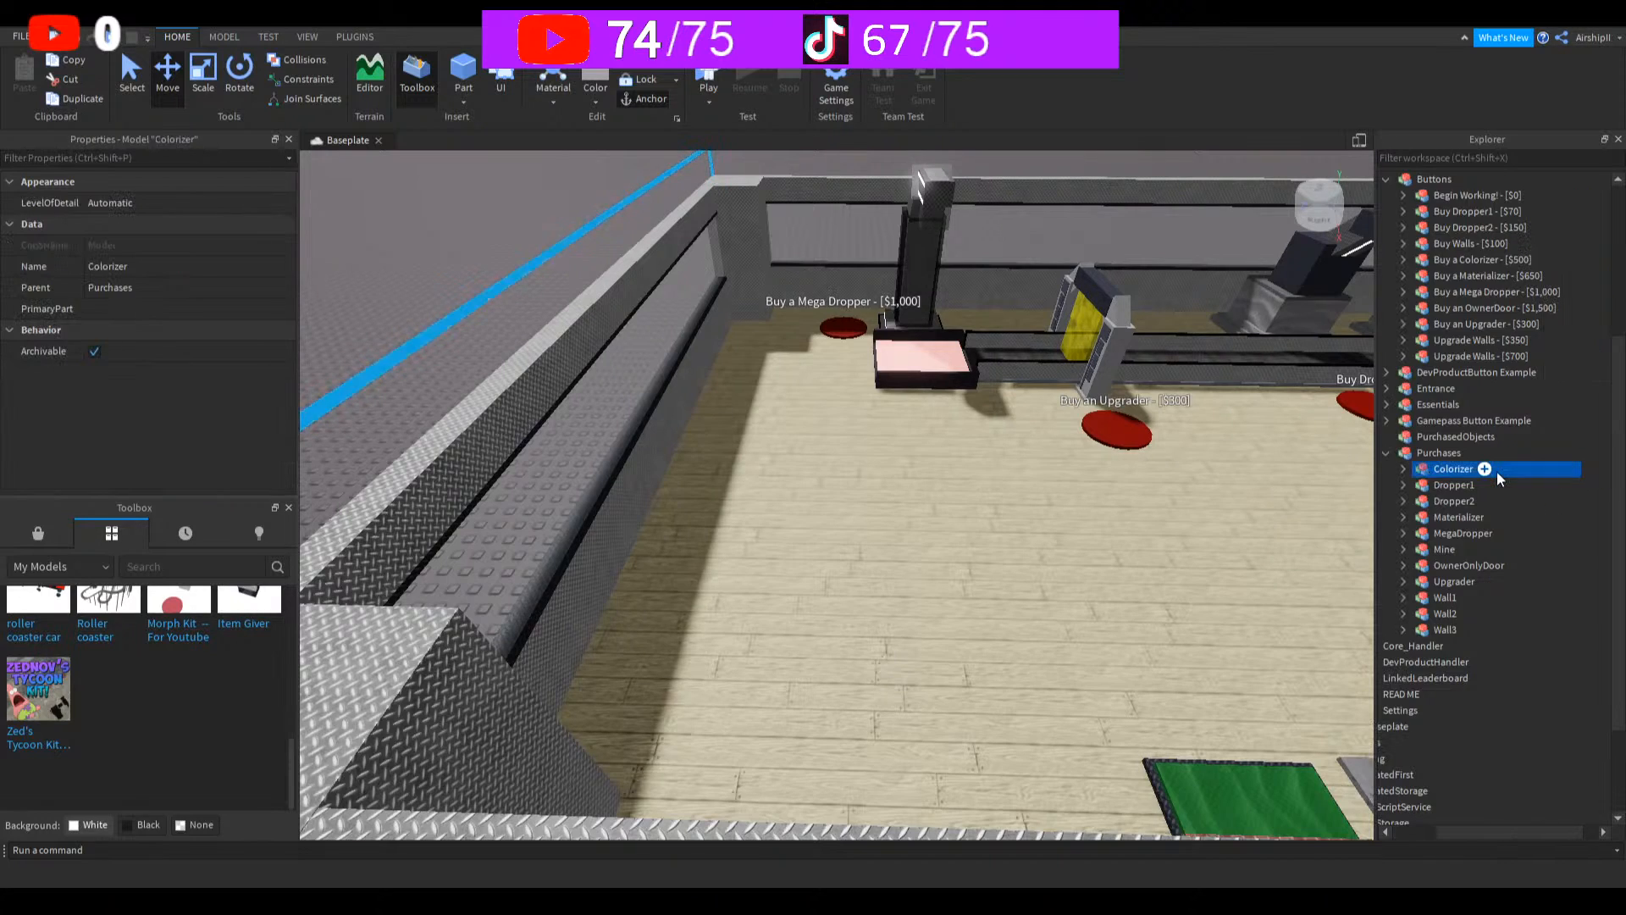
pyautogui.press('Delete')
pyautogui.click(1461, 521)
pyautogui.press('Delete')
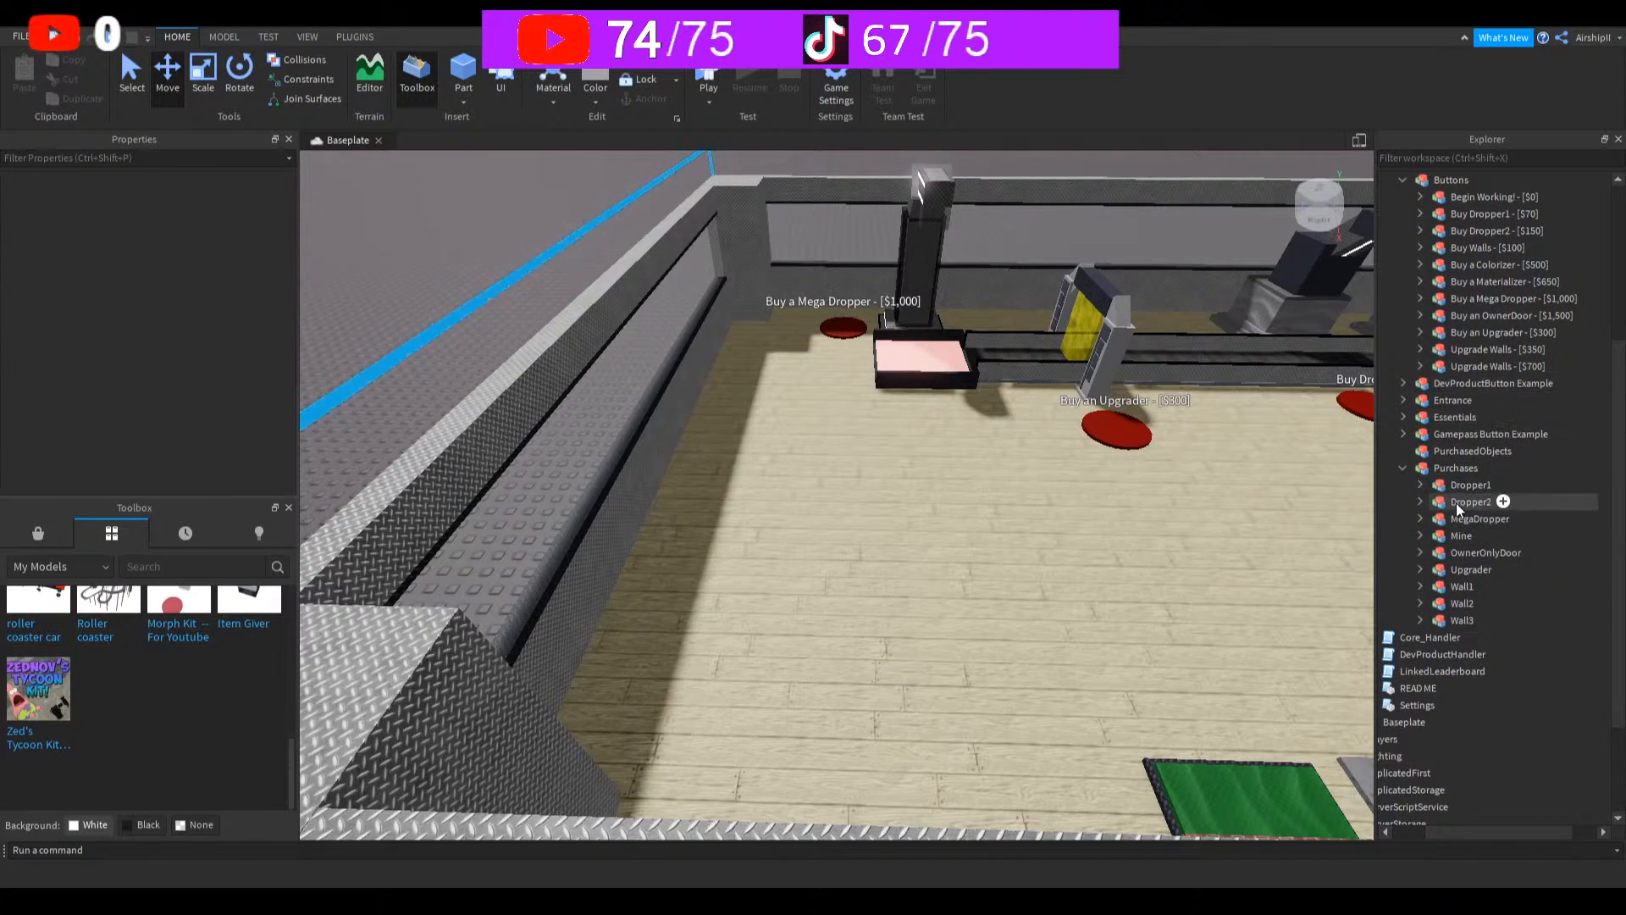
# Step: Delete the Mine and MegaDropper models from the Purchases group
pyautogui.moveTo(1282, 497); pyautogui.dragTo(1271, 504, button='right')
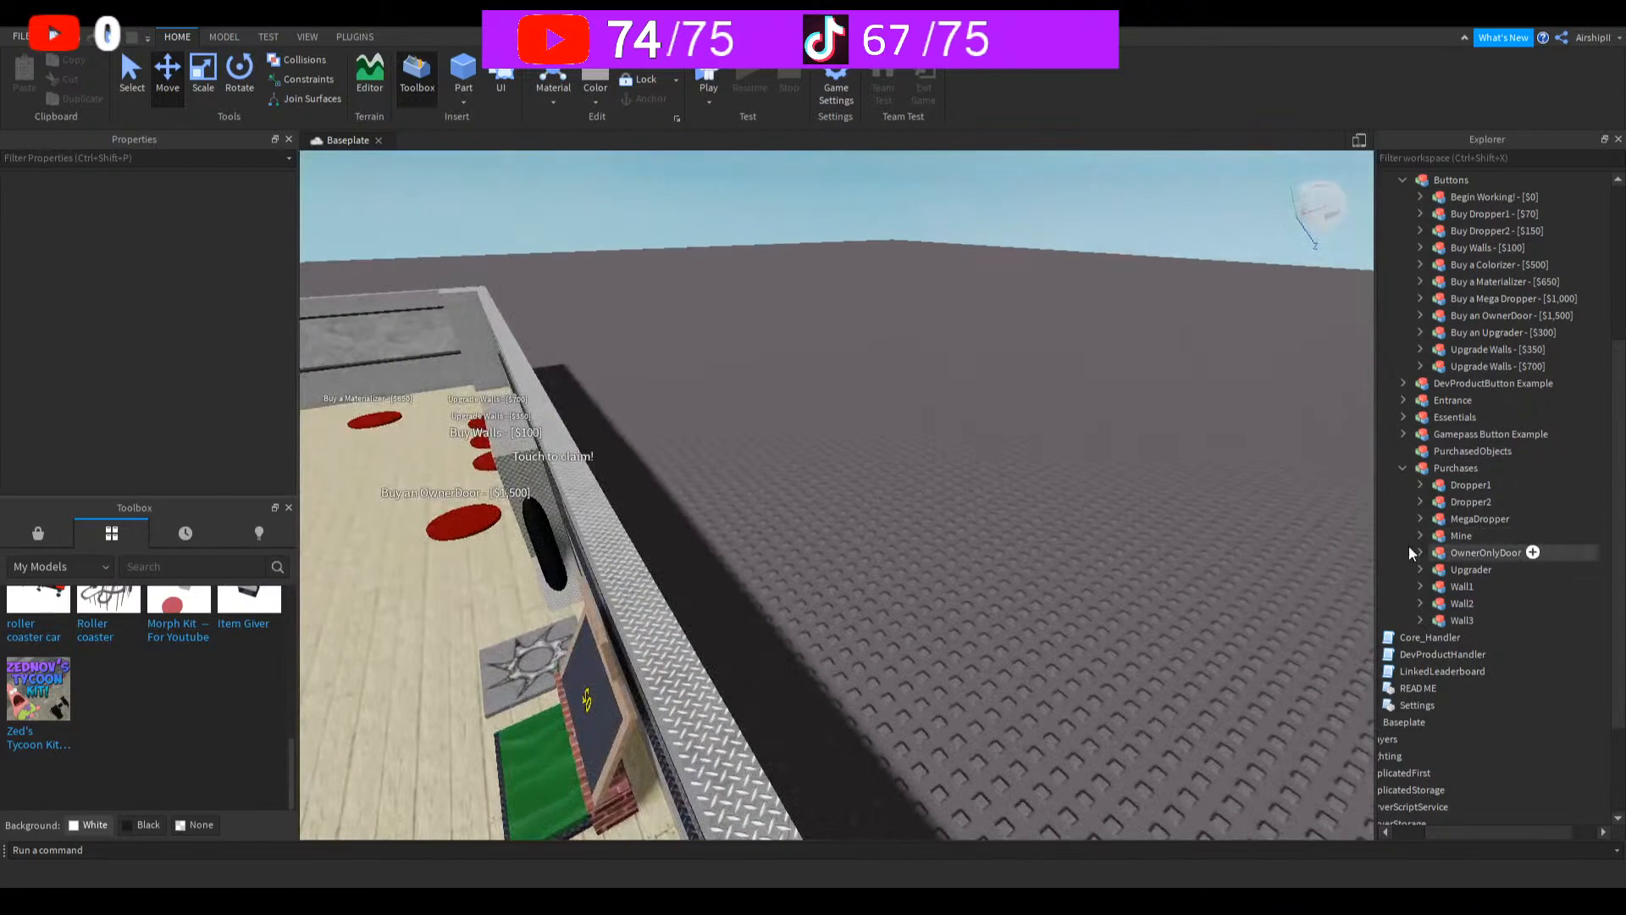
pyautogui.click(1444, 537)
pyautogui.press('Delete')
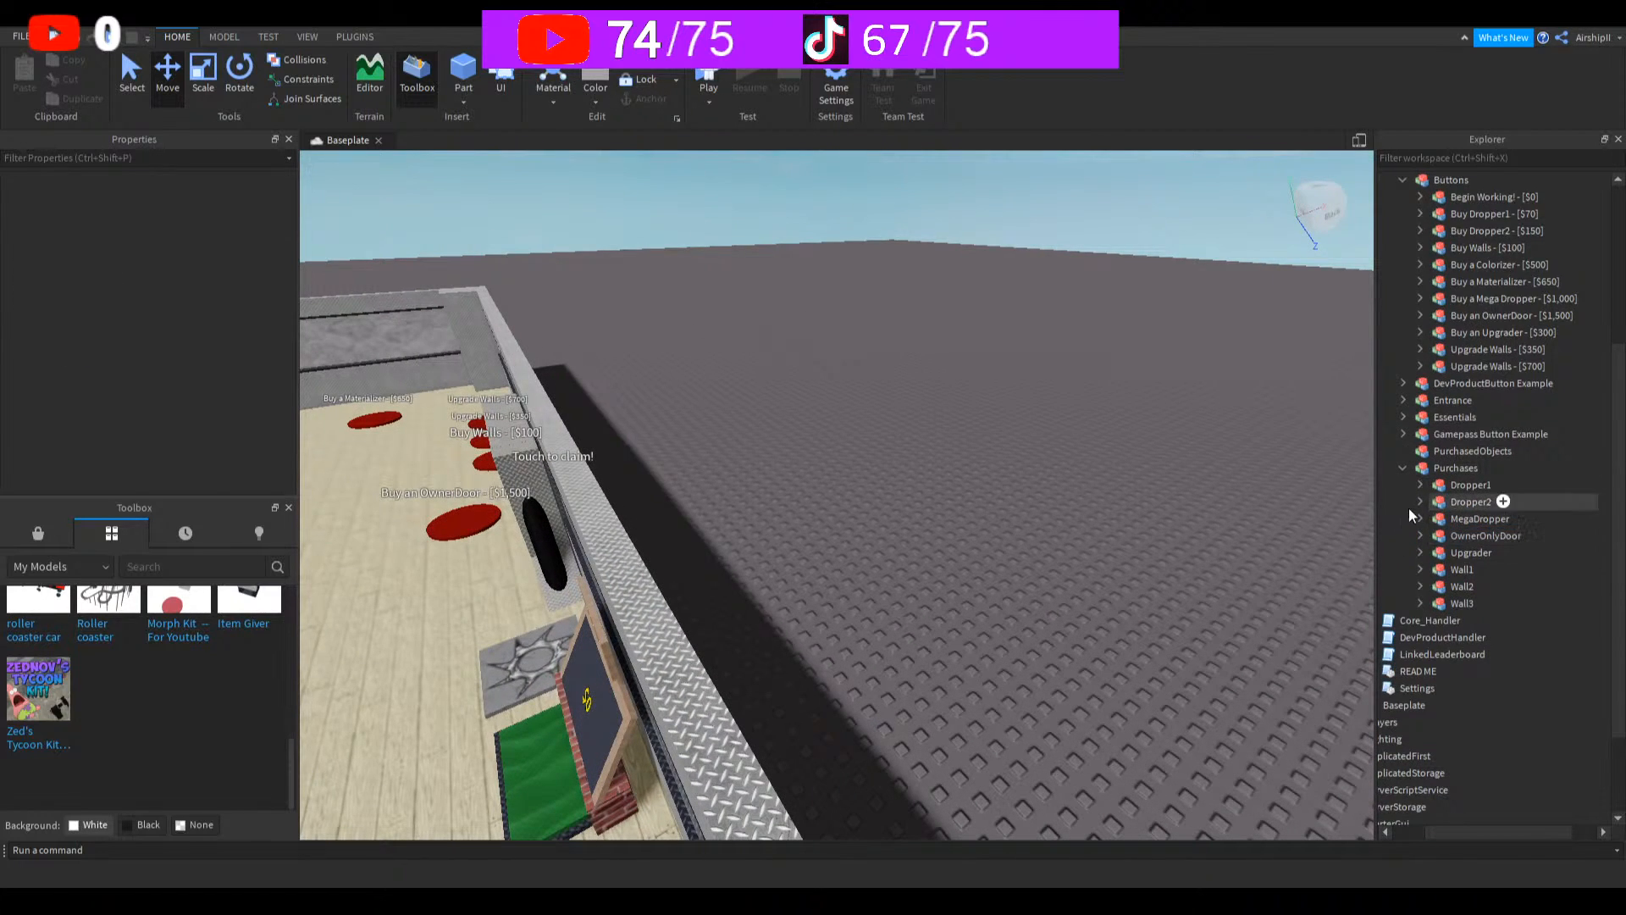
pyautogui.click(1459, 519)
pyautogui.press('Delete')
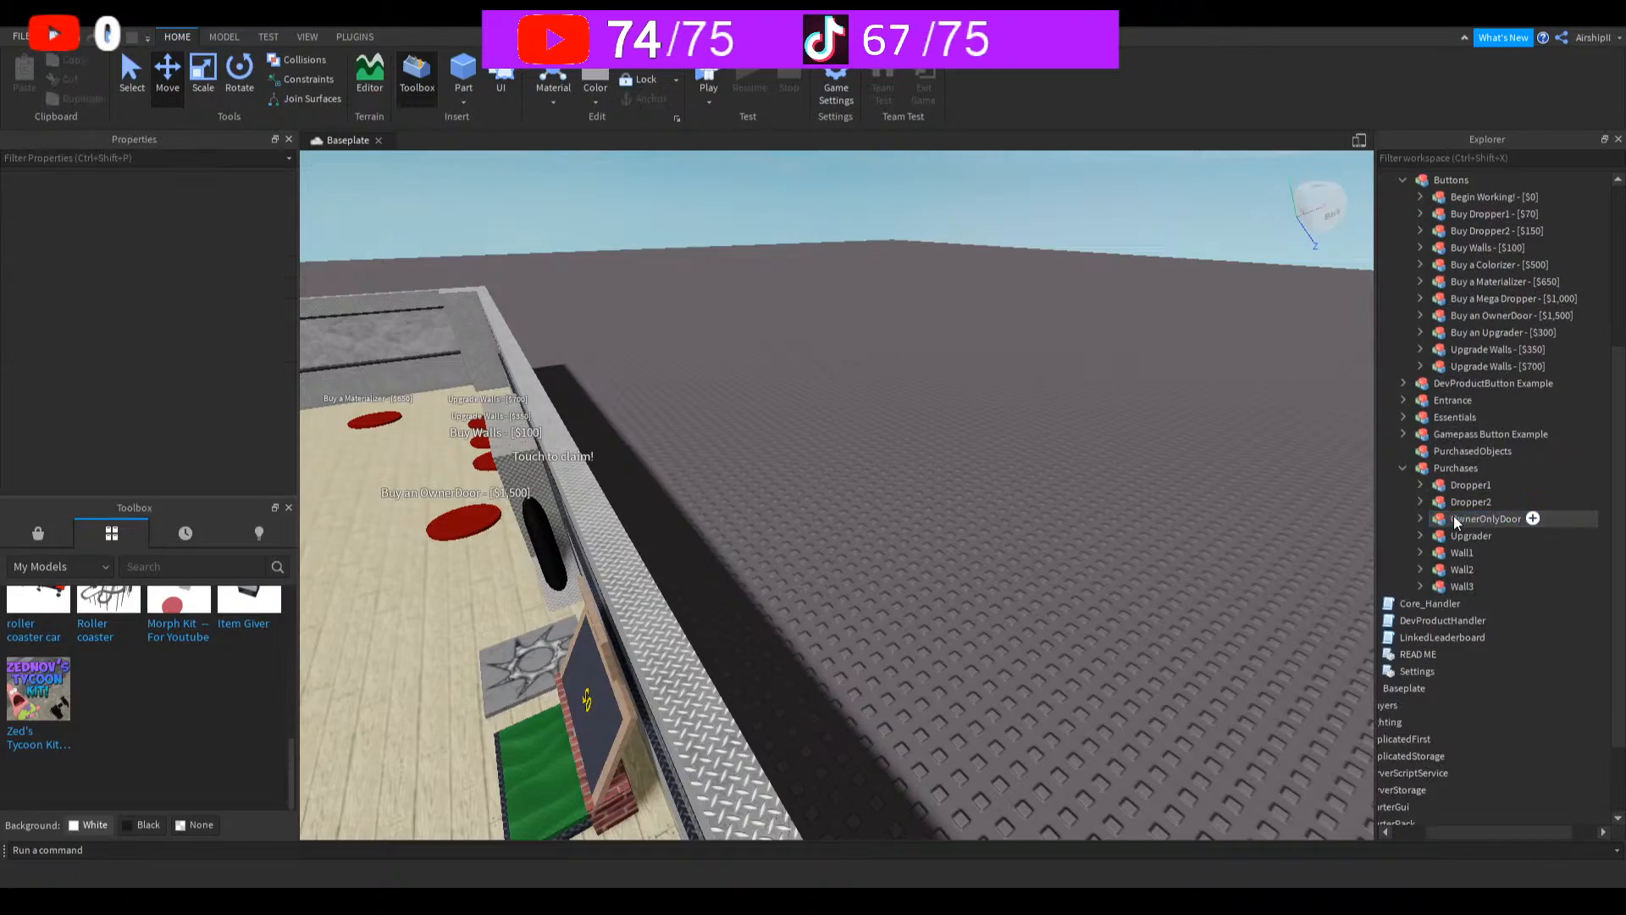
# Step: Delete the OwnerOnlyDoor model at the tycoon's entrance from the Purchases group
pyautogui.moveTo(881, 483); pyautogui.dragTo(859, 506, button='right')
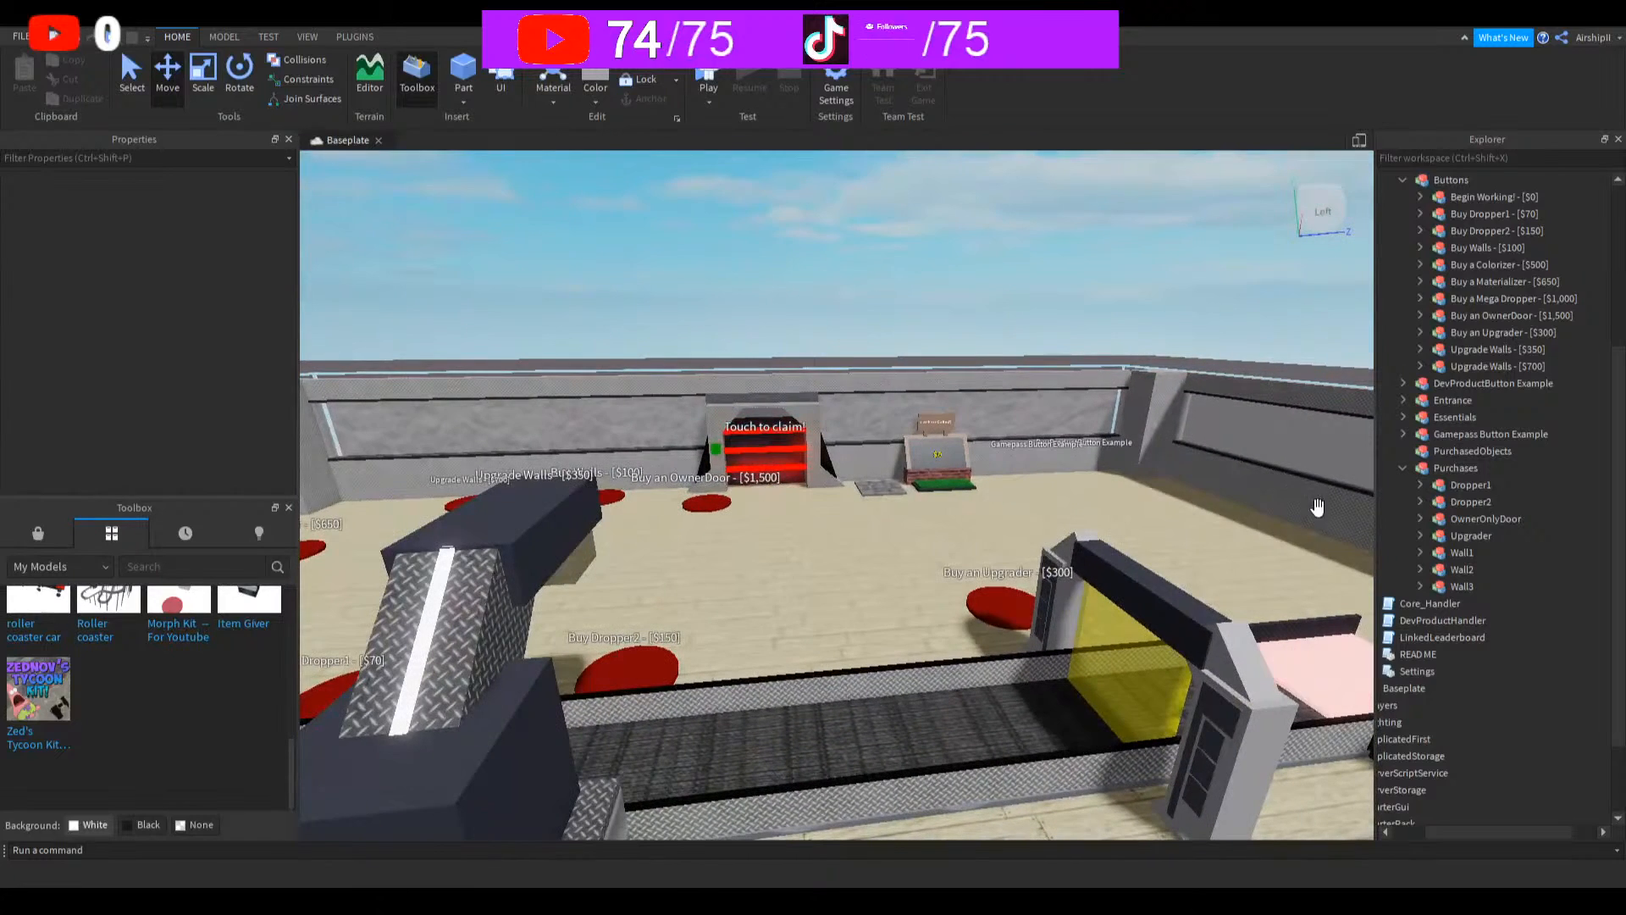
pyautogui.click(1450, 521)
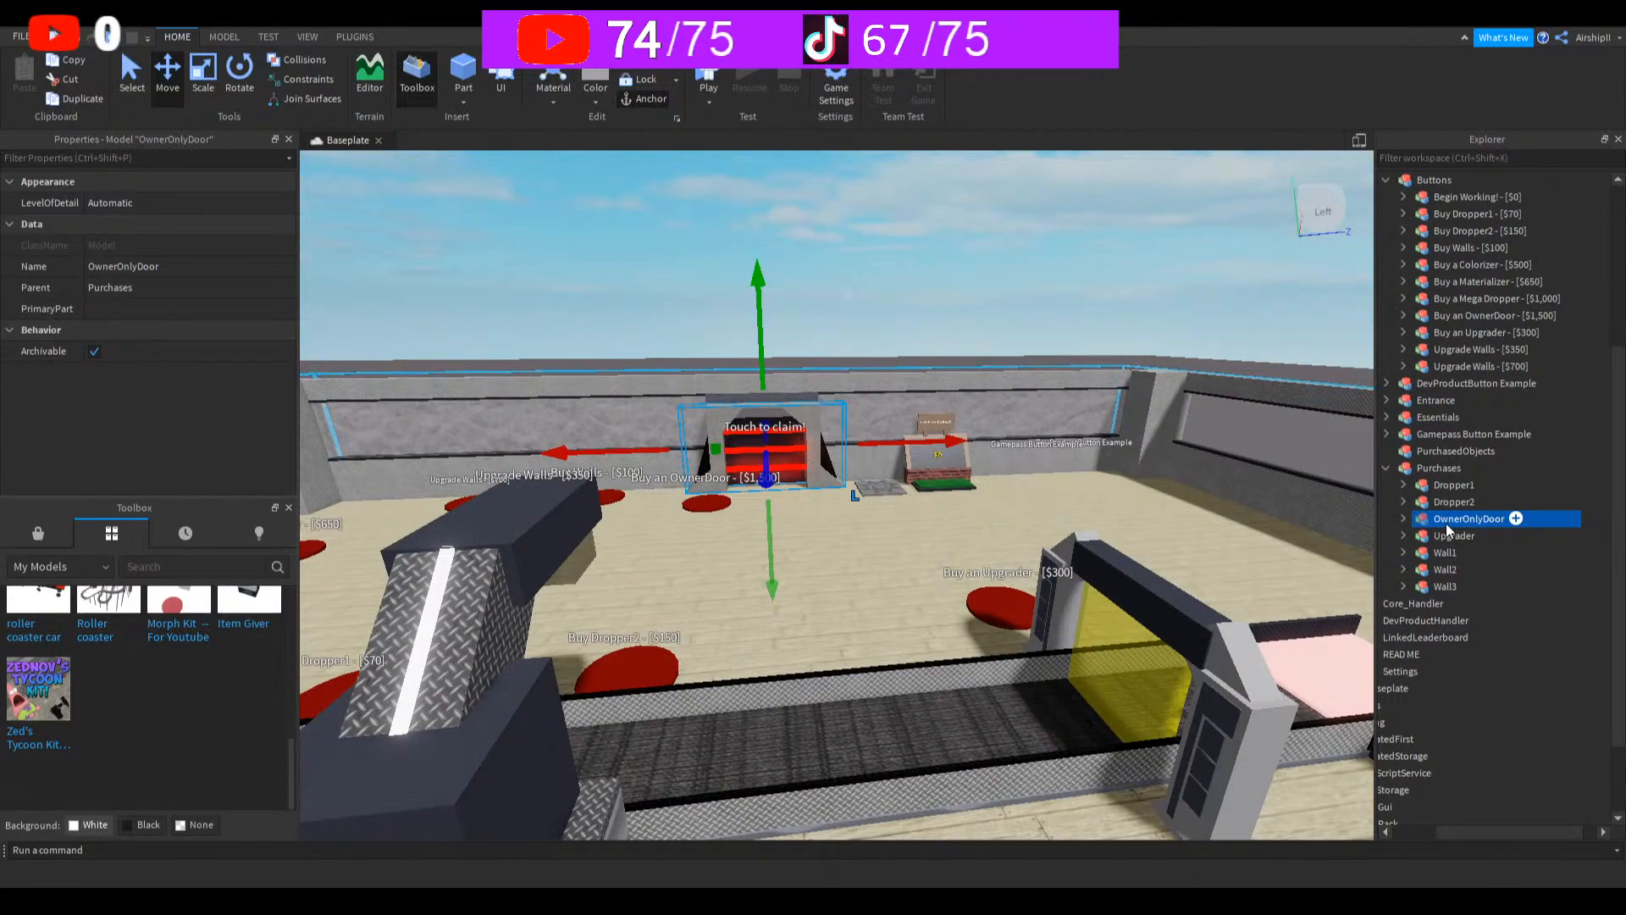
pyautogui.press('Delete')
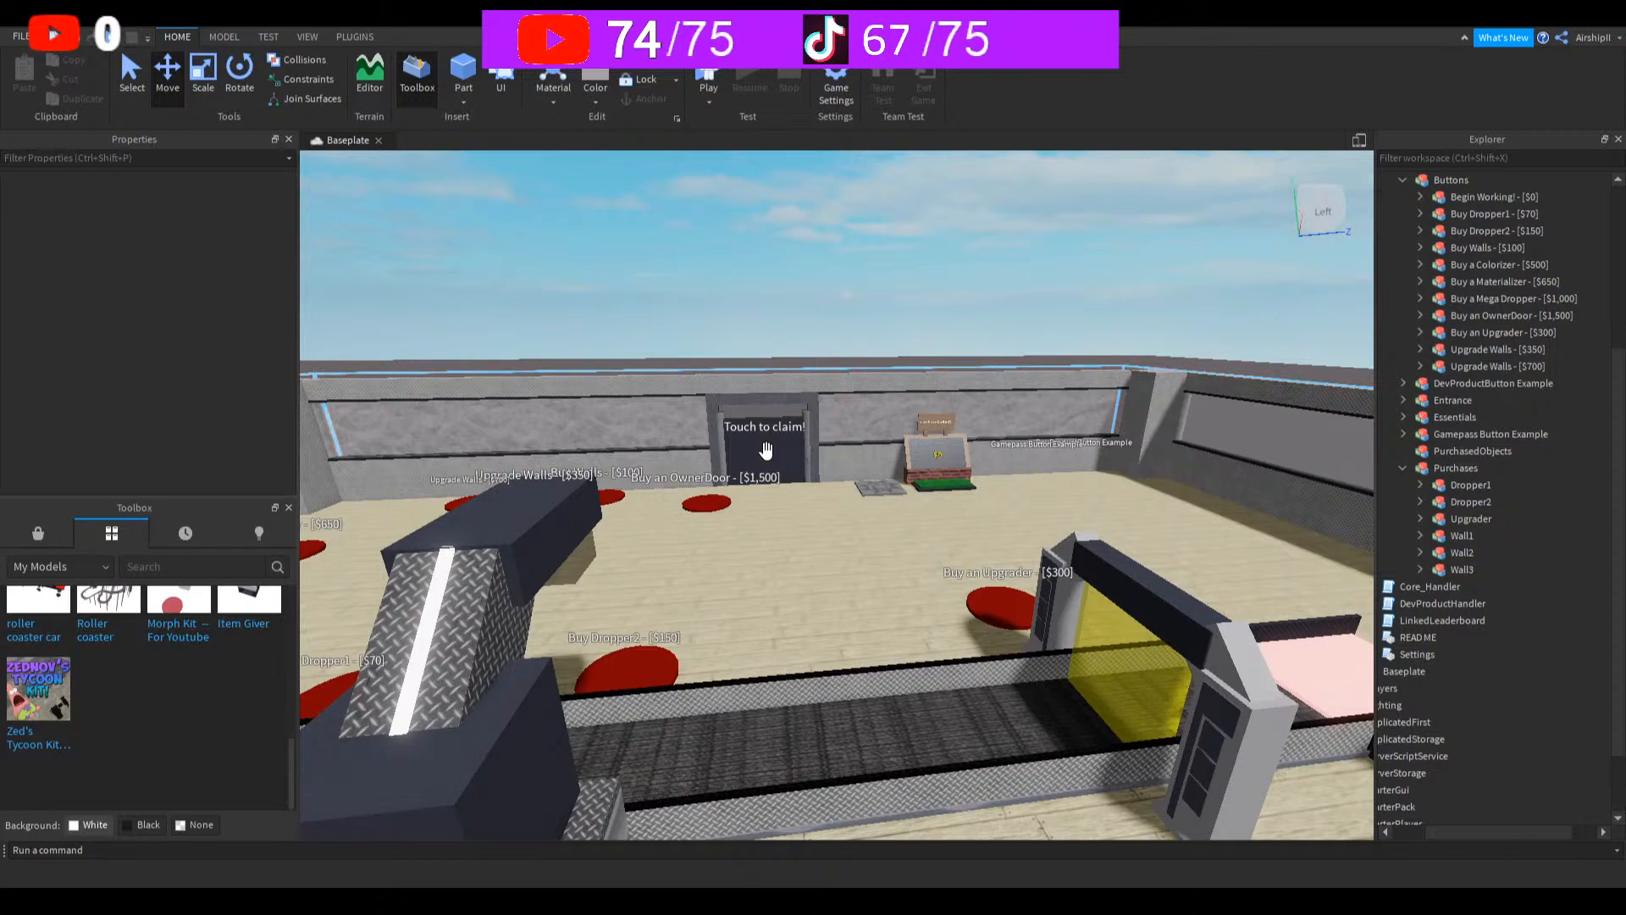
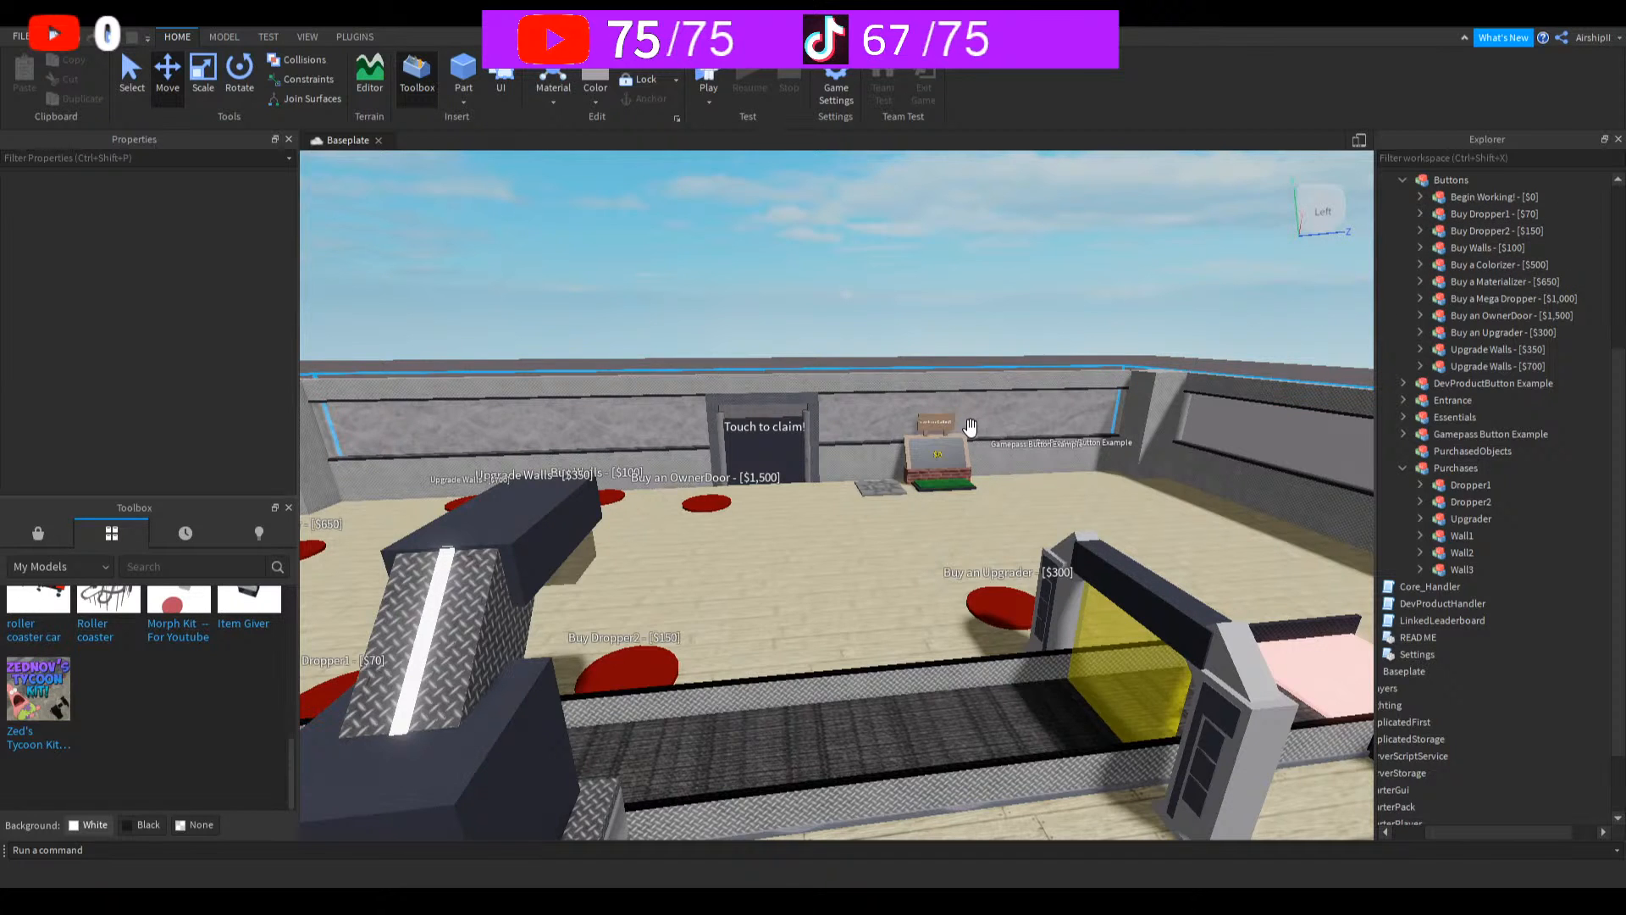
# Step: Delete the Buy a Mega Dropper, Buy an OwnerDoor and Buy a Materializer purchase buttons from the Buttons group
pyautogui.moveTo(968, 427); pyautogui.dragTo(967, 426, button='right')
pyautogui.scroll(-6, 965, 427)
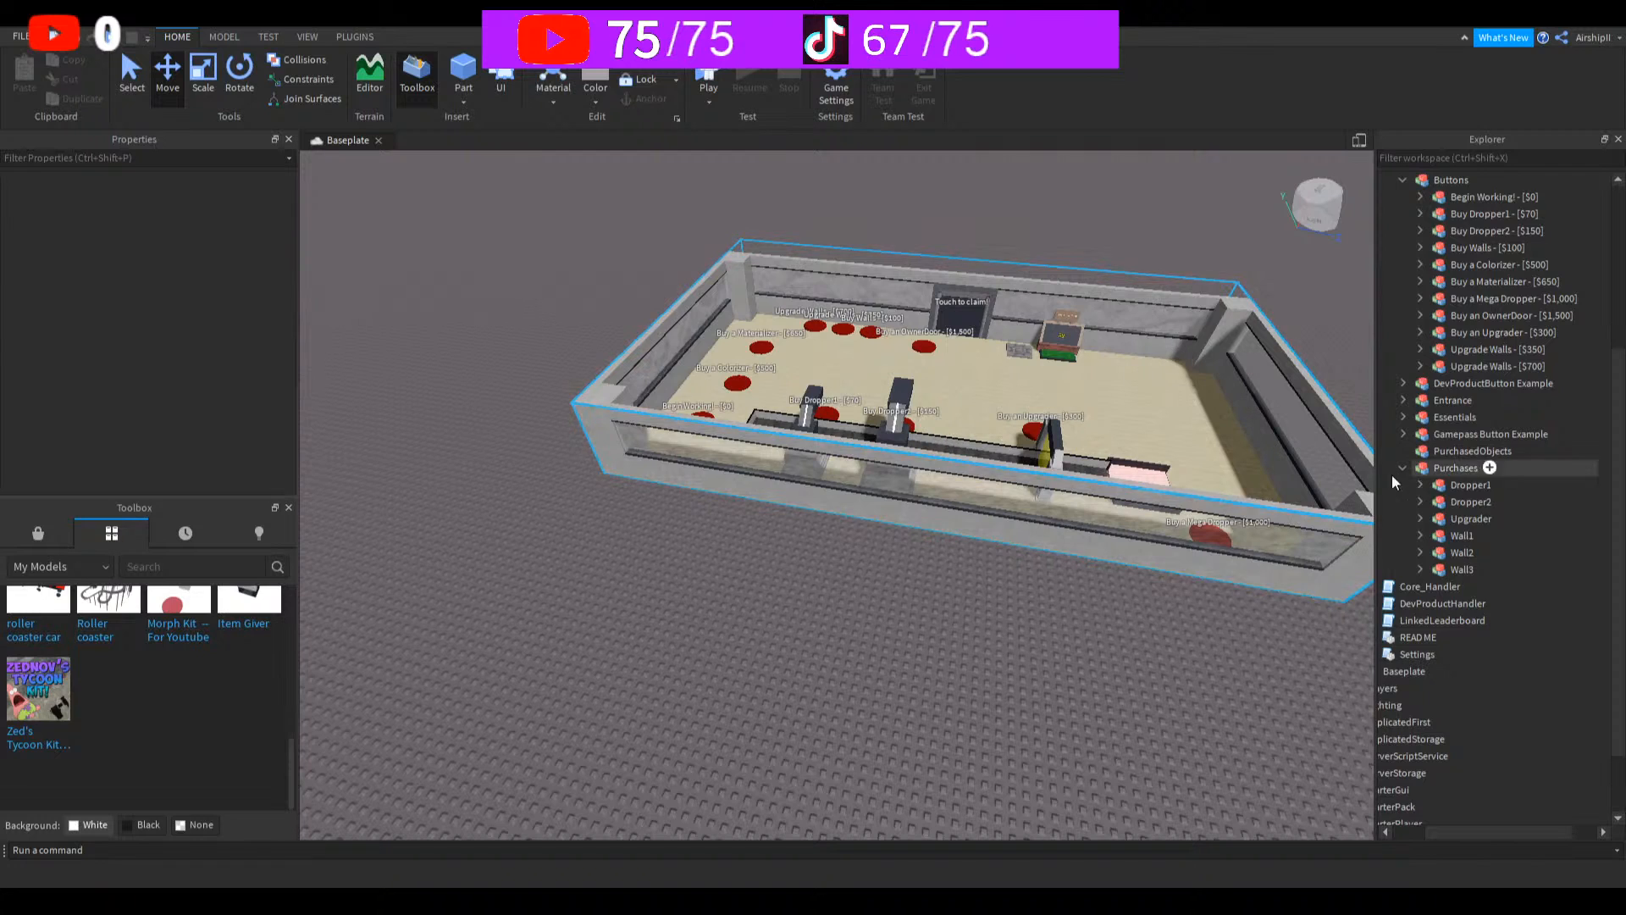
pyautogui.click(1491, 199)
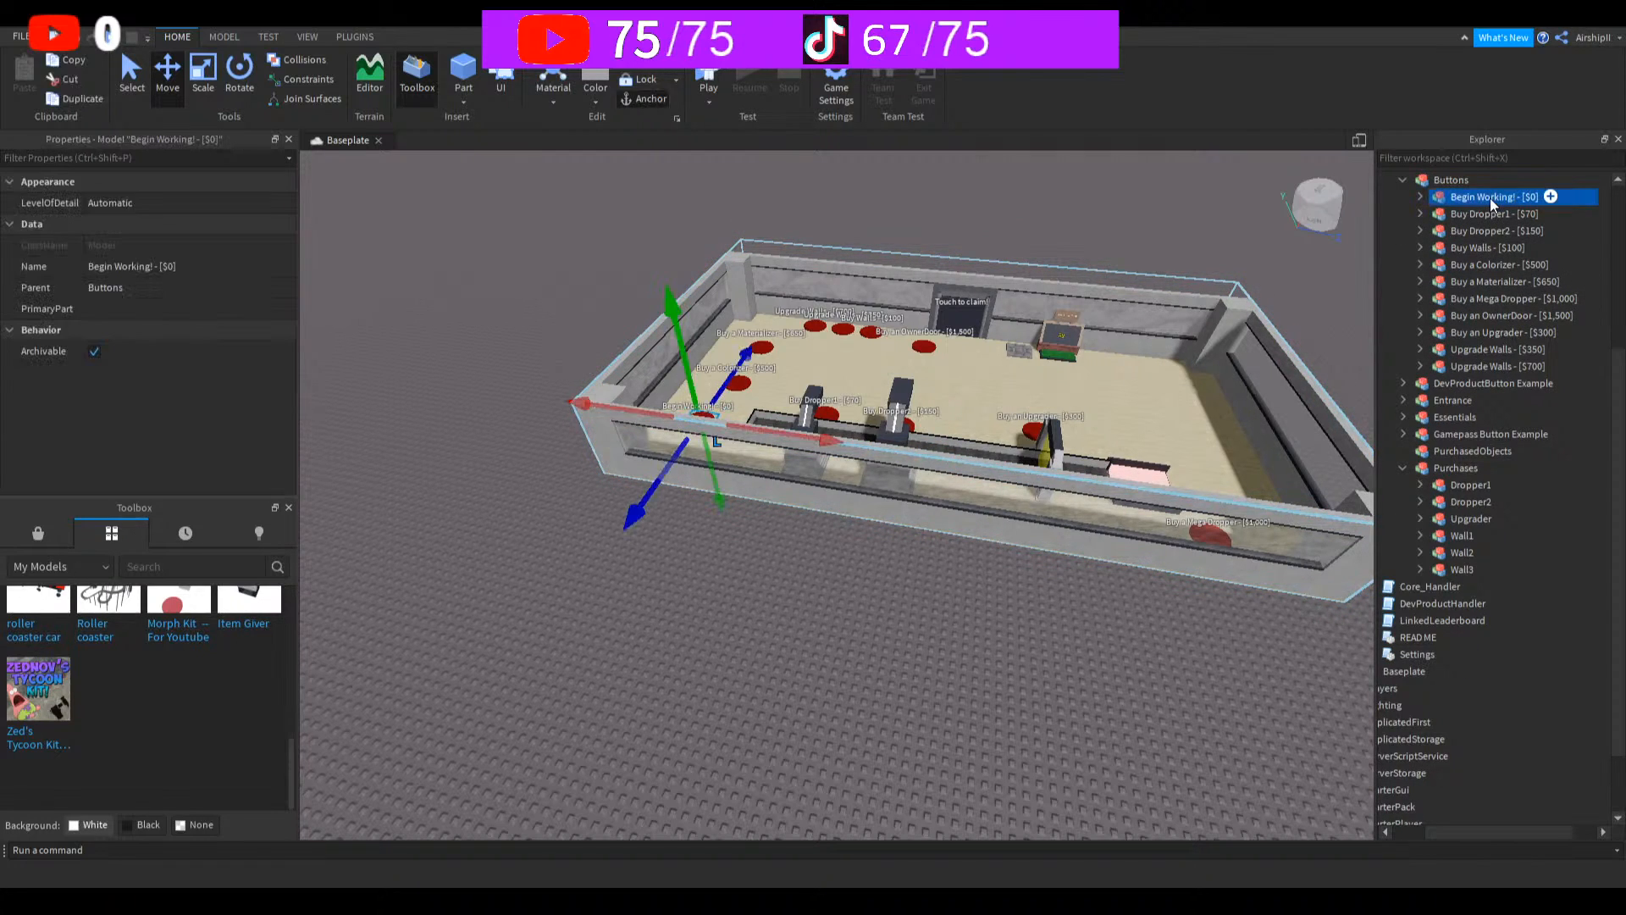
pyautogui.click(1484, 291)
pyautogui.press('Delete')
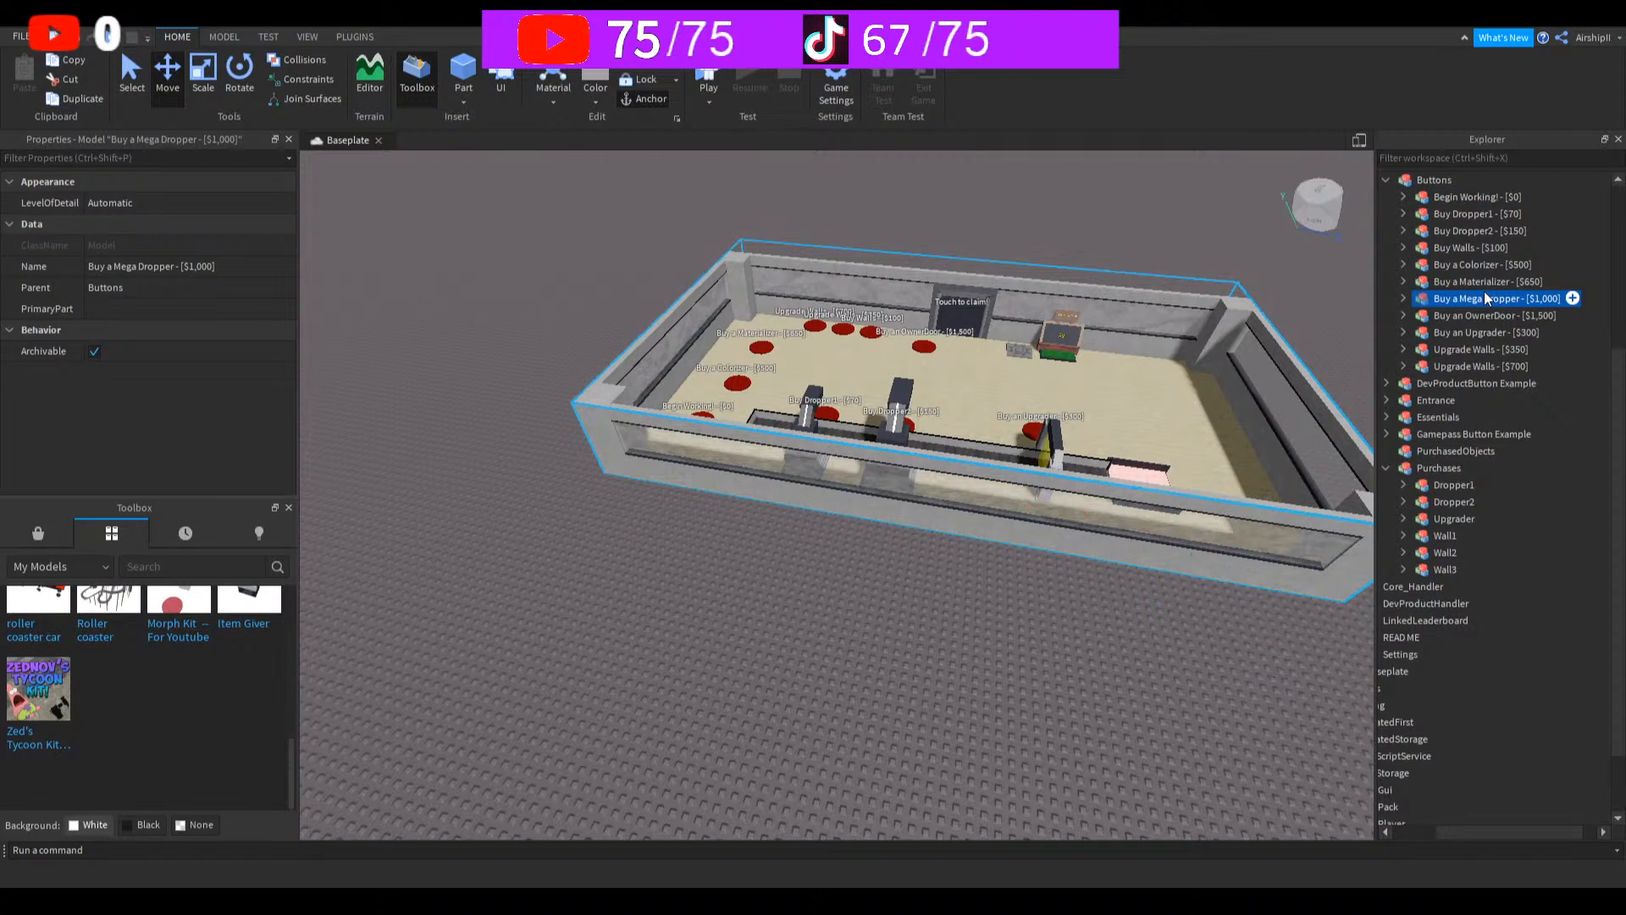
pyautogui.click(1476, 320)
pyautogui.click(1481, 300)
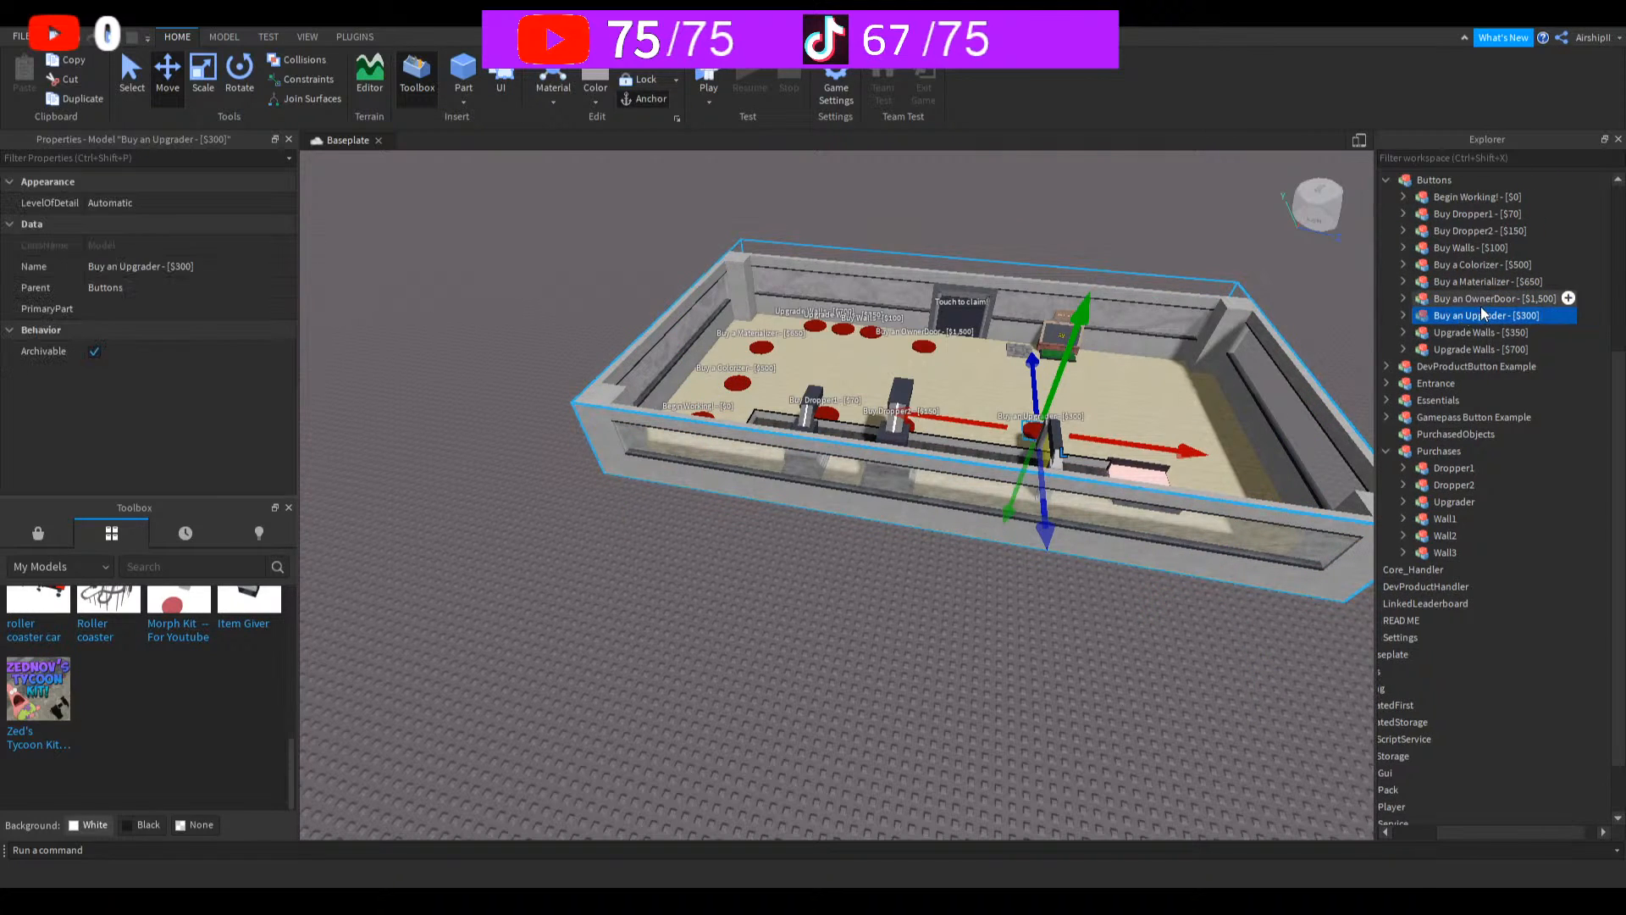
pyautogui.press('Delete')
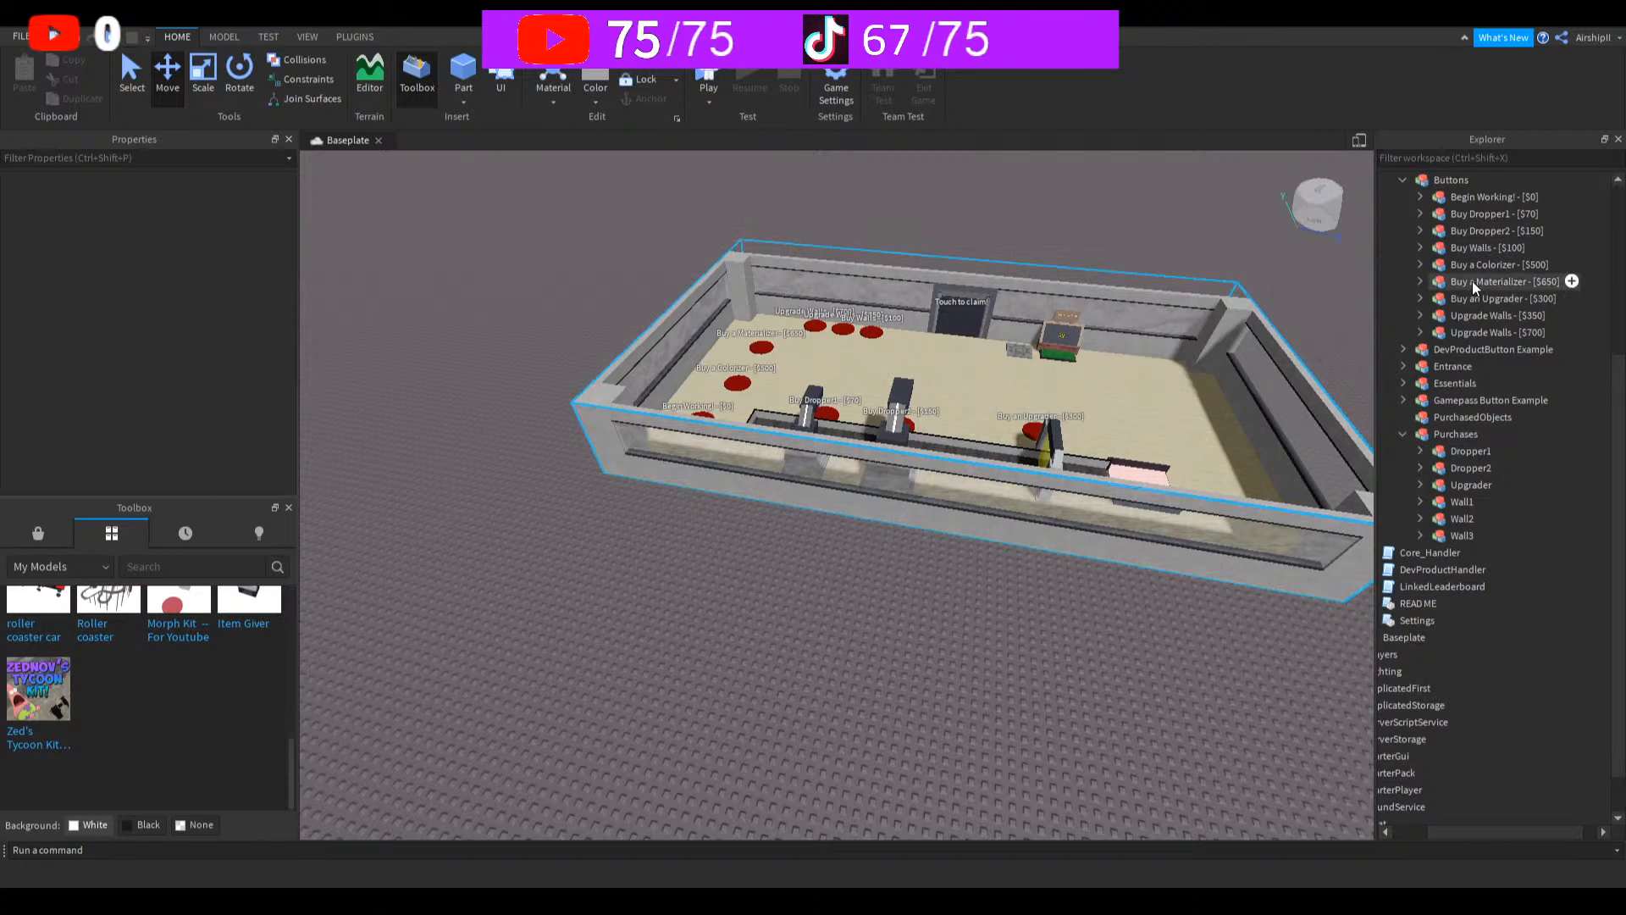
pyautogui.click(1475, 281)
pyautogui.press('Delete')
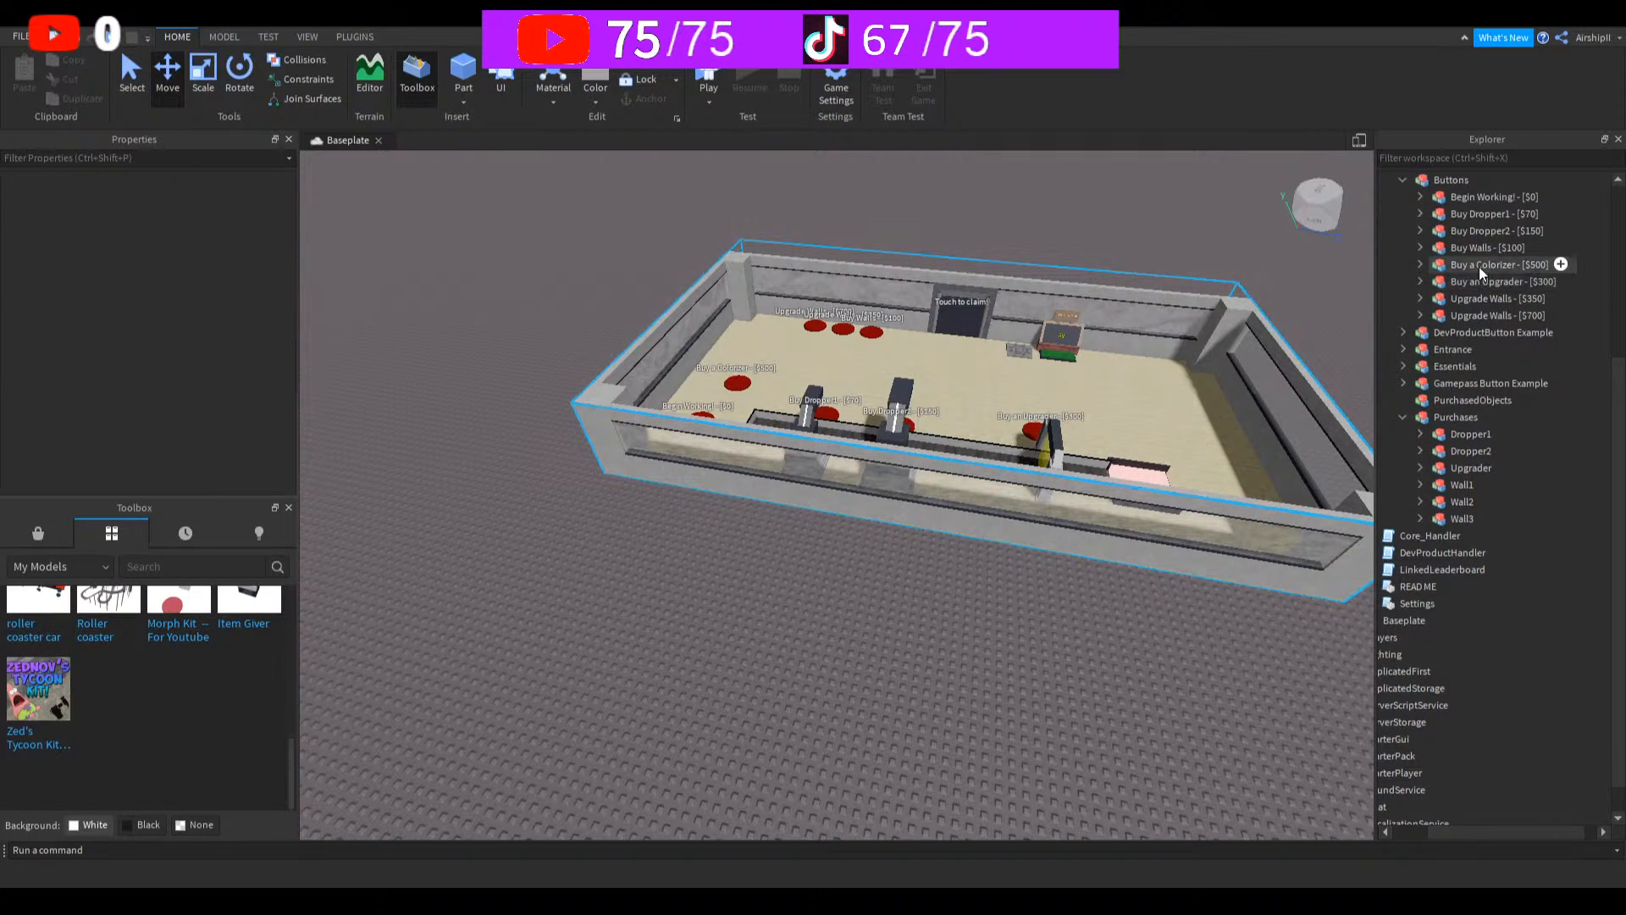
# Step: Delete the Buy a Colorizer purchase button from the Buttons group
pyautogui.click(1479, 265)
pyautogui.press('Delete')
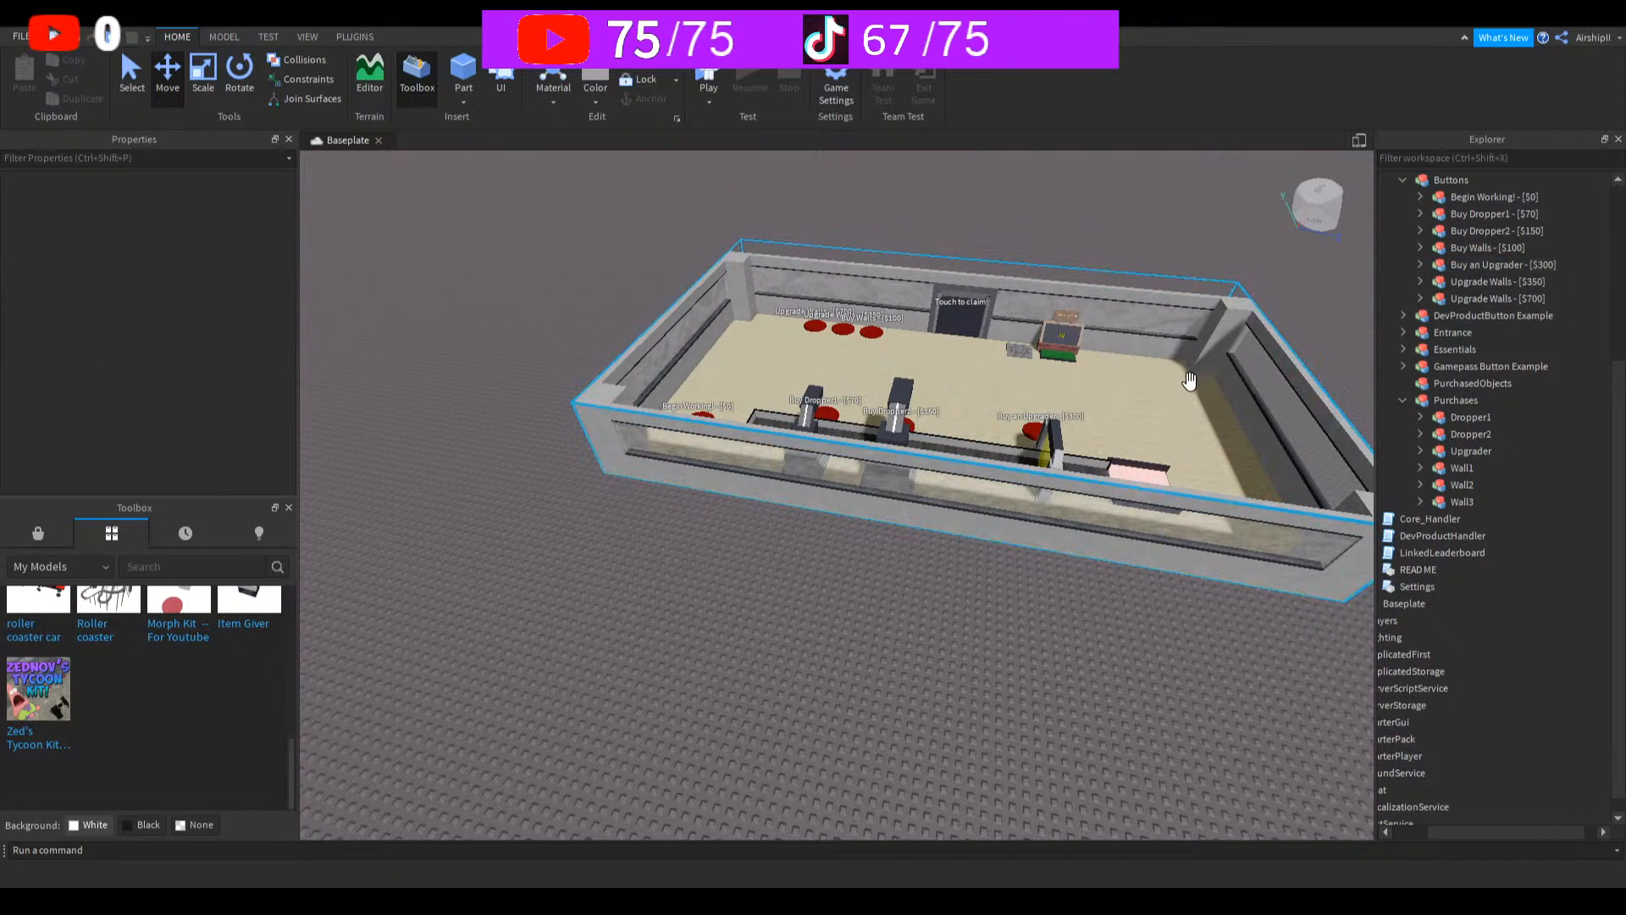
# Step: Look over the droppers, upgrader and purchase buttons remaining along the conveyor inside the tycoon
pyautogui.moveTo(1098, 424); pyautogui.dragTo(1097, 425, button='right')
pyautogui.press('w')
pyautogui.press('s')
pyautogui.press('w')
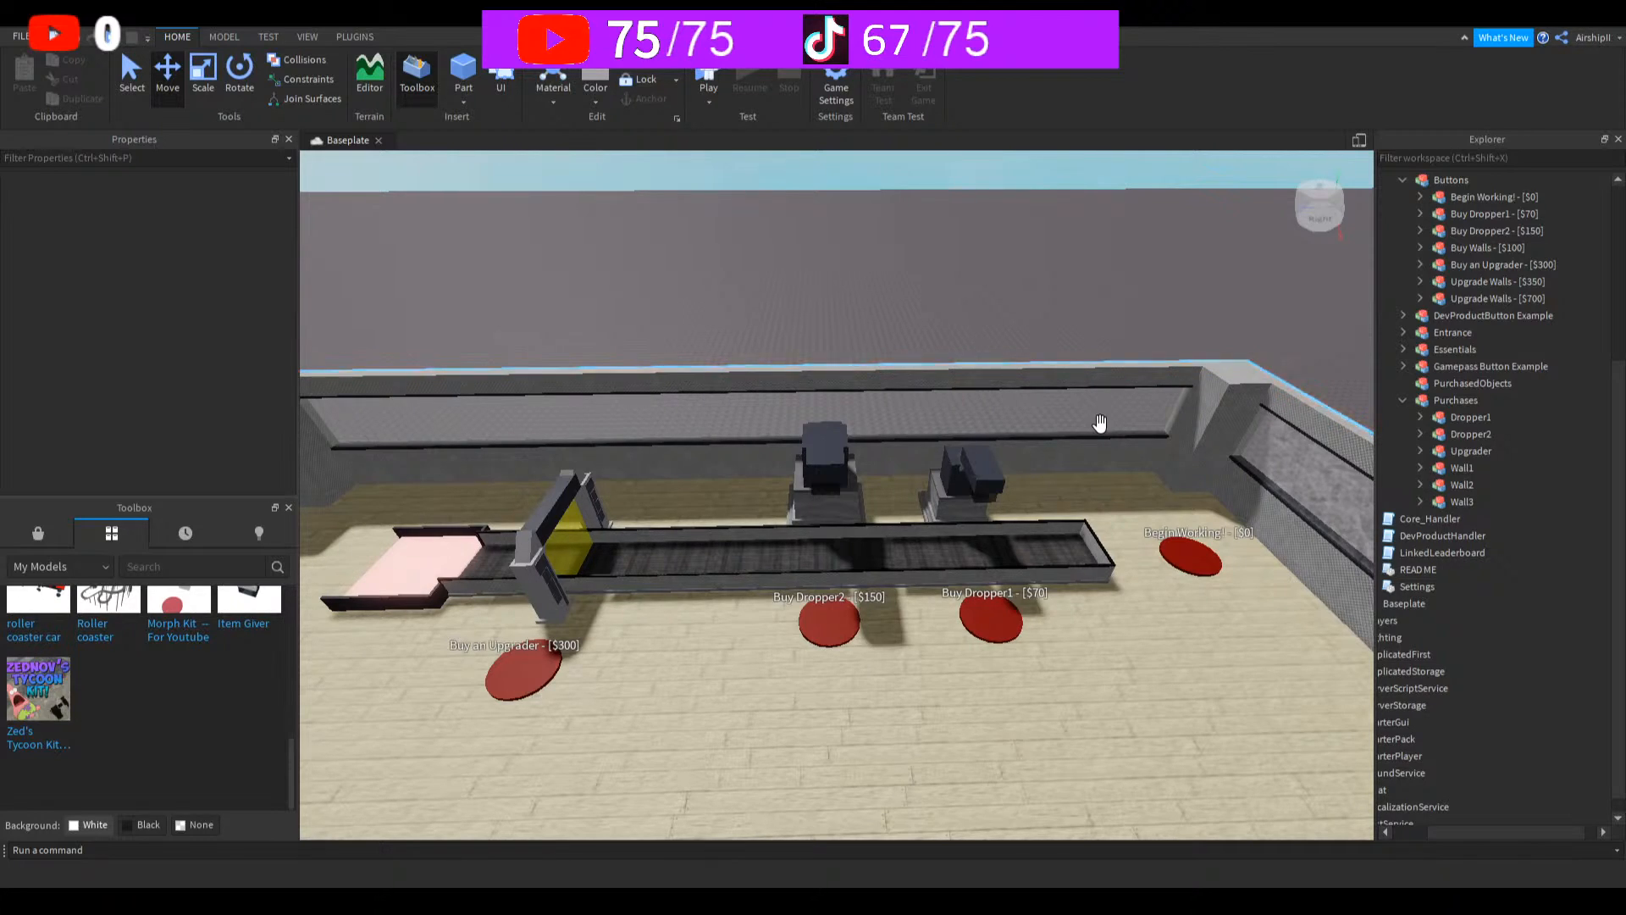
pyautogui.moveTo(1085, 421); pyautogui.dragTo(1085, 621, button='right')
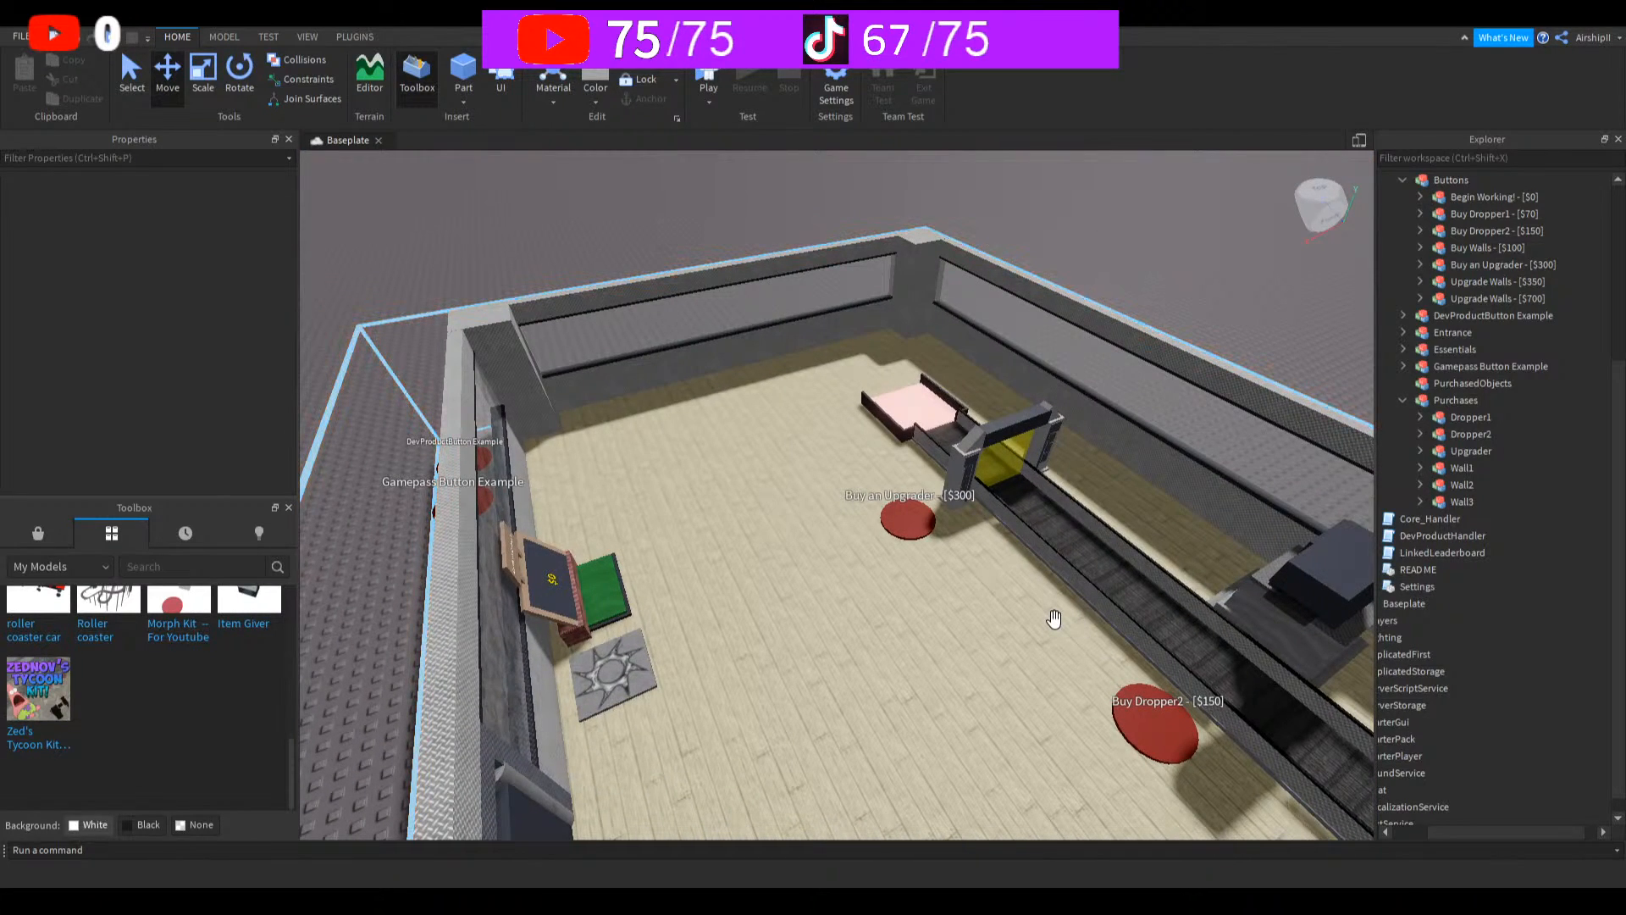
pyautogui.moveTo(1014, 592); pyautogui.dragTo(1016, 598, button='right')
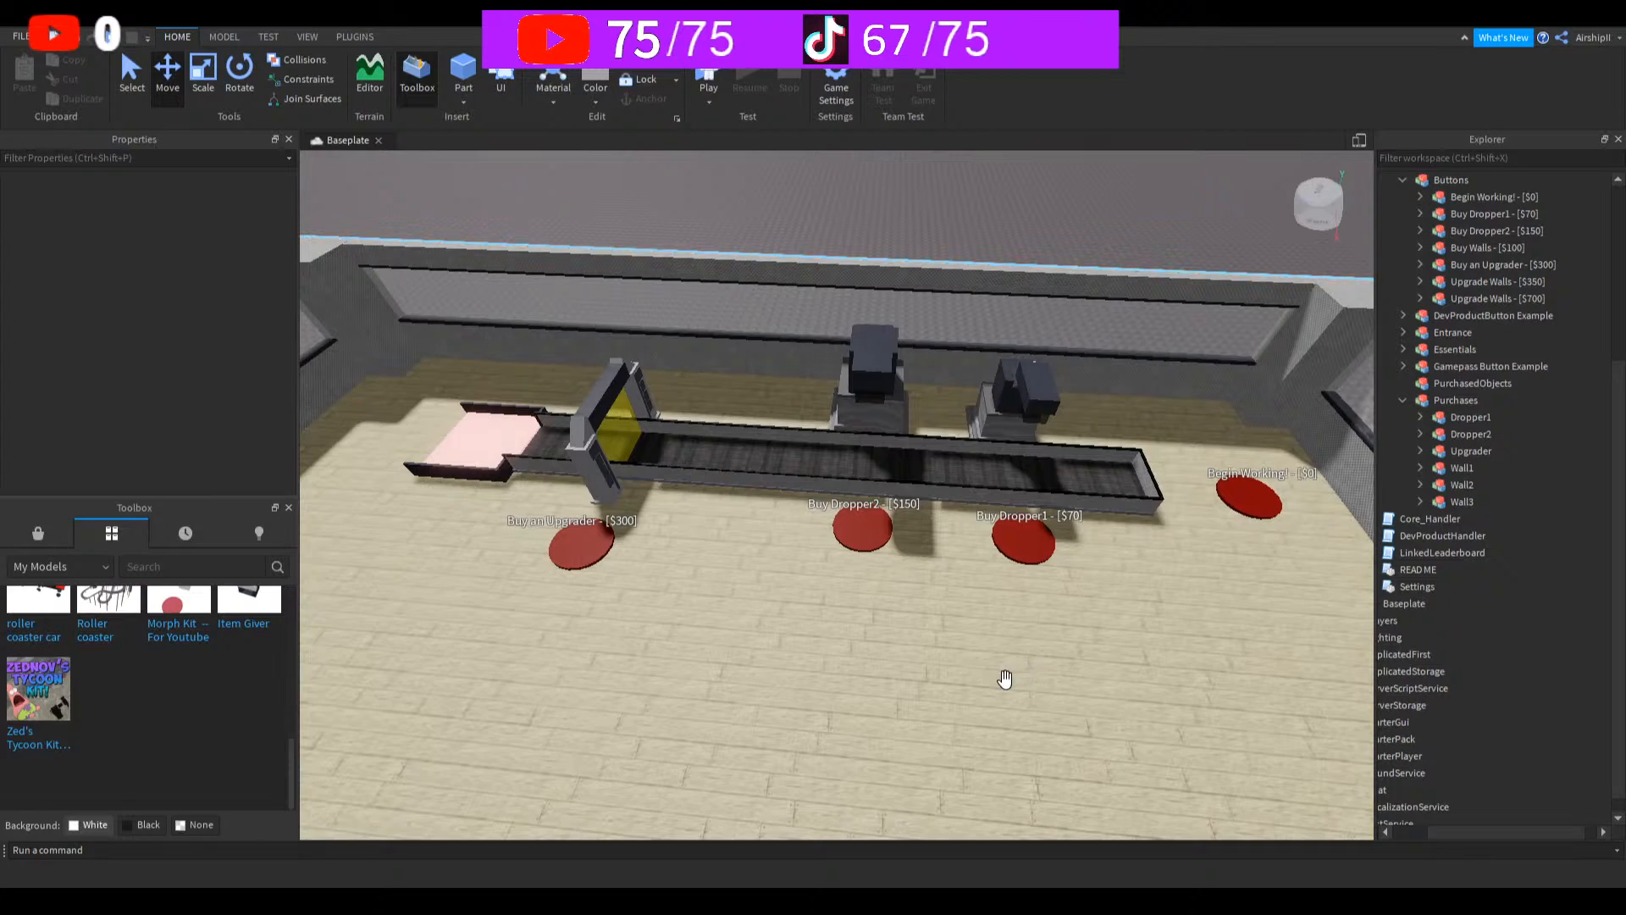
pyautogui.moveTo(1002, 680); pyautogui.dragTo(1000, 682, button='right')
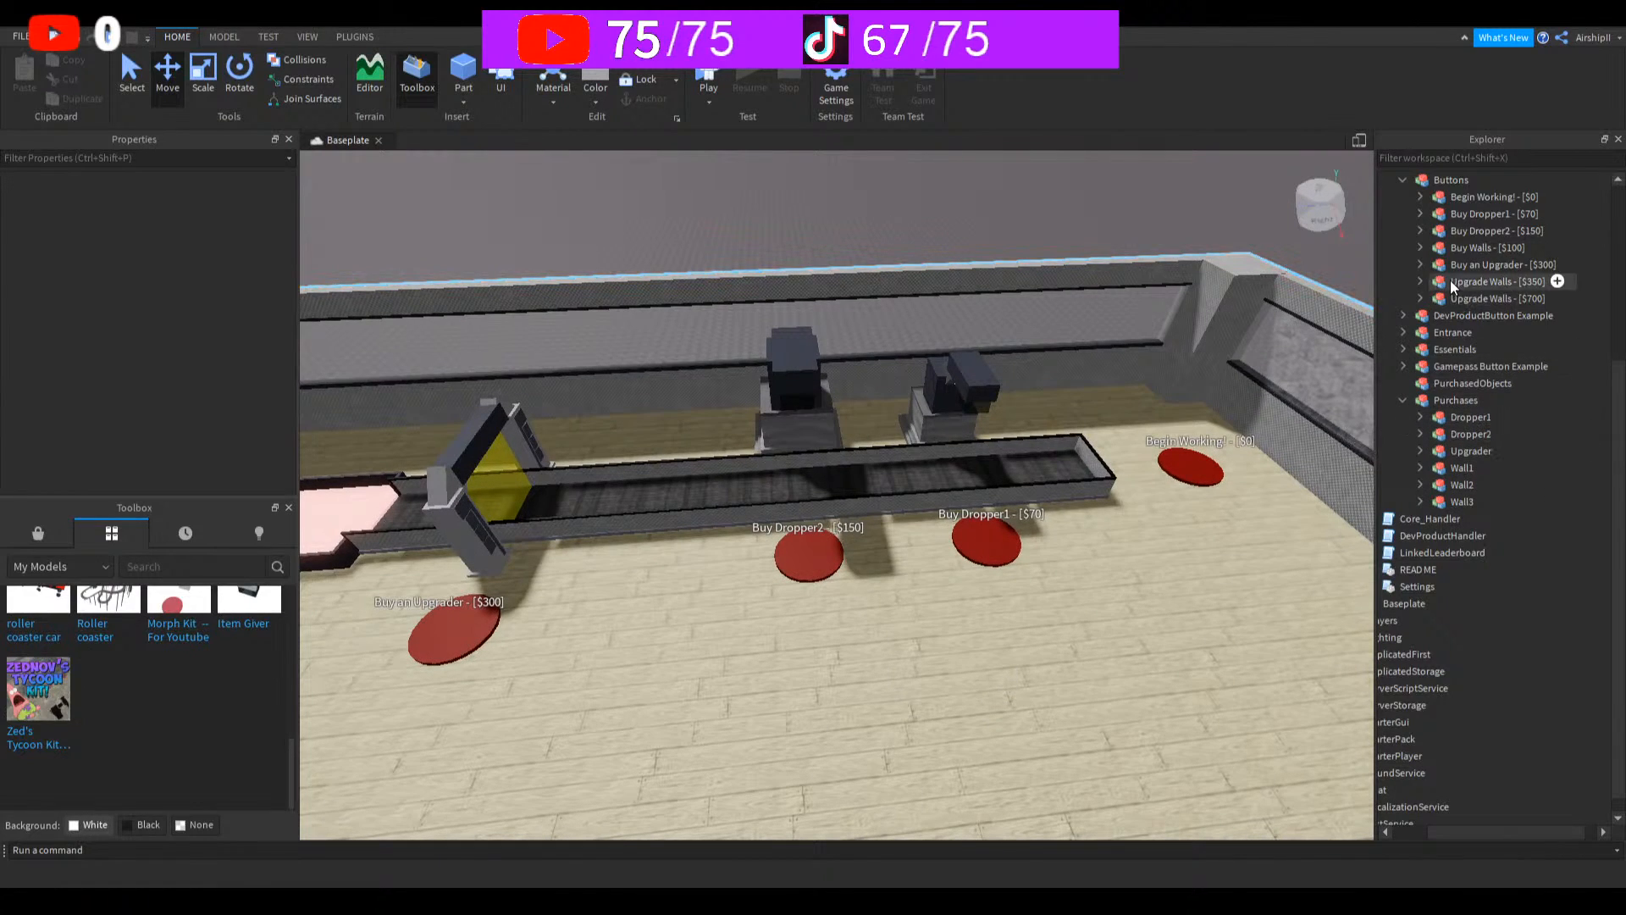
# Step: Rename the Dropper1 model in the Purchases group to SamsungDropper1
pyautogui.click(1444, 418)
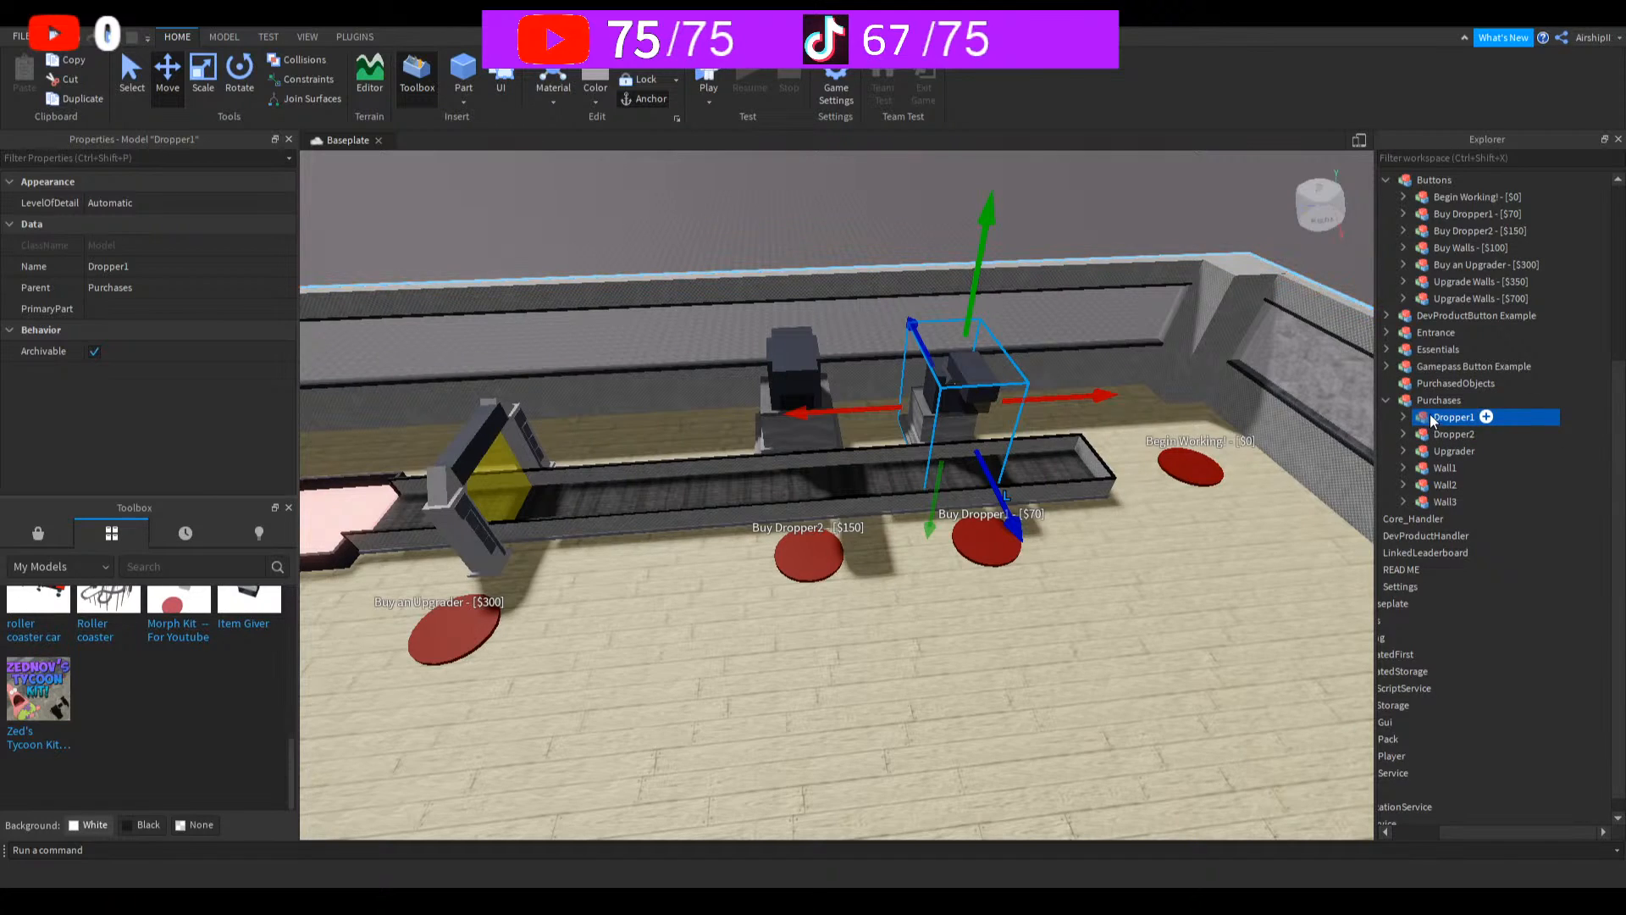
pyautogui.doubleClick(1432, 417)
pyautogui.write('Super')
pyautogui.press('BackSpace')
pyautogui.press('BackSpace')
pyautogui.press('BackSpace')
pyautogui.press('BackSpace')
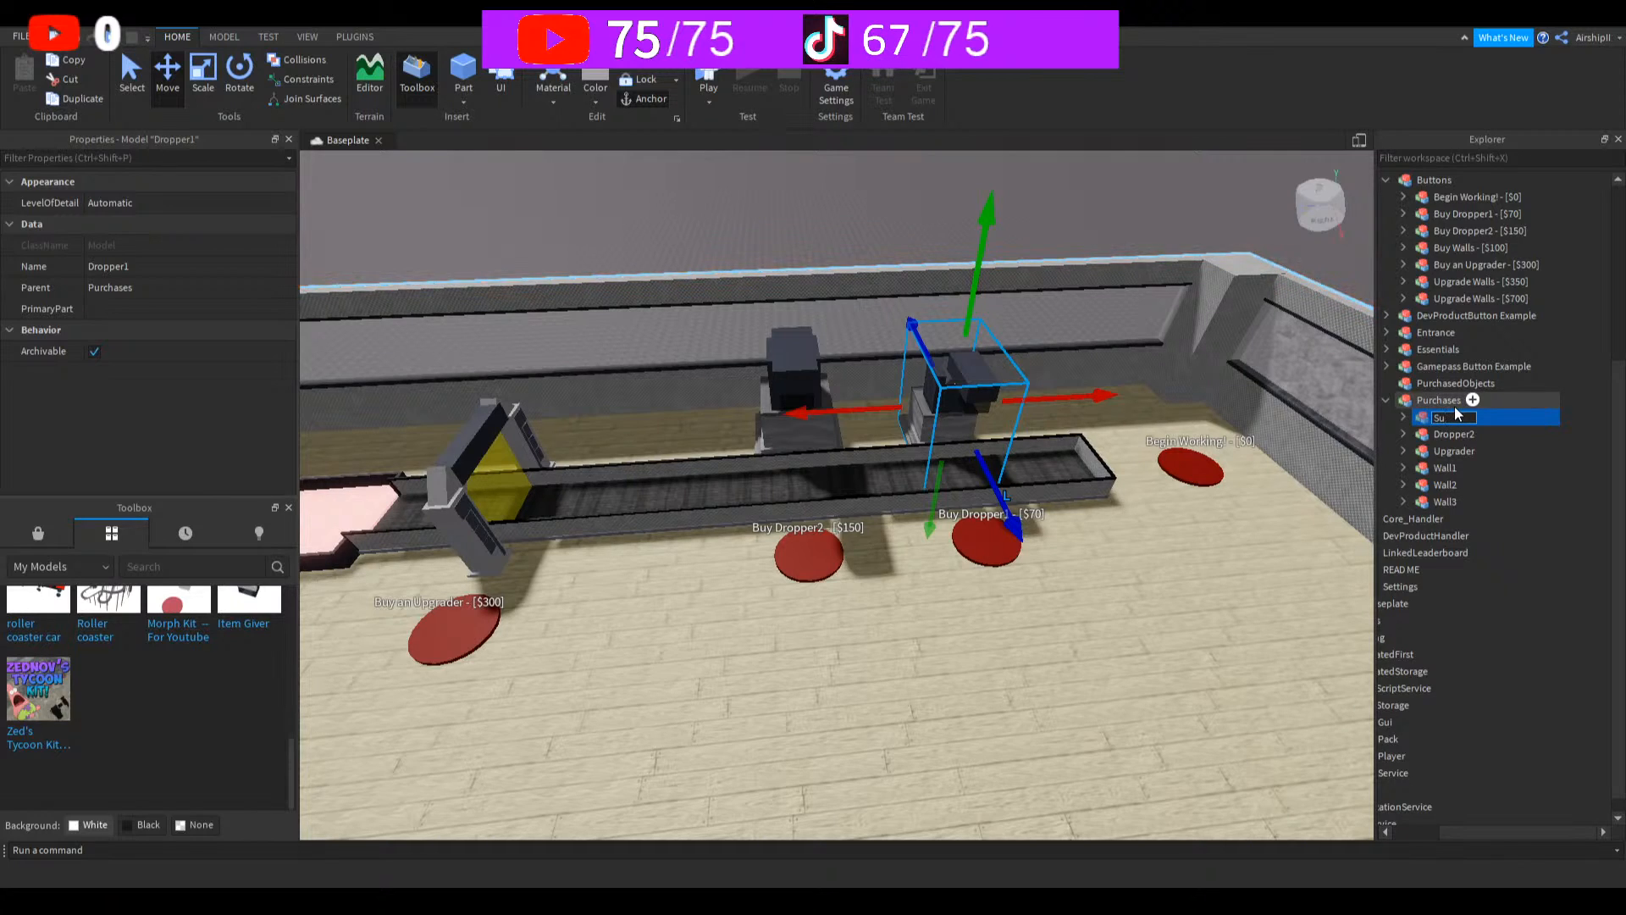
pyautogui.write('ams')
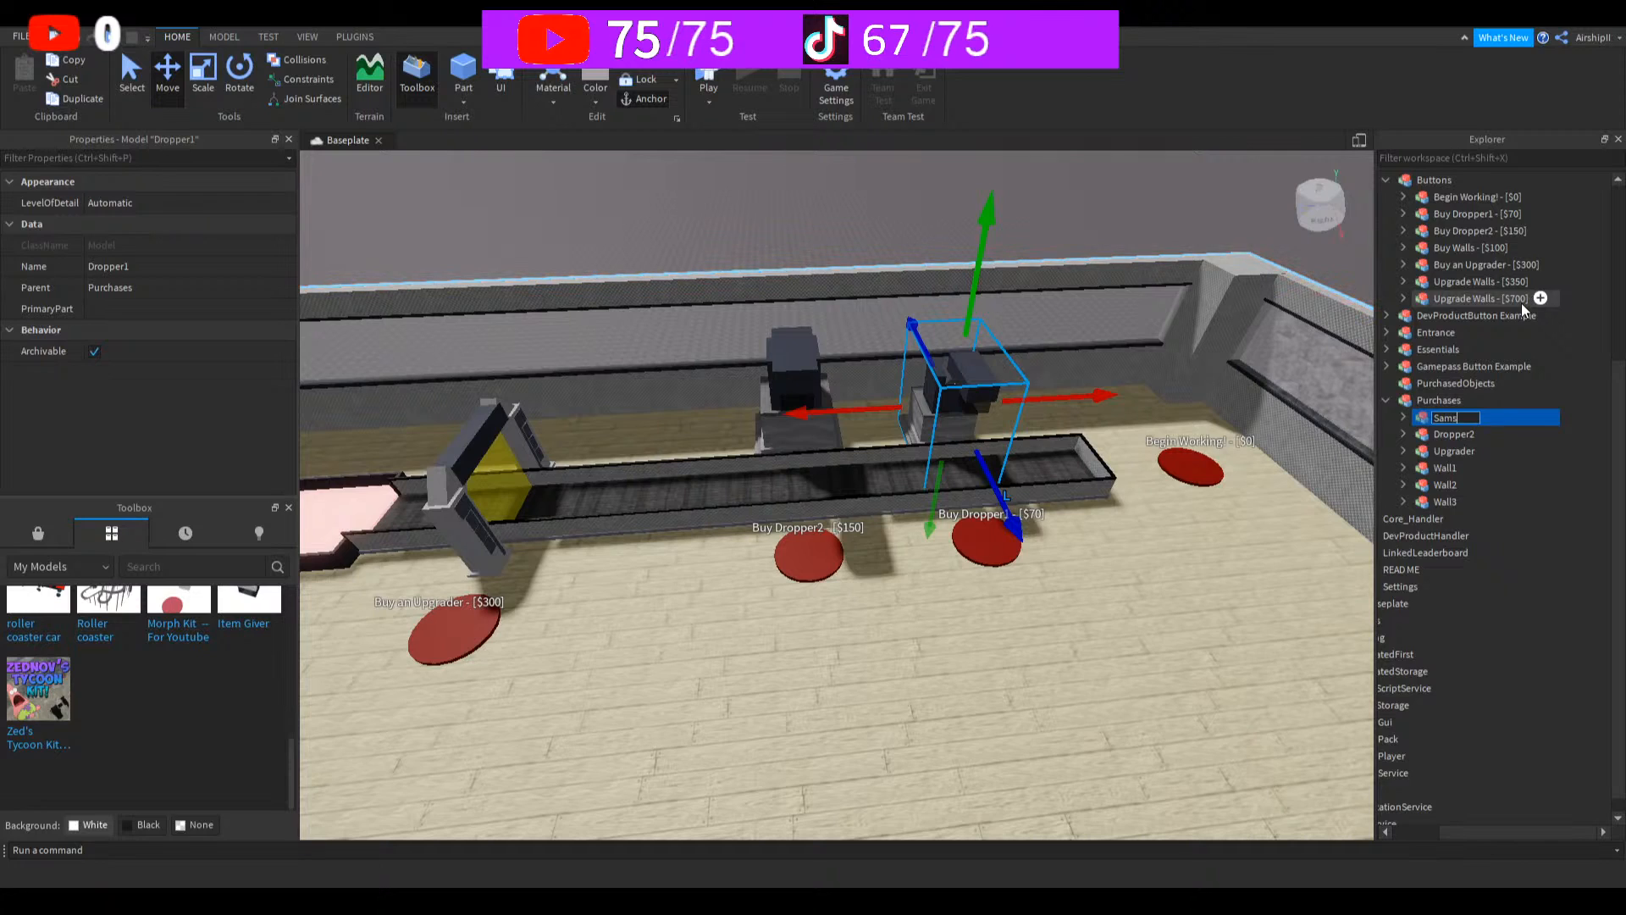
pyautogui.write('ung Dropper')
pyautogui.press('BackSpace')
pyautogui.press('BackSpace')
pyautogui.press('BackSpace')
pyautogui.press('BackSpace')
pyautogui.press('BackSpace')
pyautogui.press('BackSpace')
pyautogui.press('BackSpace')
pyautogui.press('BackSpace')
pyautogui.press('BackSpace')
pyautogui.write('g')
pyautogui.write('ropper1')
pyautogui.press('Return')
# Step: Delete the Dropper2 model from the Purchases group and its matching Buy Dropper2 button from the Buttons group
pyautogui.moveTo(1201, 603); pyautogui.dragTo(1201, 603, button='right')
pyautogui.click(1445, 444)
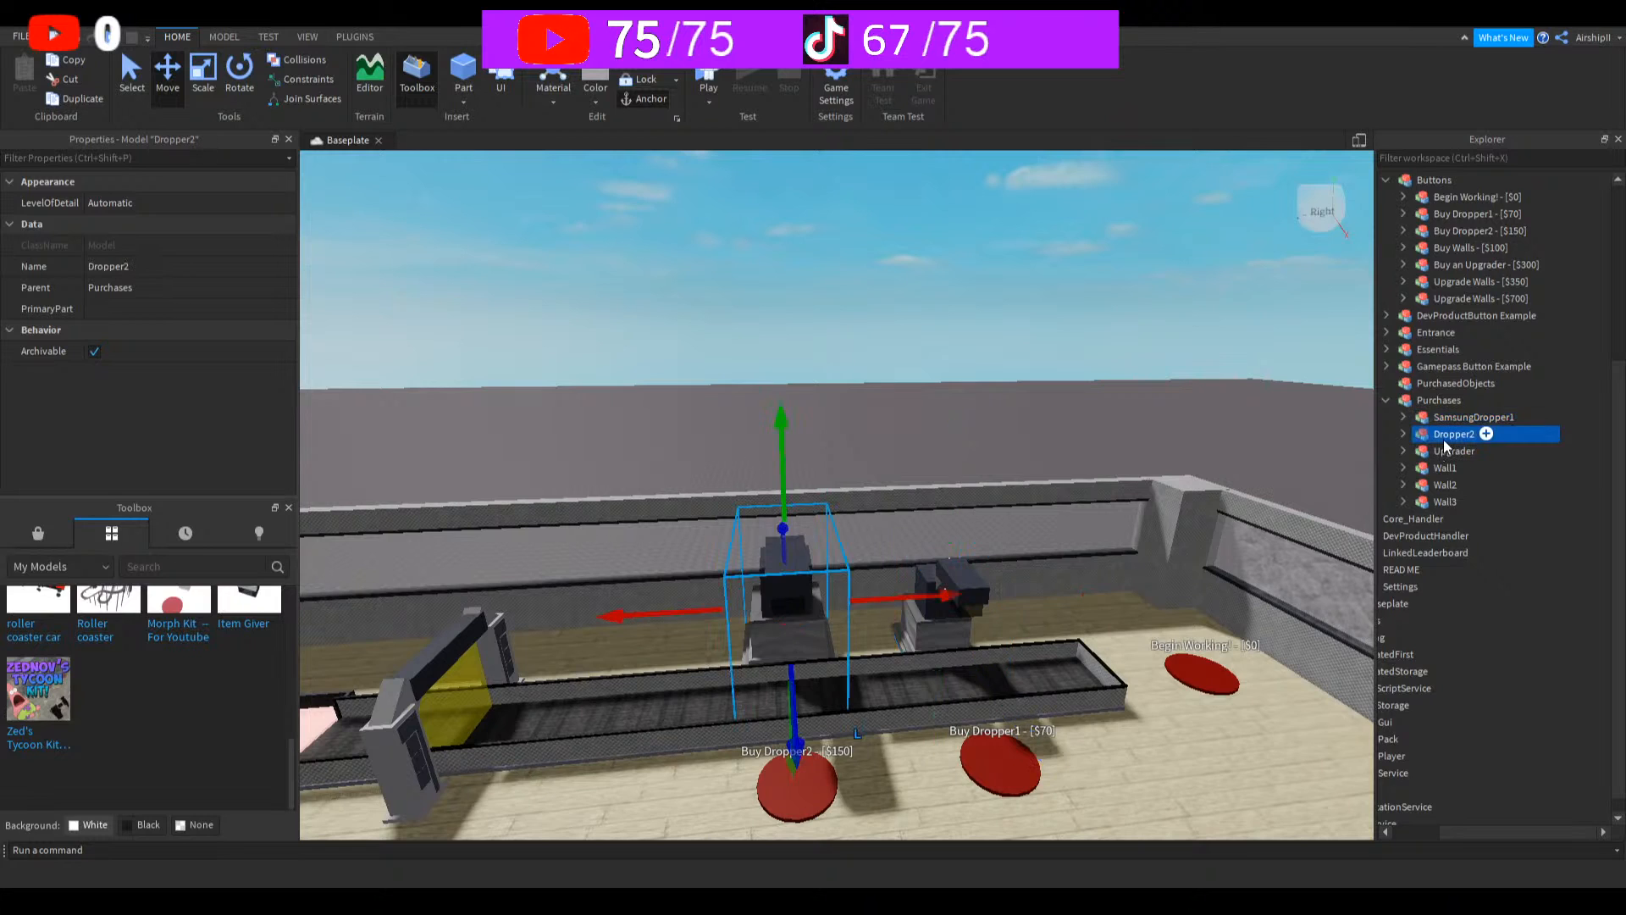
pyautogui.press('Delete')
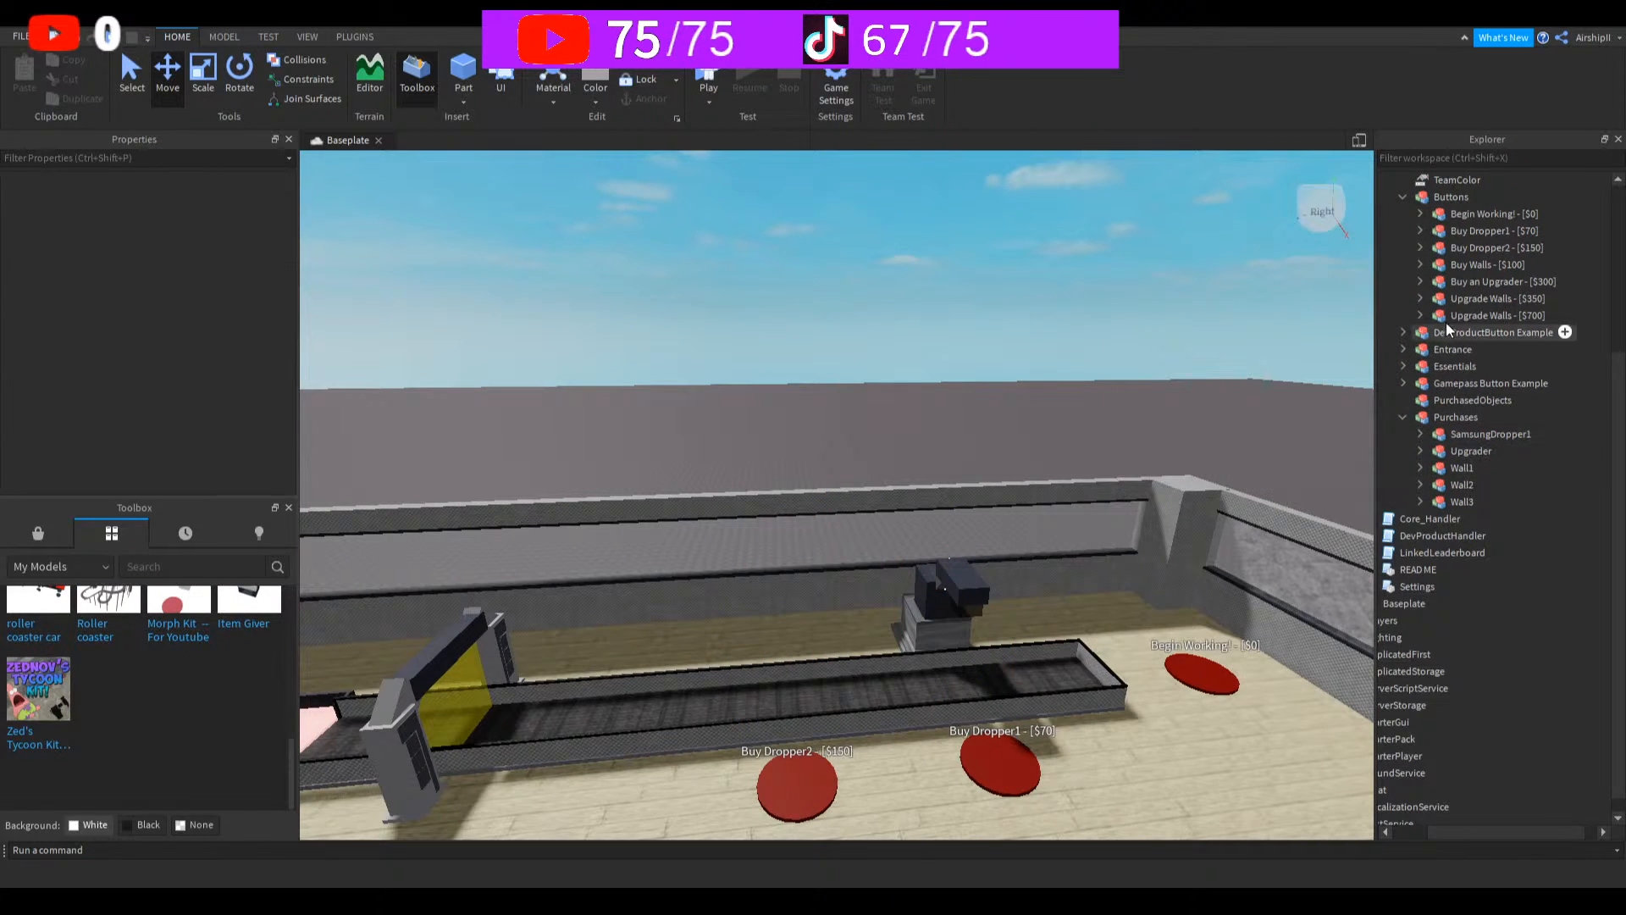
pyautogui.click(1461, 248)
pyautogui.press('Delete')
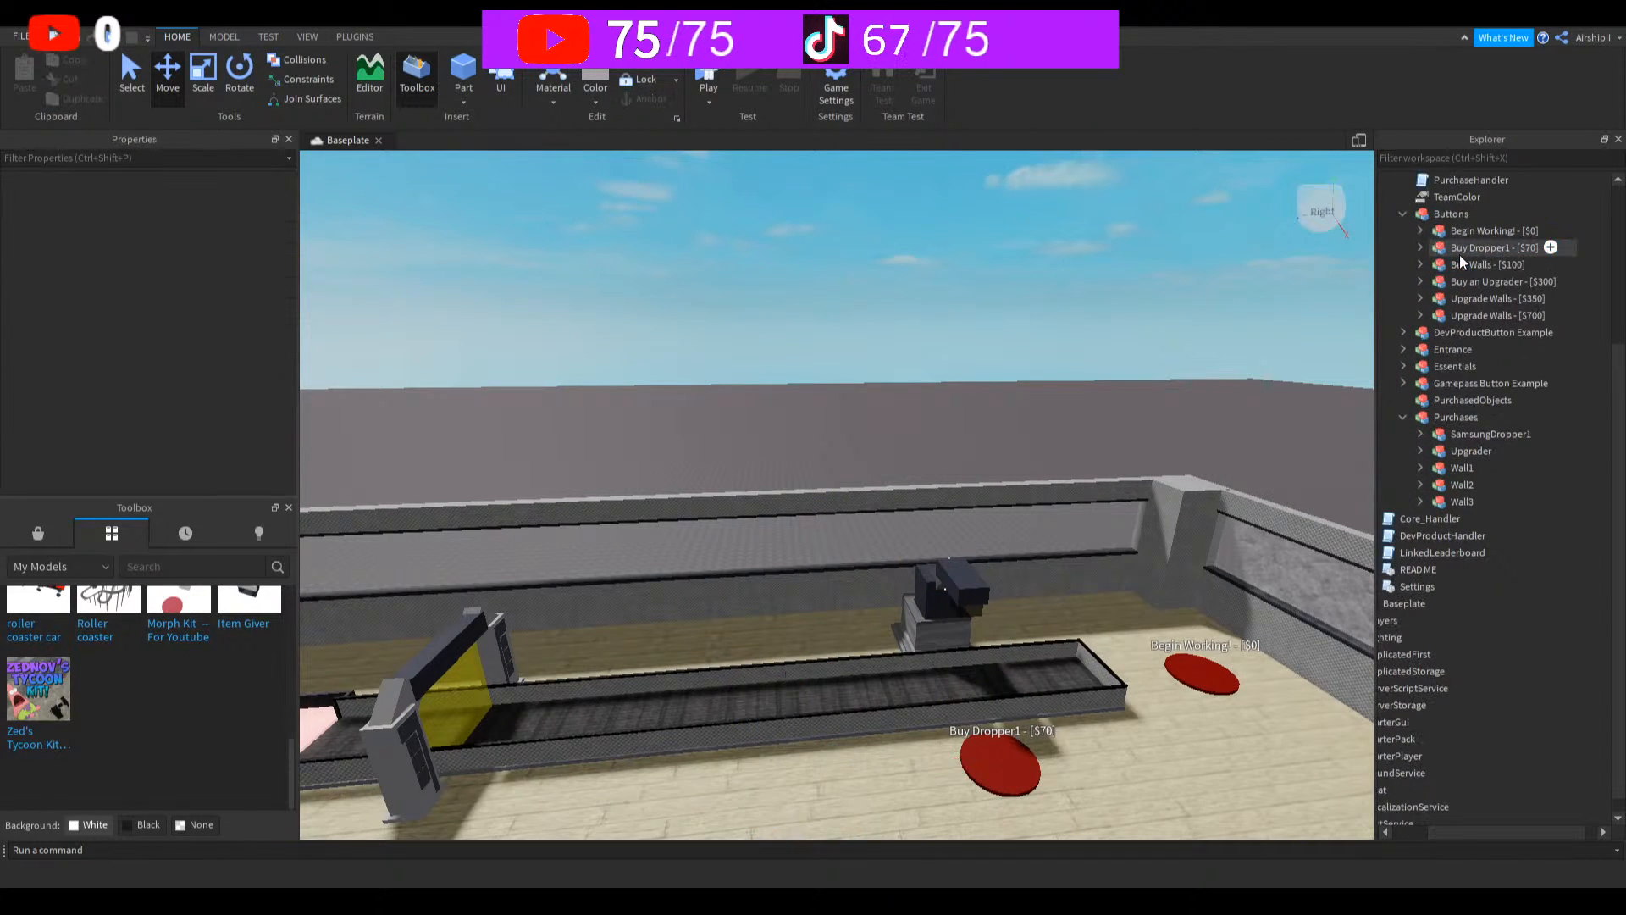
# Step: Rename the Buy Dropper1 button model to "Buy Samsung Dropper 1"
pyautogui.click(1477, 246)
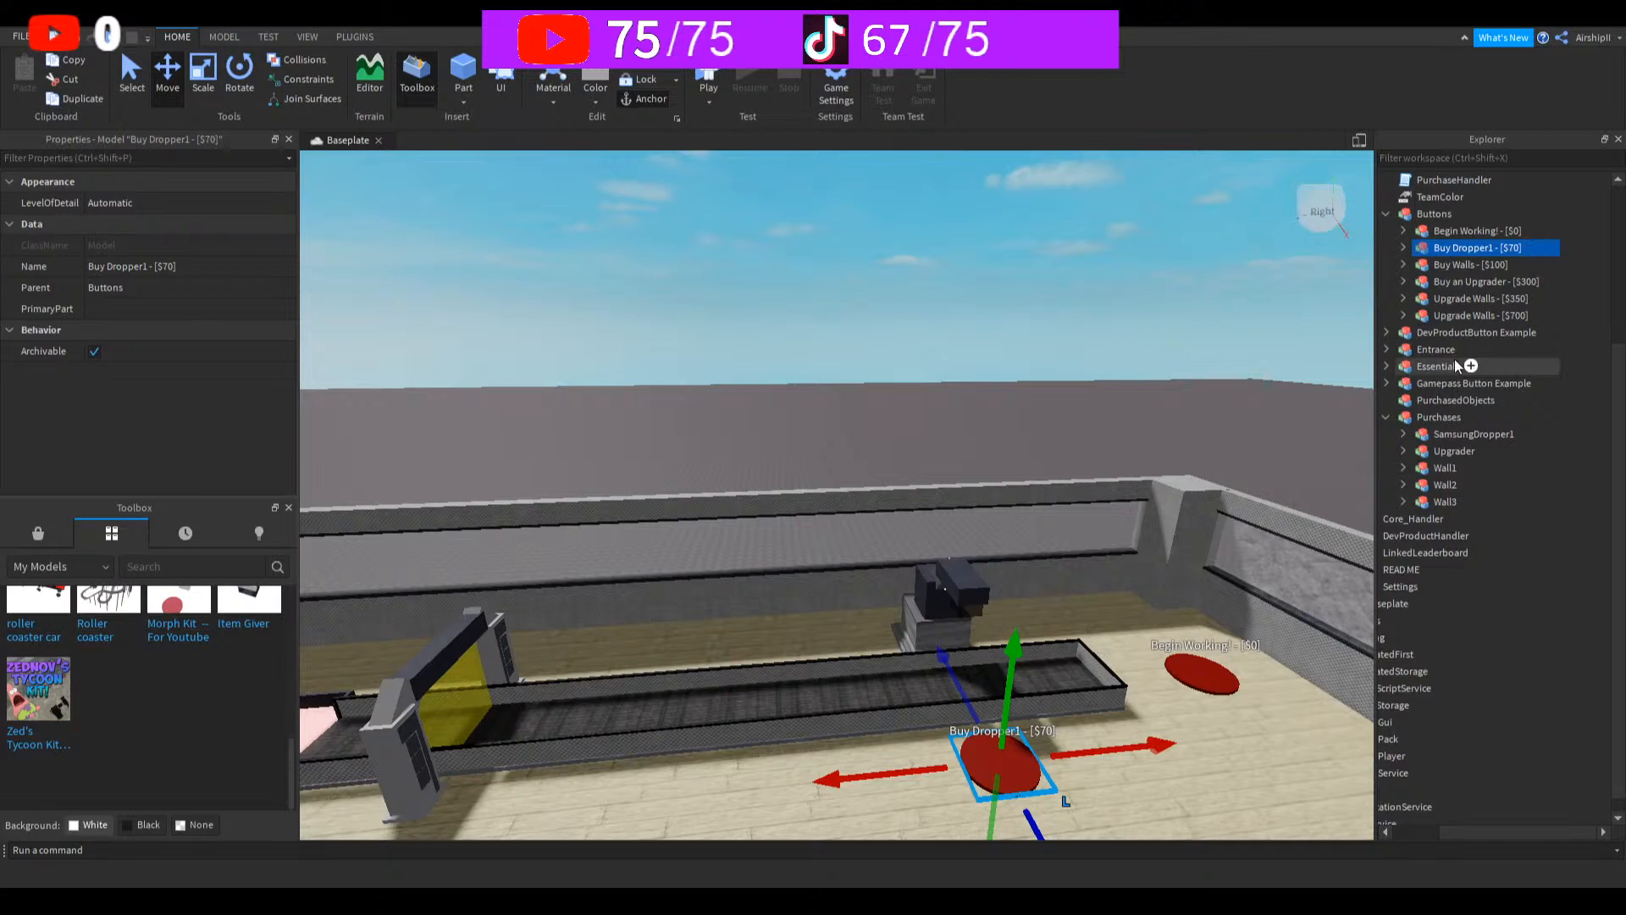
pyautogui.press('F2')
pyautogui.write('Bu')
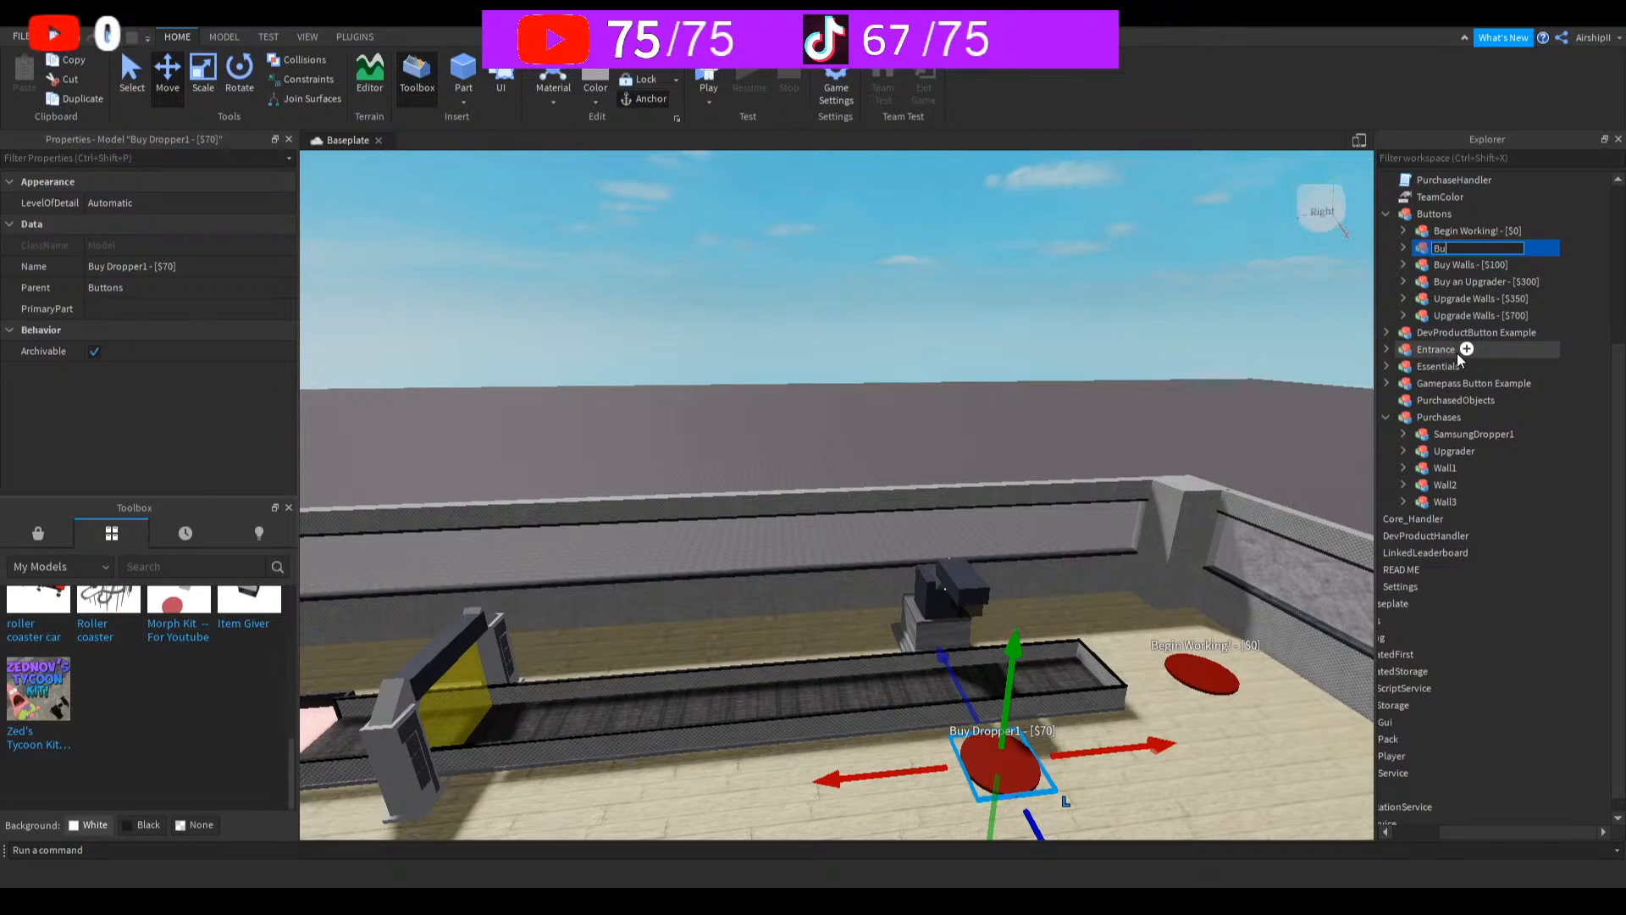
pyautogui.write('y Samsung Dropper 1')
pyautogui.press('Return')
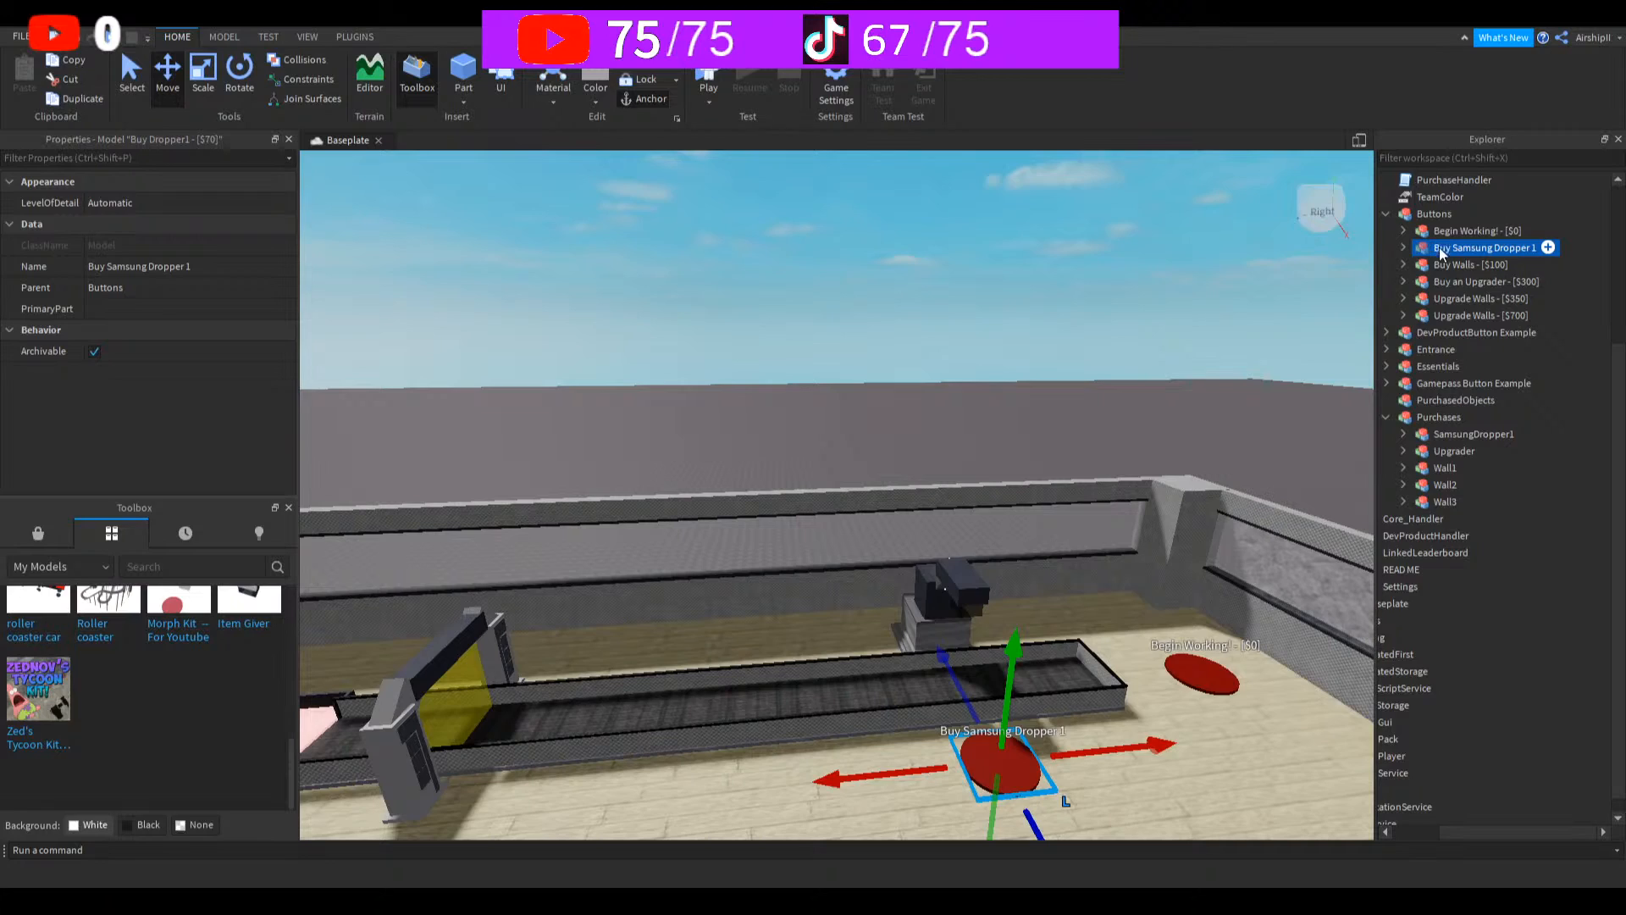
# Step: Examine the Buy Samsung Dropper 1 button's floating label and the dropper across the conveyor from close up and several angles
pyautogui.press('f')
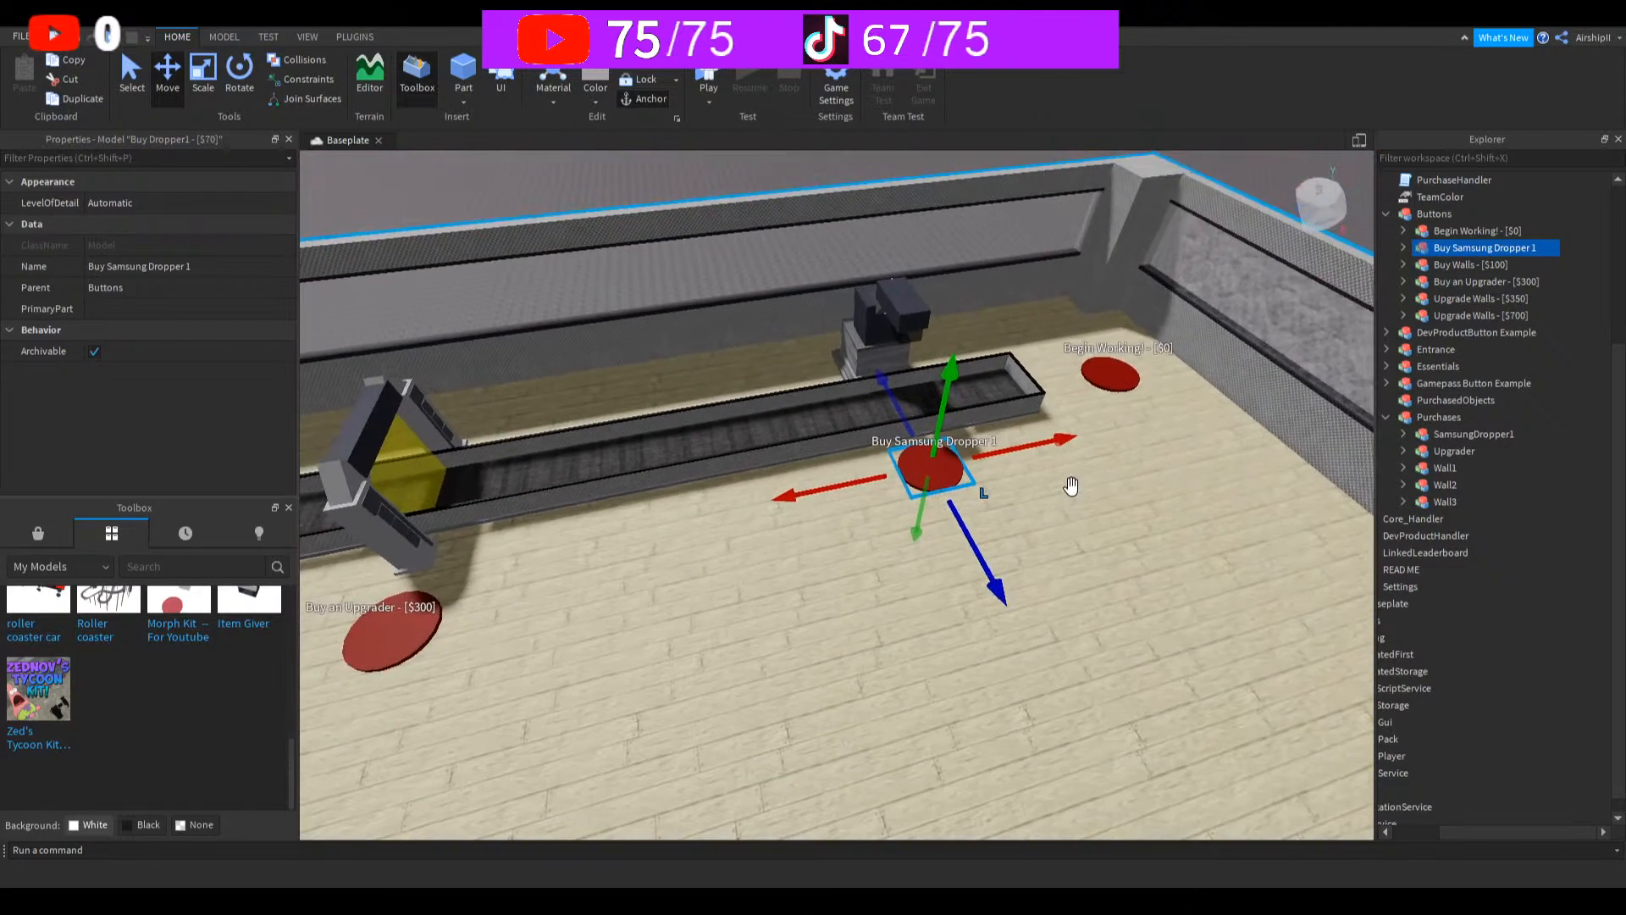
pyautogui.scroll(5, 1071, 472)
pyautogui.press('f')
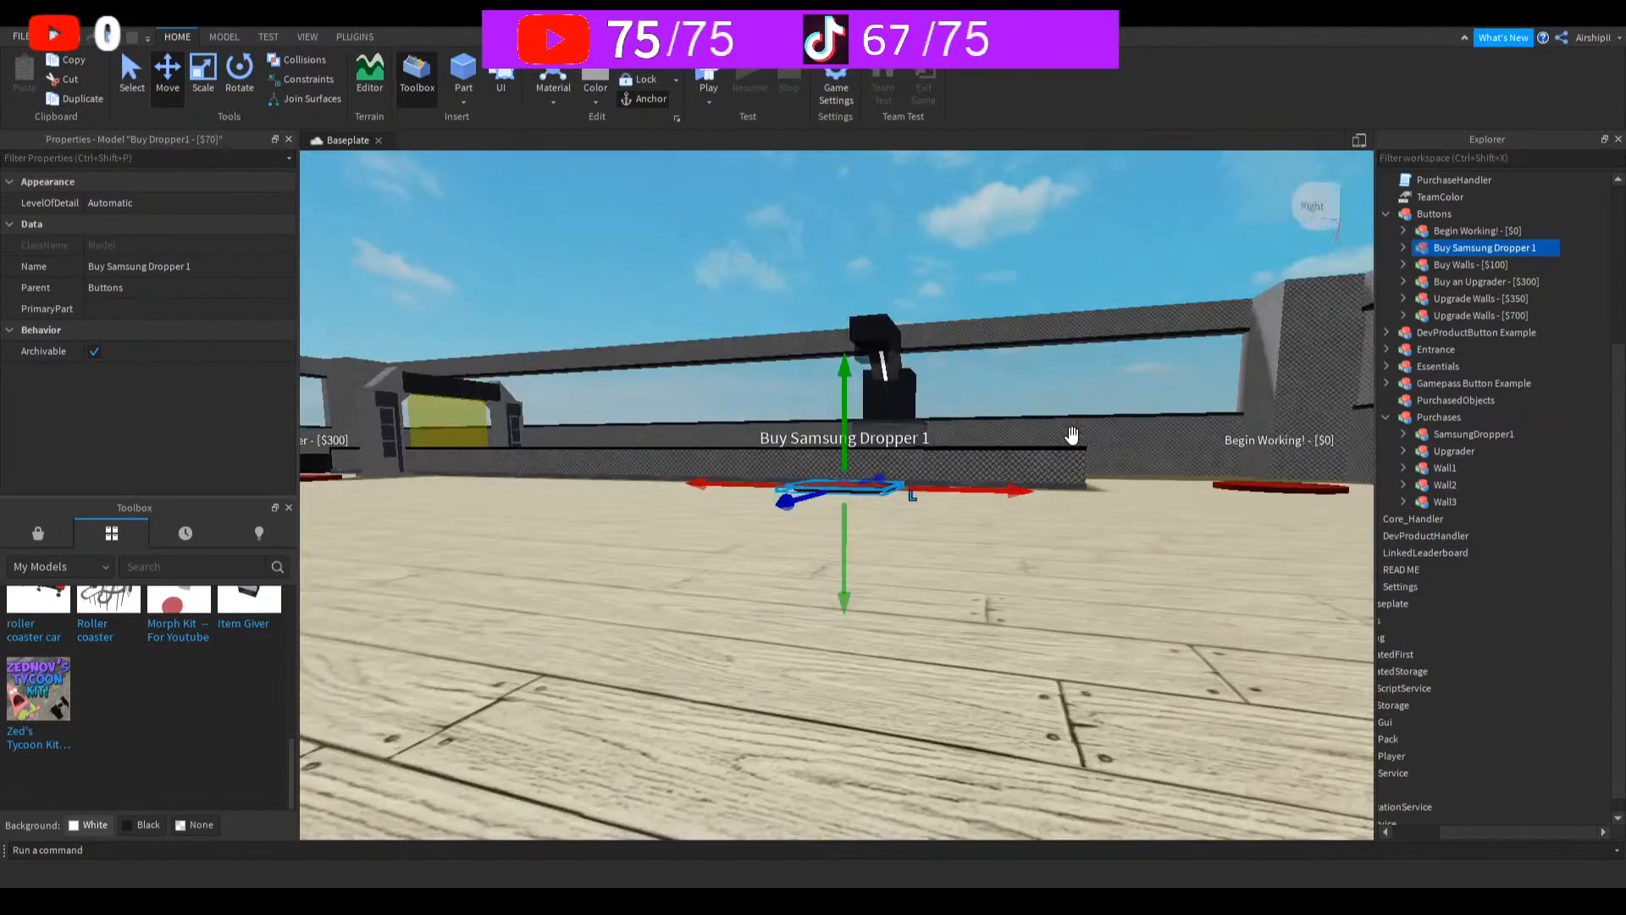
pyautogui.scroll(3, 1071, 419)
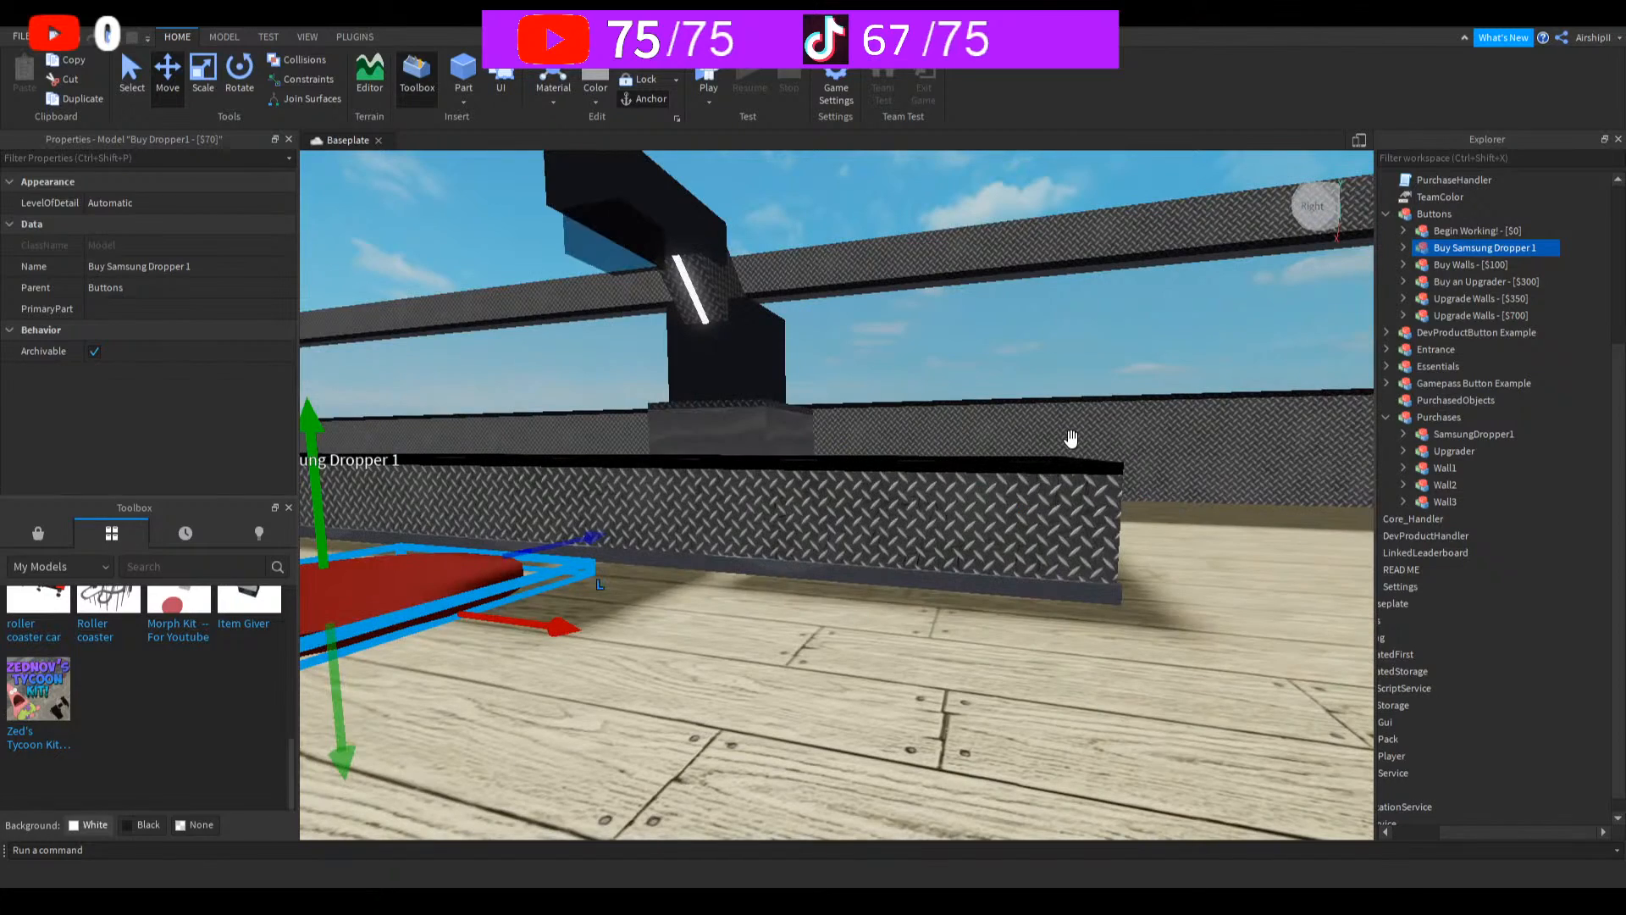
pyautogui.press('f')
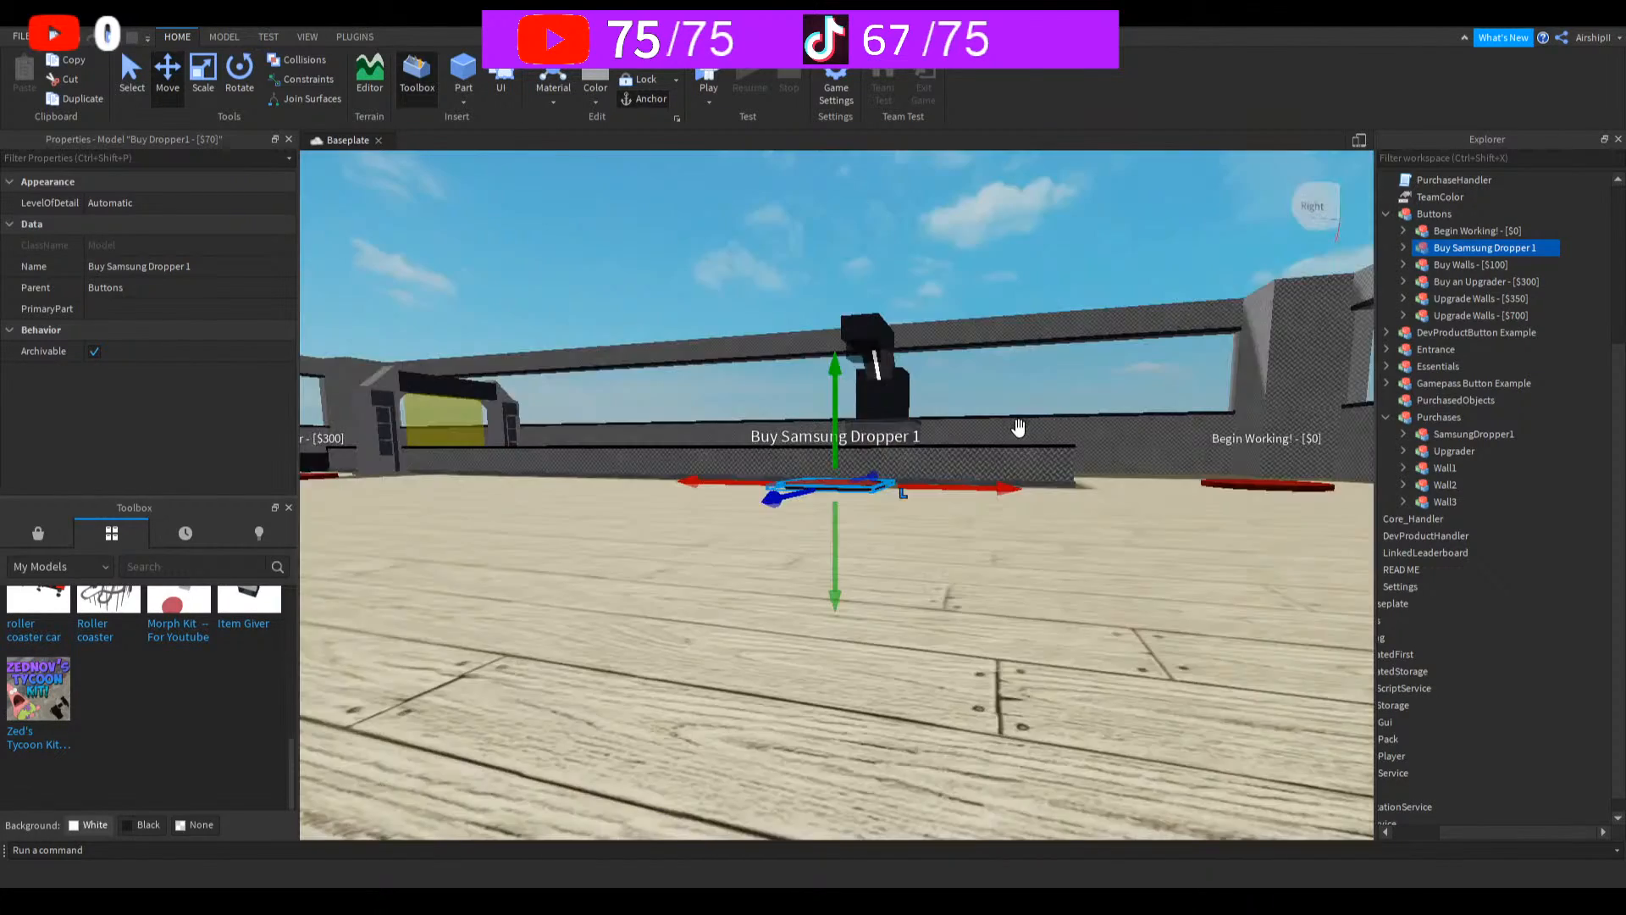
pyautogui.scroll(3, 1004, 433)
pyautogui.moveTo(998, 448); pyautogui.dragTo(997, 448, button='right')
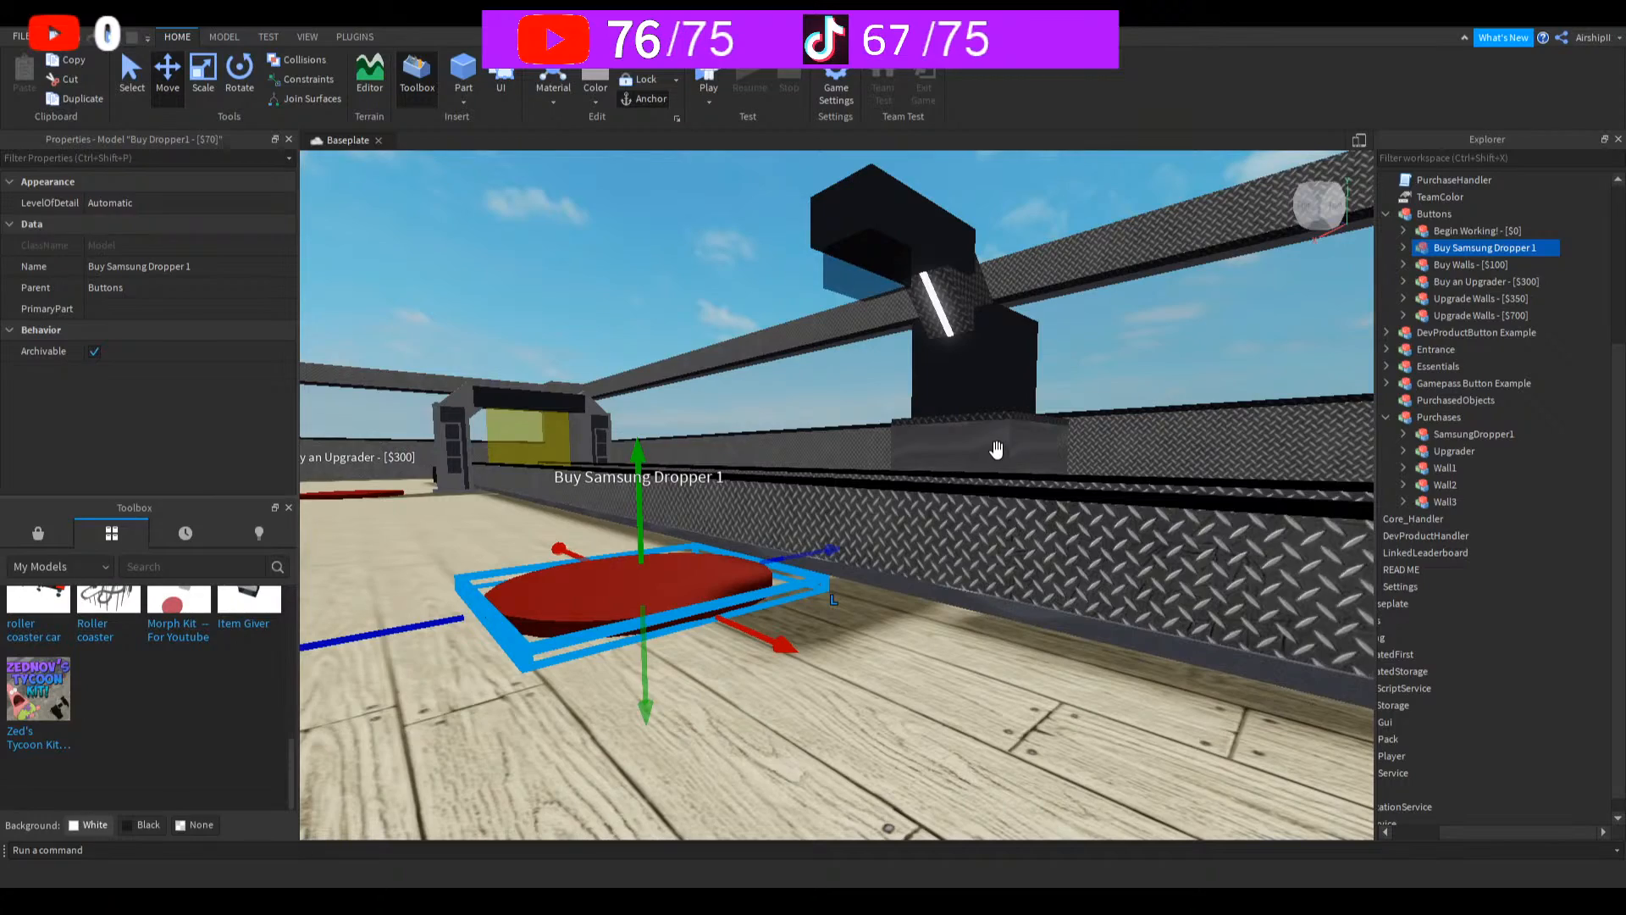
pyautogui.scroll(-10, 996, 449)
pyautogui.moveTo(984, 475)
pyautogui.mouseDown(button='right')
pyautogui.moveTo(994, 483)
pyautogui.moveTo(983, 471)
pyautogui.mouseUp(button='right')
pyautogui.press('f')
pyautogui.press('w')
pyautogui.press('a')
pyautogui.press('s')
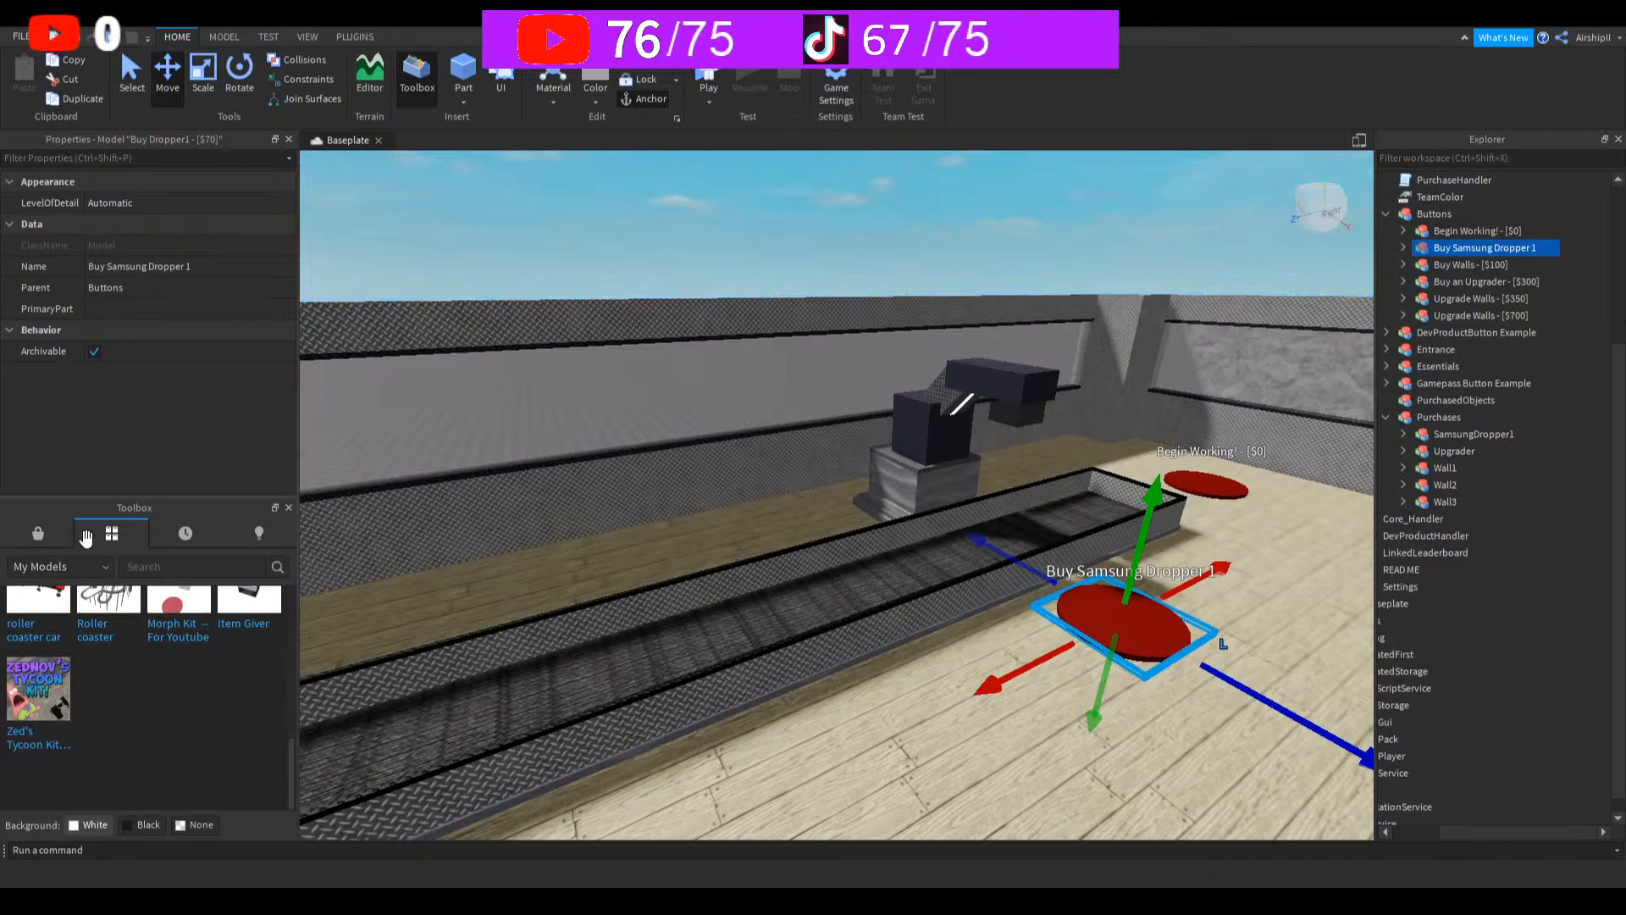
# Step: Apply the samsungLogo decal from My Images to the front end of the Samsung dropper's head
pyautogui.click(41, 534)
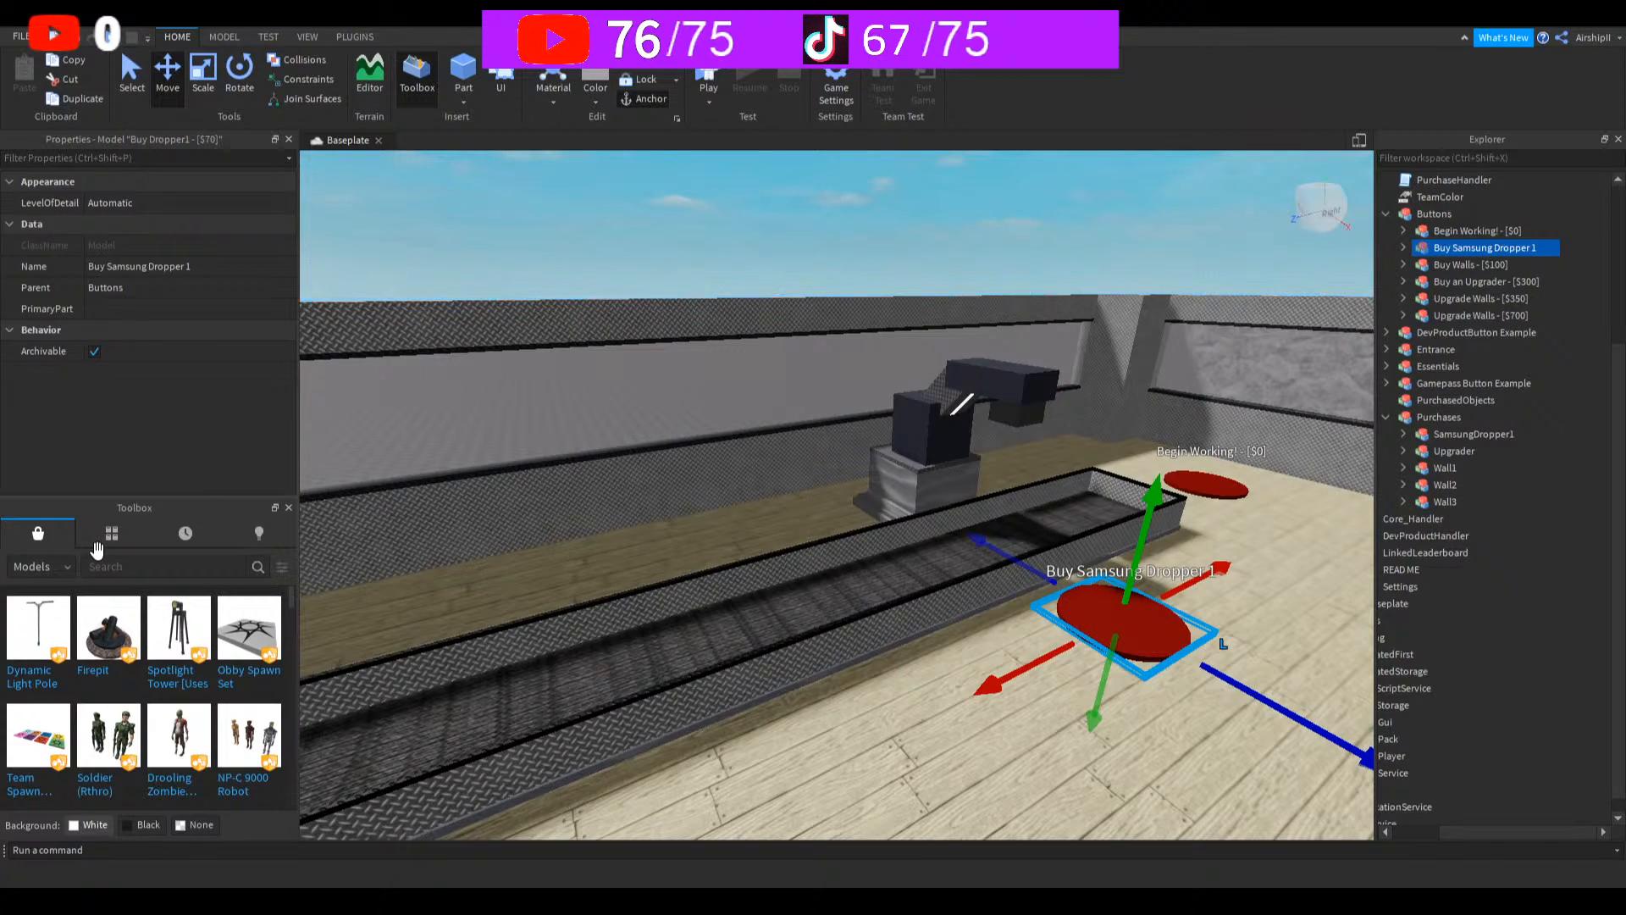
pyautogui.click(110, 534)
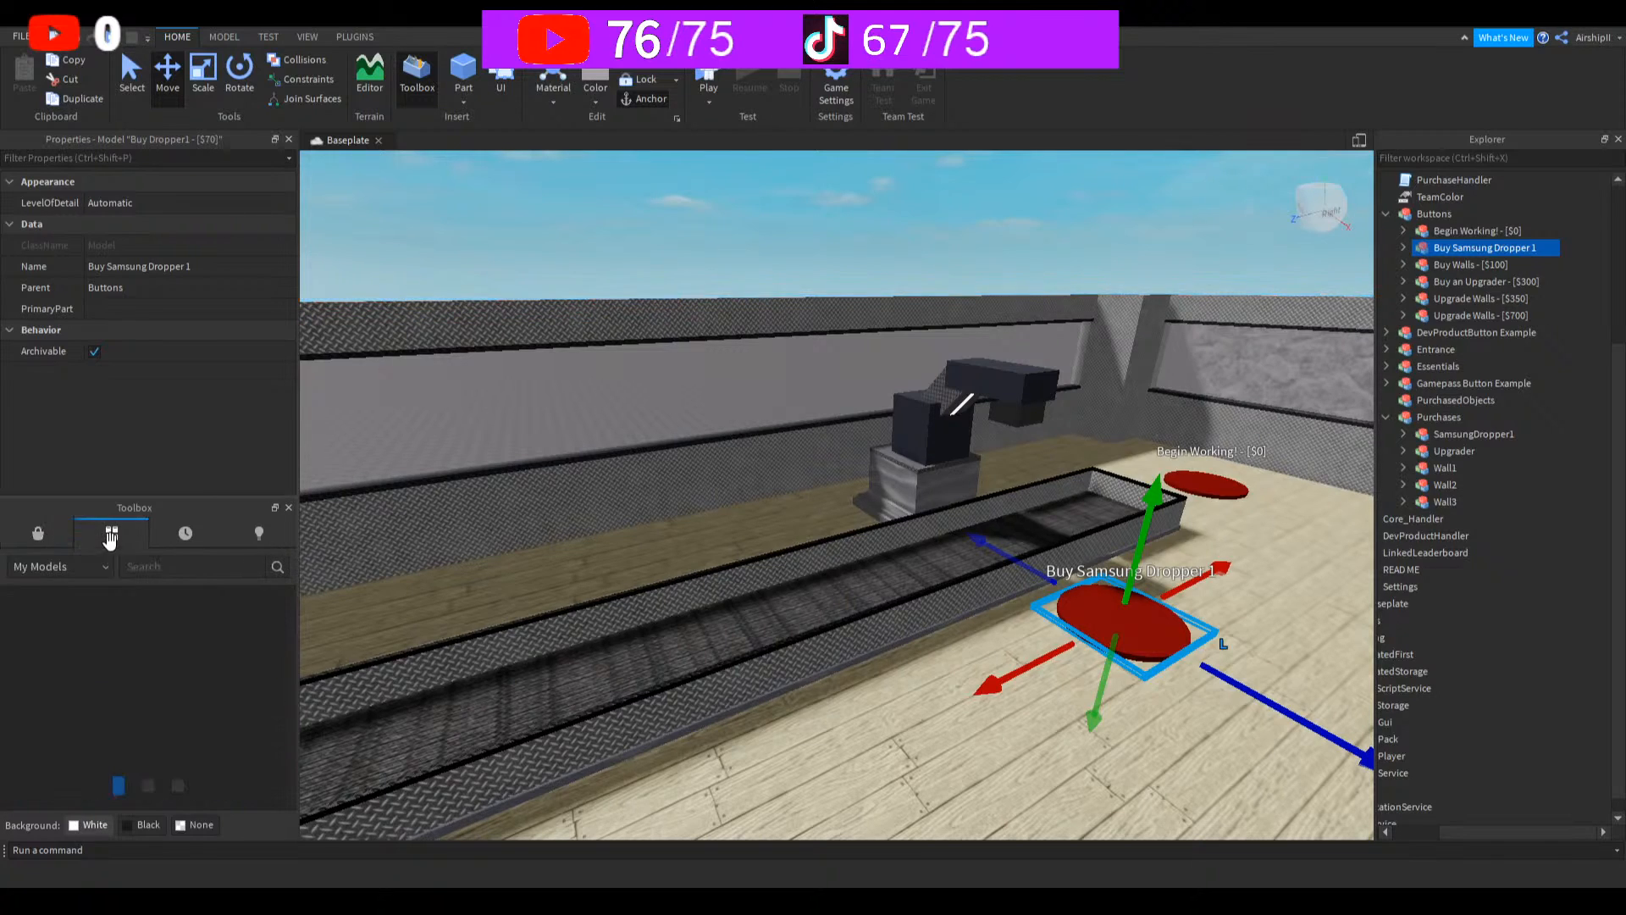
pyautogui.click(58, 570)
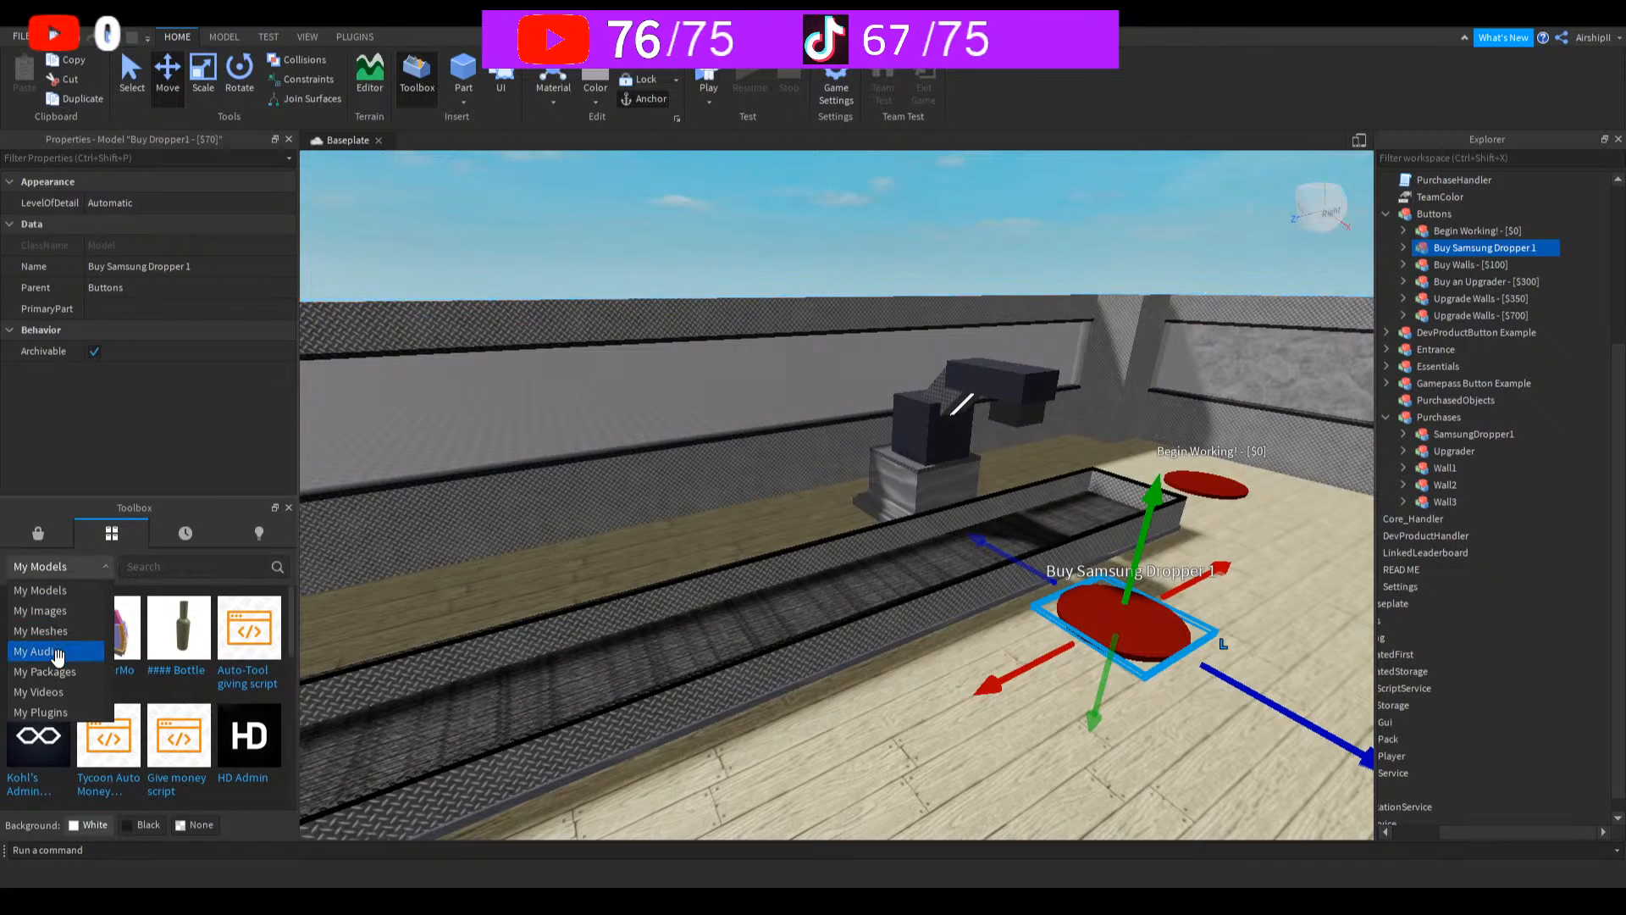
pyautogui.click(43, 631)
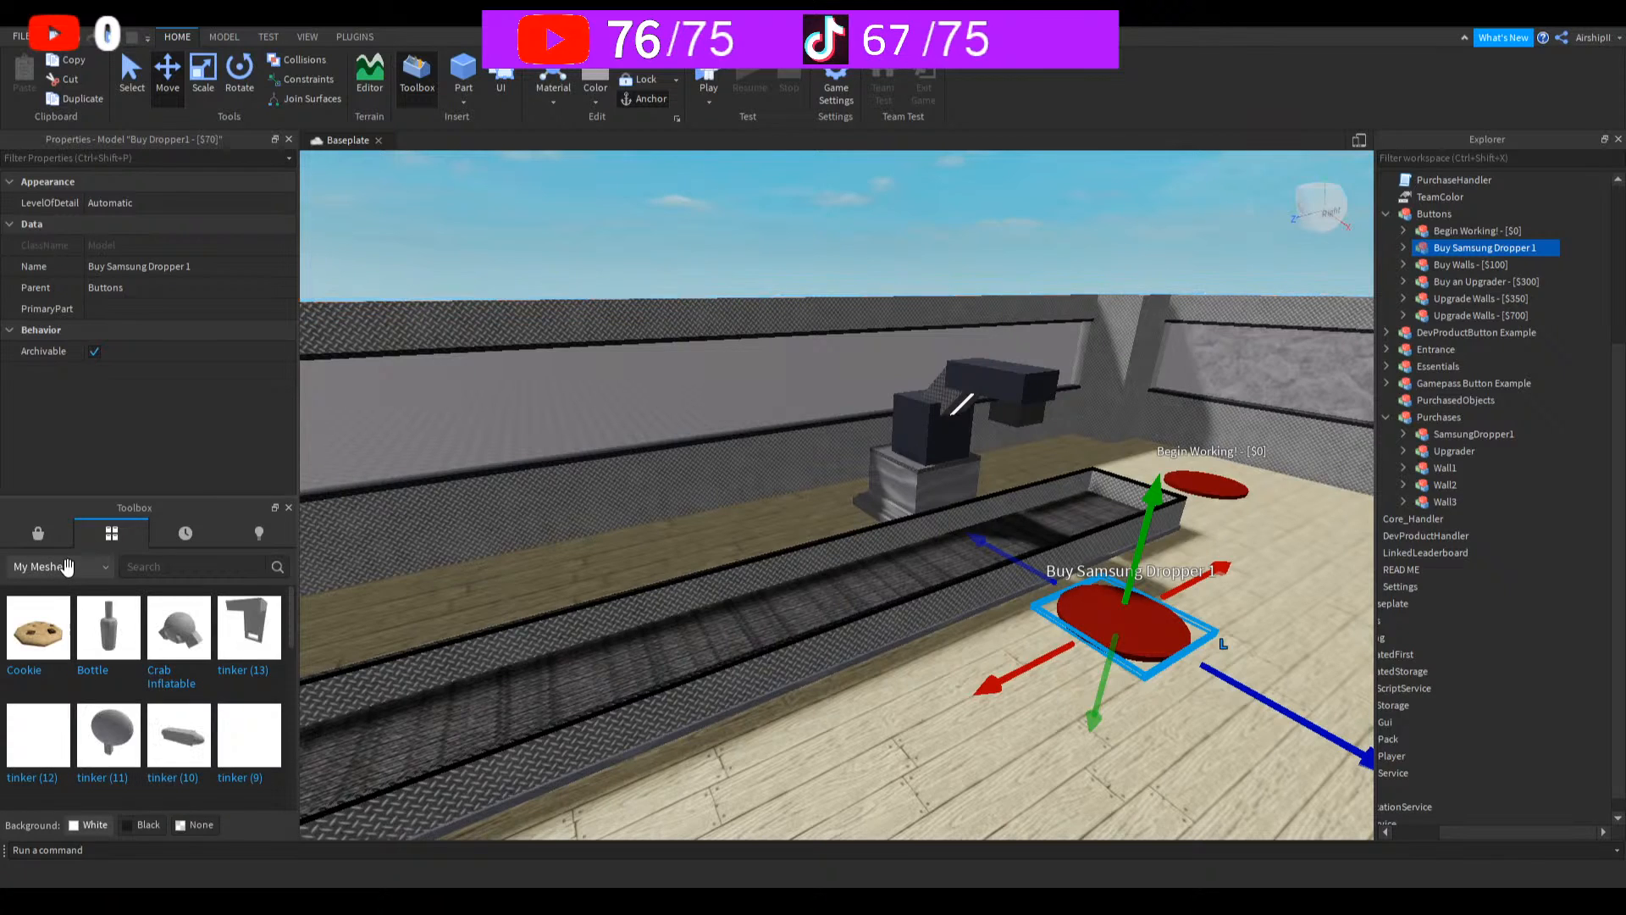
pyautogui.click(75, 582)
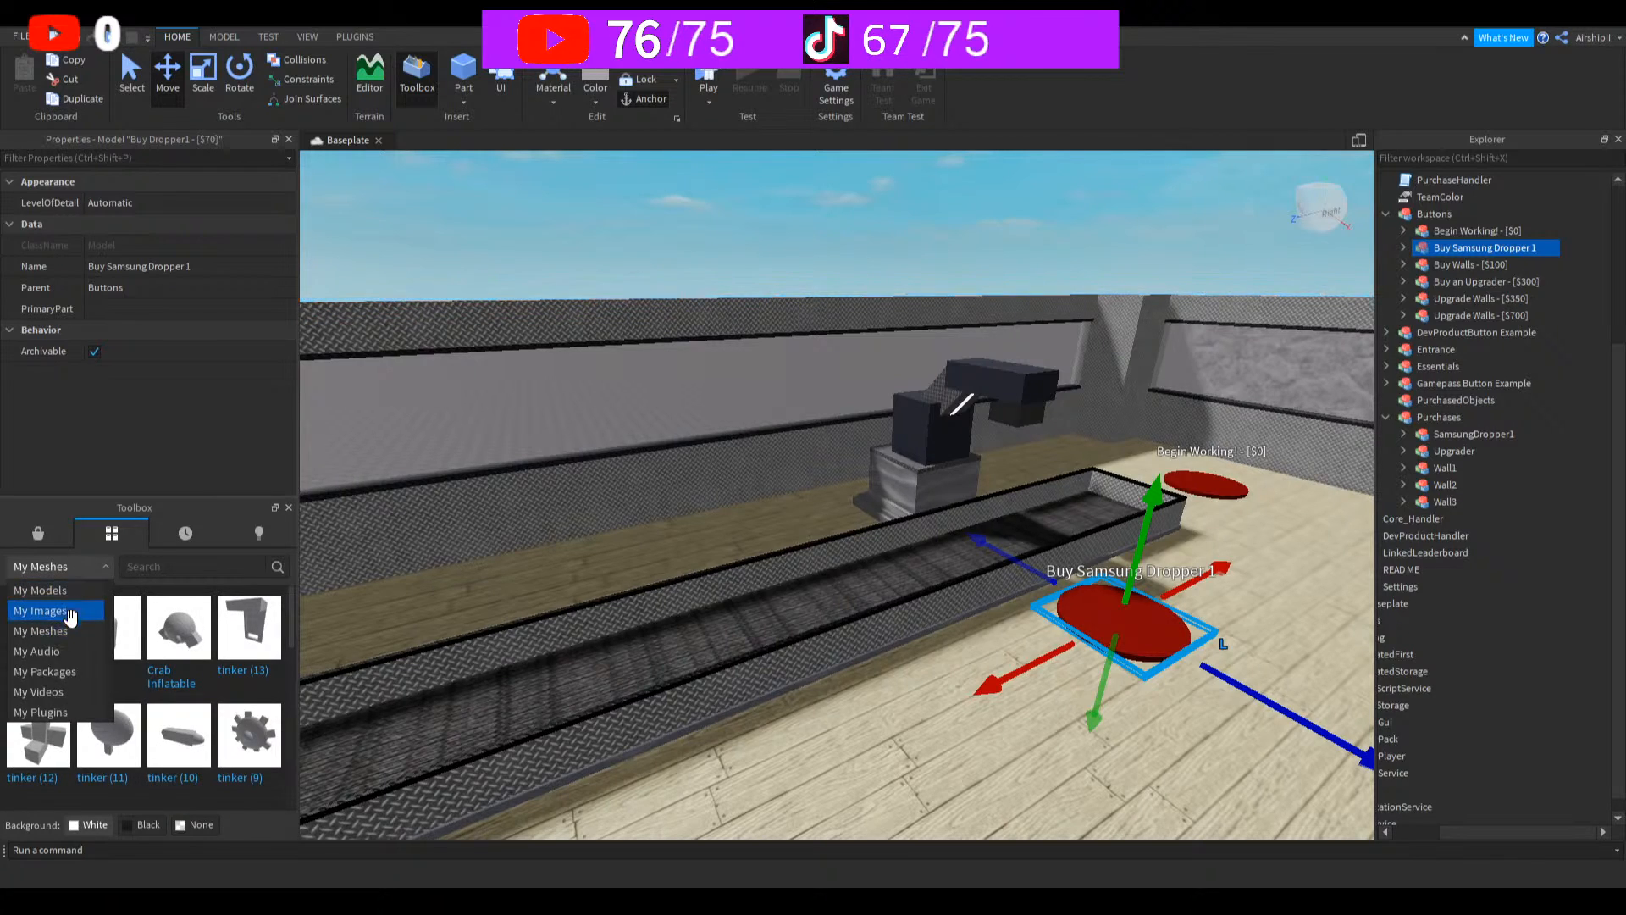
pyautogui.click(71, 630)
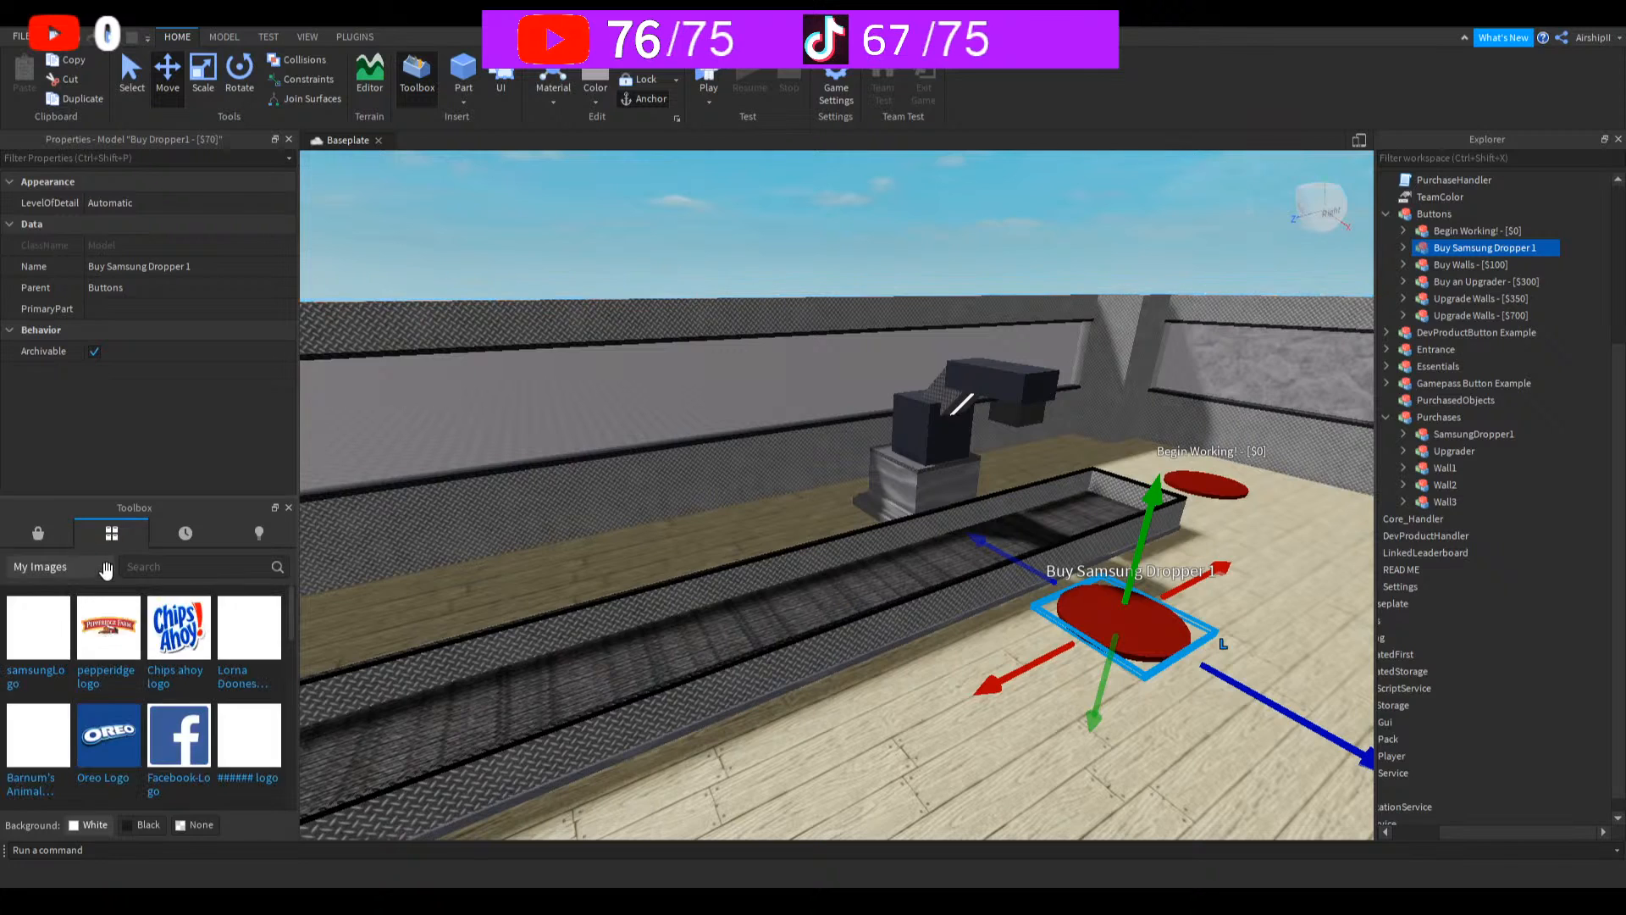
pyautogui.moveTo(31, 659); pyautogui.dragTo(1030, 384)
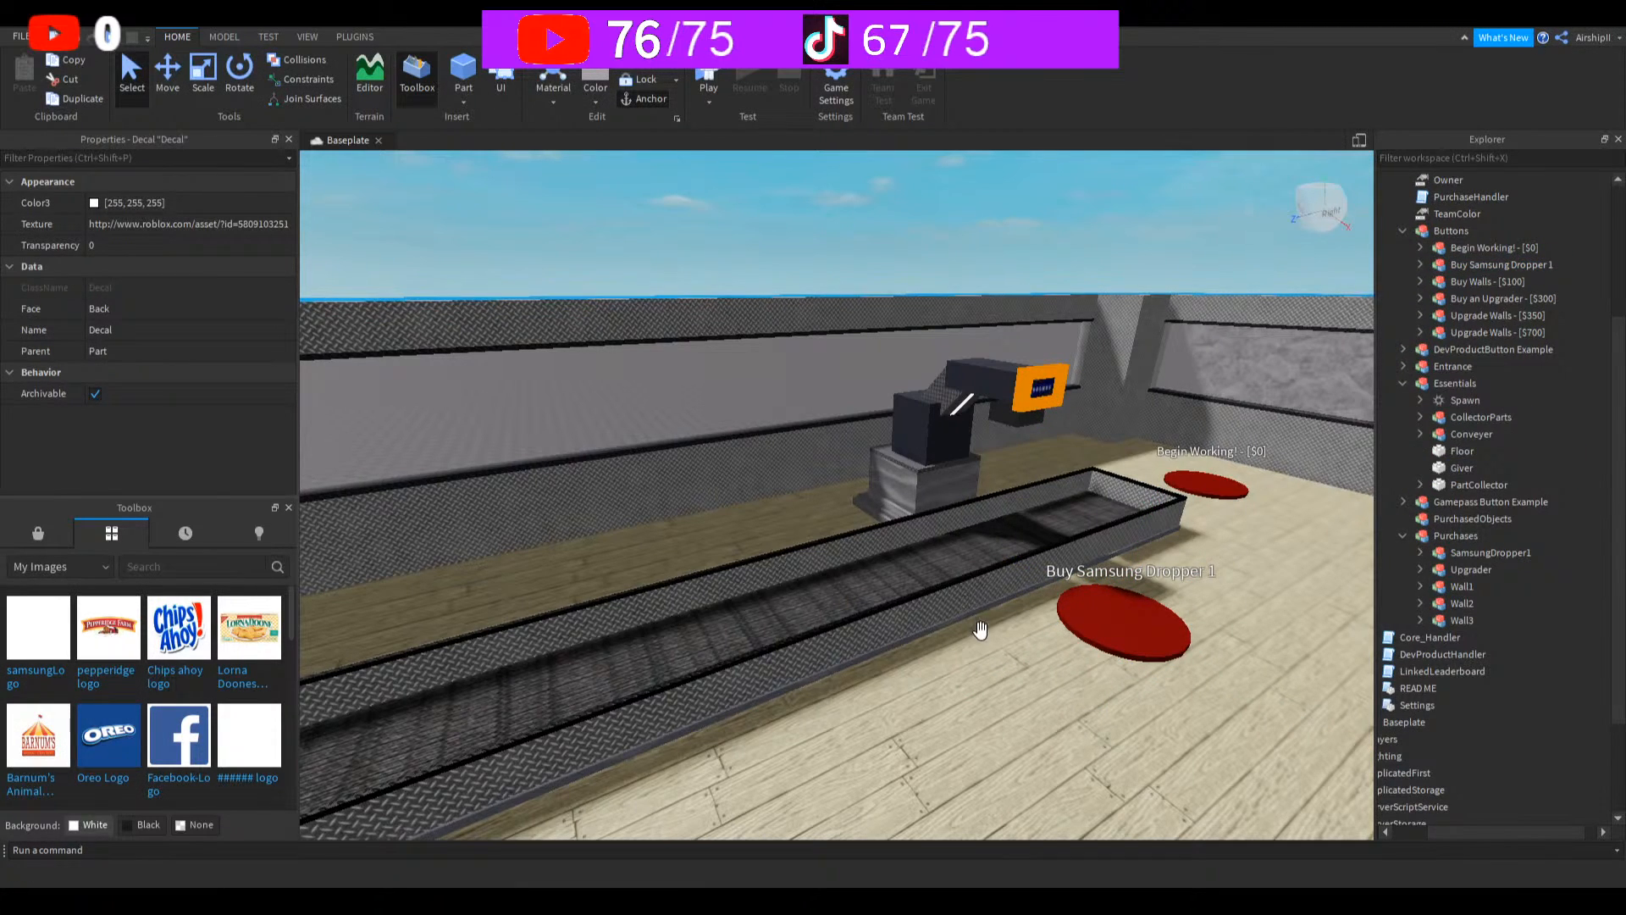
# Step: Turn the logo upright by setting the orientation of the DropperBase part that holds the decal to 0, 90, 0
pyautogui.press('f')
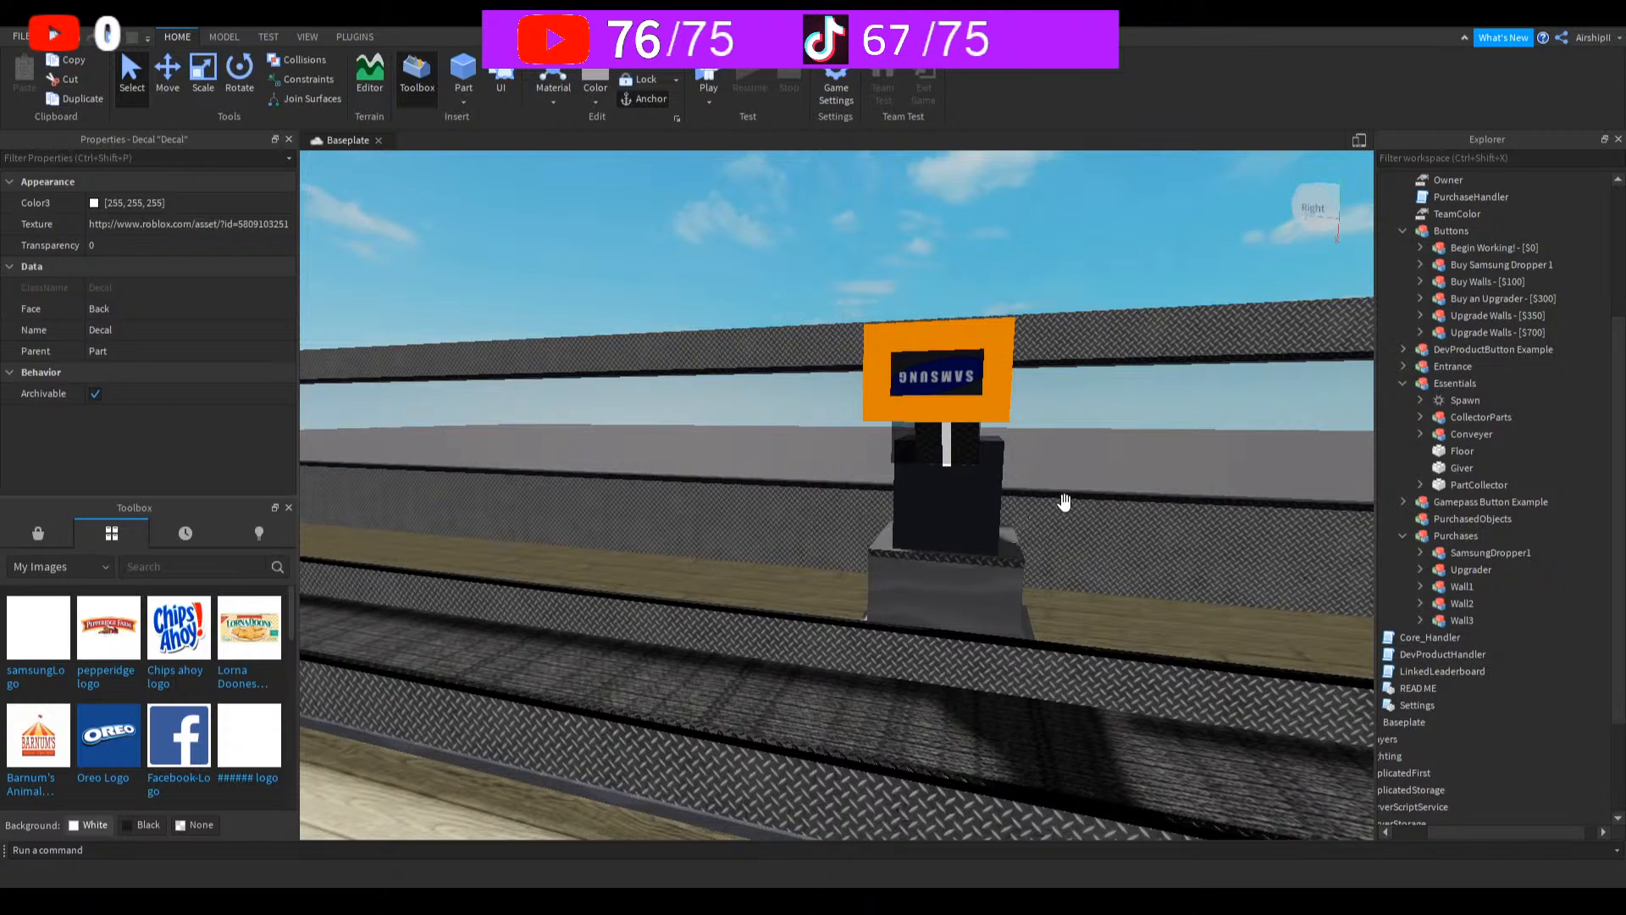
pyautogui.click(1422, 554)
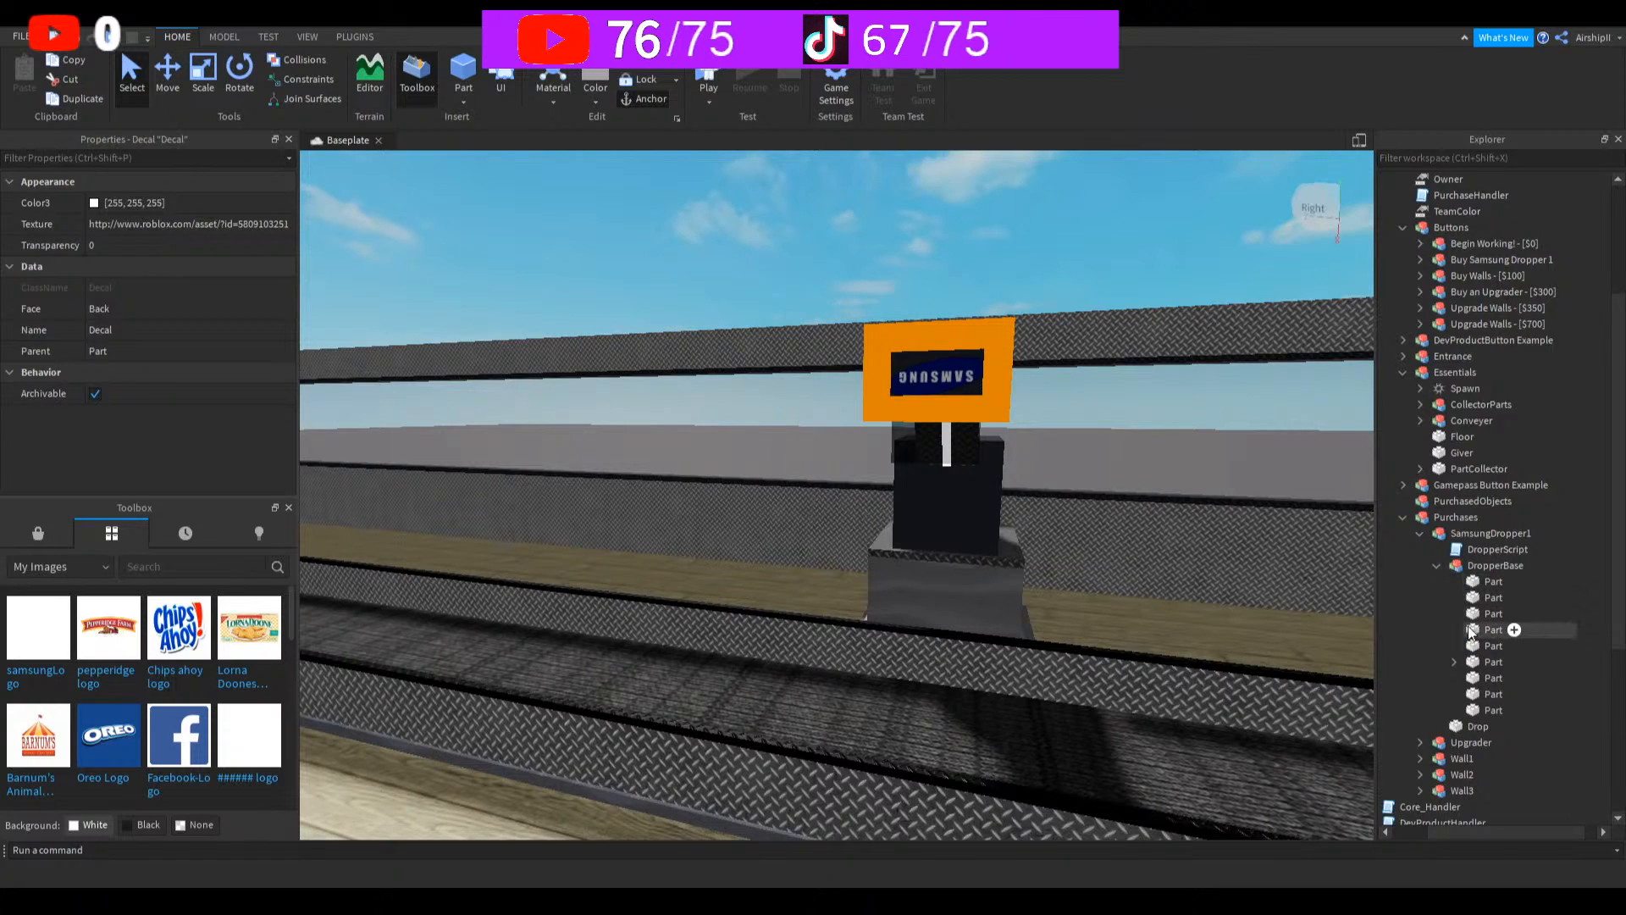
pyautogui.click(1455, 662)
pyautogui.click(1559, 663)
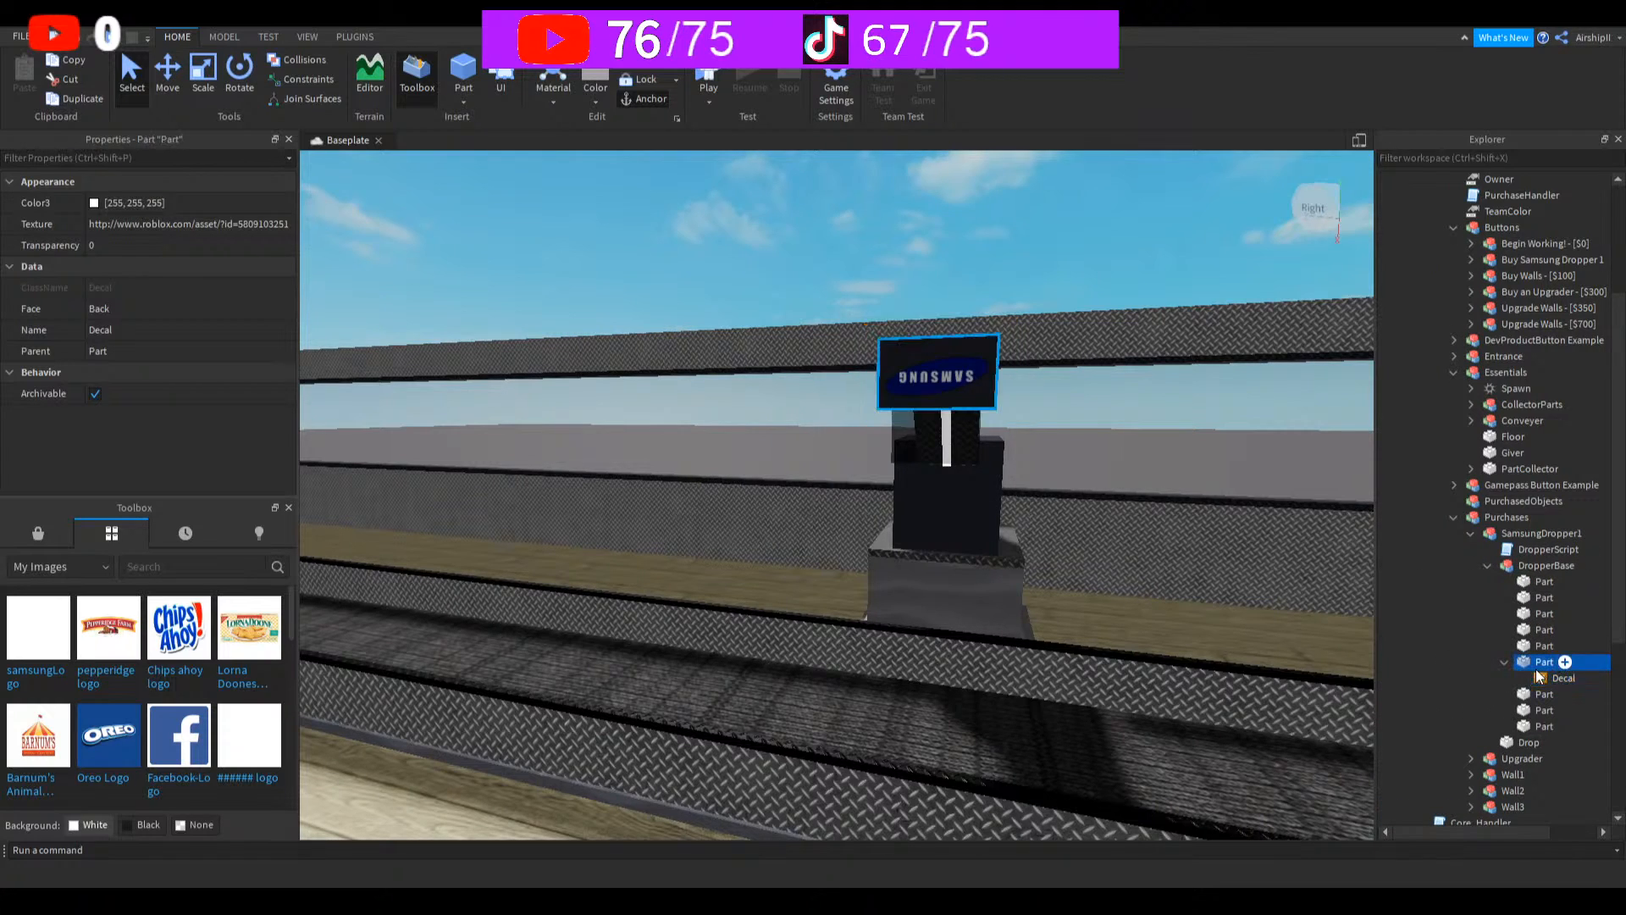
pyautogui.click(164, 441)
pyautogui.click(186, 438)
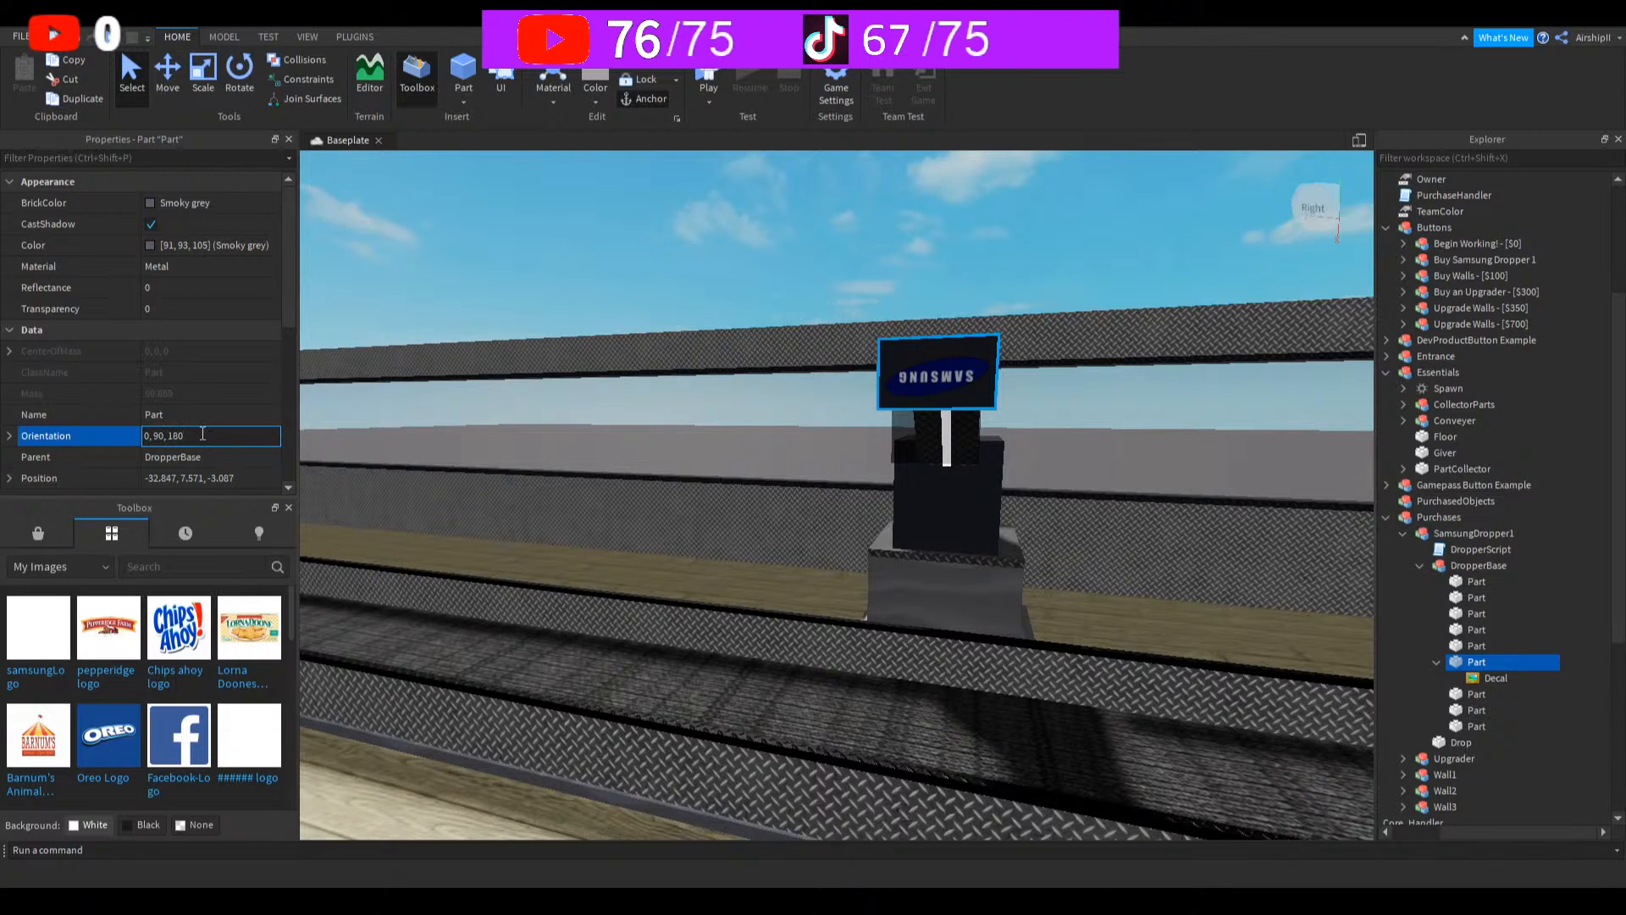
pyautogui.write('0')
pyautogui.press('Return')
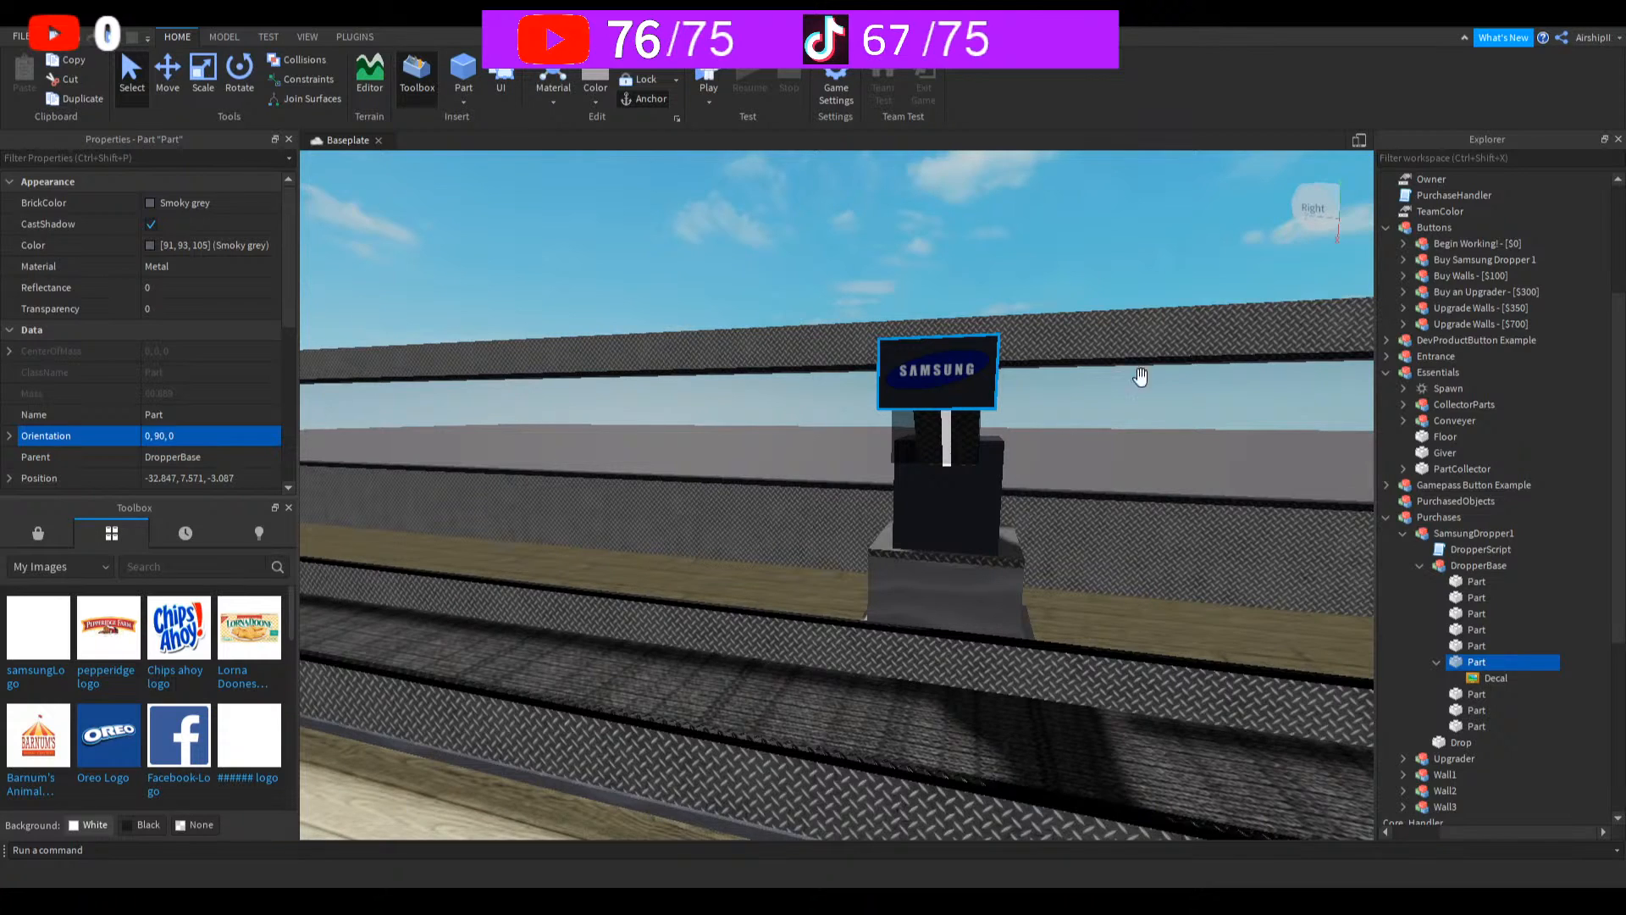
# Step: Collapse the DropperBase, Purchases and Essentials groups in the object hierarchy and view the whole conveyor line
pyautogui.click(1420, 564)
pyautogui.click(1386, 518)
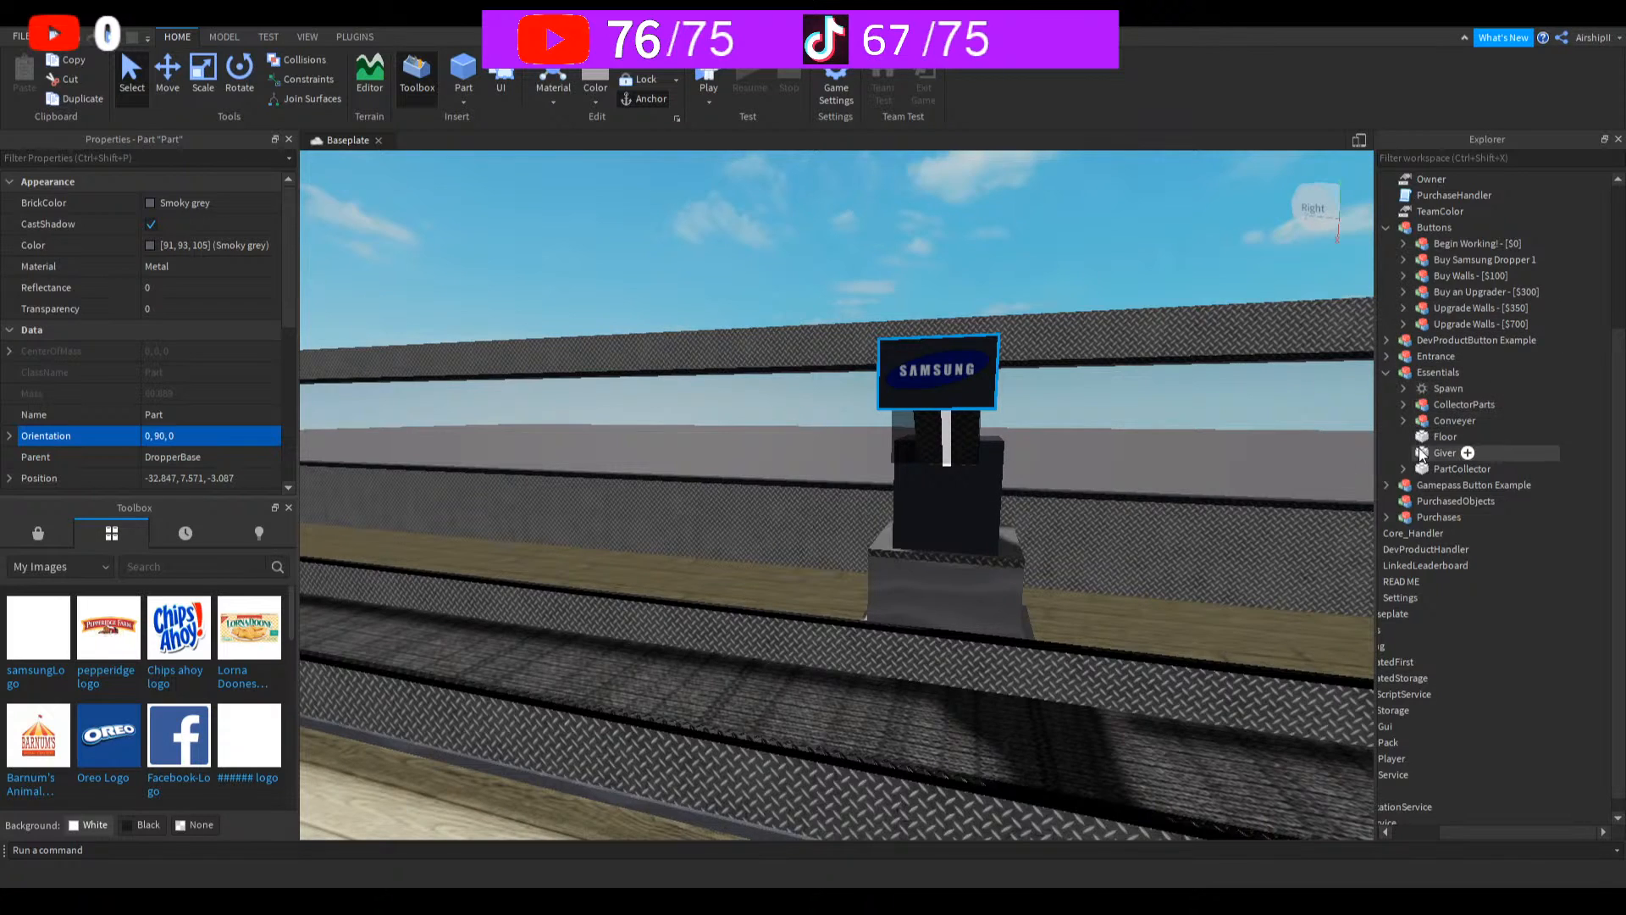
pyautogui.click(1389, 373)
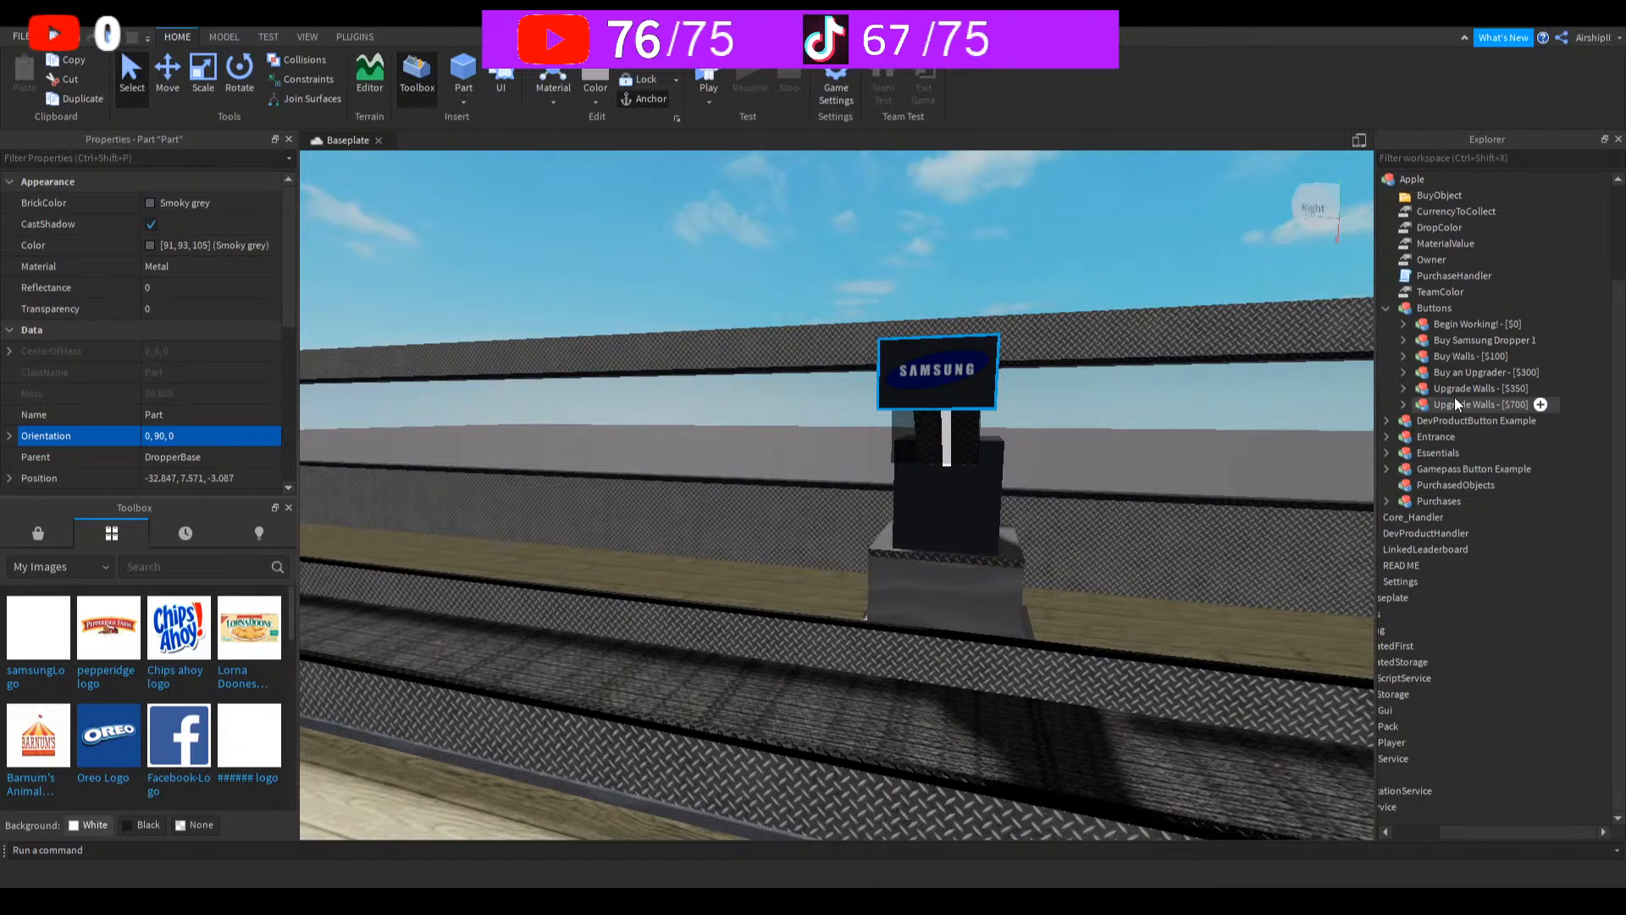
pyautogui.moveTo(1225, 551); pyautogui.dragTo(1187, 537, button='right')
pyautogui.scroll(-5, 1190, 518)
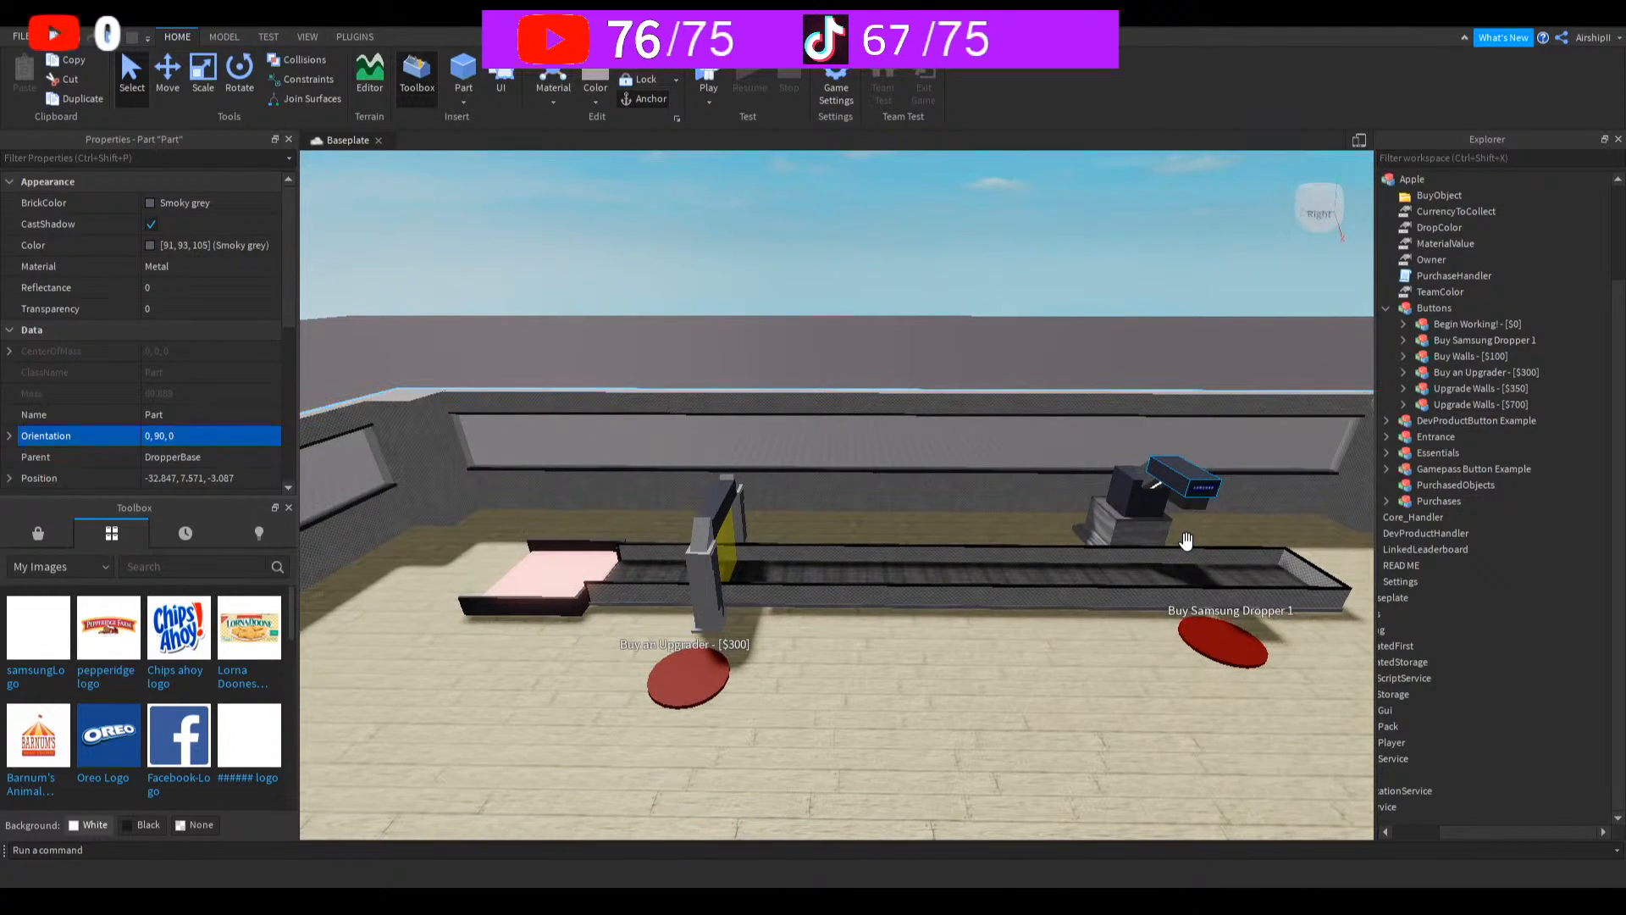
# Step: Delete the Dependency value from the Buy Samsung Dropper 1 button
pyautogui.moveTo(1082, 530); pyautogui.dragTo(1078, 529, button='right')
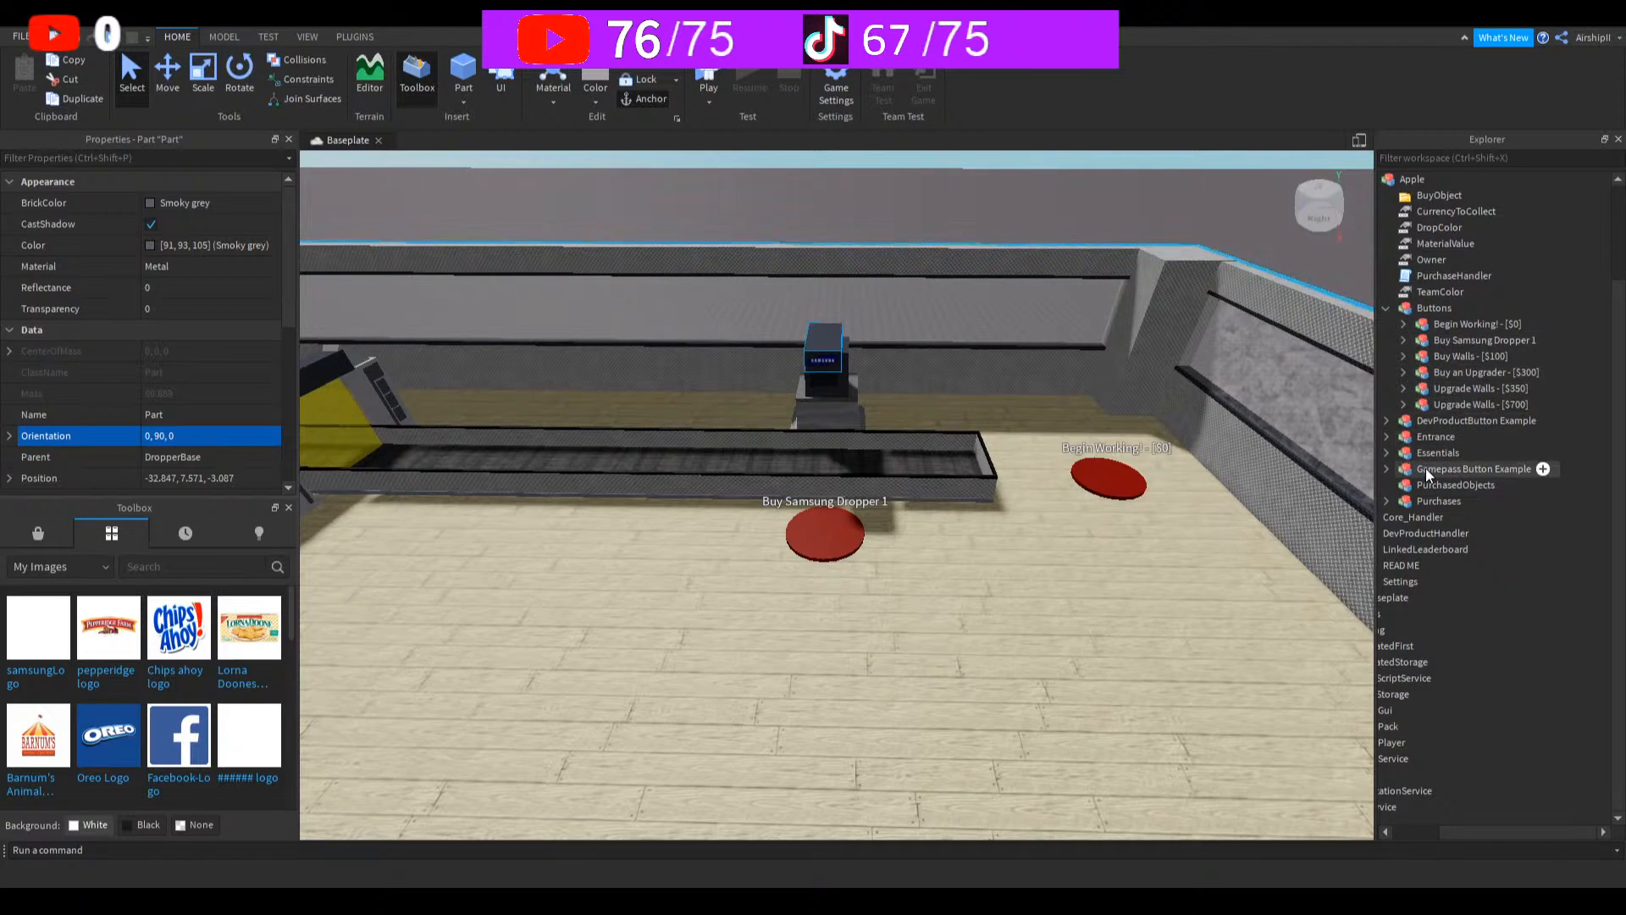
pyautogui.click(1466, 340)
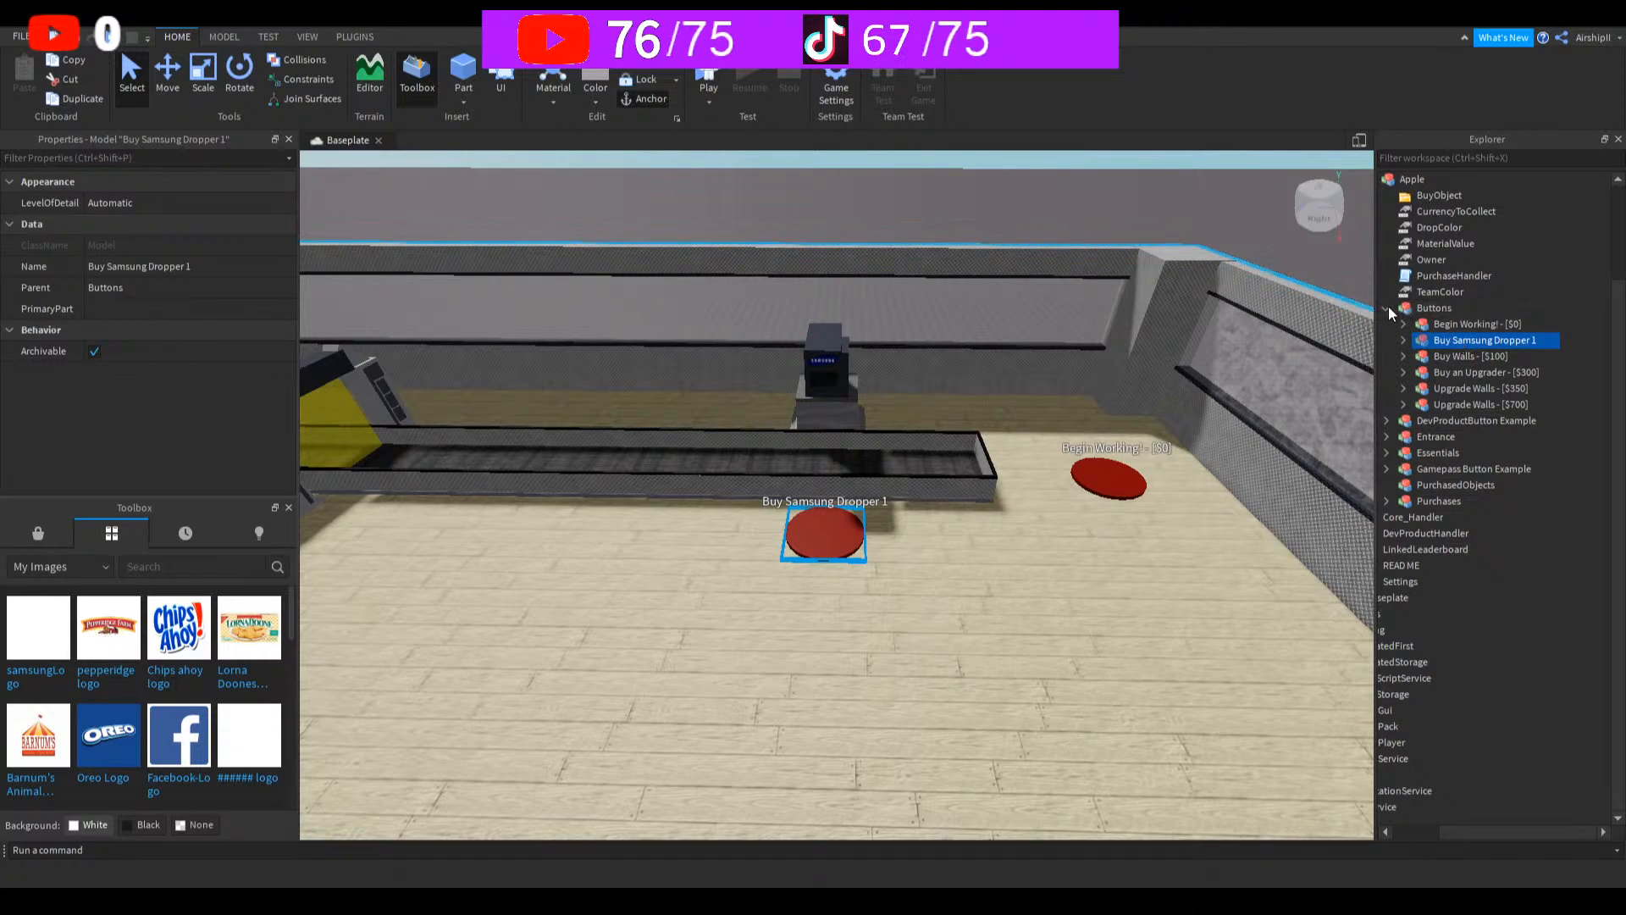
pyautogui.click(1404, 340)
pyautogui.click(1478, 356)
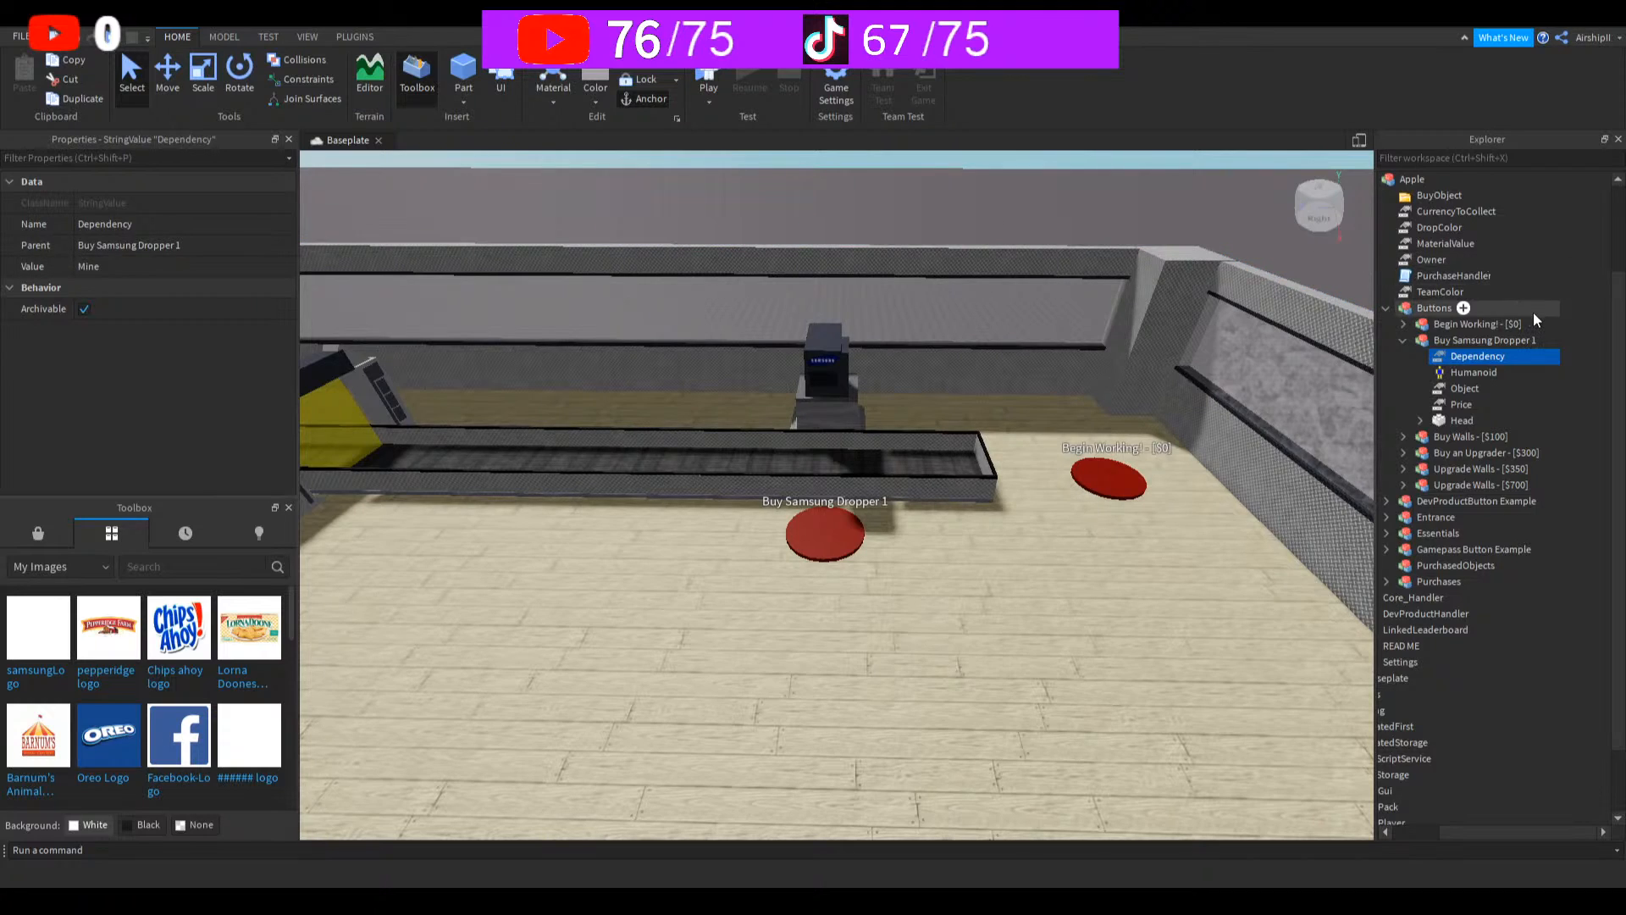
pyautogui.press('Delete')
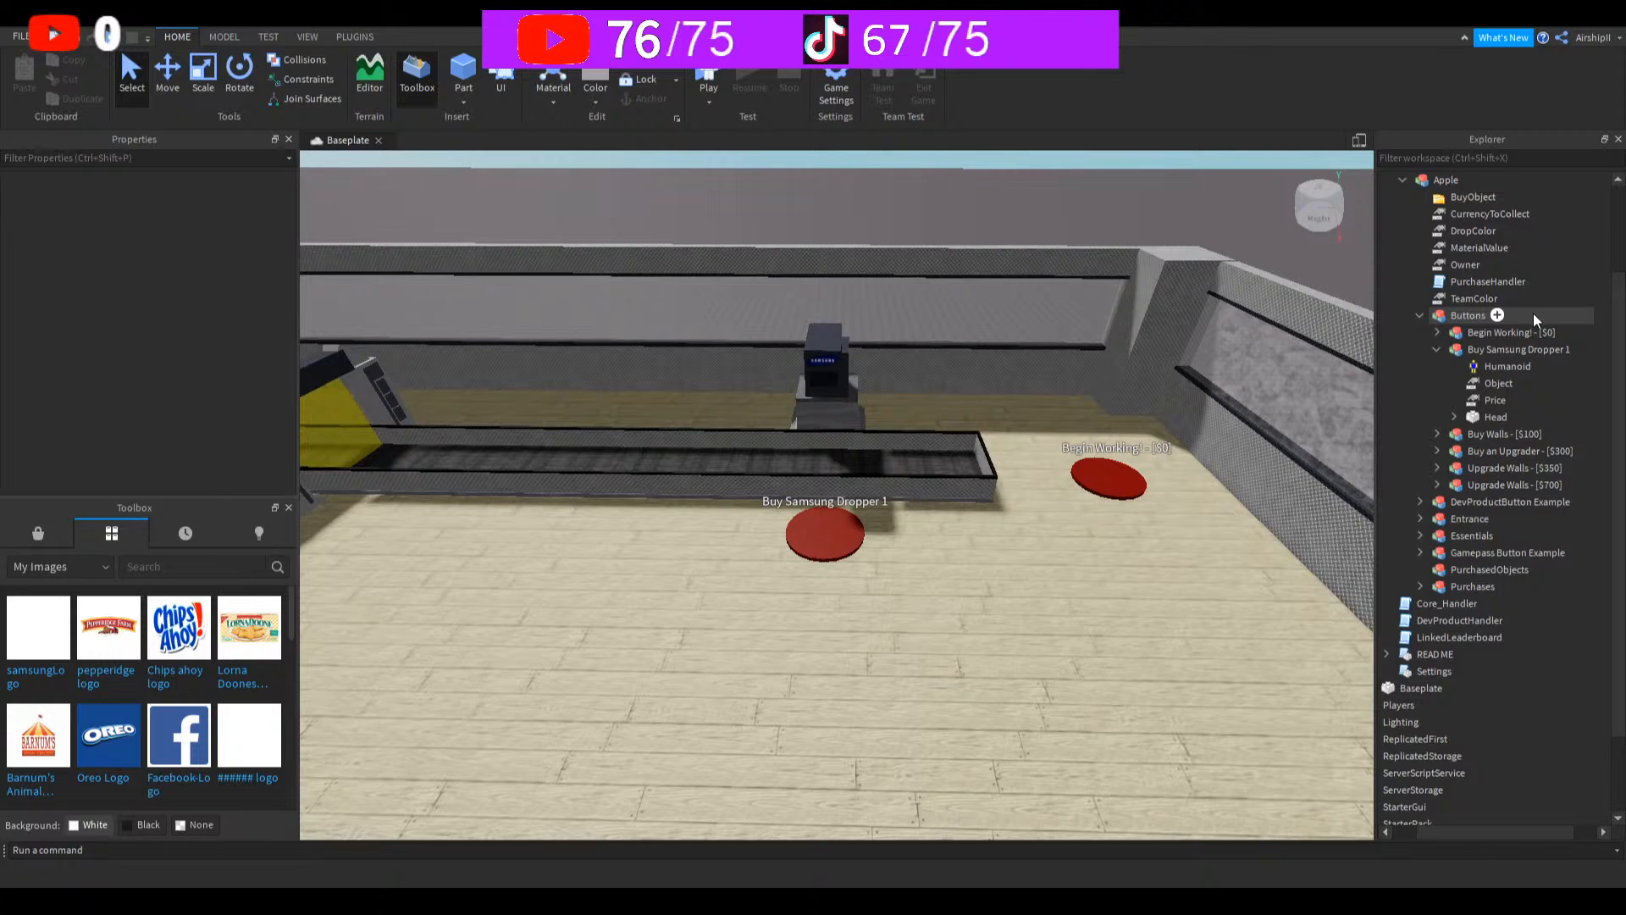
# Step: Expand the Purchases group and view the Upgrader and the Samsung dropper along the conveyor
pyautogui.click(1423, 589)
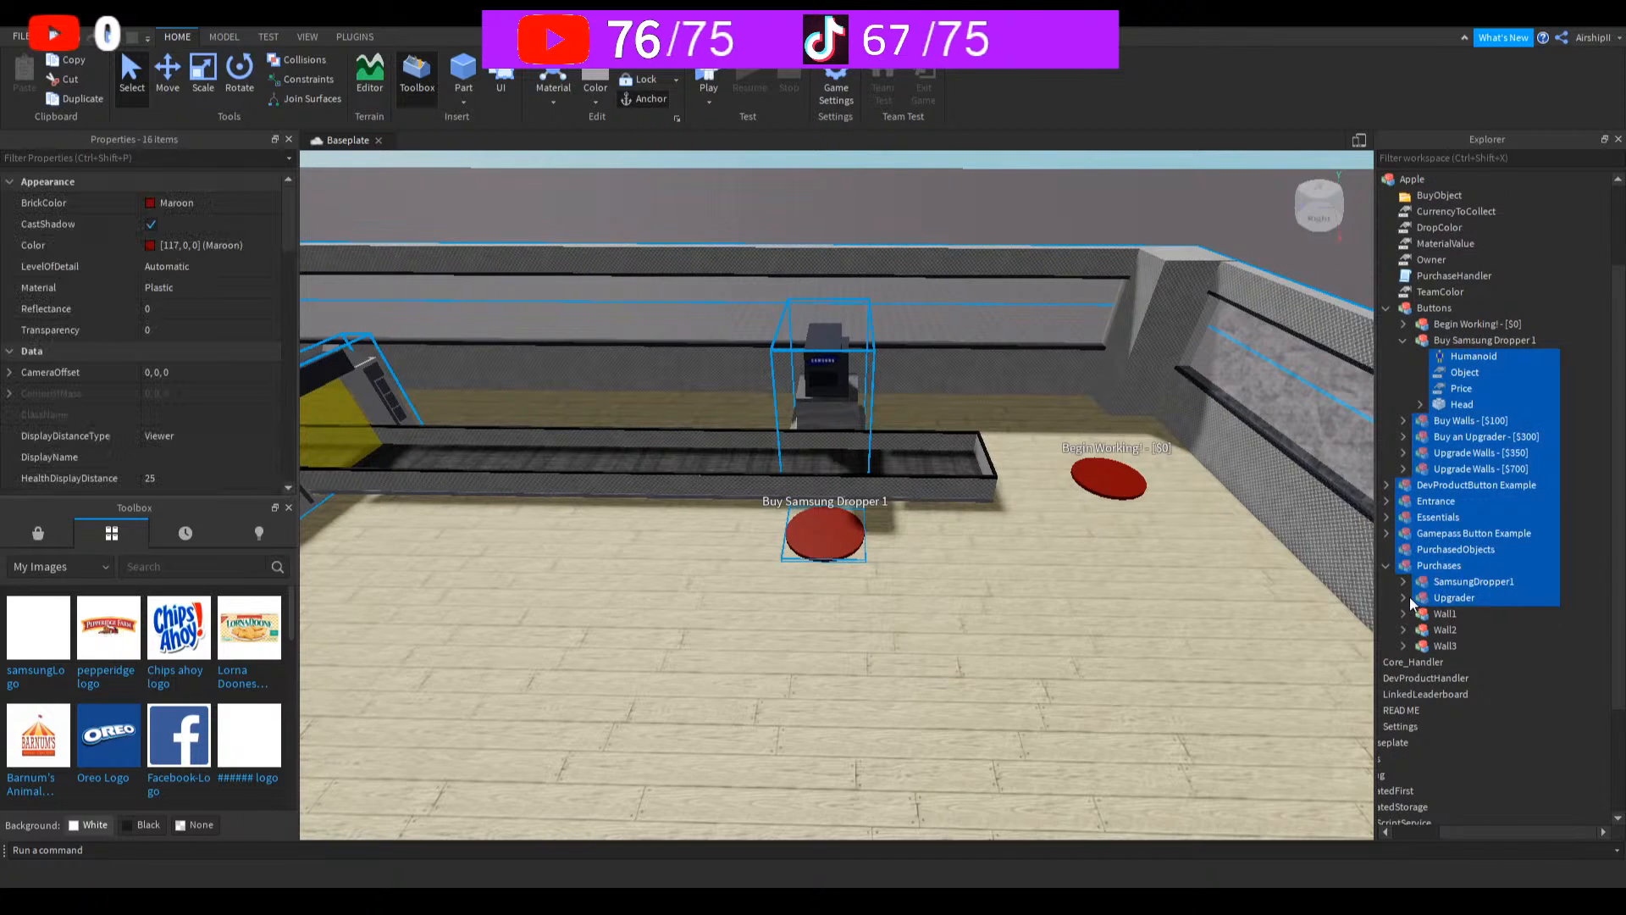
pyautogui.click(1405, 598)
pyautogui.click(1425, 597)
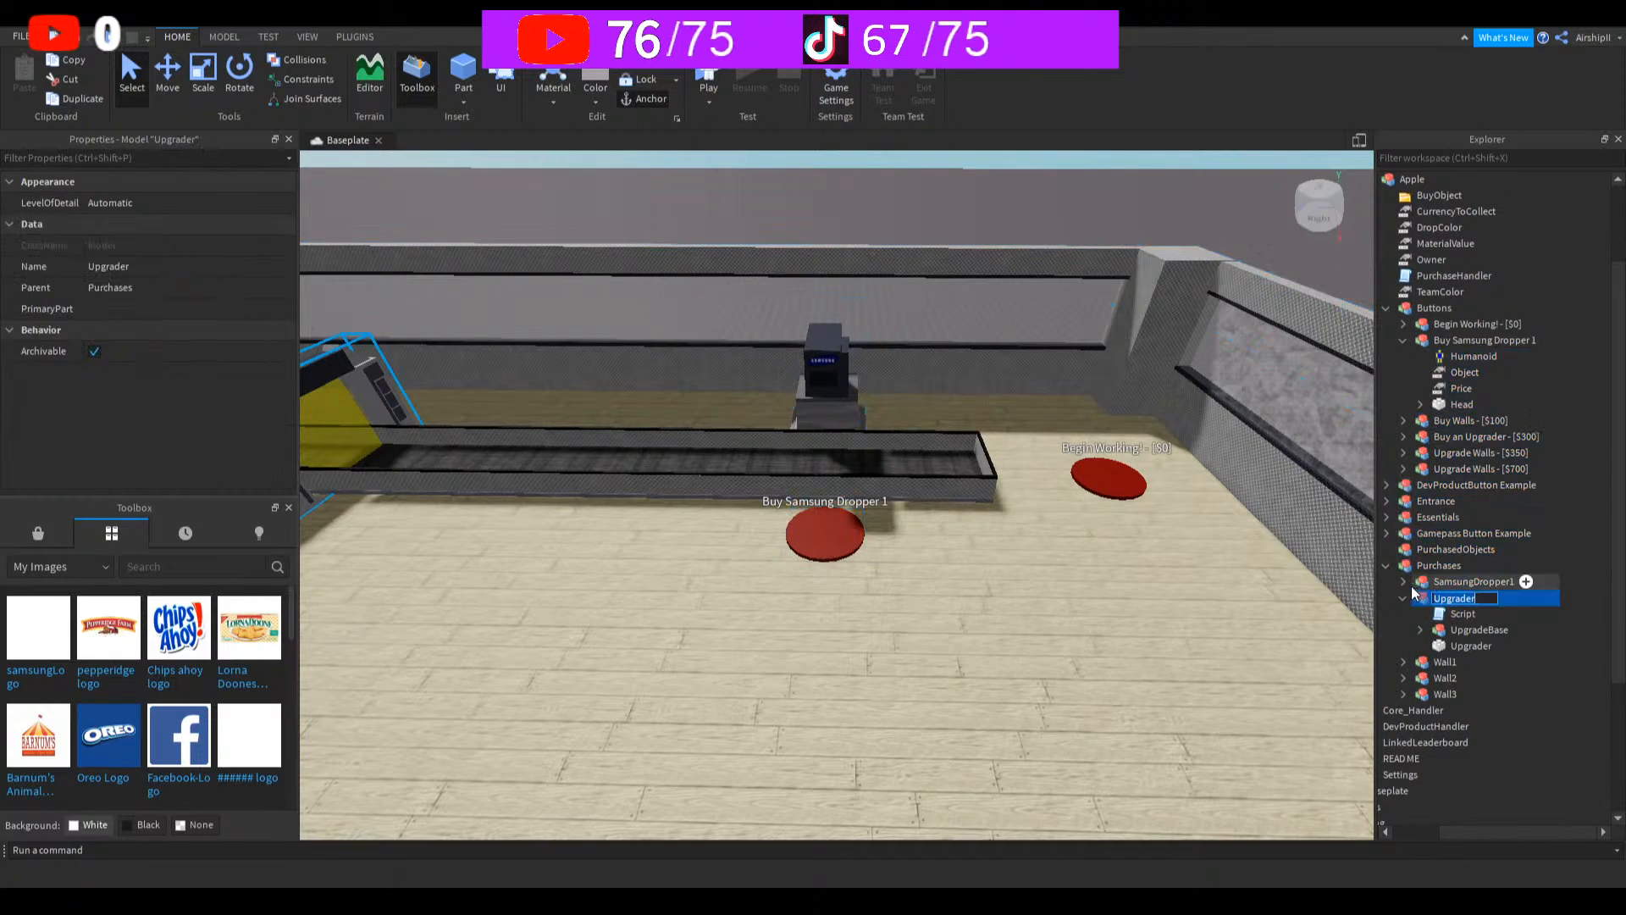
pyautogui.click(1404, 597)
pyautogui.press('f')
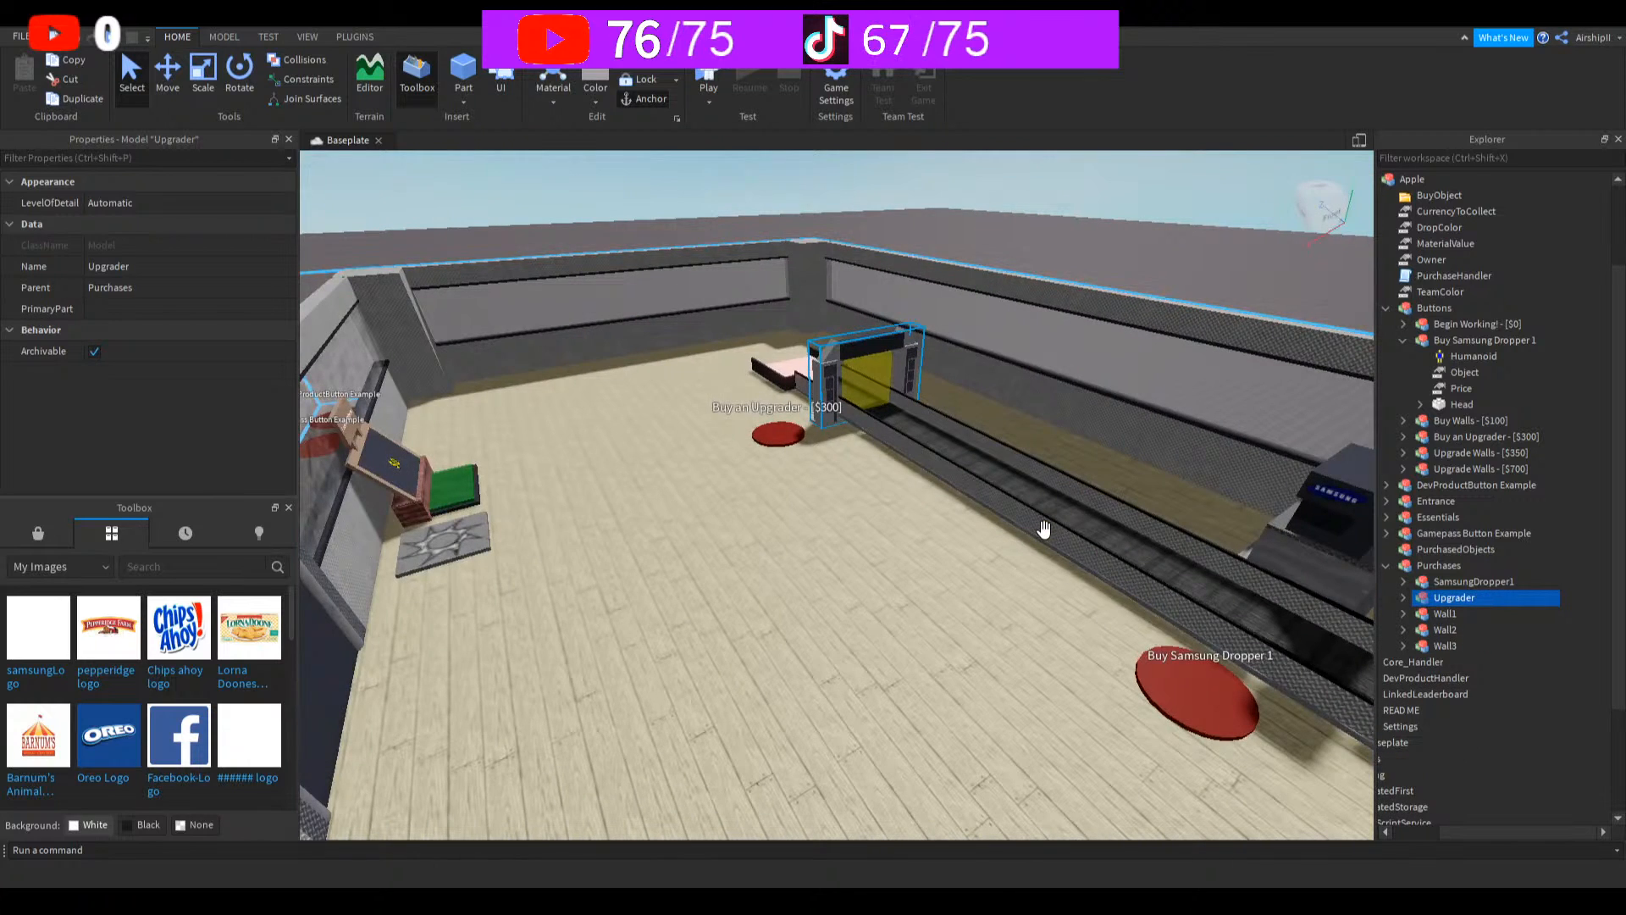
pyautogui.moveTo(1044, 530); pyautogui.dragTo(1042, 530, button='right')
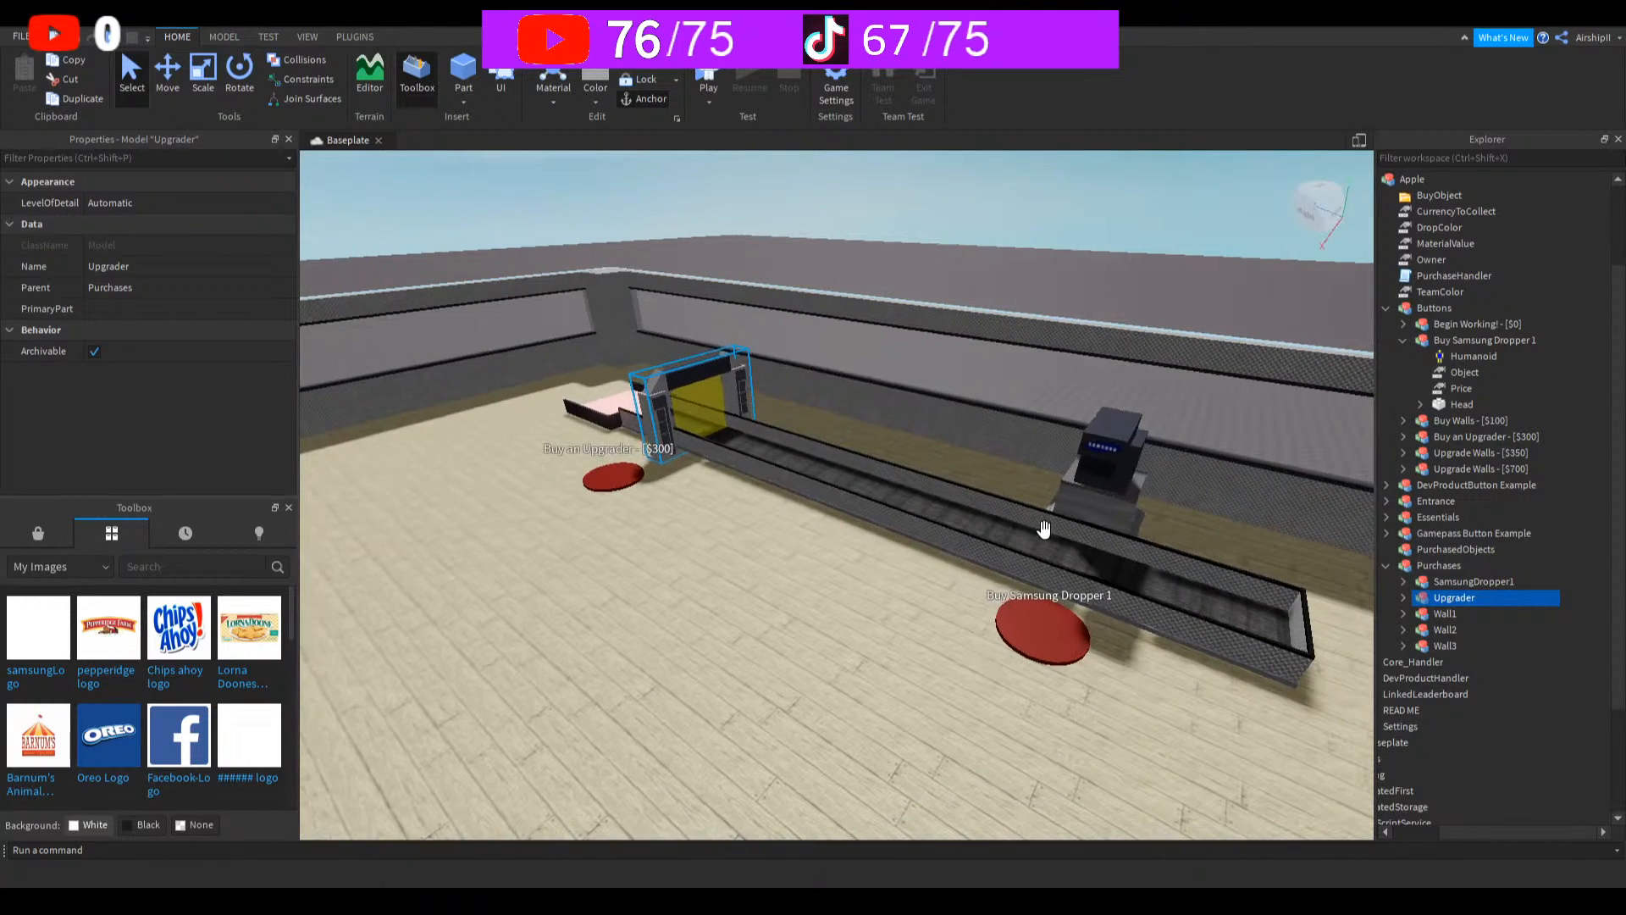
# Step: Set the Price value of the Buy Samsung Dropper 1 button to 0
pyautogui.click(1461, 388)
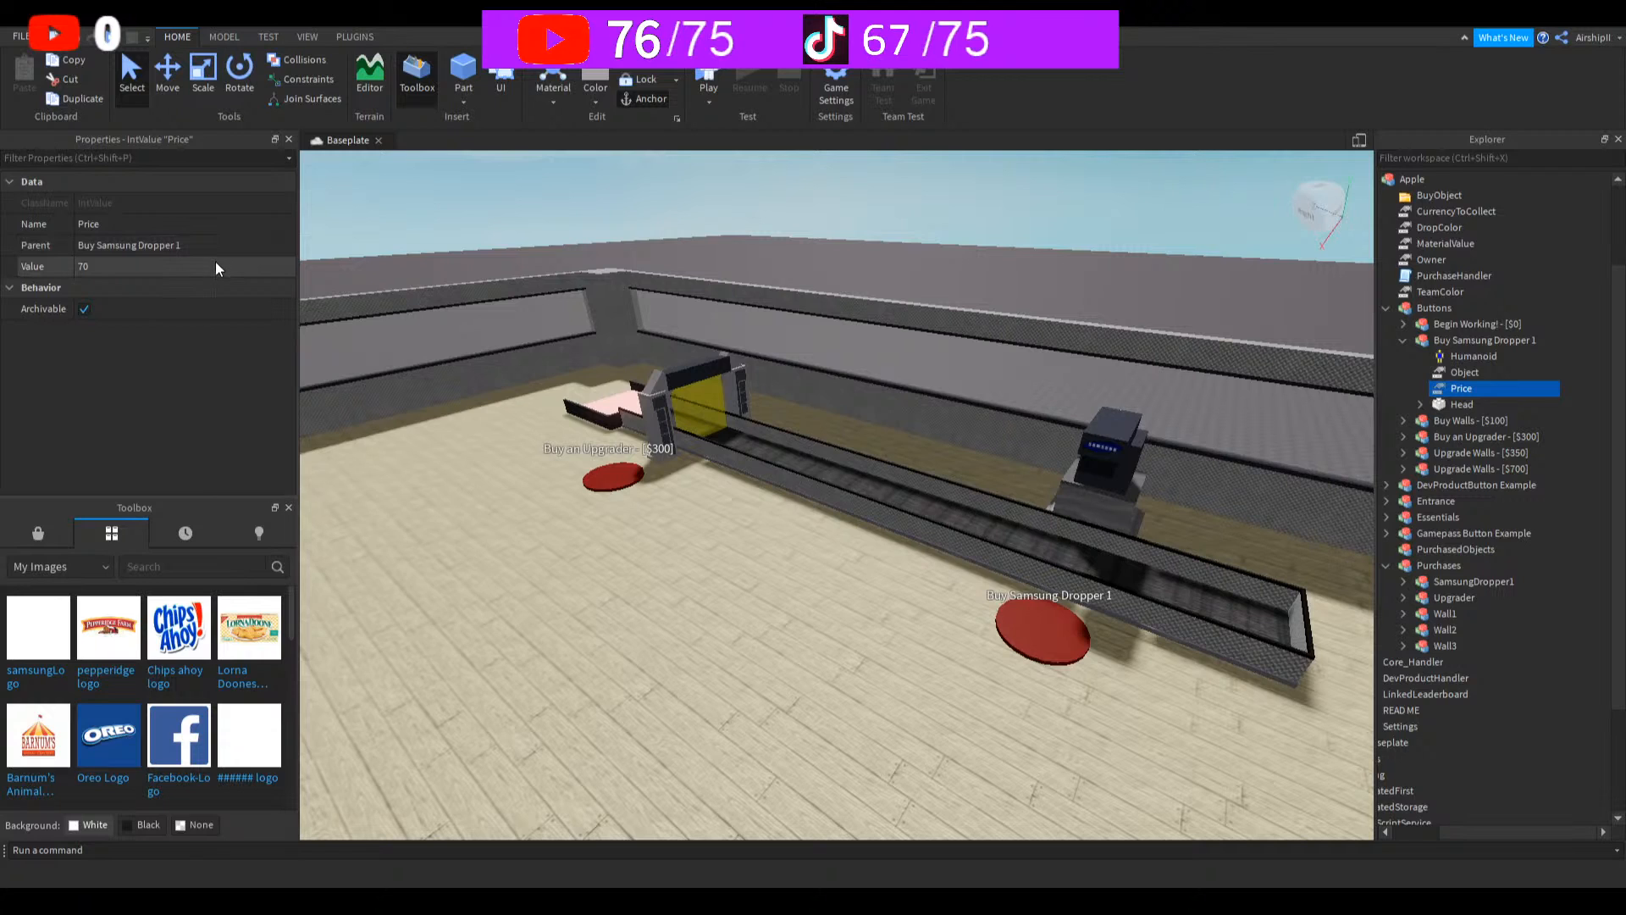
pyautogui.click(216, 264)
pyautogui.write('0')
pyautogui.press('Return')
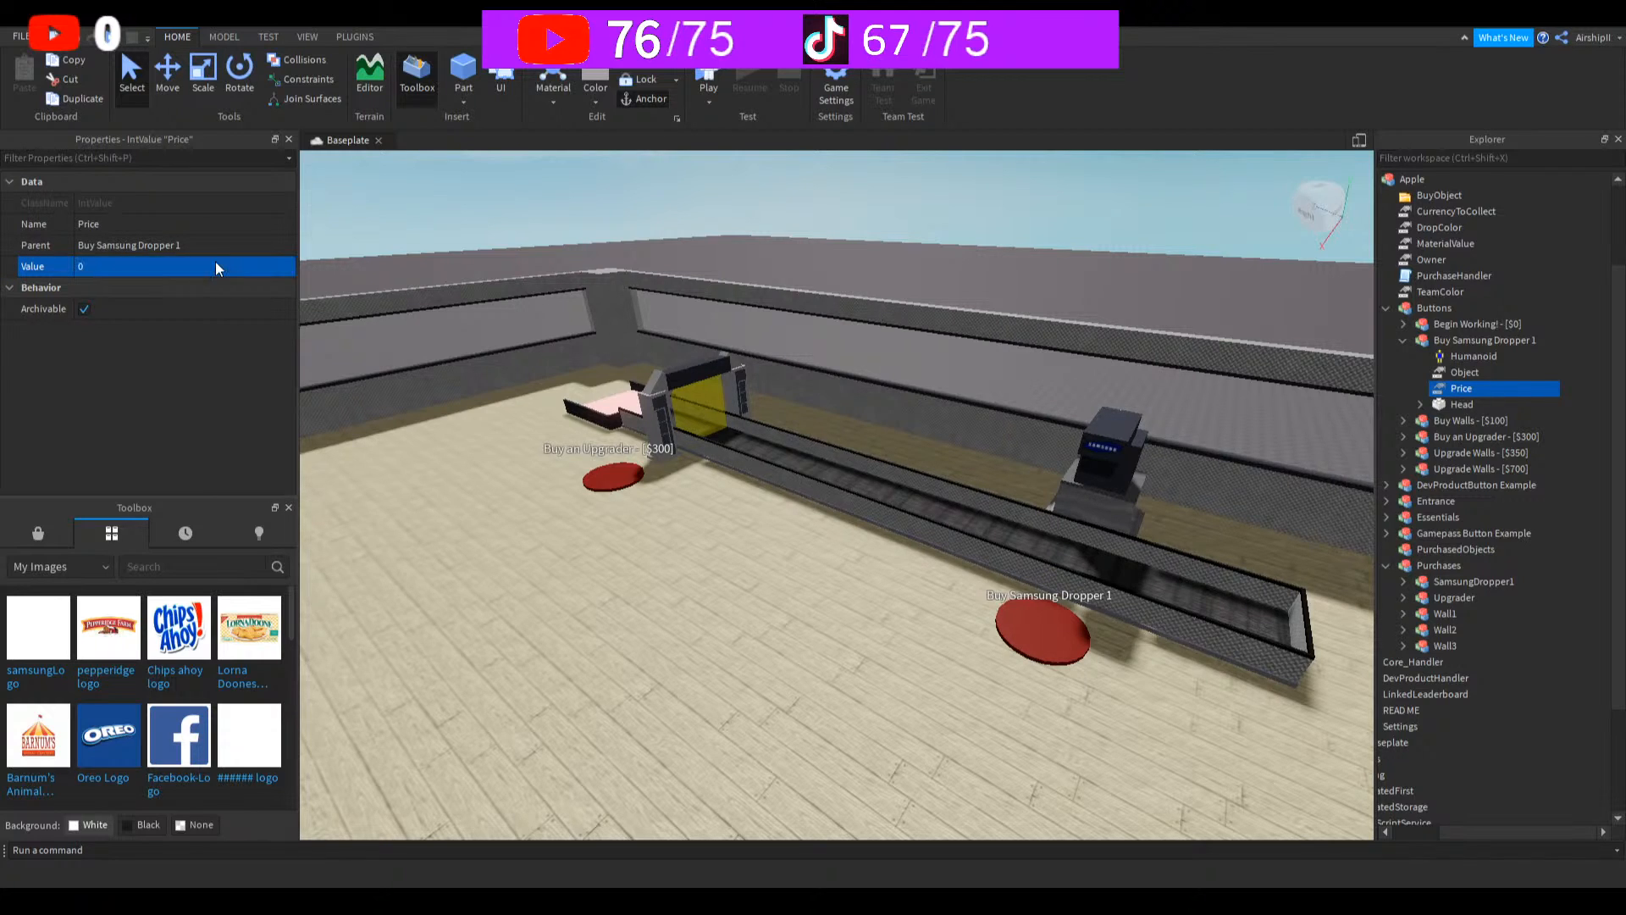
# Step: Set the Object value of the Buy Samsung Dropper 1 button to SamsungDropper1, then check its Price value
pyautogui.click(1464, 371)
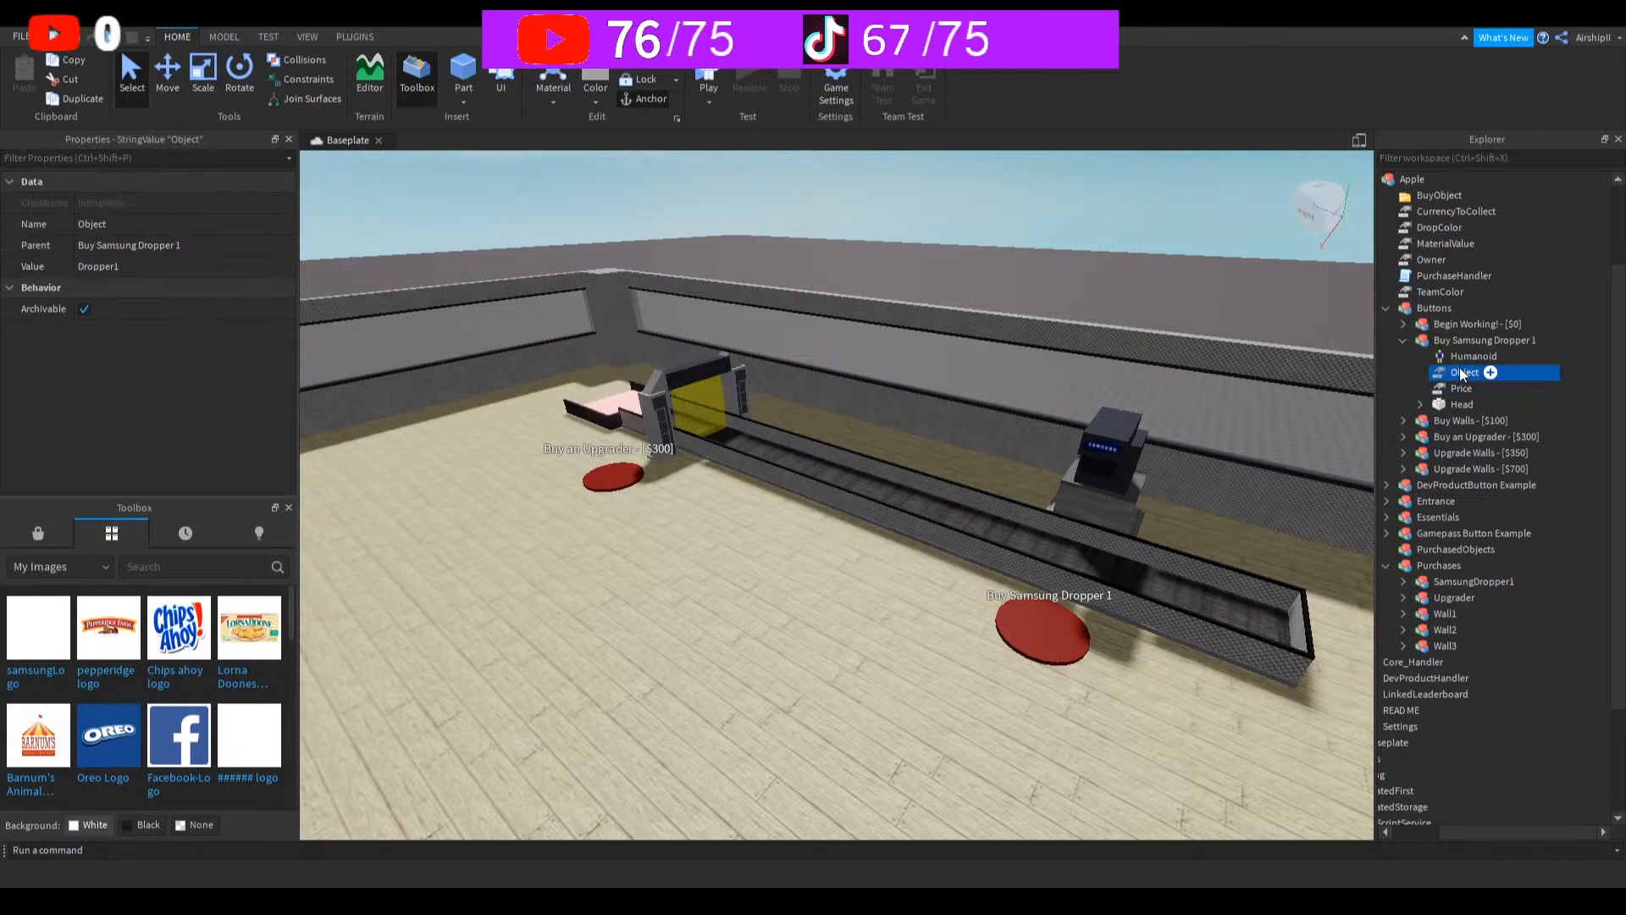
pyautogui.click(124, 266)
pyautogui.write('samsun')
pyautogui.press('BackSpace')
pyautogui.press('BackSpace')
pyautogui.press('BackSpace')
pyautogui.press('BackSpace')
pyautogui.press('BackSpace')
pyautogui.write('SamsungDropper1')
pyautogui.press('Return')
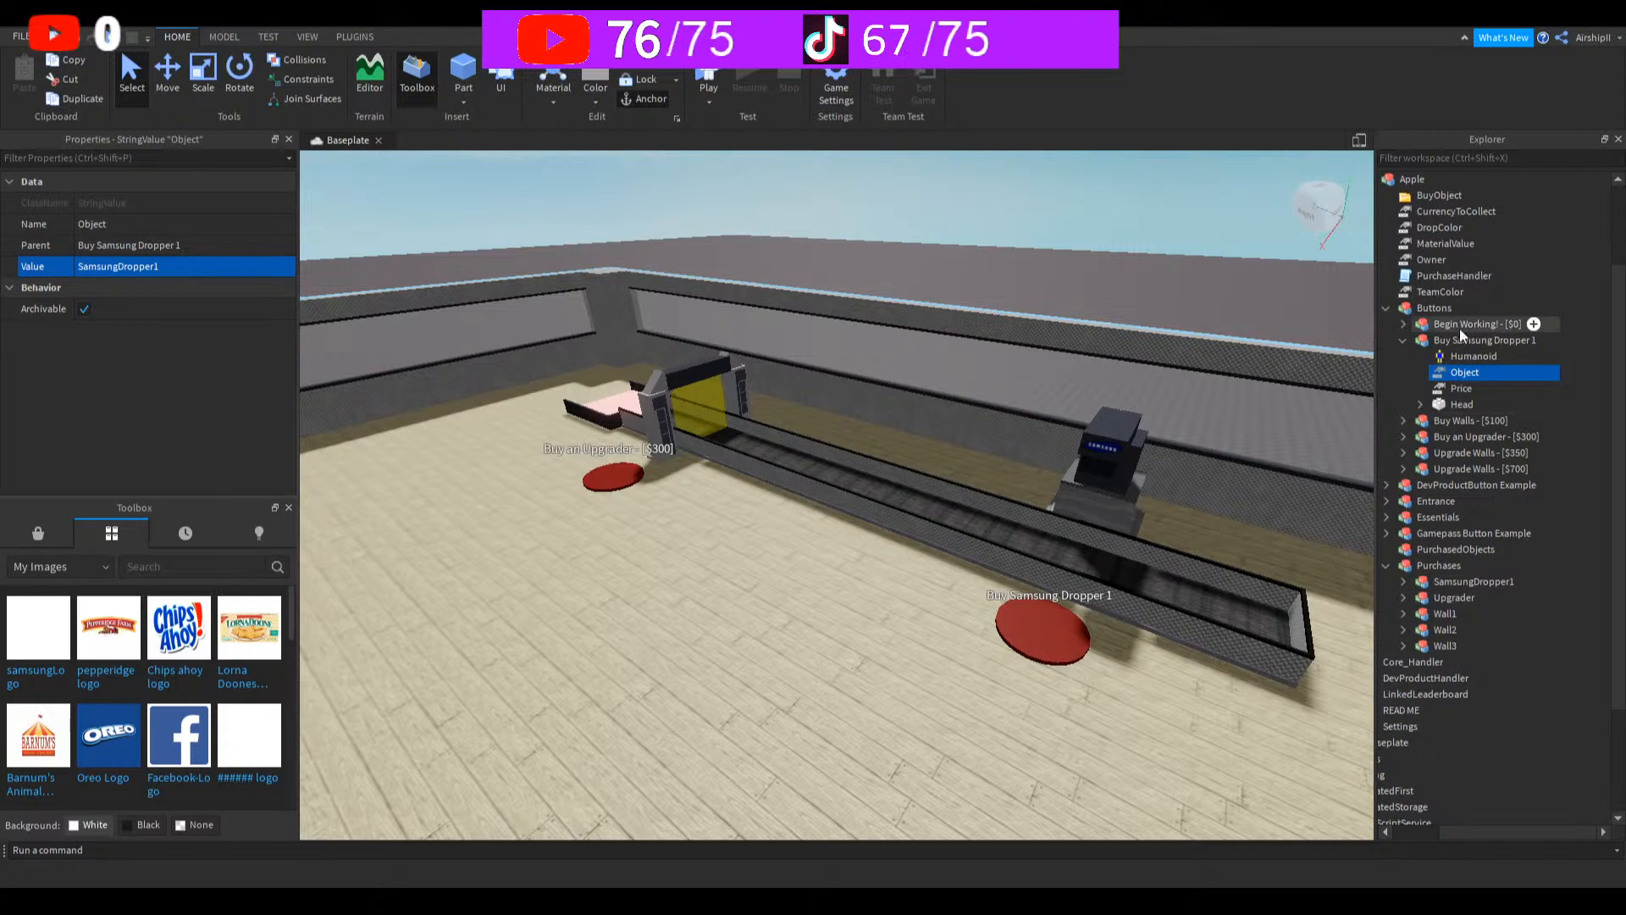
pyautogui.click(1404, 340)
pyautogui.click(1404, 339)
pyautogui.click(1433, 389)
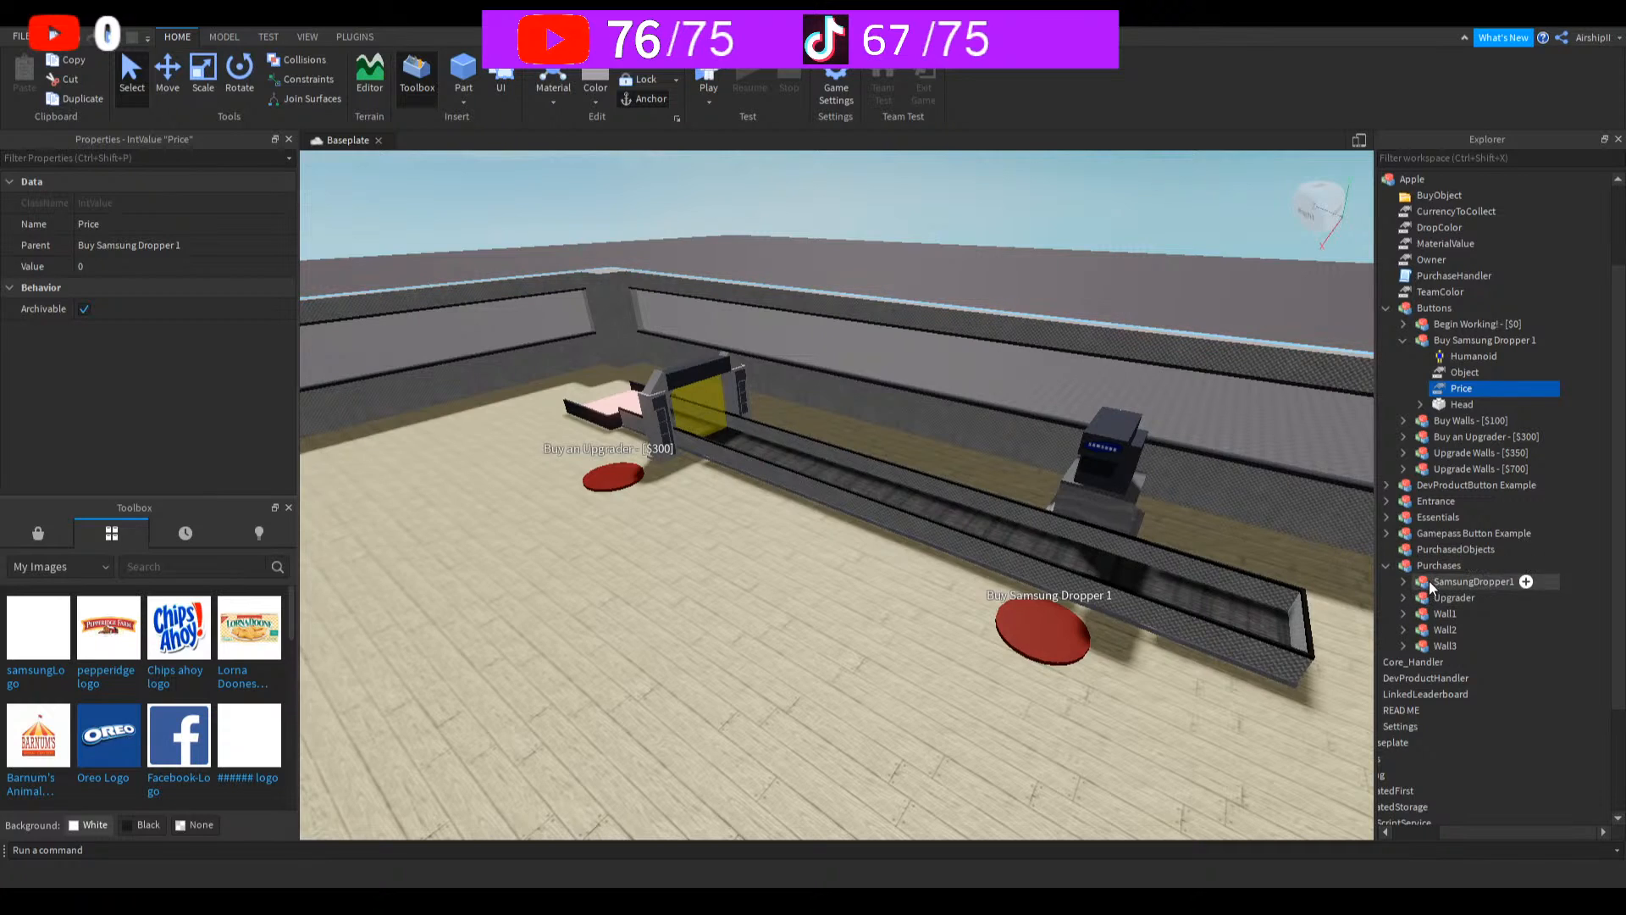
# Step: Duplicate SamsungDropper1, move the copy along the conveyor towards the upgrader and rename it SamsungDropper2
pyautogui.click(1474, 581)
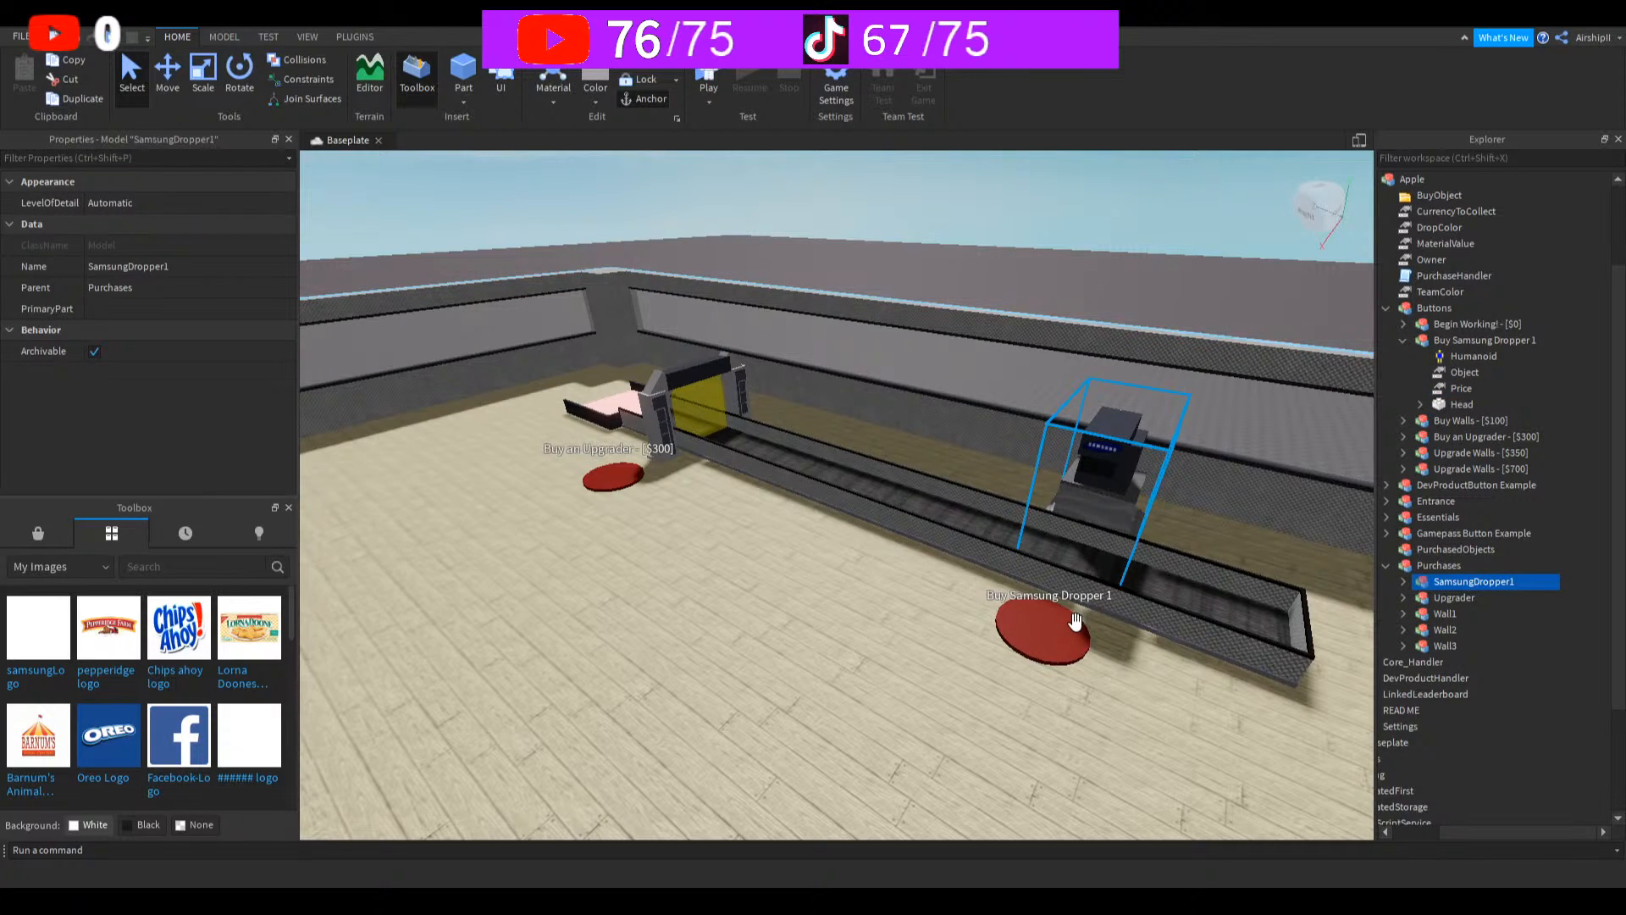
pyautogui.hotkey('ctrl', 'd')
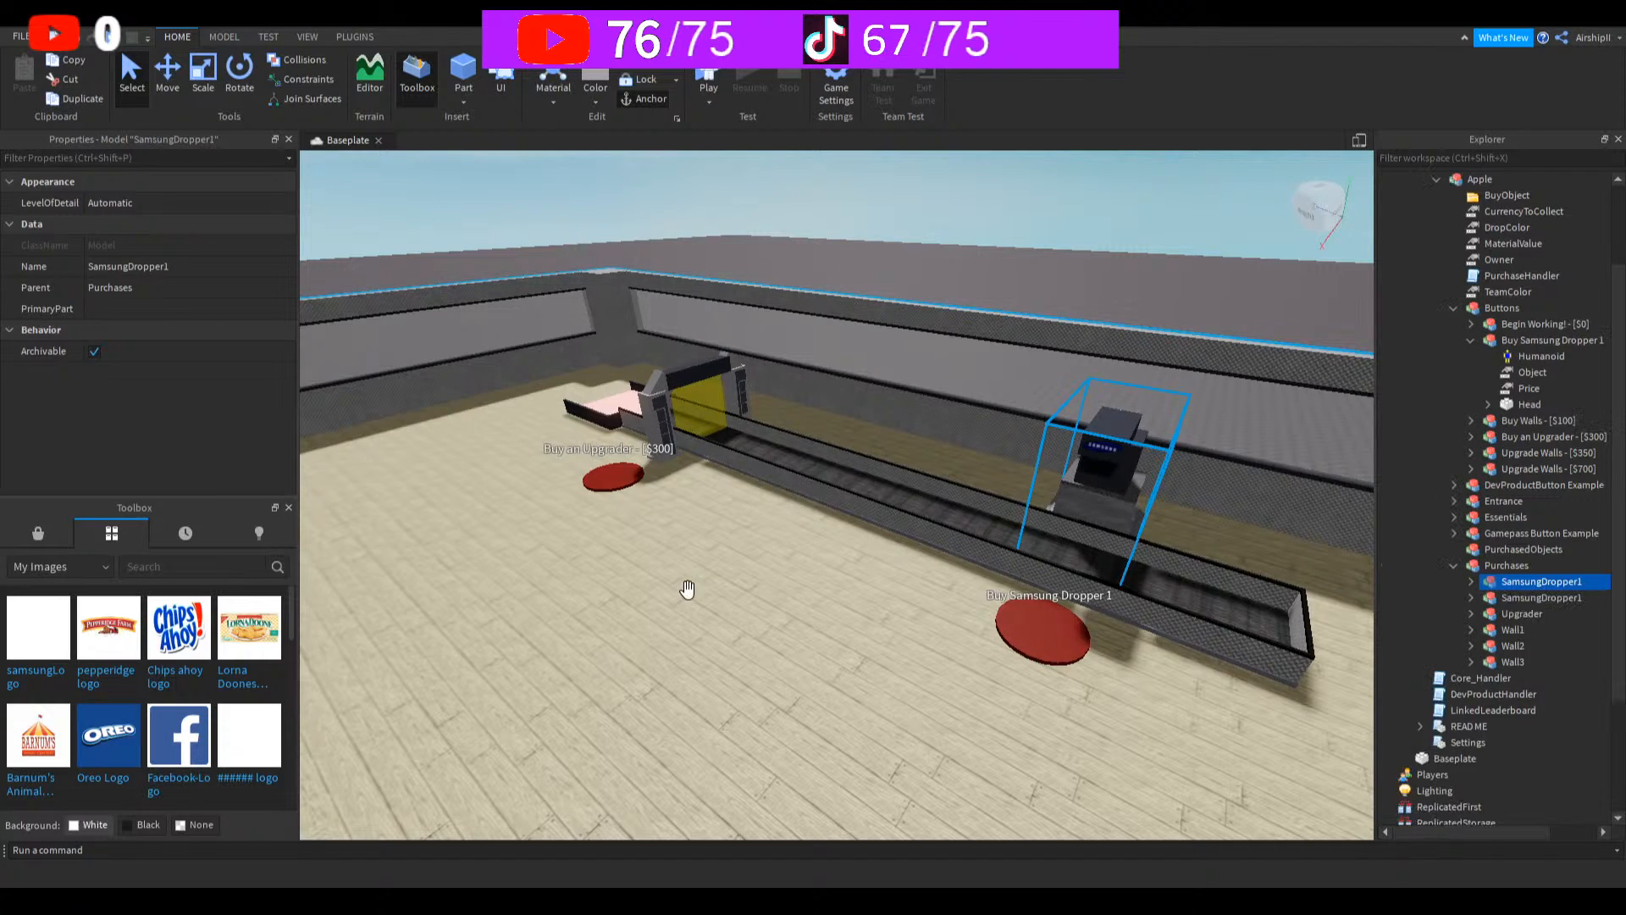
pyautogui.click(182, 78)
pyautogui.moveTo(1304, 447); pyautogui.dragTo(1135, 489)
pyautogui.click(1503, 581)
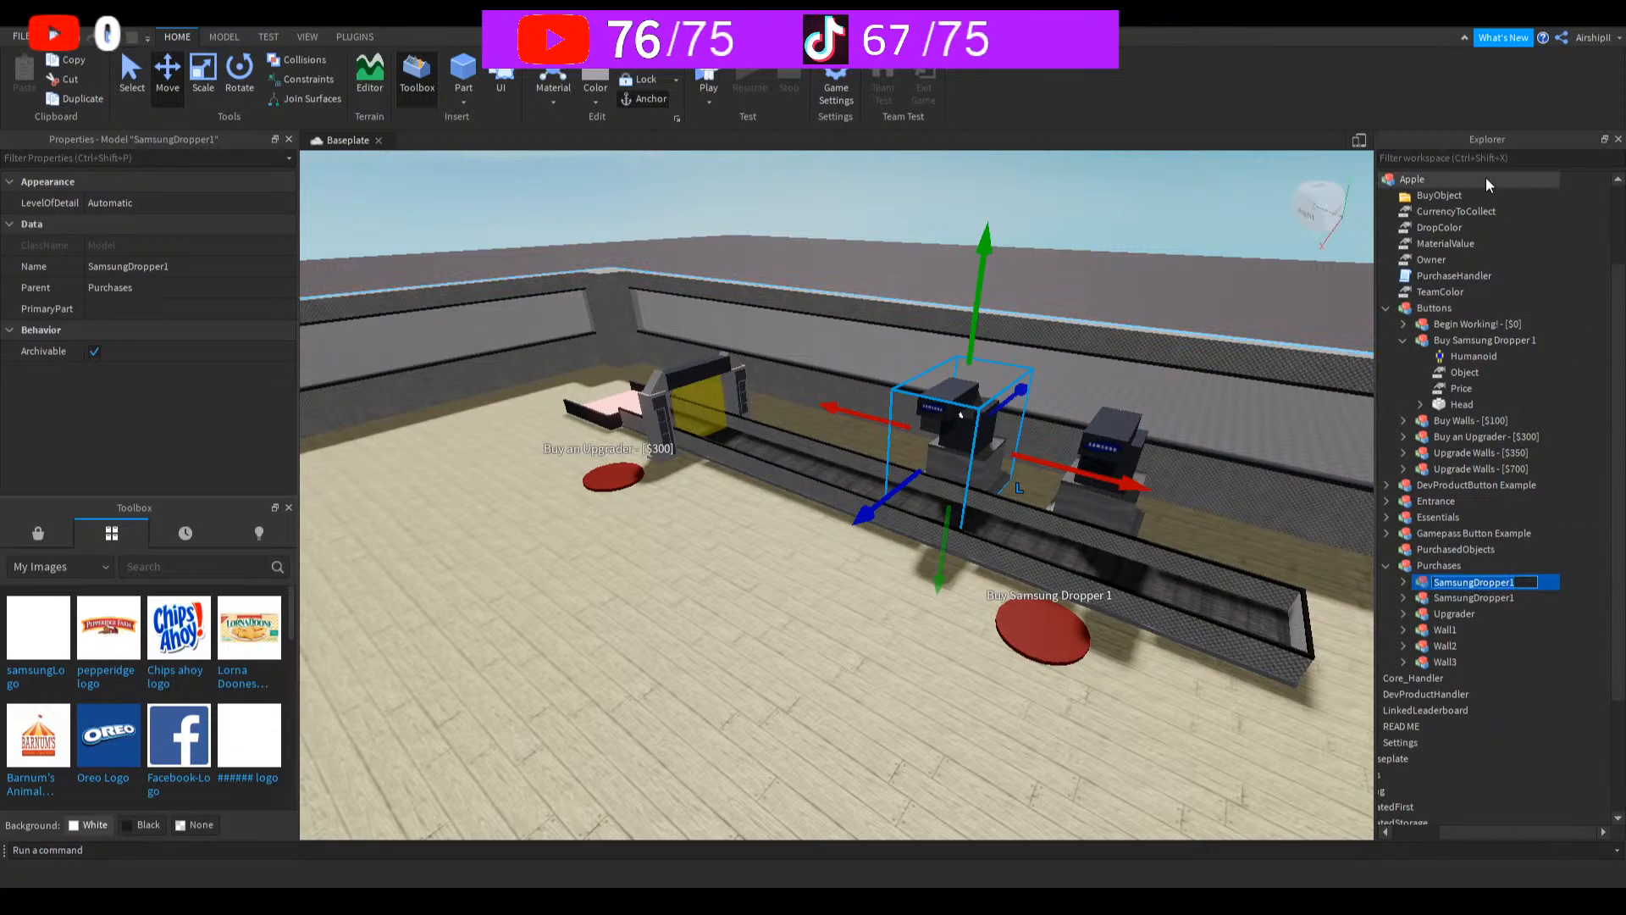
pyautogui.press('Right')
pyautogui.press('BackSpace')
pyautogui.write('2')
pyautogui.press('Return')
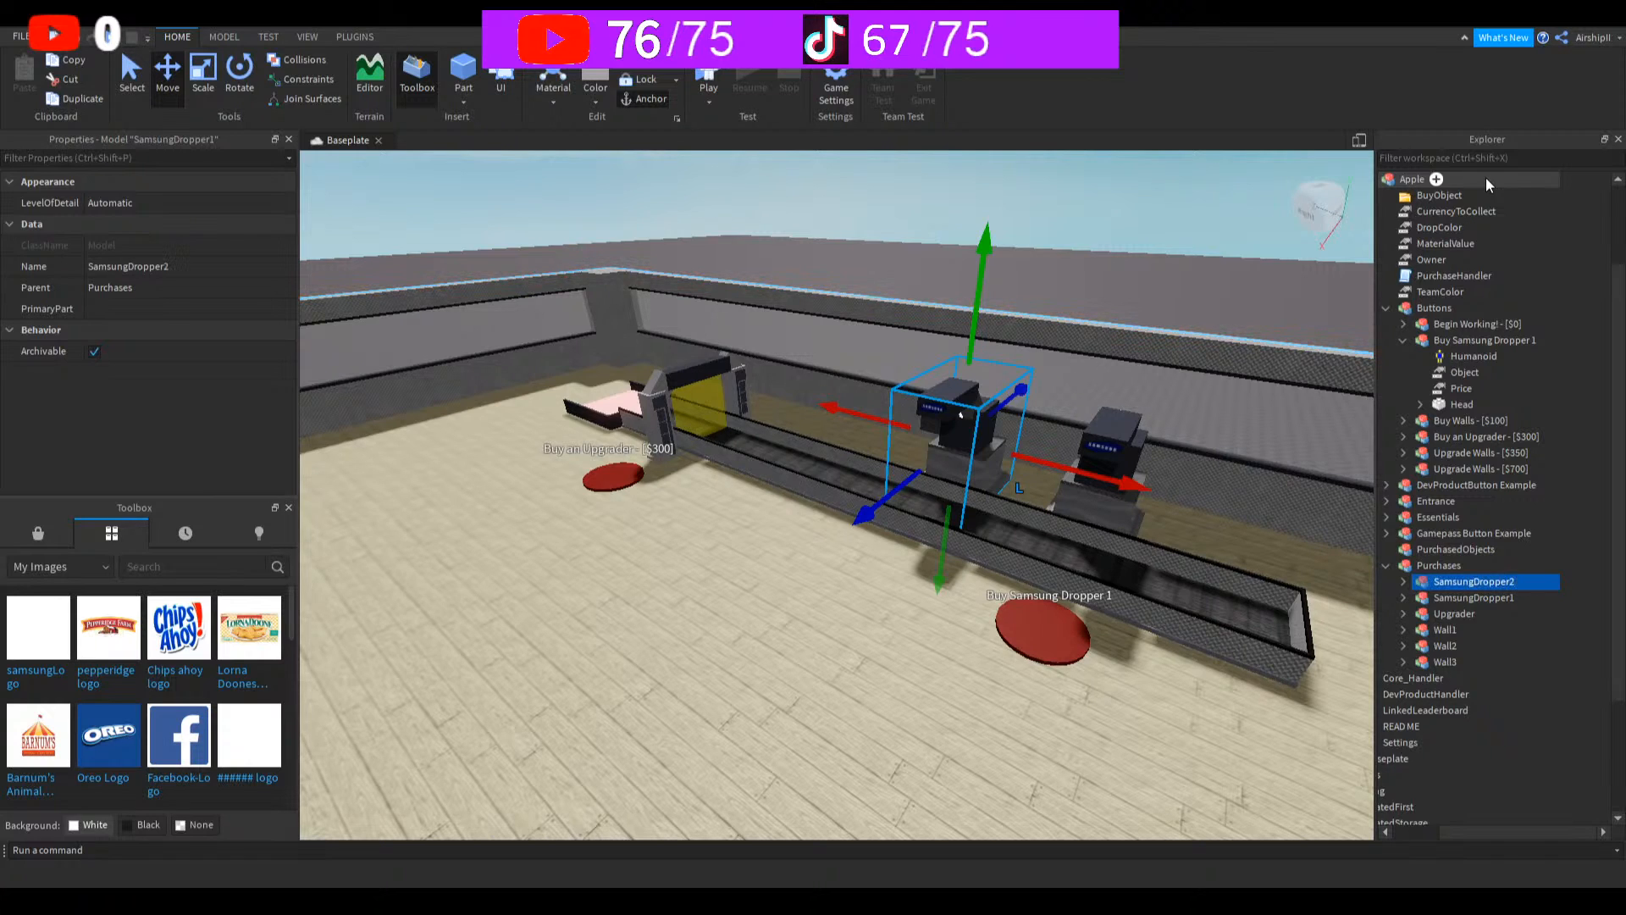
# Step: Duplicate SamsungDropper2, place the copy beside it on the upgrader side and rename it SamsungDropper3
pyautogui.hotkey('ctrl', 'd')
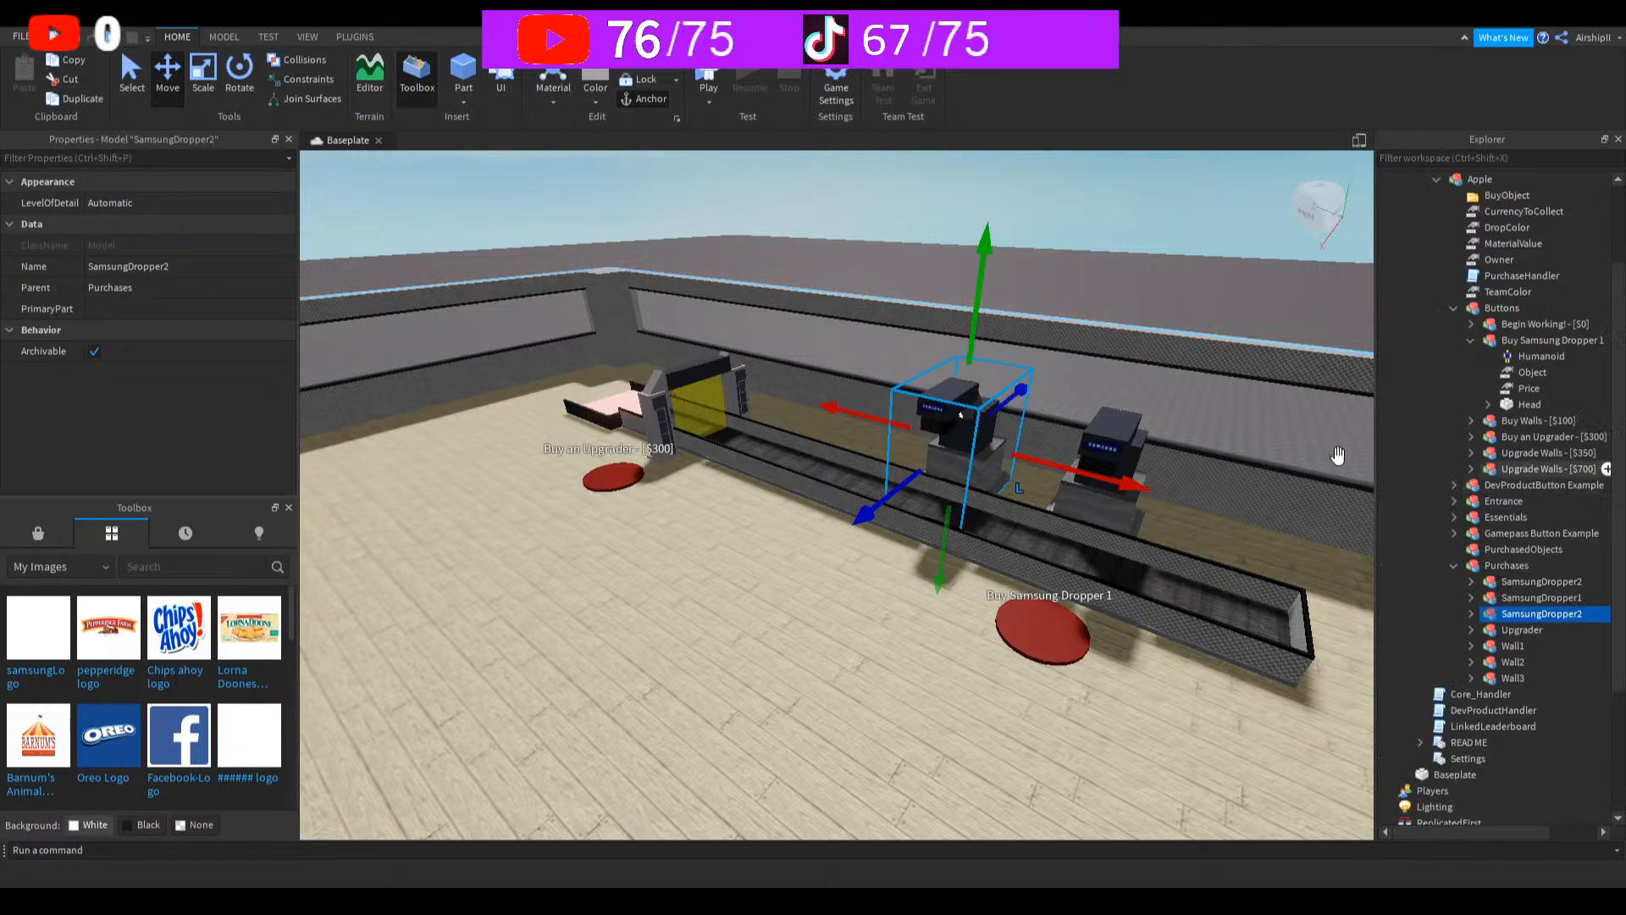
pyautogui.moveTo(1136, 471); pyautogui.dragTo(1032, 461)
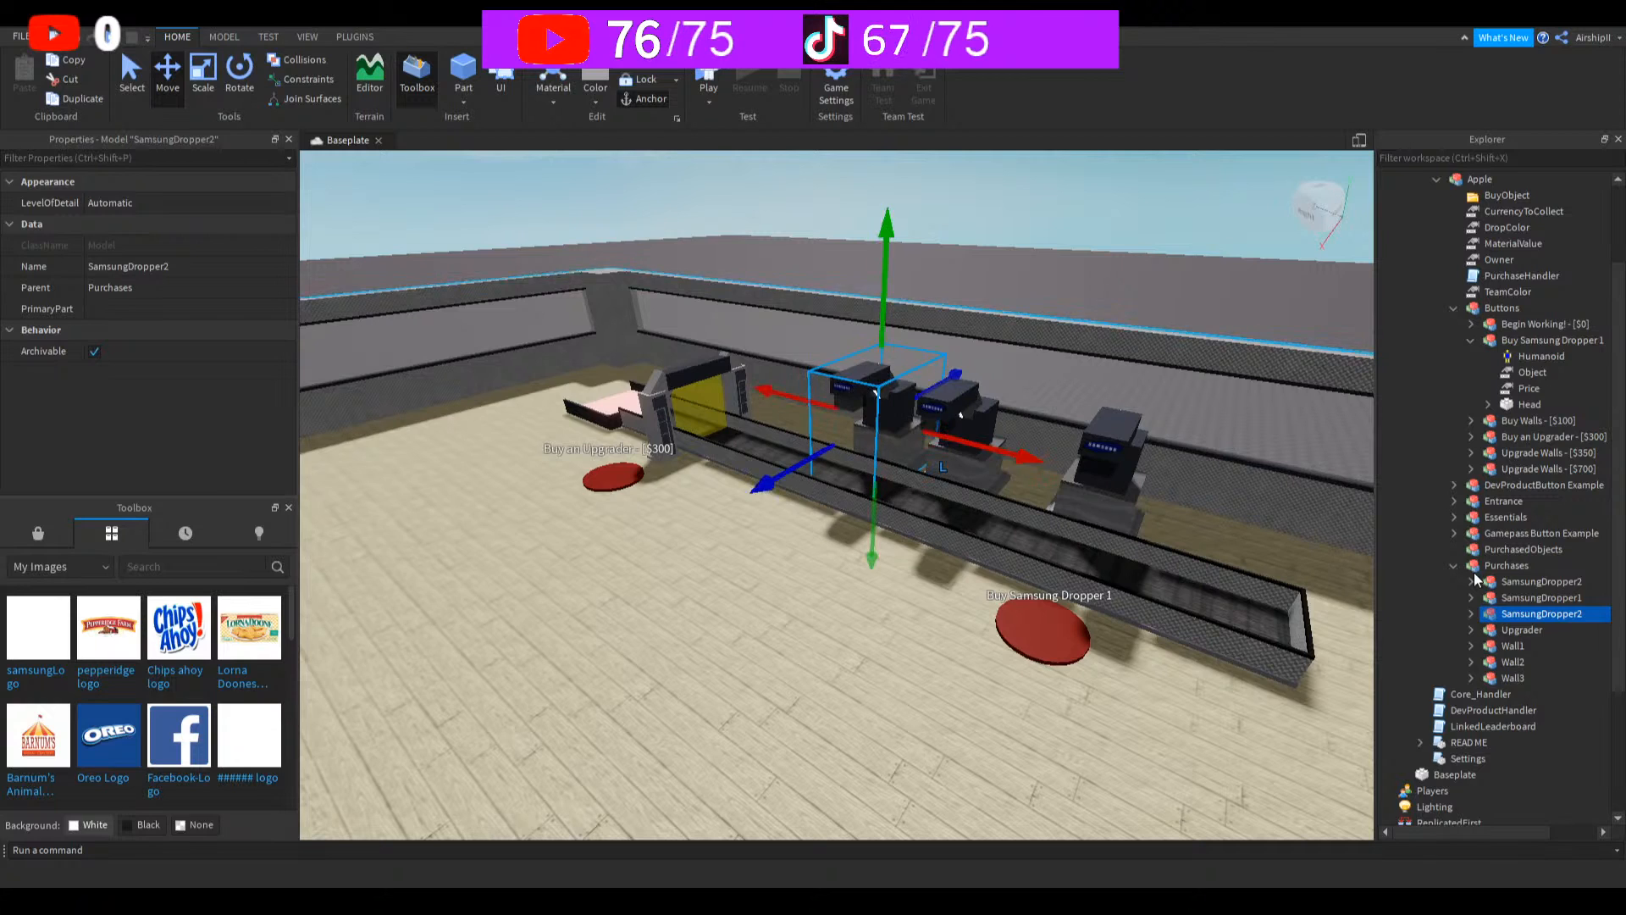
pyautogui.click(1517, 614)
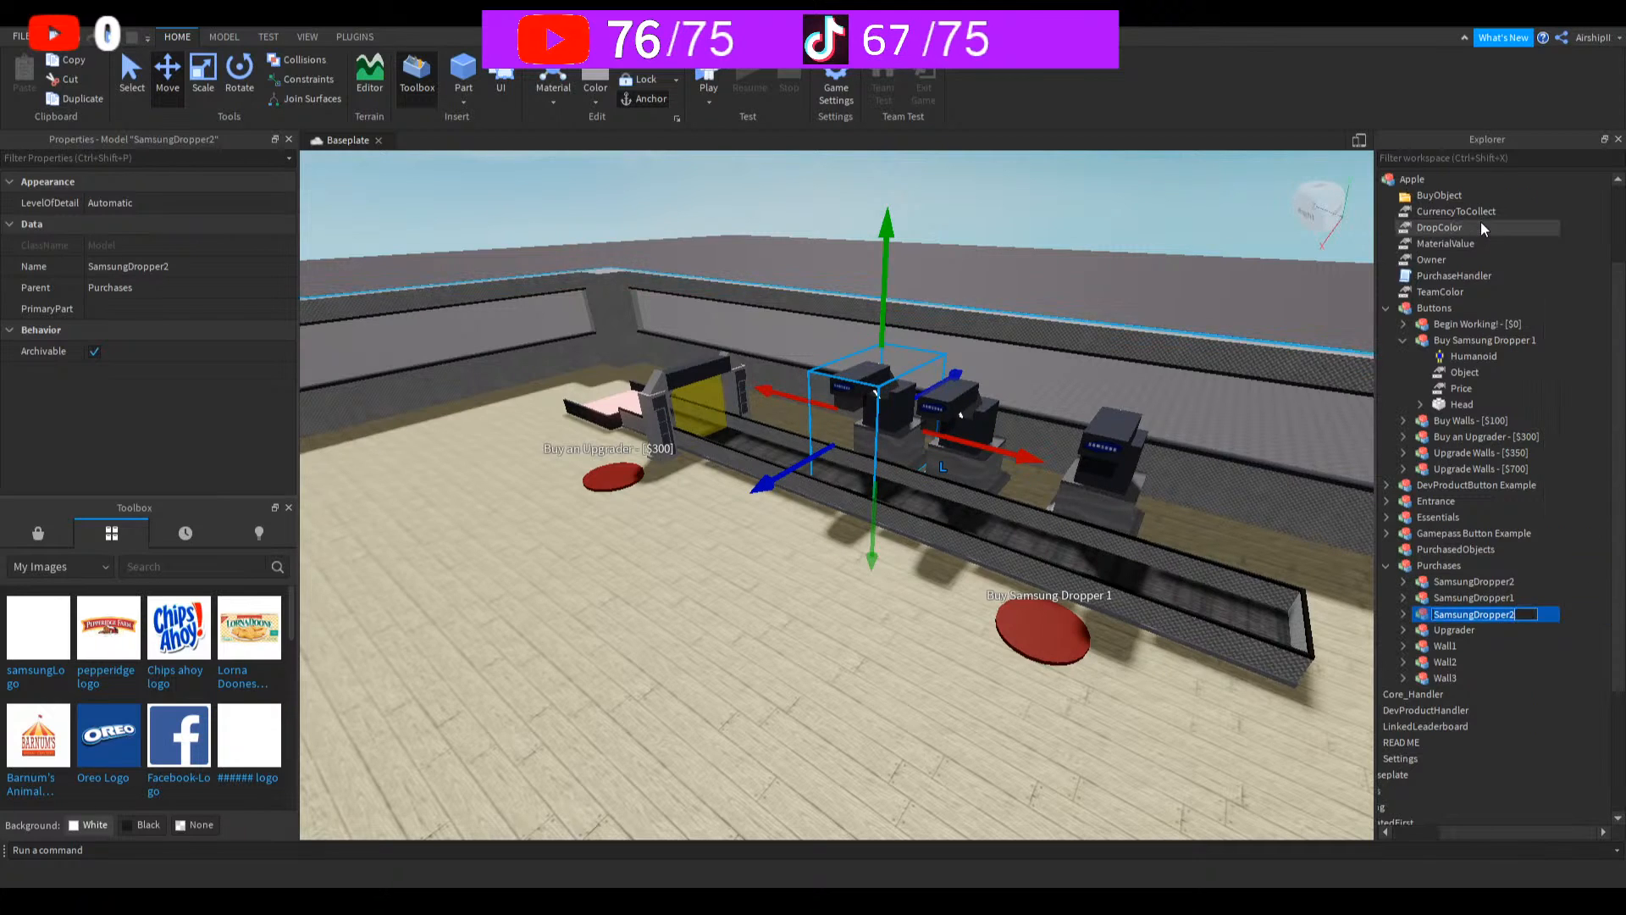
pyautogui.press('End')
pyautogui.press('BackSpace')
pyautogui.write('3')
pyautogui.press('Return')
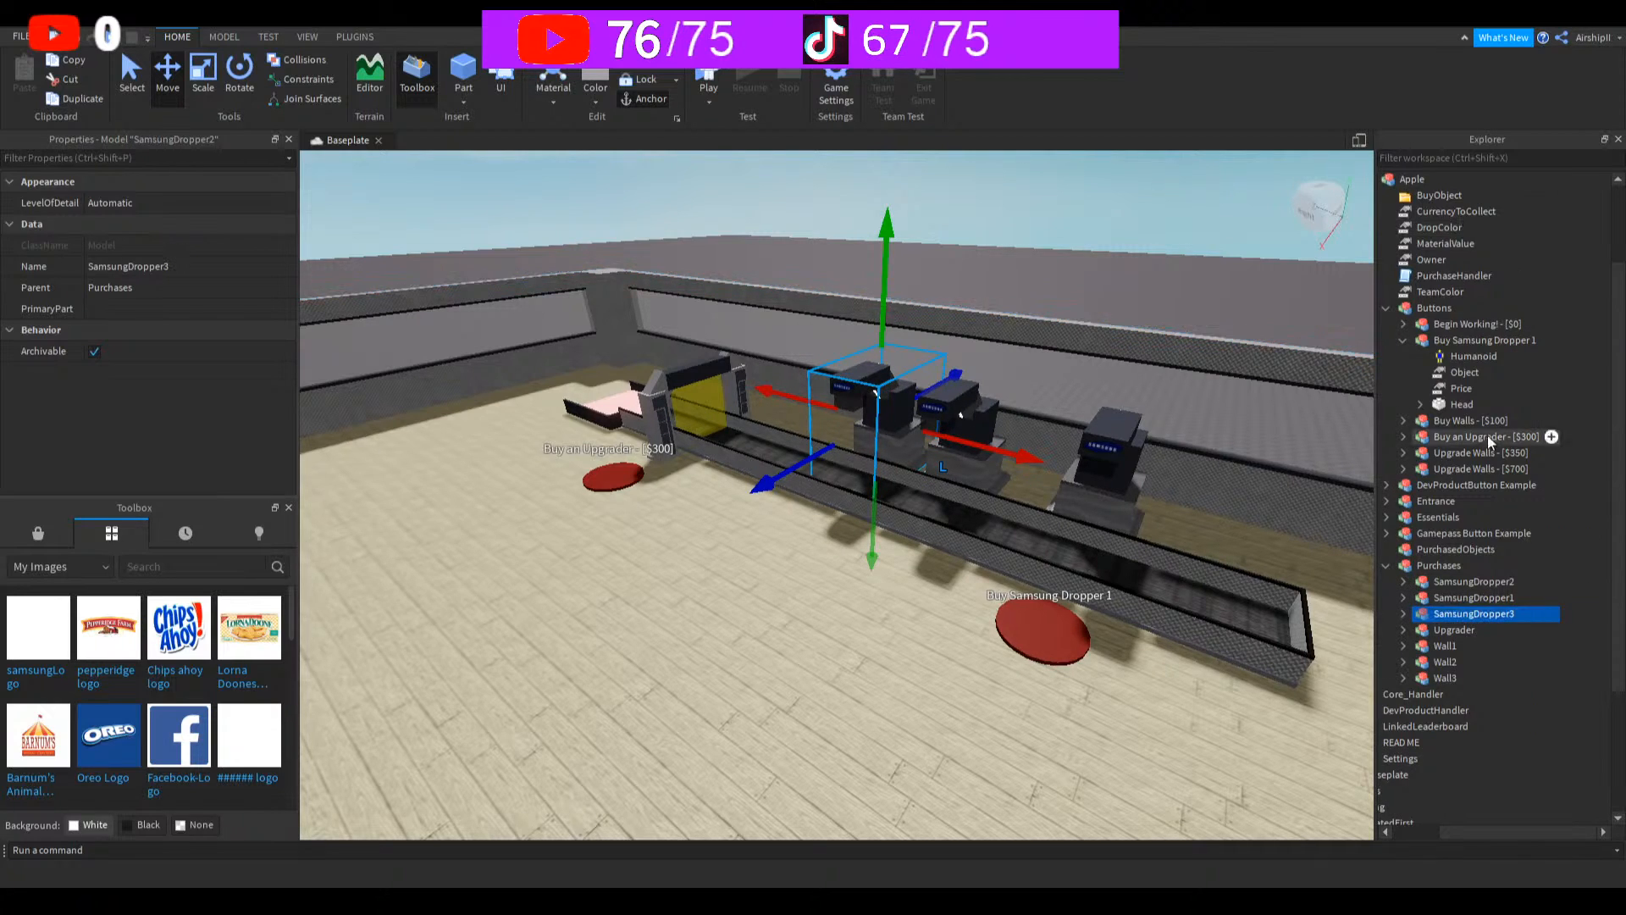
# Step: Delete the SamsungDropper3 and SamsungDropper2 copies from the Purchases group
pyautogui.press('Delete')
pyautogui.click(1440, 617)
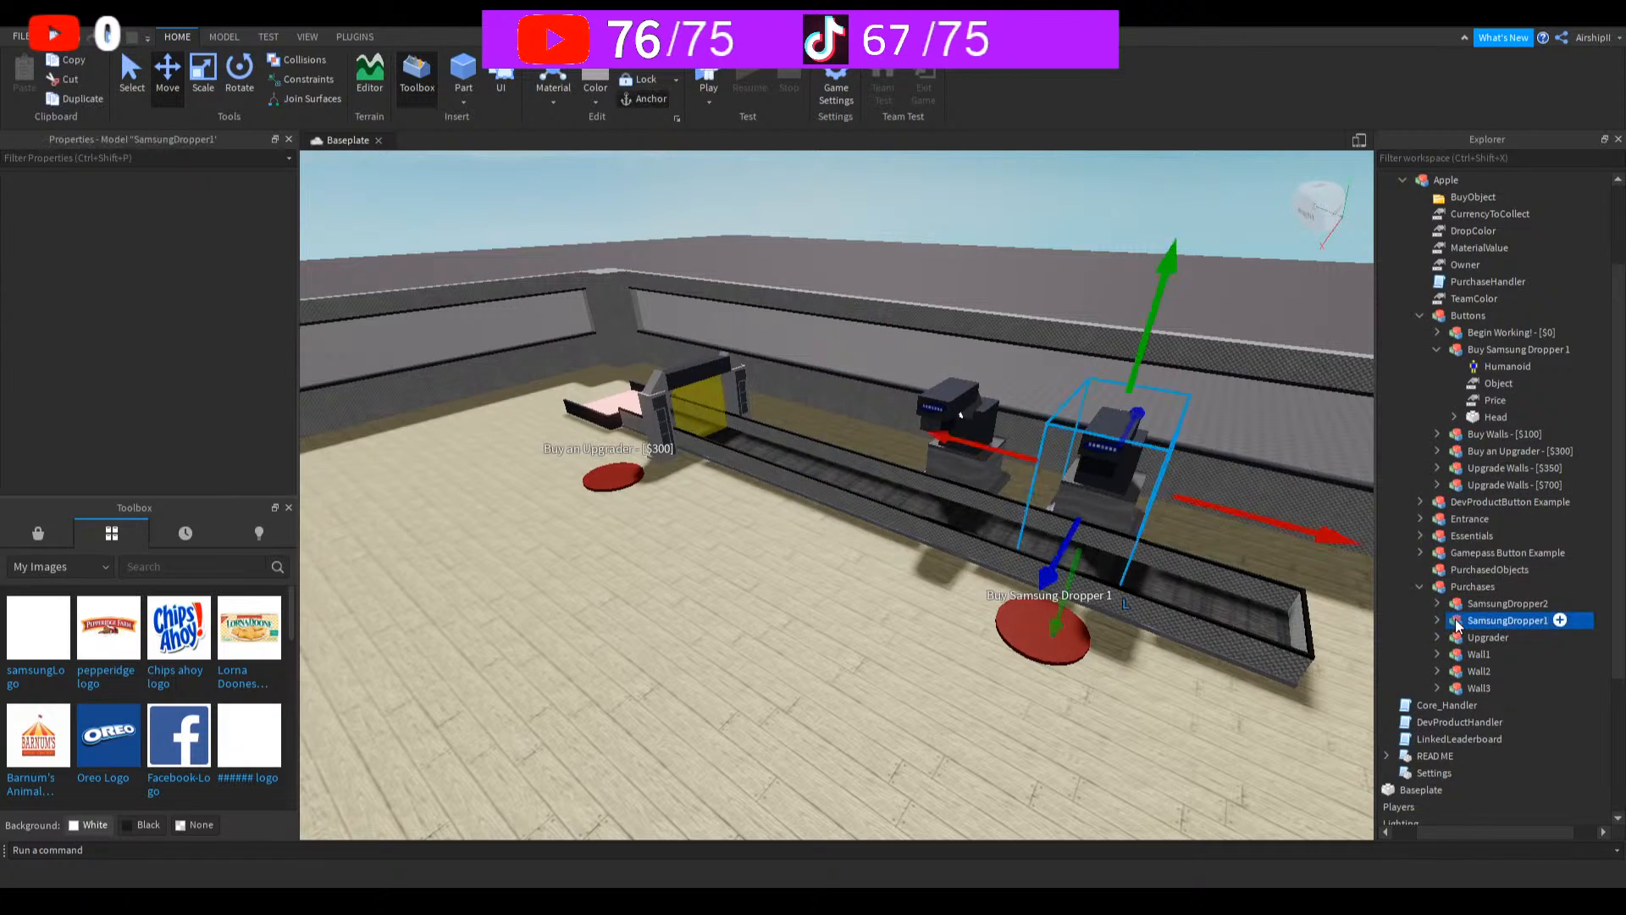
pyautogui.press('Delete')
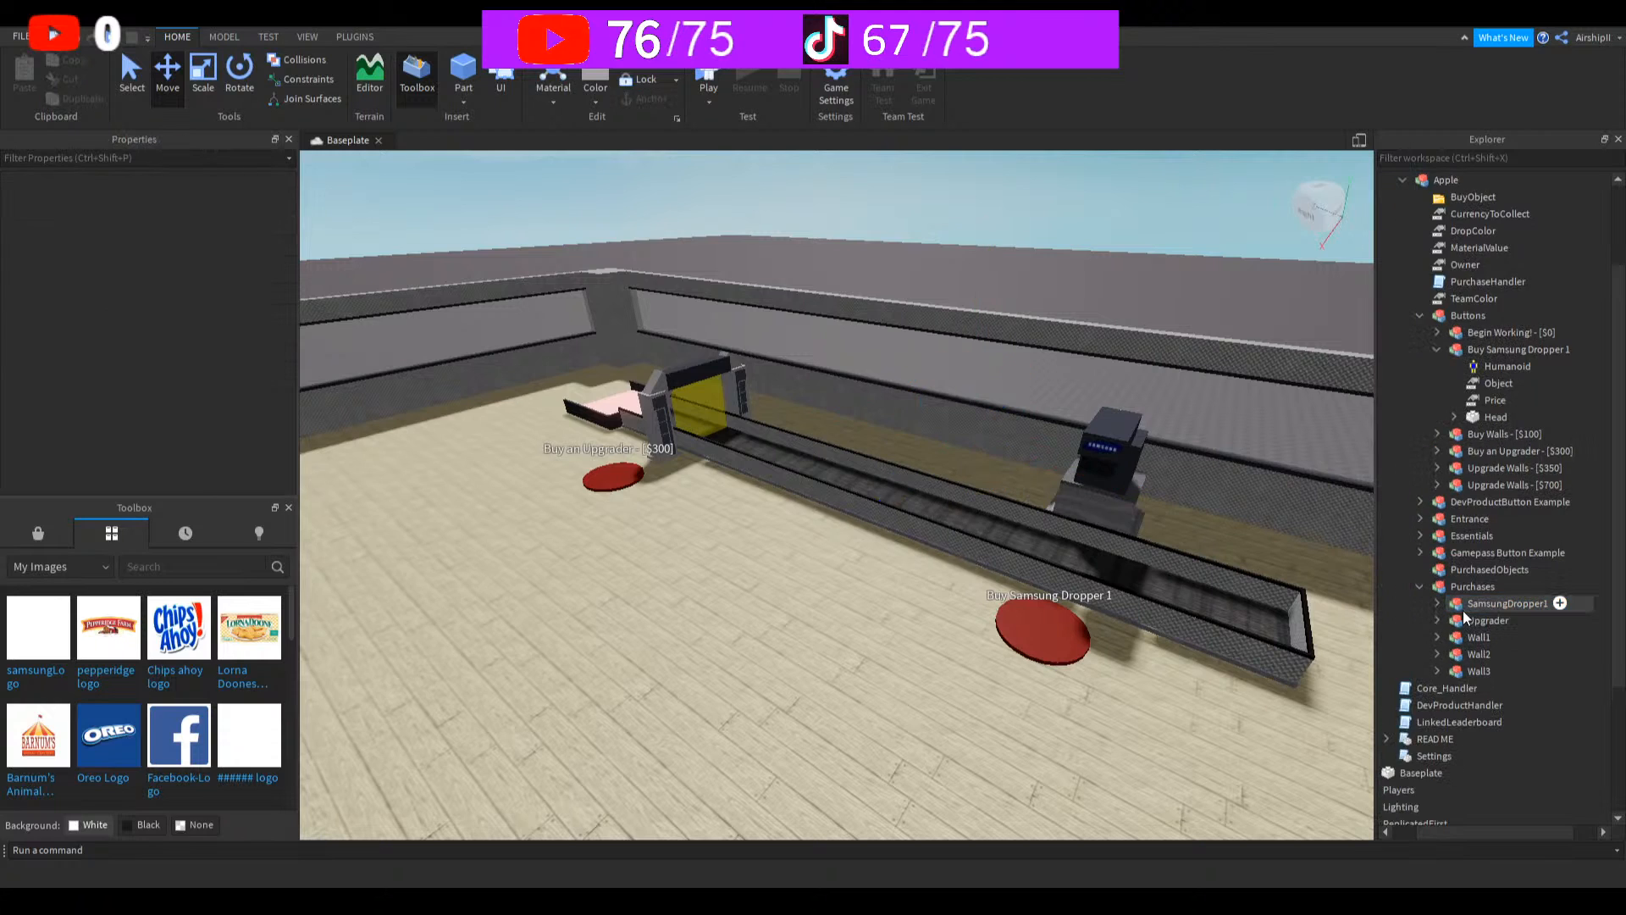
# Step: Open SamsungDropper1's DropperScript and examine the lines for the drops' cash value and brick color
pyautogui.click(1438, 603)
pyautogui.doubleClick(1495, 619)
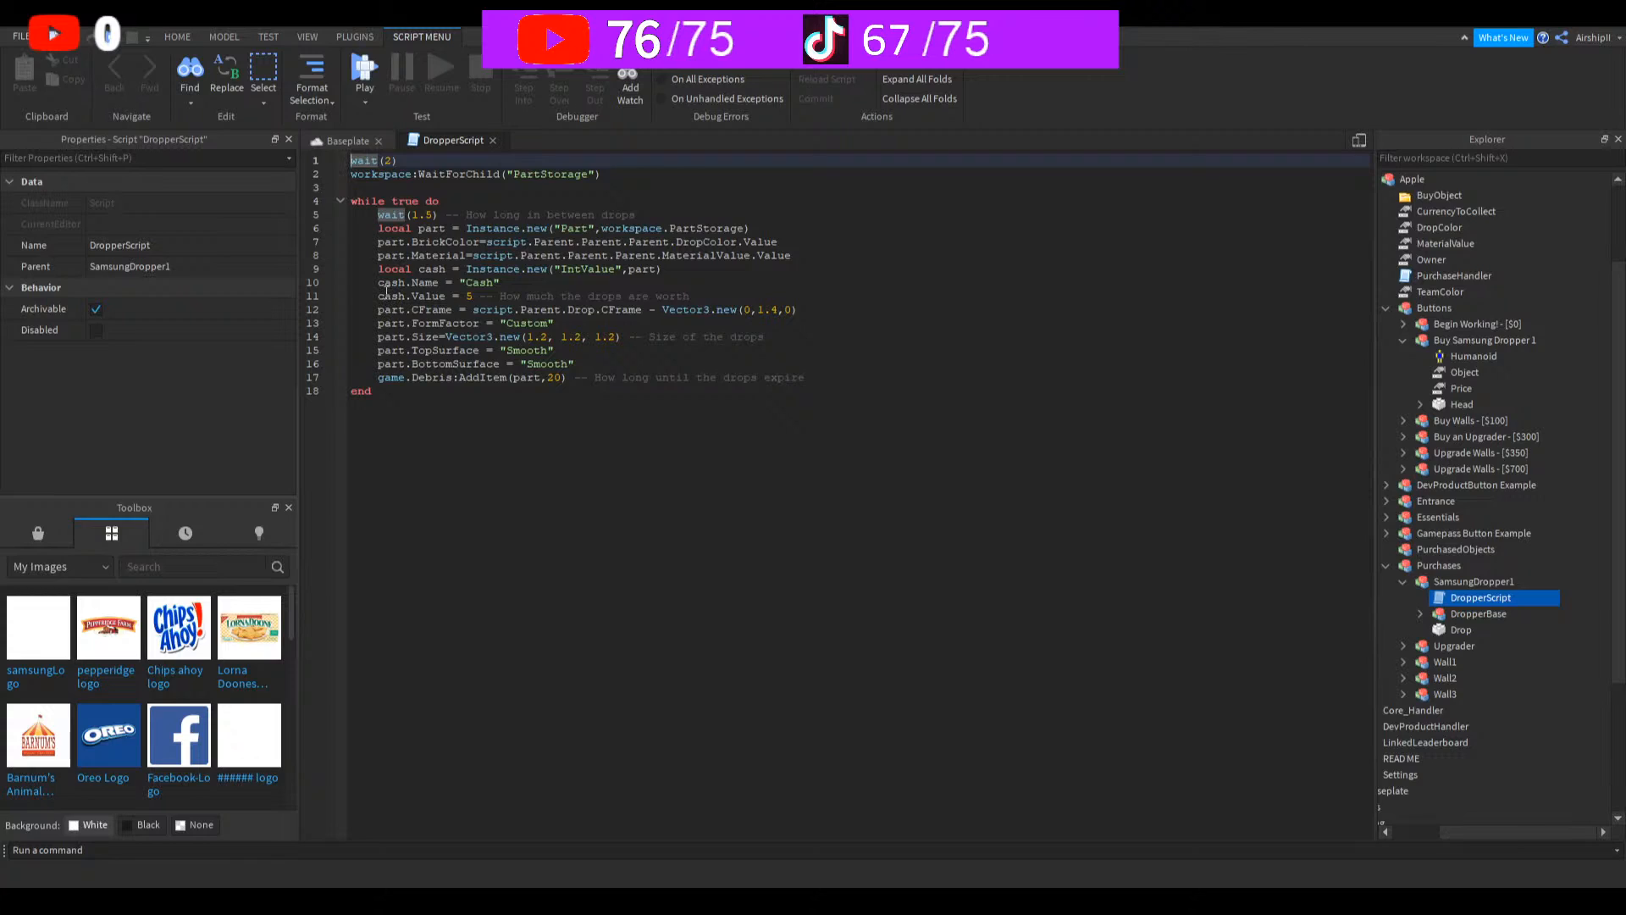
pyautogui.click(473, 296)
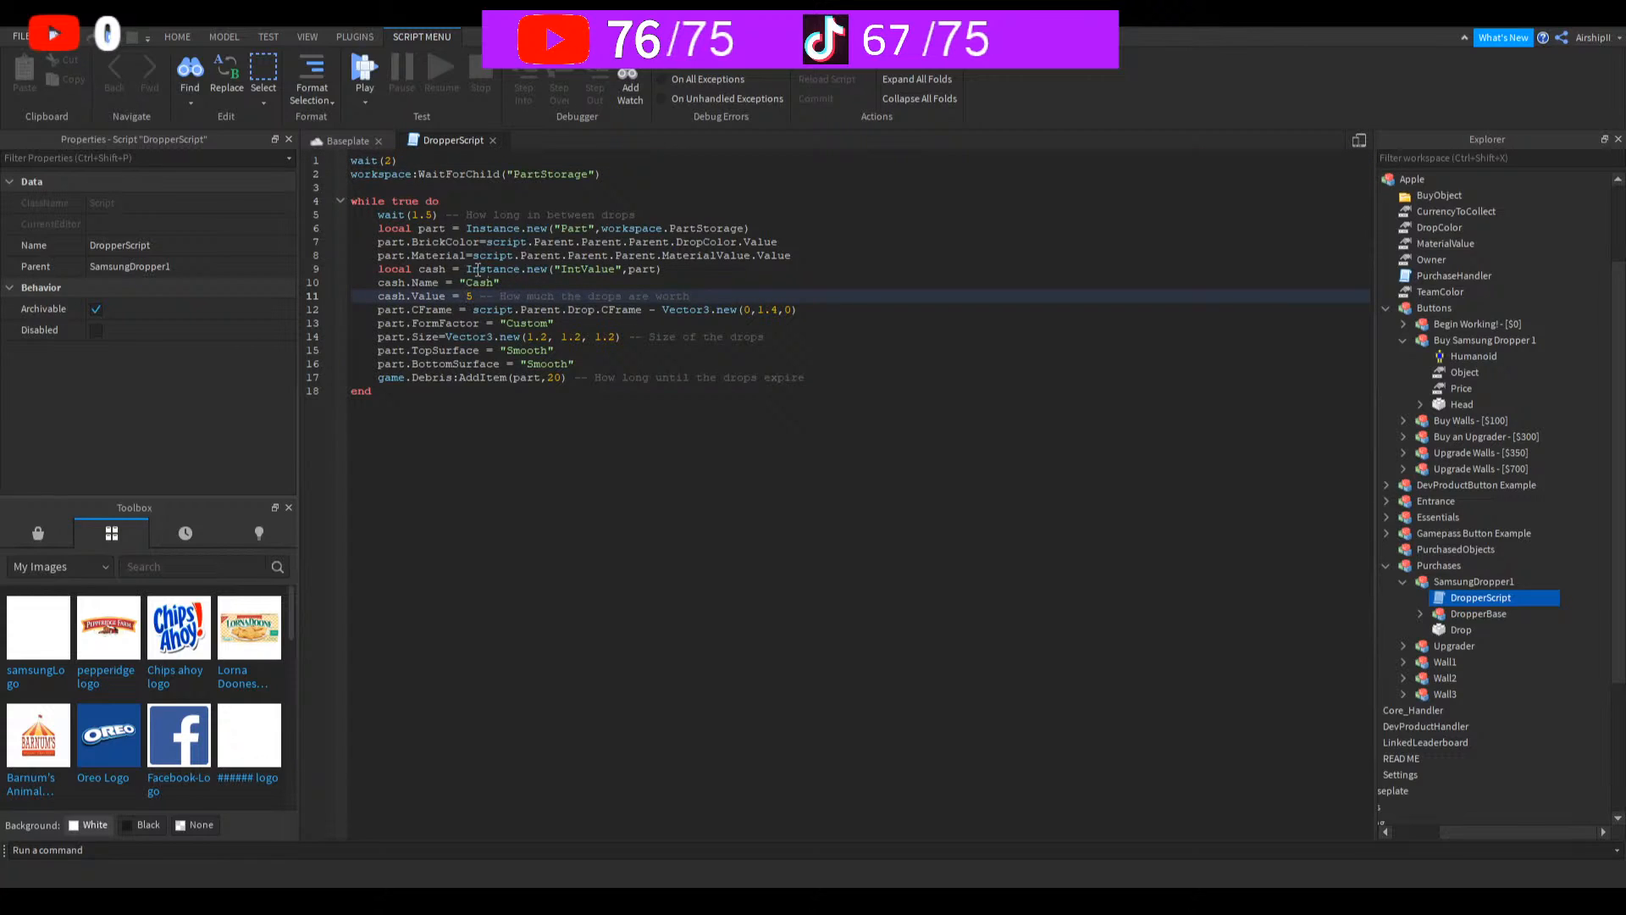
pyautogui.click(789, 243)
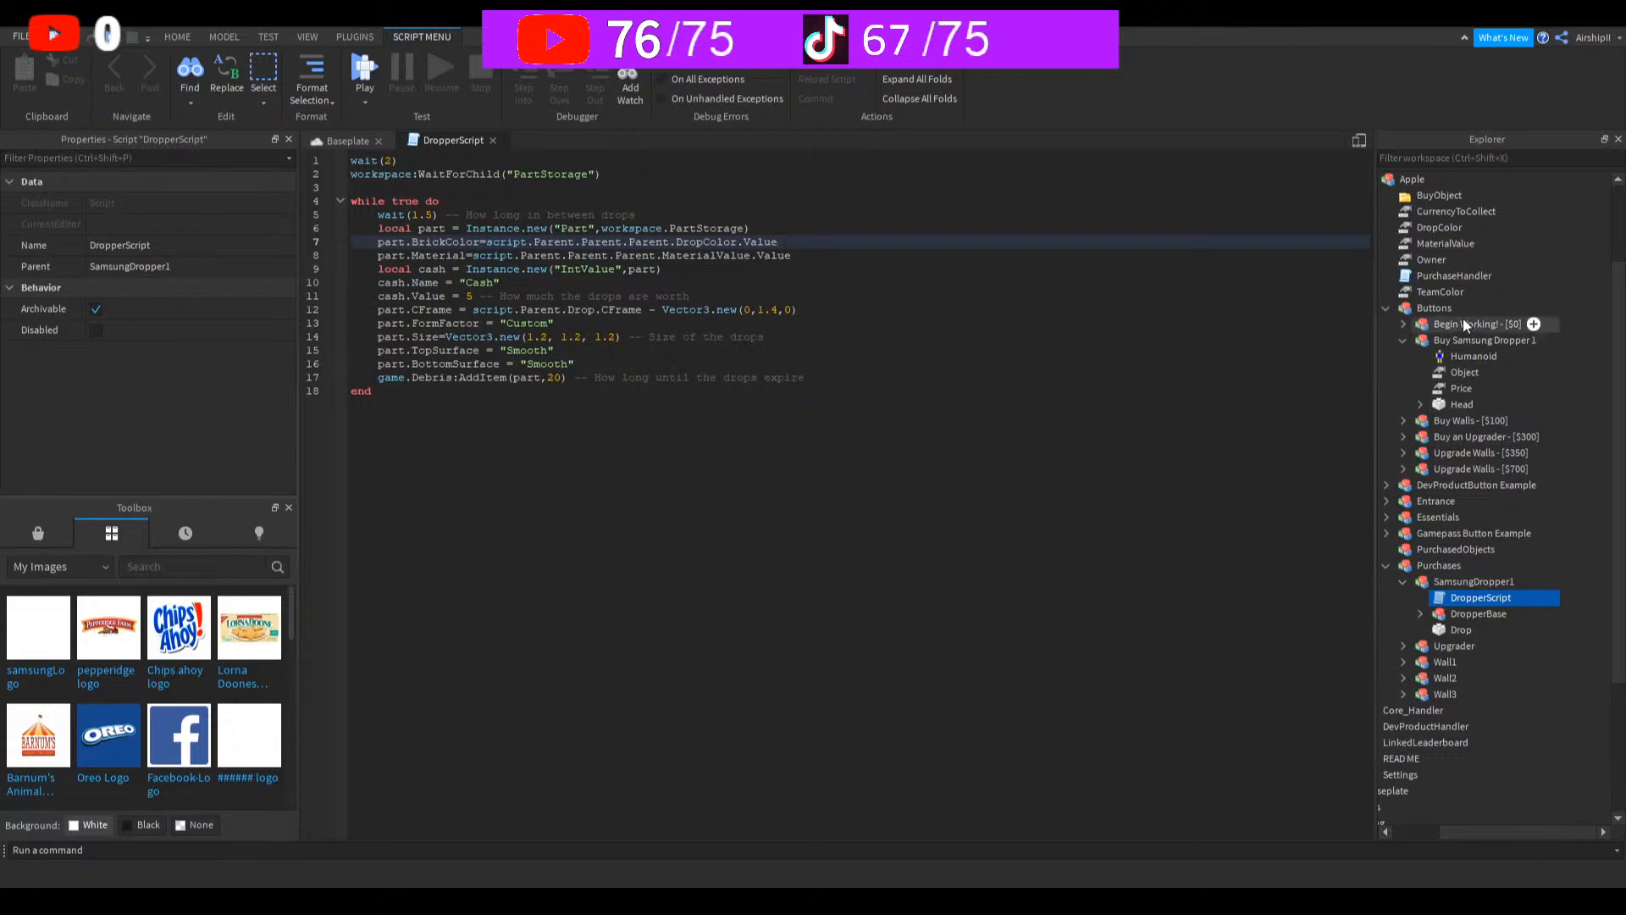
# Step: Rename the Apple tycoon's DropColor value as DropColorSam
pyautogui.click(1444, 229)
pyautogui.press('F2')
pyautogui.write('S')
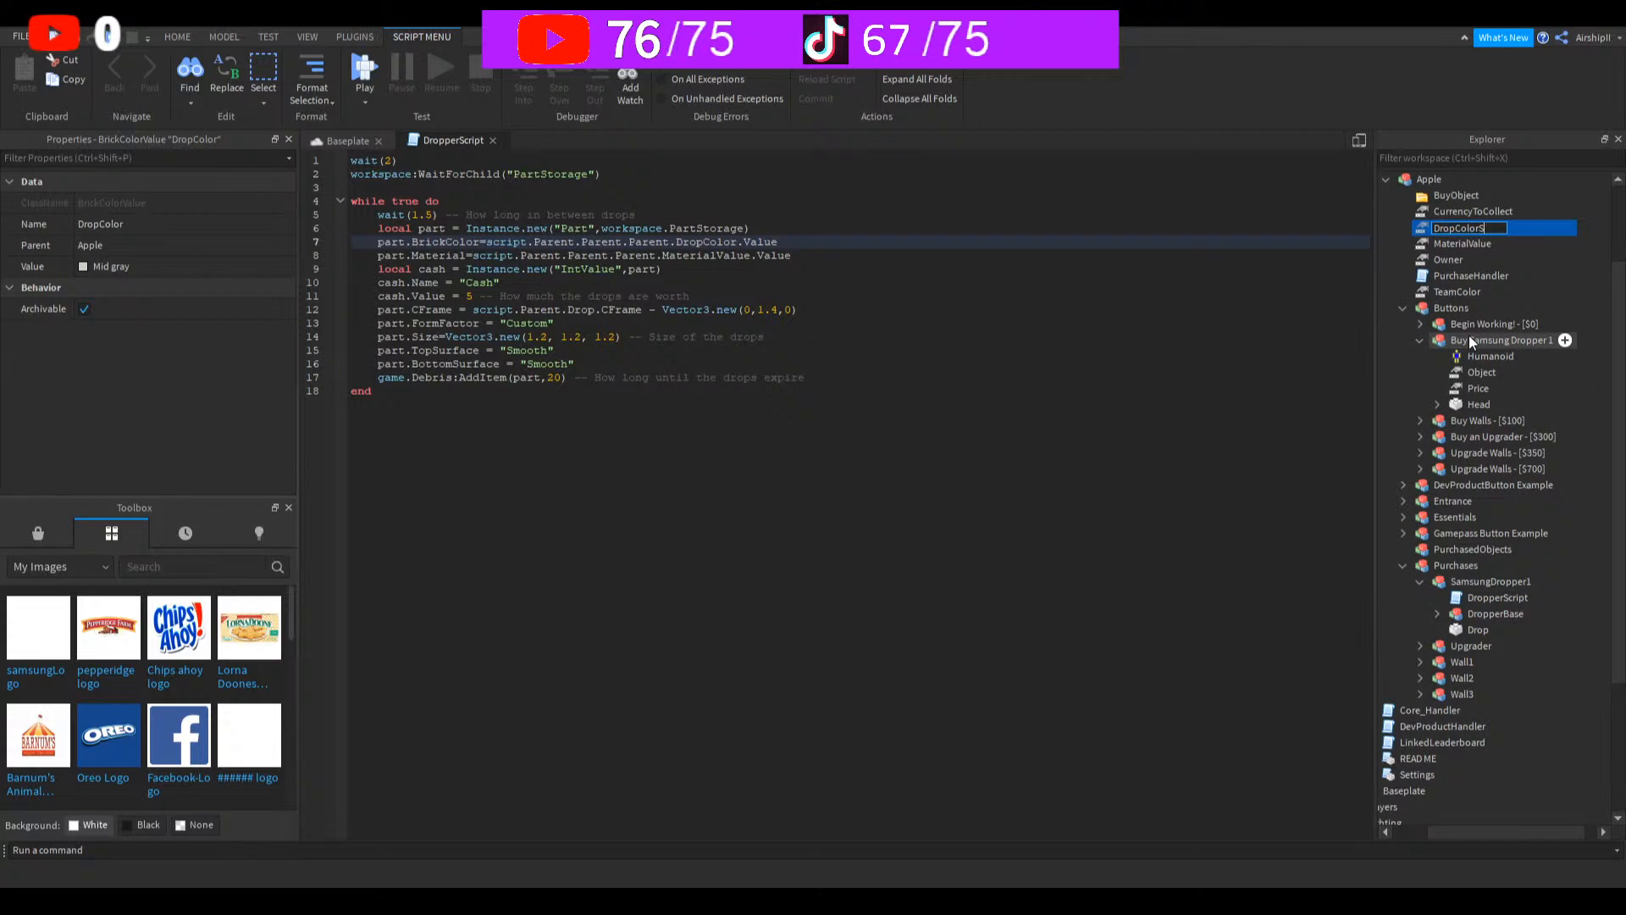
pyautogui.write('AM')
pyautogui.press('Return')
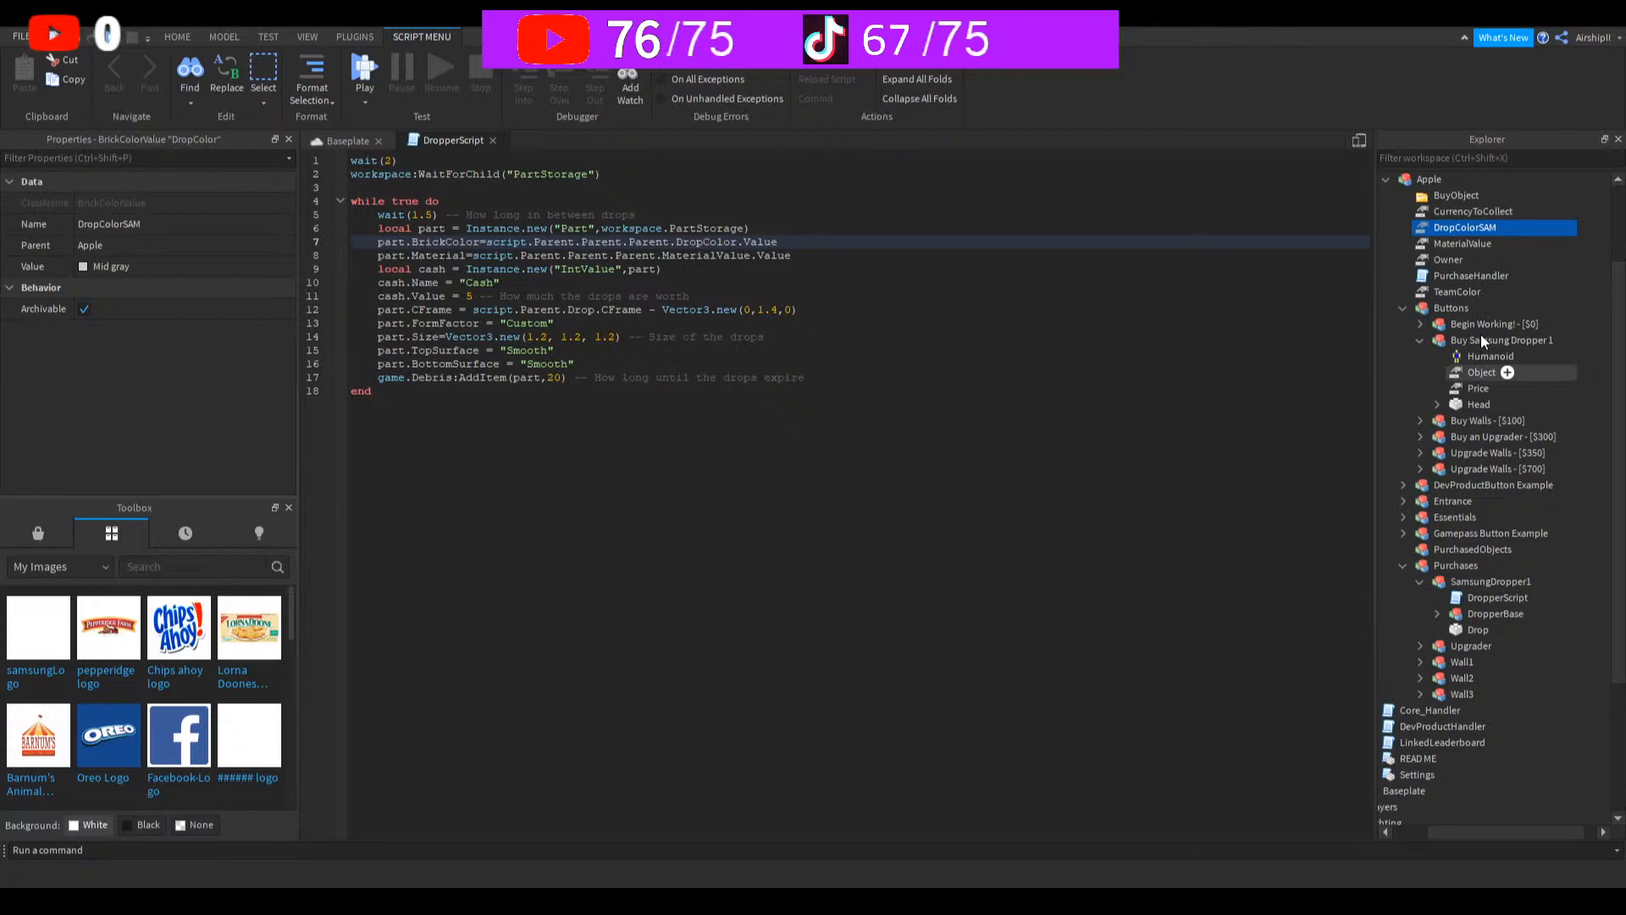
pyautogui.press('F2')
pyautogui.press('End')
pyautogui.press('BackSpace')
pyautogui.press('BackSpace')
pyautogui.write('am')
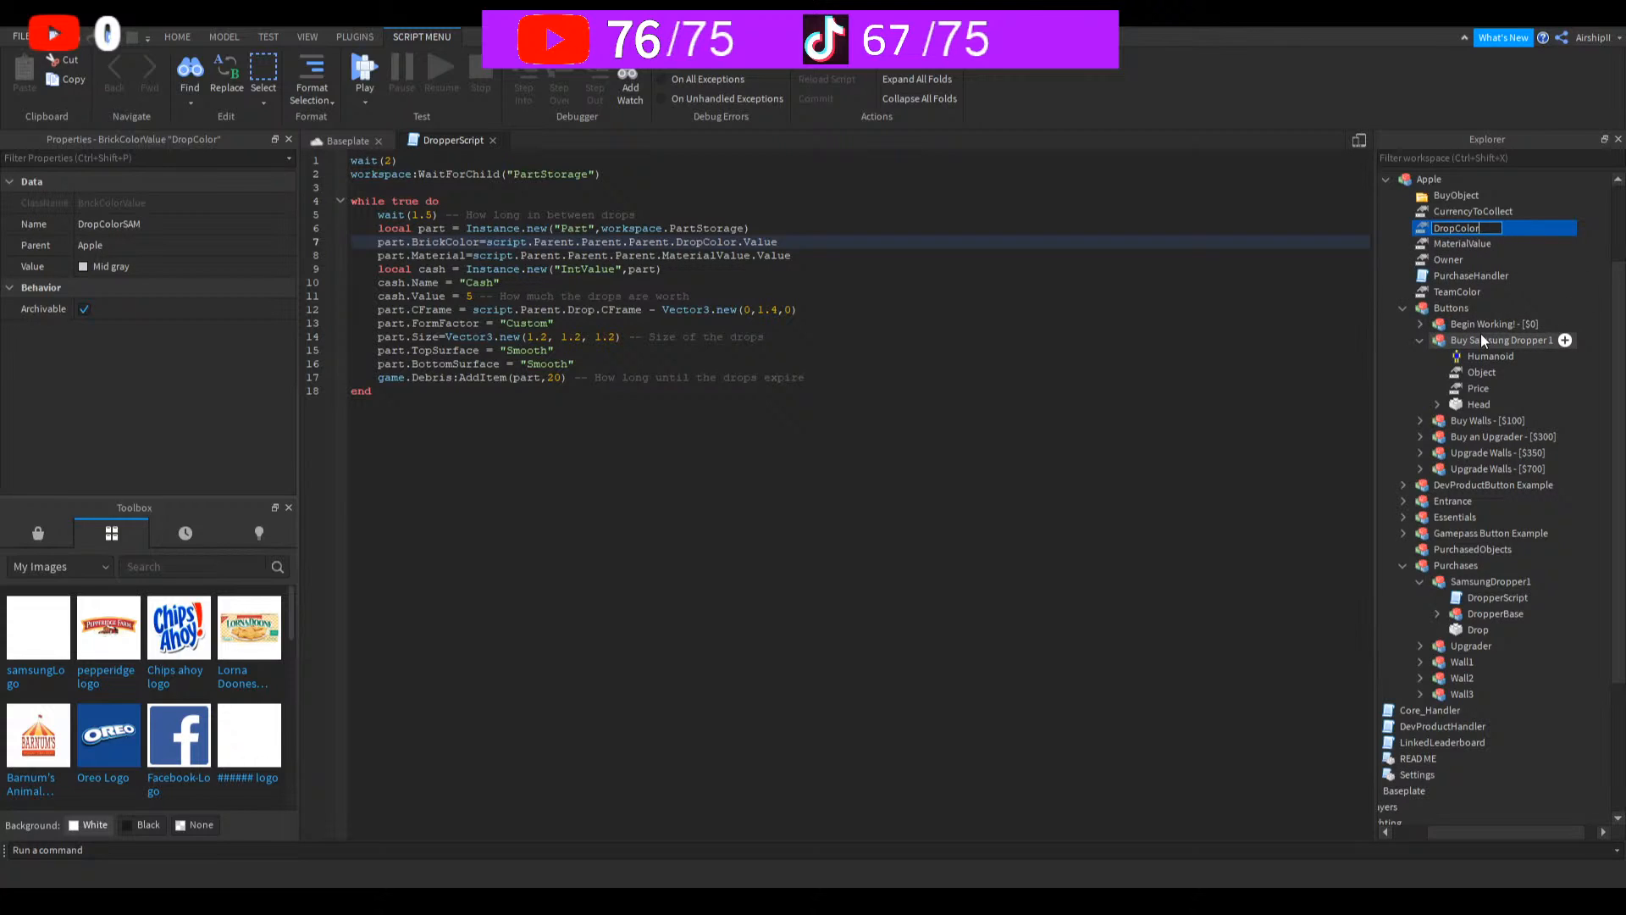
pyautogui.press('Return')
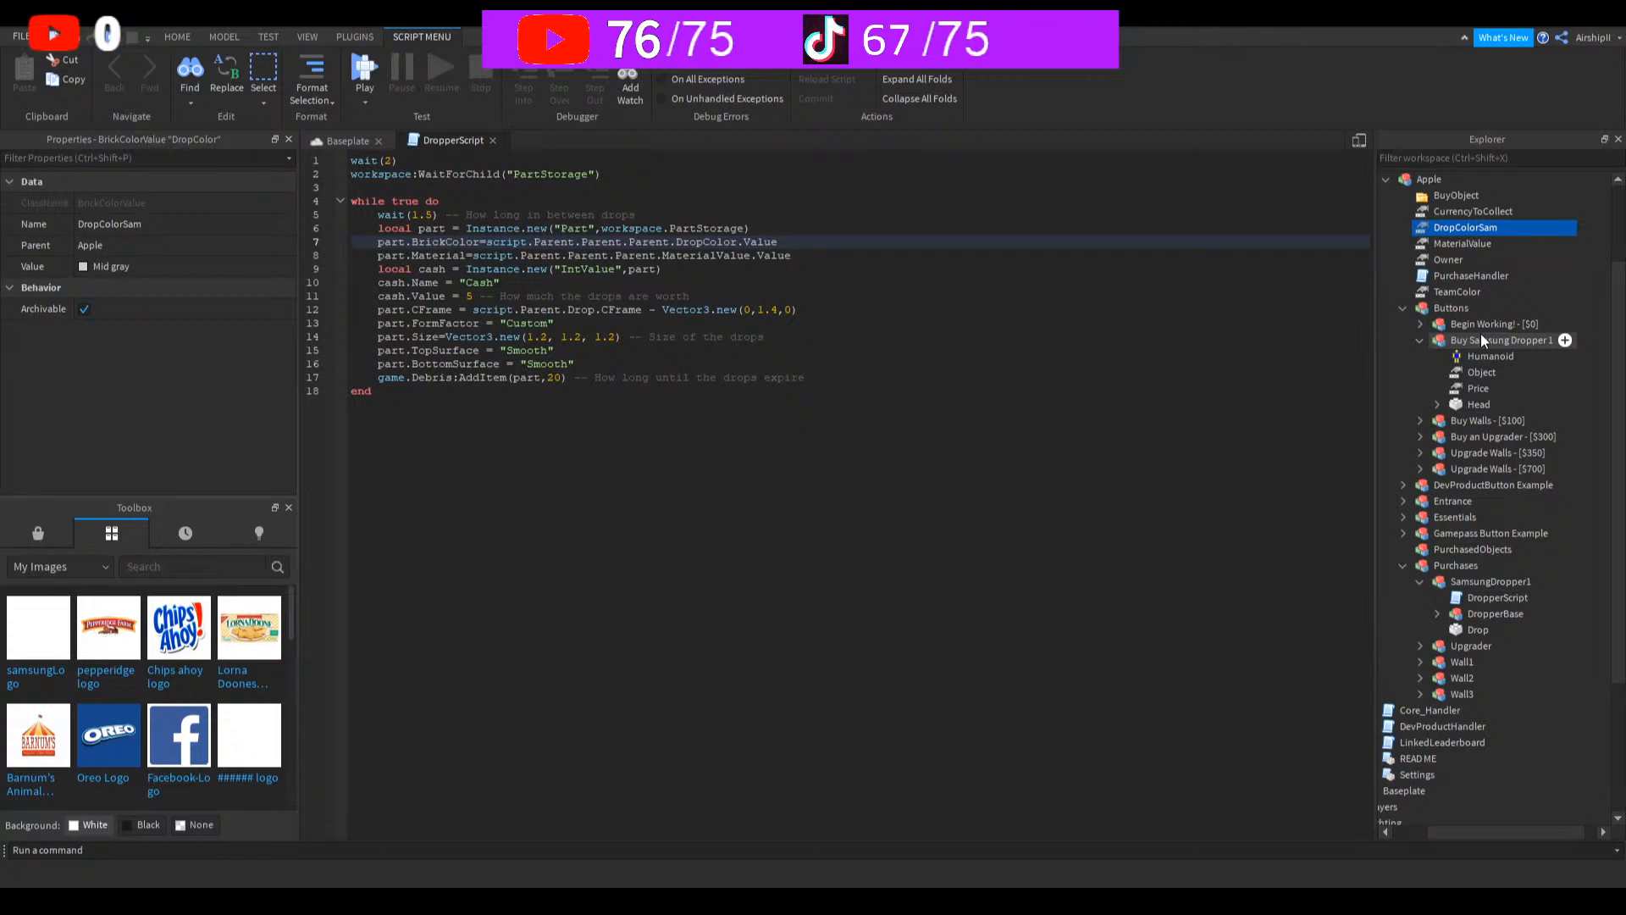
# Step: Delete MaterialValue from the Apple tycoon, and duplicate DropColorSam but remove the copy again
pyautogui.click(1457, 249)
pyautogui.click(1455, 228)
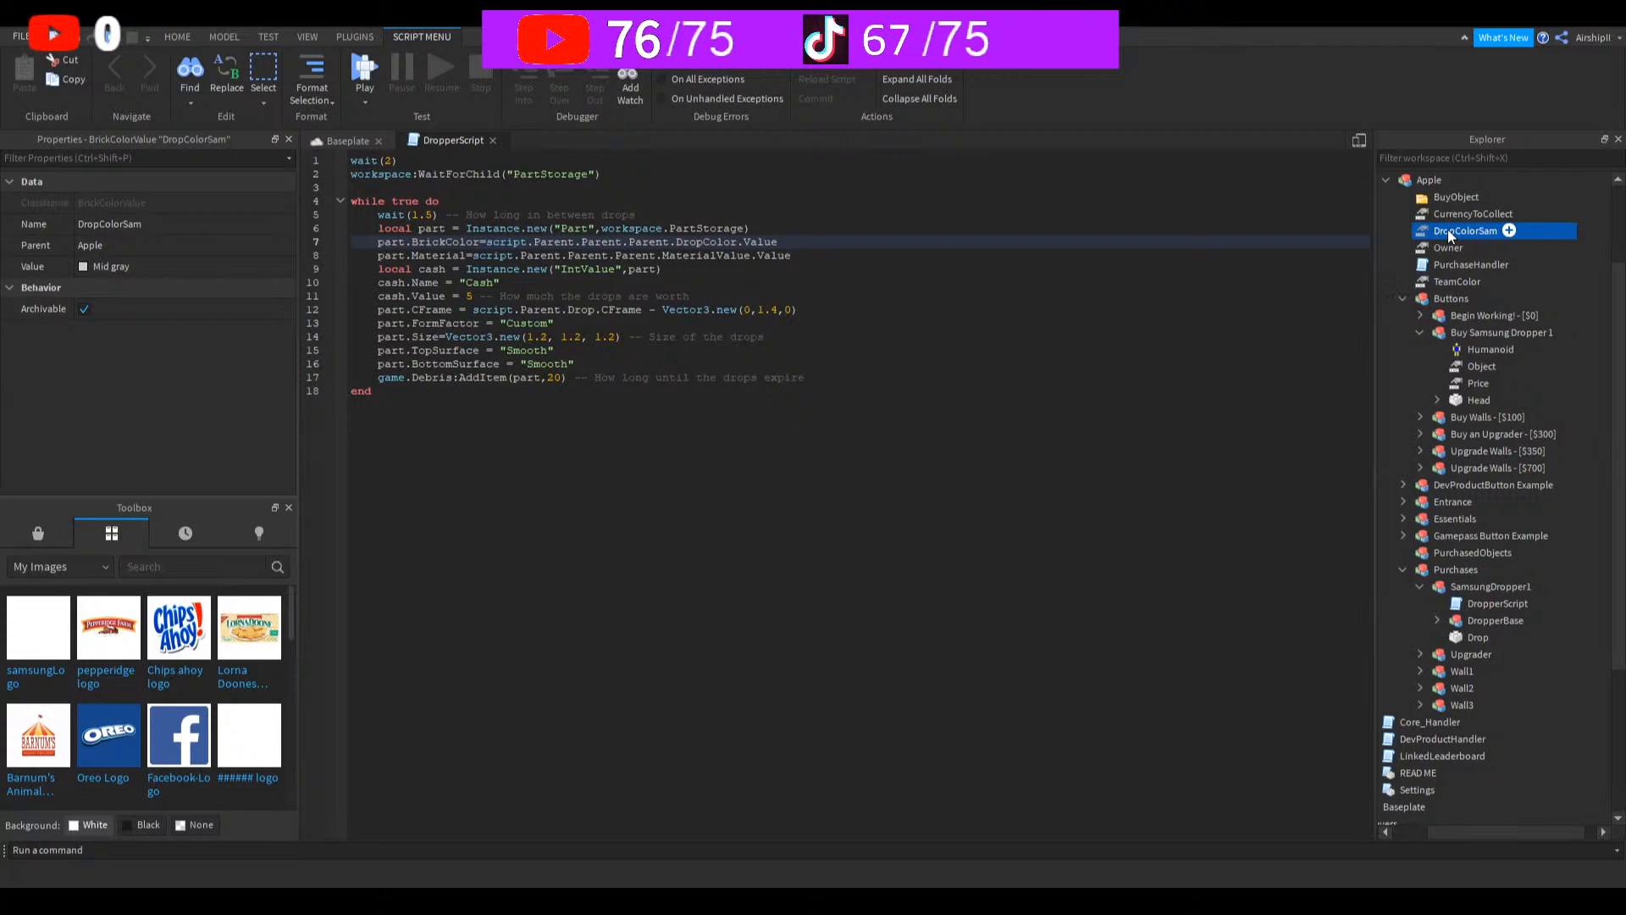
pyautogui.hotkey('ctrl', 'd')
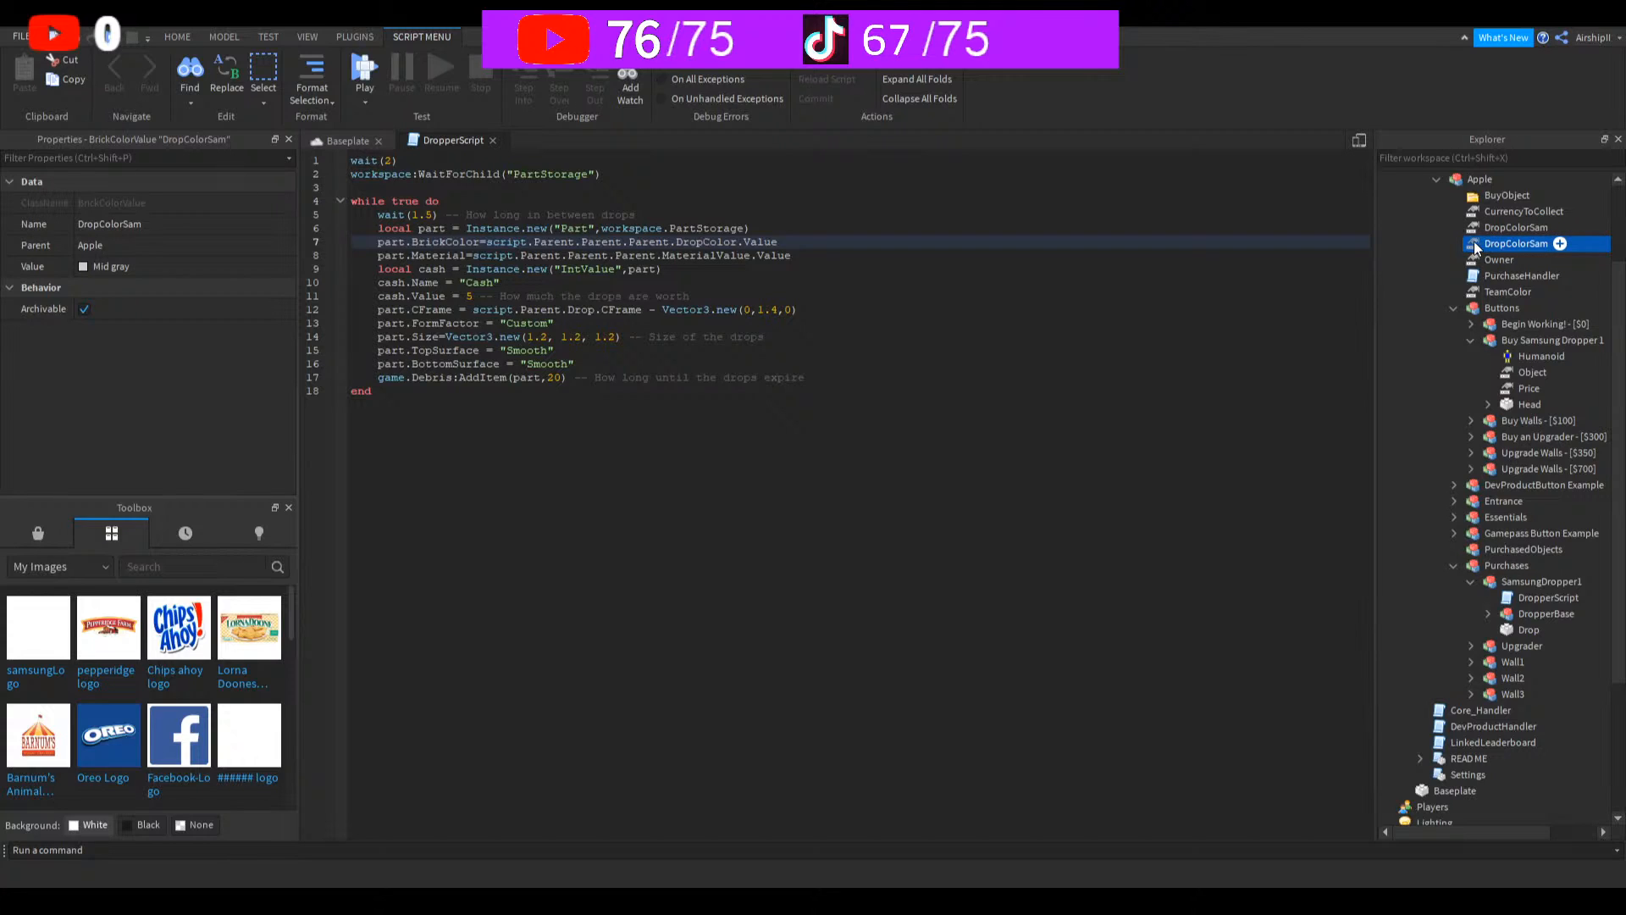
pyautogui.press('Delete')
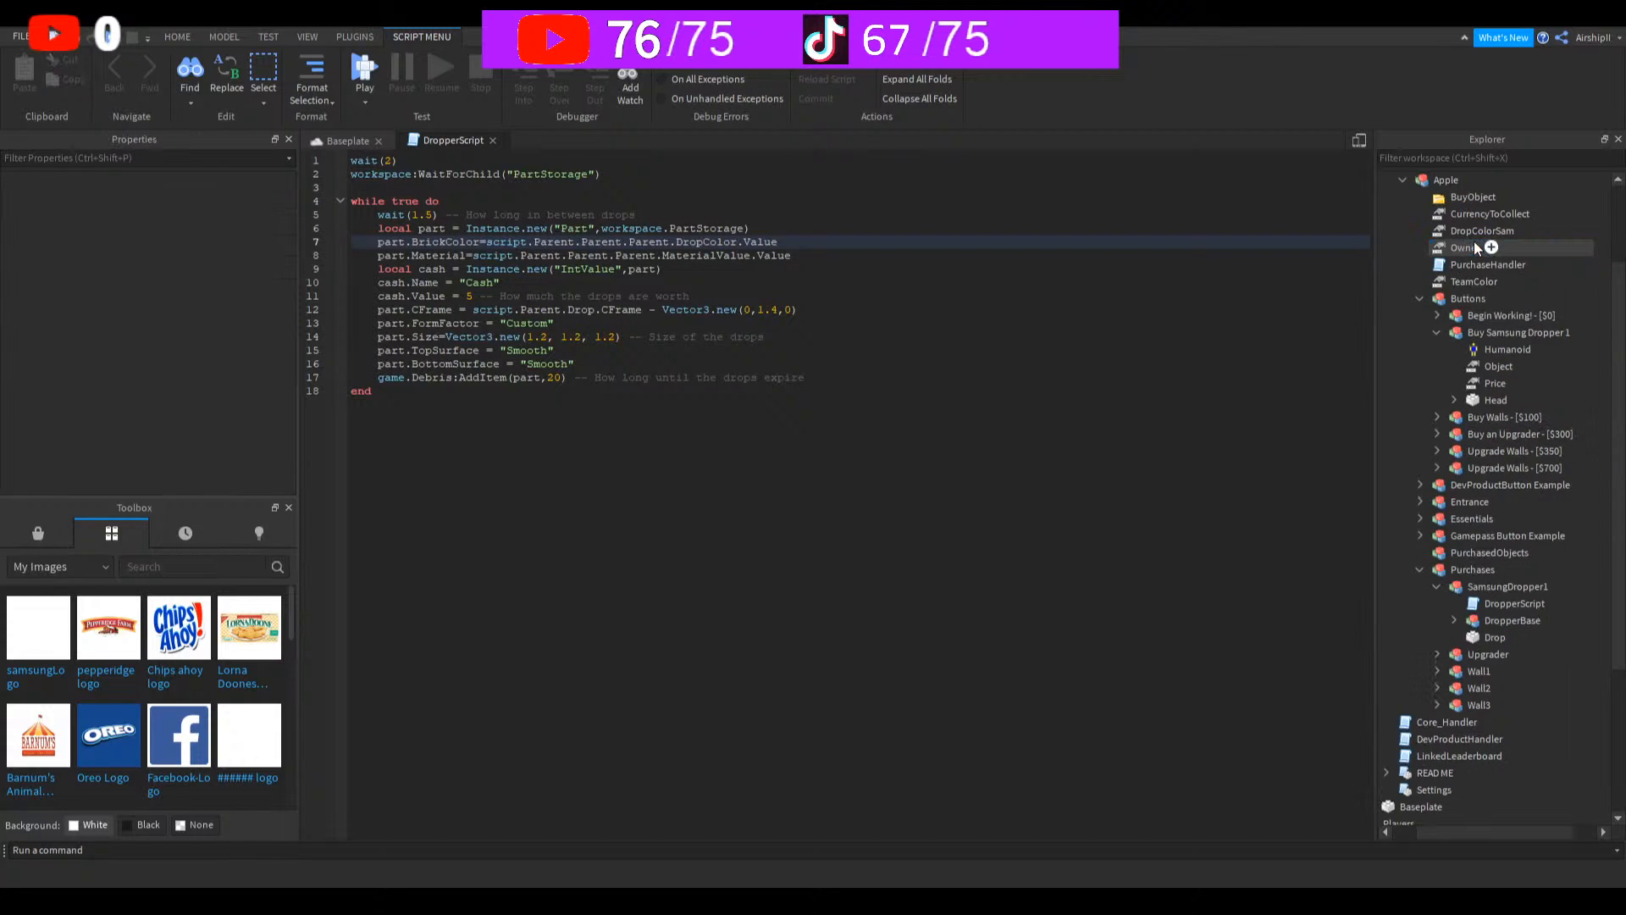
# Step: Insert a new IntValue directly into the Apple tycoon model and select it
pyautogui.click(1468, 180)
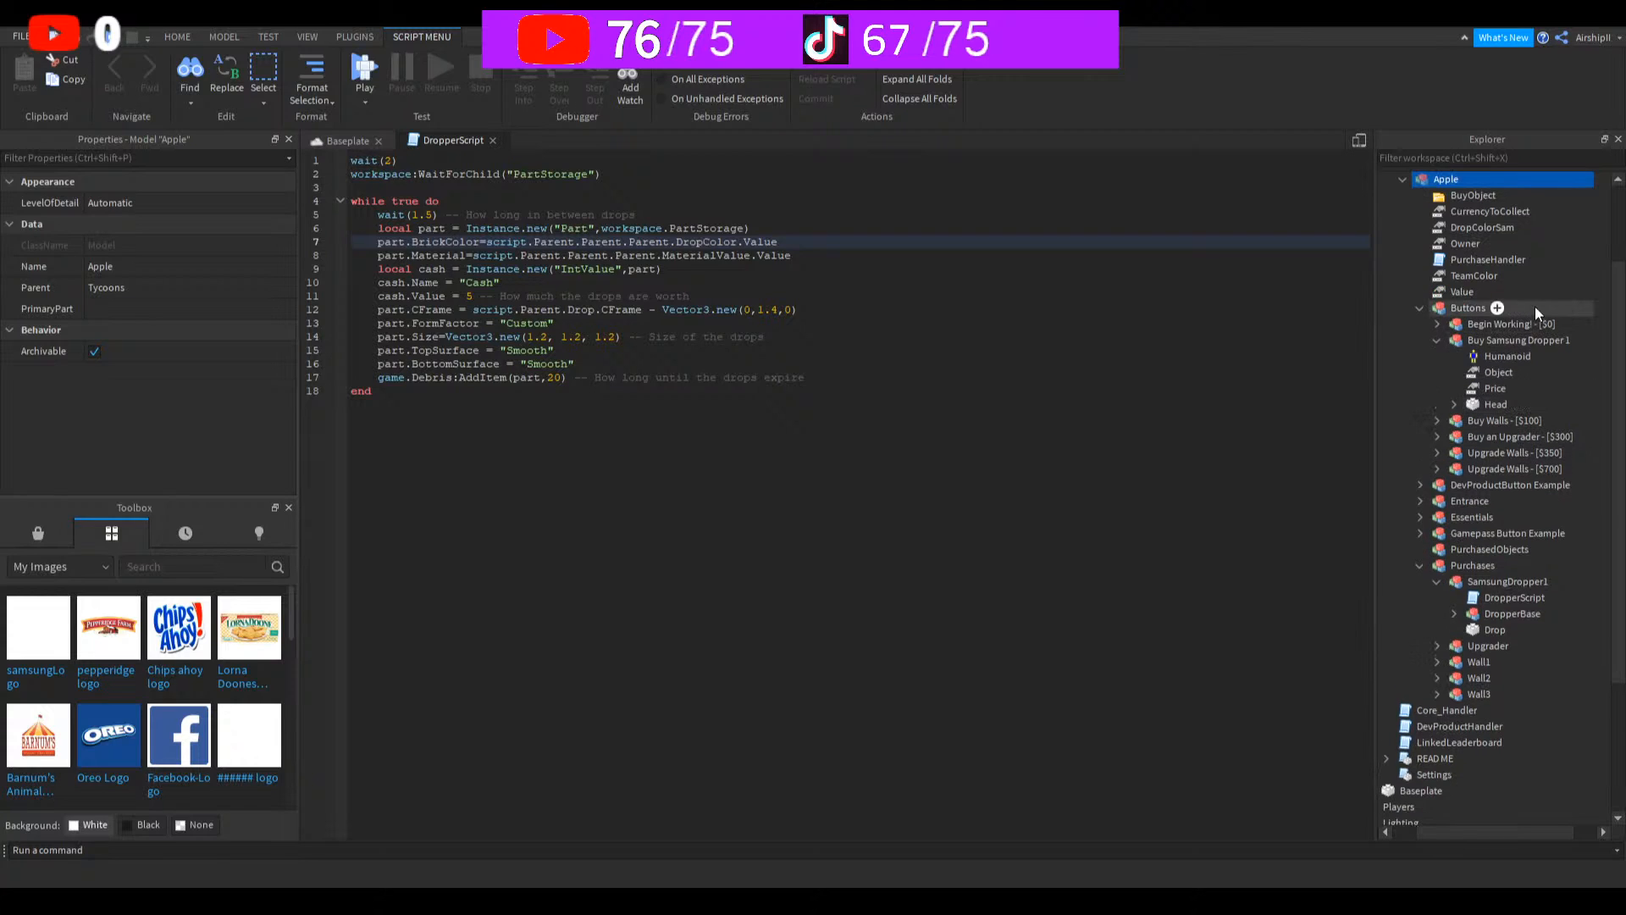
pyautogui.click(1462, 291)
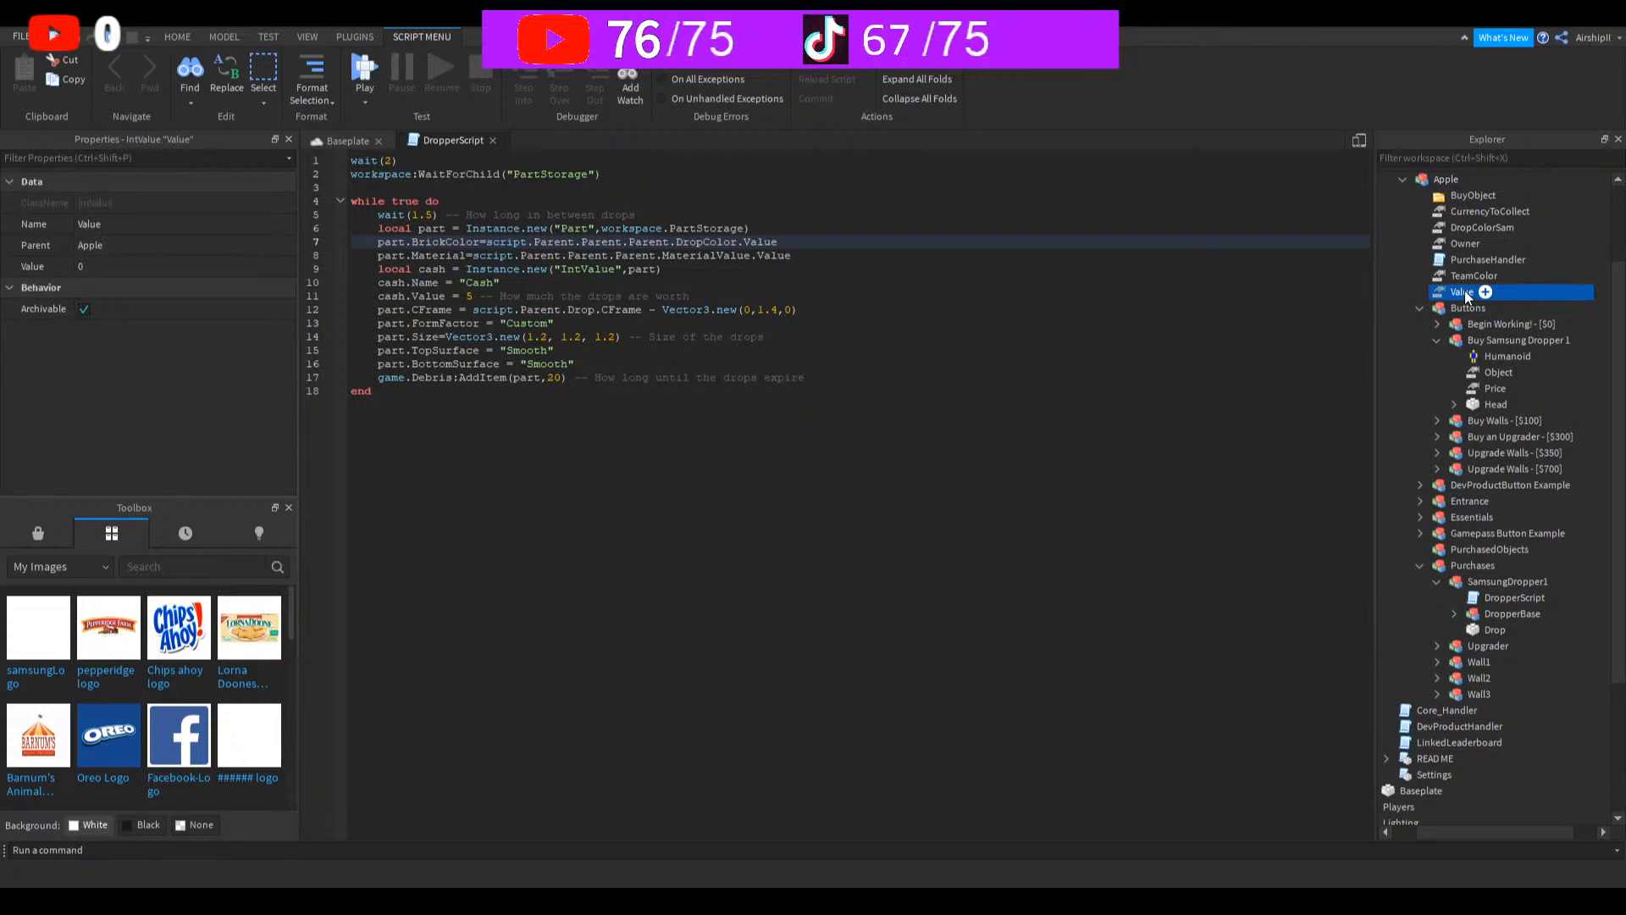
# Step: Rename the new IntValue in the Apple tycoon as DropValueSam
pyautogui.press('F2')
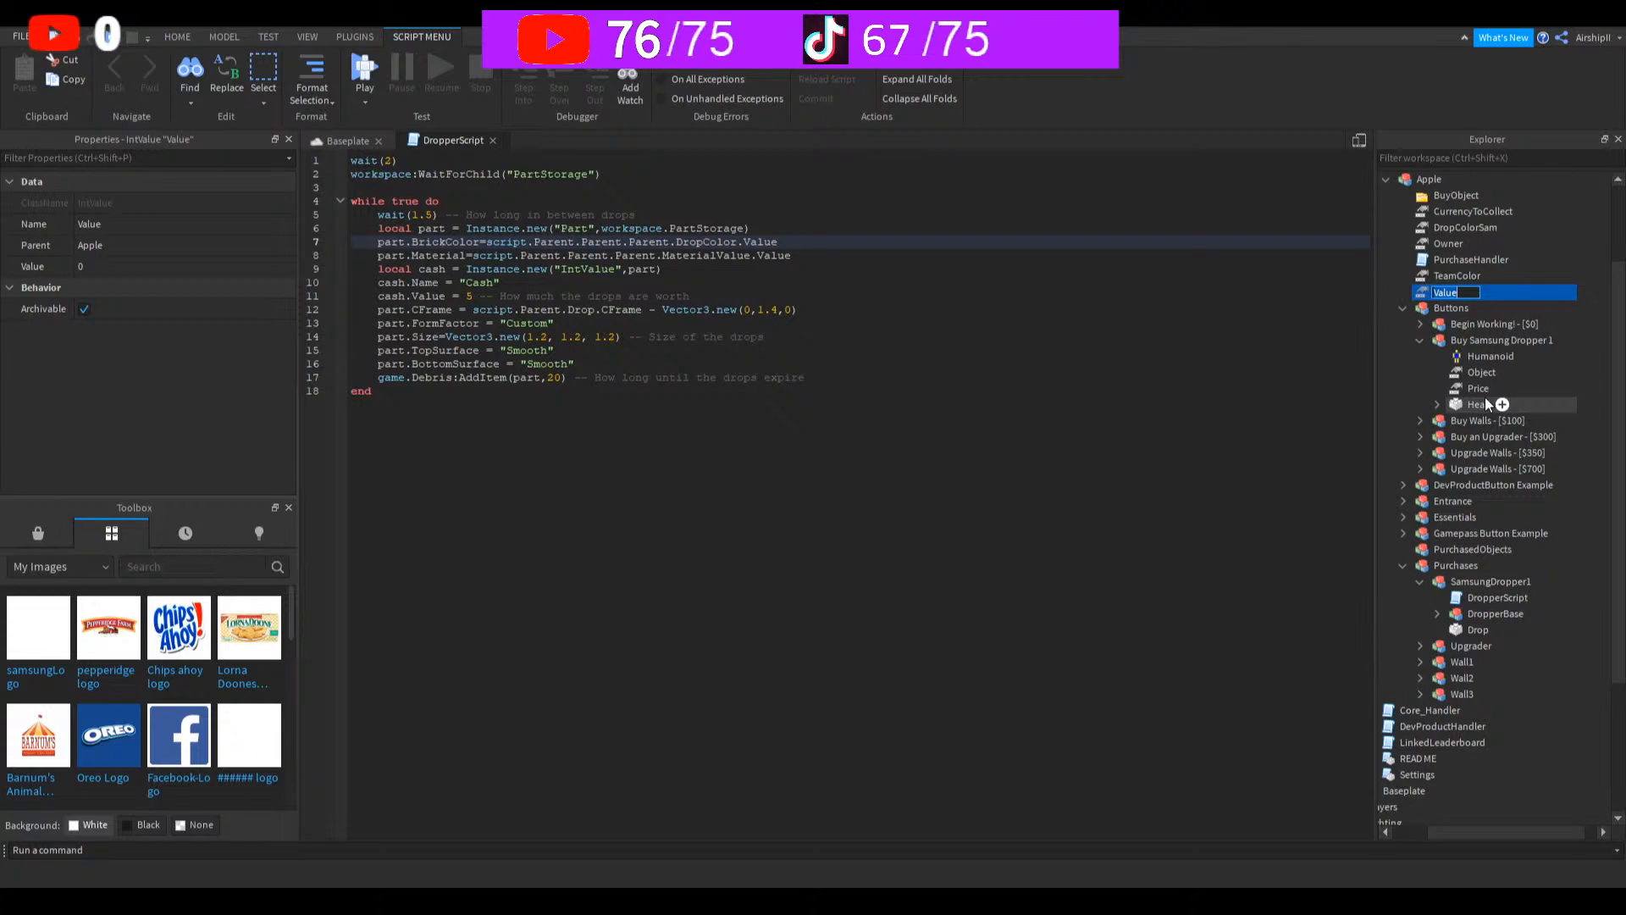
pyautogui.write('DropVasl')
pyautogui.press('BackSpace')
pyautogui.write('lueSam')
pyautogui.press('Return')
# Step: Duplicate DropValueSam and rename the copy as Upgrade Value Sam
pyautogui.hotkey('ctrl', 'd')
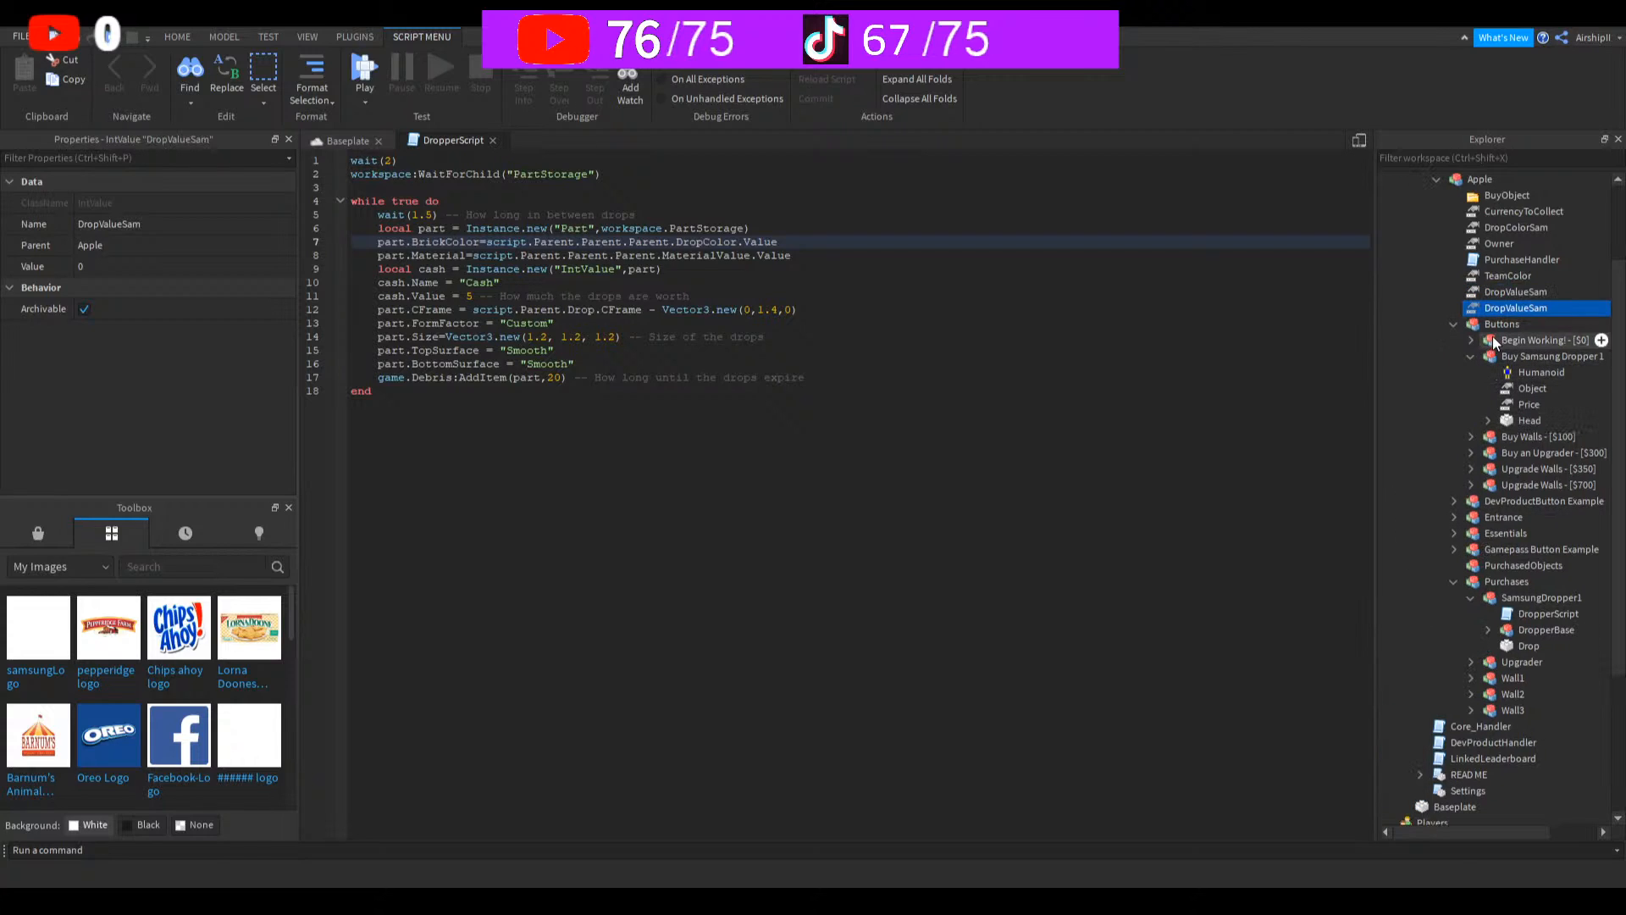
pyautogui.press('F2')
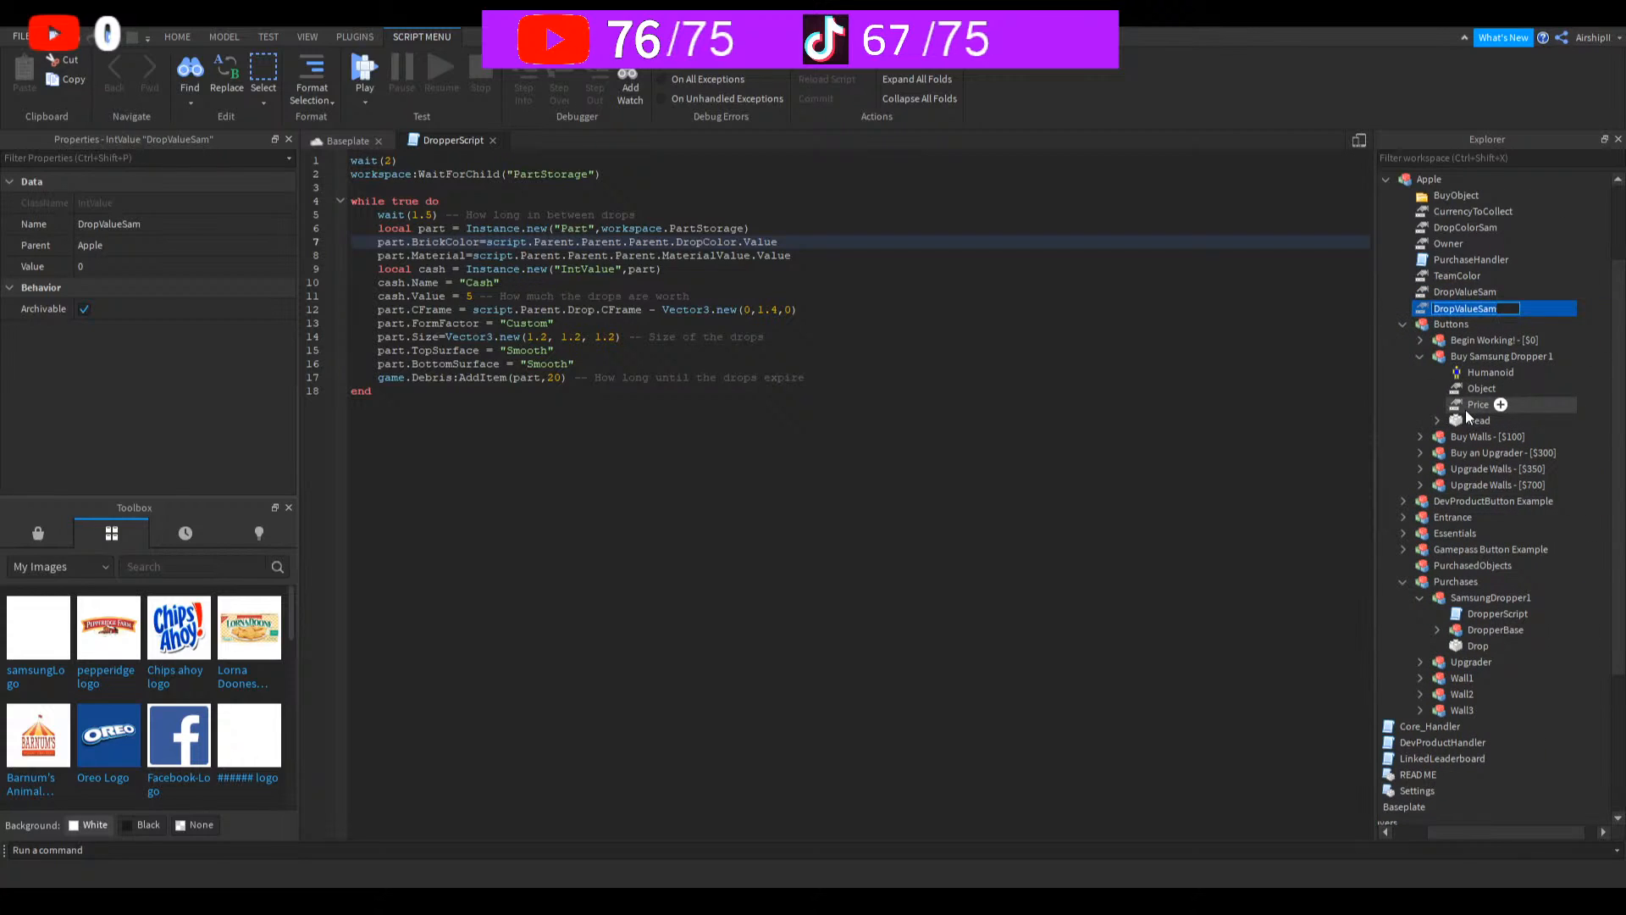
pyautogui.write('Upgrade Value Sam')
pyautogui.press('Return')
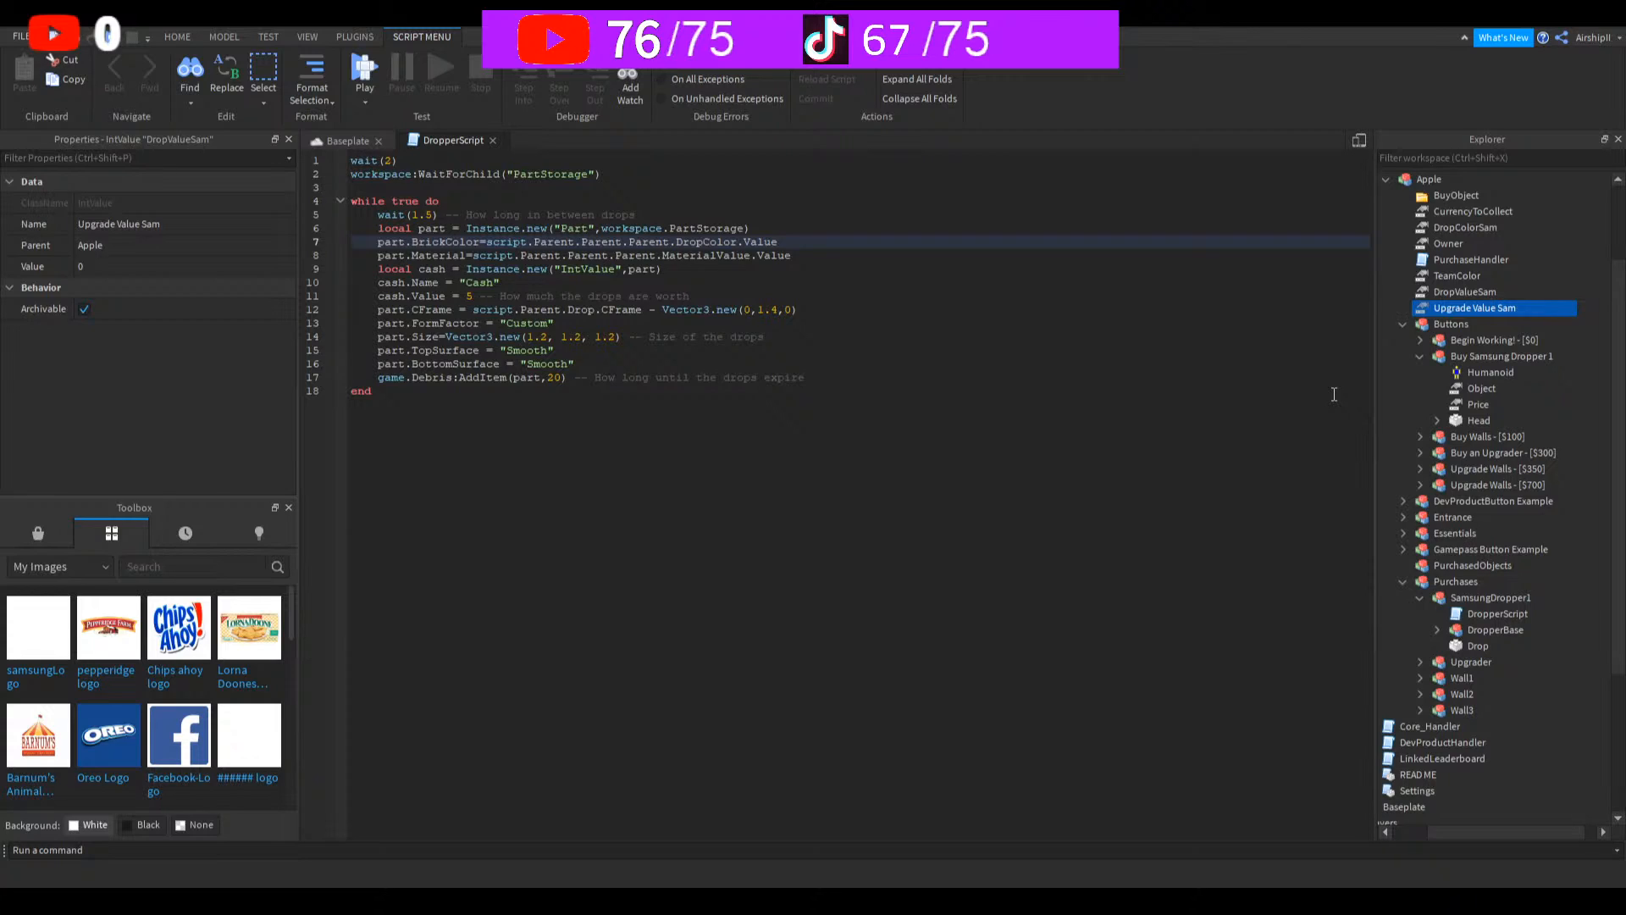
# Step: Change the BrickColor line of the DropperScript to read its color from DropColorSam.Value
pyautogui.doubleClick(755, 242)
pyautogui.keyDown('shift'); pyautogui.click(740, 242); pyautogui.keyUp('shift')
pyautogui.press('BackSpace')
pyautogui.write('.Value')
# Step: Delete the part.Material line that refers to MaterialValue from the DropperScript
pyautogui.moveTo(805, 253); pyautogui.dragTo(380, 253)
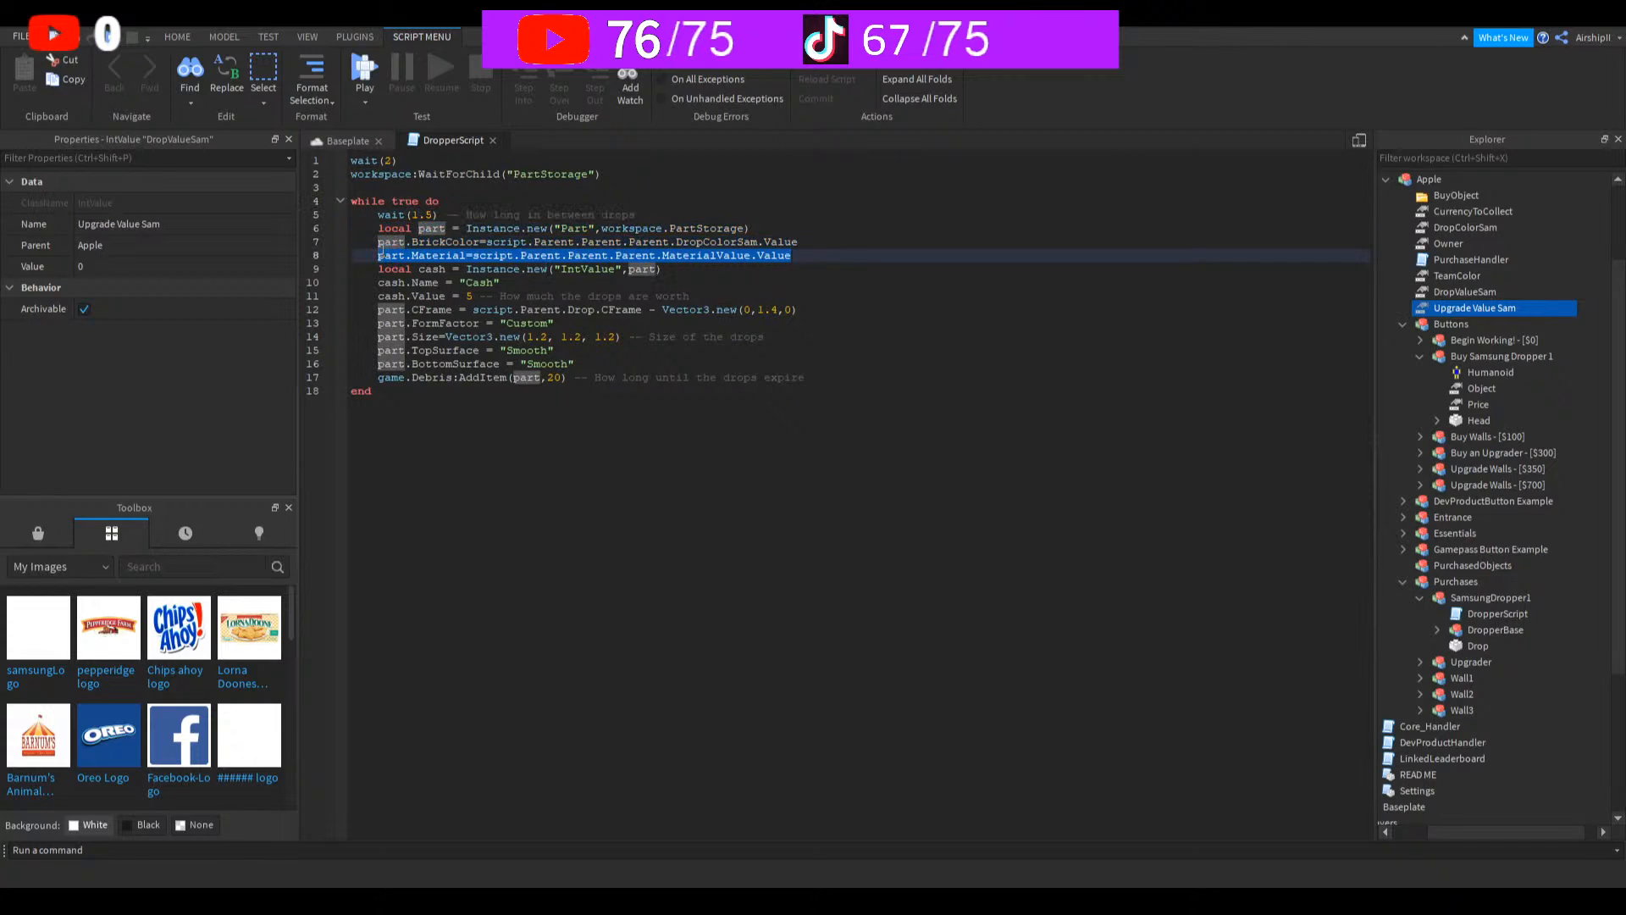
pyautogui.press('BackSpace')
pyautogui.press('BackSpace')
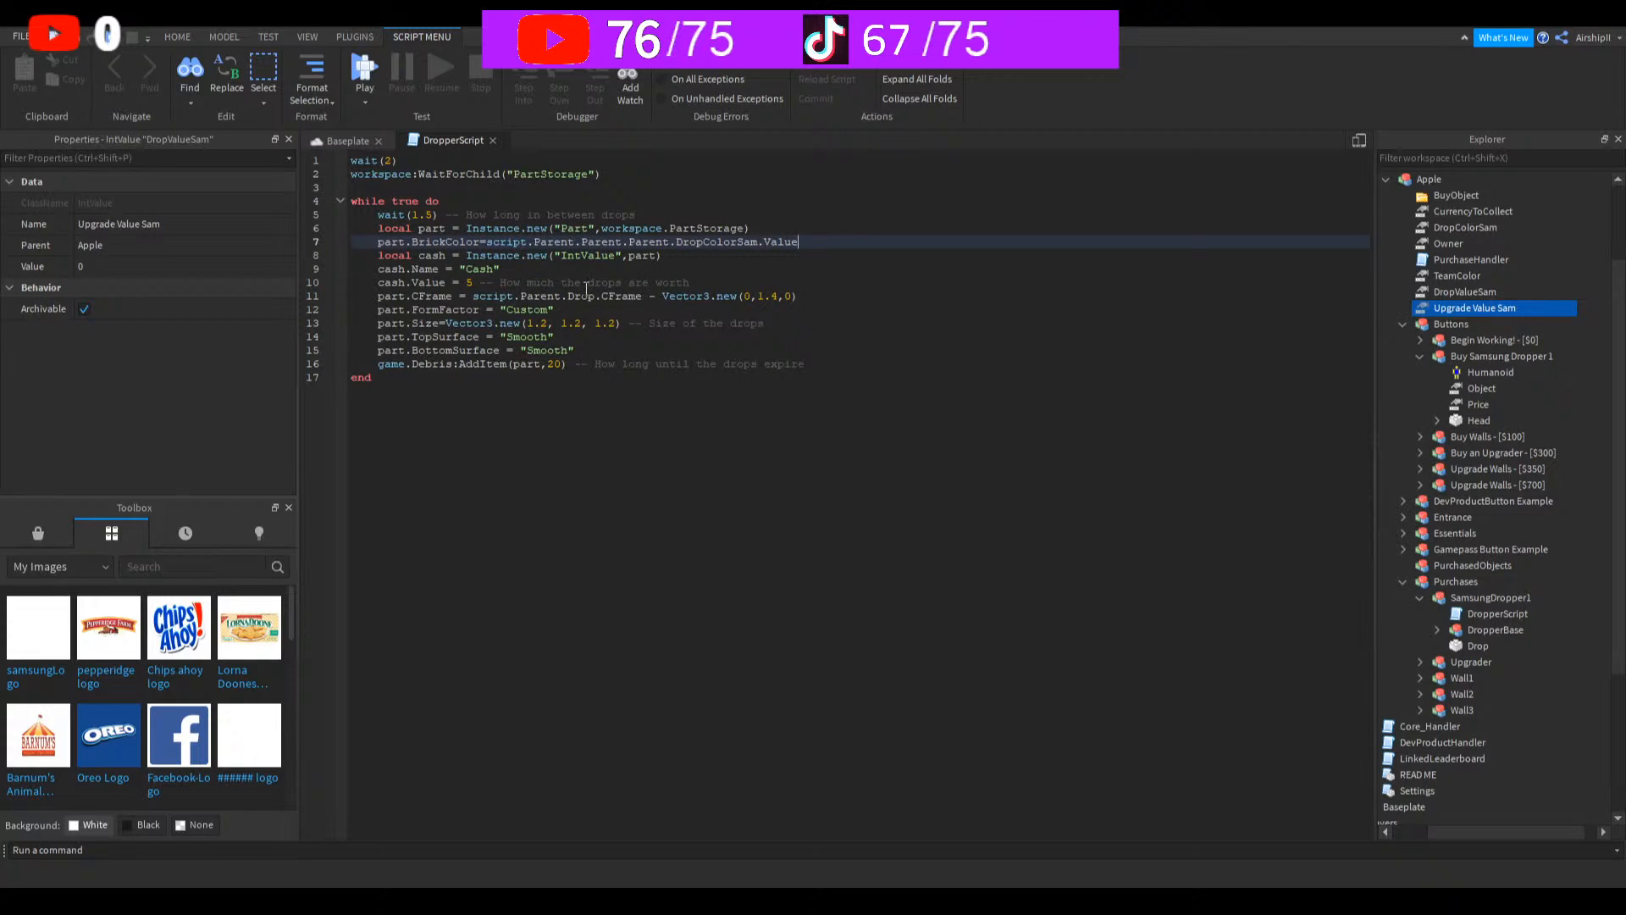
pyautogui.click(460, 253)
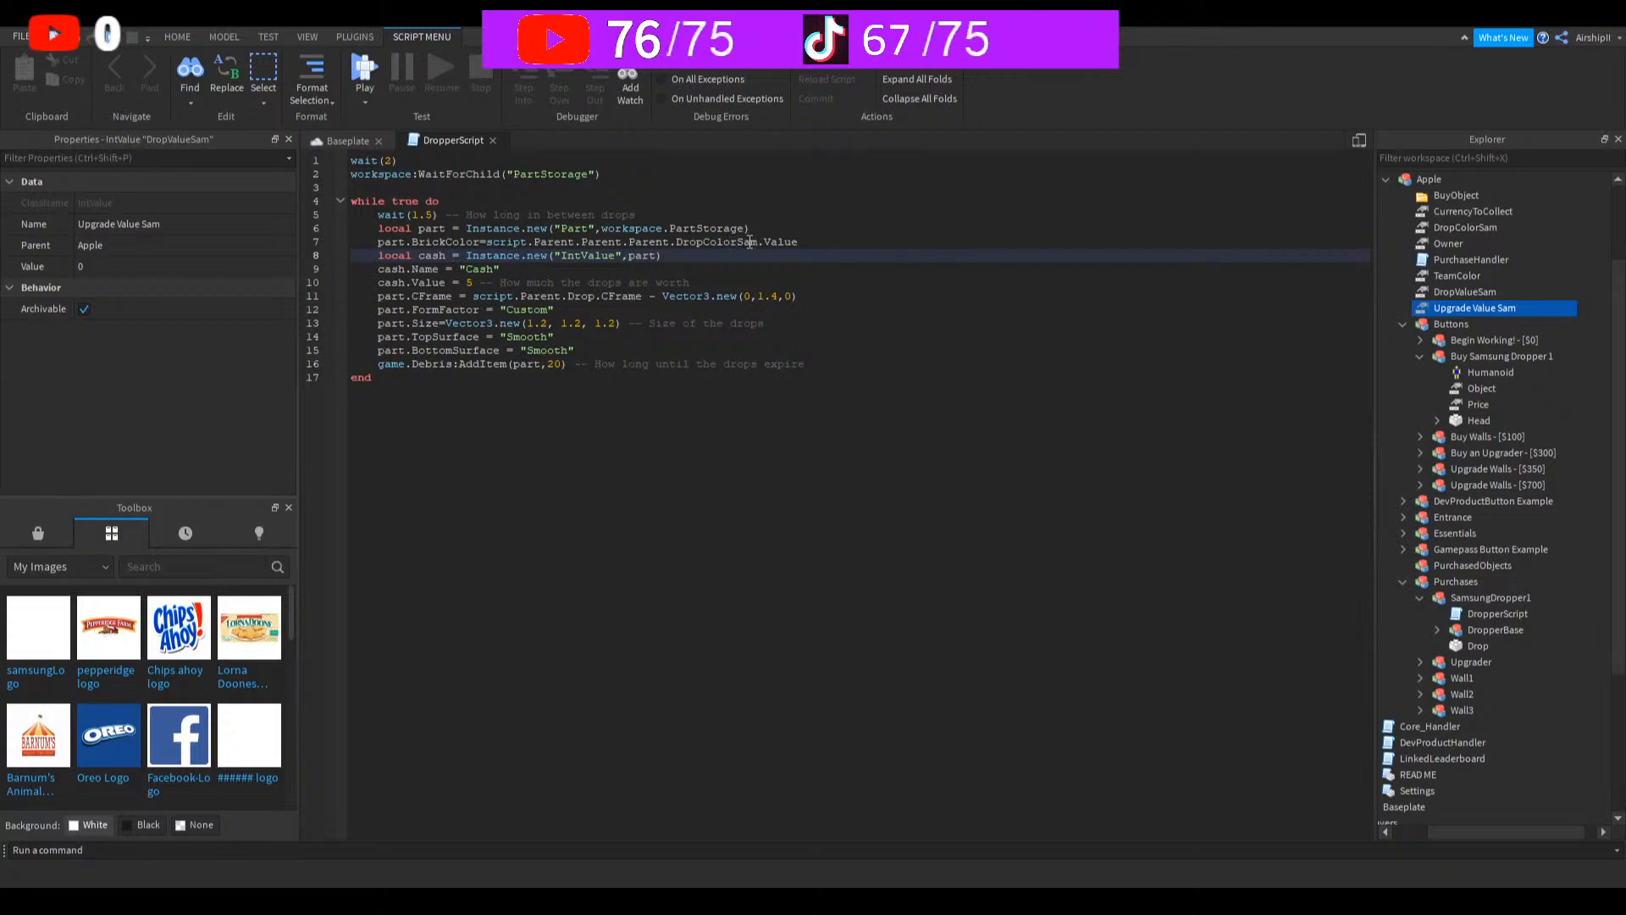
# Step: Replace the fixed cash.Value number in the DropperScript with script.Parent.Parent.Parent.DropValueSam.Value
pyautogui.click(480, 282)
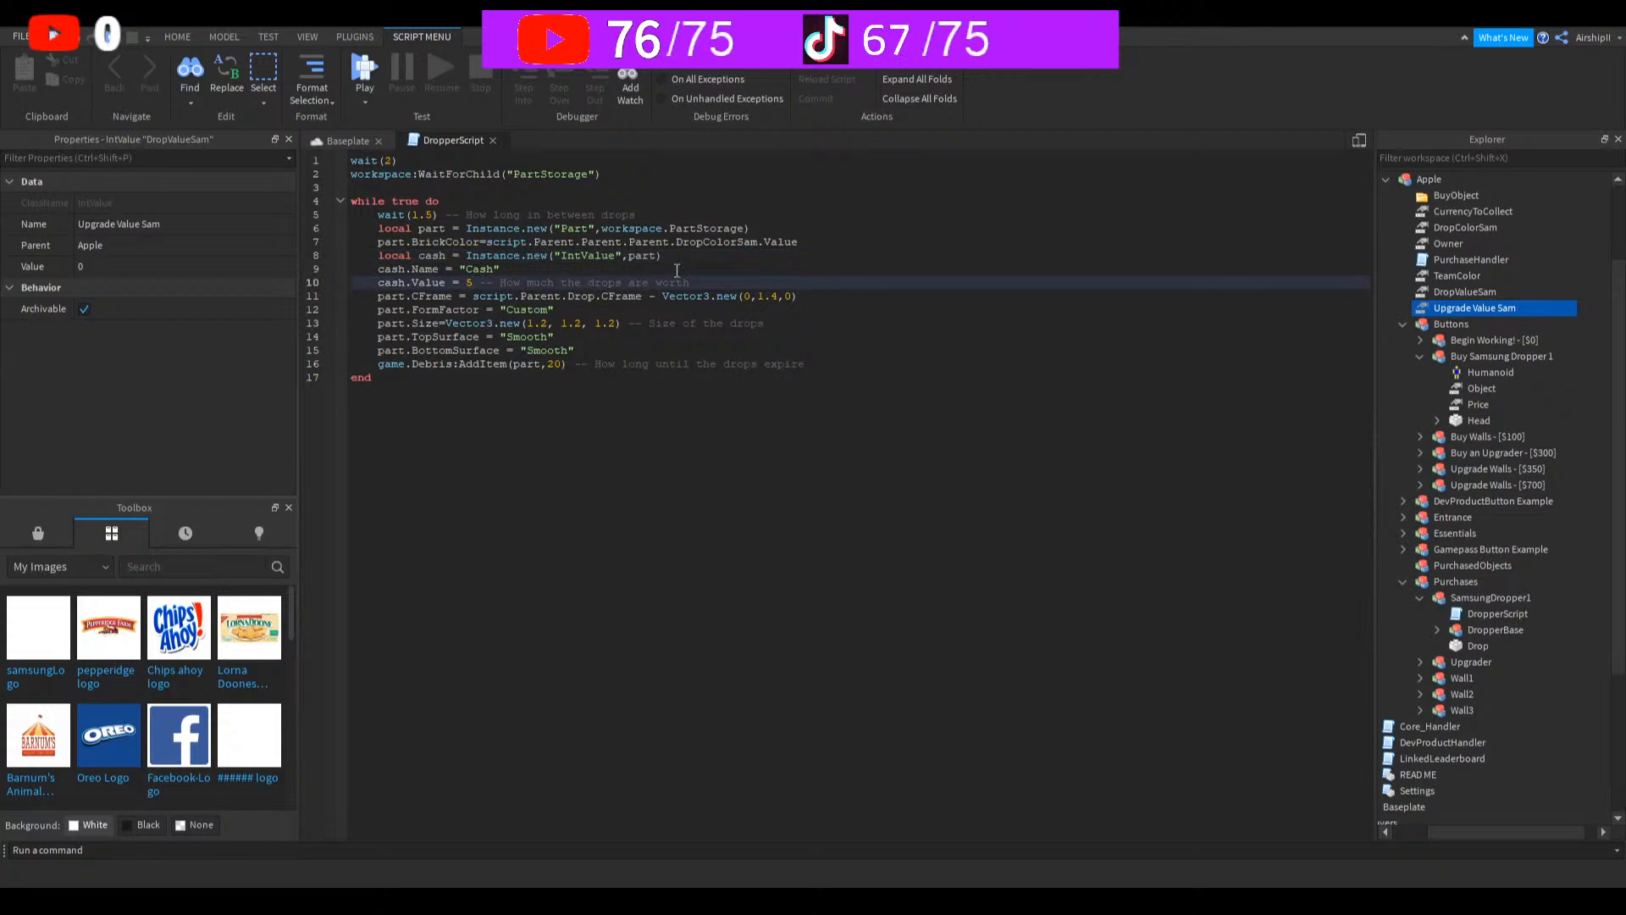
pyautogui.press('BackSpace')
pyautogui.write('script.parent.Parent.Parent.drop')
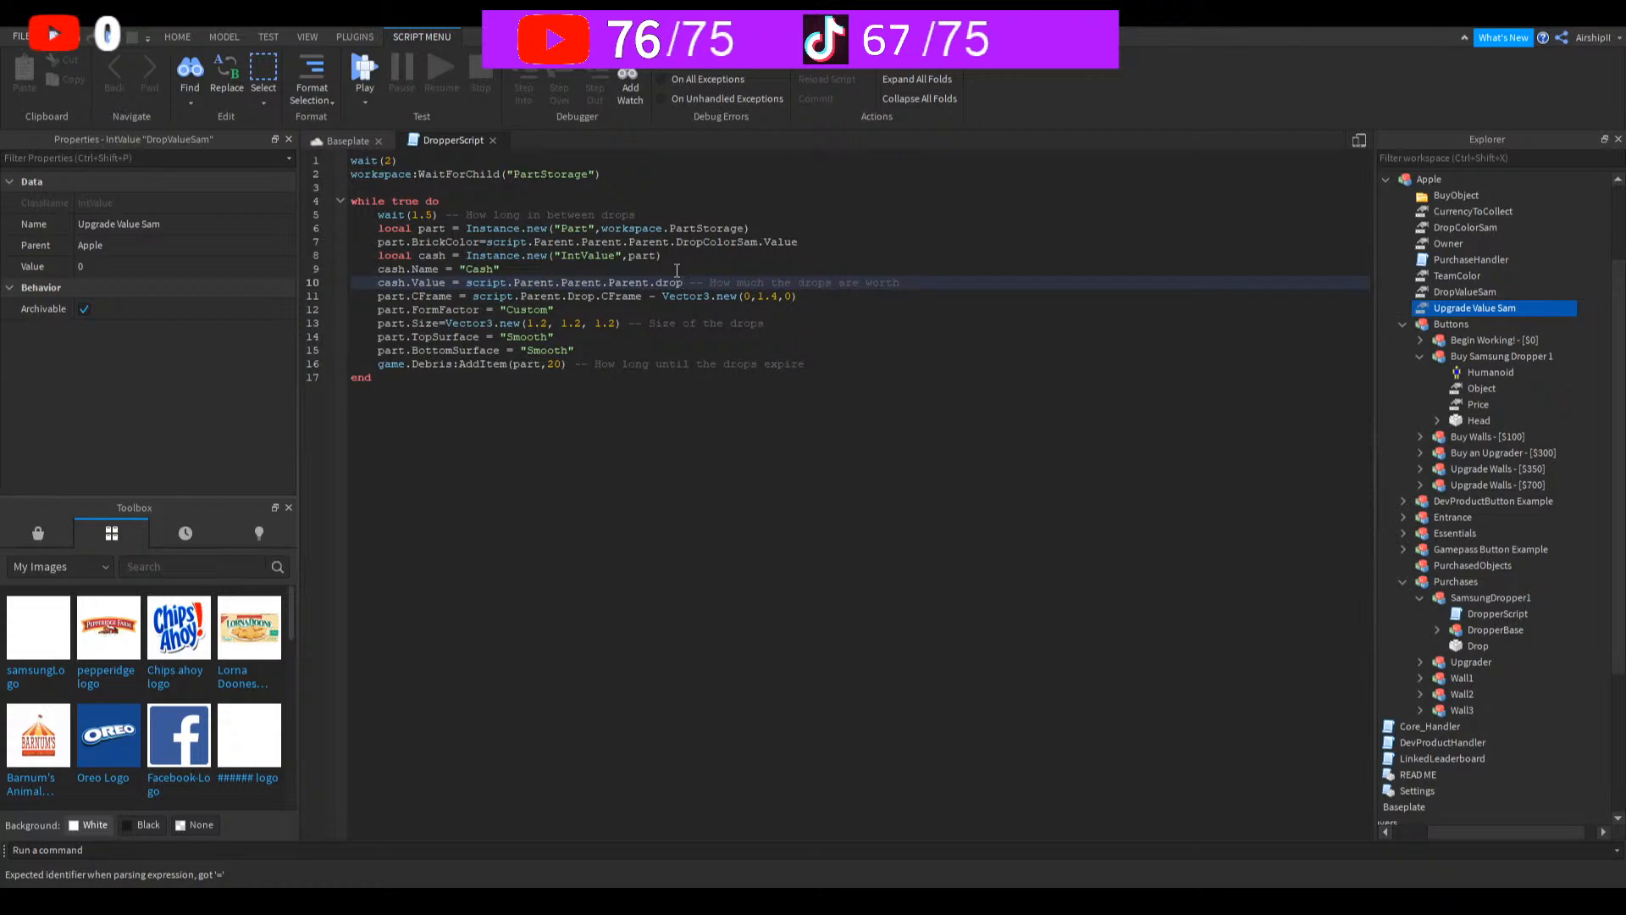
pyautogui.press('Tab')
pyautogui.write('.v')
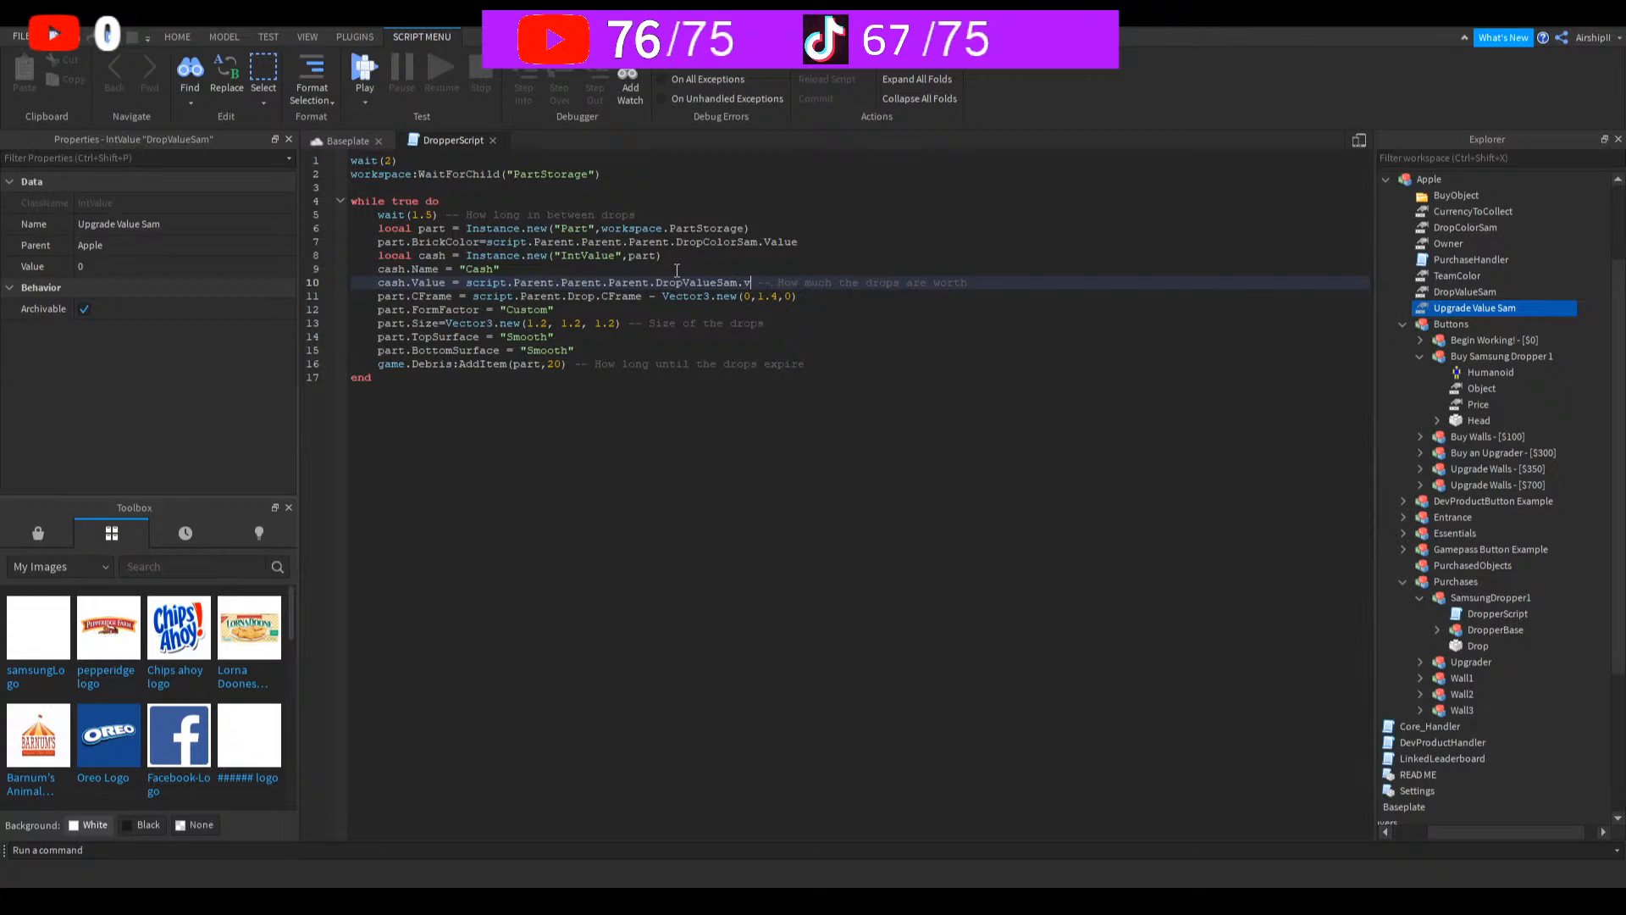
pyautogui.press('Tab')
pyautogui.click(825, 294)
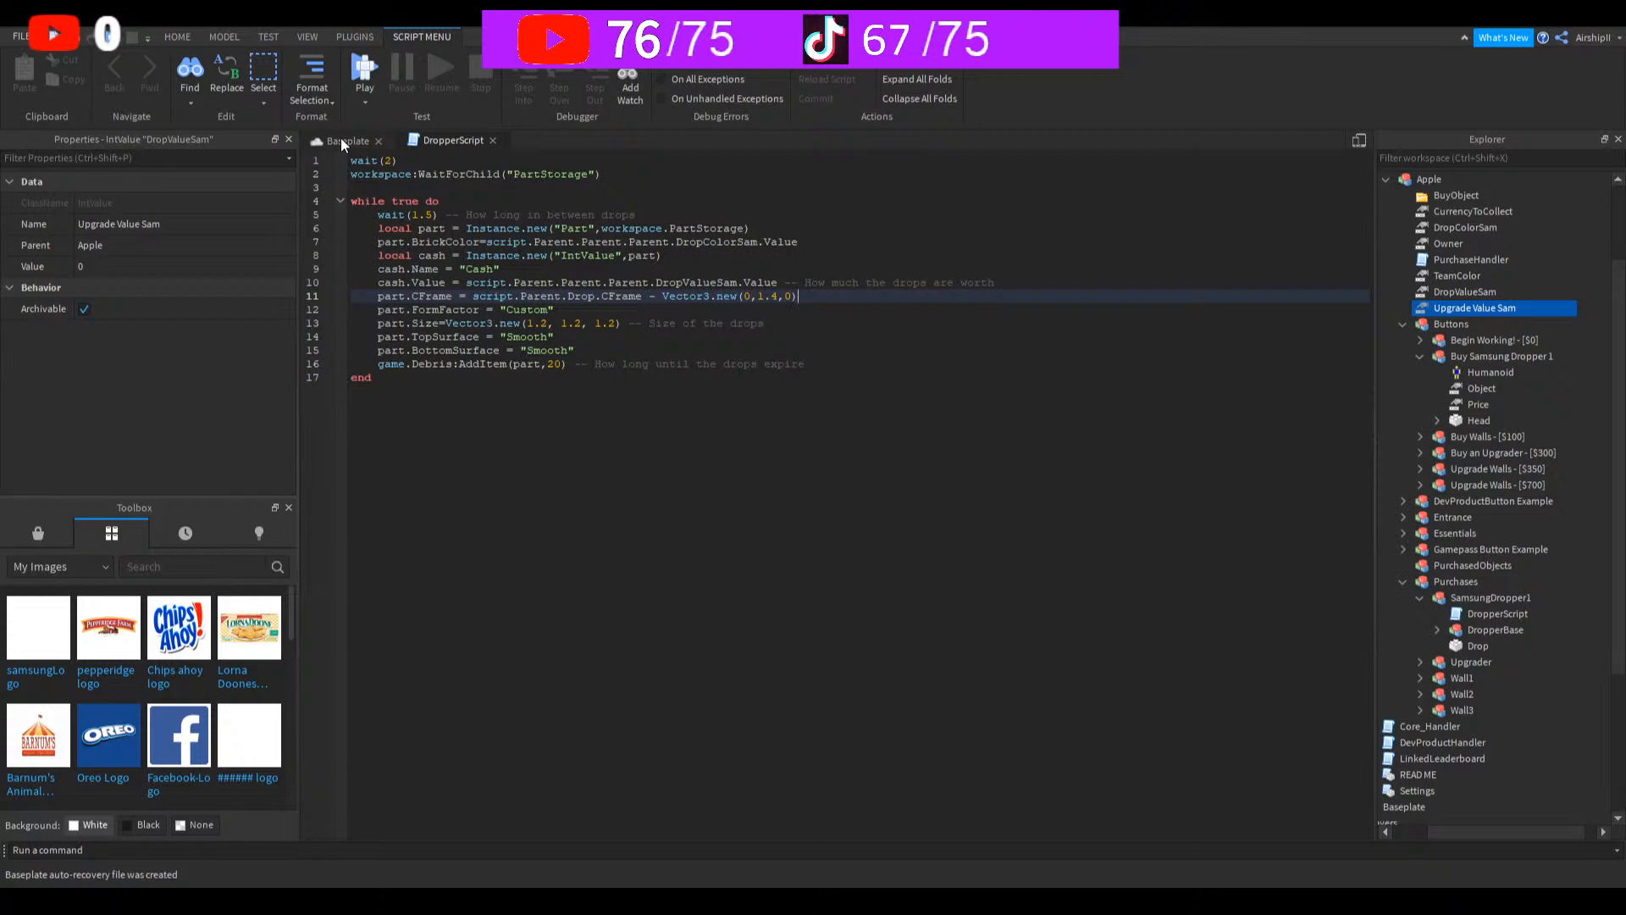
# Step: Back in the Baseplate view, set DropValueSam's value to 5 and DropColorSam's color to Really black
pyautogui.click(341, 141)
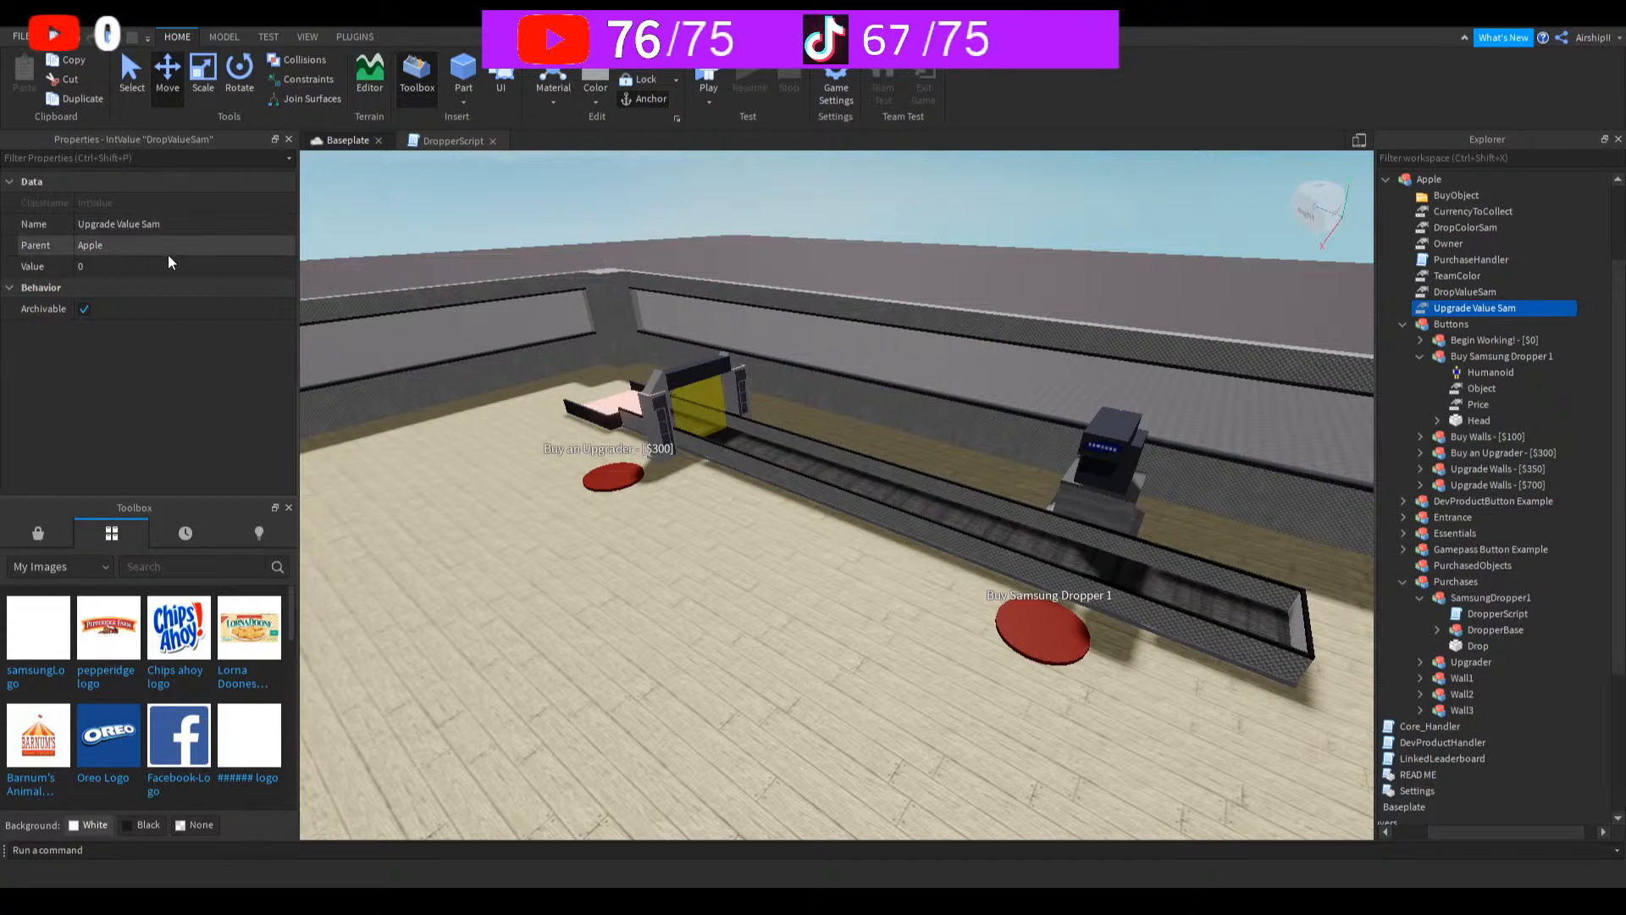
pyautogui.click(1450, 291)
pyautogui.click(266, 263)
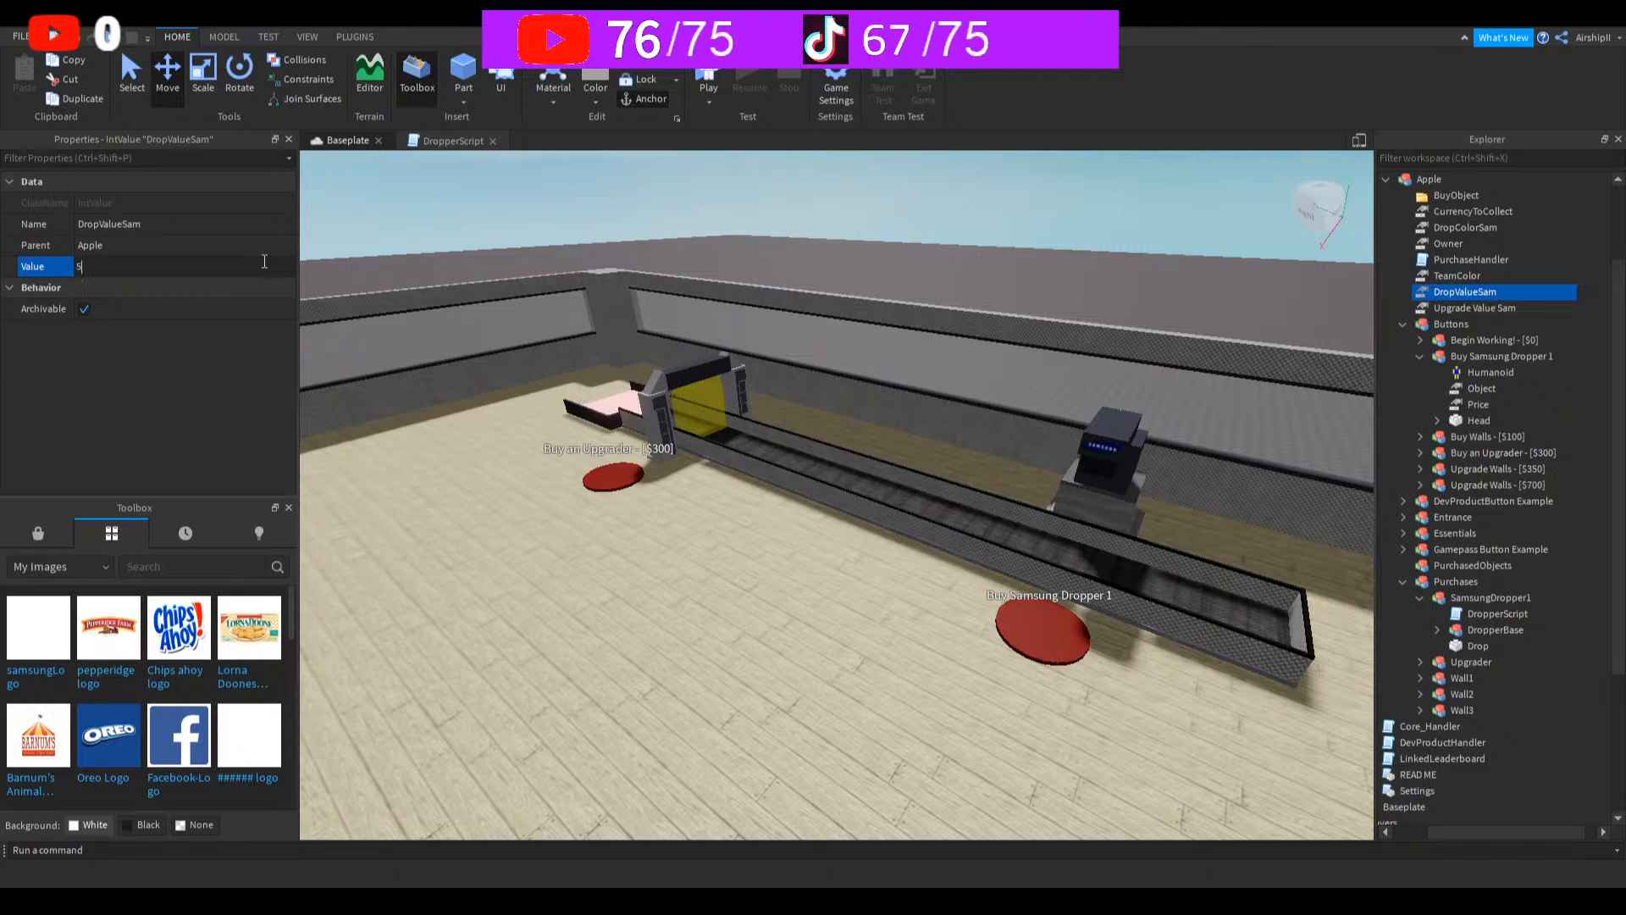
pyautogui.press('Return')
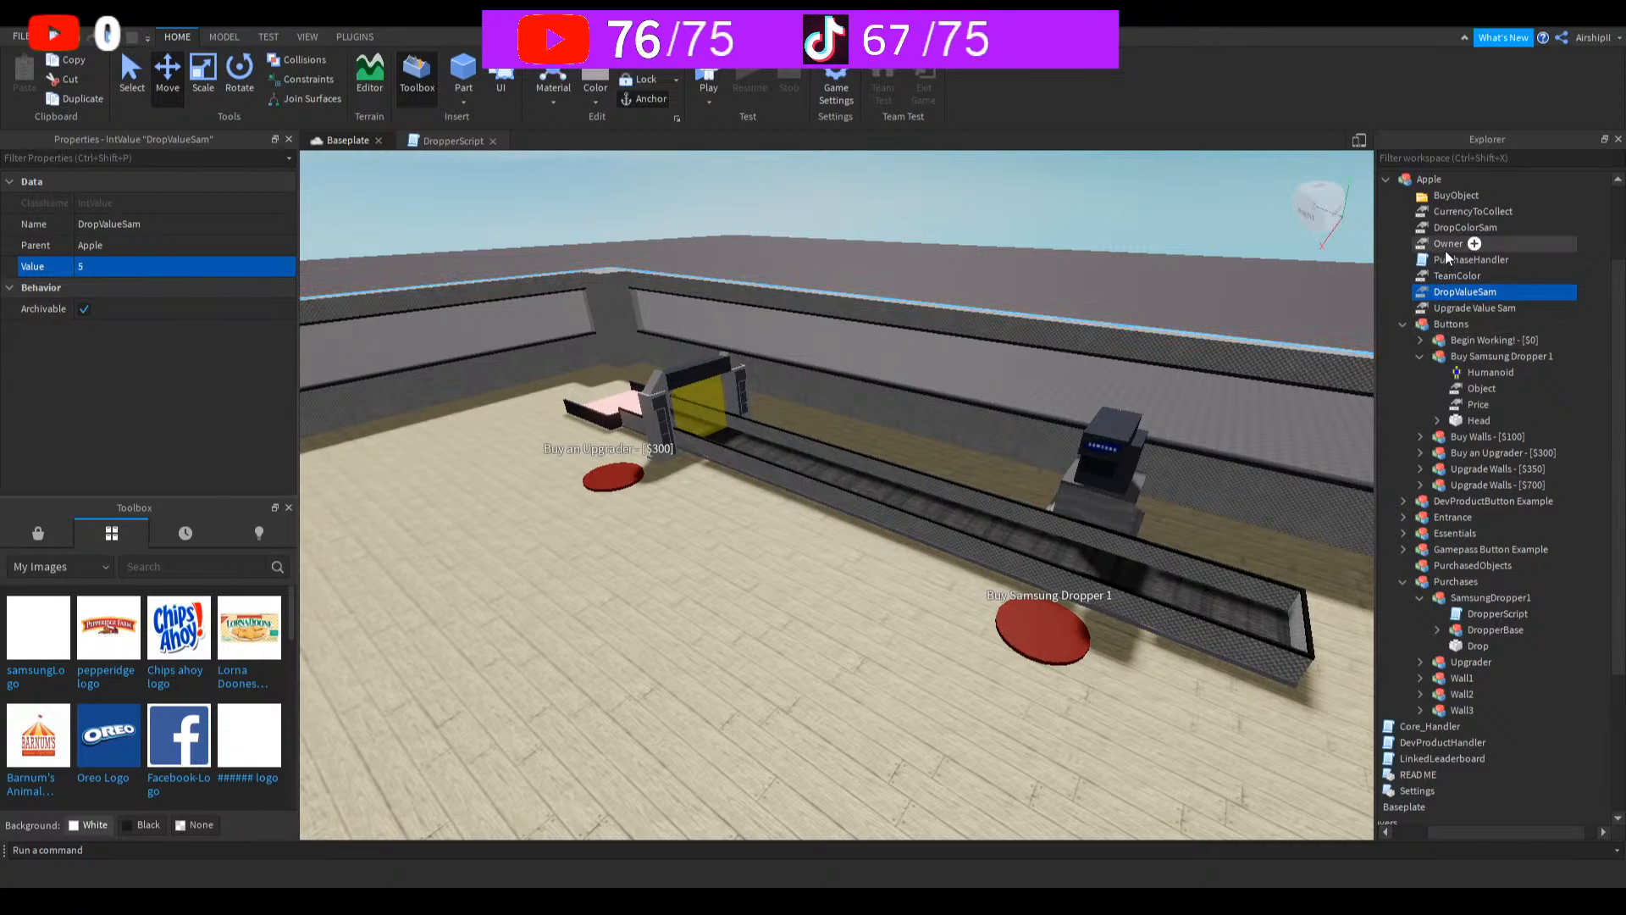
pyautogui.click(1449, 229)
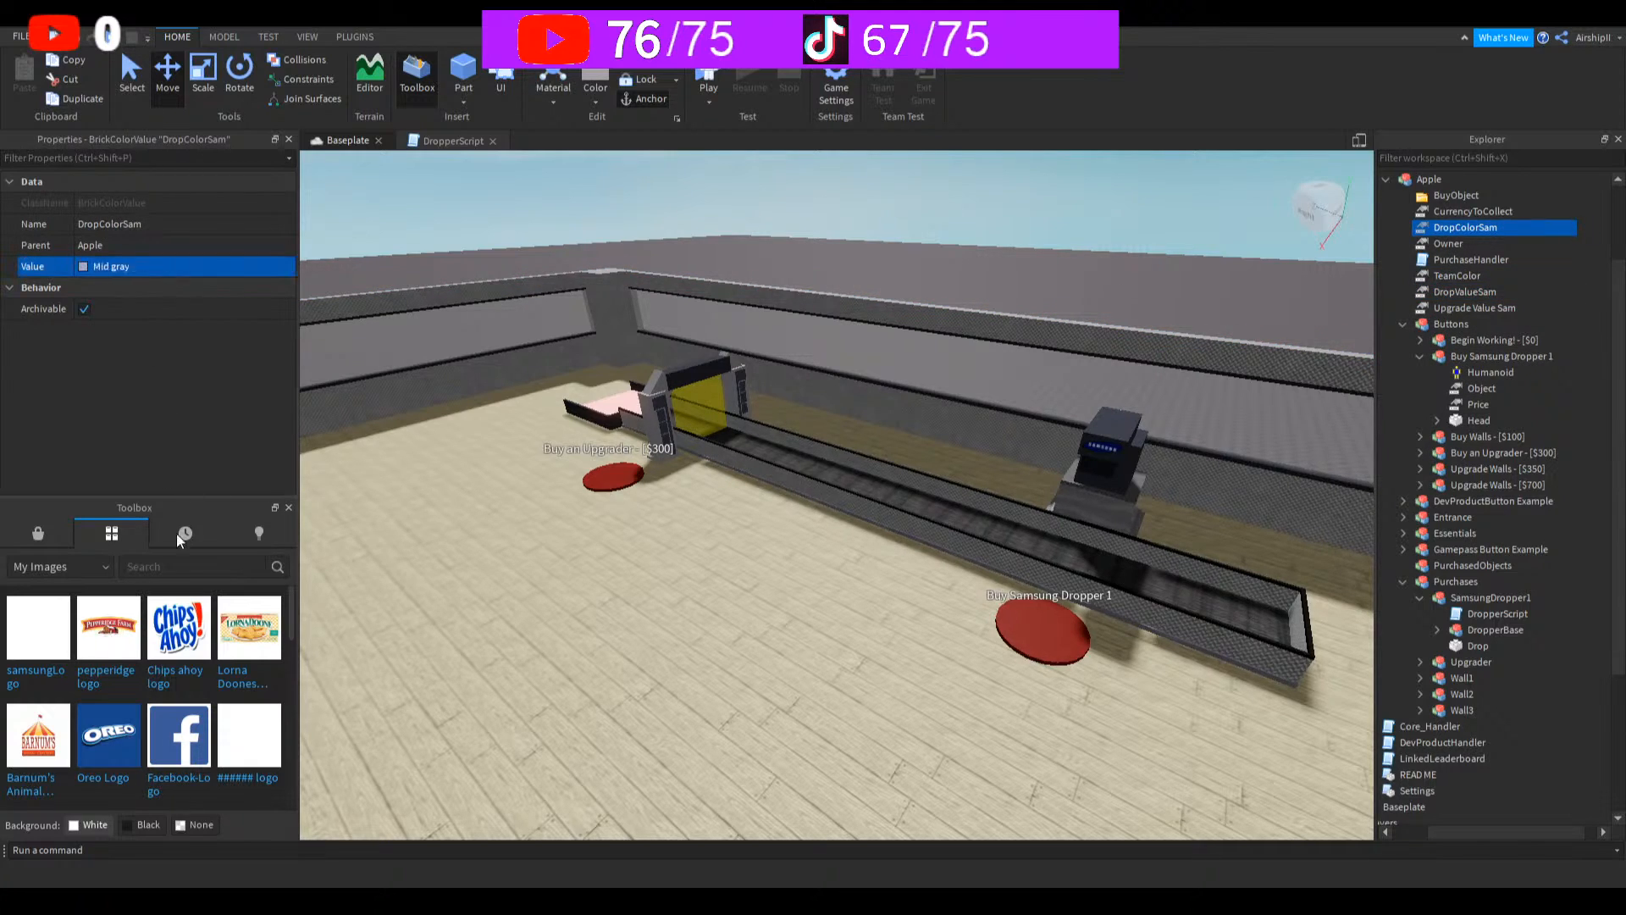
pyautogui.click(30, 584)
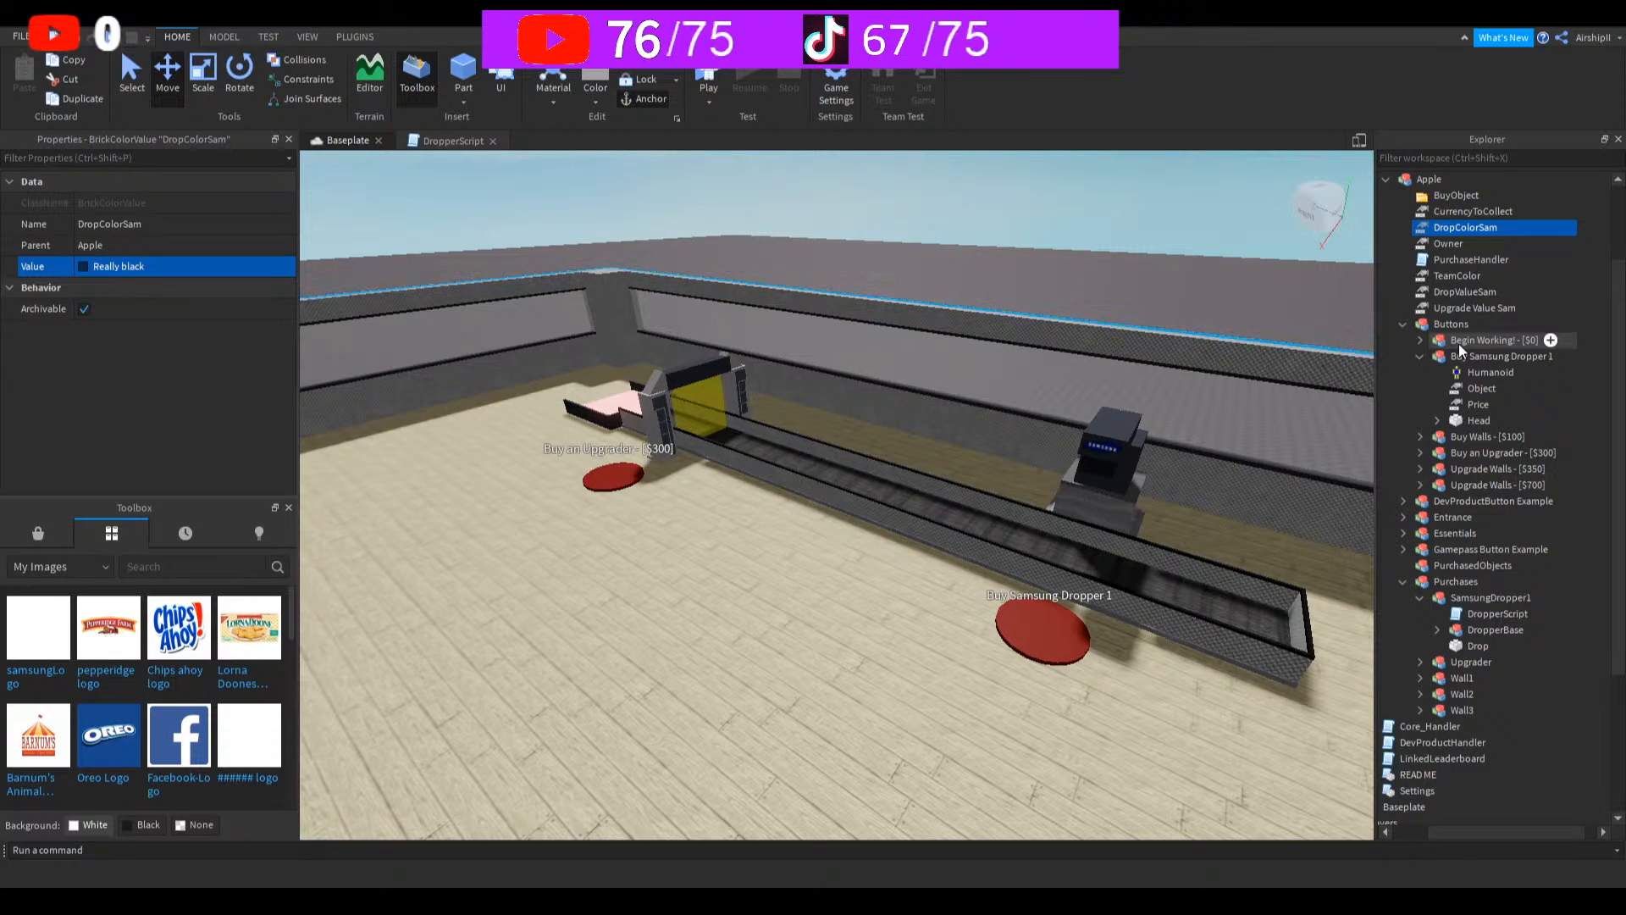
# Step: Duplicate SamsungDropper1 in Purchases and move the copy along the conveyor toward the upgrader, beside the original
pyautogui.scroll(-3, 1470, 382)
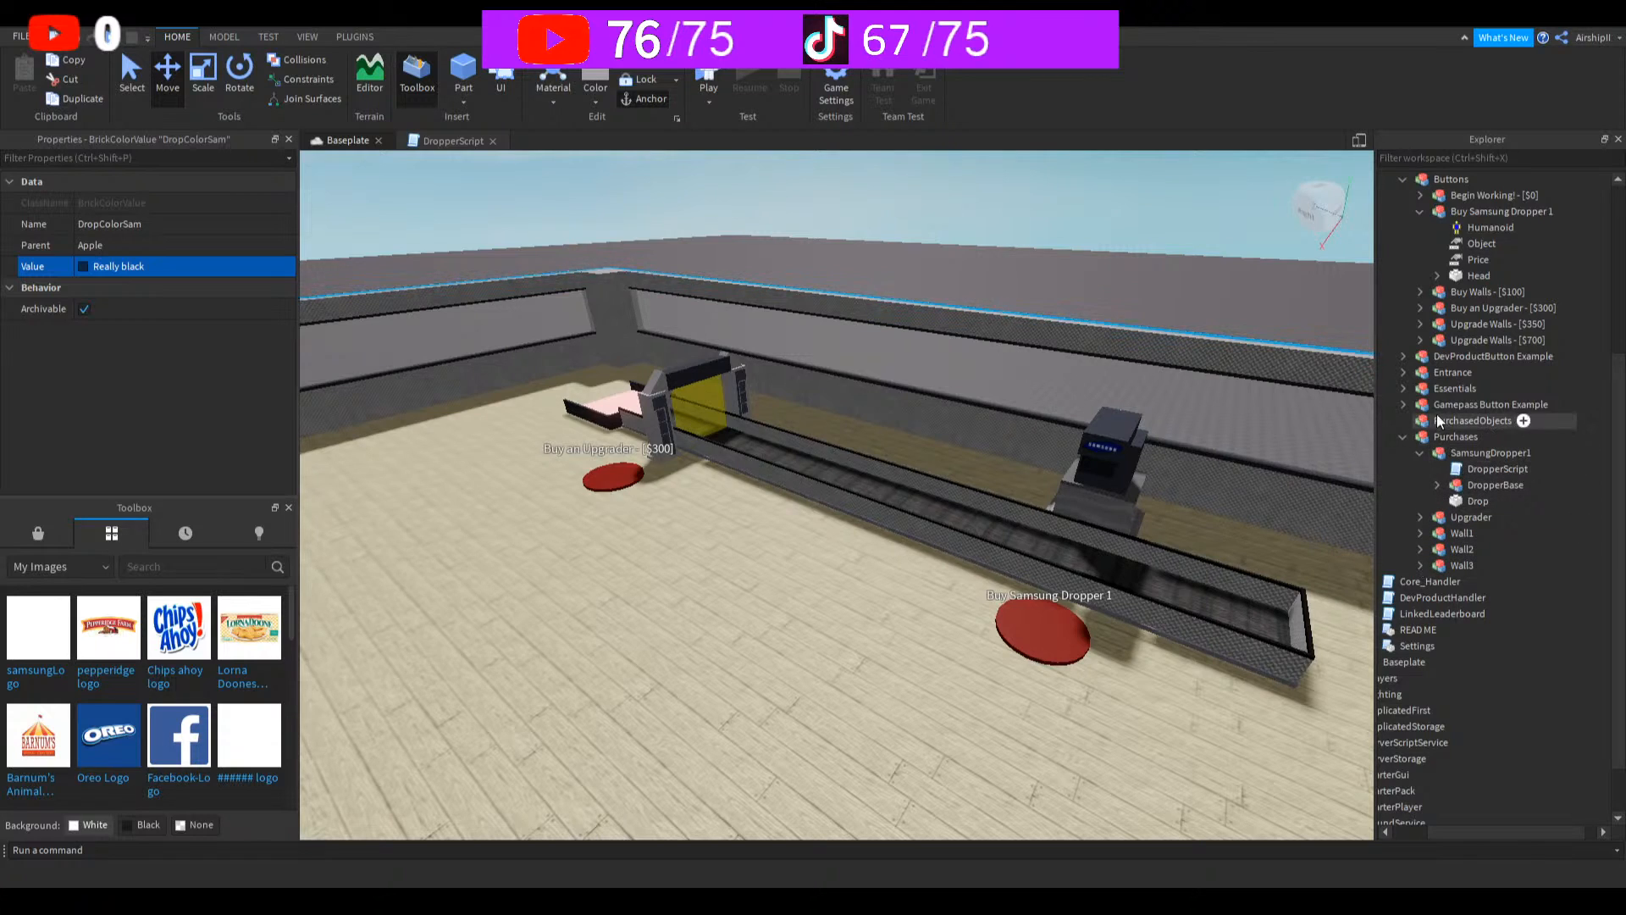
pyautogui.scroll(2, 1423, 339)
pyautogui.click(1419, 306)
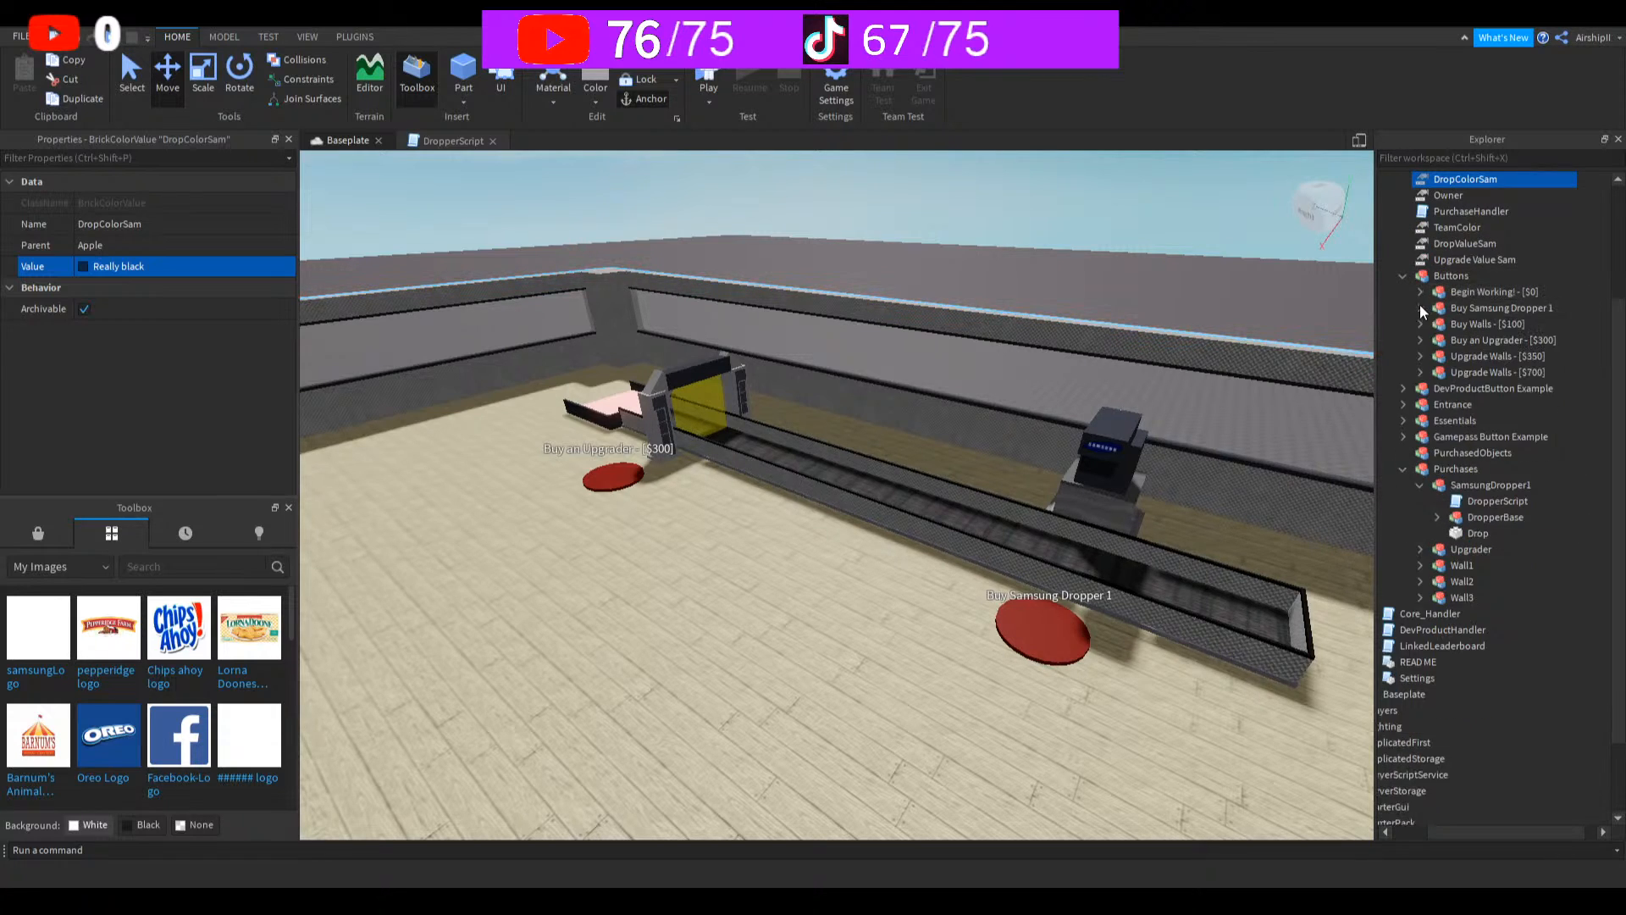
pyautogui.click(1420, 485)
pyautogui.click(1447, 487)
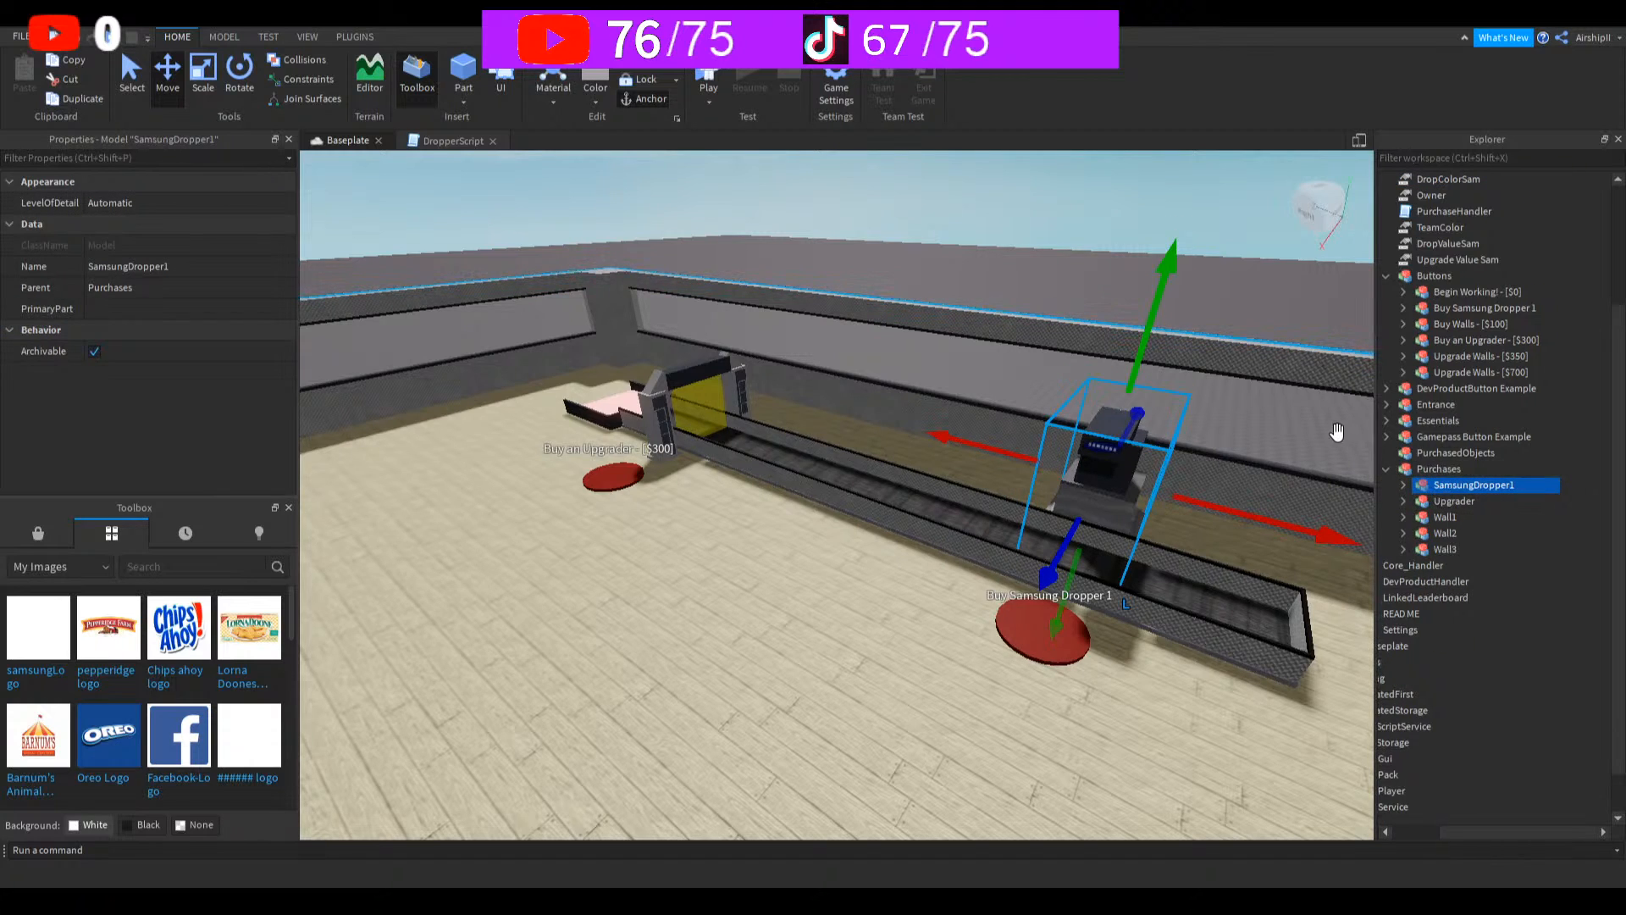
pyautogui.hotkey('ctrl', 'd')
pyautogui.moveTo(1302, 527); pyautogui.dragTo(1186, 485)
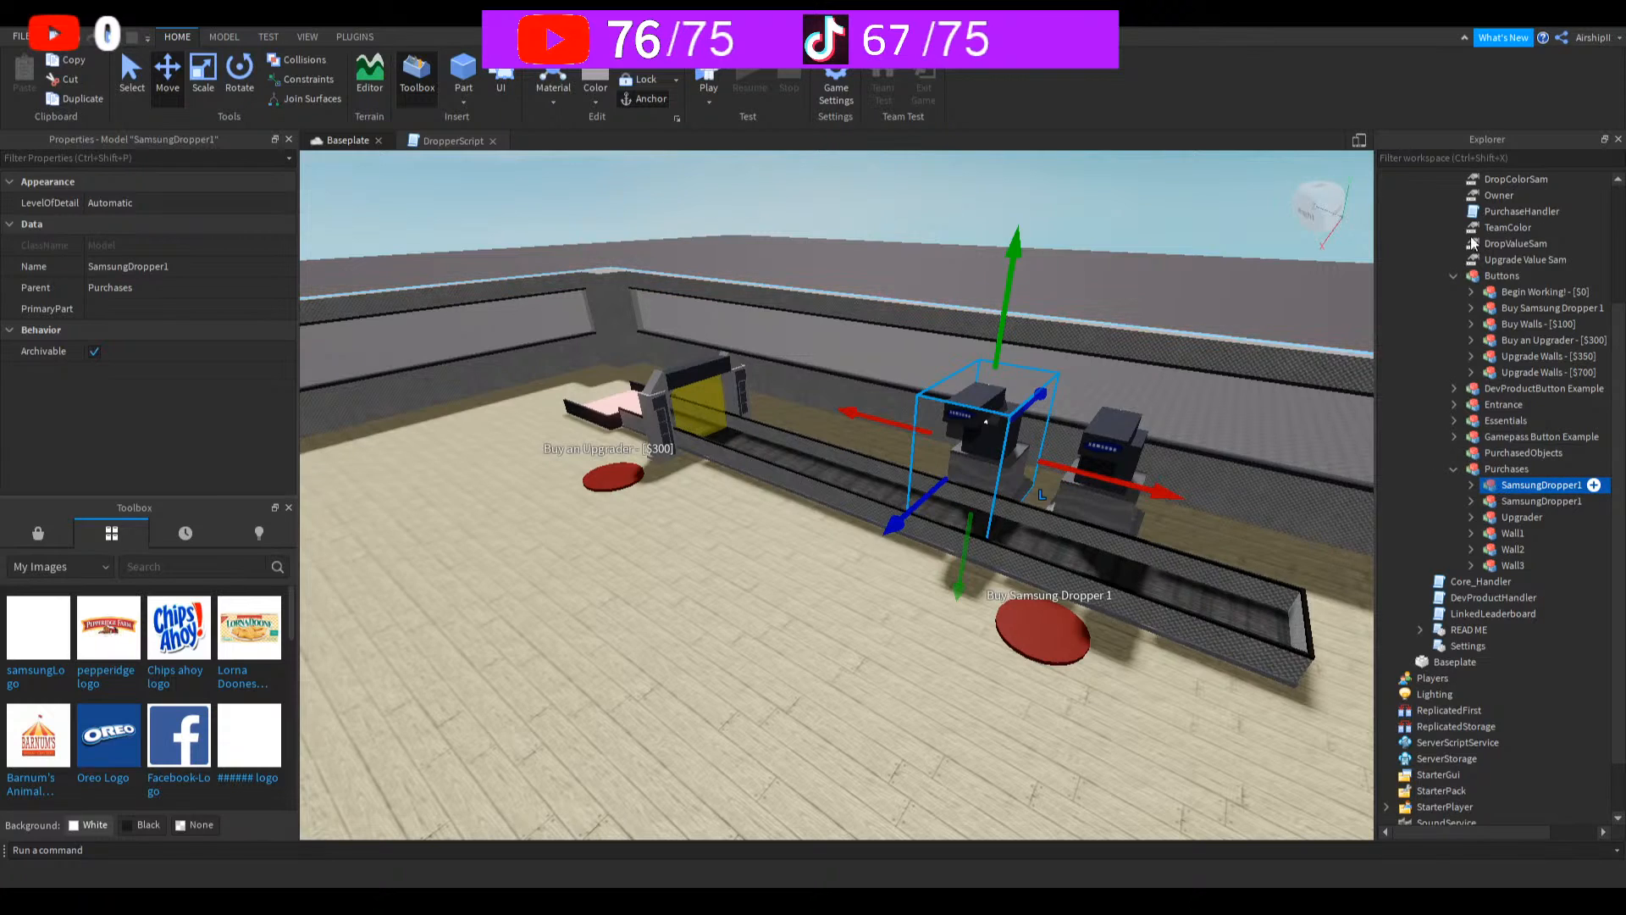
# Step: Rename the copied dropper as SamsungDropper2
pyautogui.press('F2')
pyautogui.press('End')
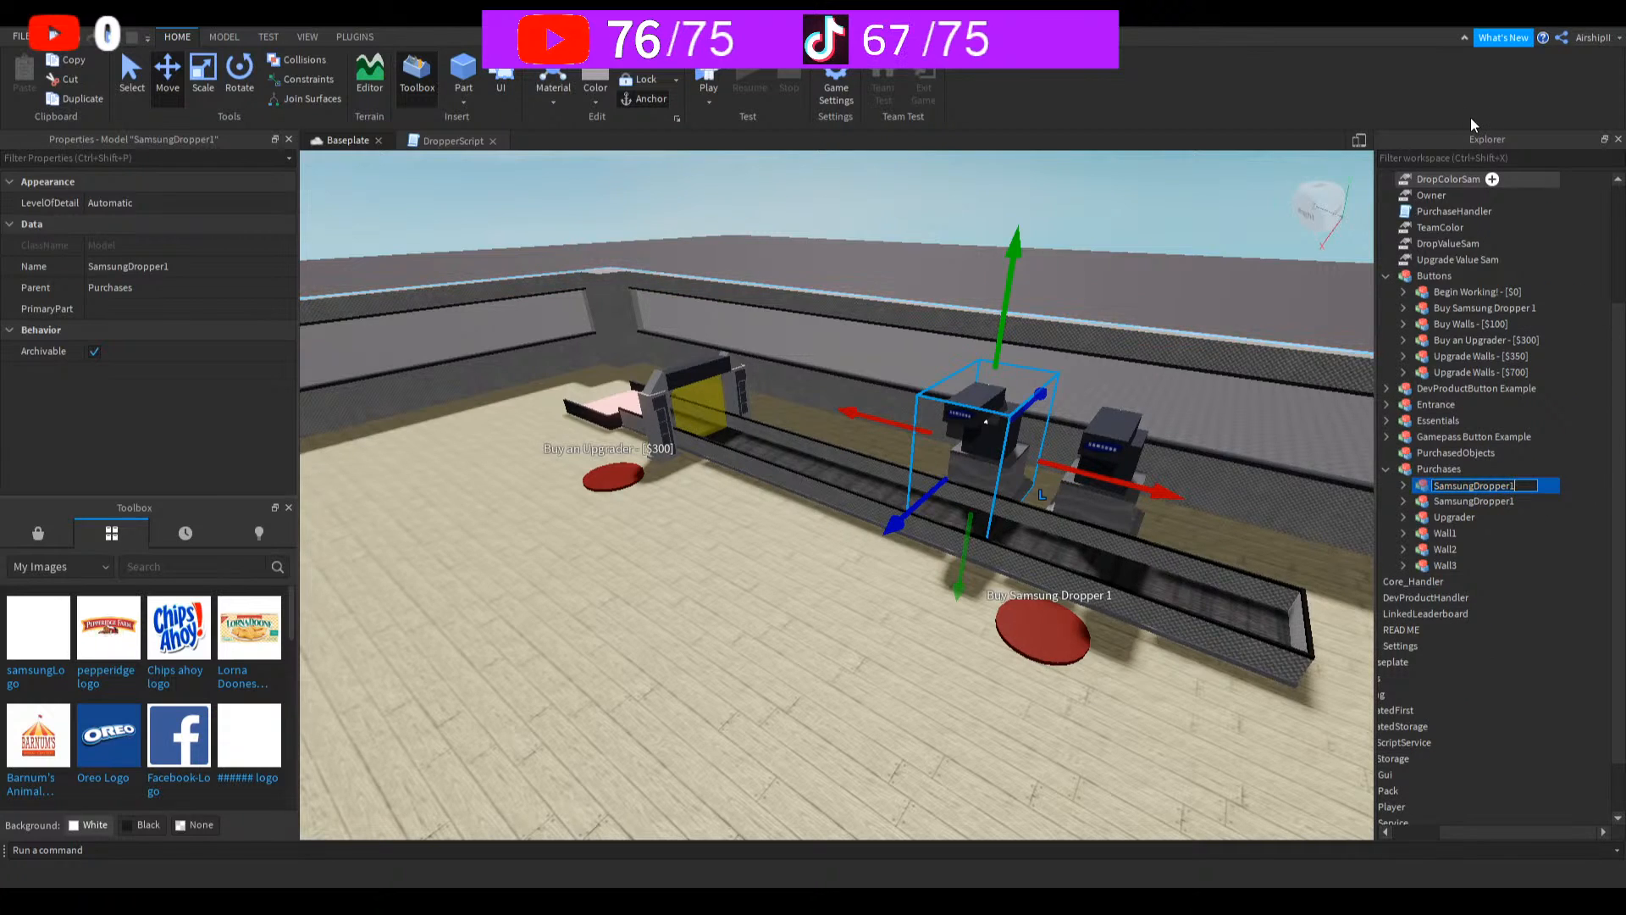
pyautogui.press('BackSpace')
pyautogui.write('2')
pyautogui.press('Return')
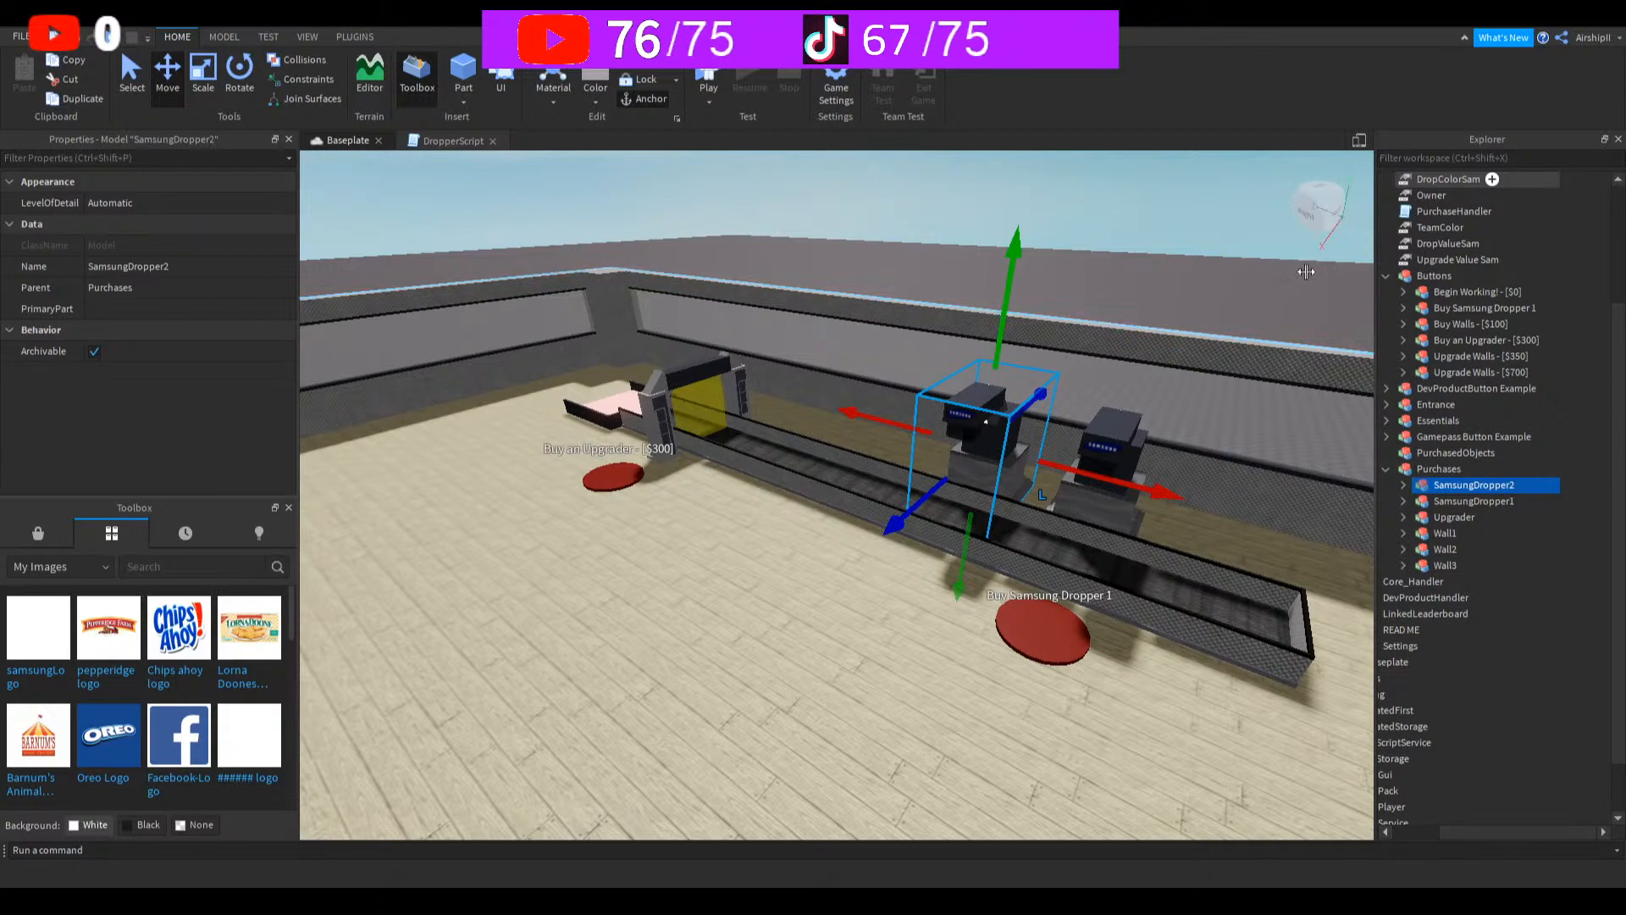
# Step: Duplicate SamsungDropper2, place the copy next along the conveyor toward the upgrader, and rename it as SamsungDropper3
pyautogui.moveTo(1156, 496); pyautogui.dragTo(1025, 477)
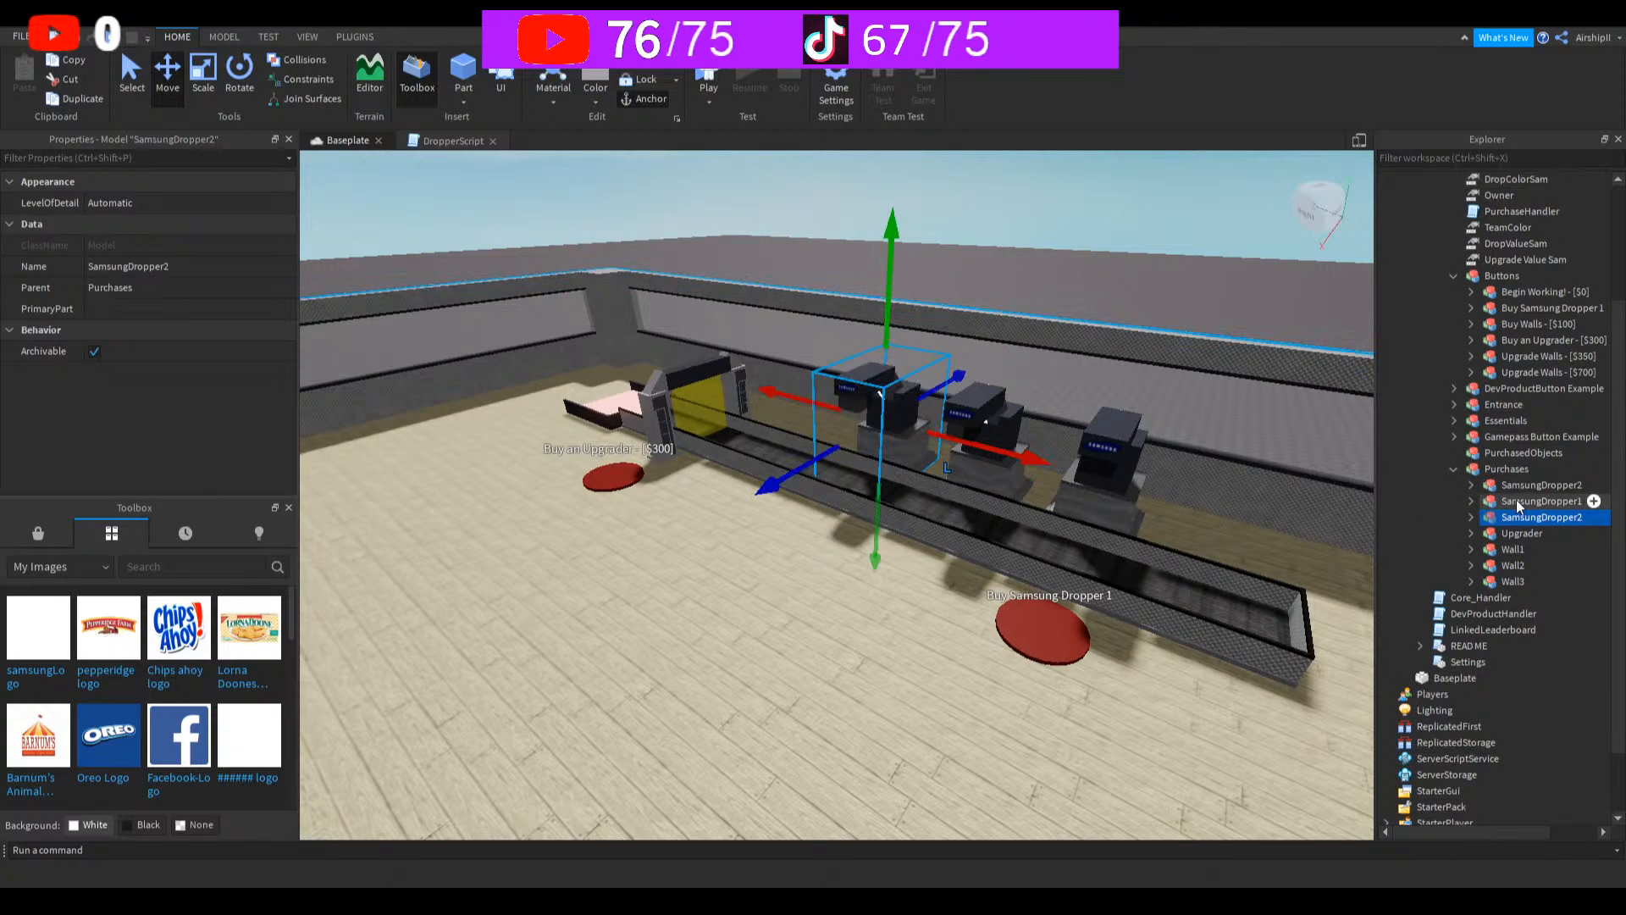
pyautogui.click(1472, 516)
pyautogui.press('F2')
pyautogui.press('BackSpace')
pyautogui.write('3')
pyautogui.press('Return')
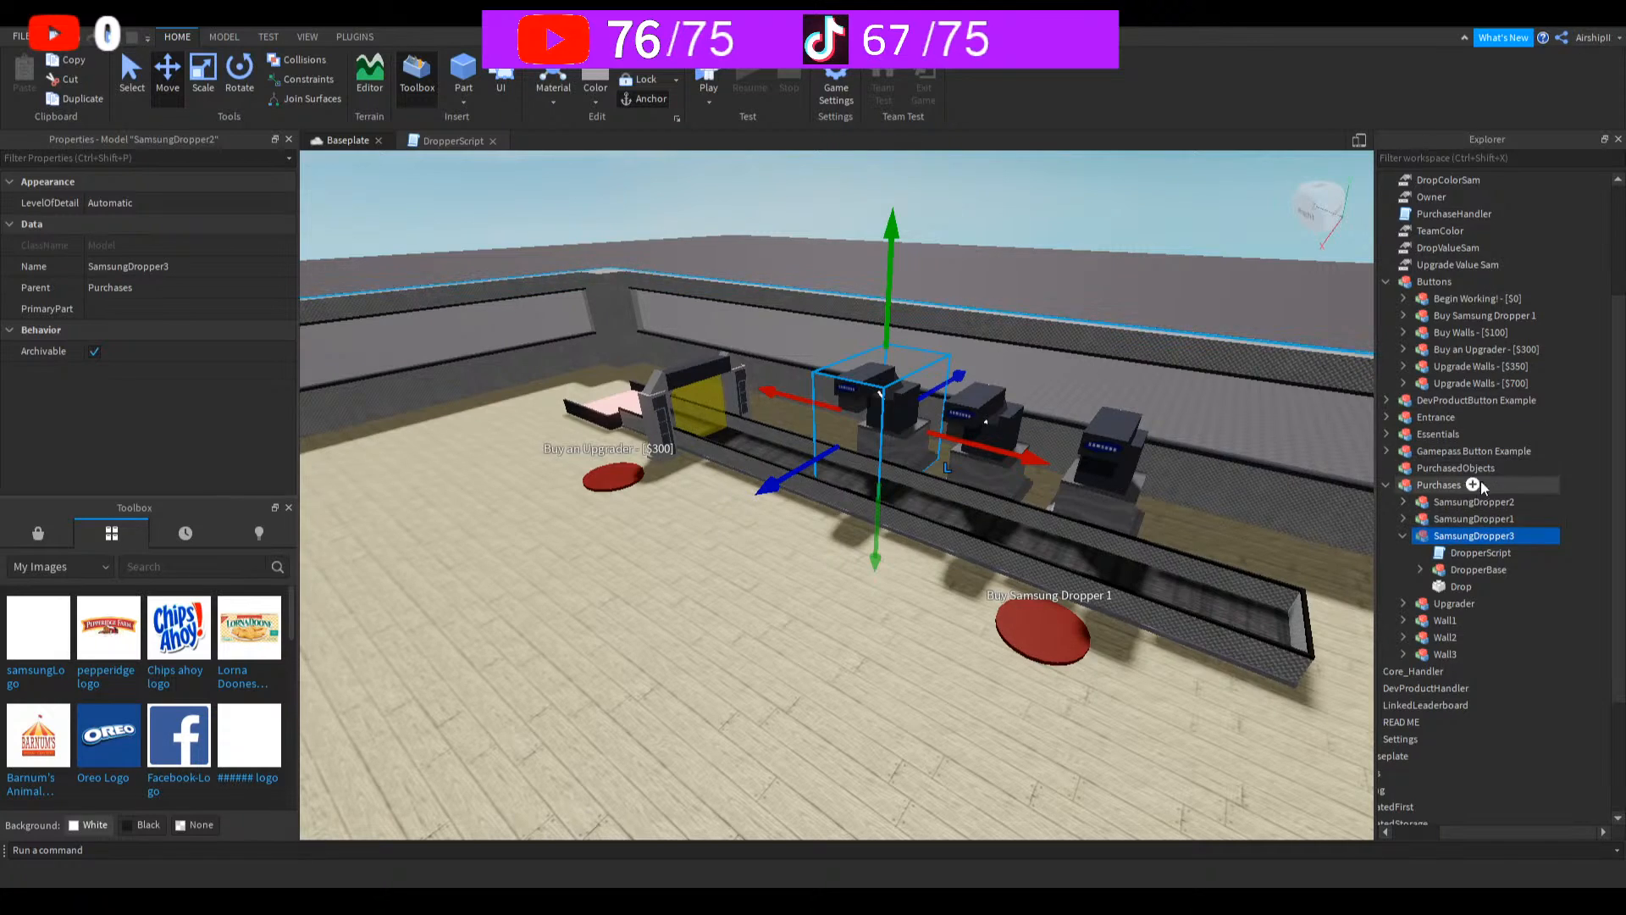
pyautogui.click(1403, 536)
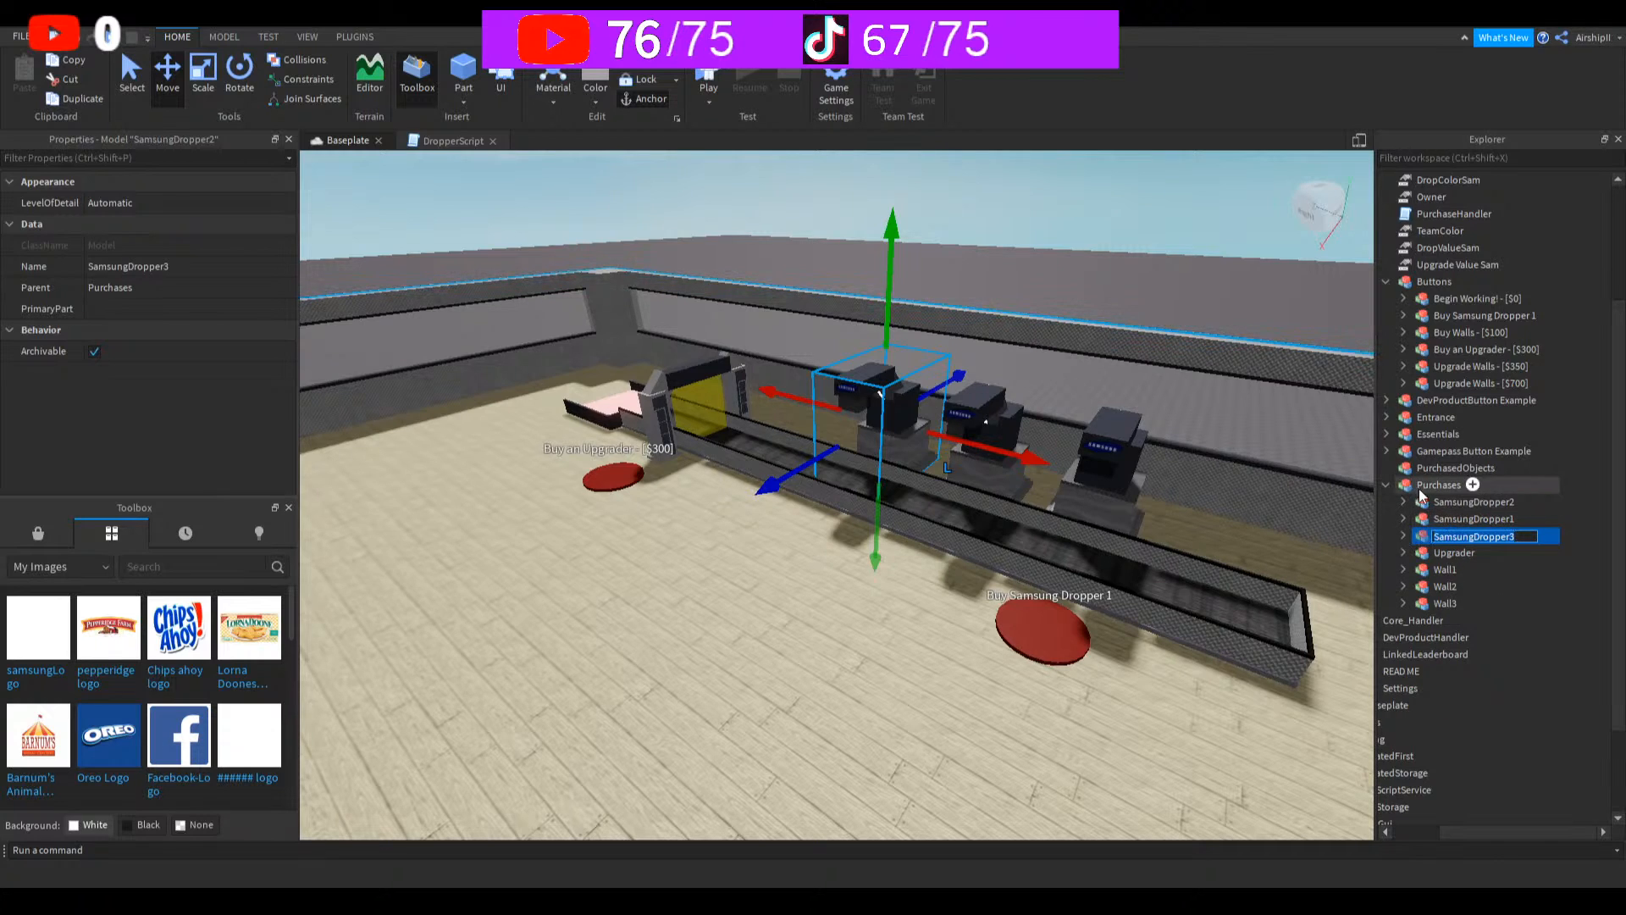
# Step: Rename the Upgrader model in Purchases as SamsungUpgrader
pyautogui.click(1441, 553)
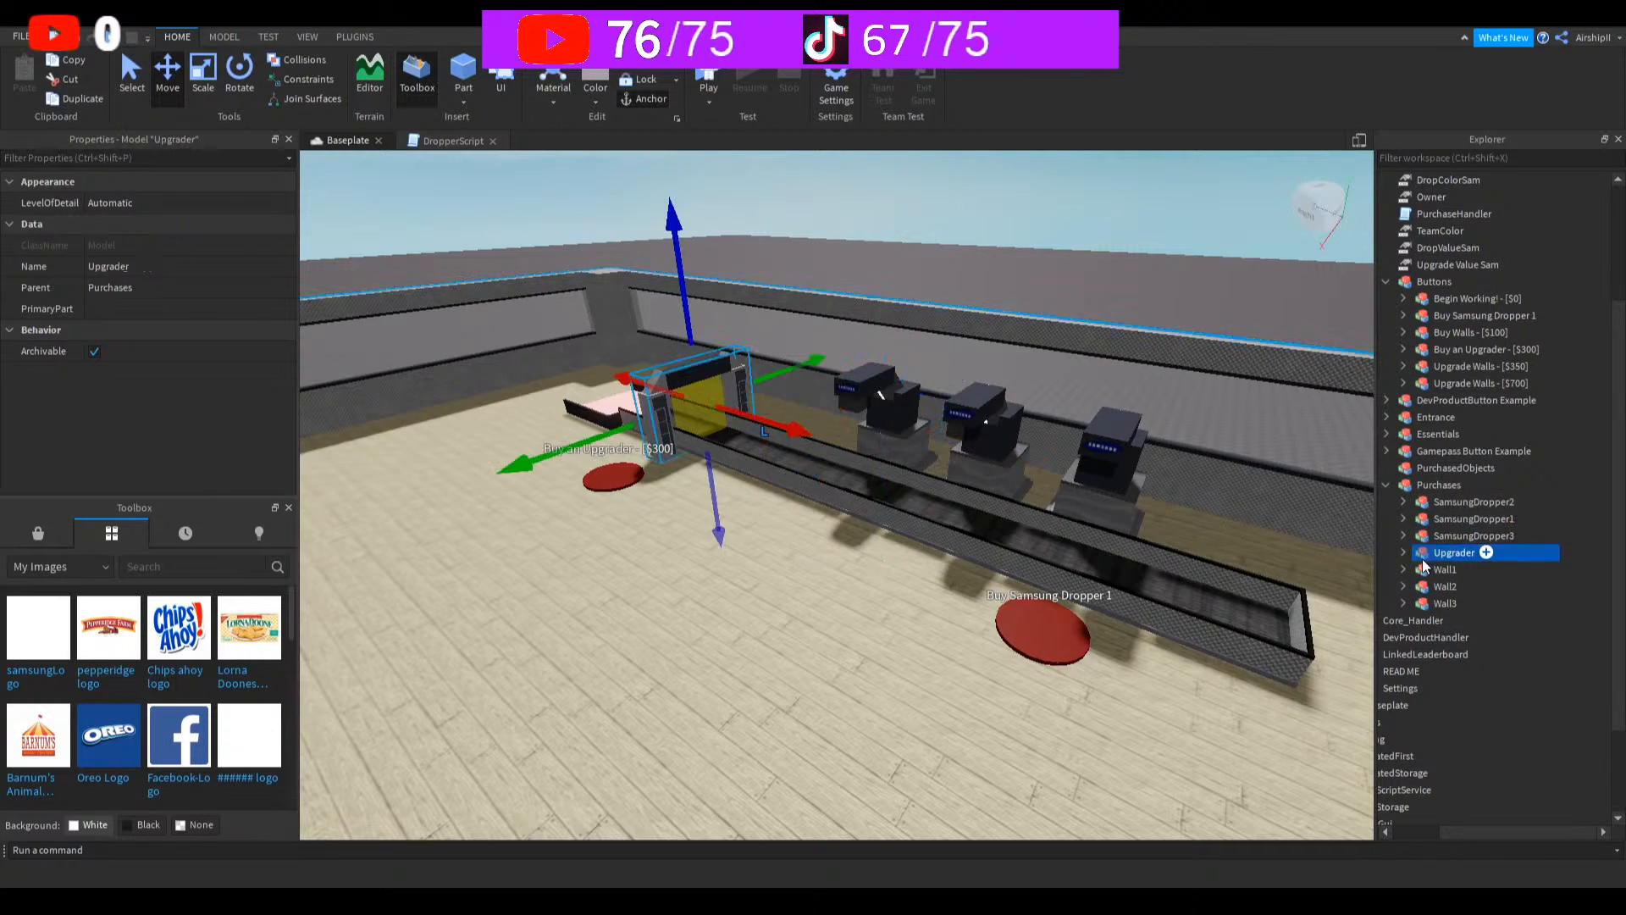
pyautogui.click(1426, 554)
pyautogui.press('Home')
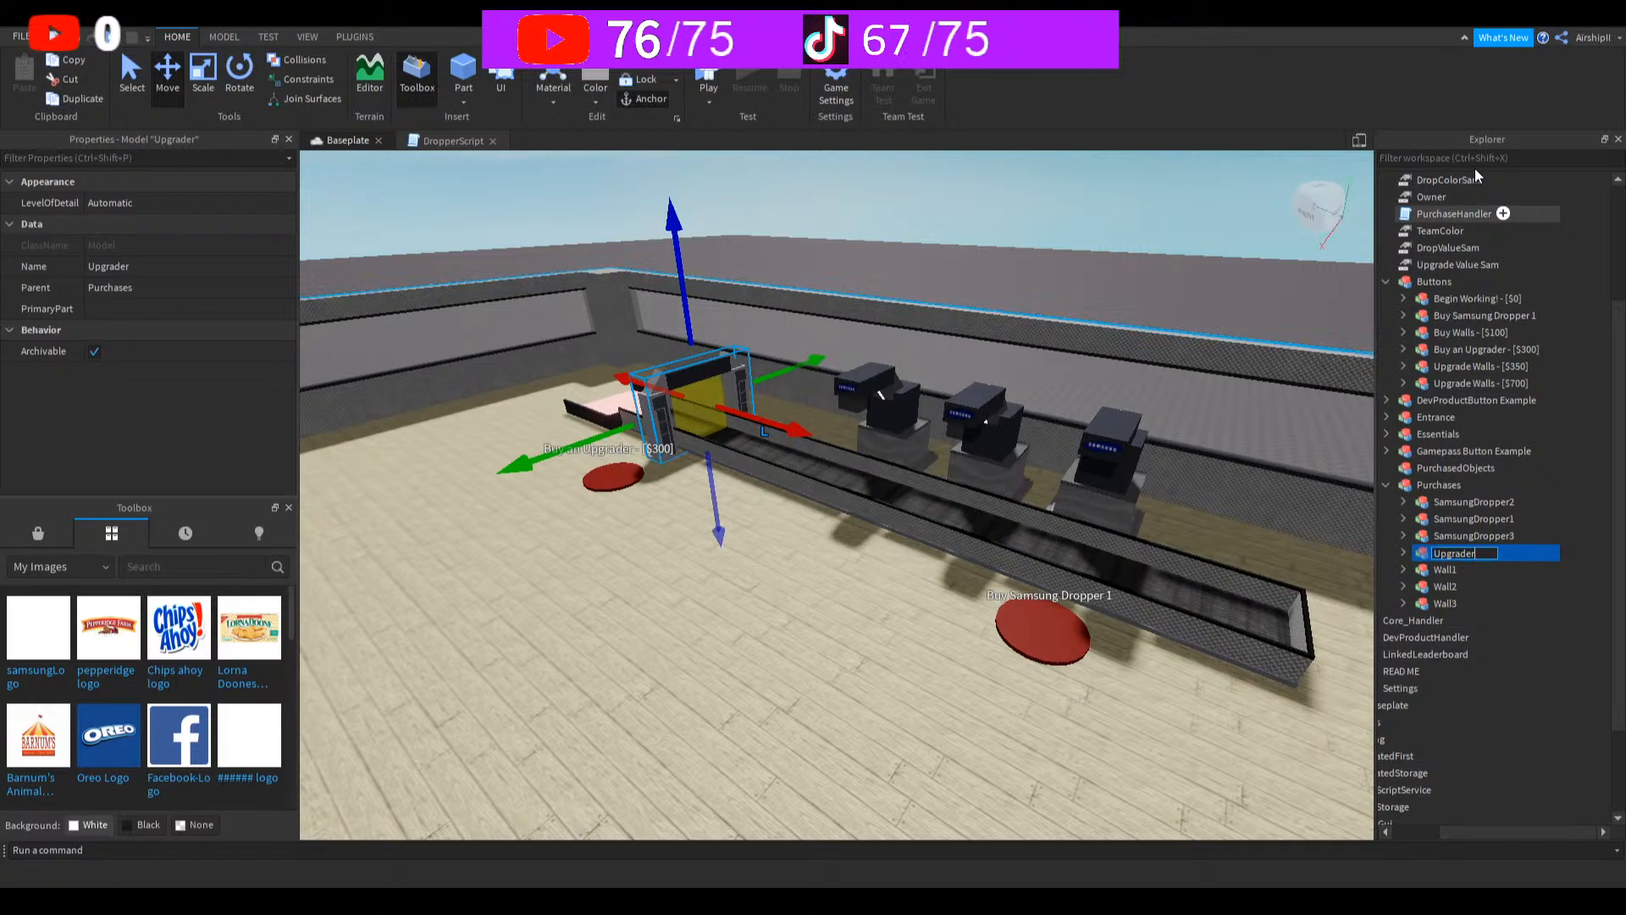
pyautogui.write('w')
pyautogui.press('BackSpace')
pyautogui.write('SamSung')
pyautogui.press('Return')
# Step: Try the Samsung logo decal on the upgrader's overhead beam and delete it from there
pyautogui.moveTo(822, 605); pyautogui.dragTo(810, 584, button='right')
pyautogui.press('w')
pyautogui.press('w')
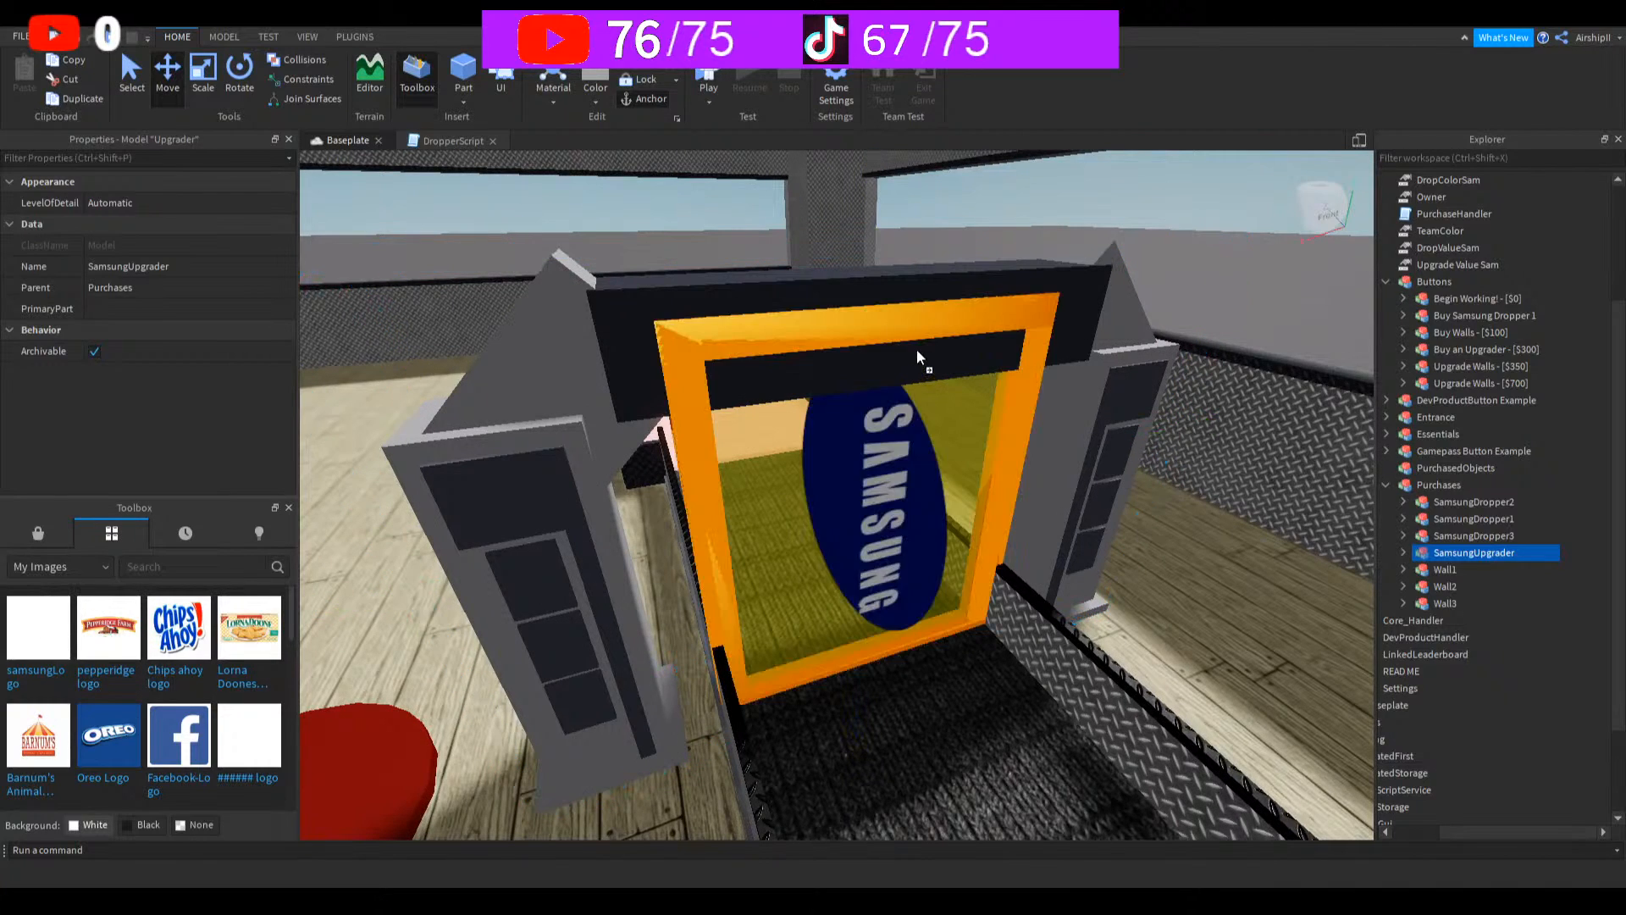
pyautogui.click(925, 324)
pyautogui.click(932, 332)
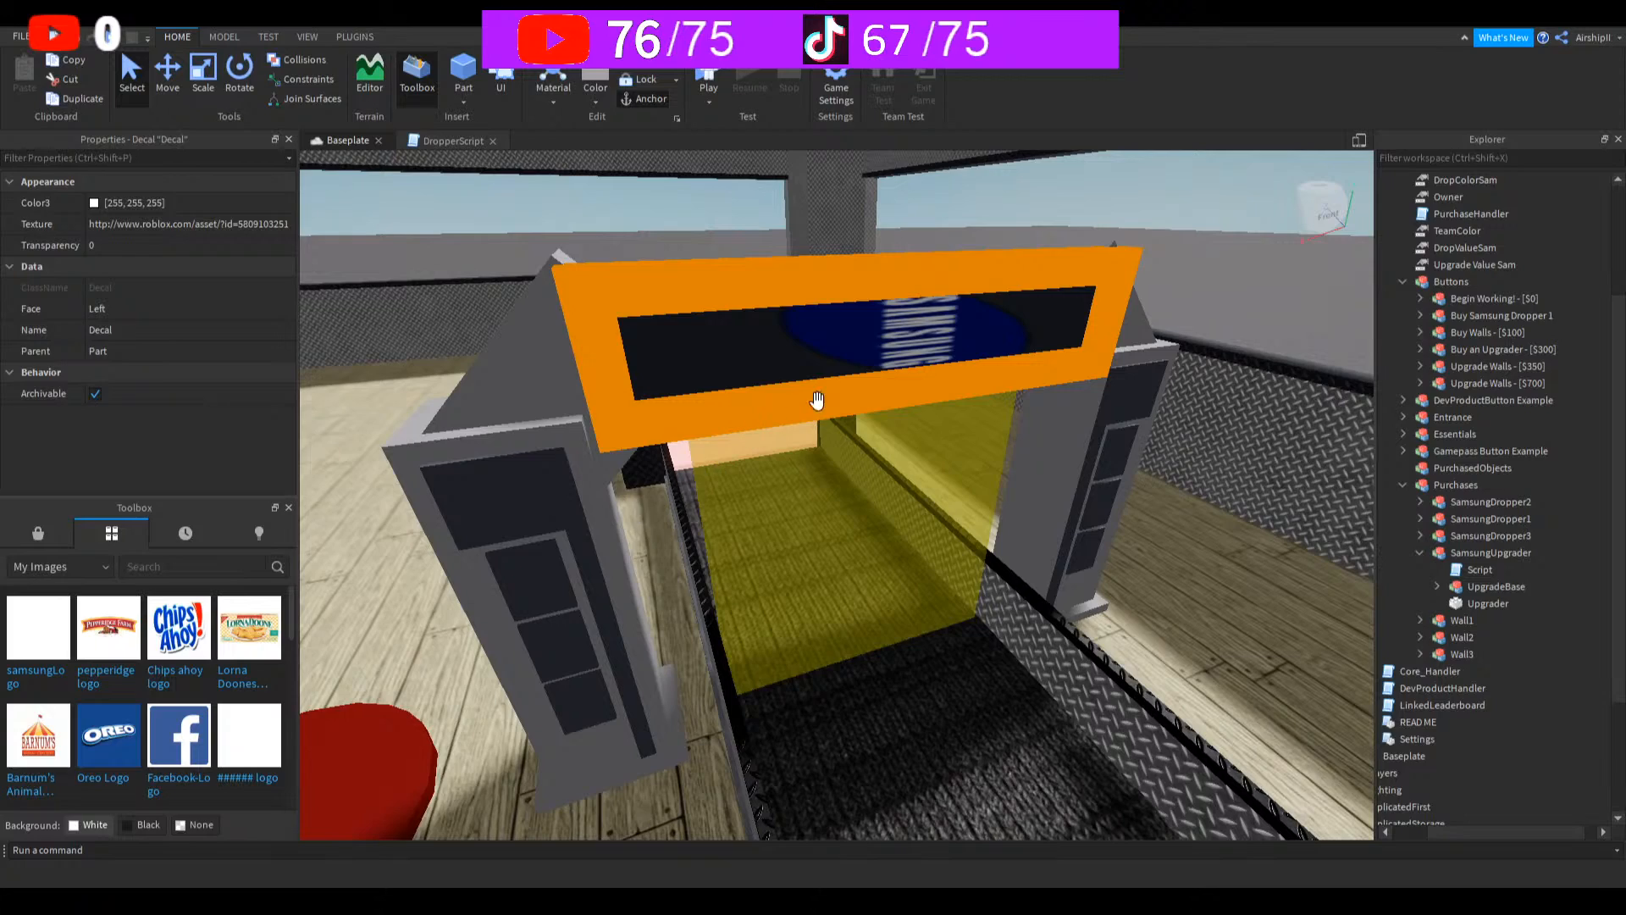
pyautogui.click(824, 353)
pyautogui.scroll(-5, 835, 465)
pyautogui.scroll(3, 852, 485)
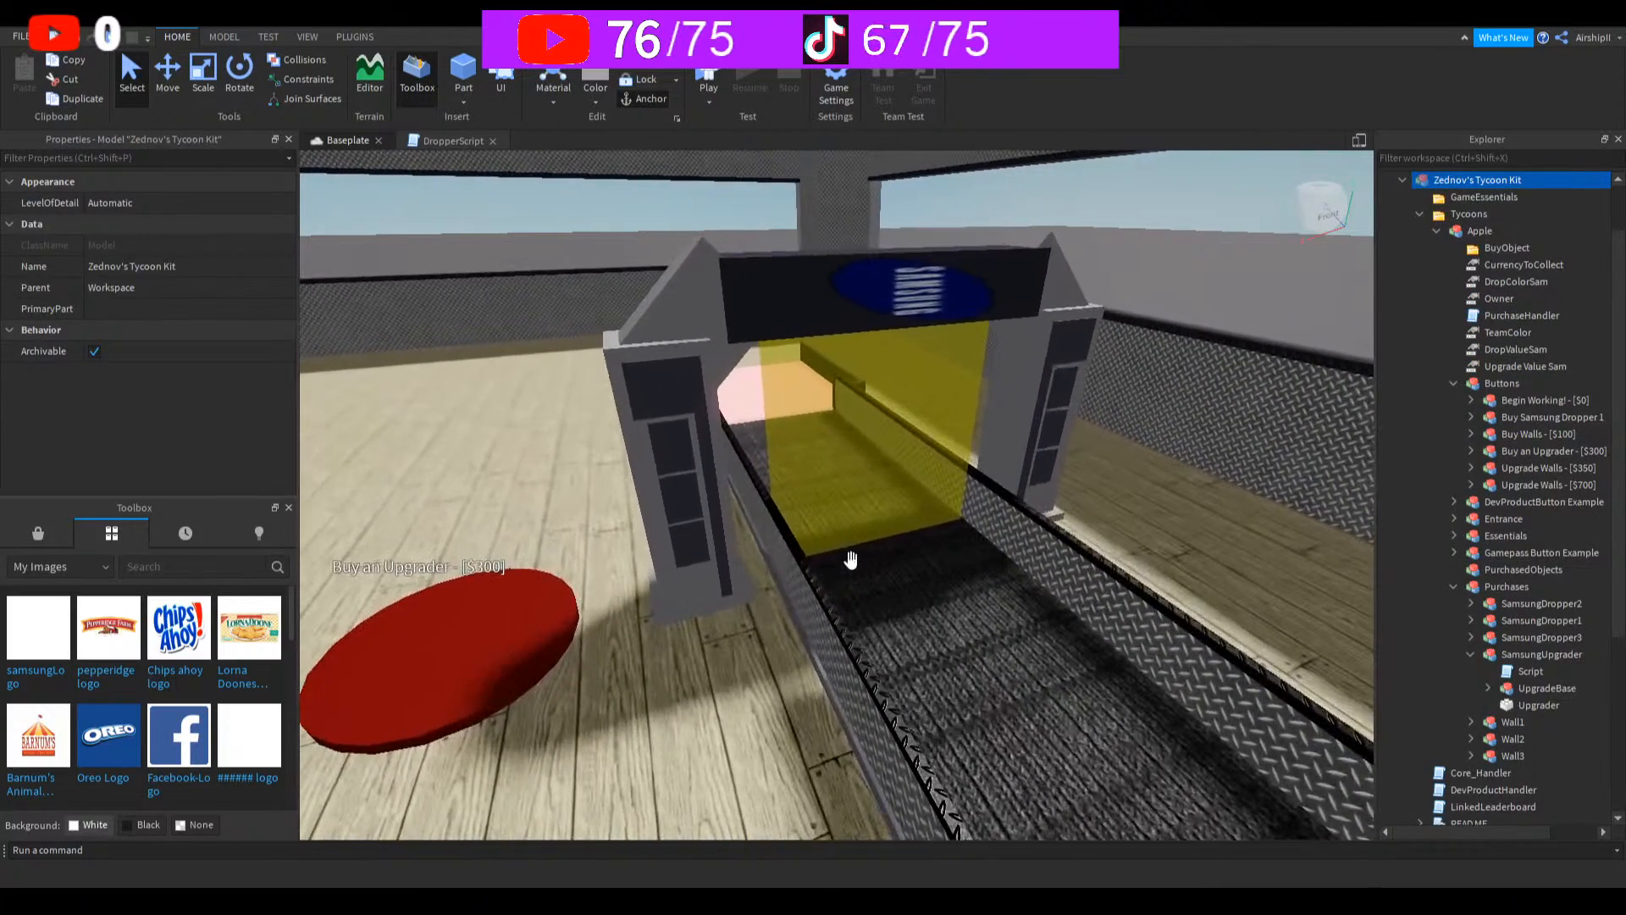
pyautogui.click(891, 292)
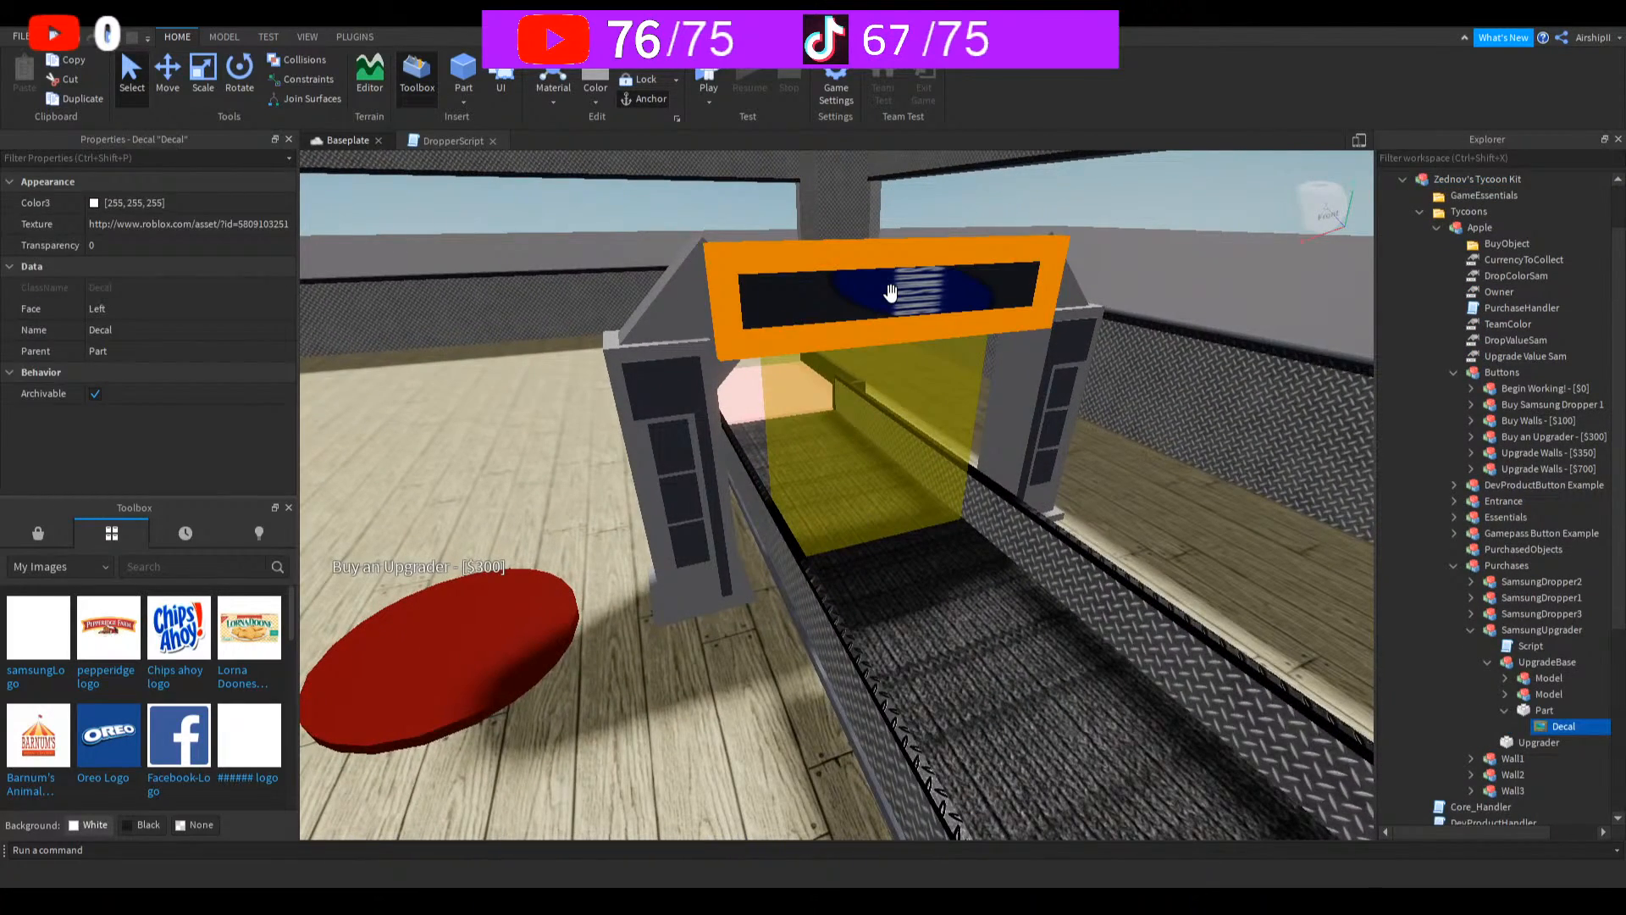
pyautogui.press('Delete')
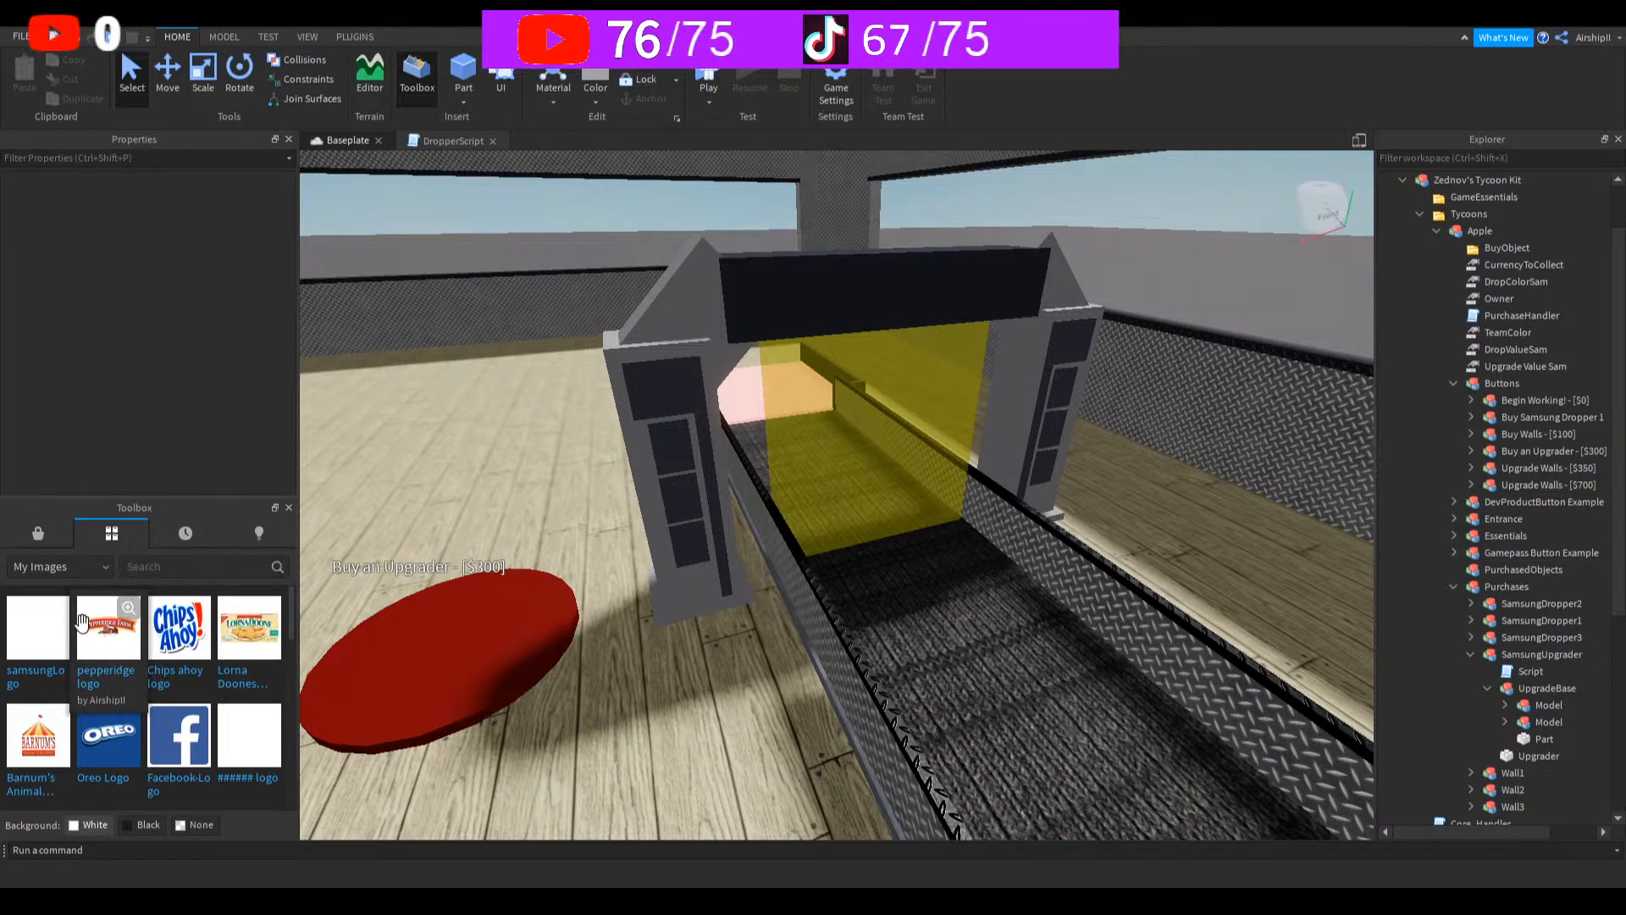
# Step: Apply the samsungLogo decal to the Left and Right faces of the upgrader's yellow Upgrader part
pyautogui.moveTo(32, 619); pyautogui.dragTo(877, 460)
pyautogui.moveTo(846, 522); pyautogui.dragTo(751, 657, button='right')
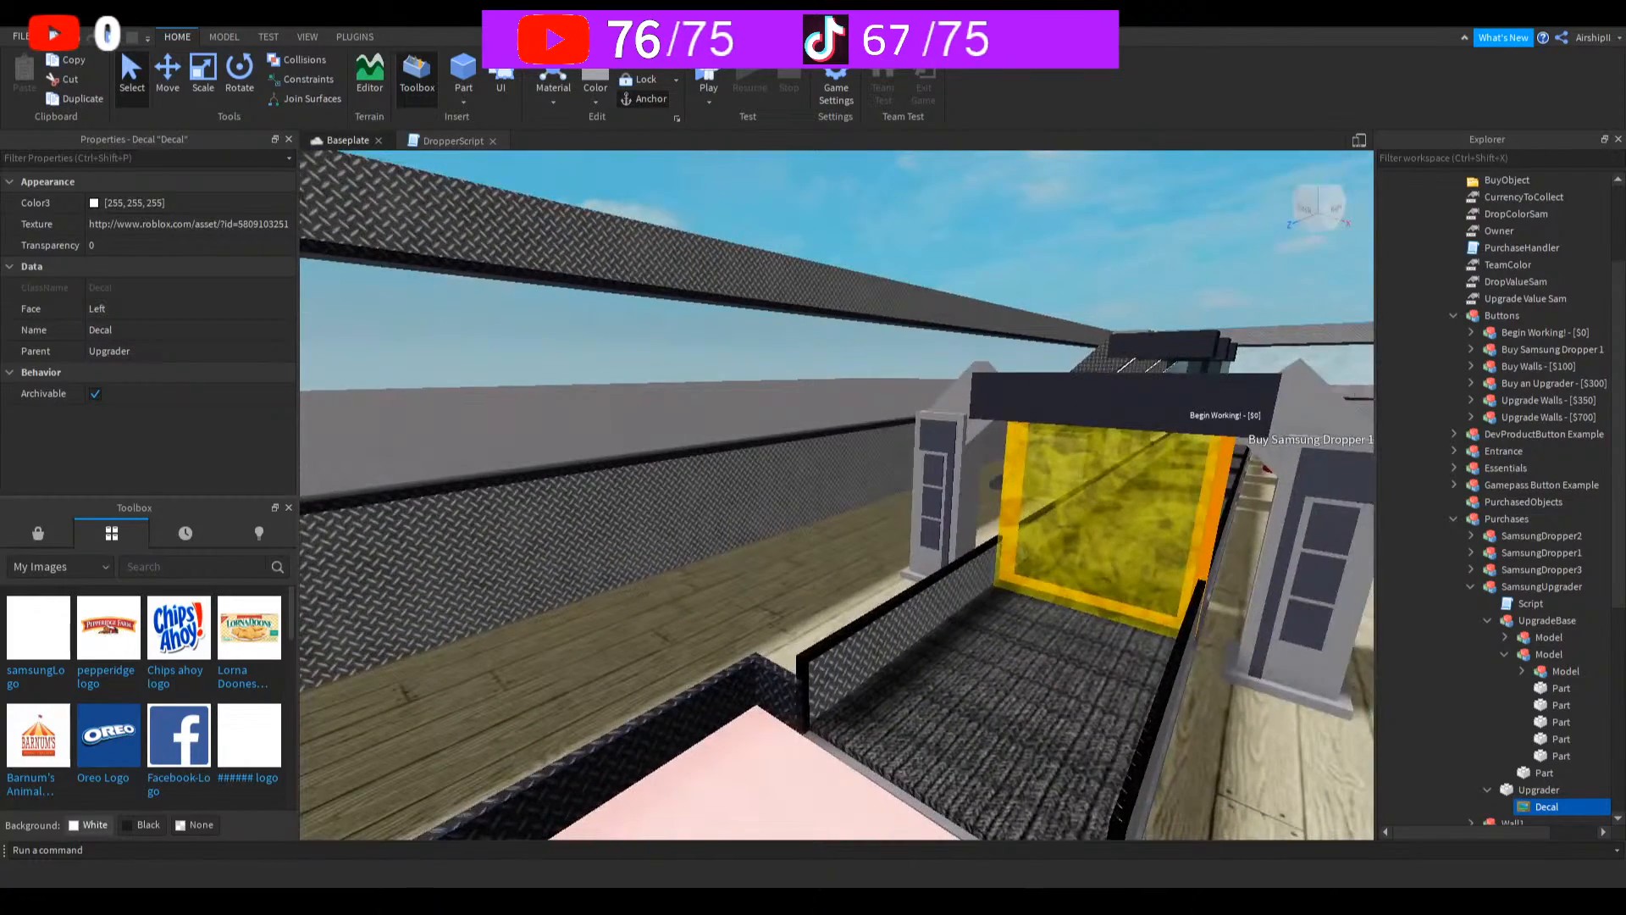
pyautogui.moveTo(38, 627); pyautogui.dragTo(1083, 532)
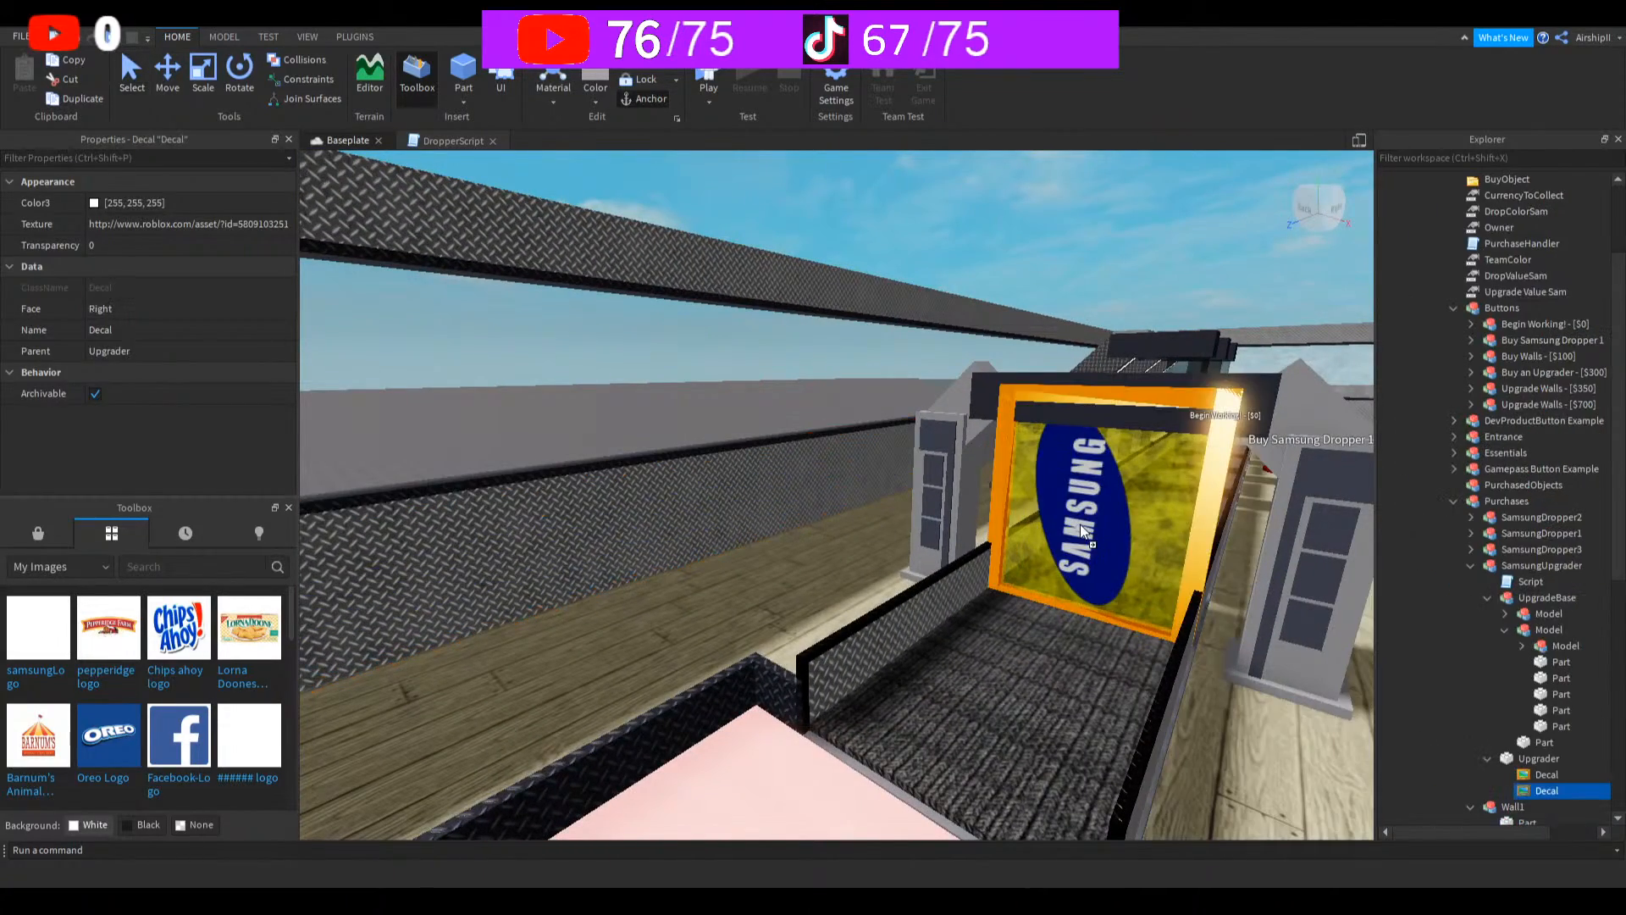
pyautogui.moveTo(1163, 602); pyautogui.dragTo(1142, 575, button='right')
pyautogui.scroll(-5, 1153, 576)
pyautogui.scroll(5, 1137, 579)
pyautogui.press('s')
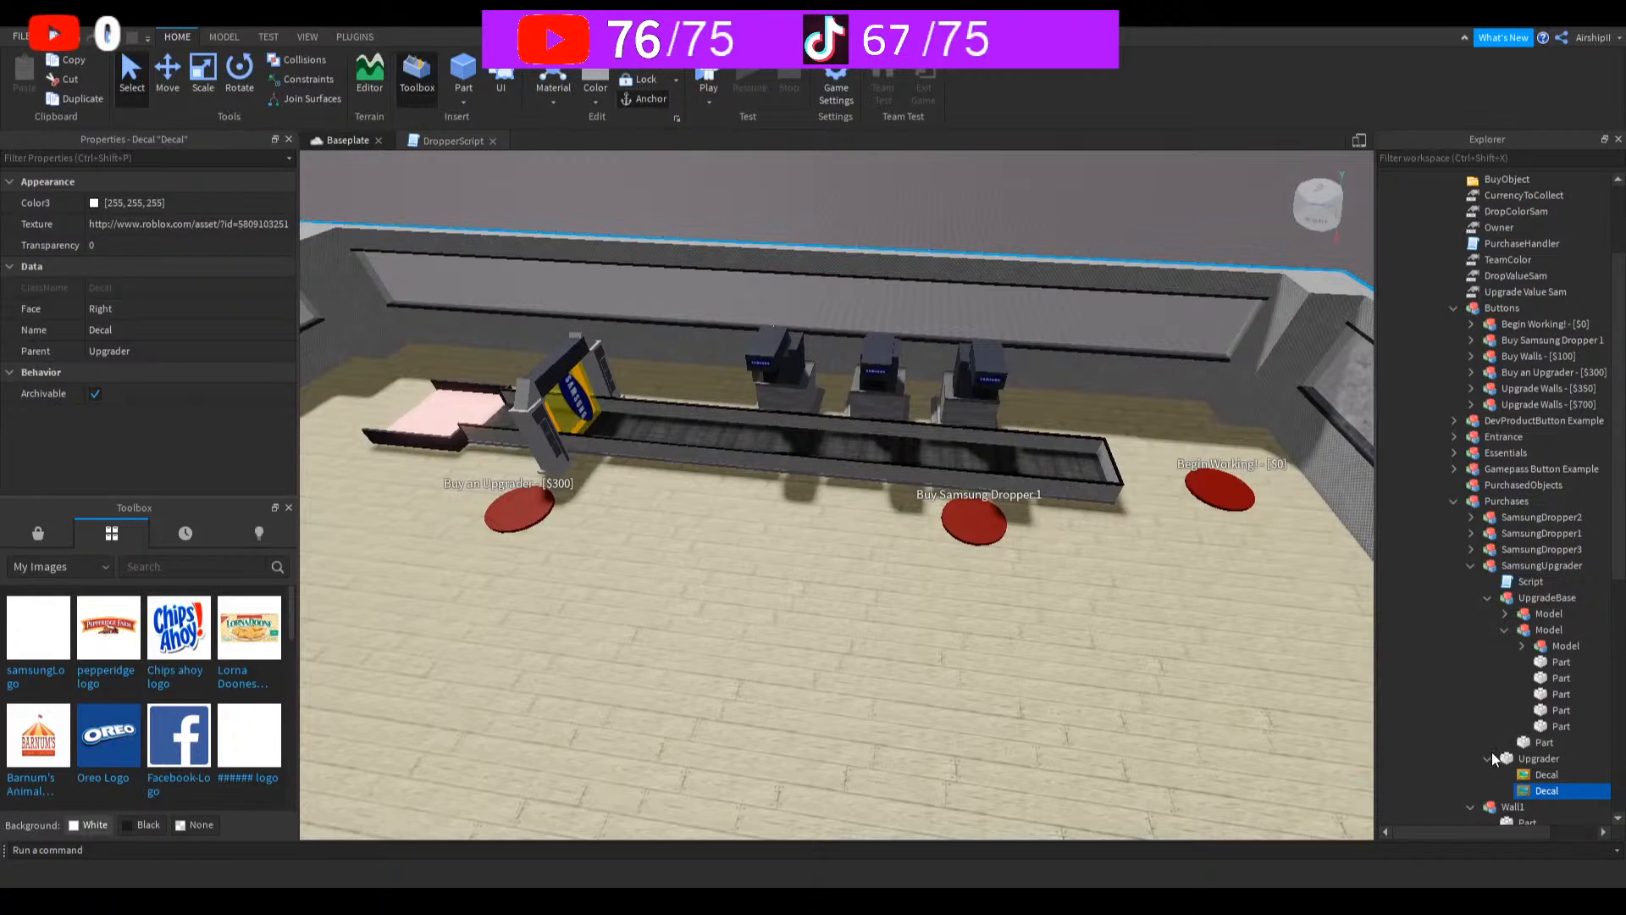
# Step: Duplicate the Buy Samsung Dropper 1 button and place the copy beside it toward the upgrader, in front of the second dropper
pyautogui.click(1471, 565)
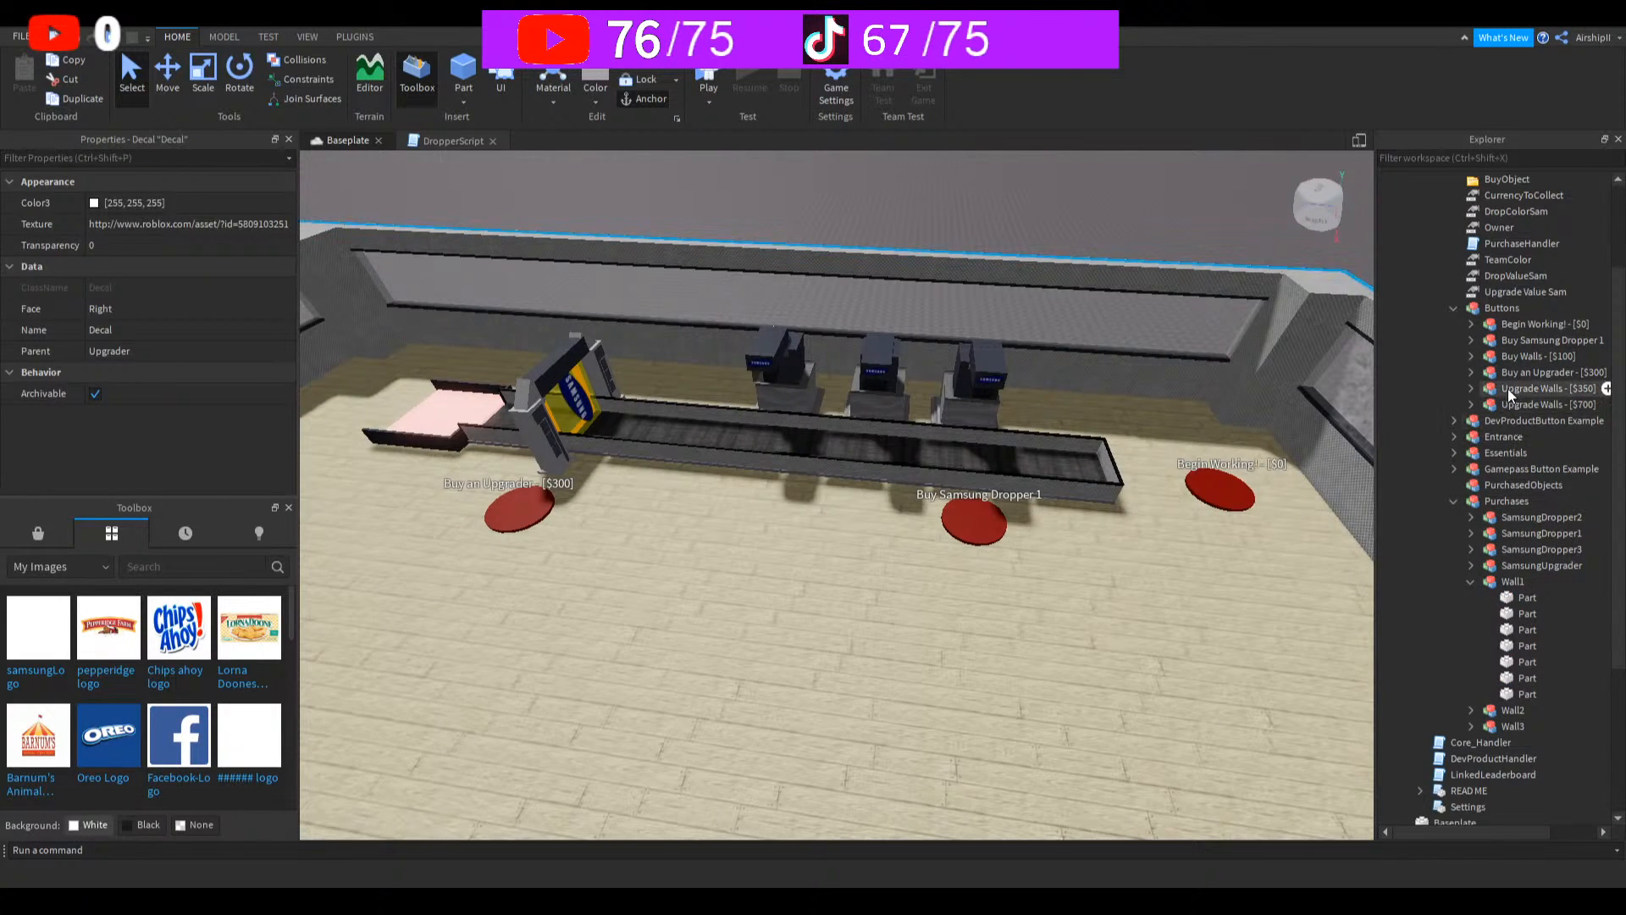
pyautogui.click(1516, 340)
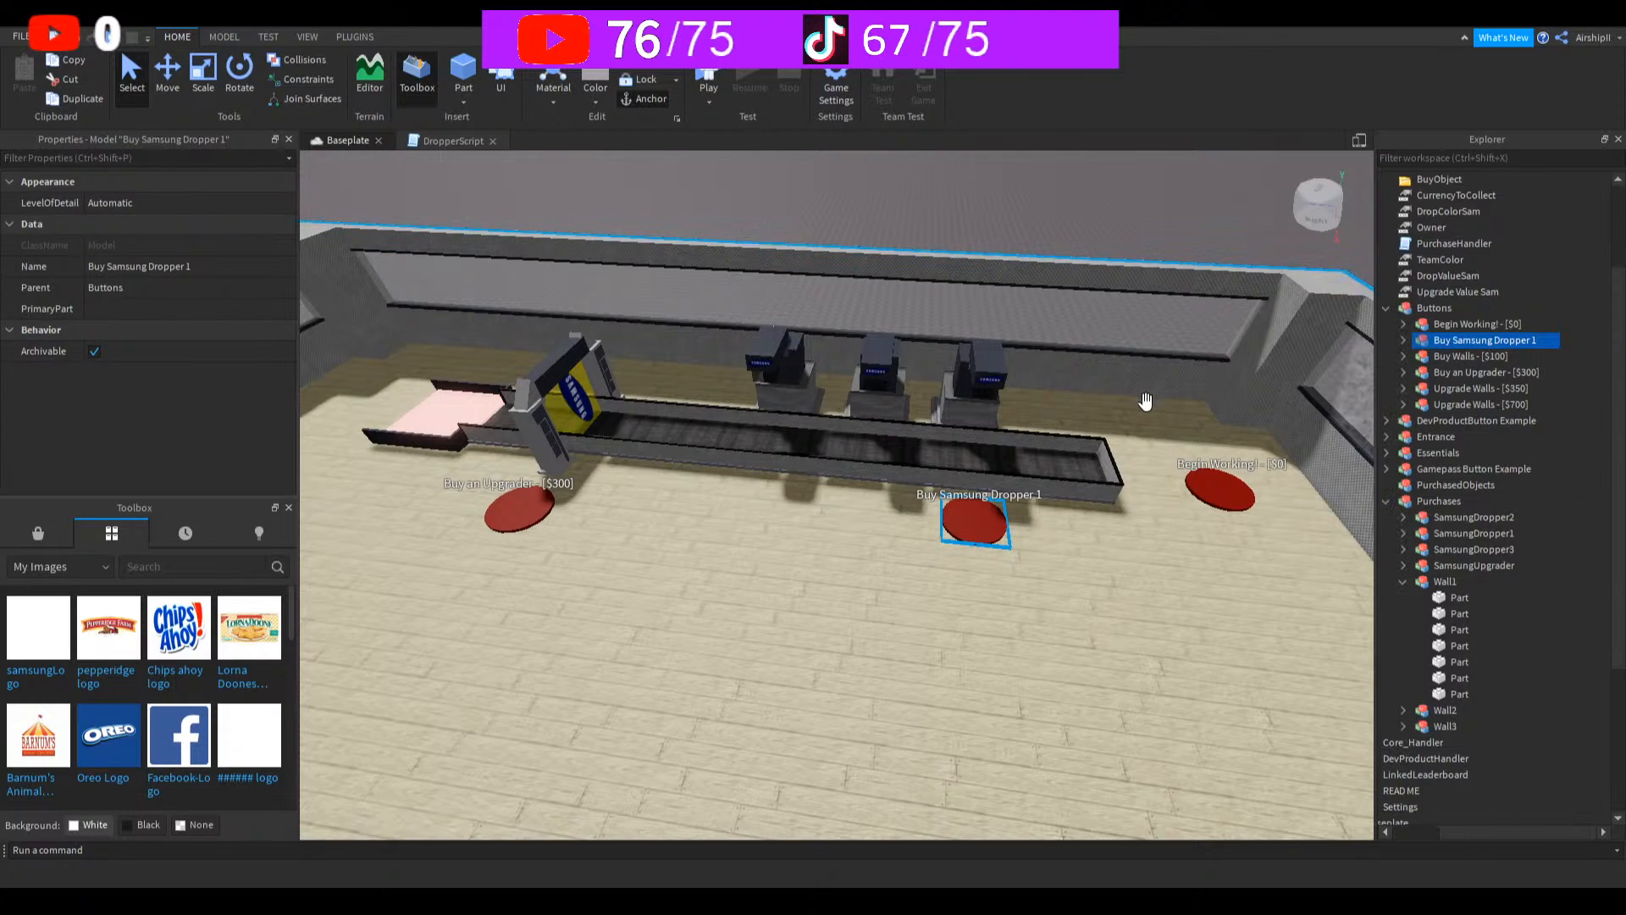
pyautogui.hotkey('ctrl', 'd')
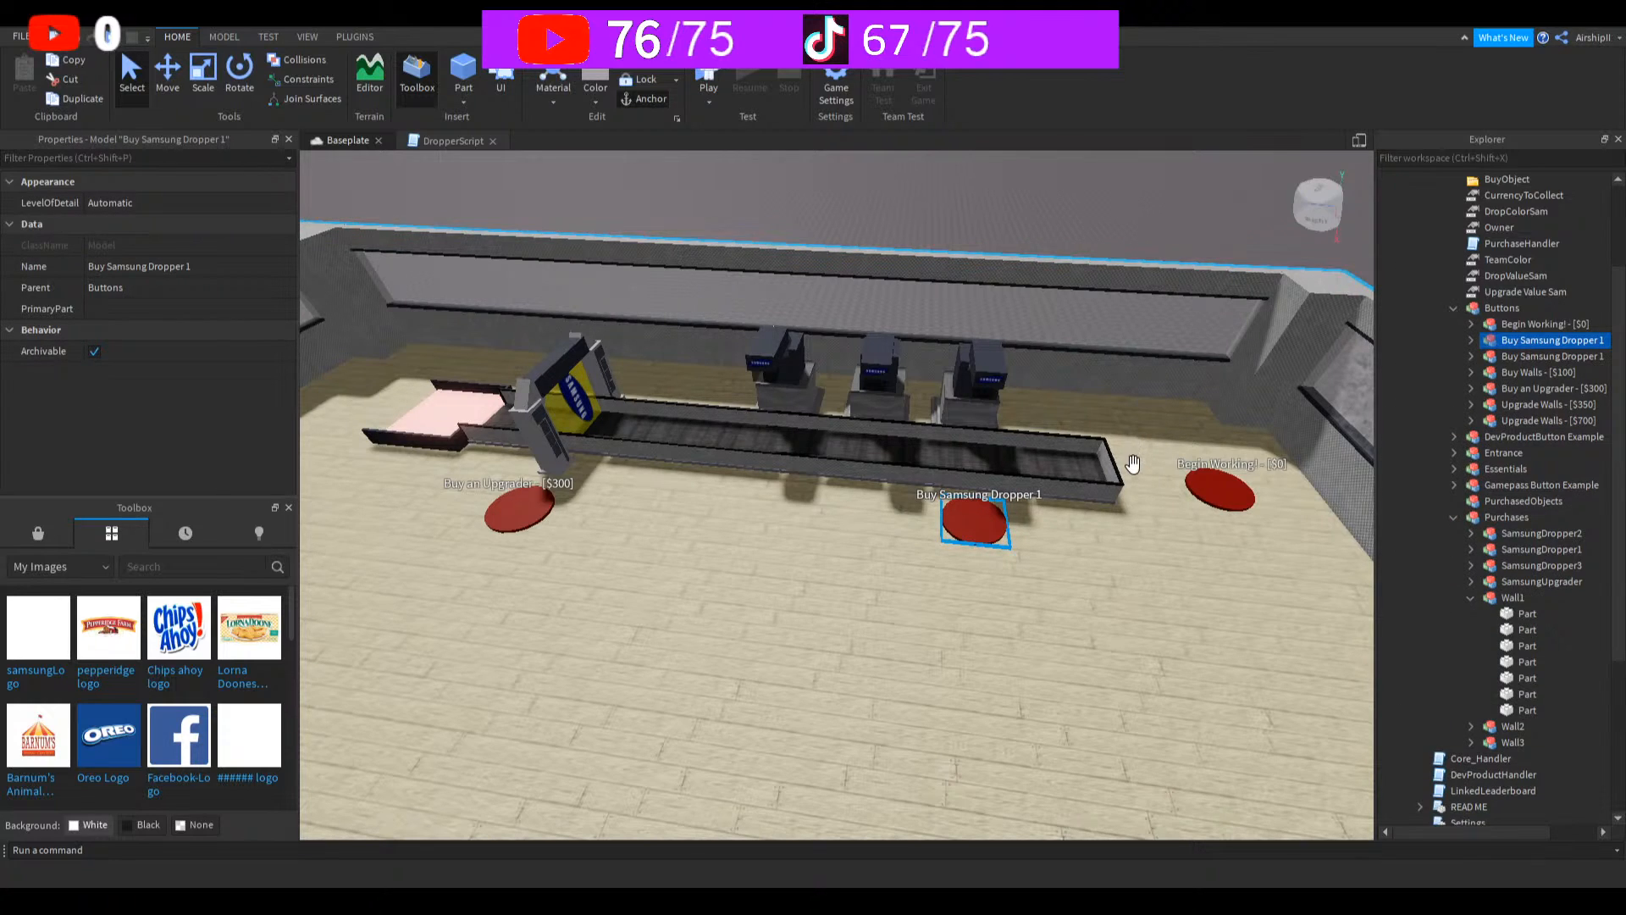
pyautogui.click(168, 72)
pyautogui.moveTo(1110, 547); pyautogui.dragTo(1007, 531)
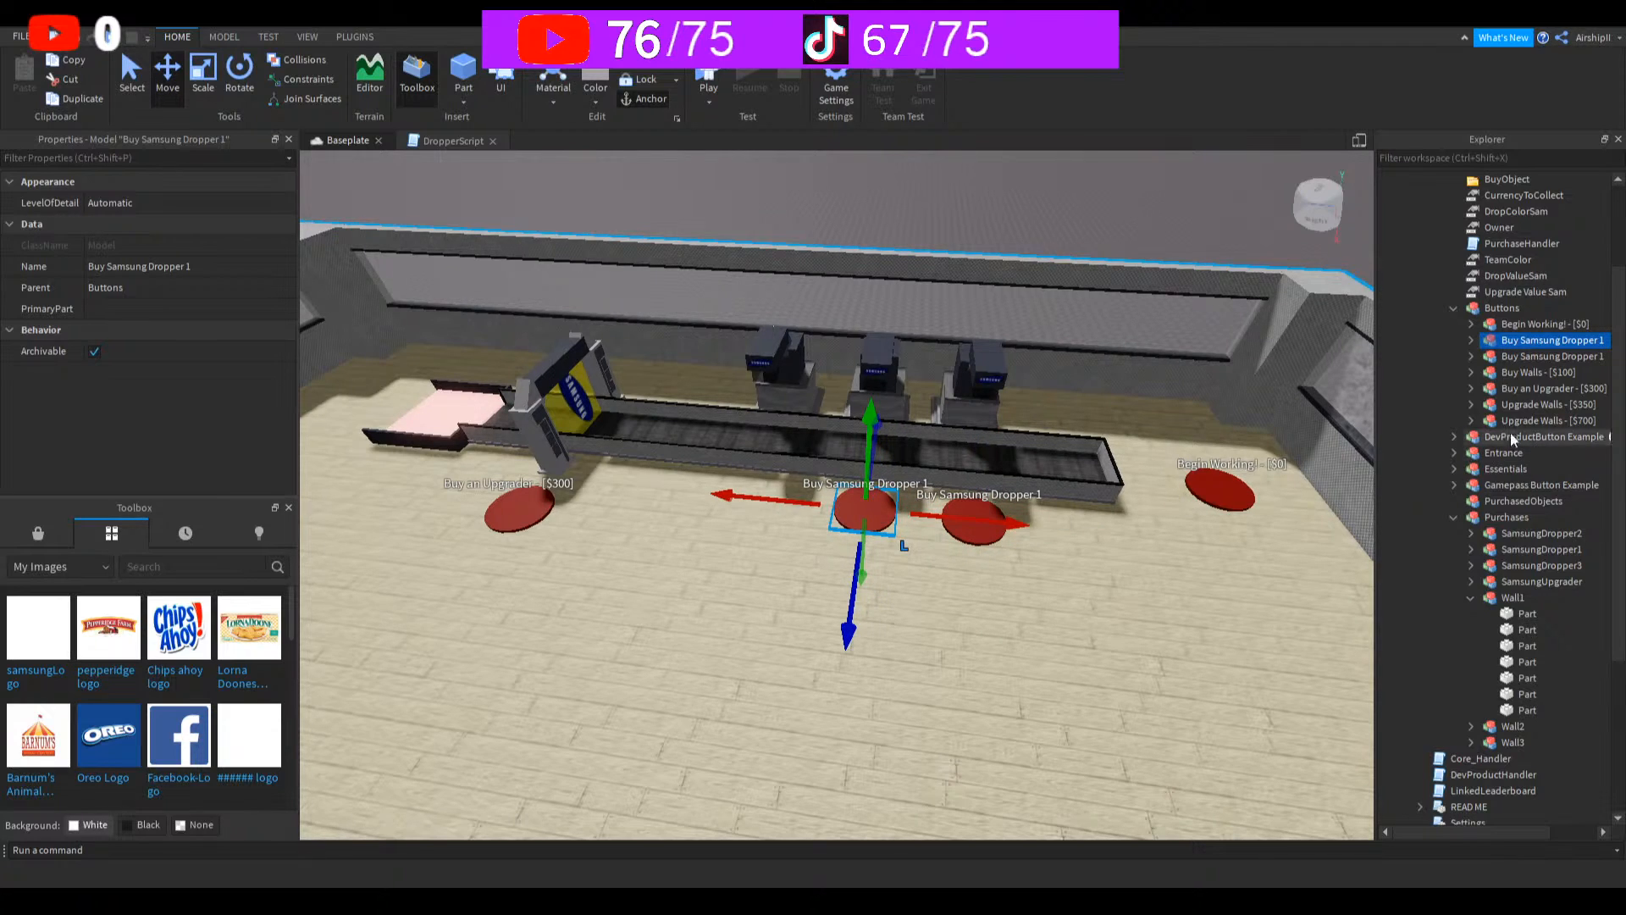
# Step: Rename the duplicated button as Buy Samsung Dropper 2 - [$50]
pyautogui.click(1493, 341)
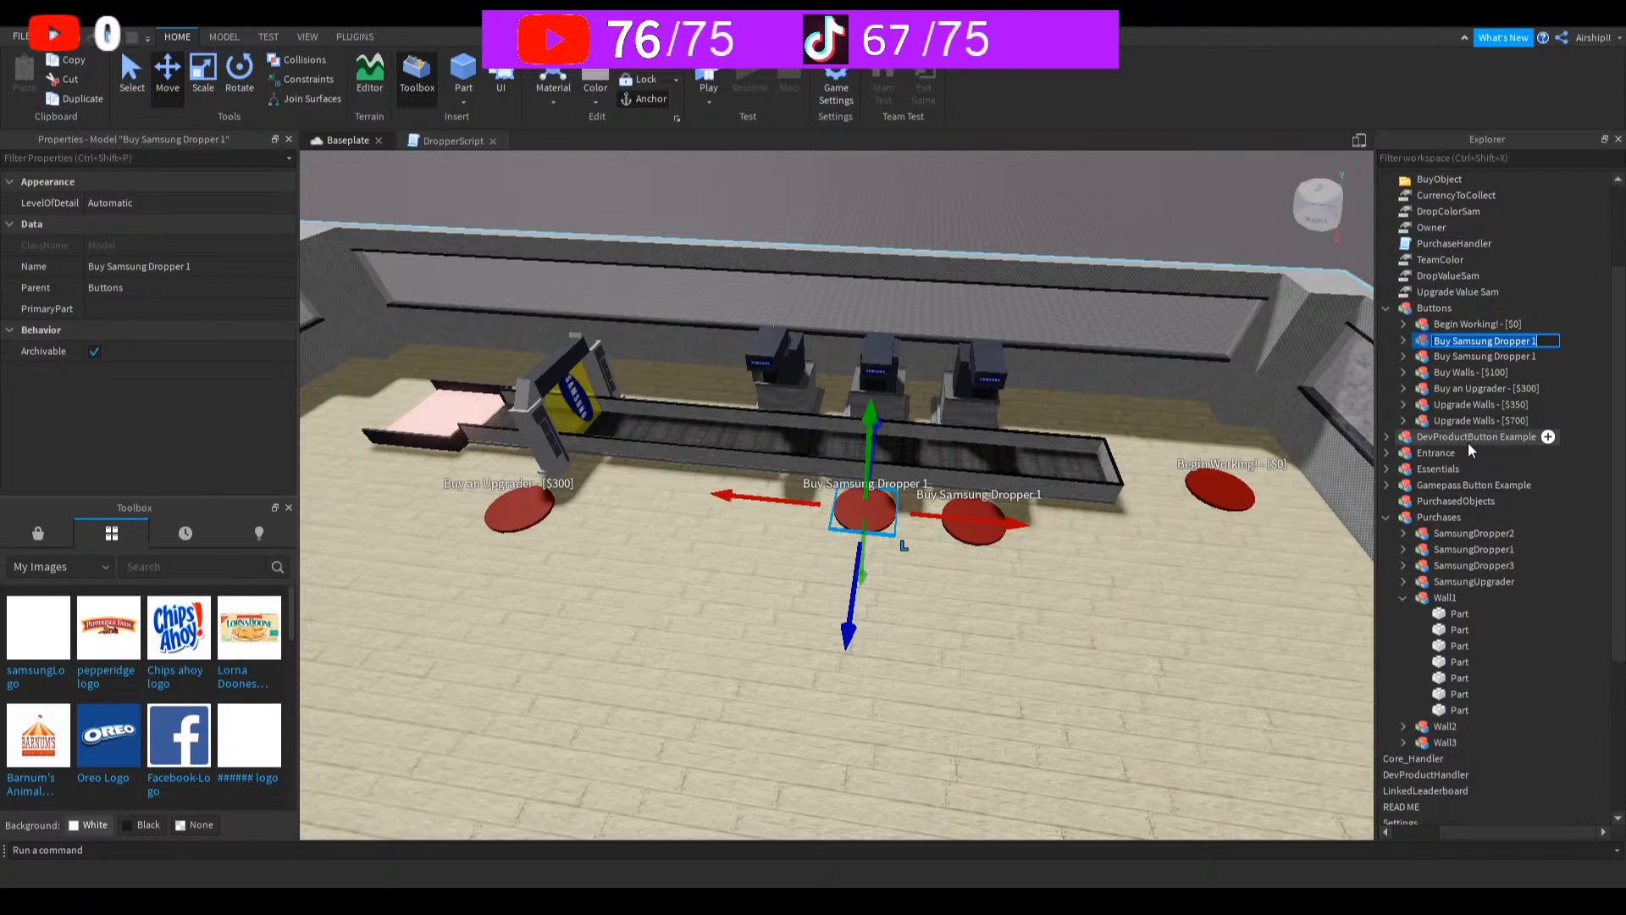
pyautogui.press('Right')
pyautogui.write('2 - [$')
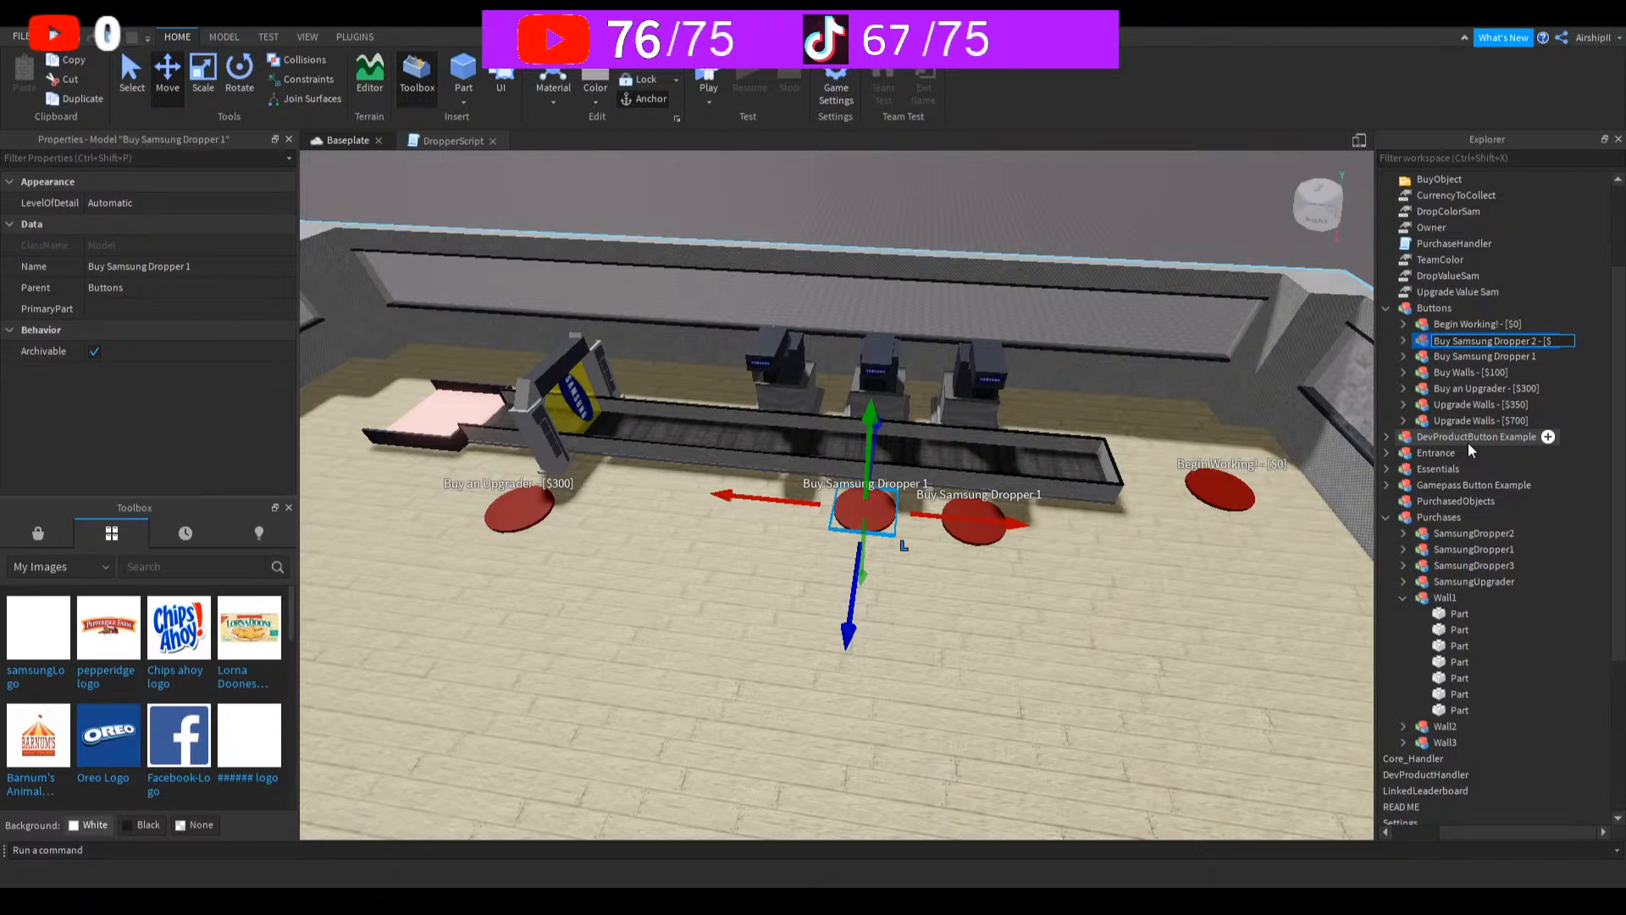
pyautogui.write('50]')
pyautogui.press('Return')
pyautogui.moveTo(1532, 359); pyautogui.dragTo(1512, 370)
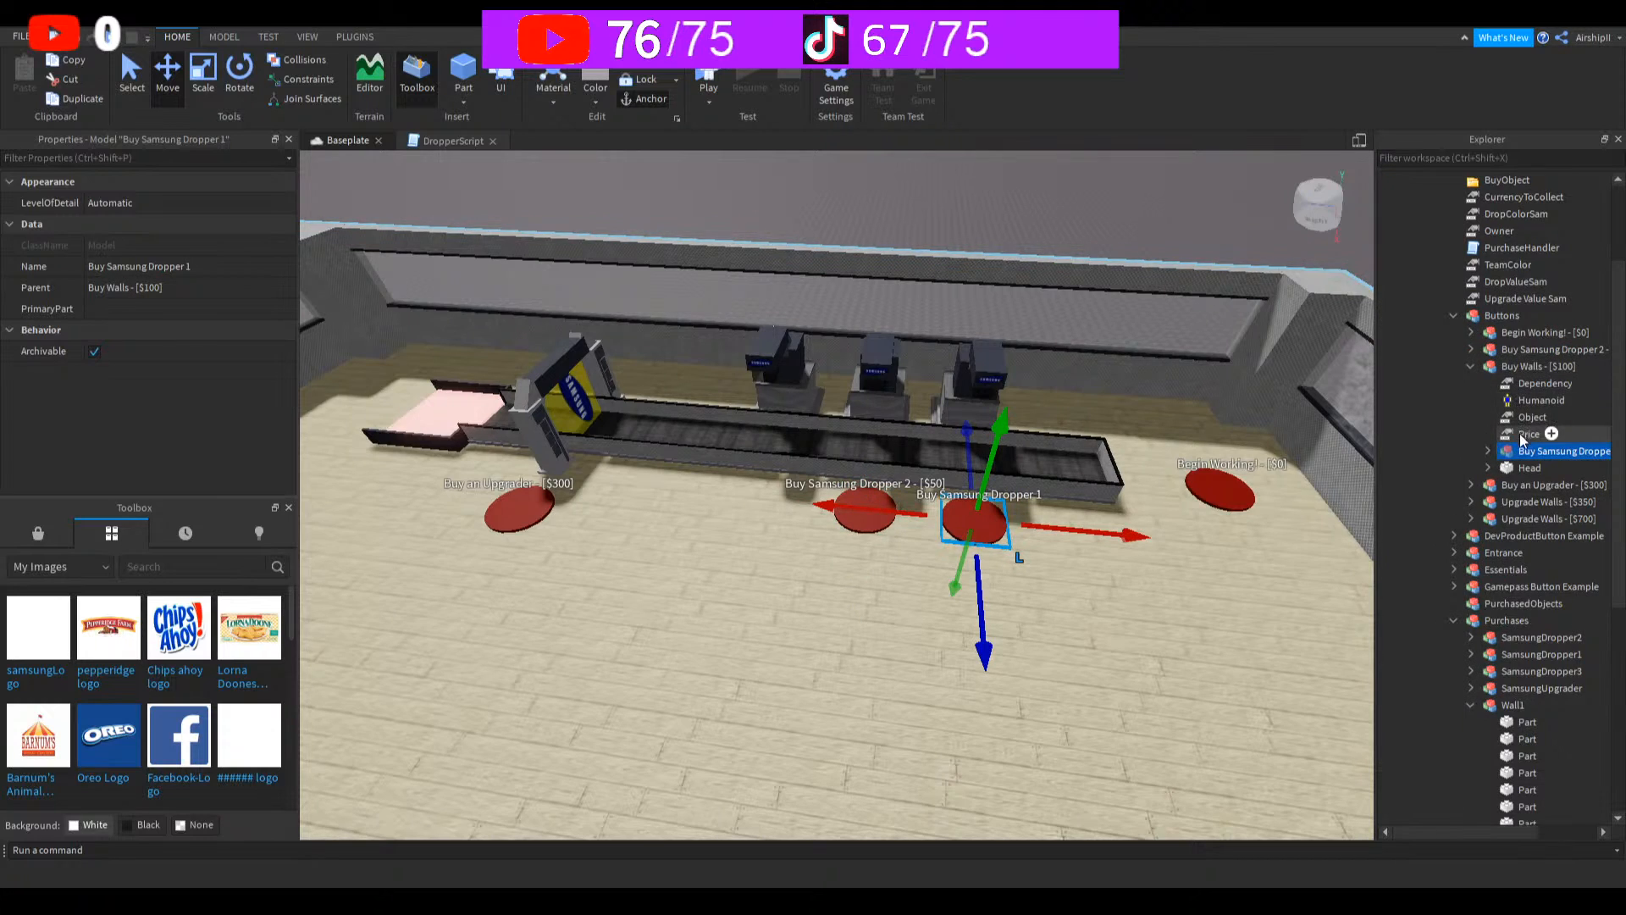
pyautogui.click(1473, 365)
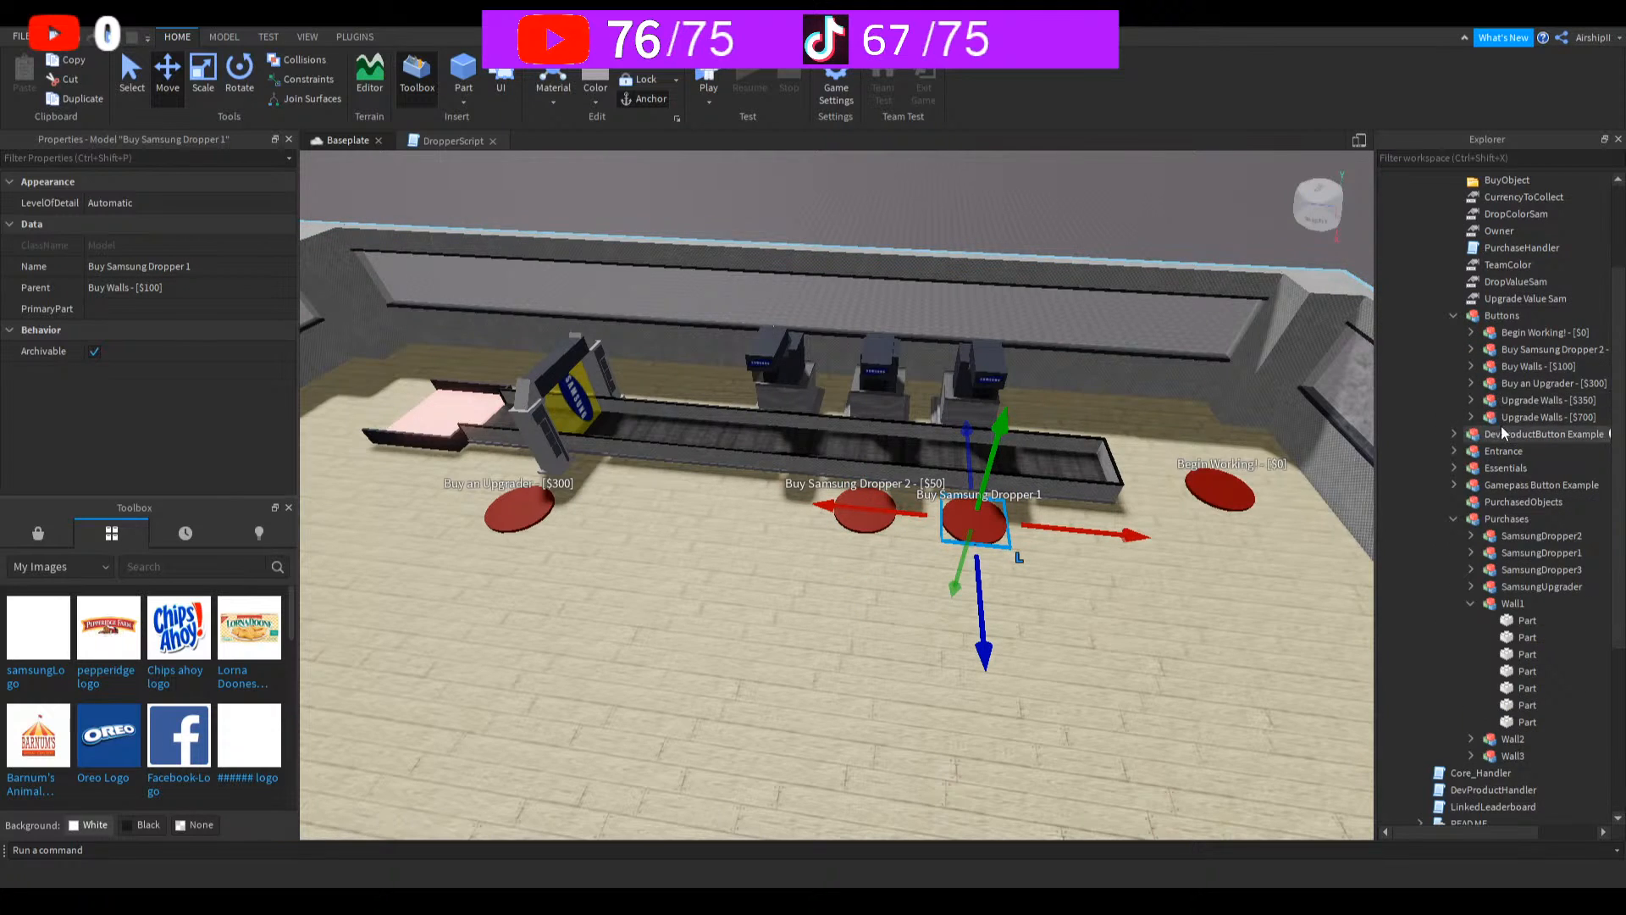
pyautogui.click(1472, 365)
pyautogui.moveTo(1438, 453); pyautogui.dragTo(1430, 317)
# Step: Rename the Buy Samsung Dropper 1 button as Buy Samsung Dropper 1 - [$0]
pyautogui.click(1509, 350)
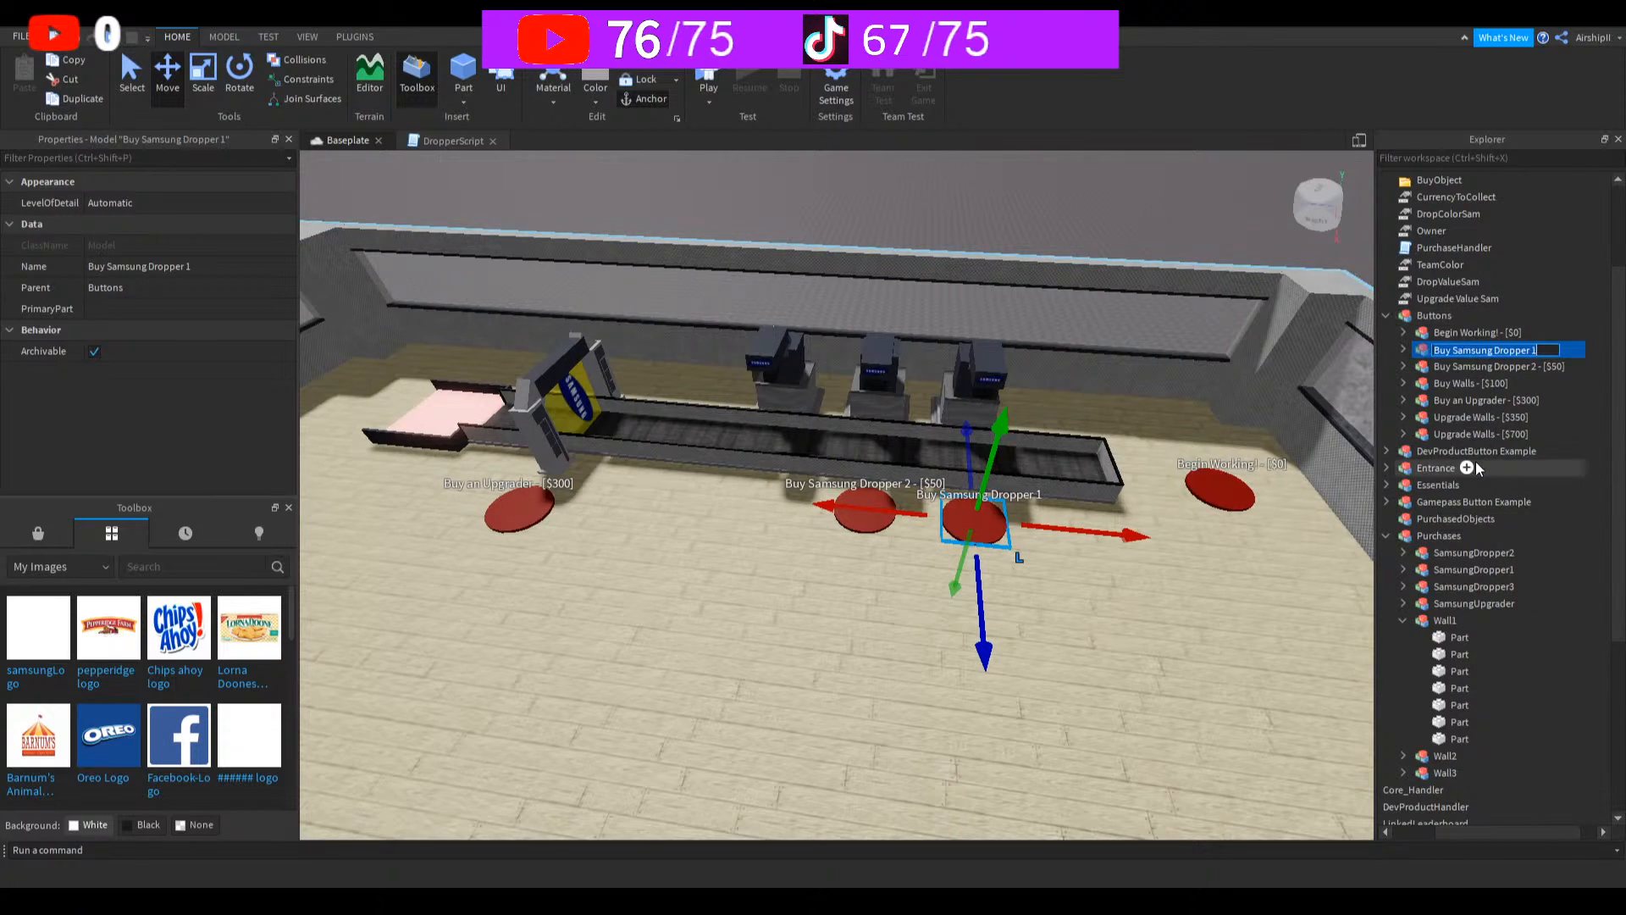
pyautogui.press('End')
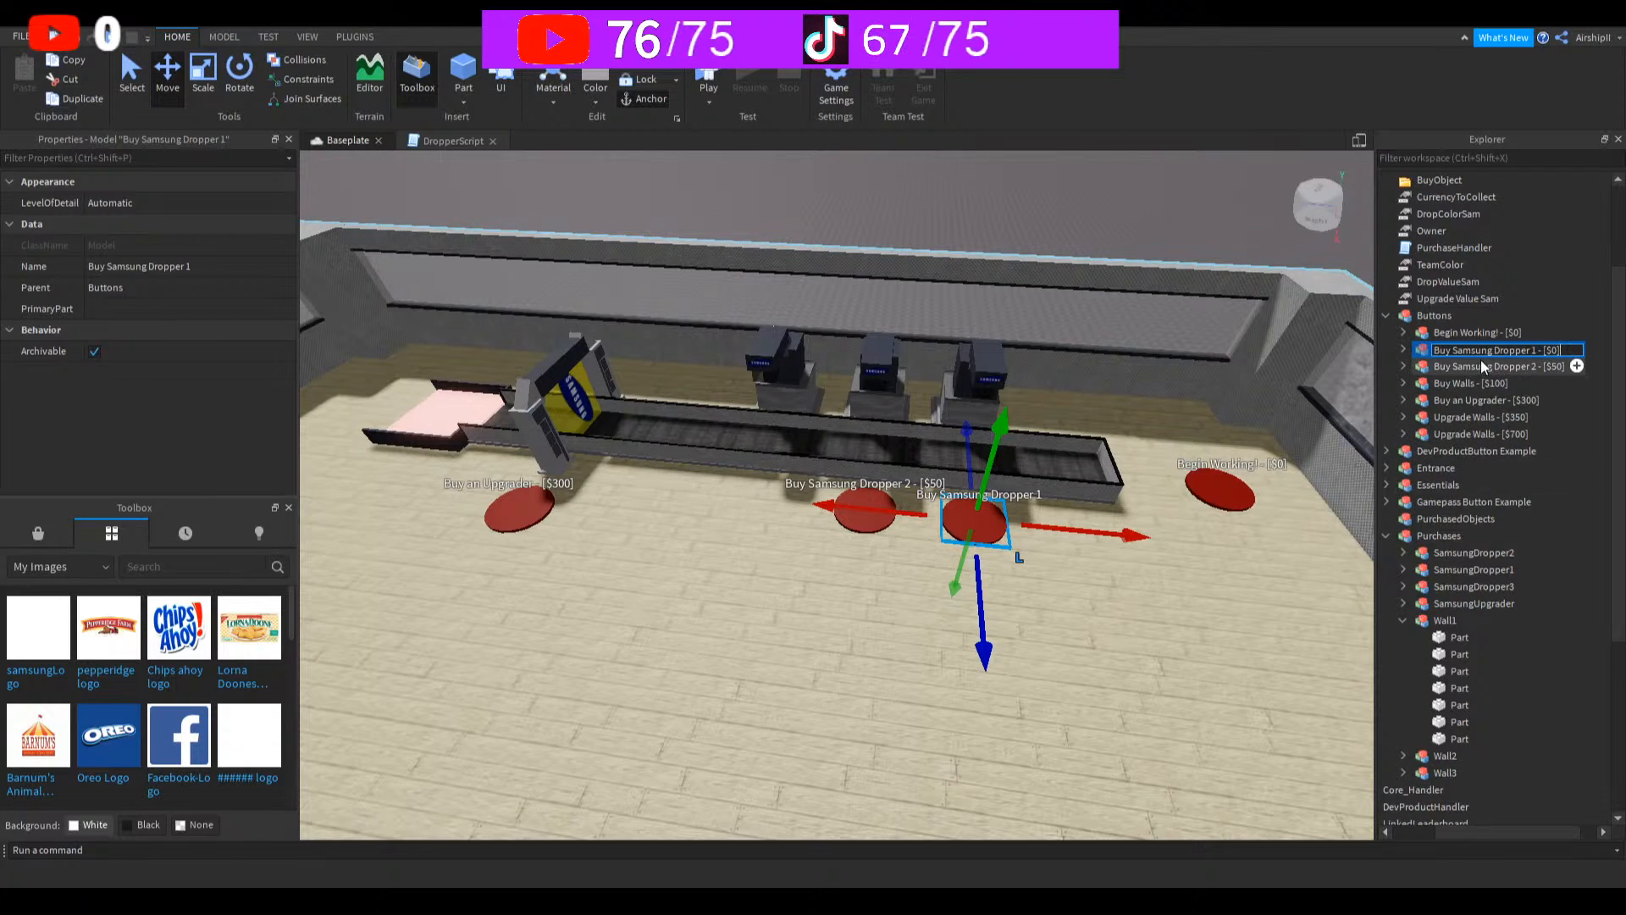
pyautogui.press('Return')
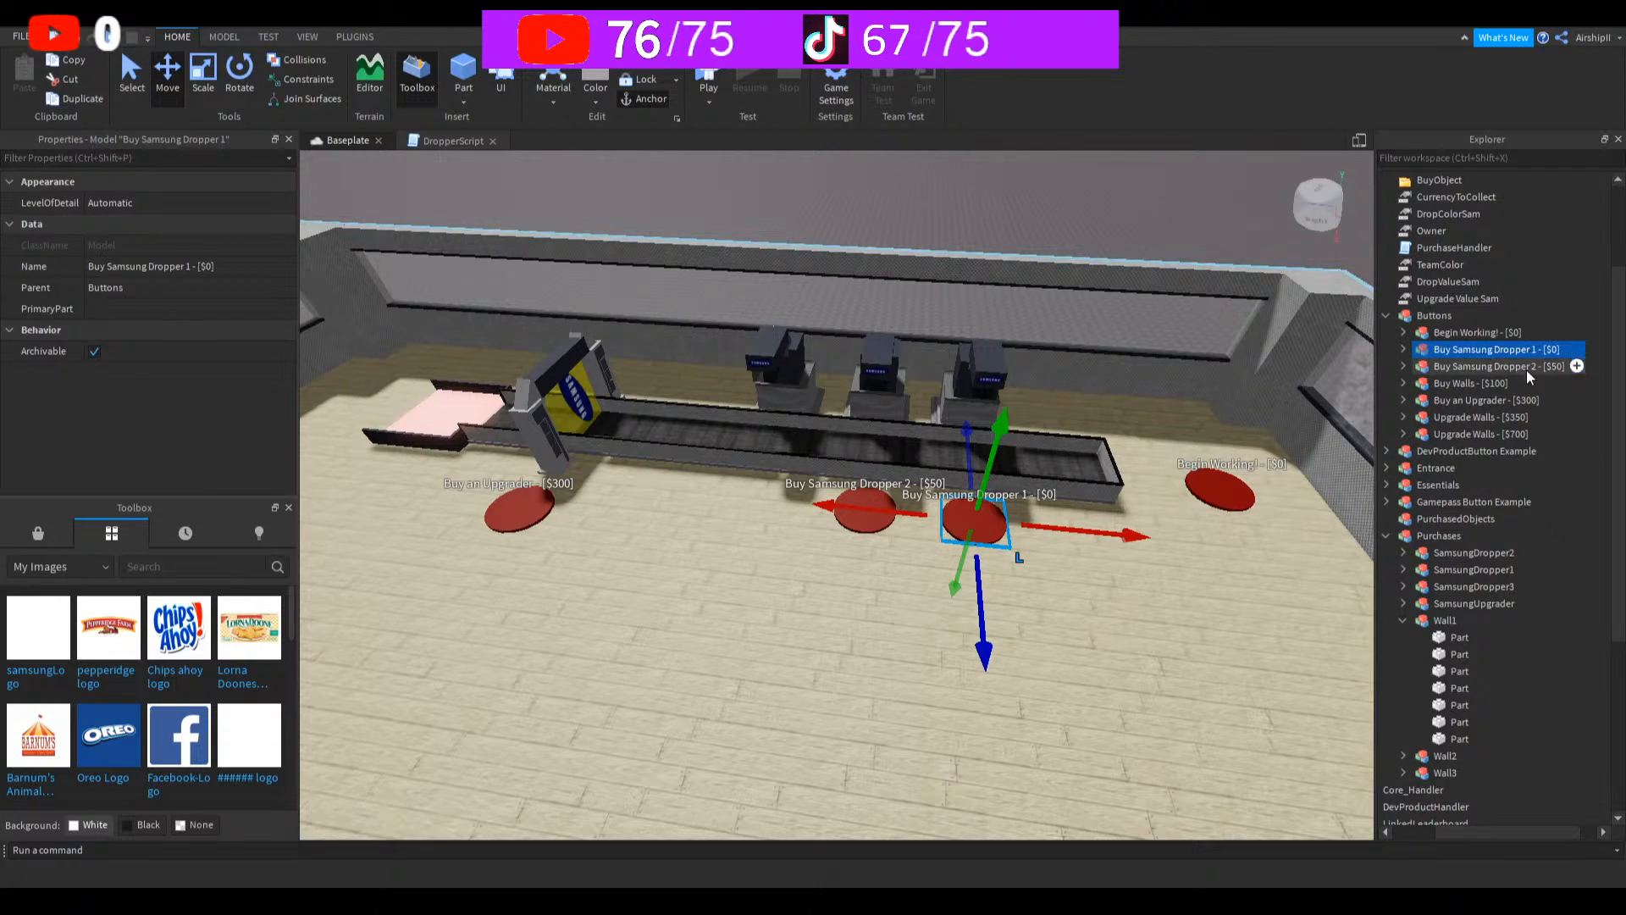
# Step: Duplicate the Buy Samsung Dropper 2 button and place the copy beside it toward the upgrader, in front of the third dropper
pyautogui.click(1427, 367)
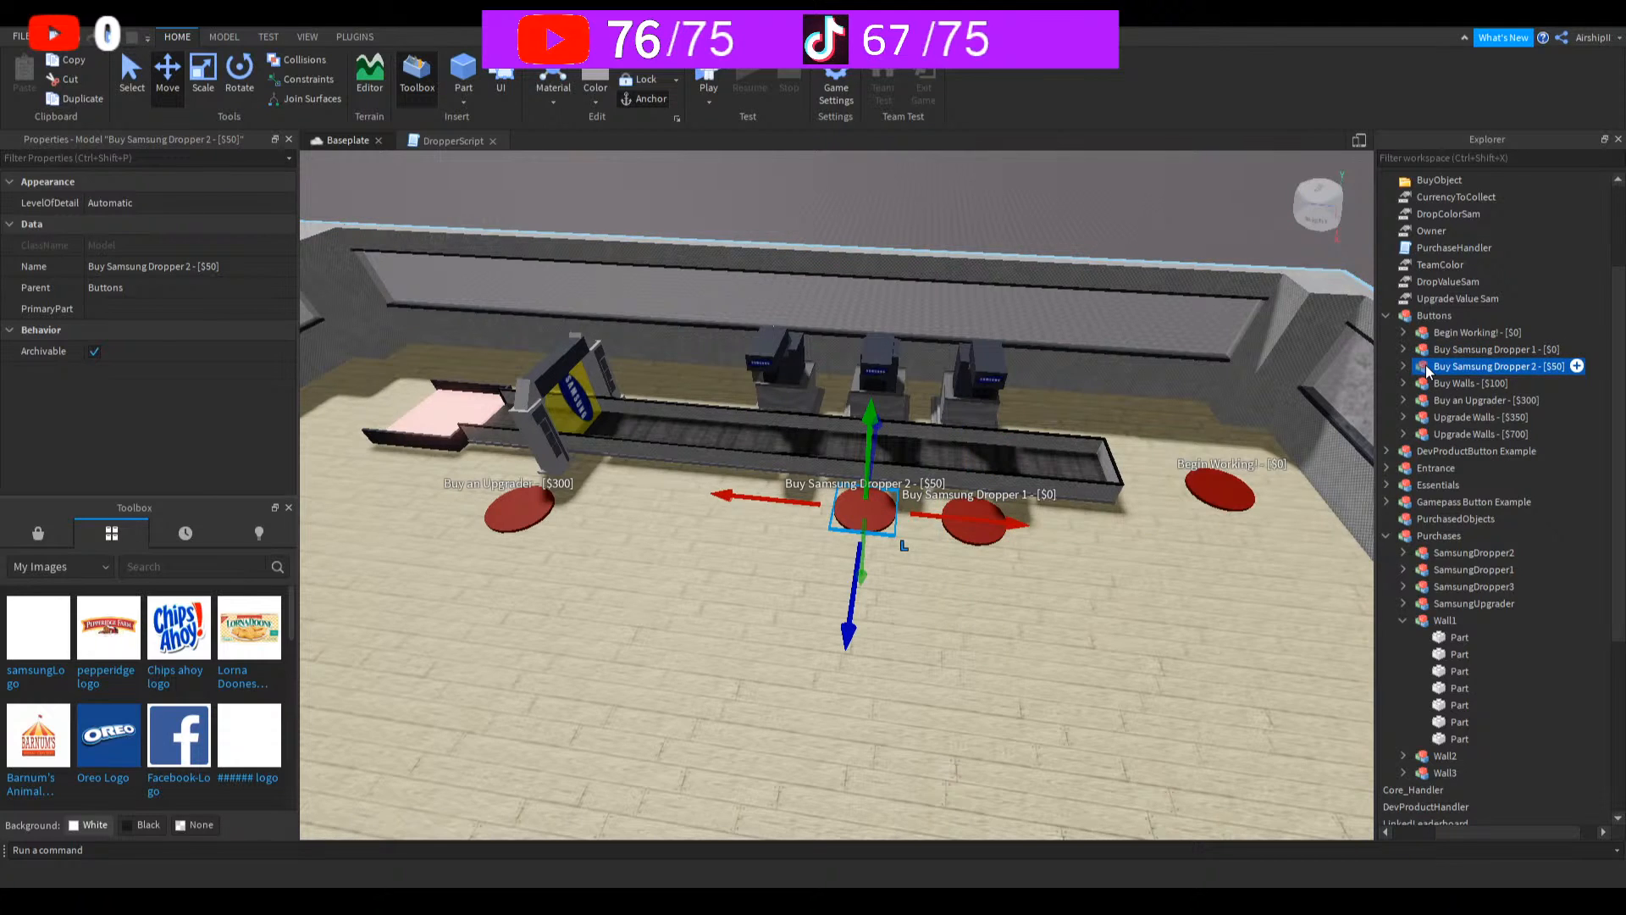
pyautogui.hotkey('ctrl', 'd')
pyautogui.moveTo(1016, 532); pyautogui.dragTo(926, 527)
# Step: Rename the new button copy as Buy Samsung Dropper 3 - [$100]
pyautogui.click(1527, 356)
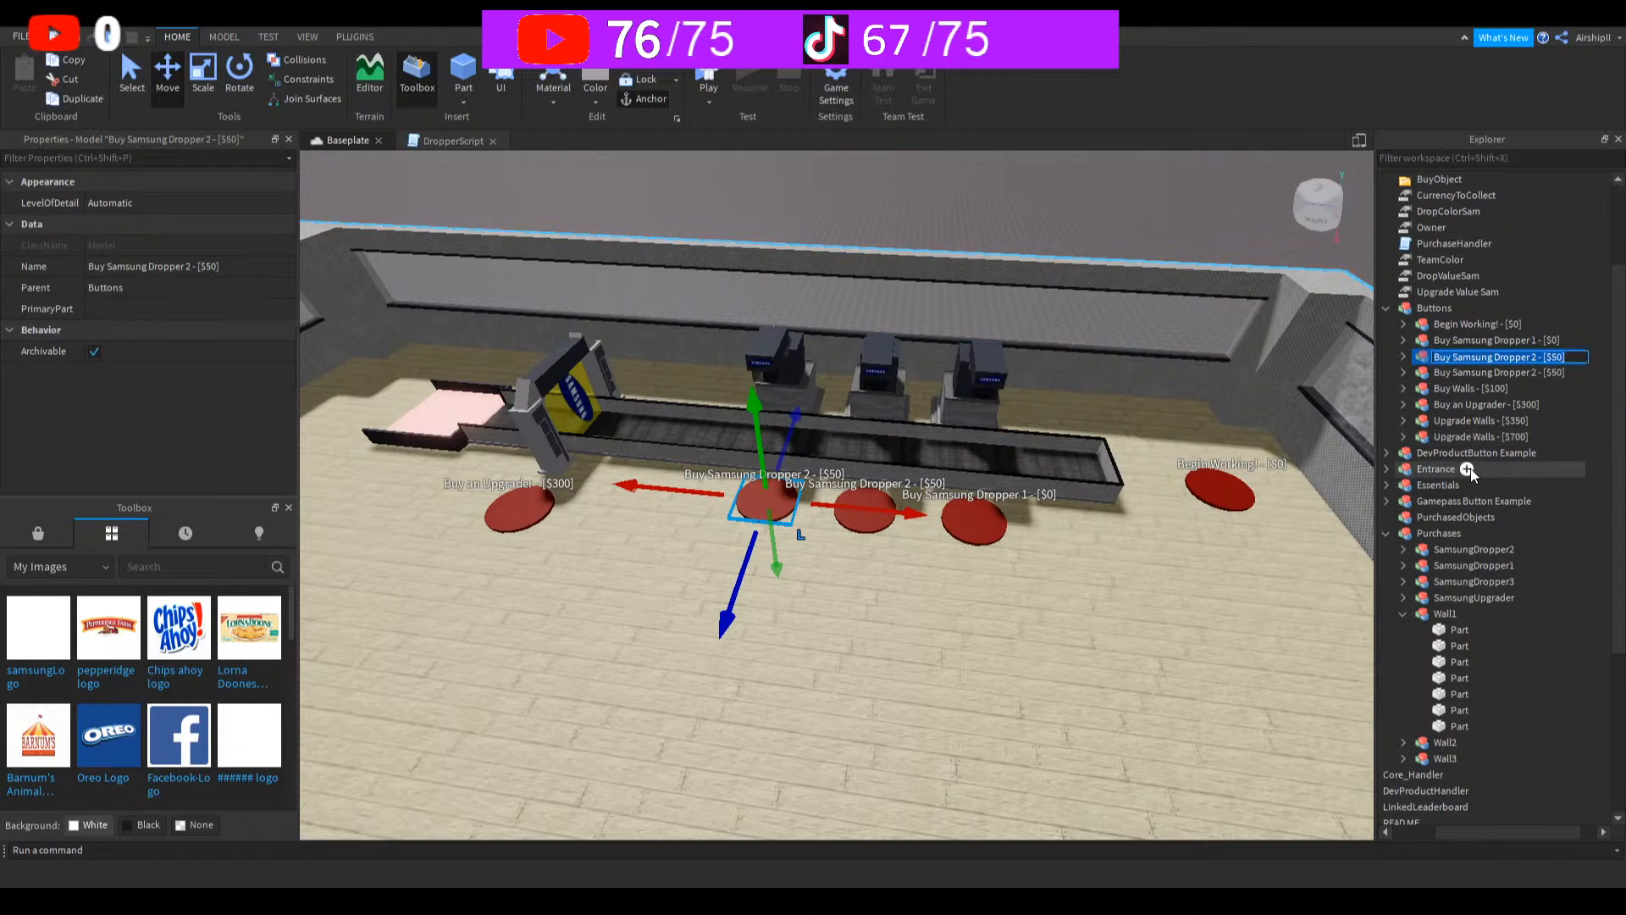
pyautogui.press('End')
pyautogui.press('Left')
pyautogui.press('BackSpace')
pyautogui.press('BackSpace')
pyautogui.write('100')
pyautogui.press('Return')
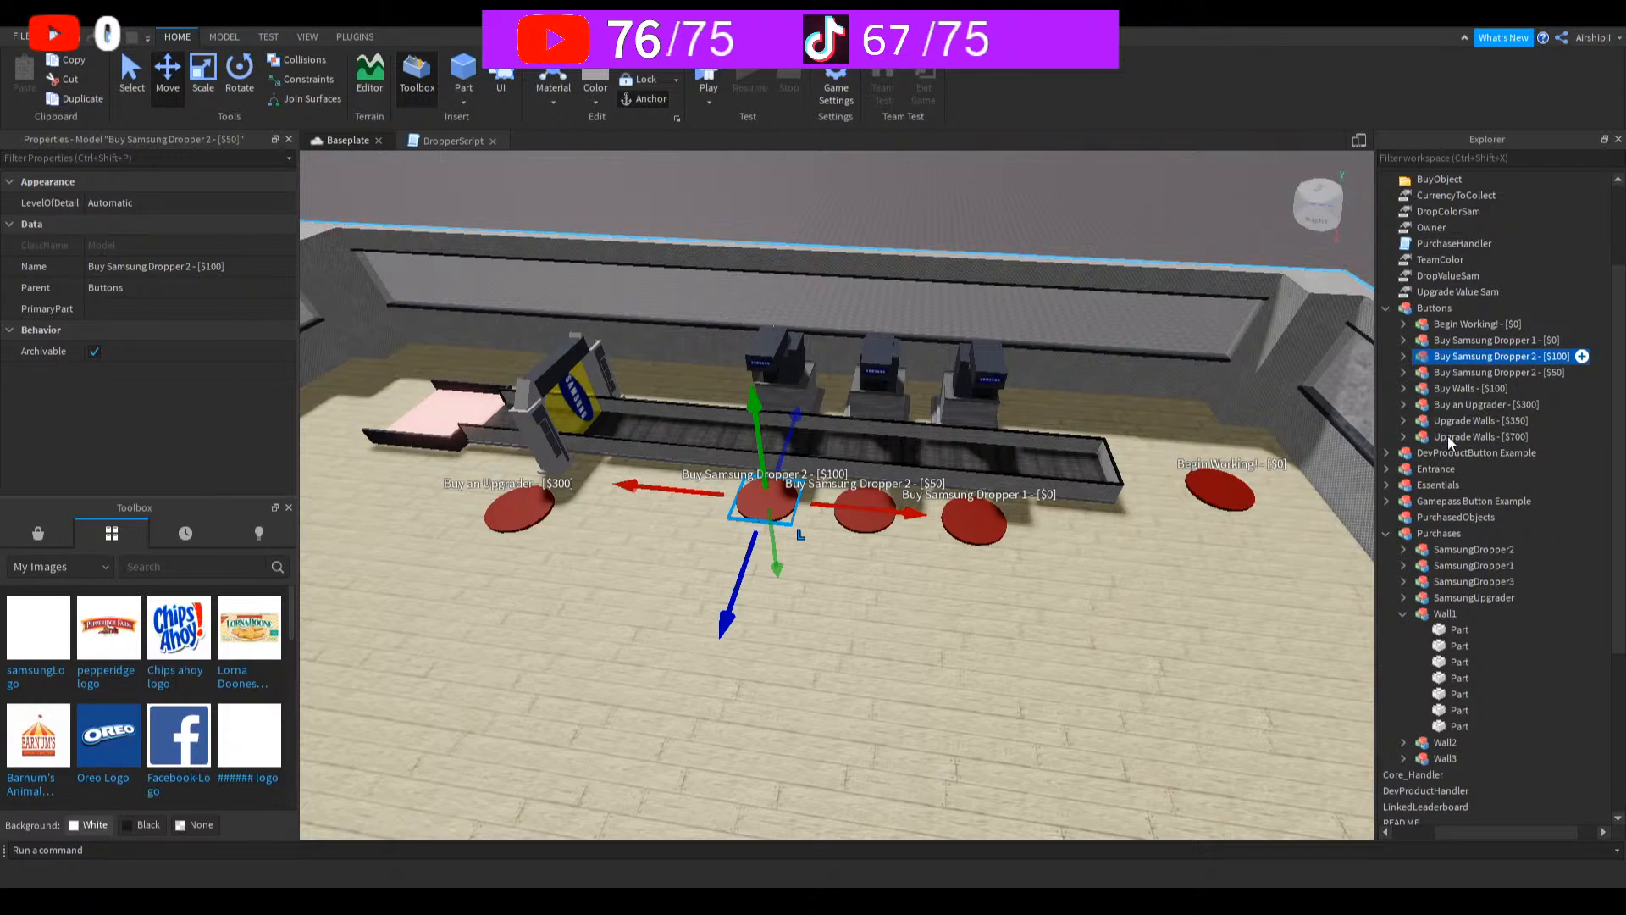
pyautogui.press('F2')
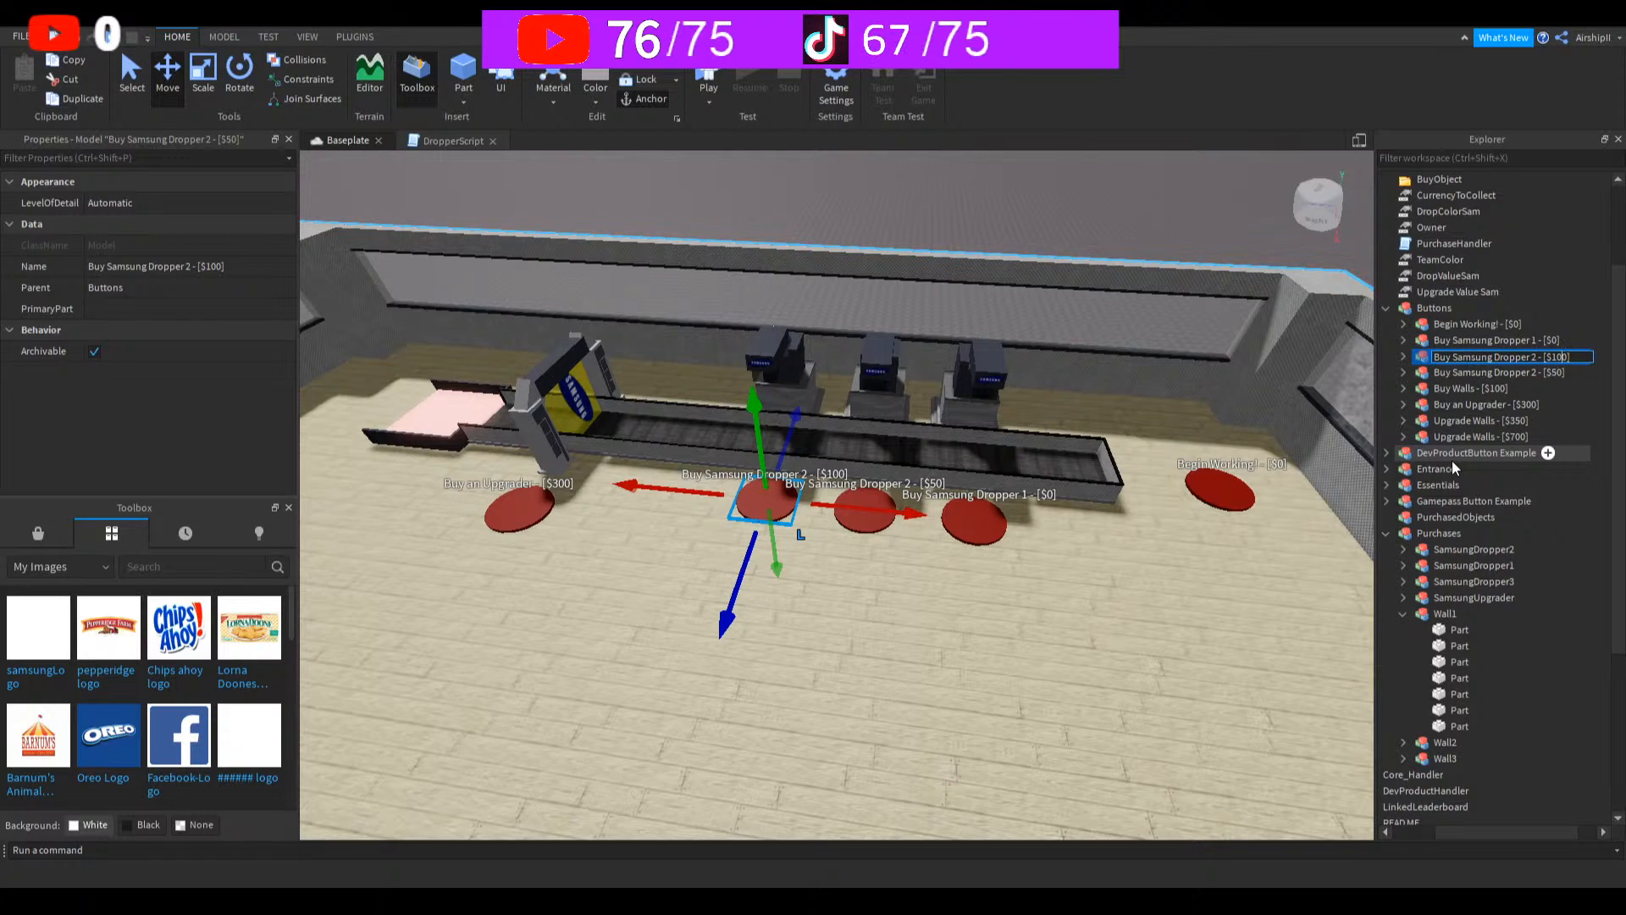
pyautogui.press('BackSpace')
pyautogui.write('3')
pyautogui.press('Return')
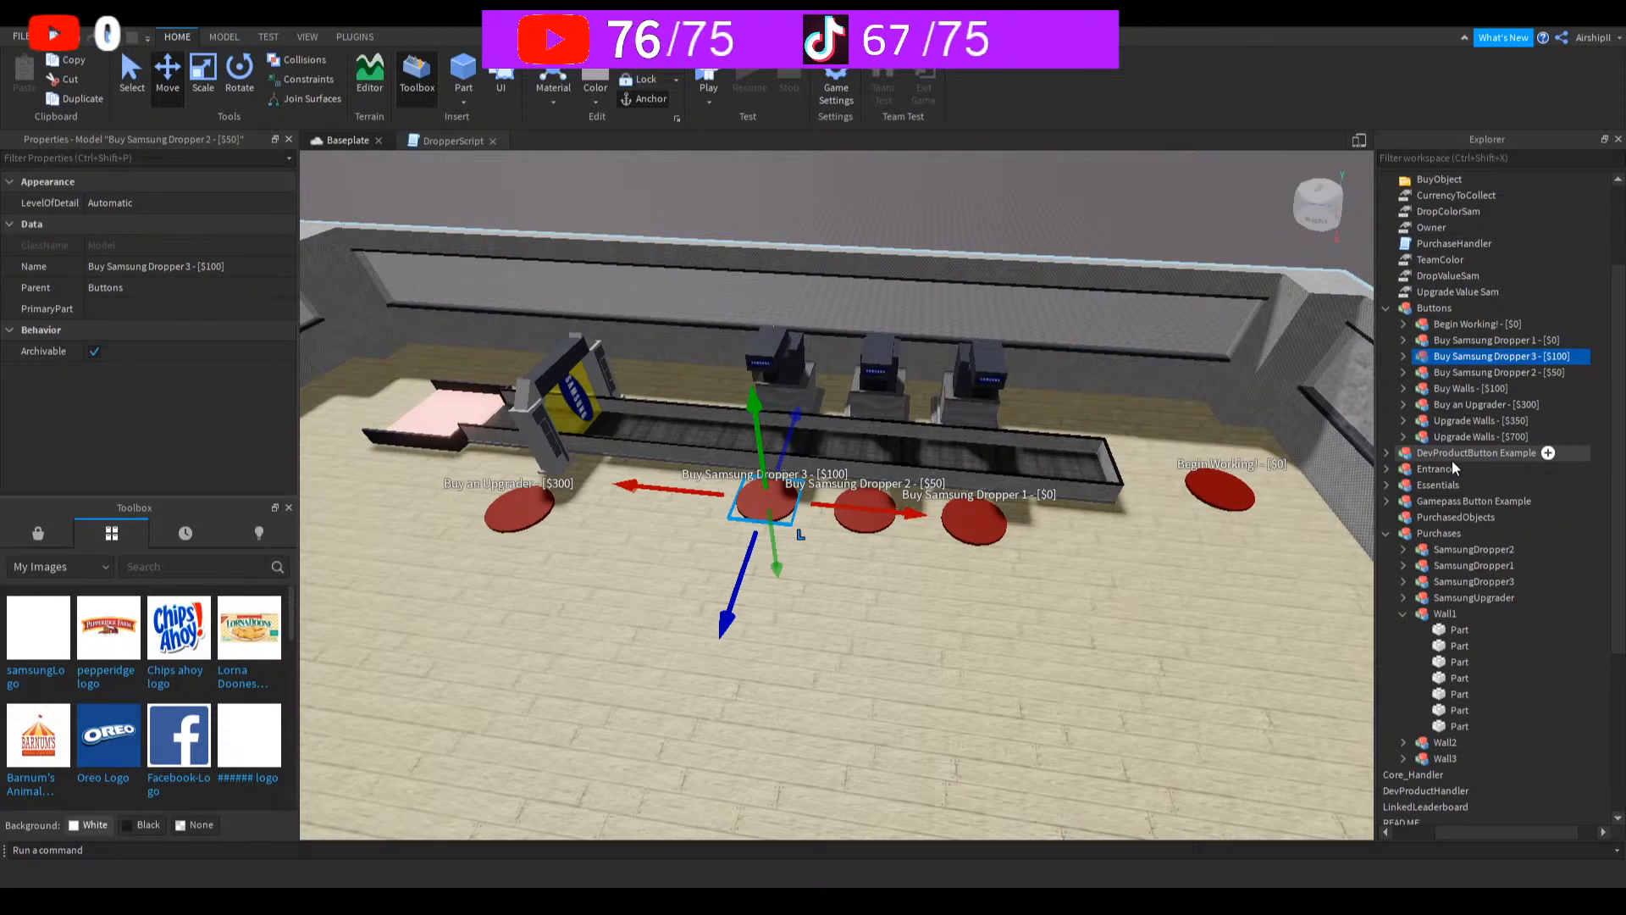
# Step: Copy the Dependency value from the Buy Walls button into Buy Samsung Dropper 2 and set the copy to SamsungDropper1
pyautogui.click(1403, 372)
pyautogui.click(1459, 388)
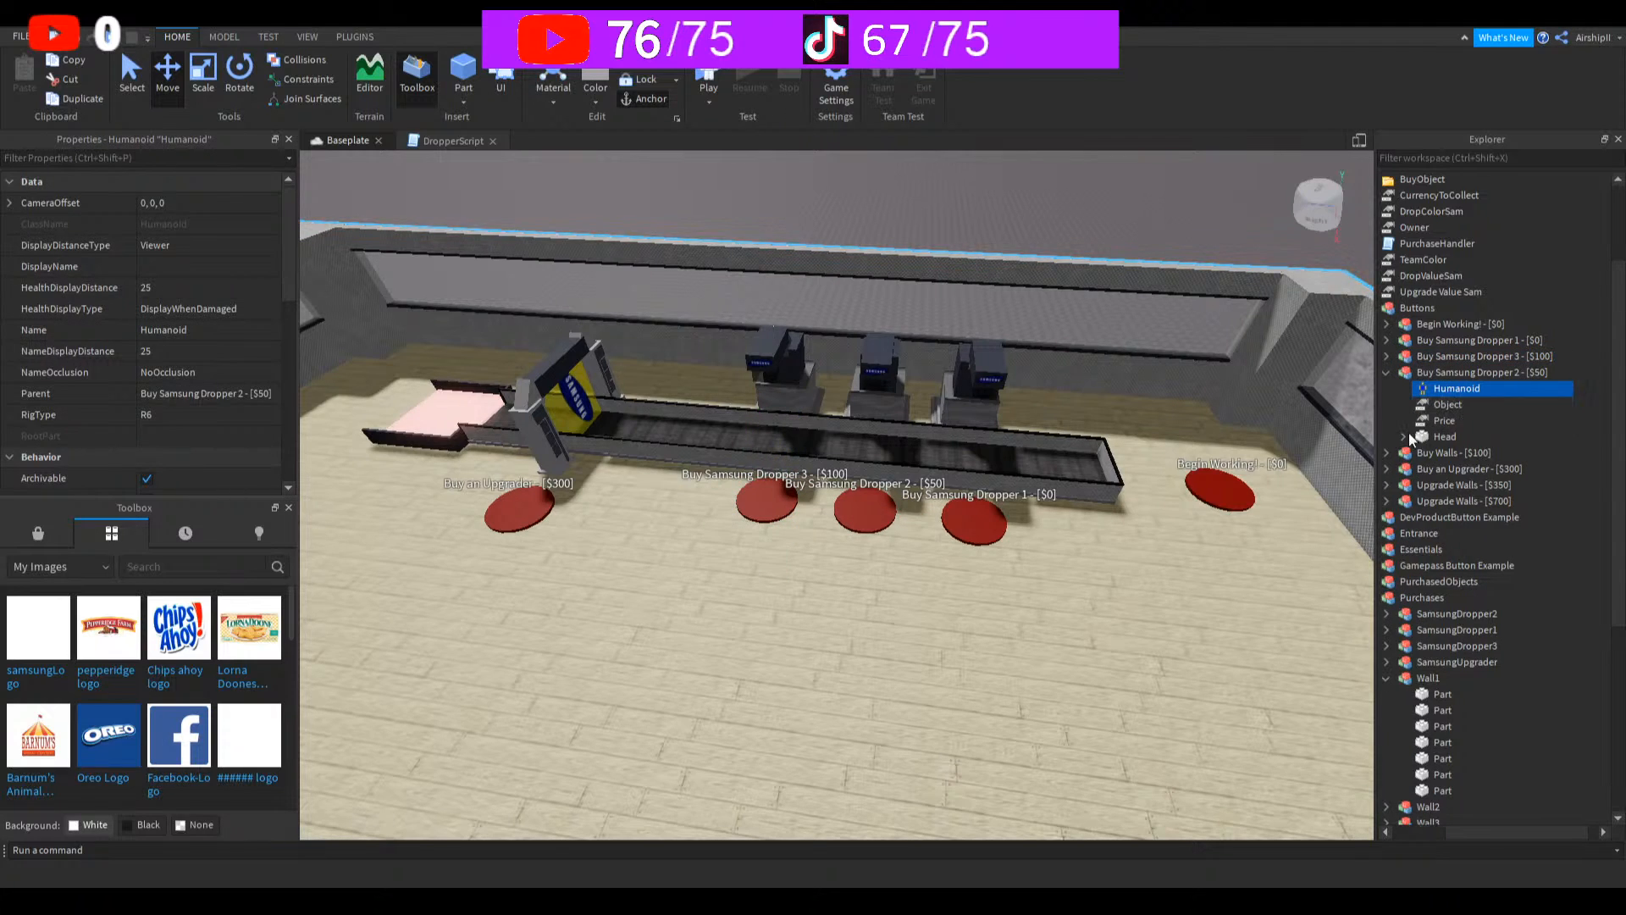
pyautogui.click(1387, 452)
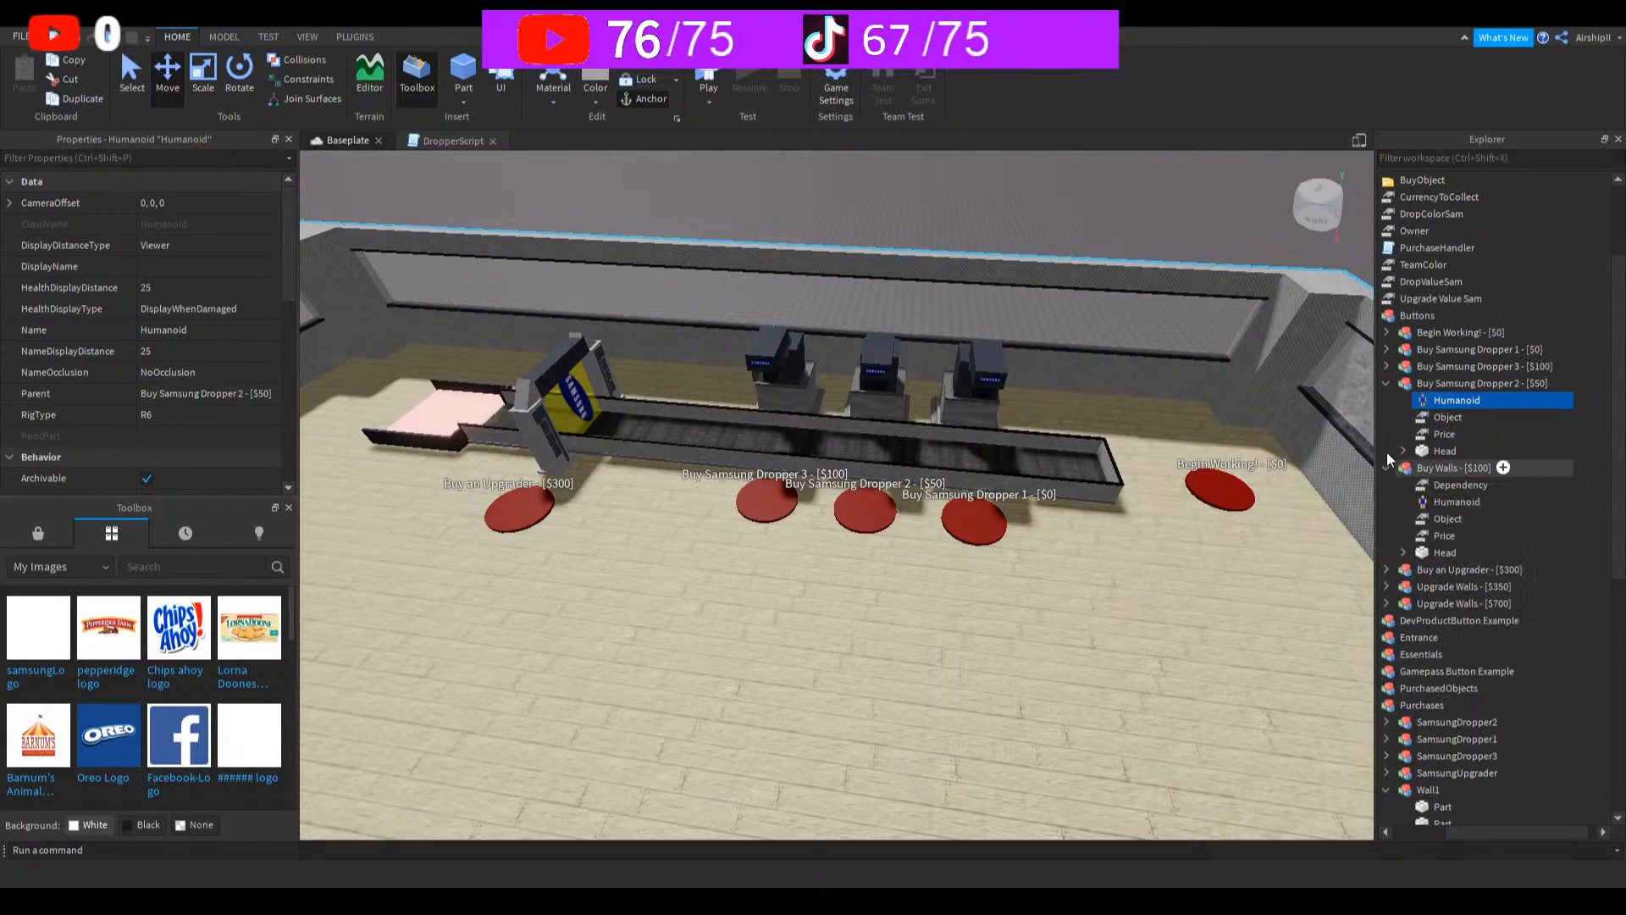
pyautogui.click(1451, 486)
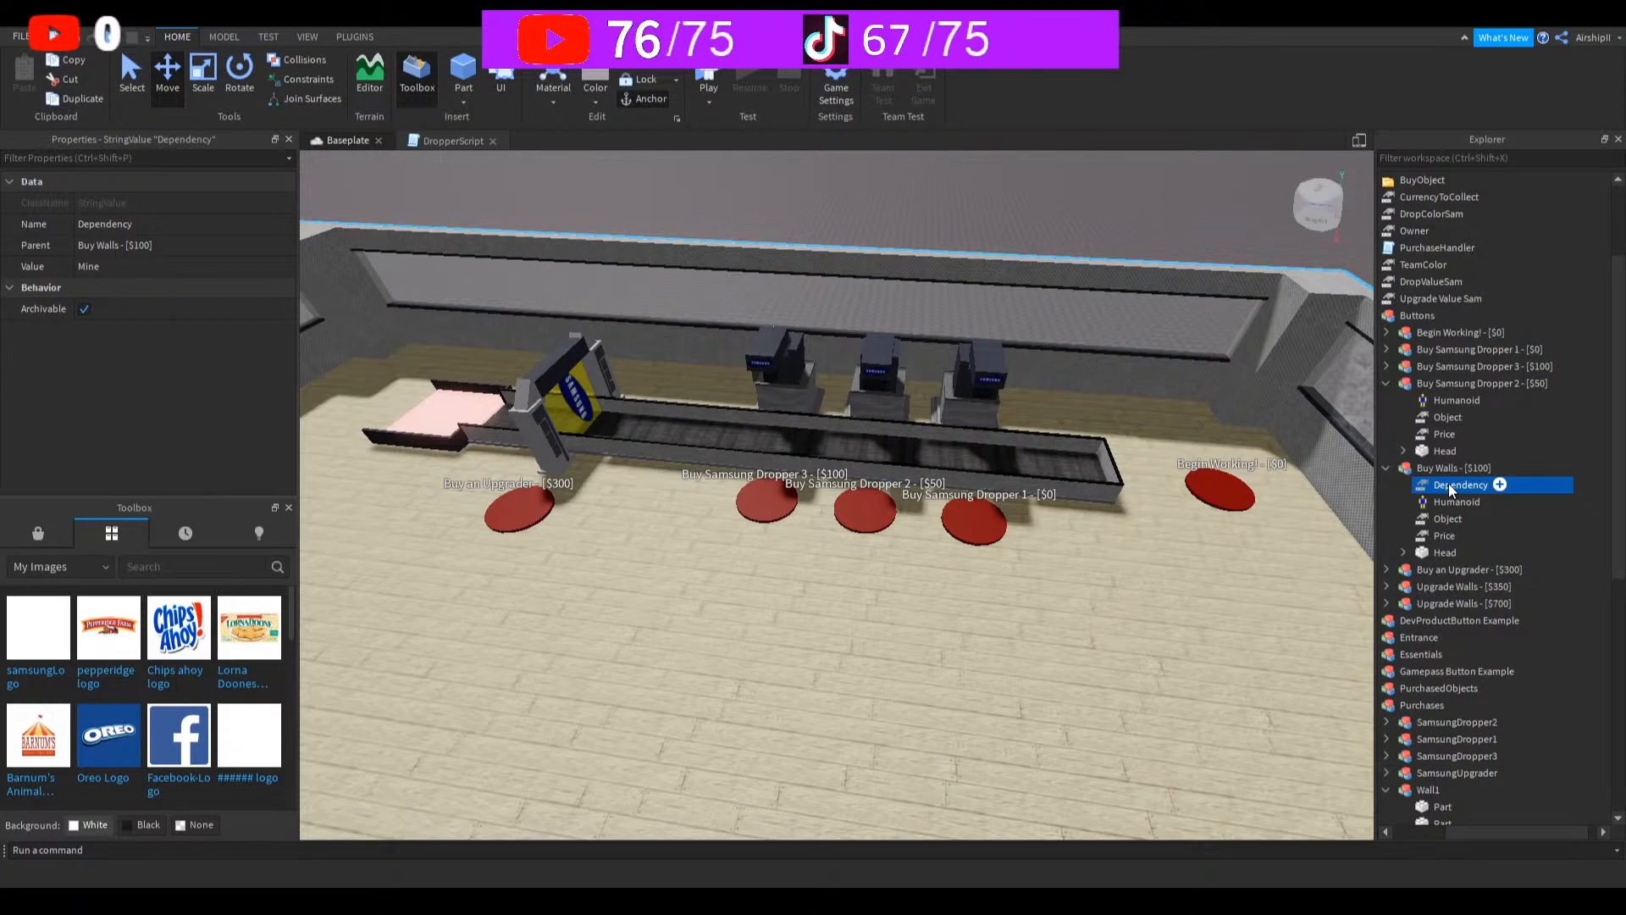
pyautogui.hotkey('ctrl', 'd')
pyautogui.moveTo(1507, 487); pyautogui.dragTo(1510, 412)
pyautogui.click(182, 264)
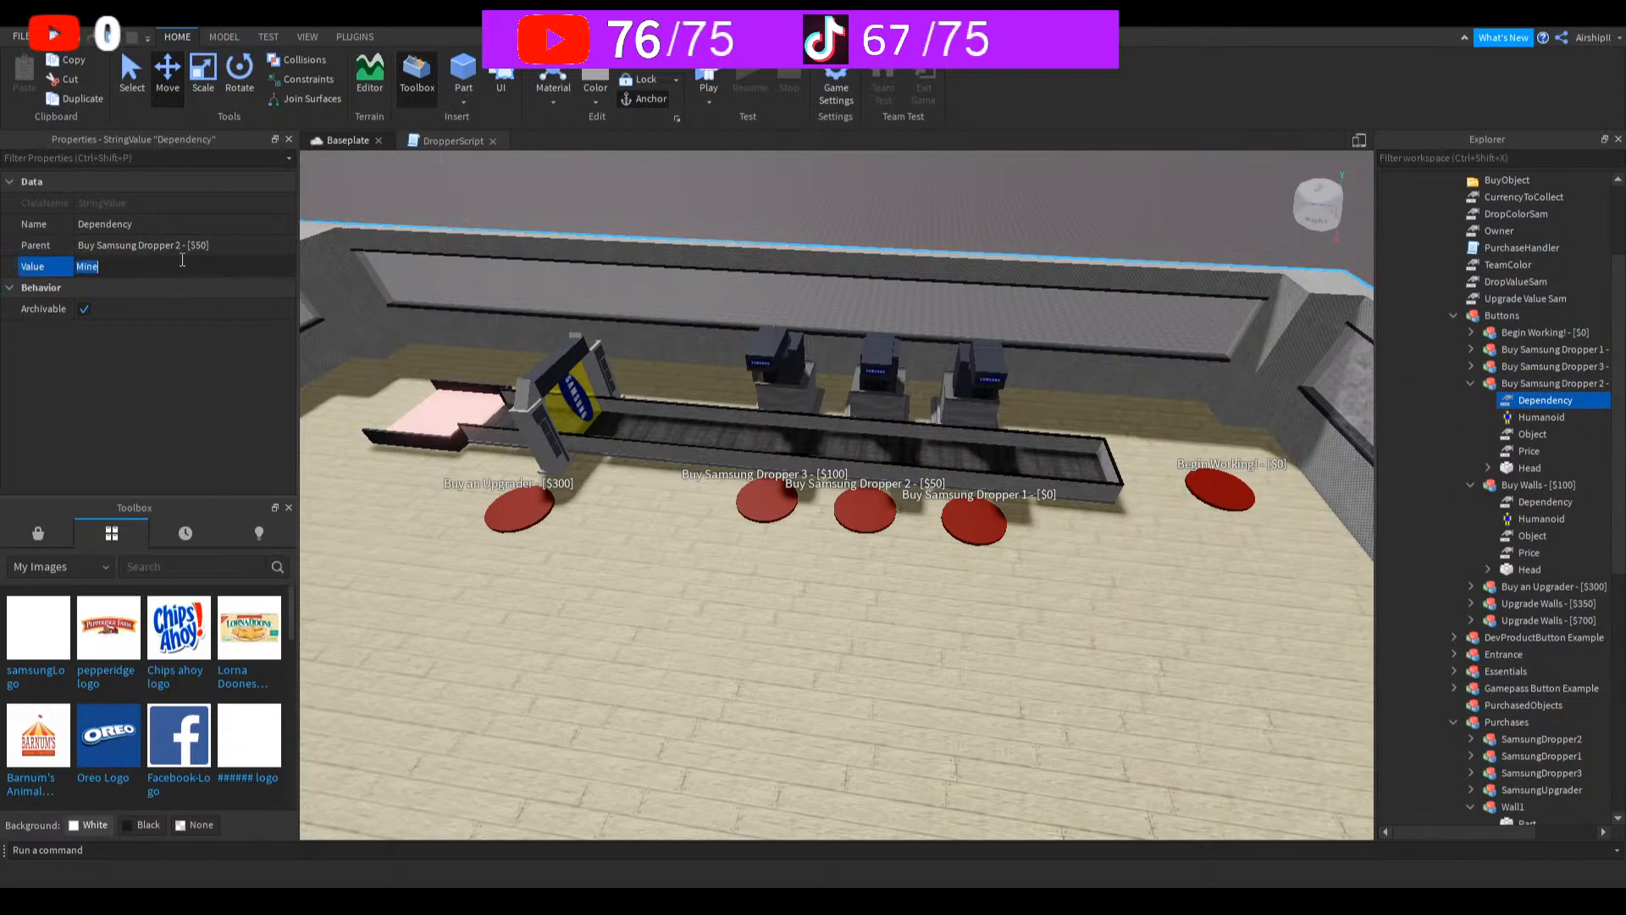
pyautogui.write('SamsungDropper1')
pyautogui.press('Return')
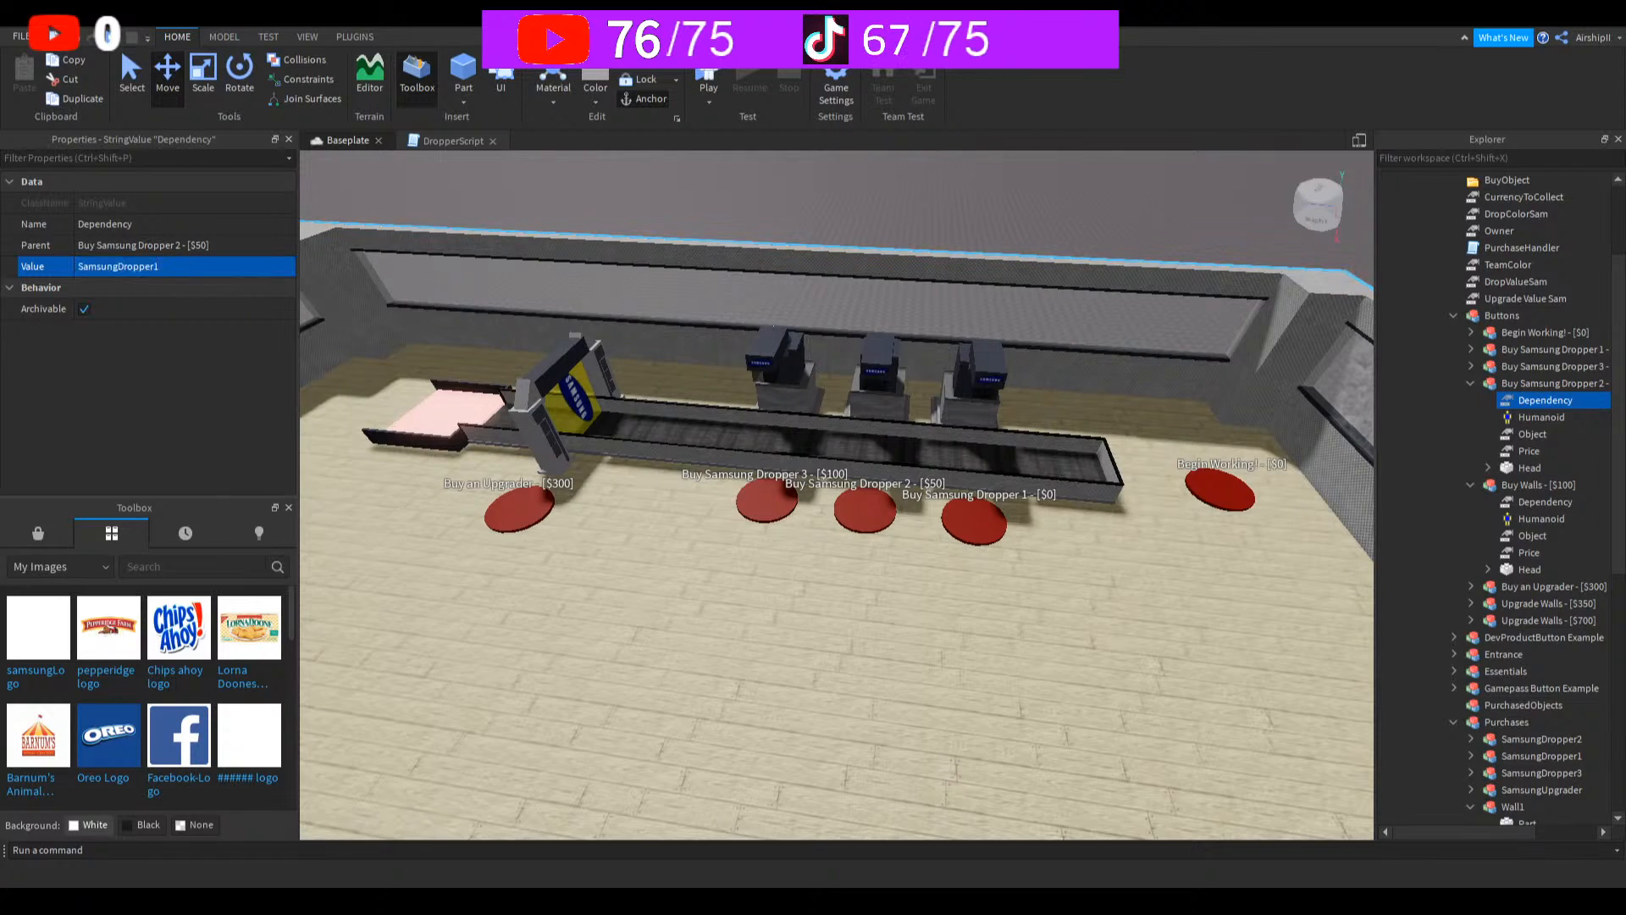
# Step: Set the Buy Samsung Dropper 2 button's Object to SamsungDropper2 and its Price to 50
pyautogui.click(1533, 434)
pyautogui.click(266, 273)
pyautogui.press('BackSpace')
pyautogui.write('2')
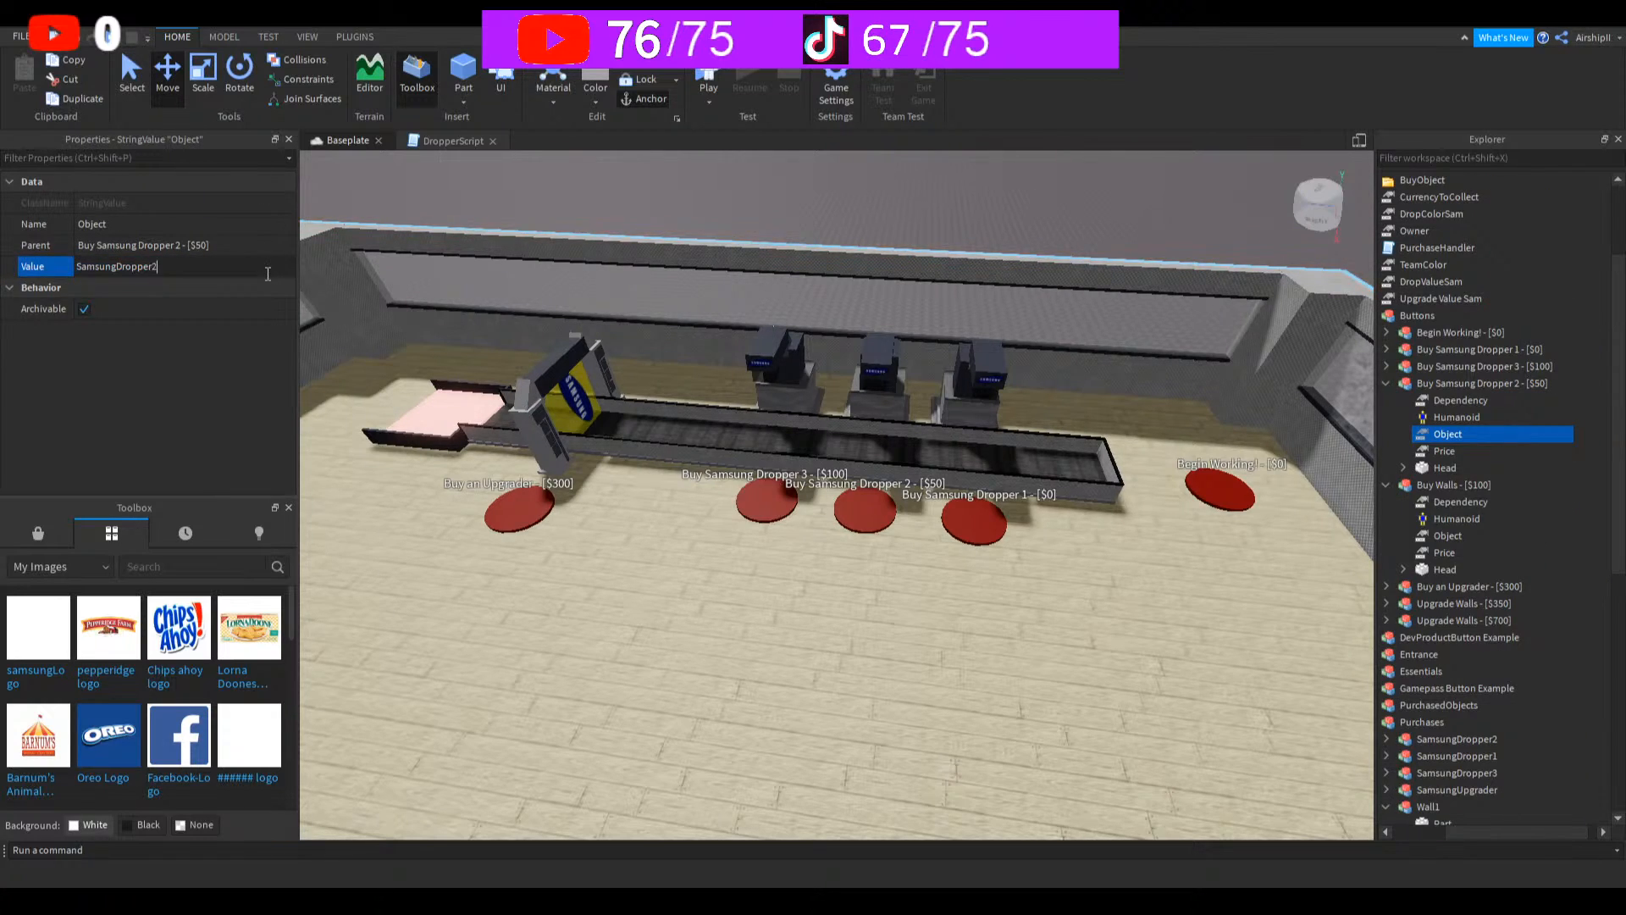
pyautogui.click(1472, 450)
pyautogui.click(242, 266)
pyautogui.write('50')
pyautogui.press('Return')
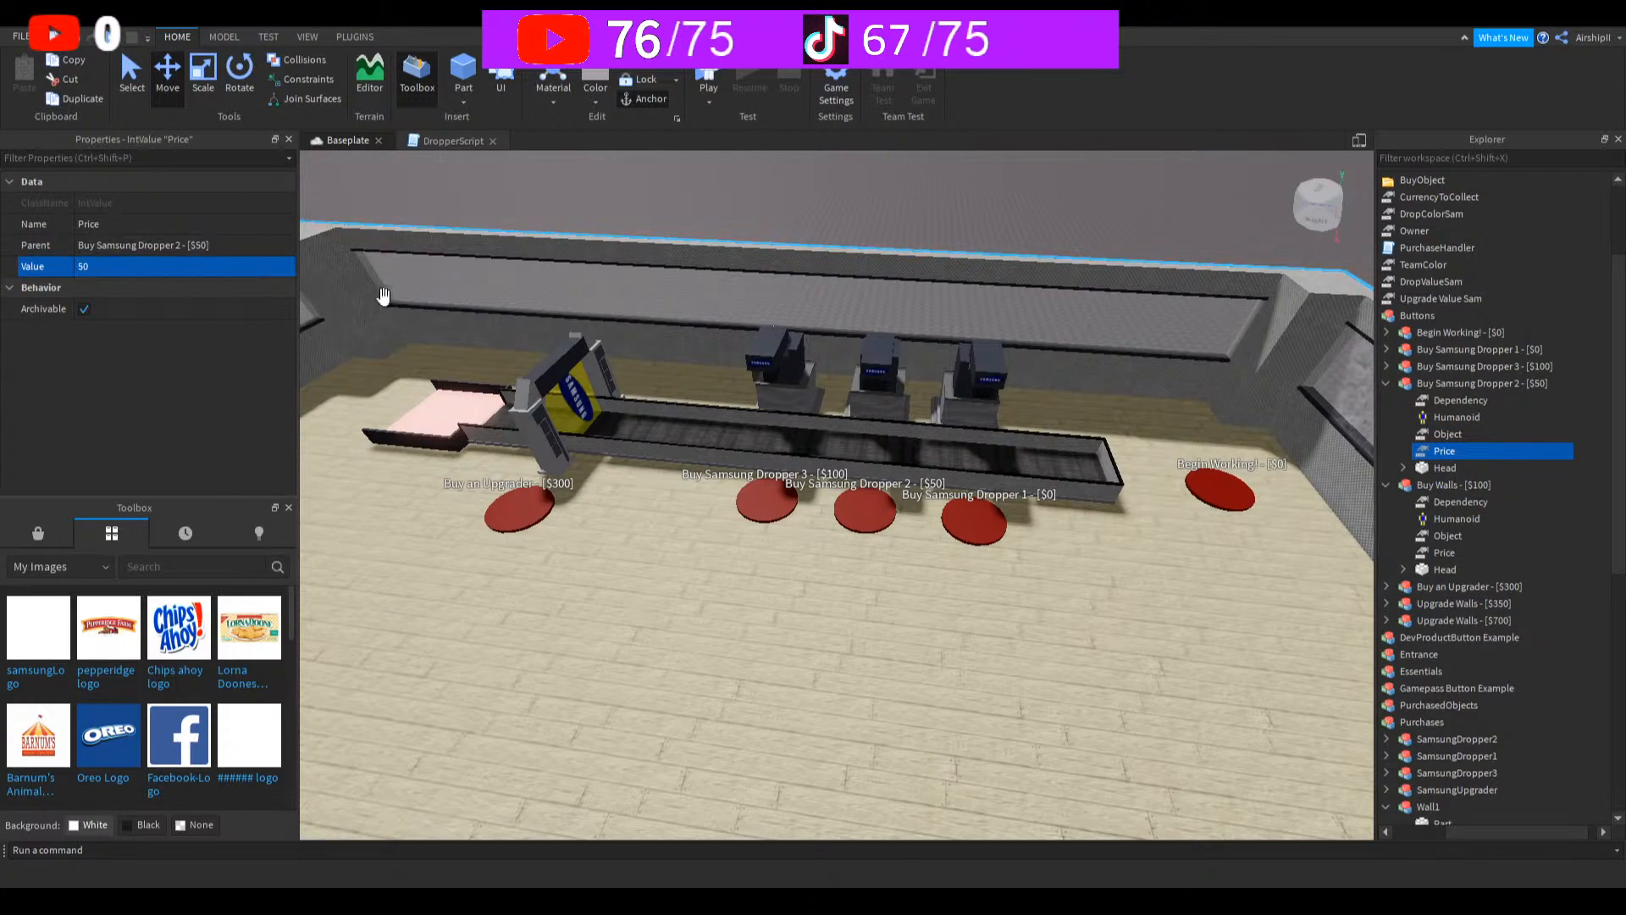
# Step: Set the Dependency value of the Buy Walls button to SamsungDropper1
pyautogui.click(1461, 501)
pyautogui.click(127, 267)
pyautogui.write('SamsungDropper1')
pyautogui.press('Return')
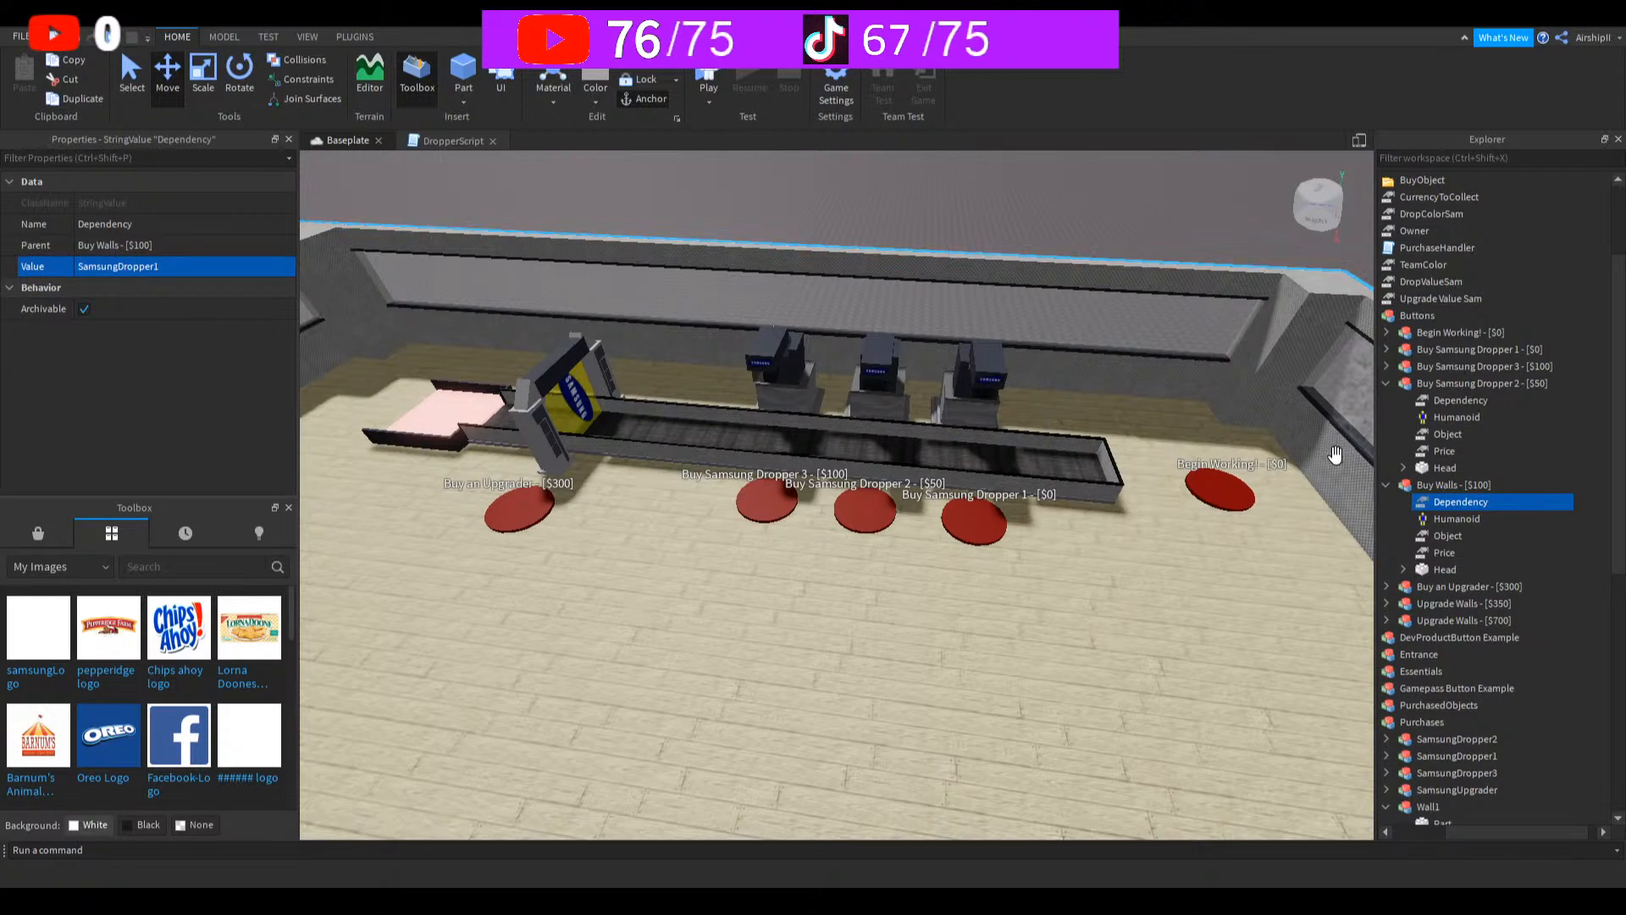
# Step: Duplicate the Dependency value of the Buy Walls button and move the copy into the Buy Samsung Dropper 1 button
pyautogui.click(1389, 381)
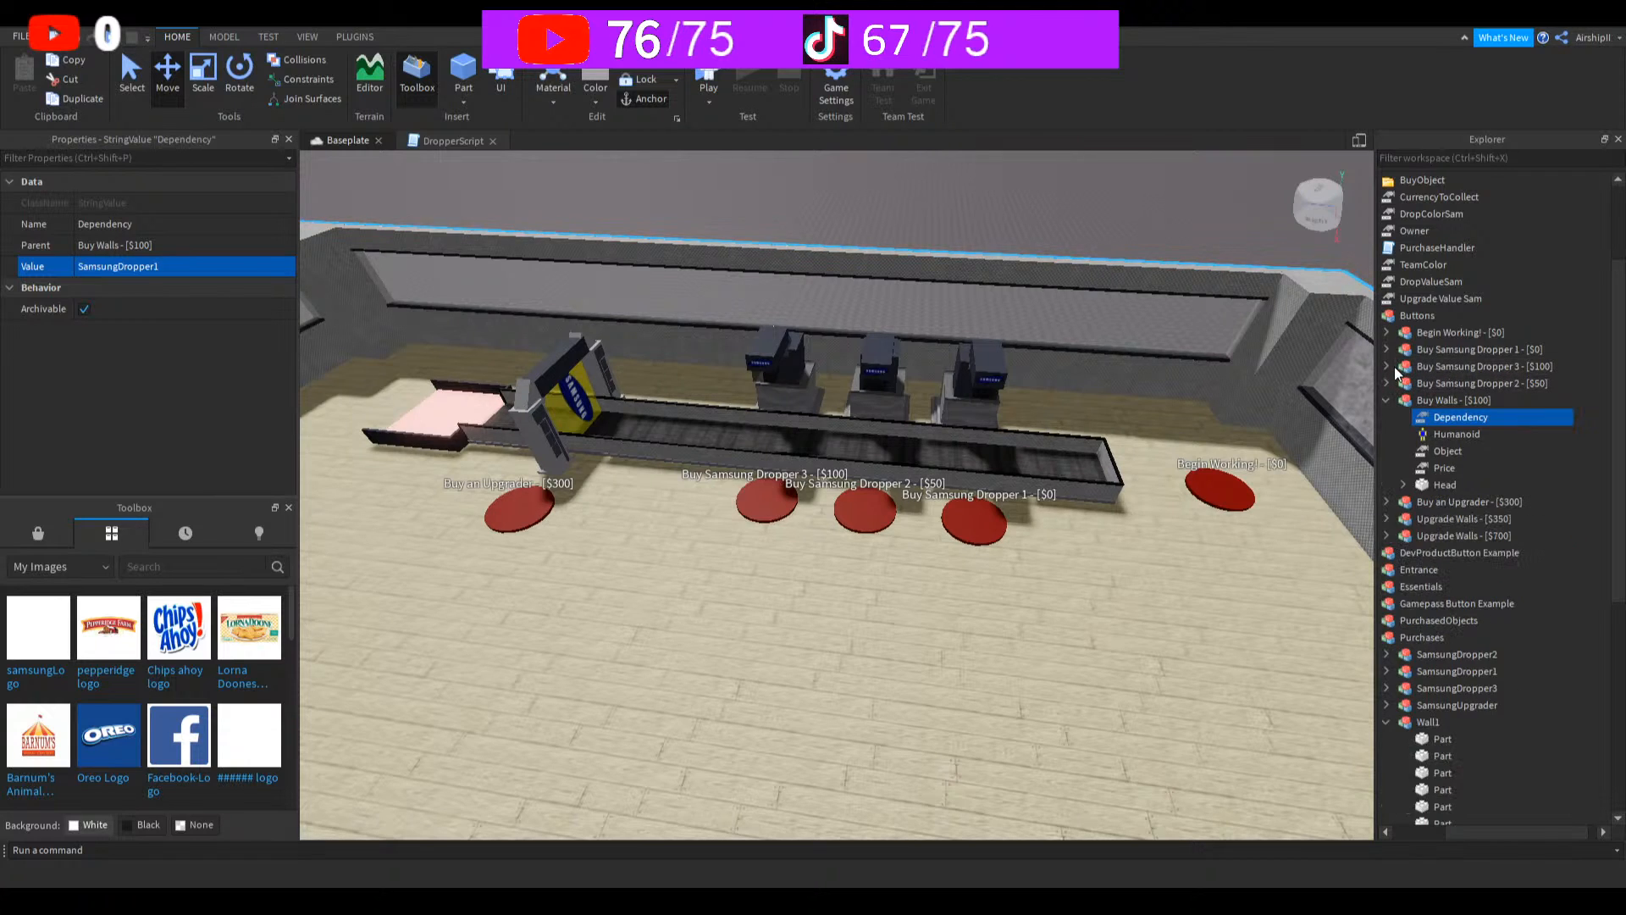
pyautogui.click(1387, 366)
pyautogui.click(1448, 383)
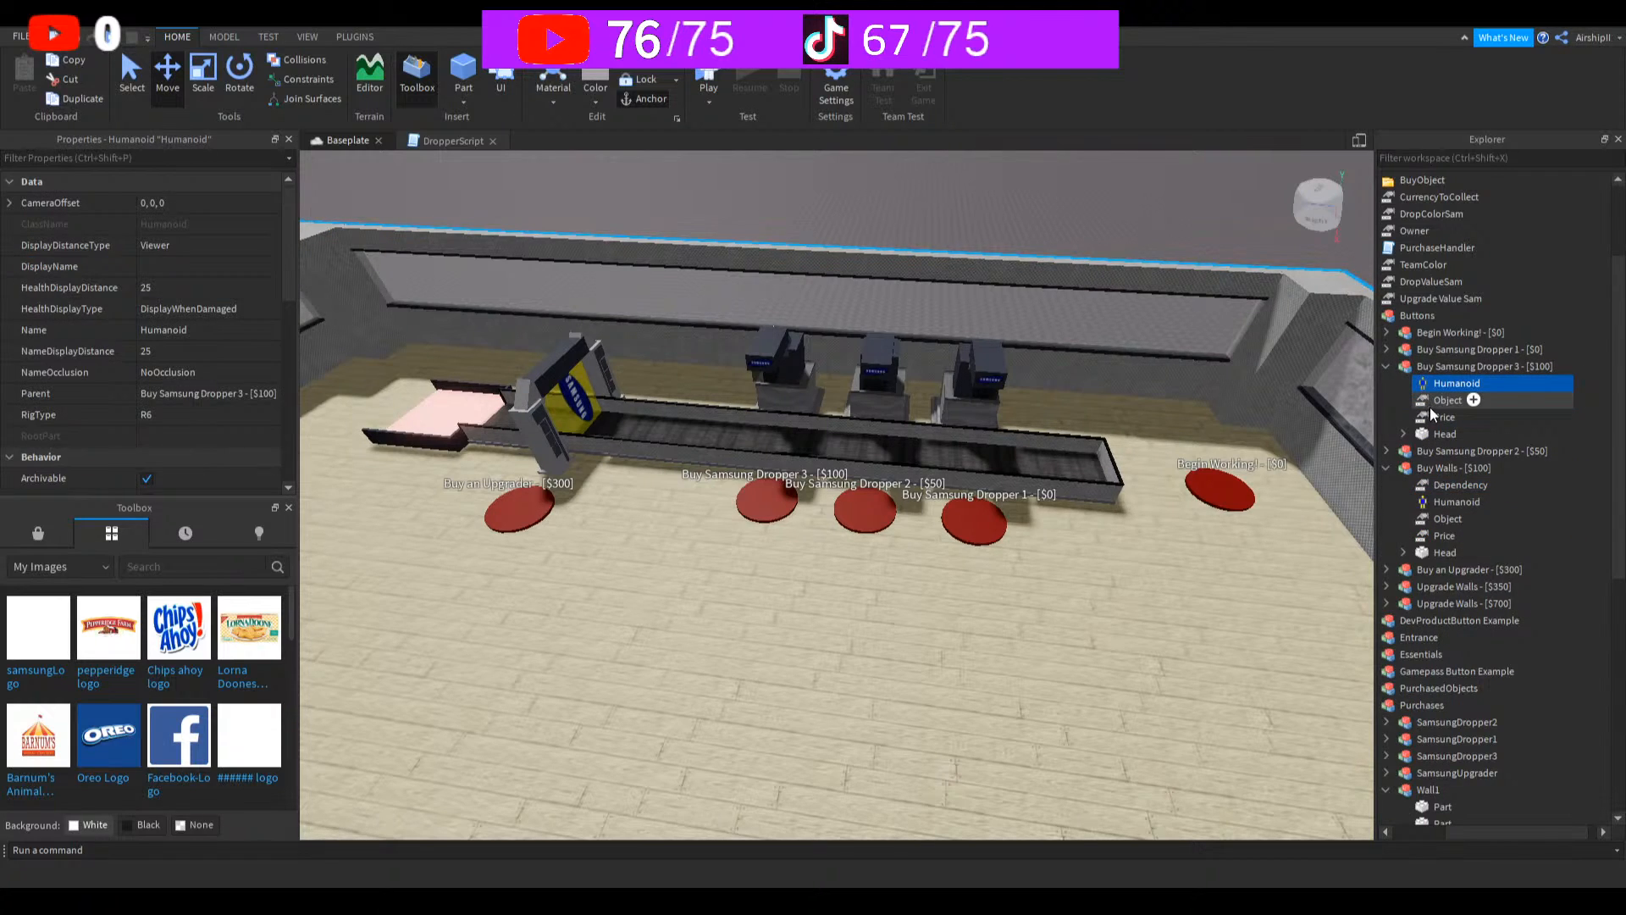
pyautogui.click(1440, 401)
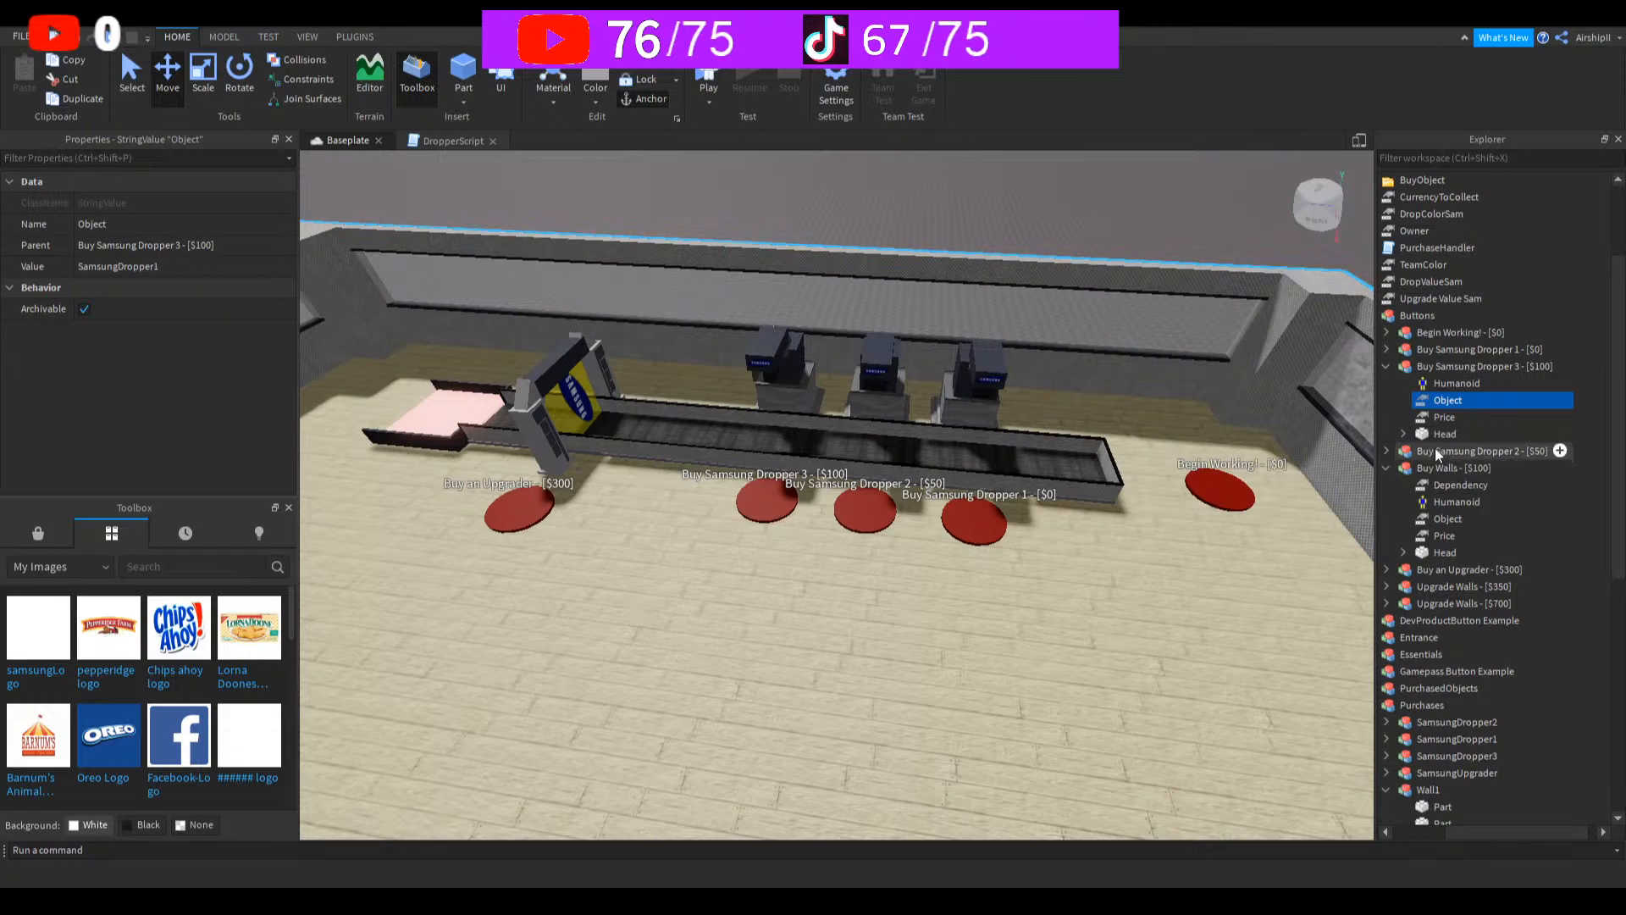
pyautogui.click(1443, 485)
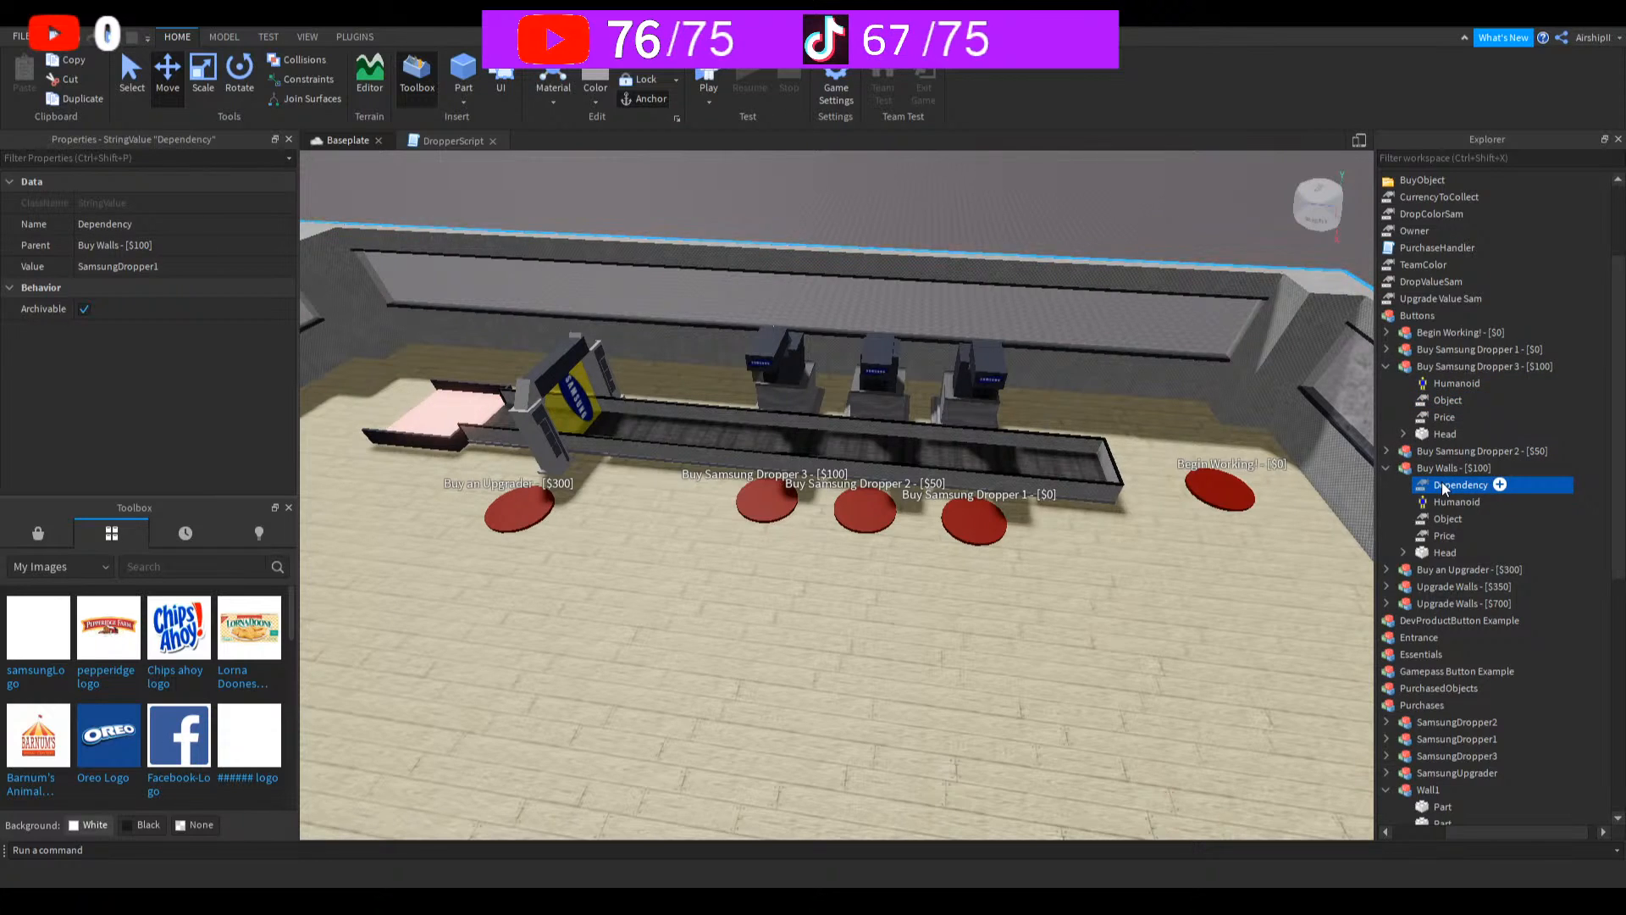
pyautogui.hotkey('ctrl', 'd')
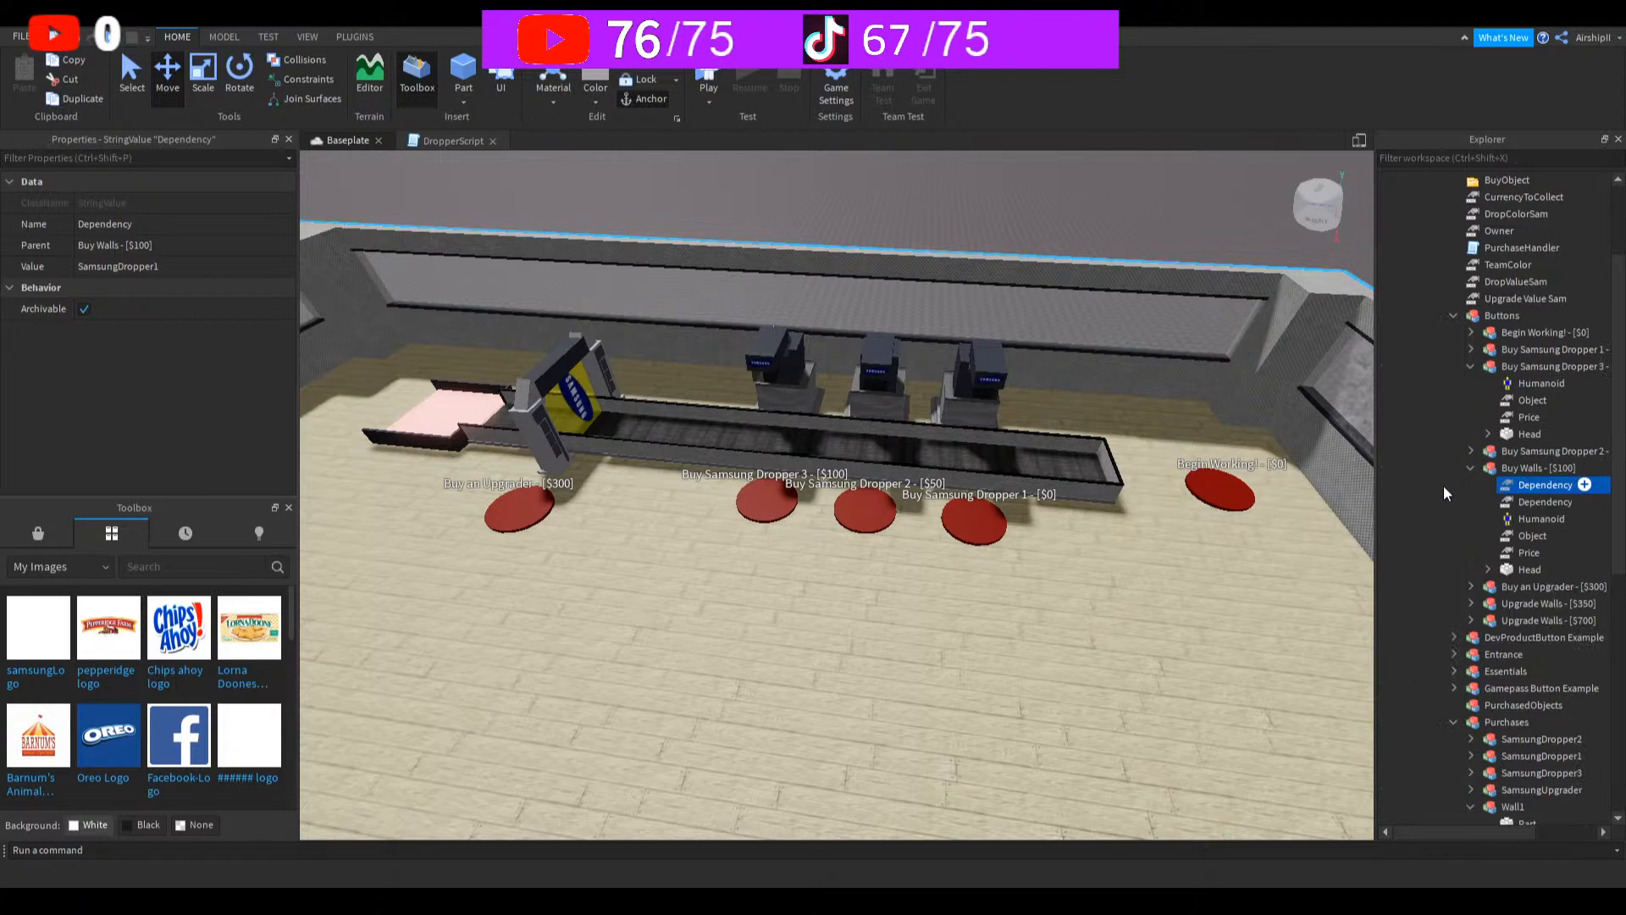
pyautogui.moveTo(1531, 492); pyautogui.dragTo(1533, 351)
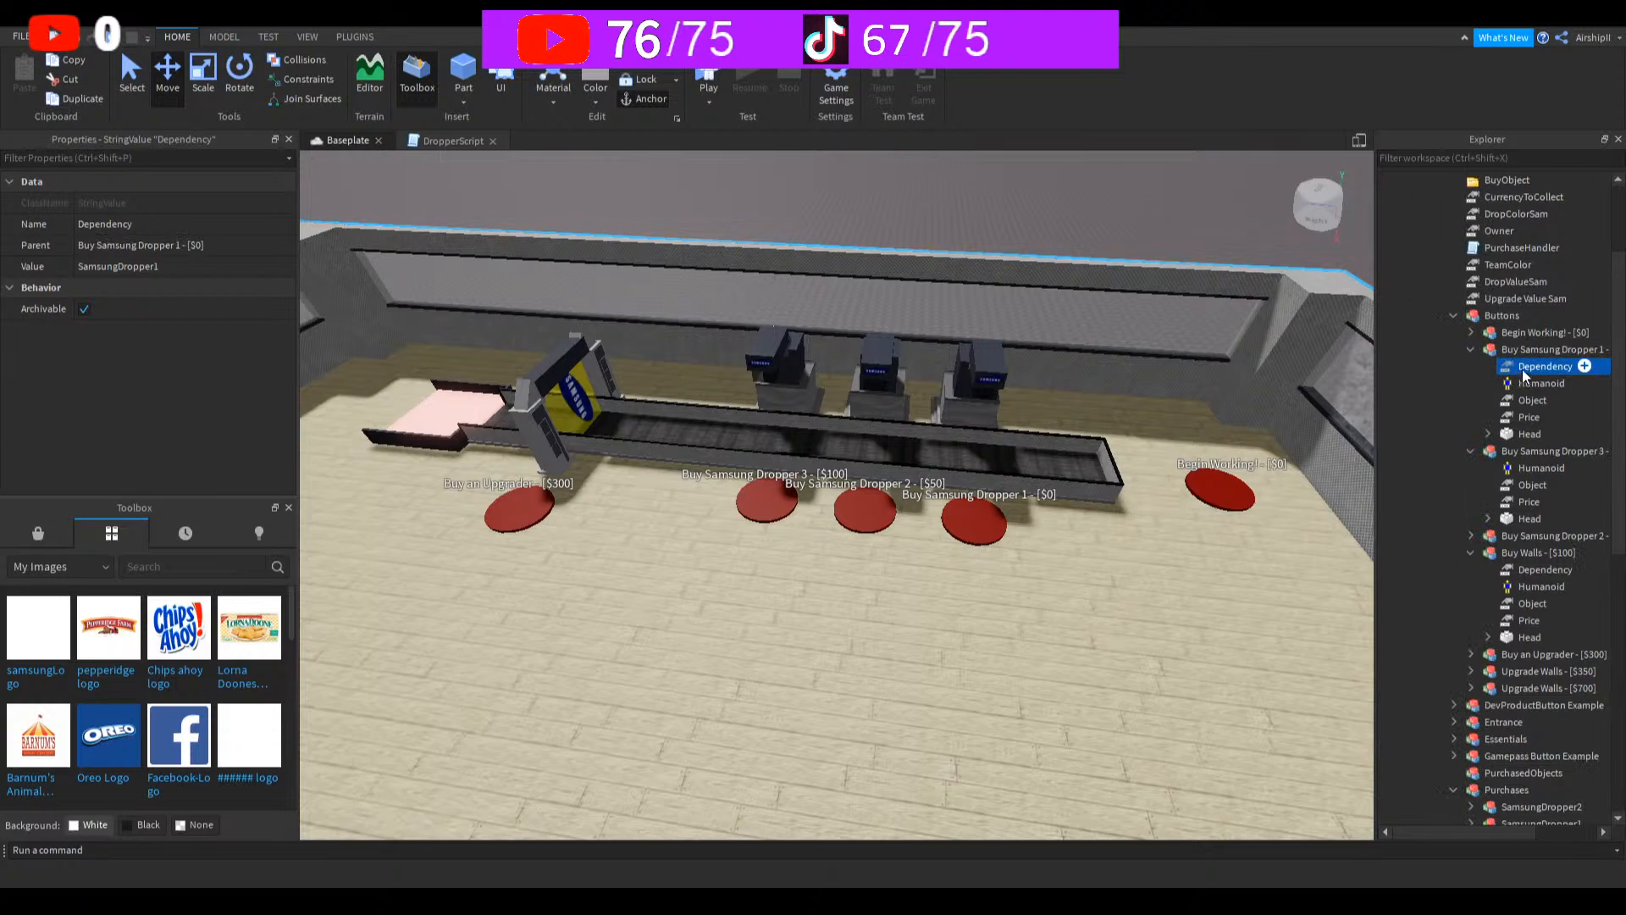
# Step: Set the Dependency value inside the Buy Samsung Dropper 1 button to SamsungDropper2
pyautogui.click(174, 271)
pyautogui.click(175, 271)
pyautogui.press('BackSpace')
pyautogui.write('2')
pyautogui.press('Return')
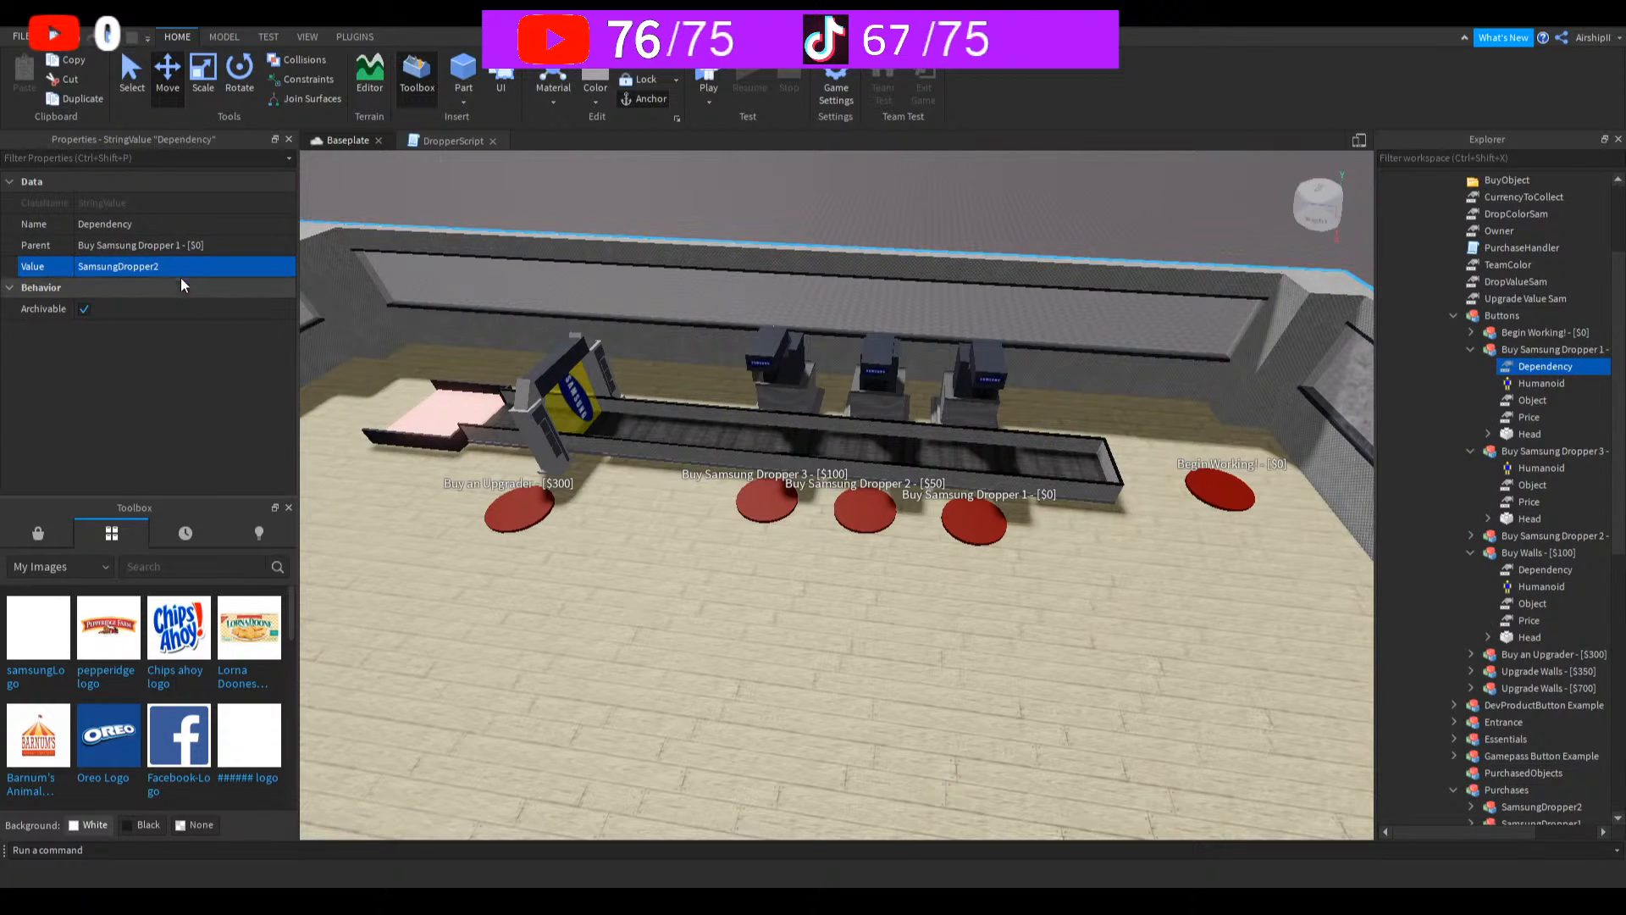
# Step: Set the Object value inside the Buy Samsung Dropper 1 button to SamsungDropper3
pyautogui.click(1504, 398)
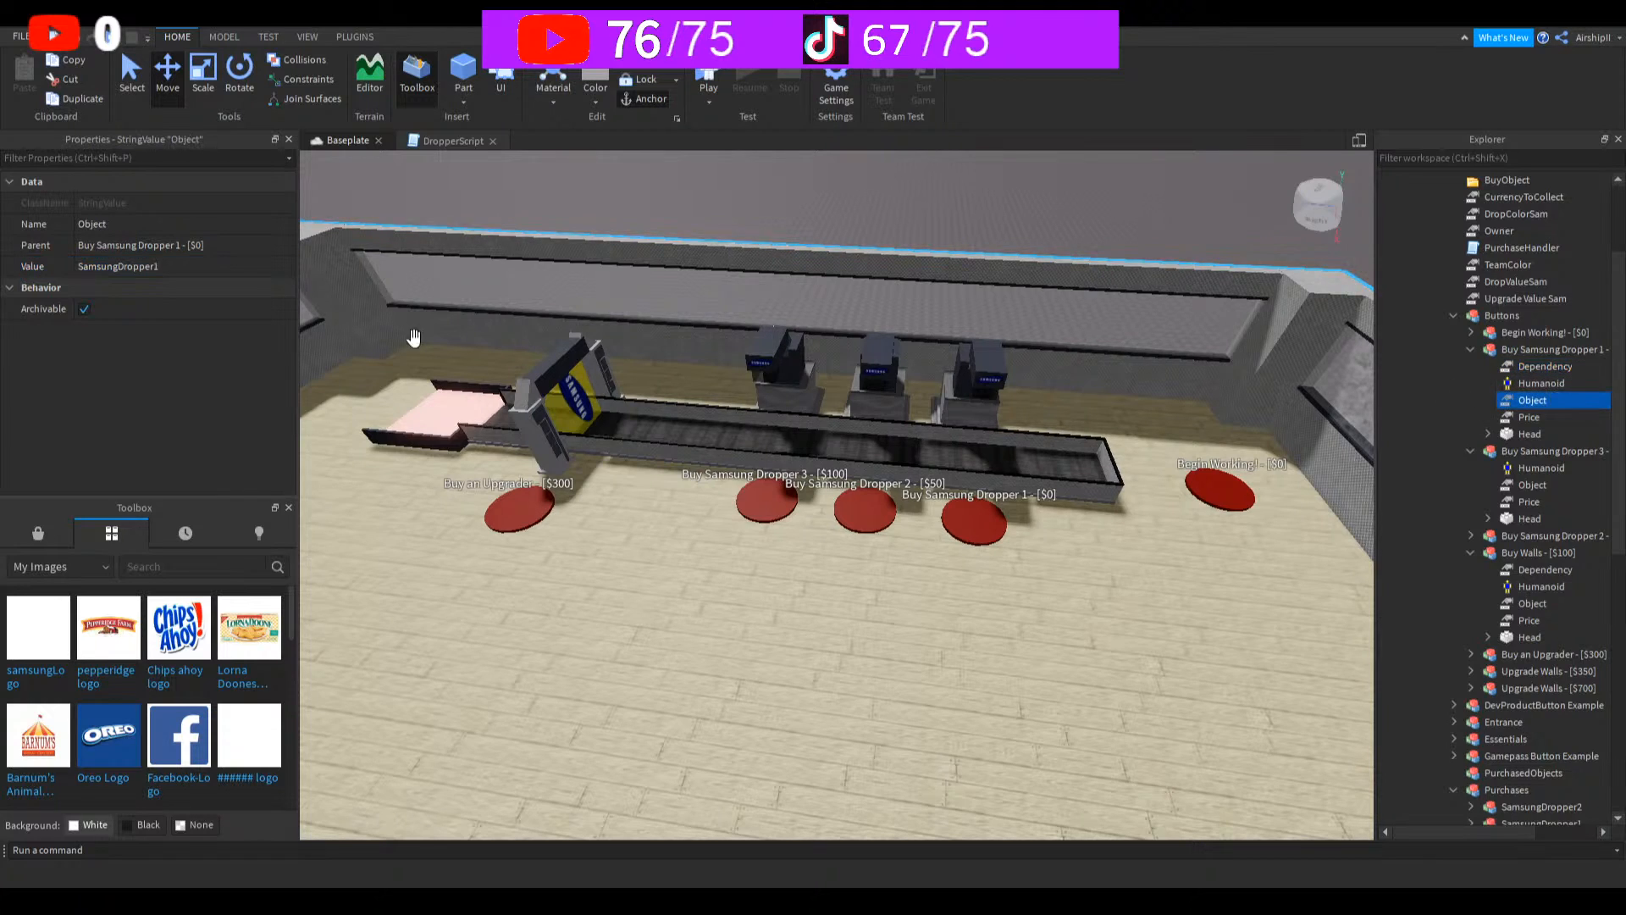
pyautogui.click(175, 266)
pyautogui.click(175, 266)
pyautogui.press('BackSpace')
pyautogui.write('3')
pyautogui.press('Return')
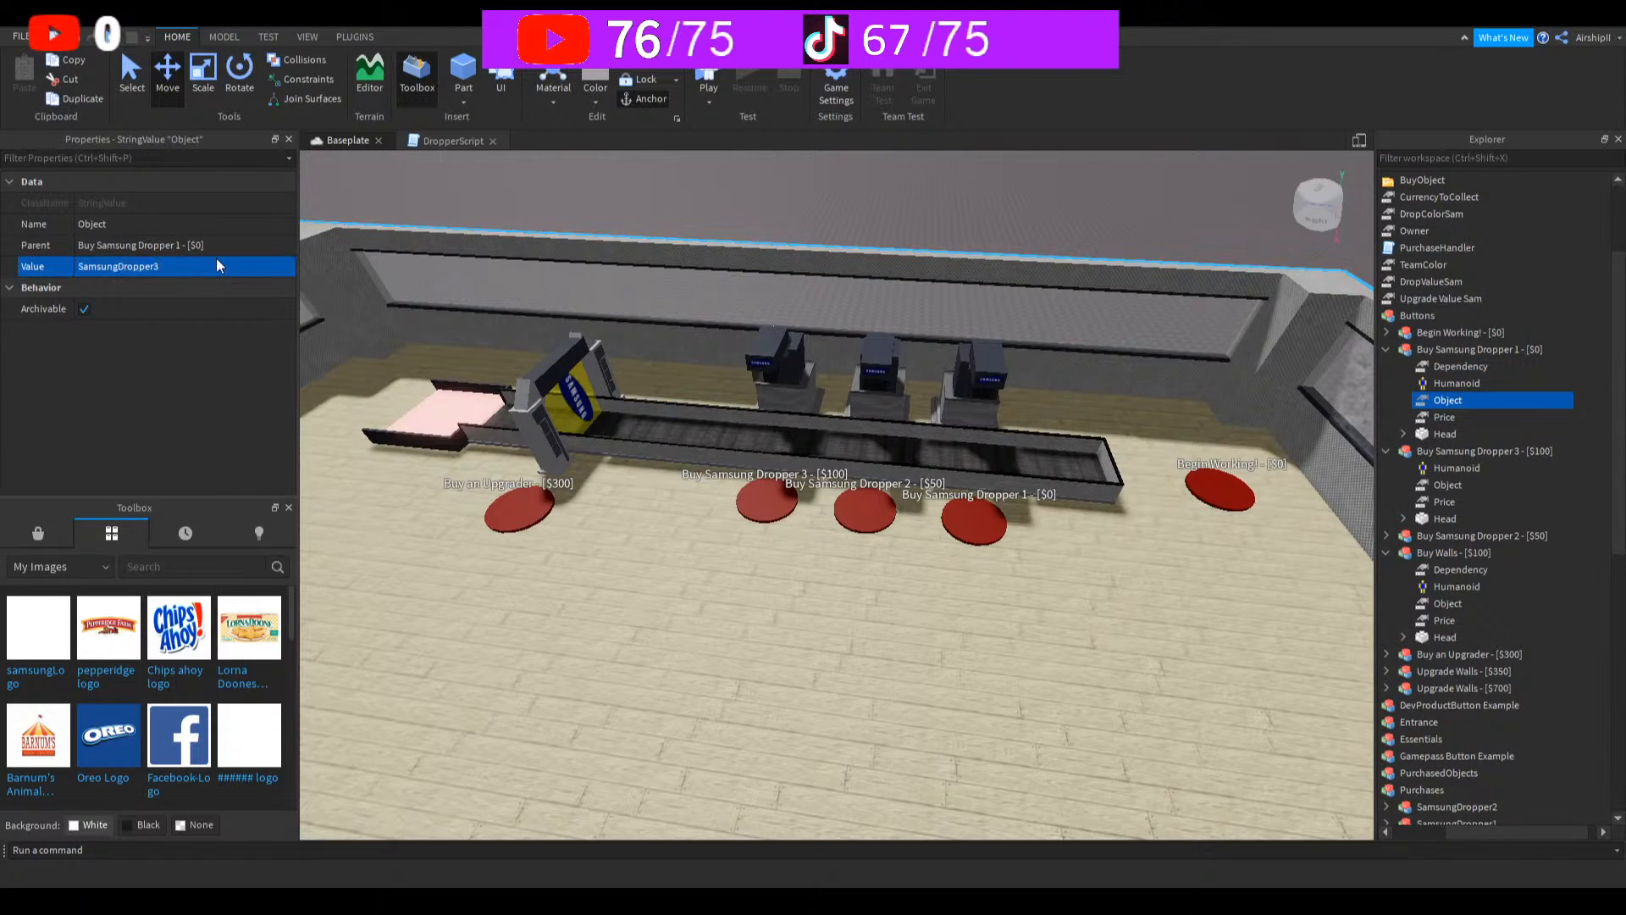
# Step: Set the Price value inside the Buy Samsung Dropper 1 button to 100 and collapse the expanded button models
pyautogui.click(1444, 417)
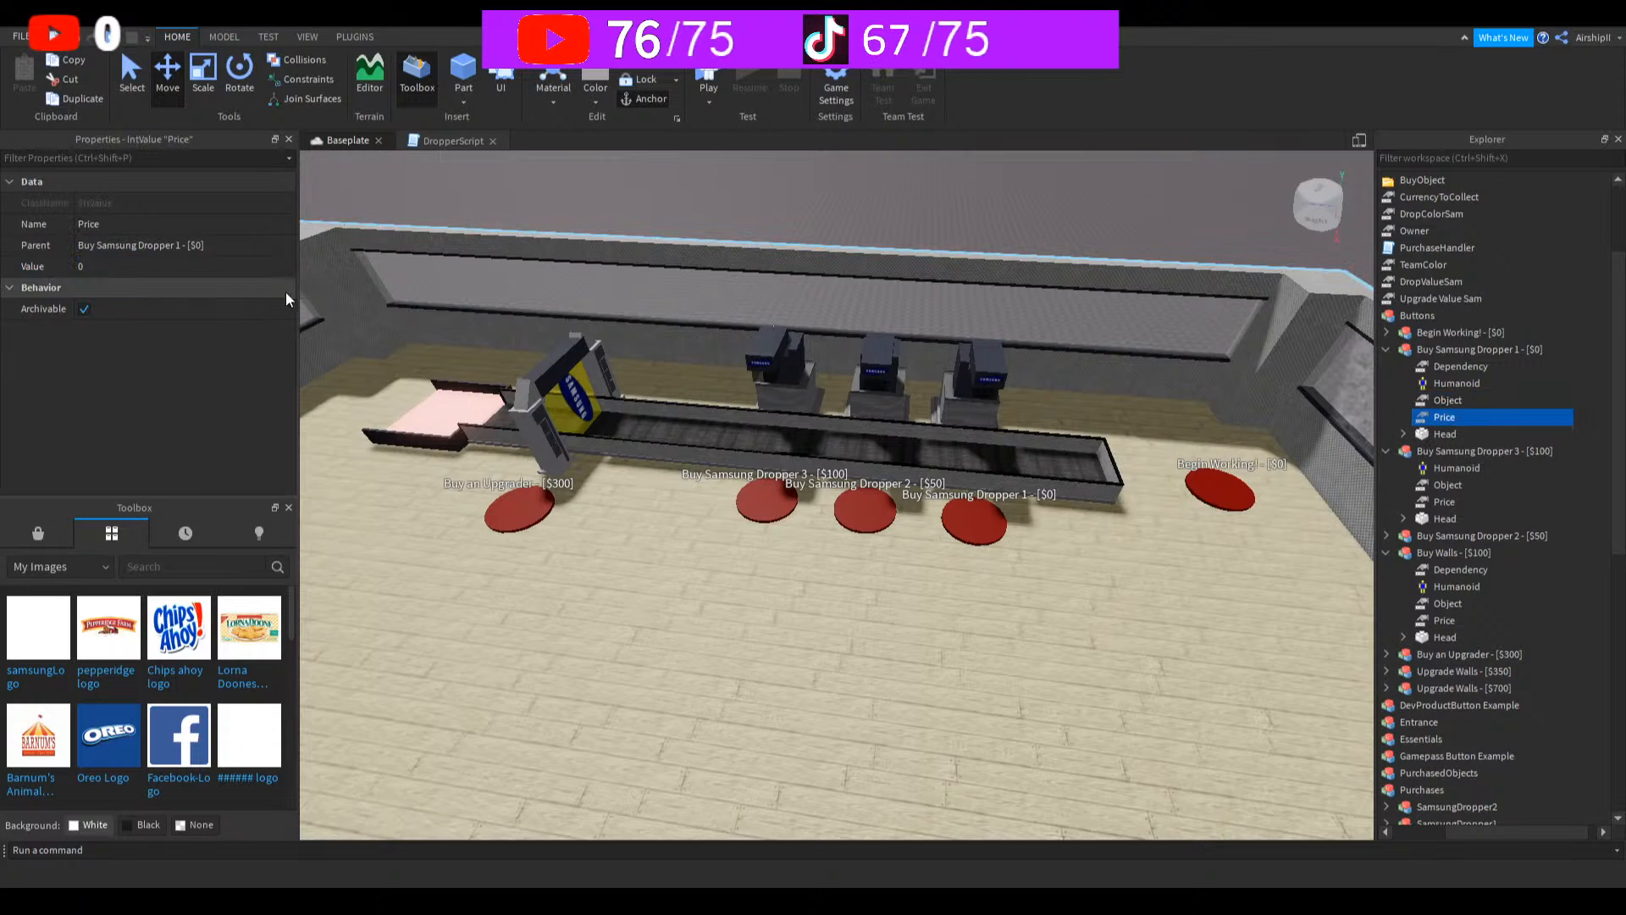
pyautogui.click(219, 268)
pyautogui.write('100')
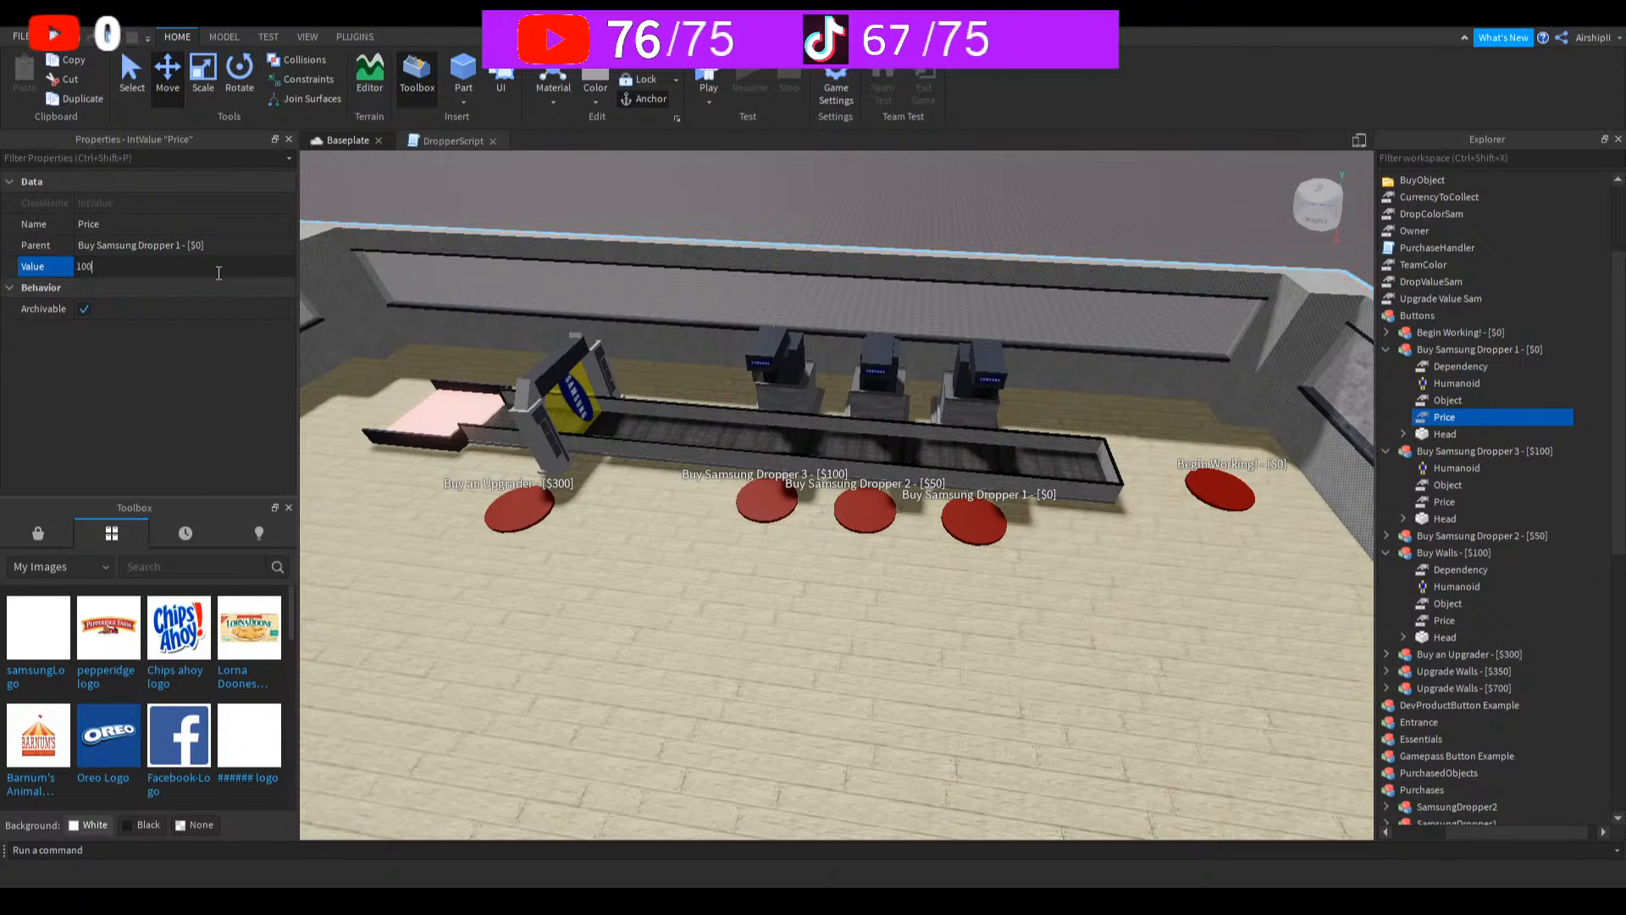
pyautogui.press('Return')
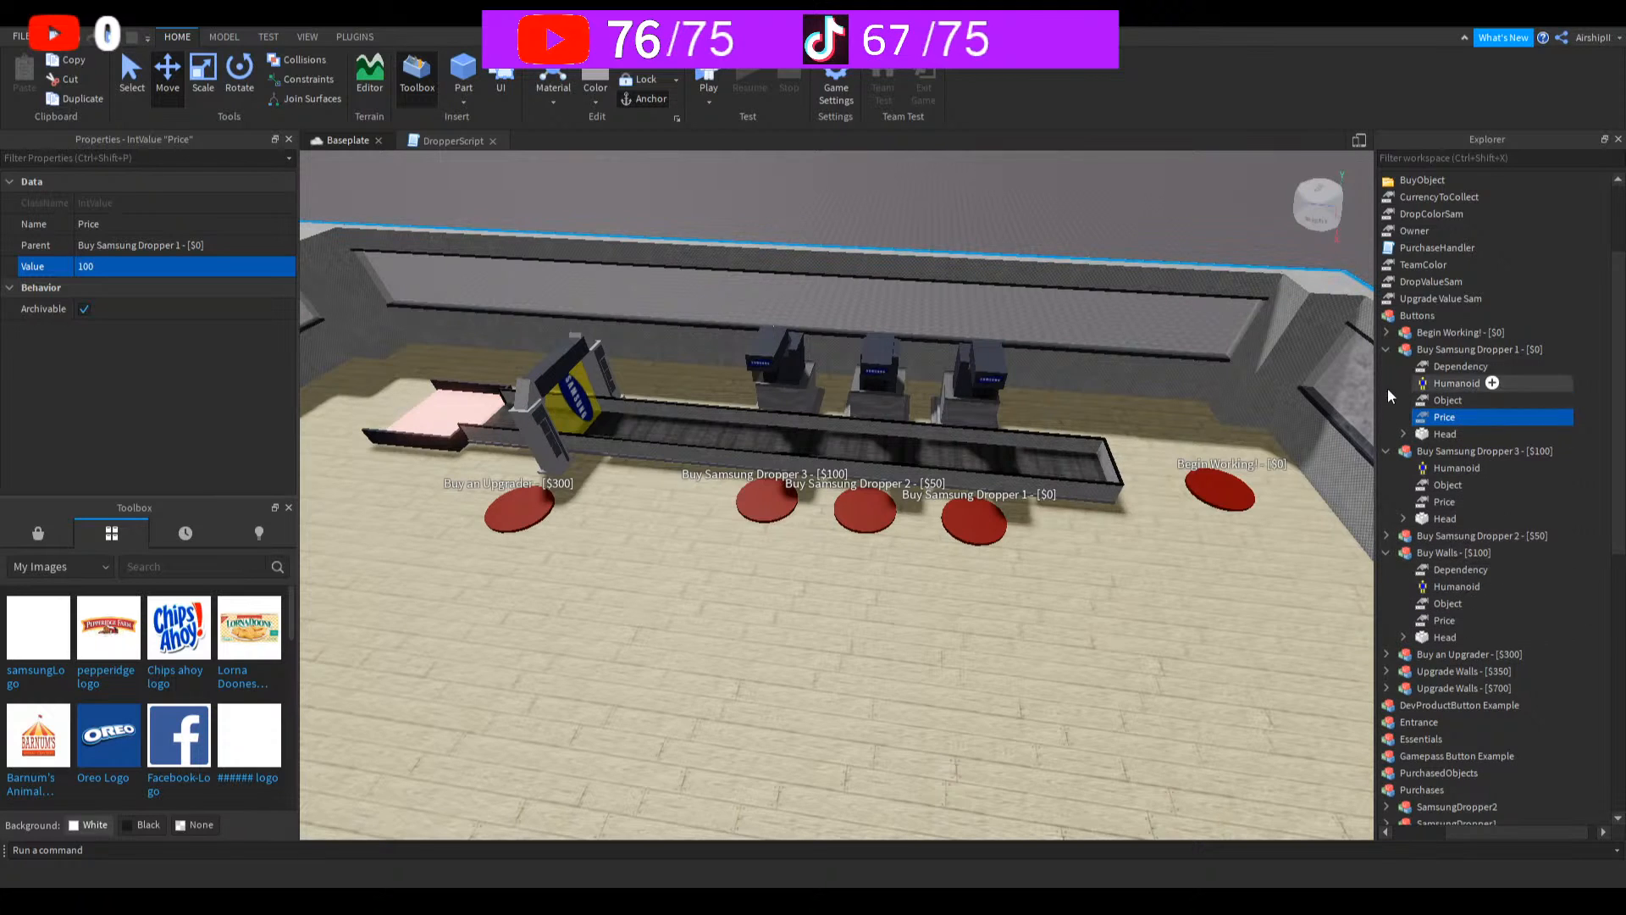
pyautogui.click(1385, 349)
pyautogui.click(1386, 366)
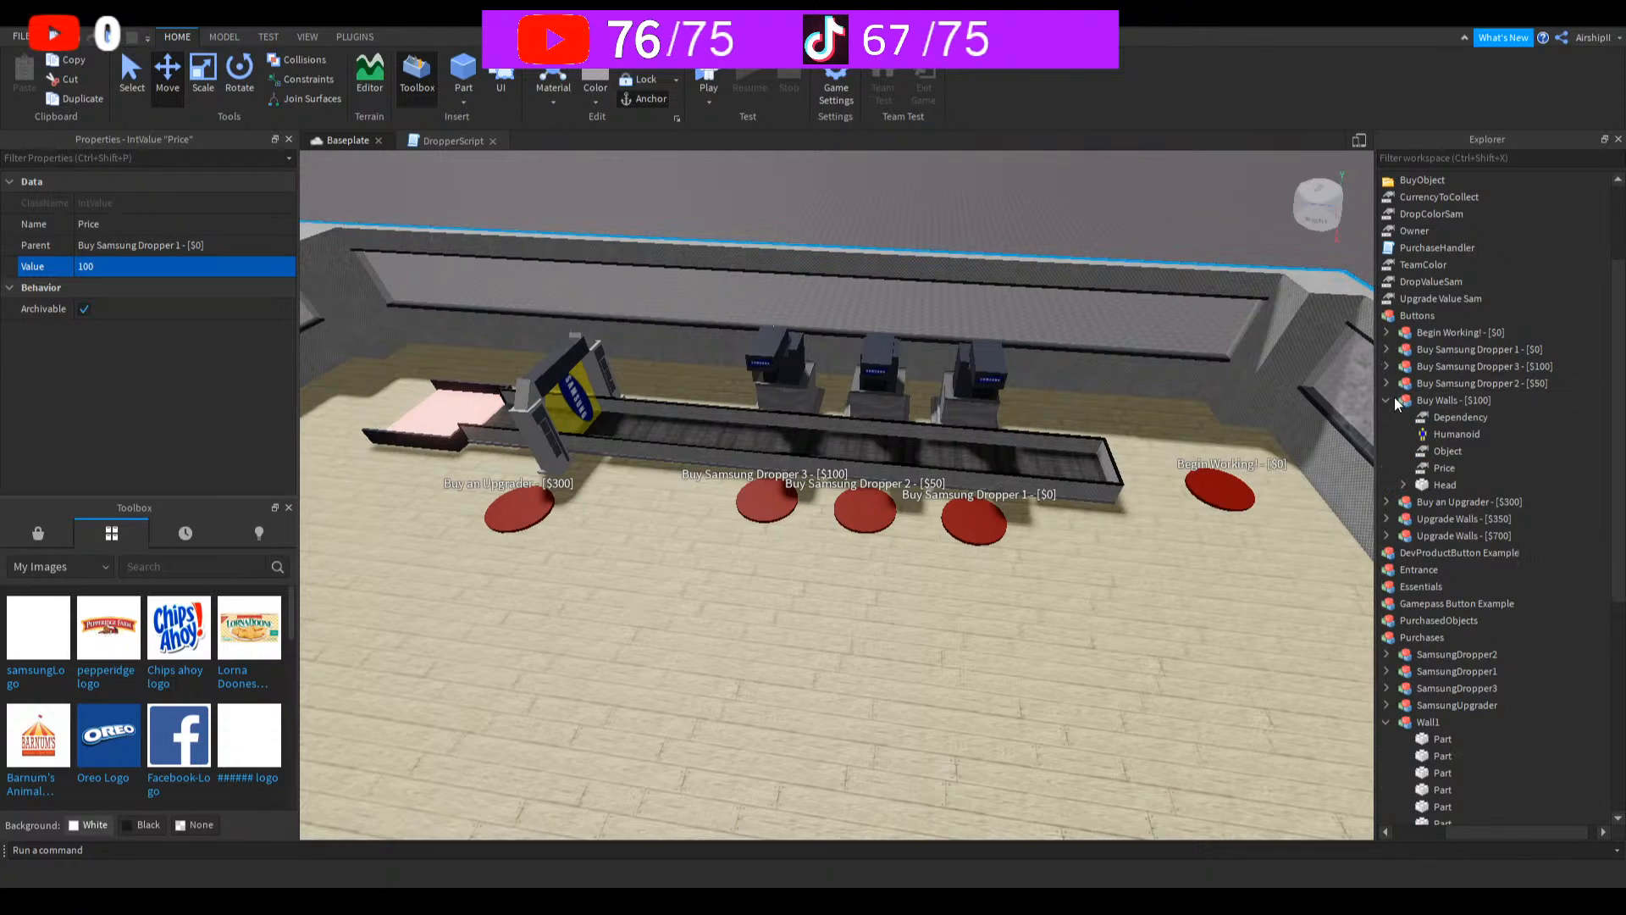
pyautogui.click(1386, 400)
# Step: Rename the Buy an Upgrader button model as "Buy Samsung Upgrader - [$250]"
pyautogui.click(1423, 422)
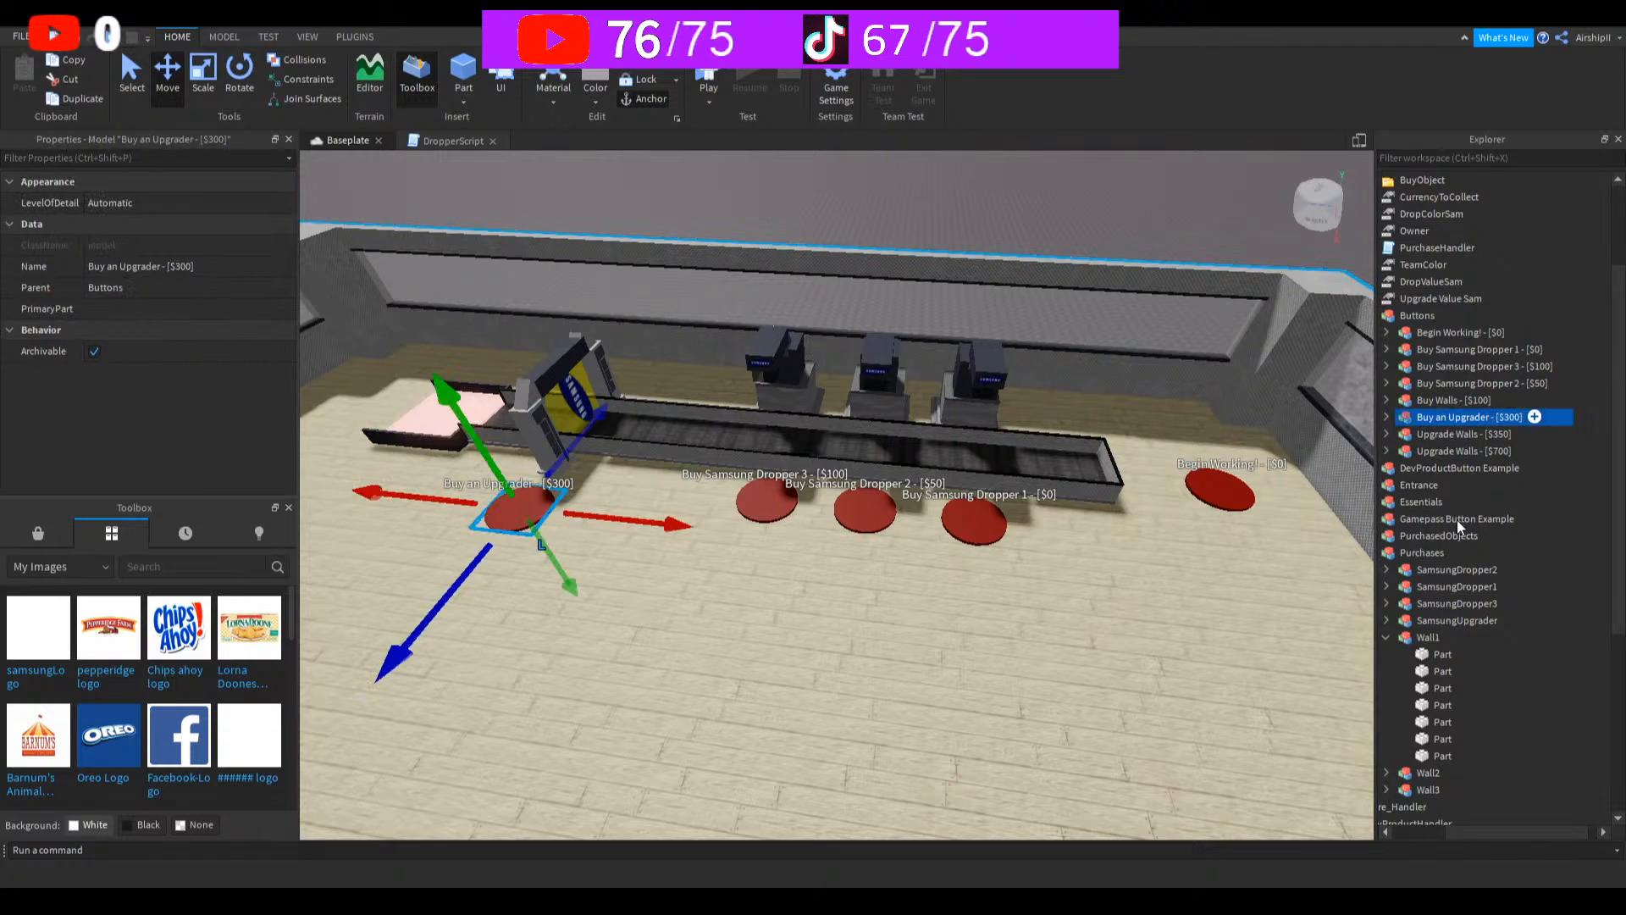
pyautogui.press('F2')
pyautogui.write('bUY')
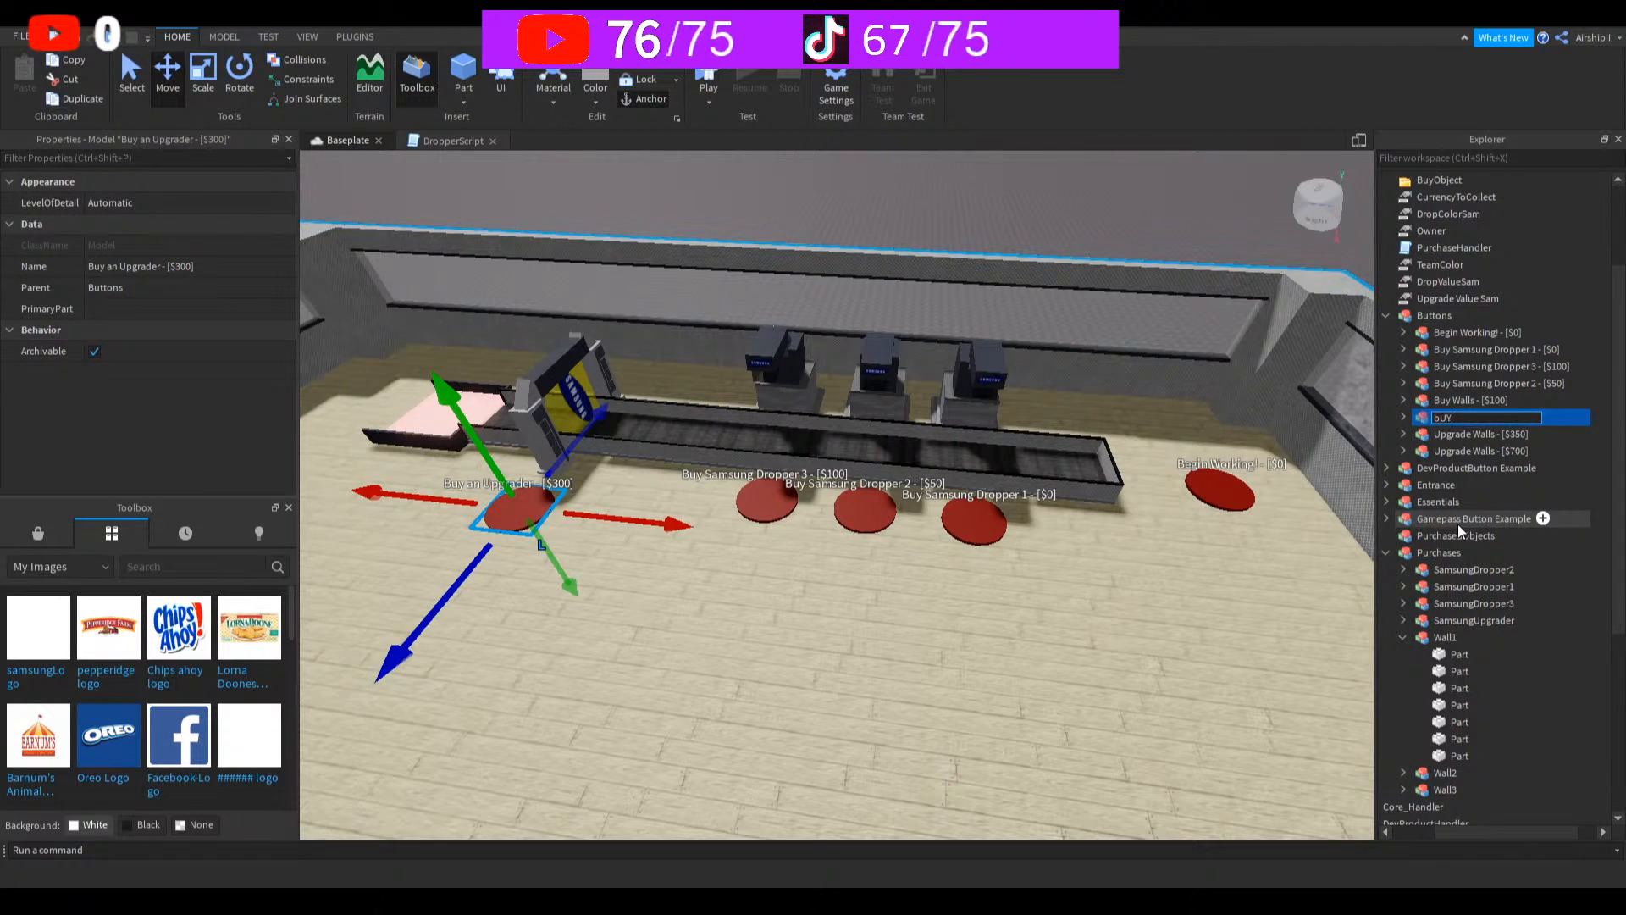
pyautogui.press('BackSpace')
pyautogui.press('BackSpace')
pyautogui.press('BackSpace')
pyautogui.write('Buy Samsung Upgrader - [$250]')
pyautogui.press('Return')
# Step: Set the Dependency value inside the Buy Samsung Upgrader button to SamsungDropper3
pyautogui.click(1404, 417)
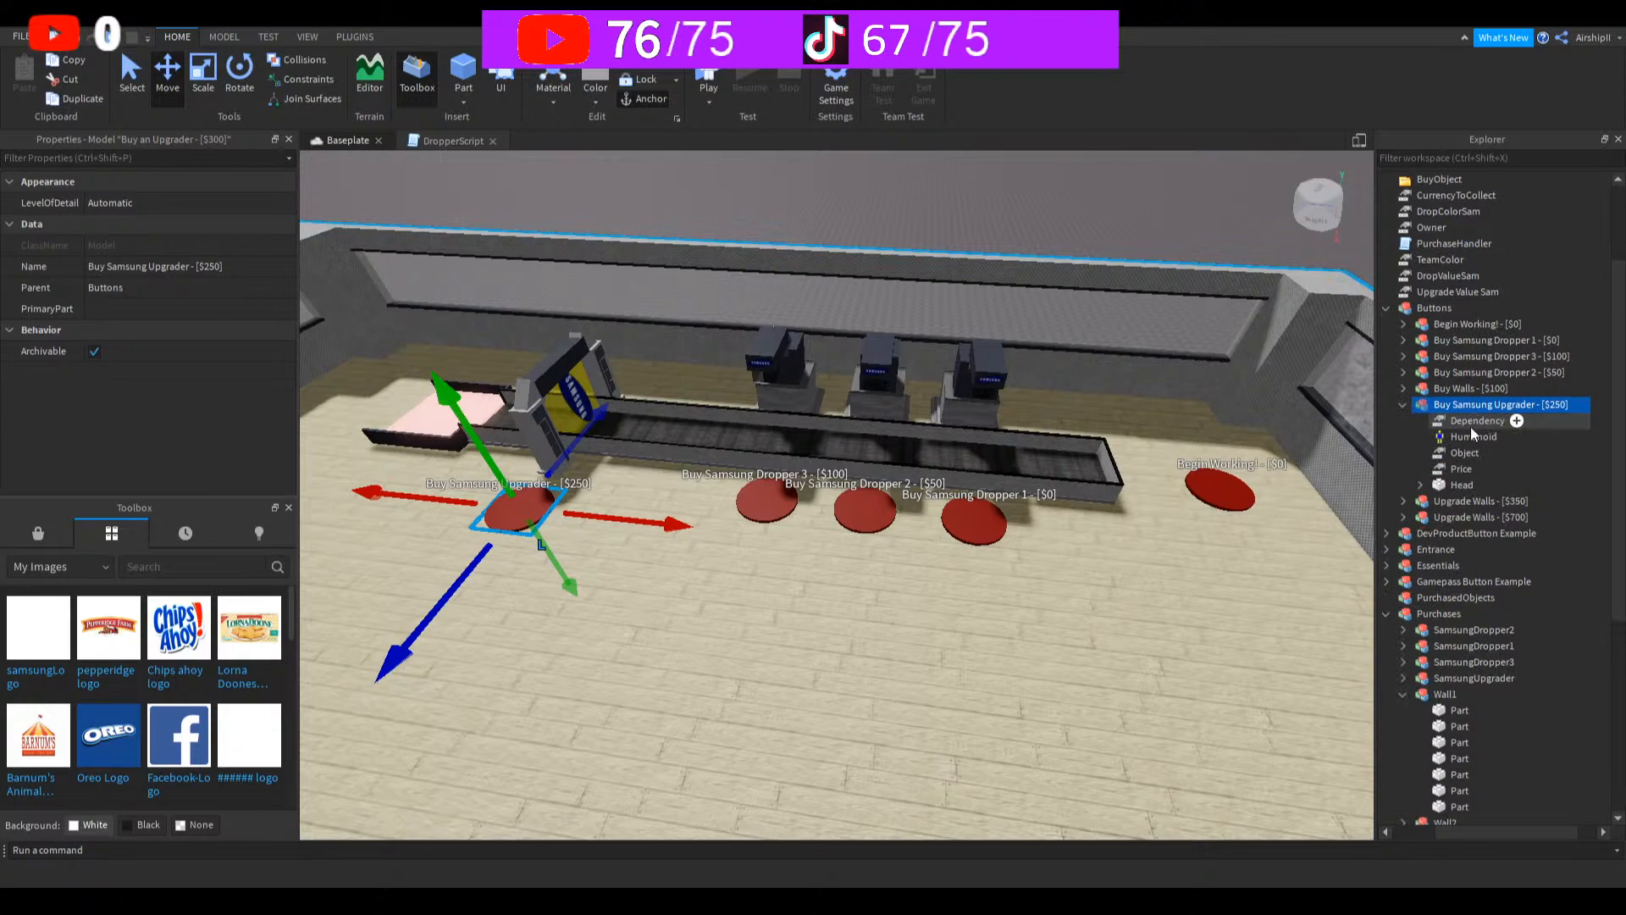
pyautogui.click(1474, 434)
pyautogui.click(208, 270)
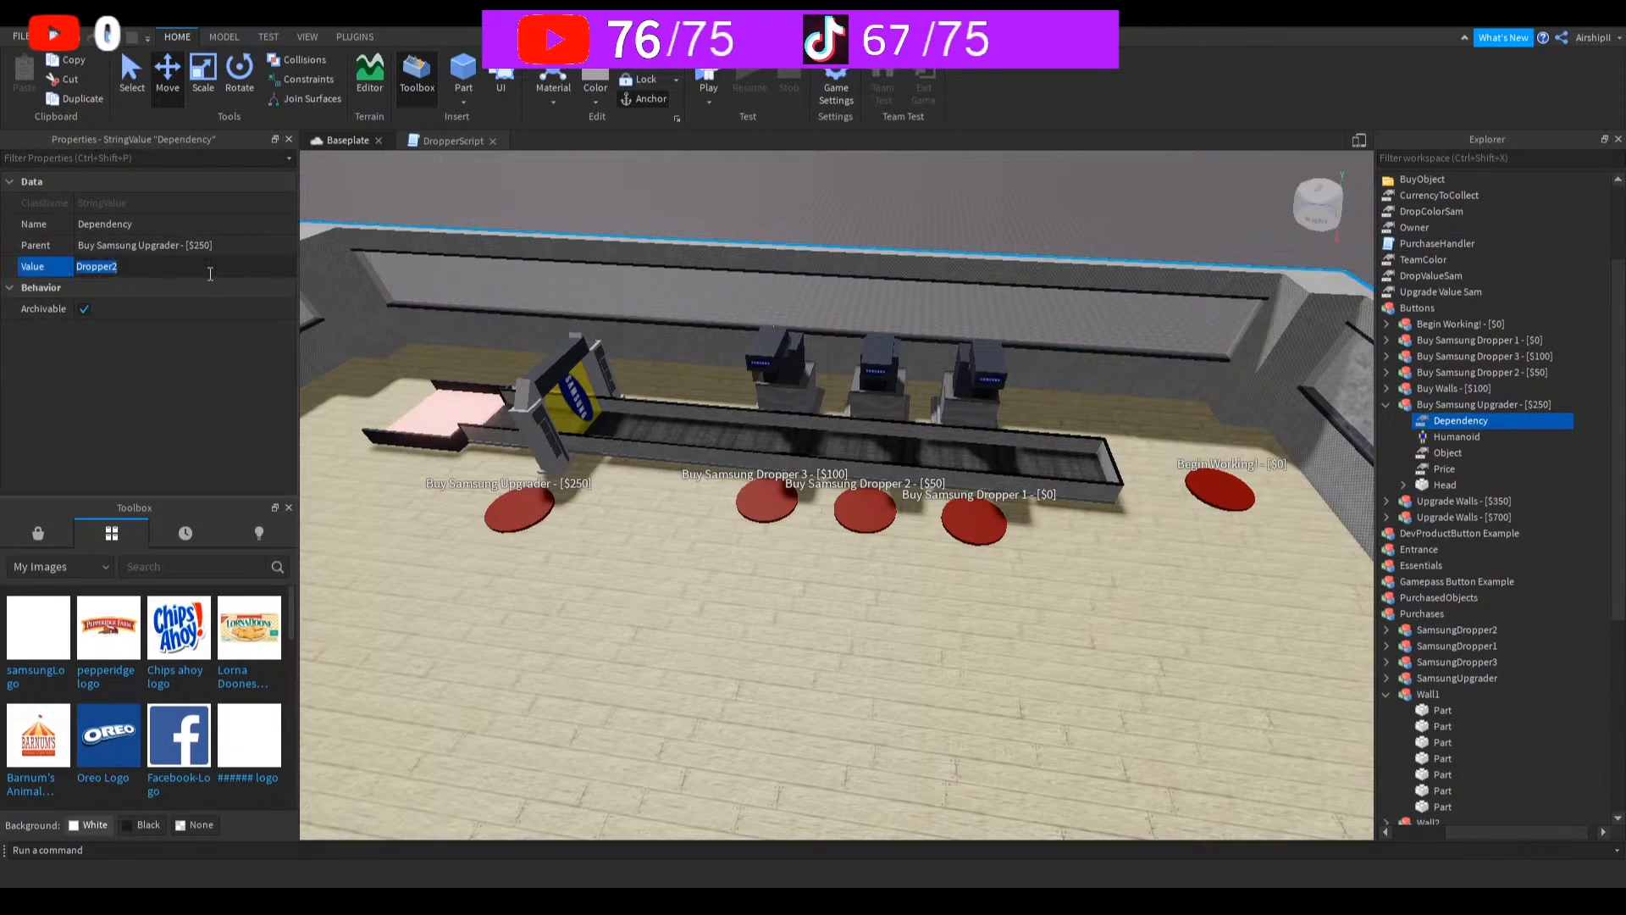
pyautogui.write('SamsungDropper3')
pyautogui.press('Return')
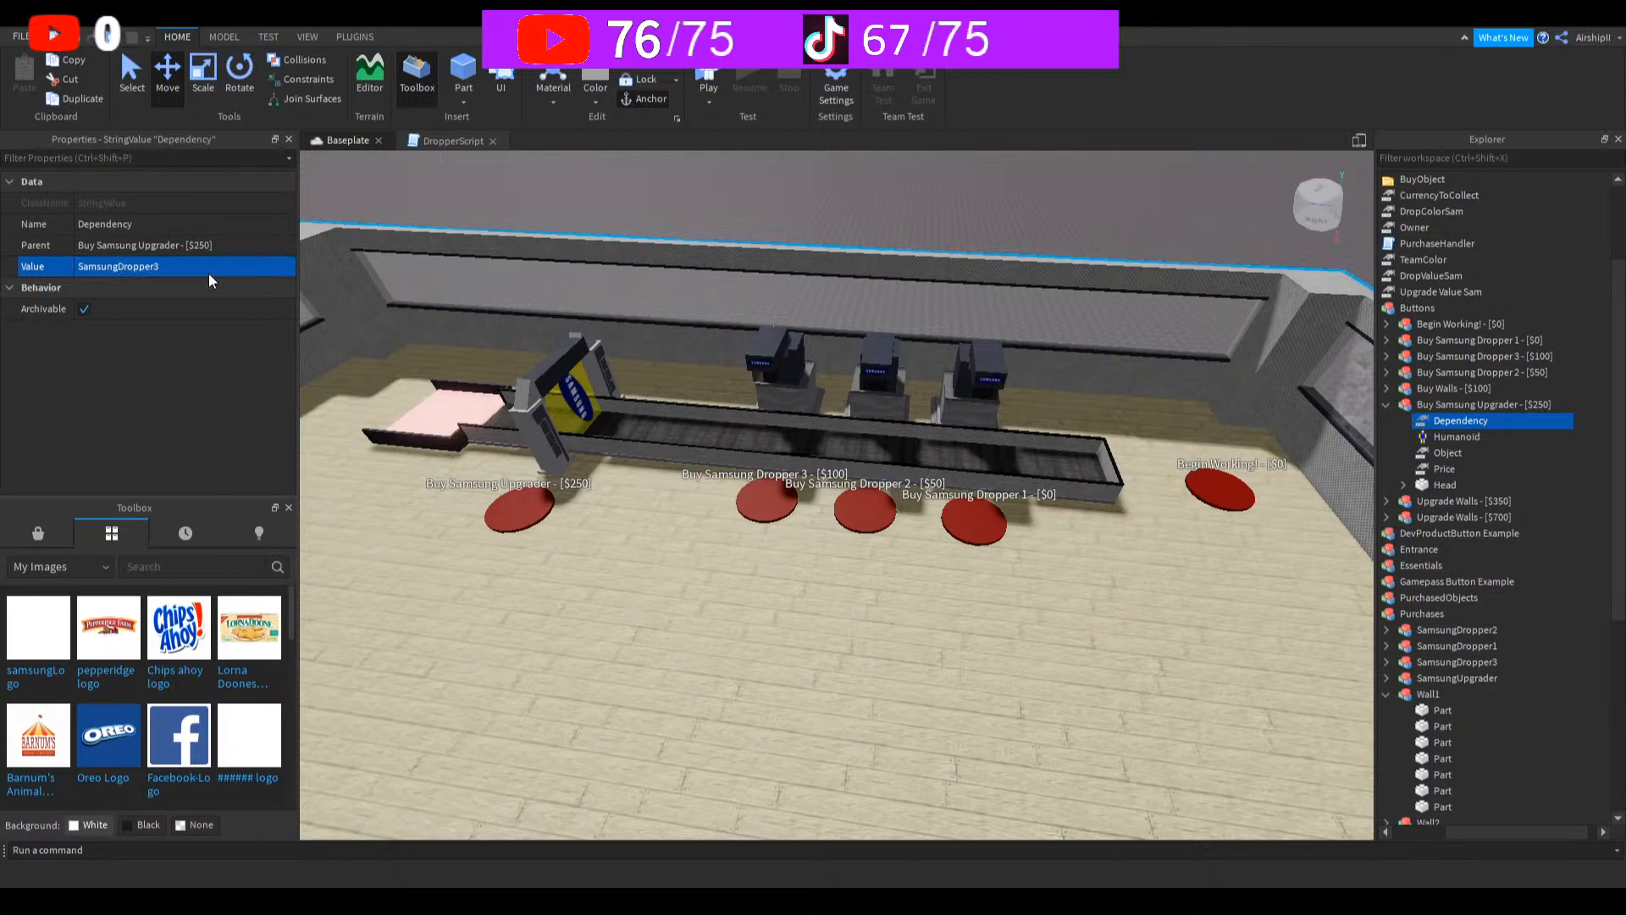
# Step: Set the Object value inside the Buy Samsung Upgrader button to SamsungUpgrader
pyautogui.click(1444, 437)
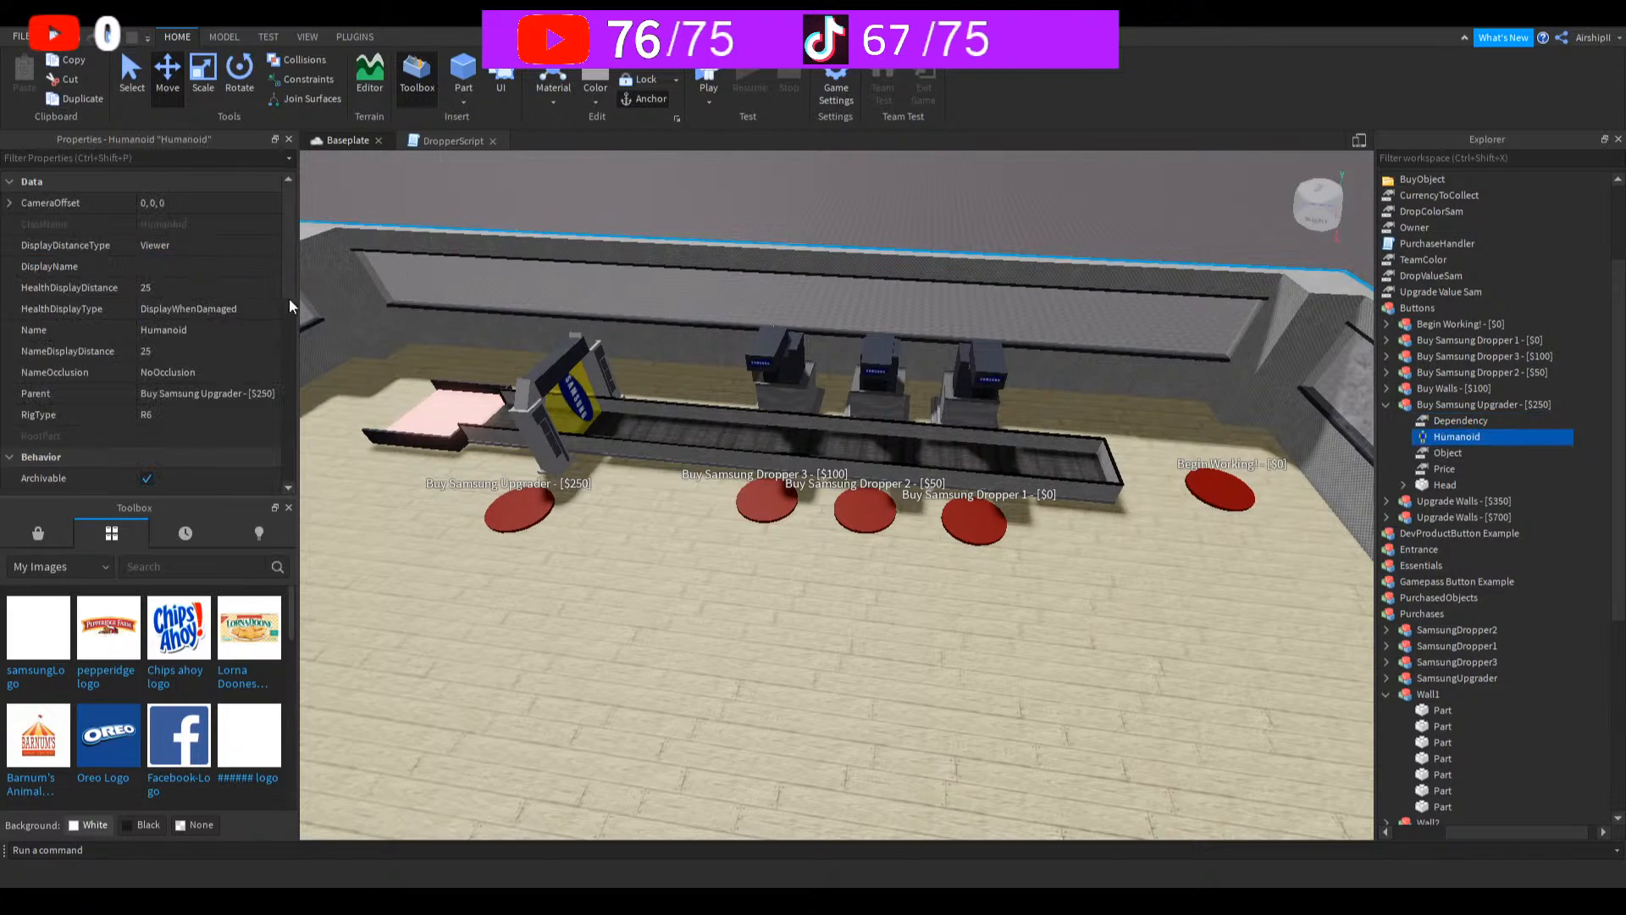
pyautogui.click(1448, 452)
pyautogui.click(195, 270)
pyautogui.write('Samsungh')
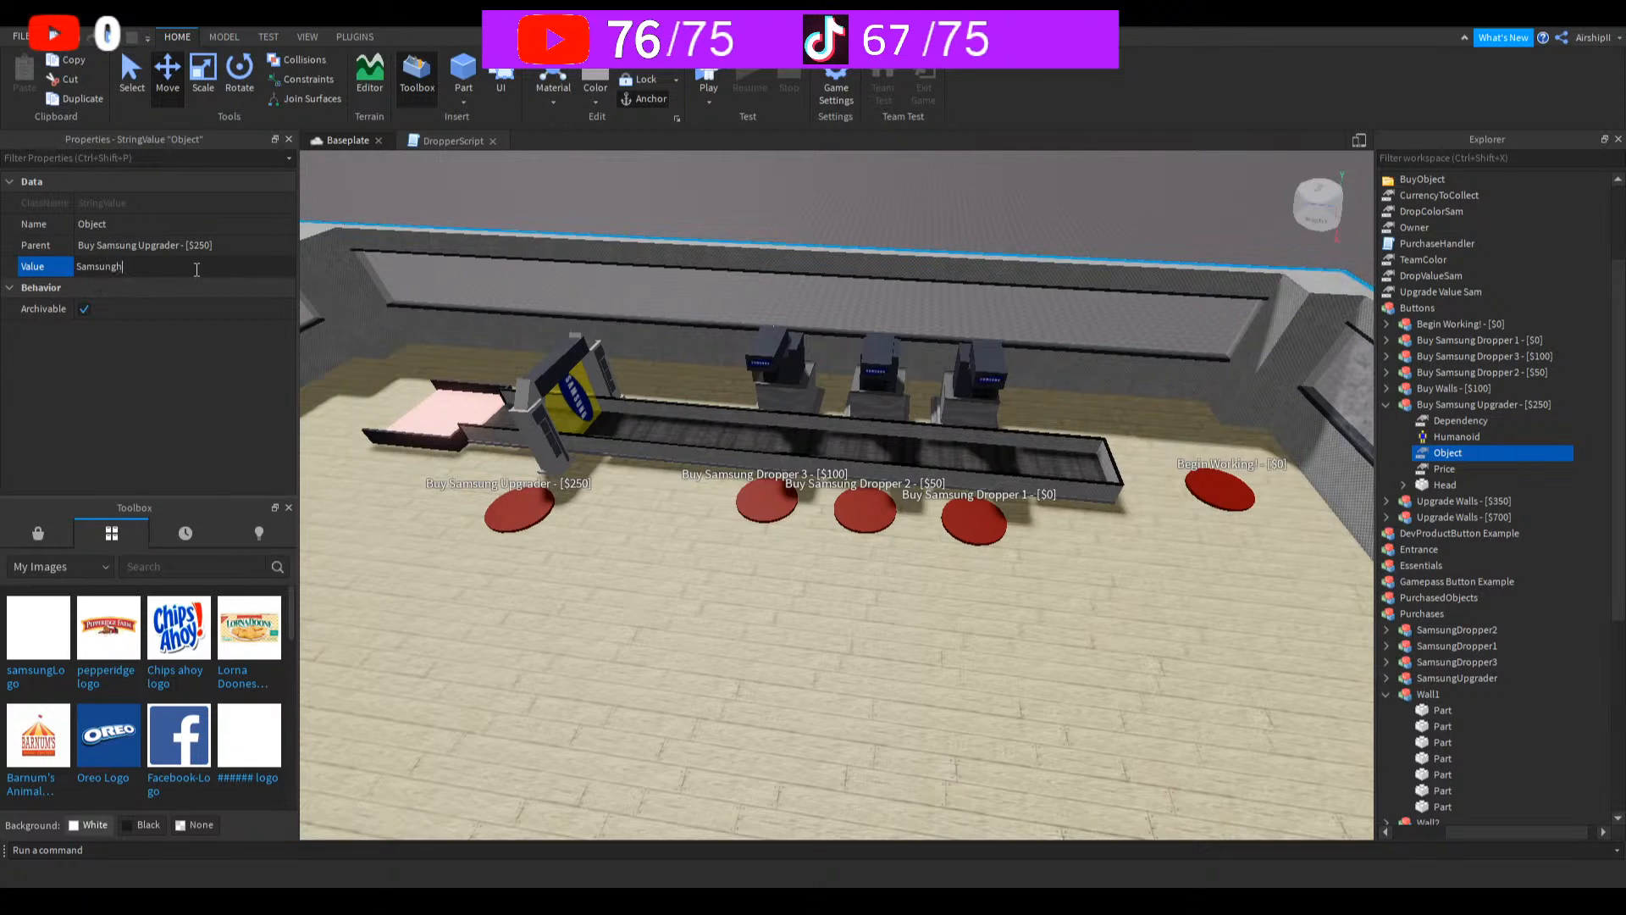
pyautogui.write('Upgrader')
pyautogui.press('Return')
# Step: Set the Price value inside the Buy Samsung Upgrader button to 250 and collapse that button model
pyautogui.click(1426, 467)
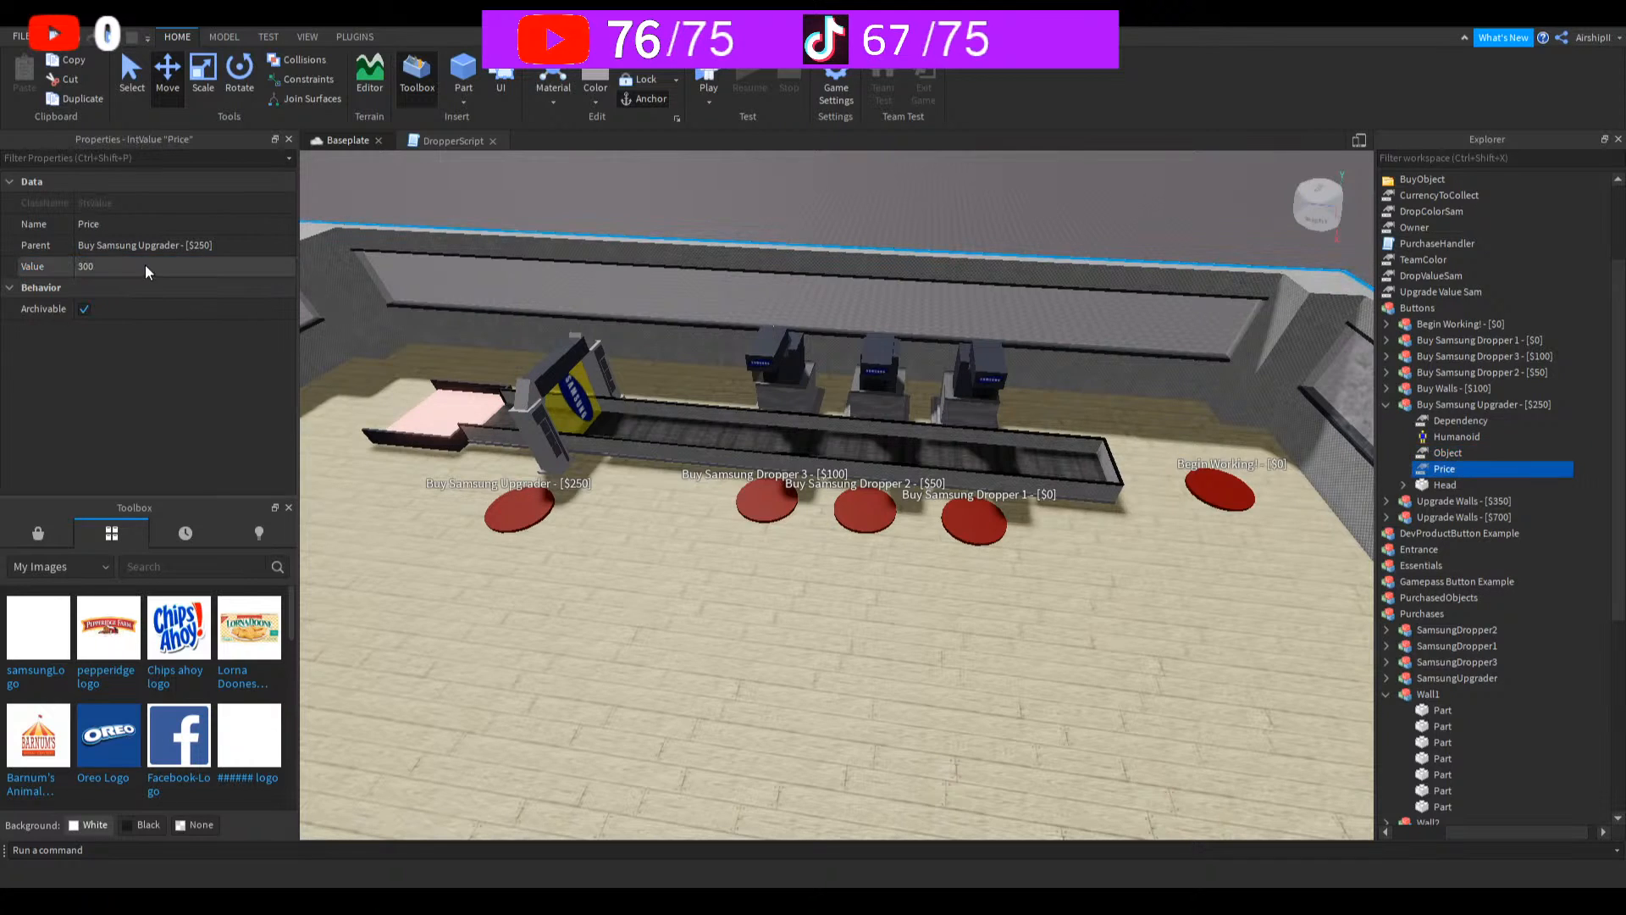
pyautogui.click(145, 266)
pyautogui.write('250')
pyautogui.press('Return')
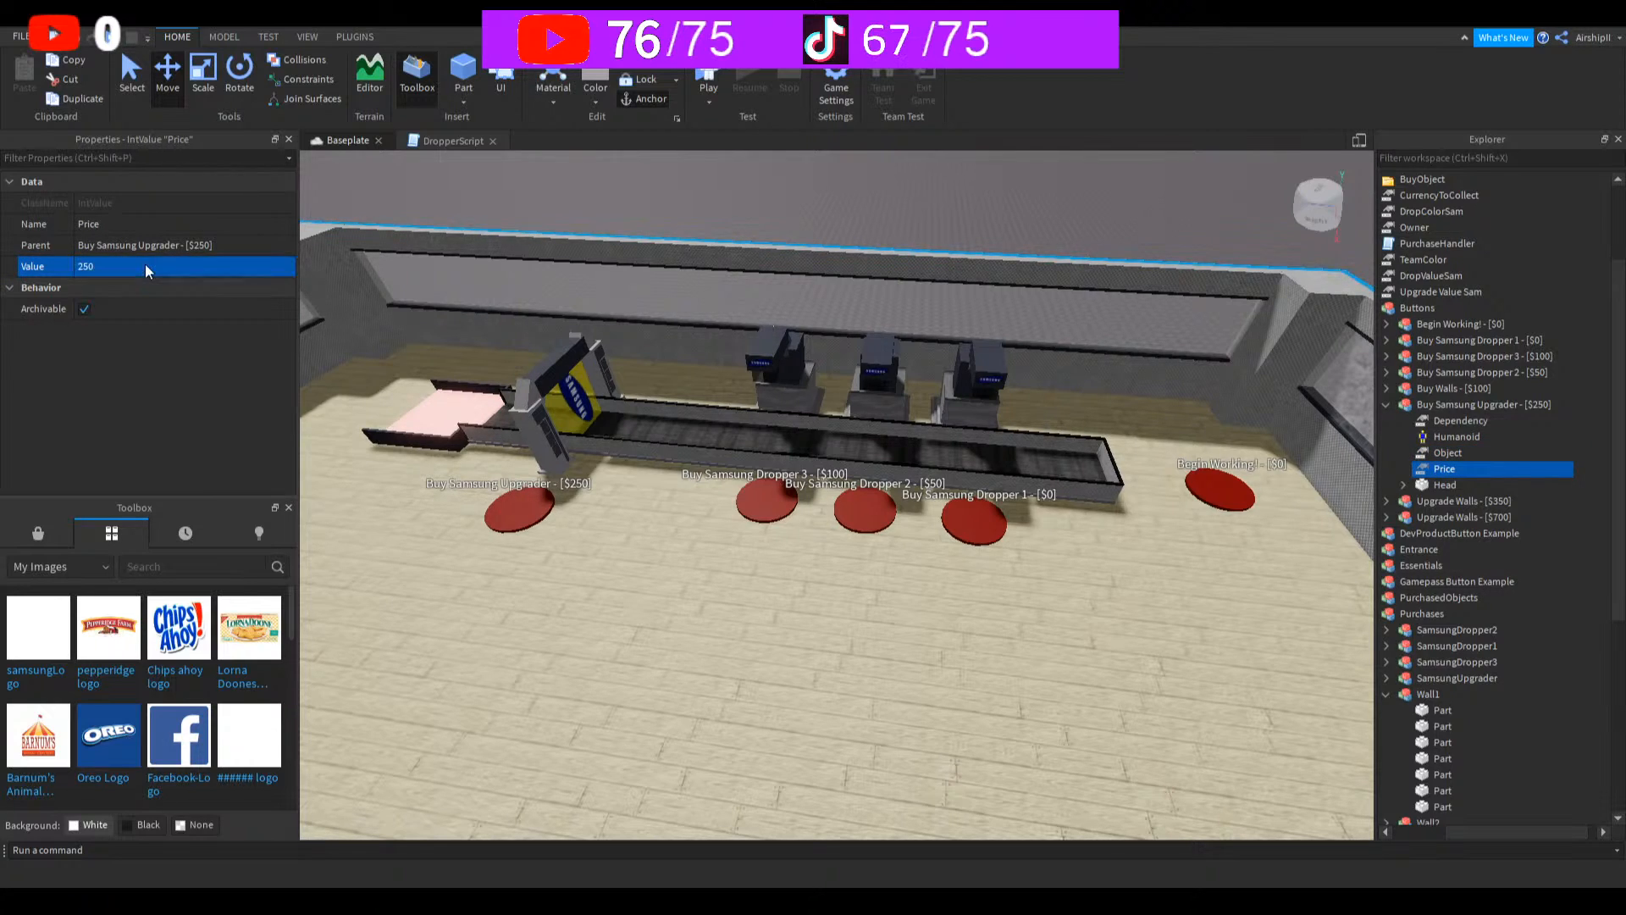
pyautogui.click(1387, 404)
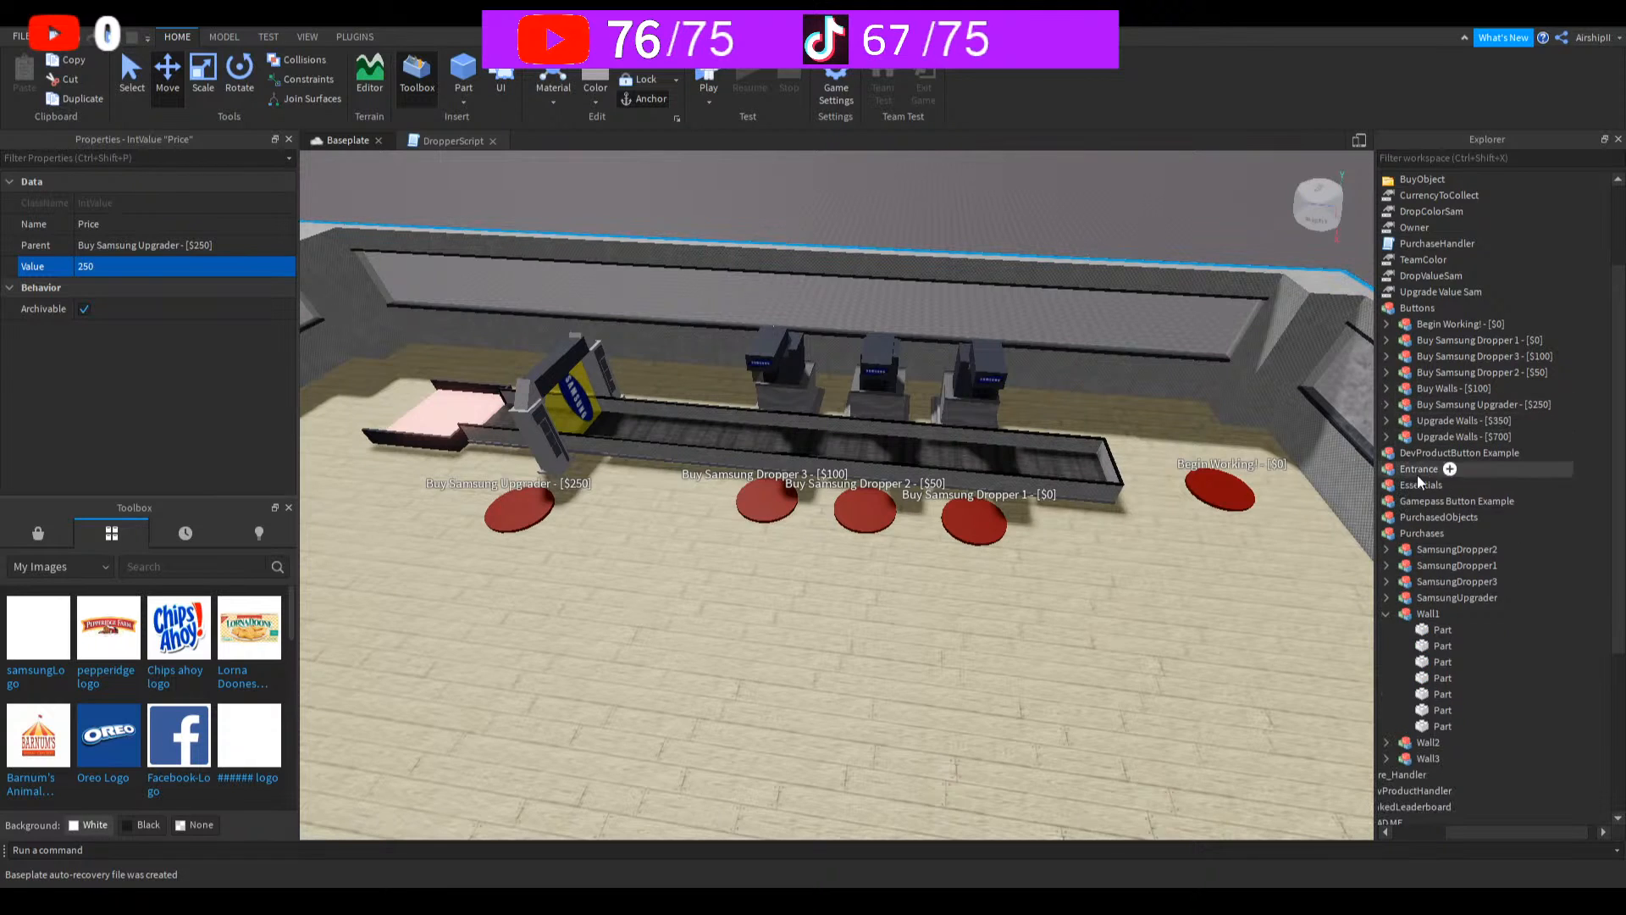
# Step: Collapse the Purchases and Buttons groups and set the Apple tycoon's TeamColor value to Really black
pyautogui.moveTo(1487, 833); pyautogui.dragTo(1433, 832)
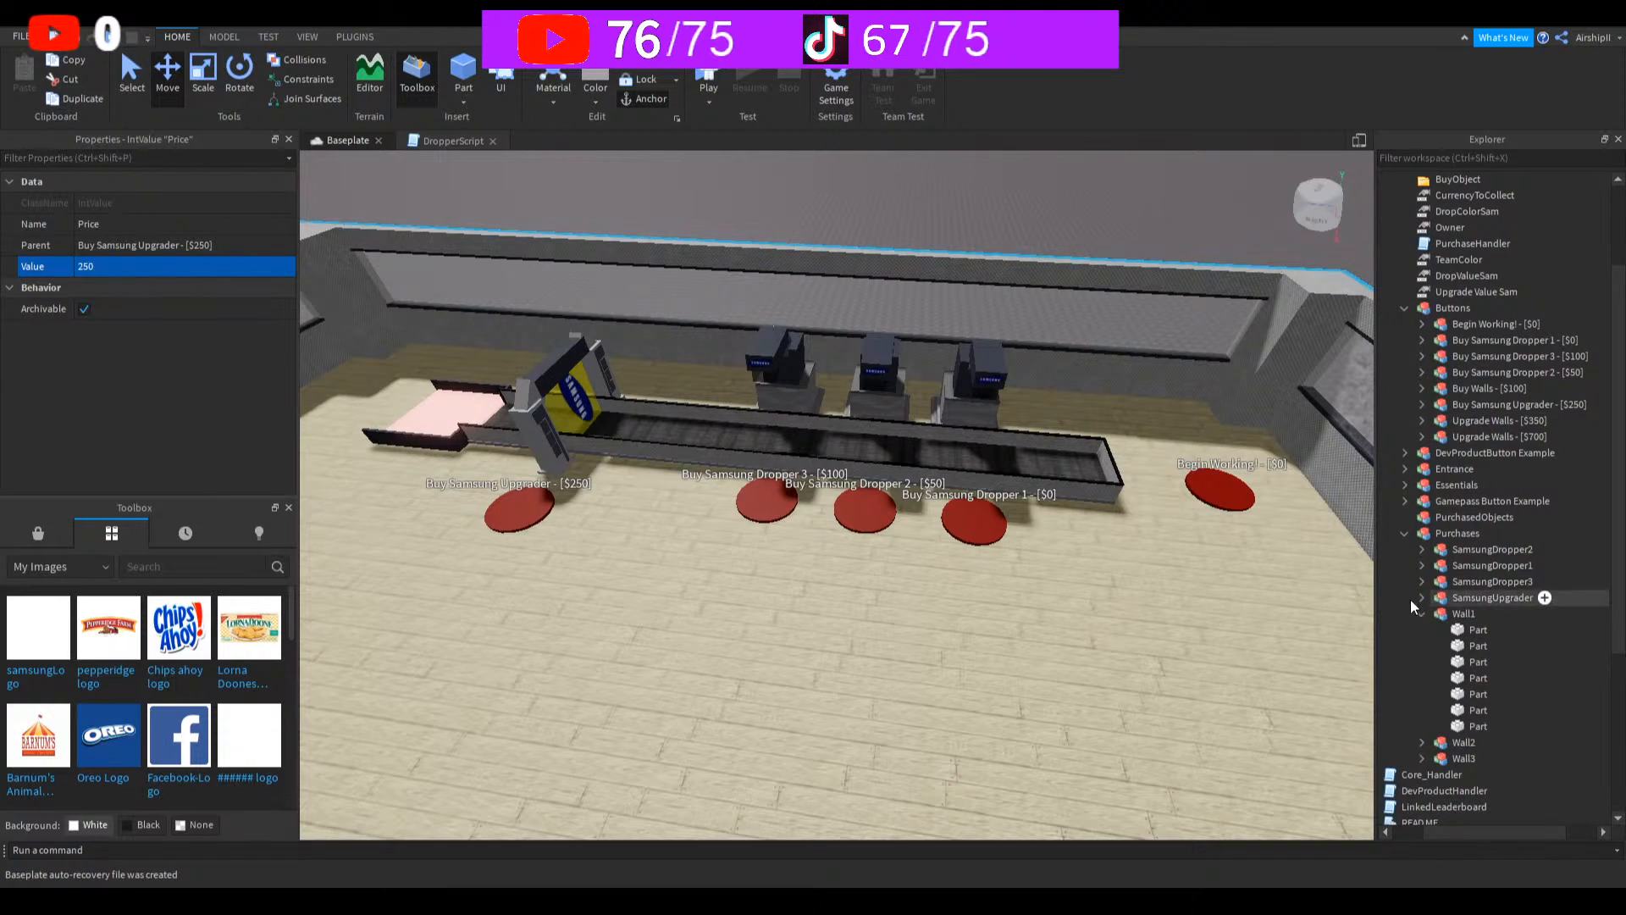
pyautogui.click(1406, 534)
pyautogui.click(1407, 308)
pyautogui.scroll(2, 1410, 314)
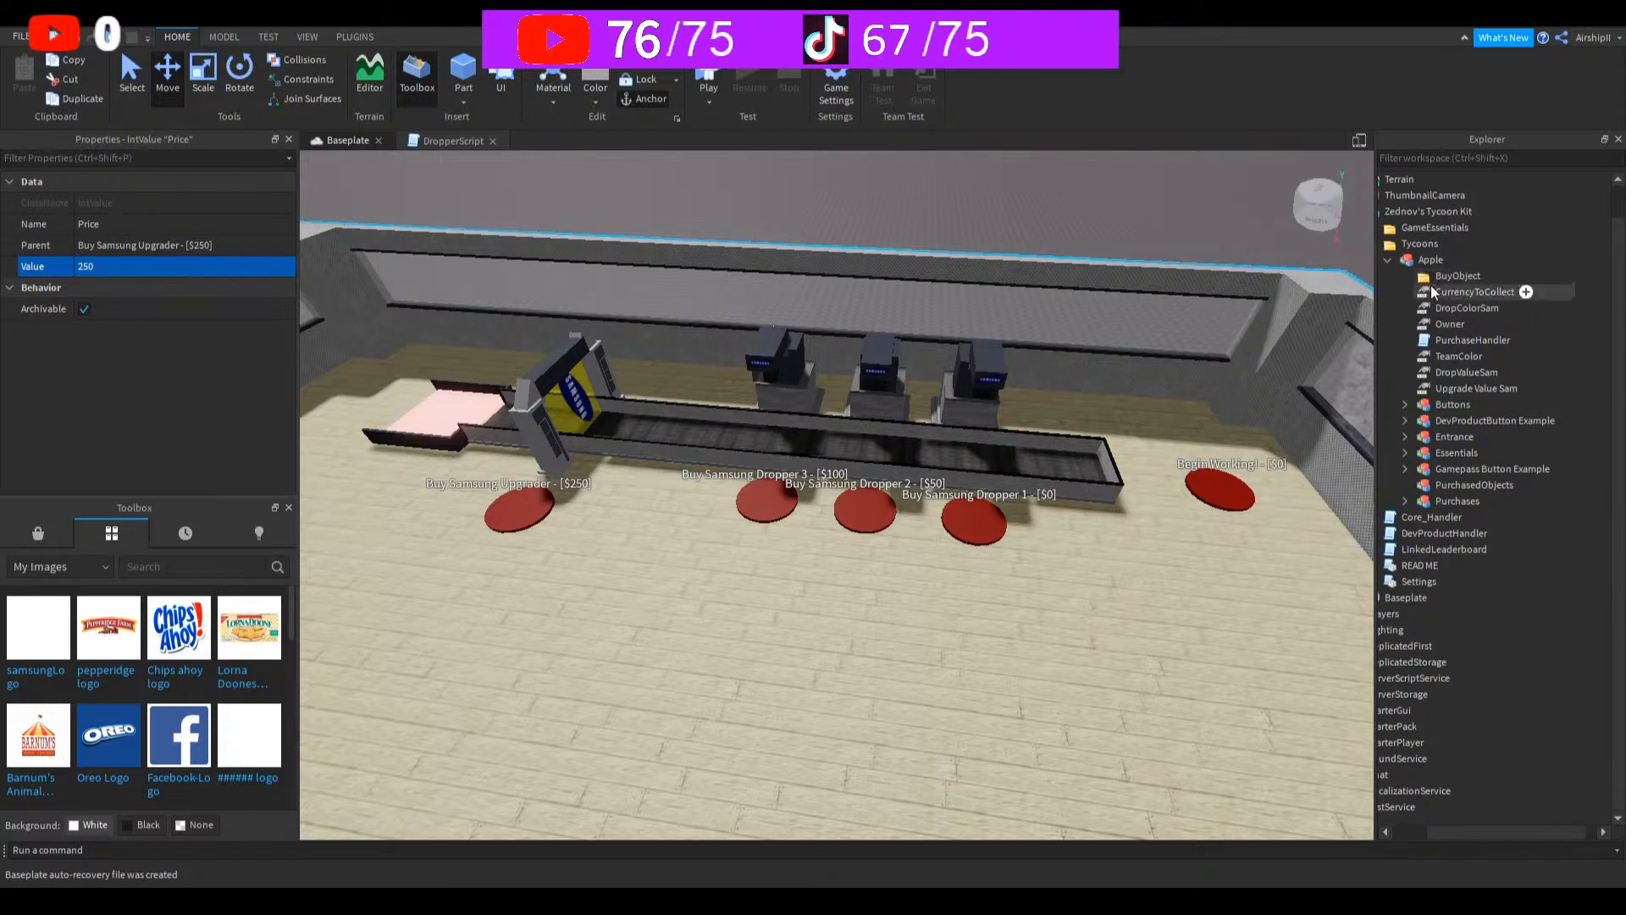
pyautogui.click(1445, 357)
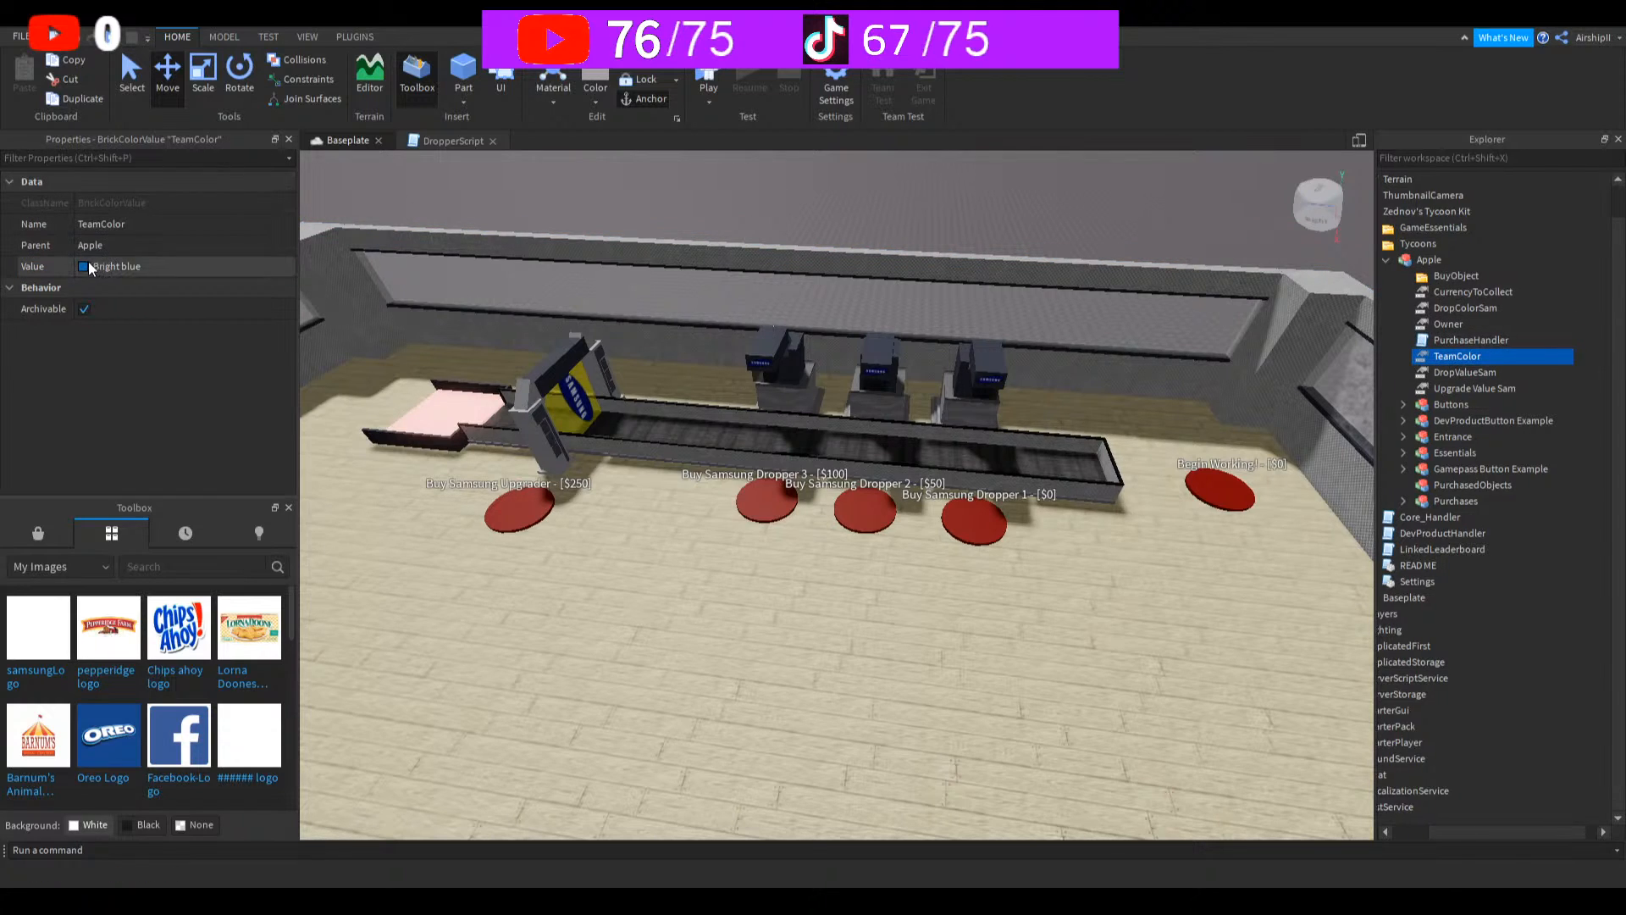
pyautogui.write('Really blue')
pyautogui.press('Return')
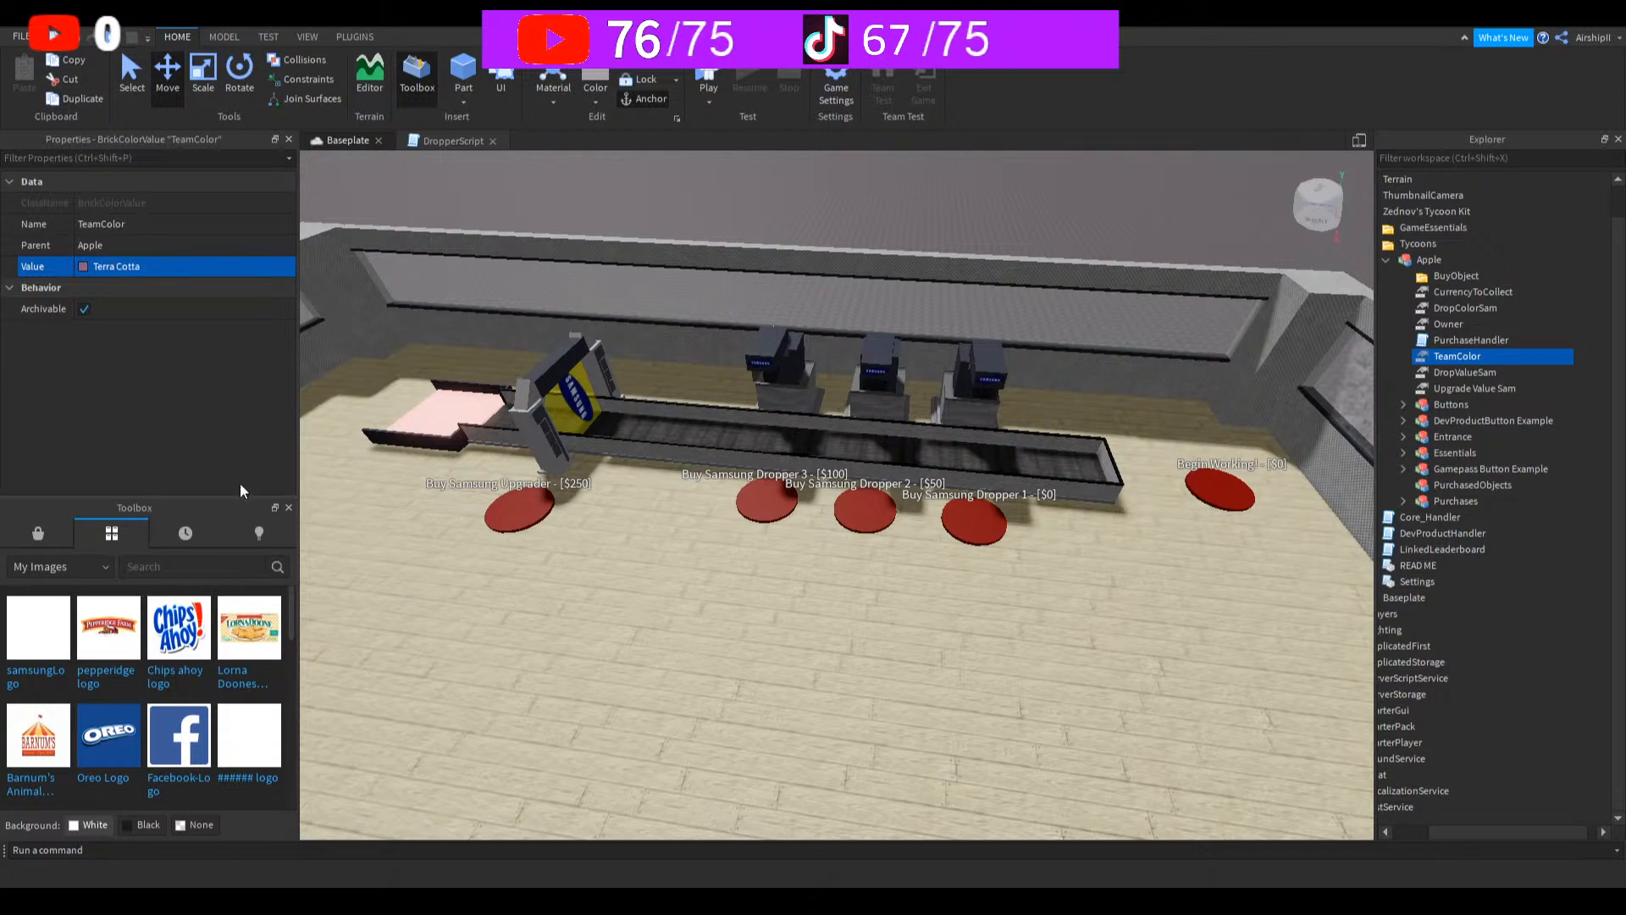
# Step: Playtest the game by claiming the Apple tycoon and inspecting the area around the cash collector, and stop the test
pyautogui.click(703, 78)
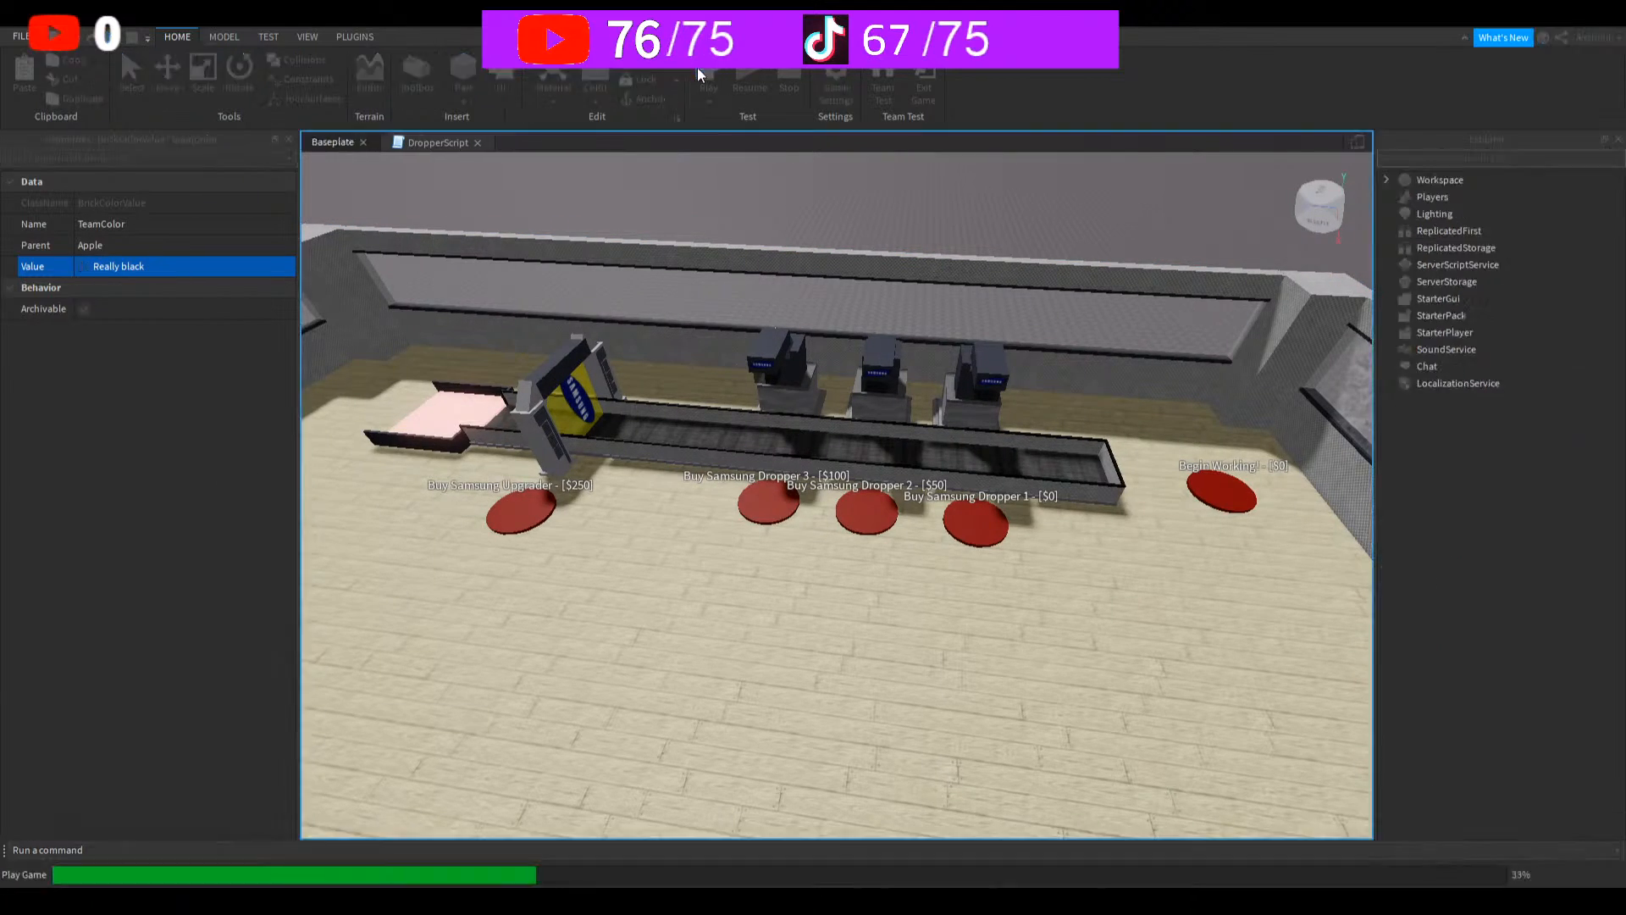
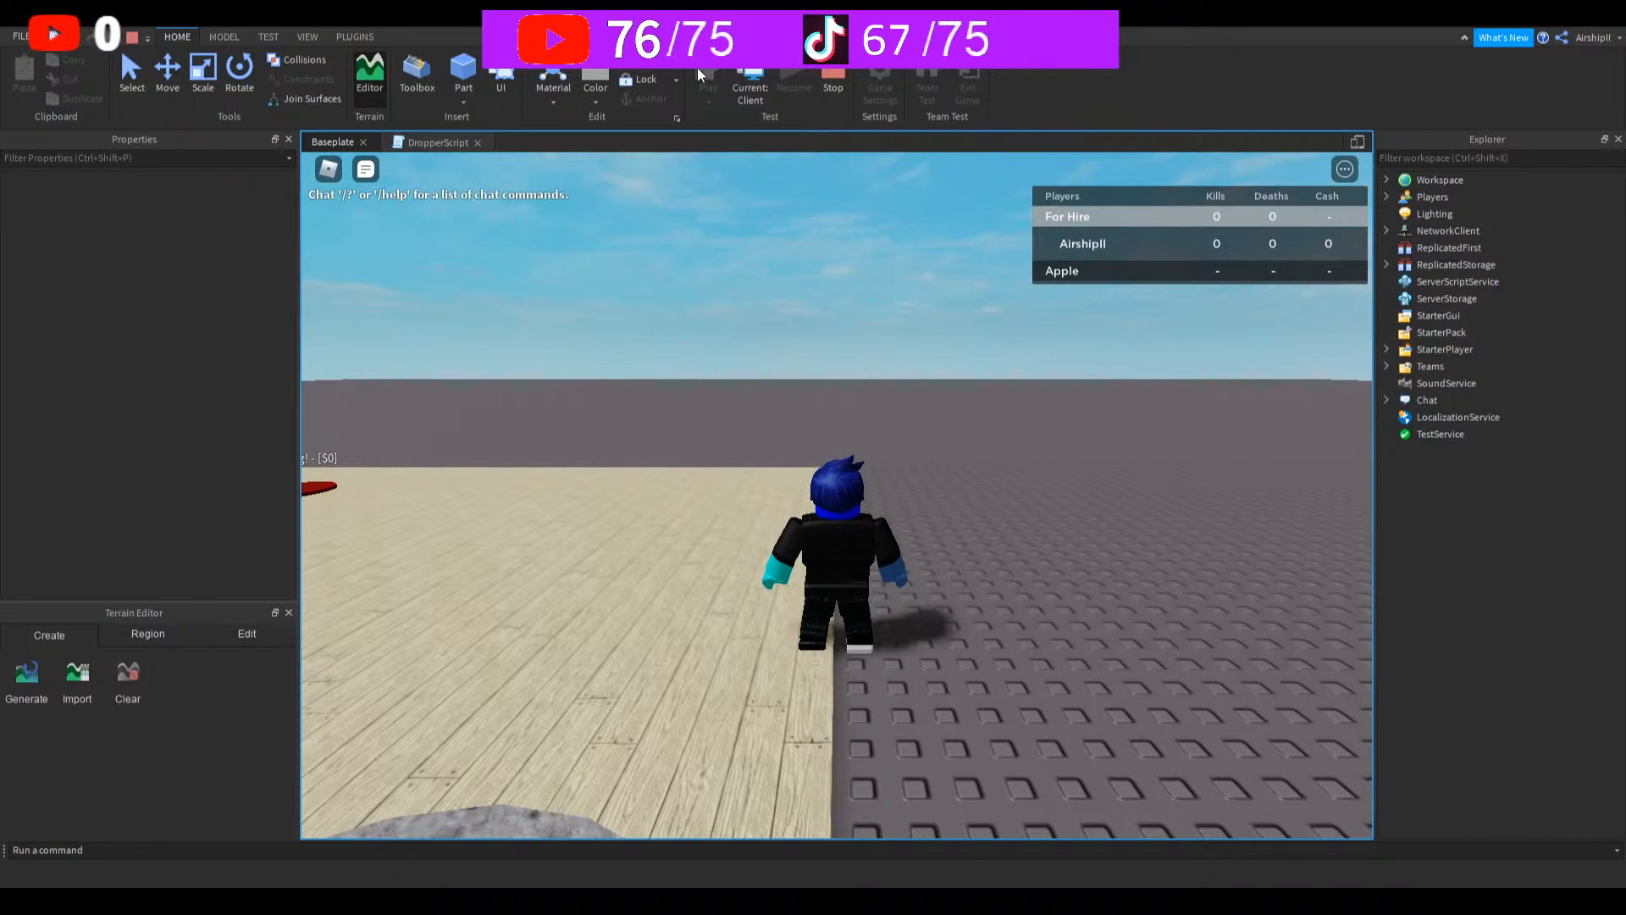
pyautogui.moveTo(899, 497); pyautogui.dragTo(942, 508, button='right')
pyautogui.press('w')
pyautogui.press('w')
pyautogui.press('w')
pyautogui.press('d')
pyautogui.press('s')
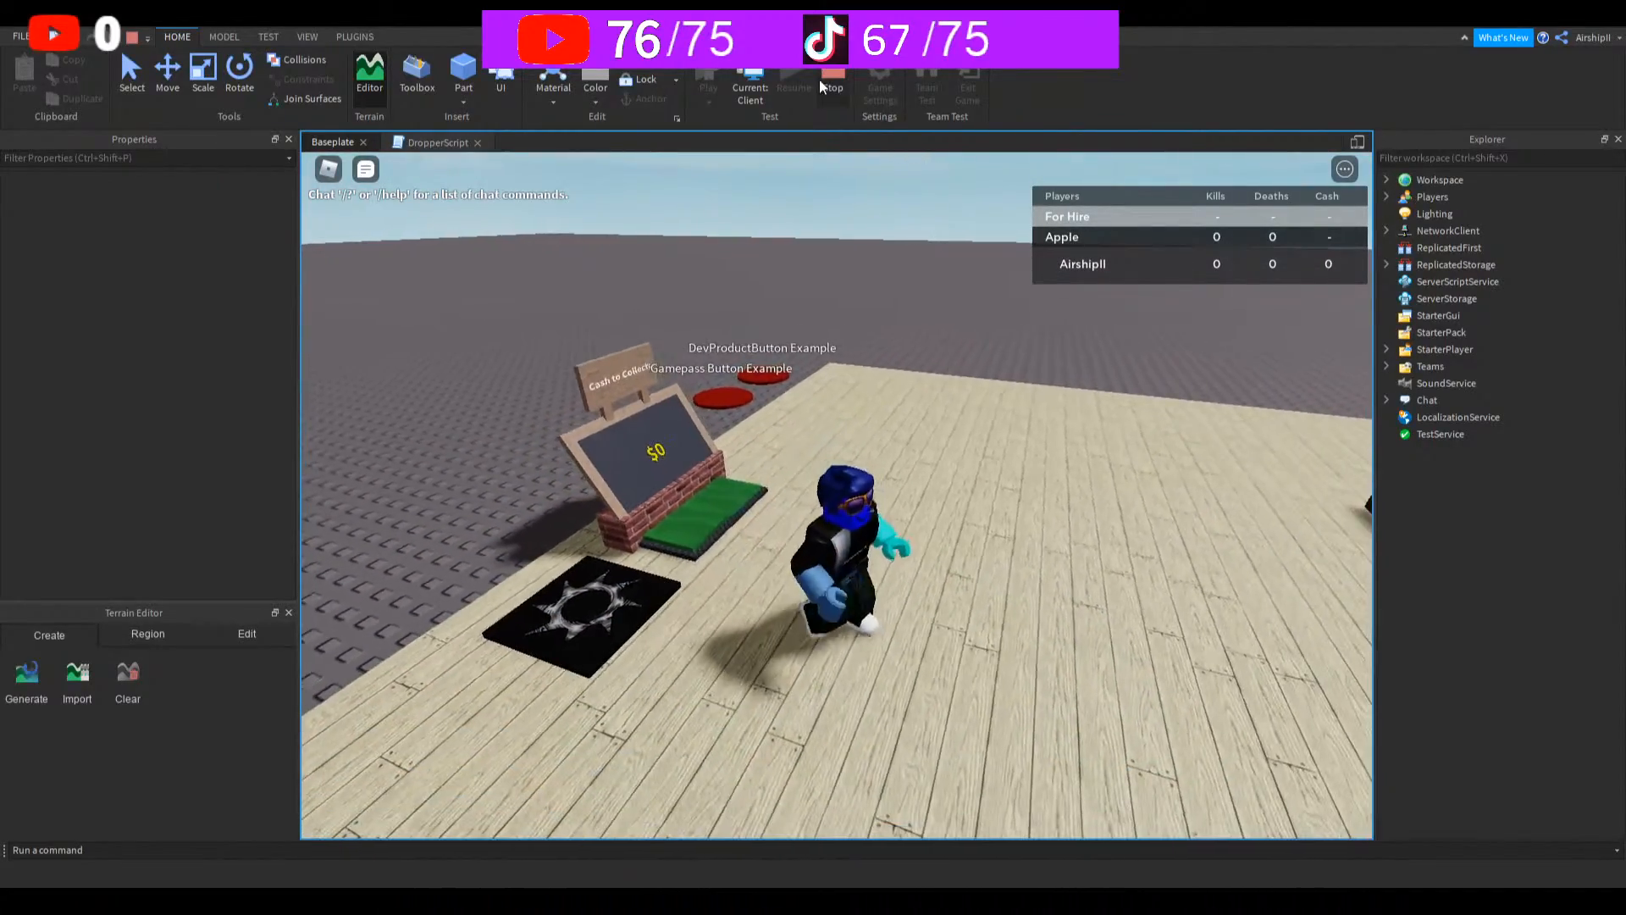
pyautogui.hotkey('shift', 'F5')
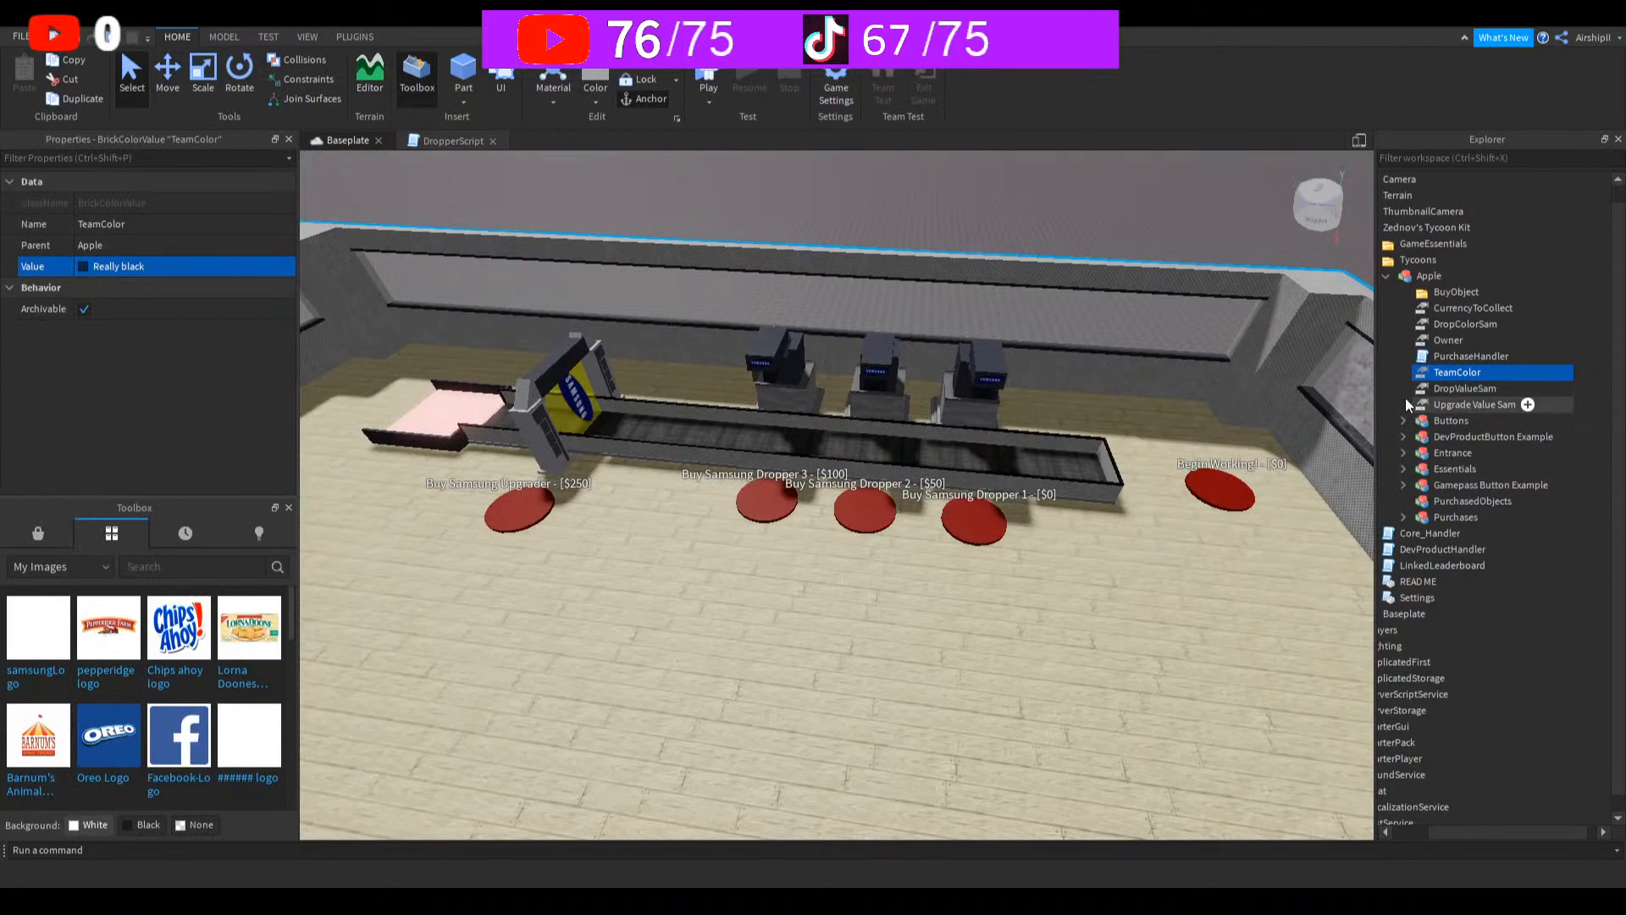
# Step: Delete the Gamepass Button Example and DevProductButton Example models from the Apple tycoon
pyautogui.click(1446, 473)
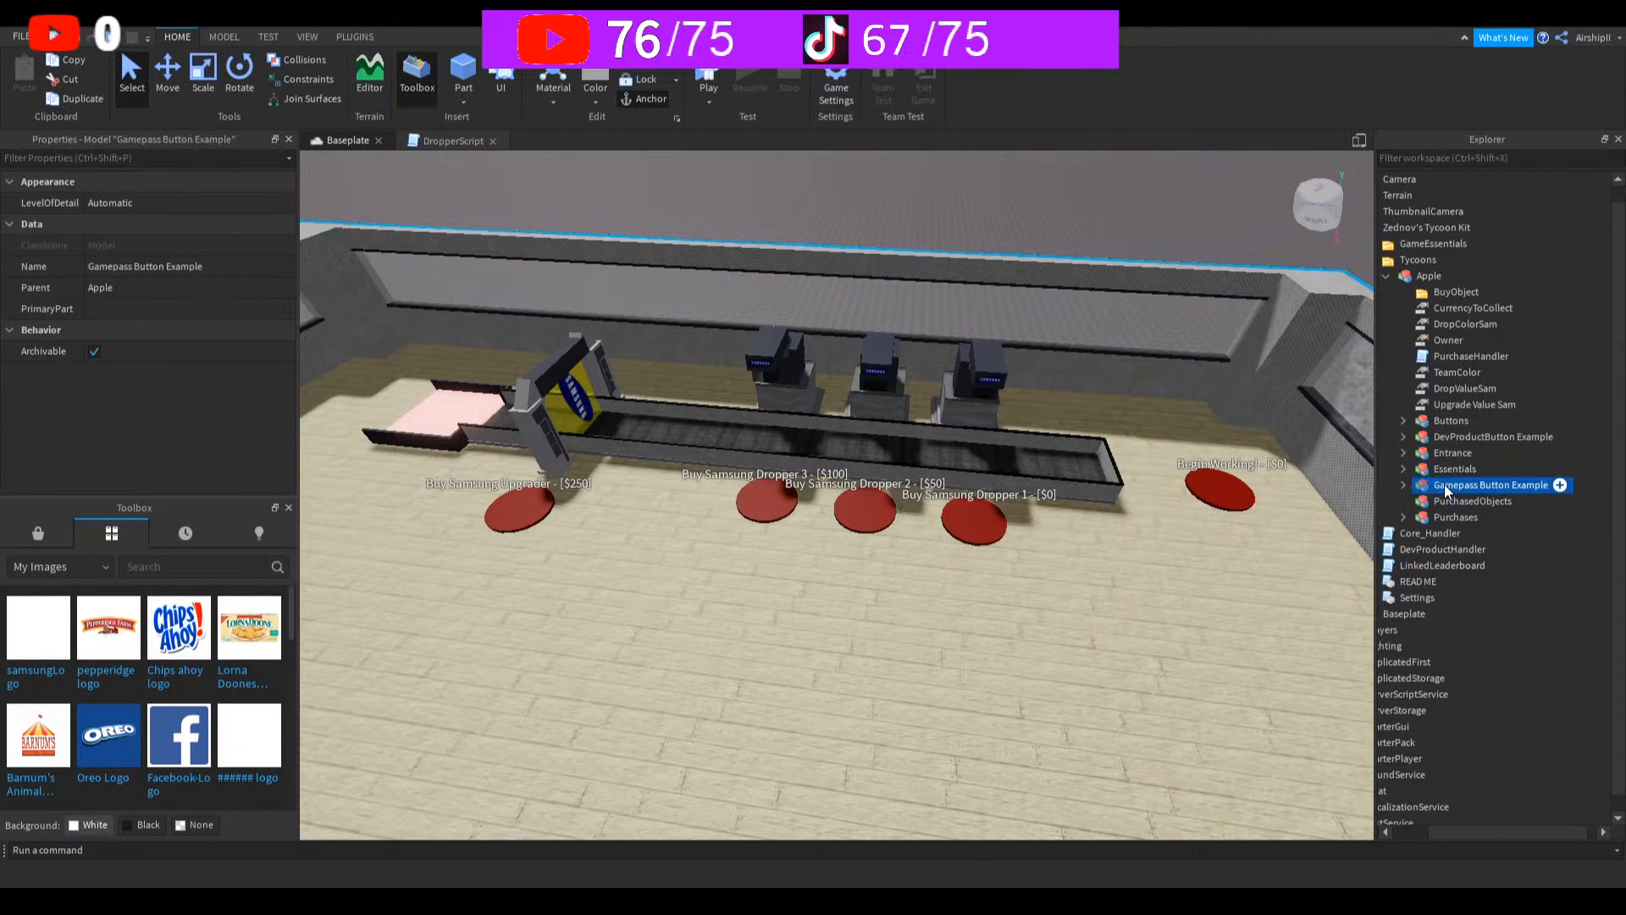
pyautogui.click(1510, 450)
pyautogui.press('Delete')
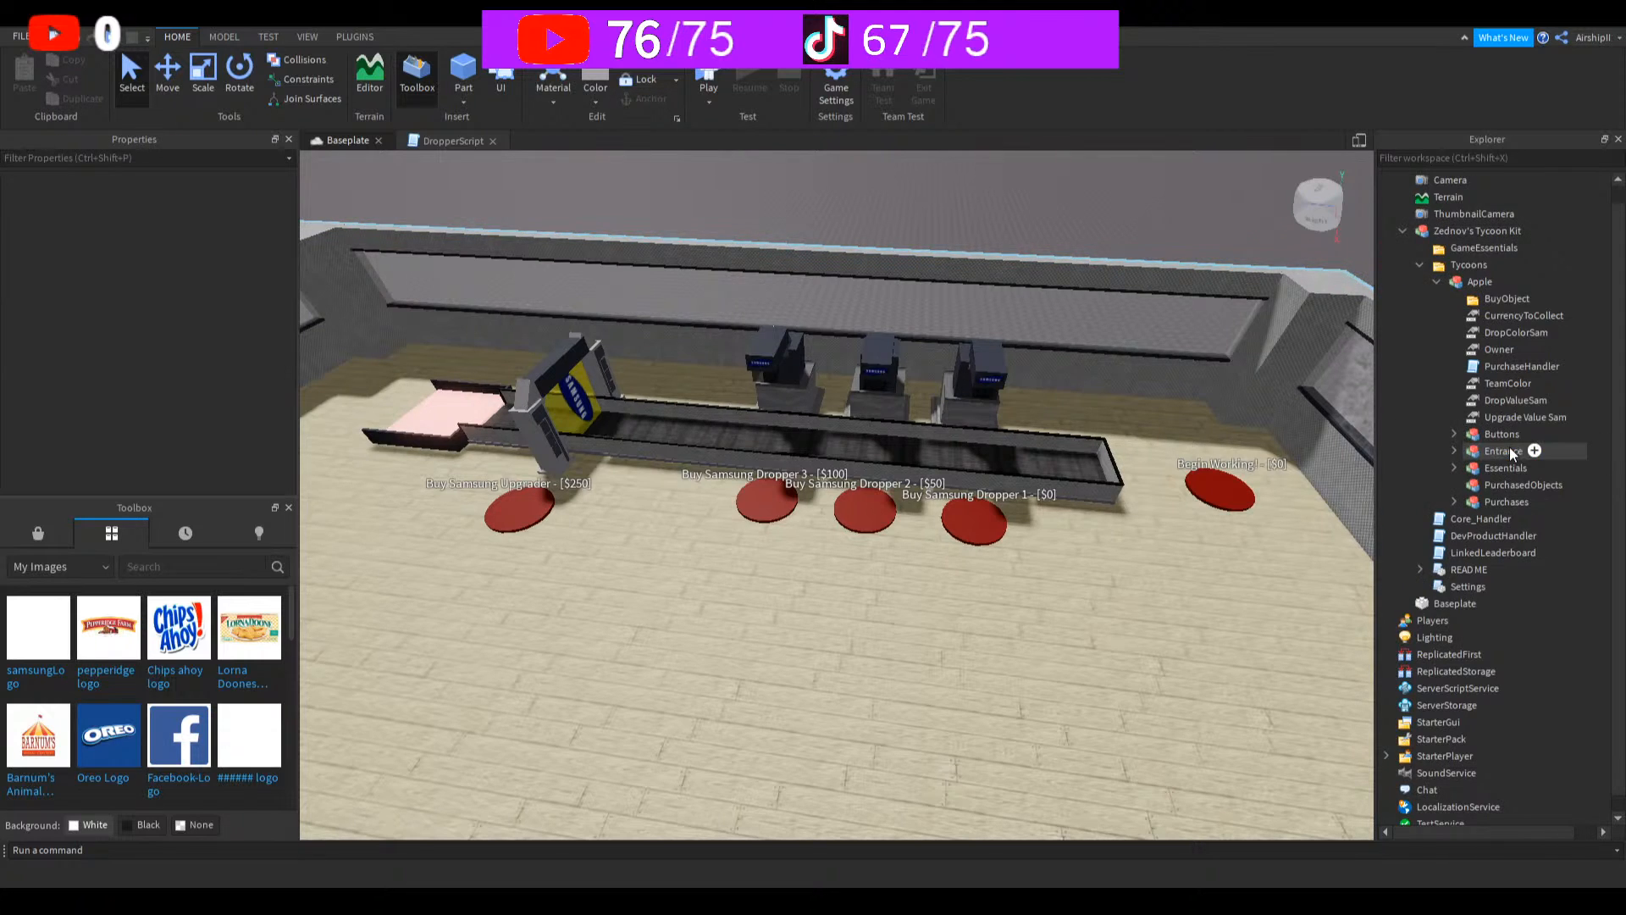
# Step: Playtest the game again, claim the tycoon and check which purchase buttons appear beside the conveyor, and stop the test
pyautogui.click(701, 71)
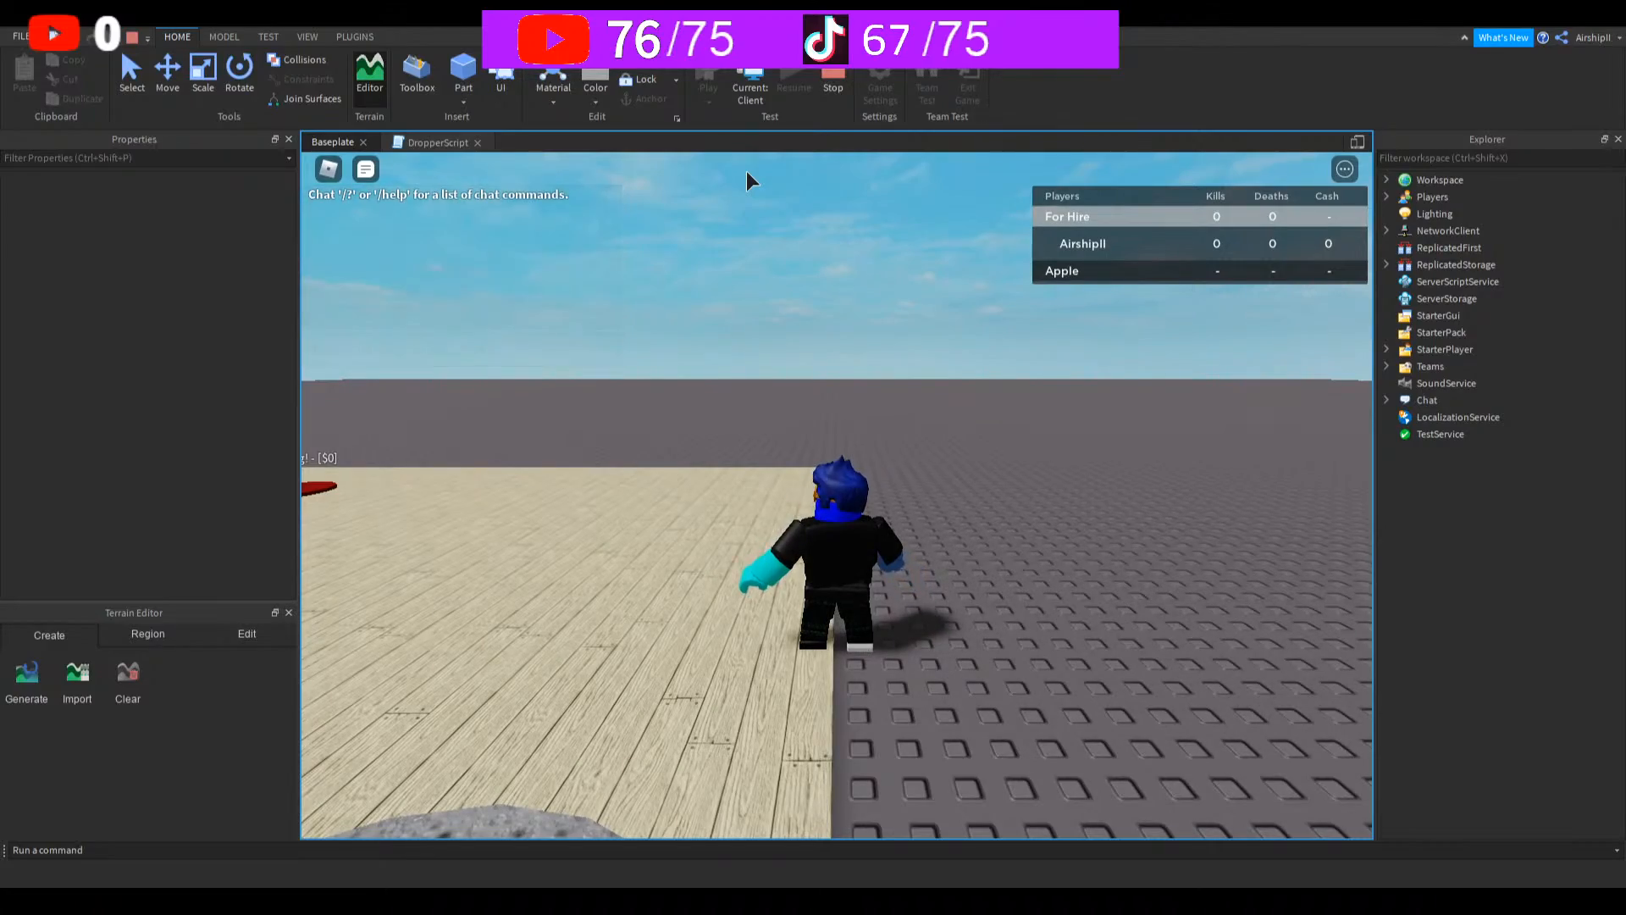
pyautogui.moveTo(898, 531); pyautogui.dragTo(900, 536, button='right')
pyautogui.press('w')
pyautogui.press('w')
pyautogui.press('w')
pyautogui.press('s')
pyautogui.press('w')
pyautogui.press('s')
pyautogui.press('w')
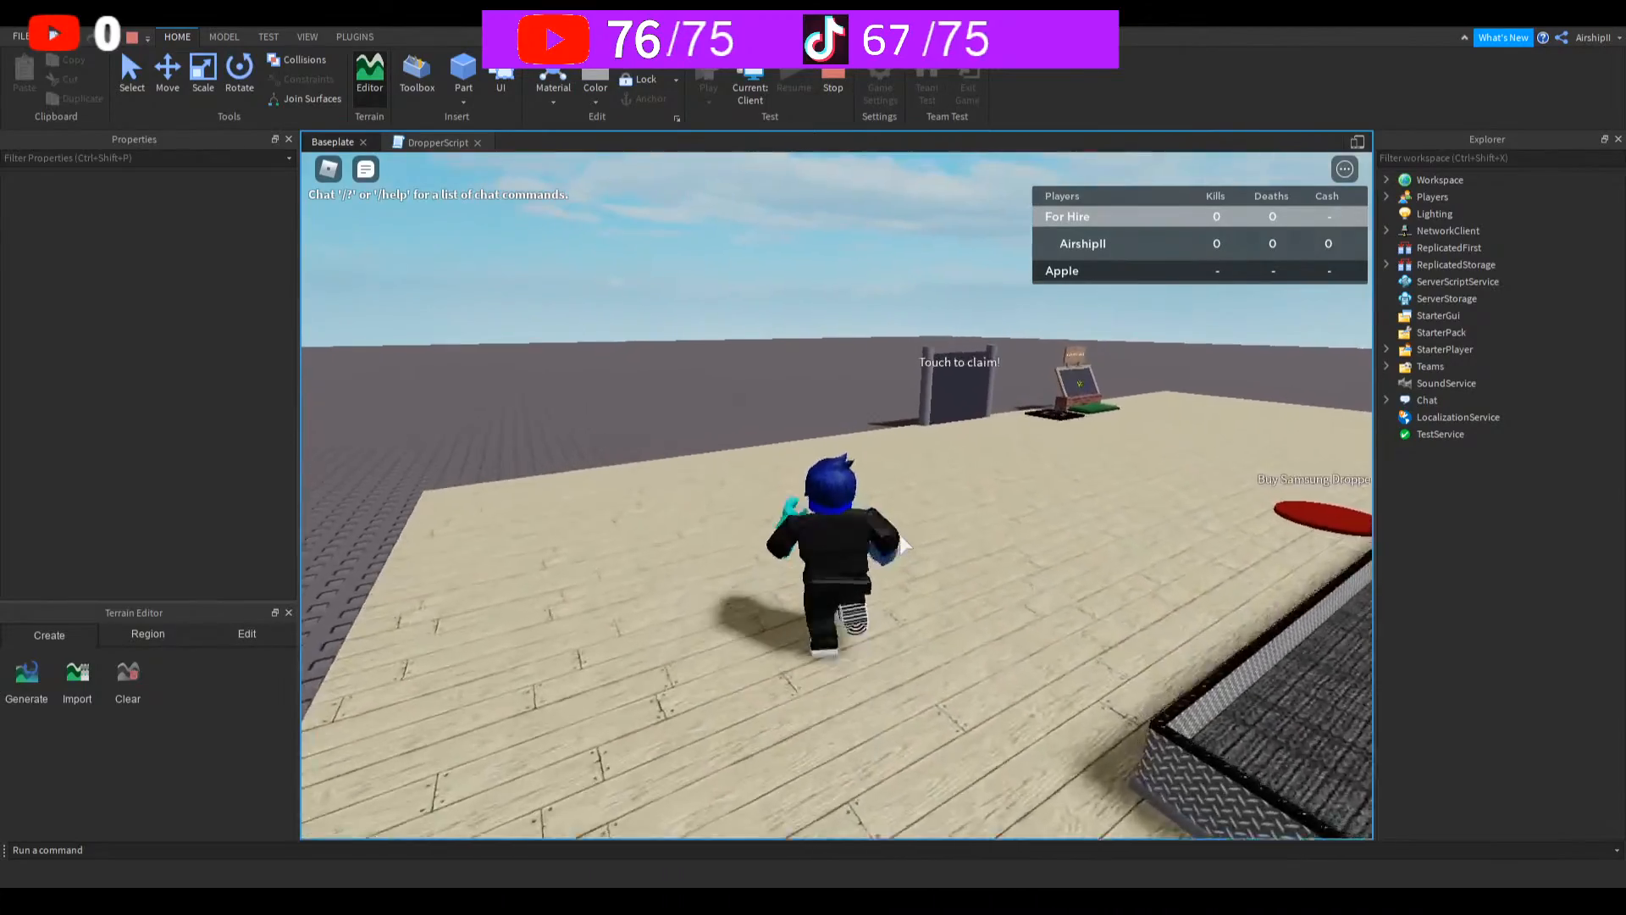
pyautogui.press('w')
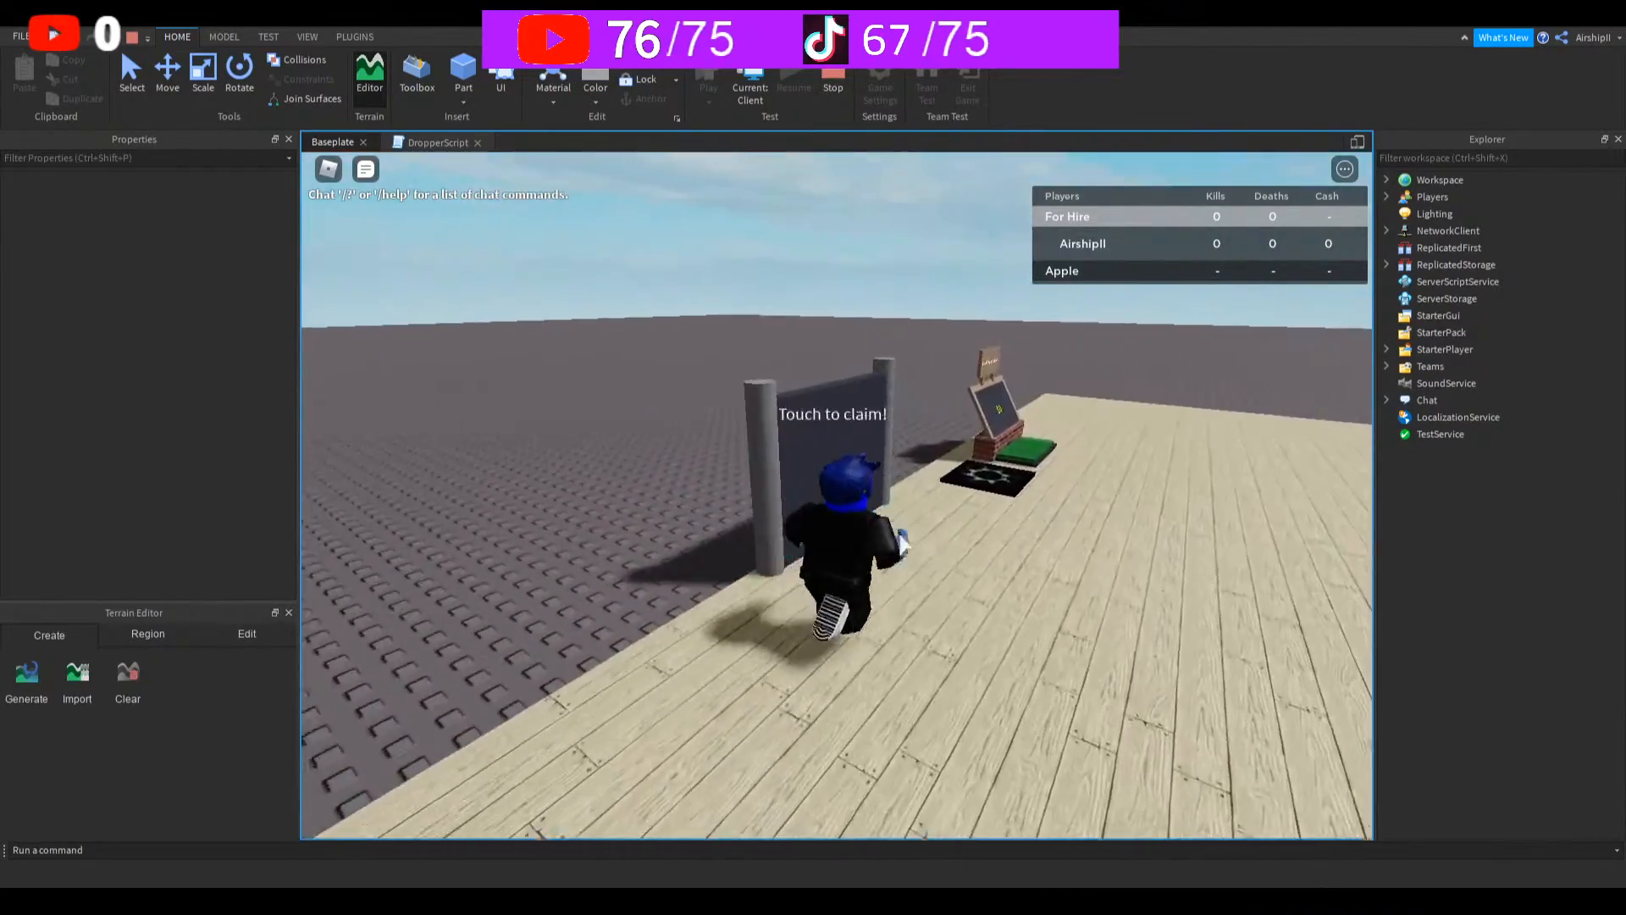
pyautogui.press('w')
pyautogui.moveTo(899, 536); pyautogui.dragTo(899, 535, button='right')
pyautogui.press('w')
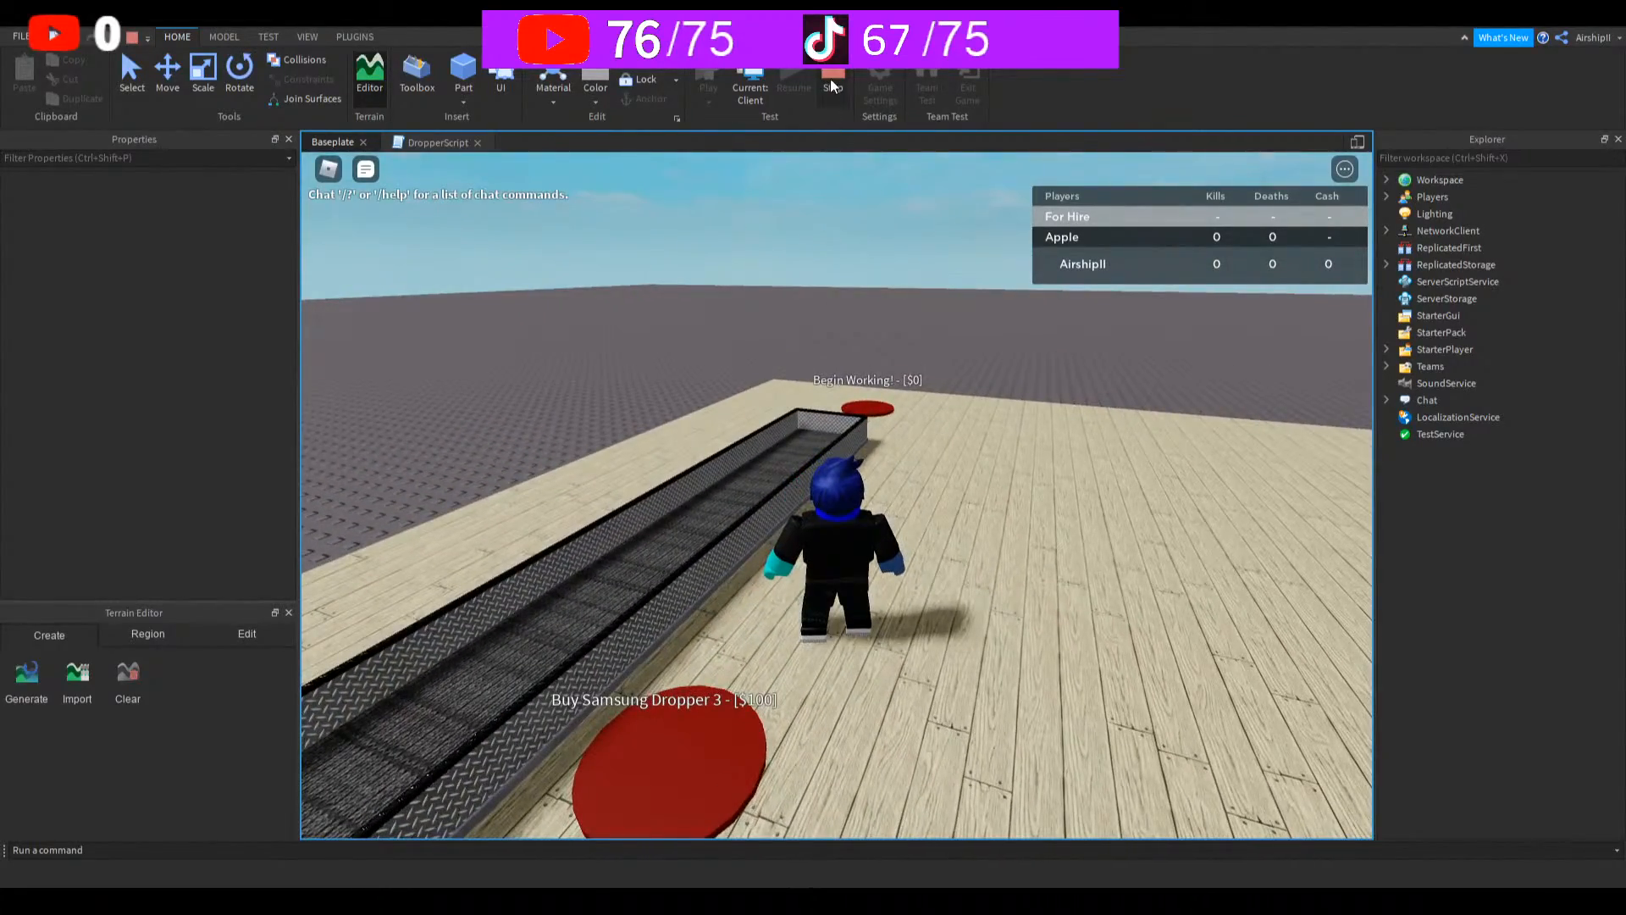
pyautogui.click(831, 78)
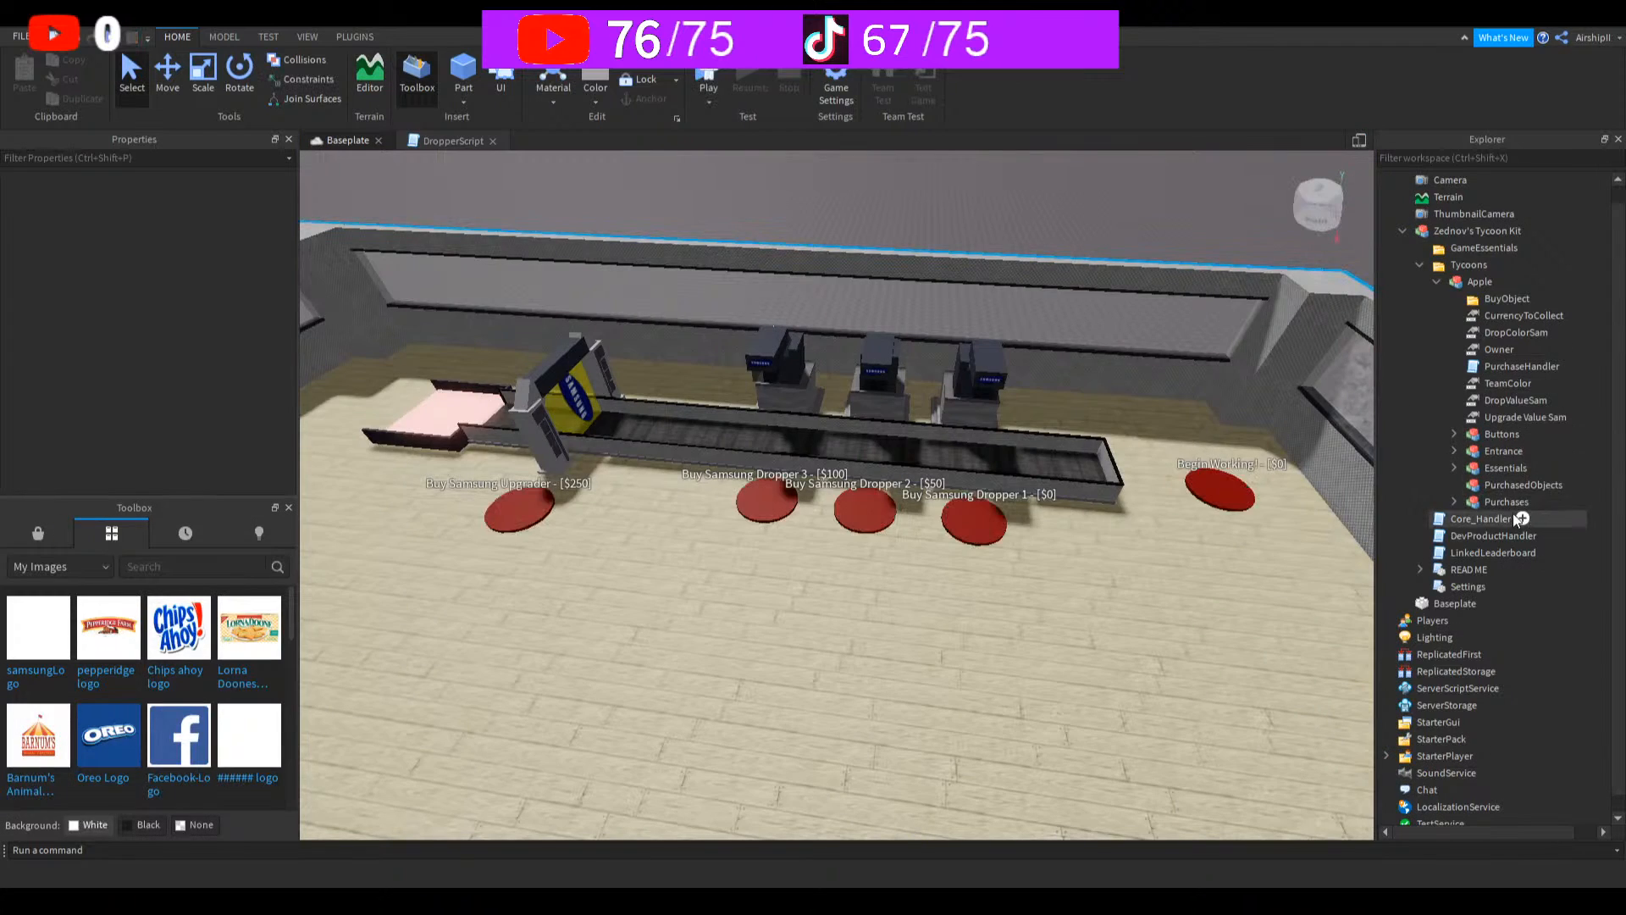
# Step: Duplicate the Dependency value of the Buy Samsung Dropper 2 button and move the copy into the Buy Samsung Dropper 3 button
pyautogui.click(1455, 434)
pyautogui.click(1471, 484)
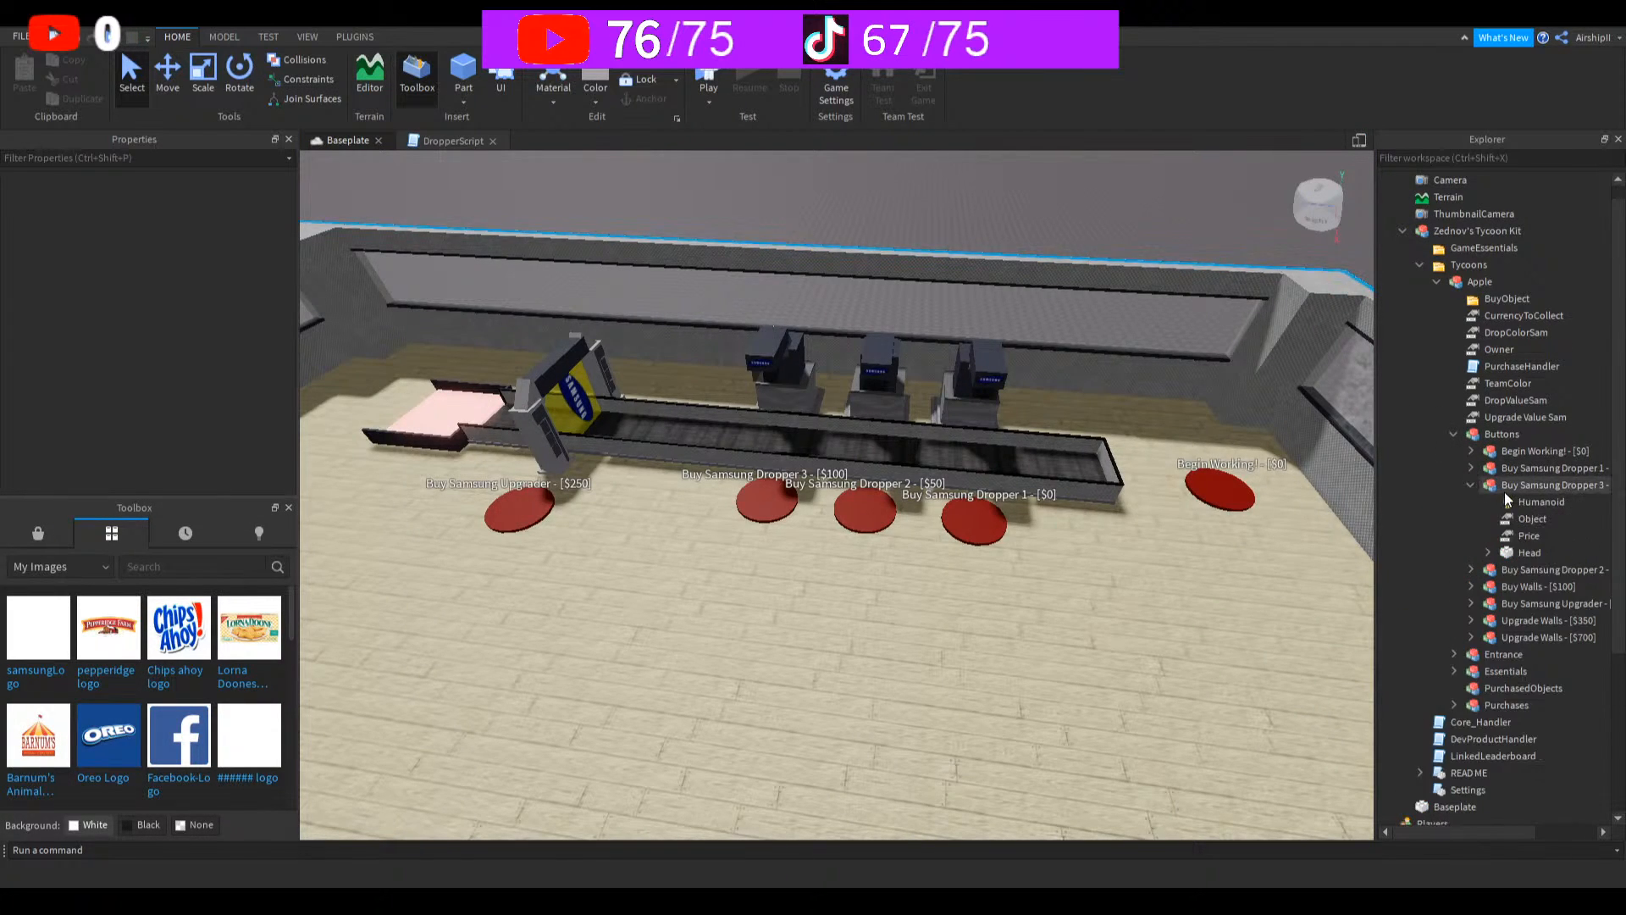
pyautogui.click(1507, 519)
pyautogui.click(1491, 569)
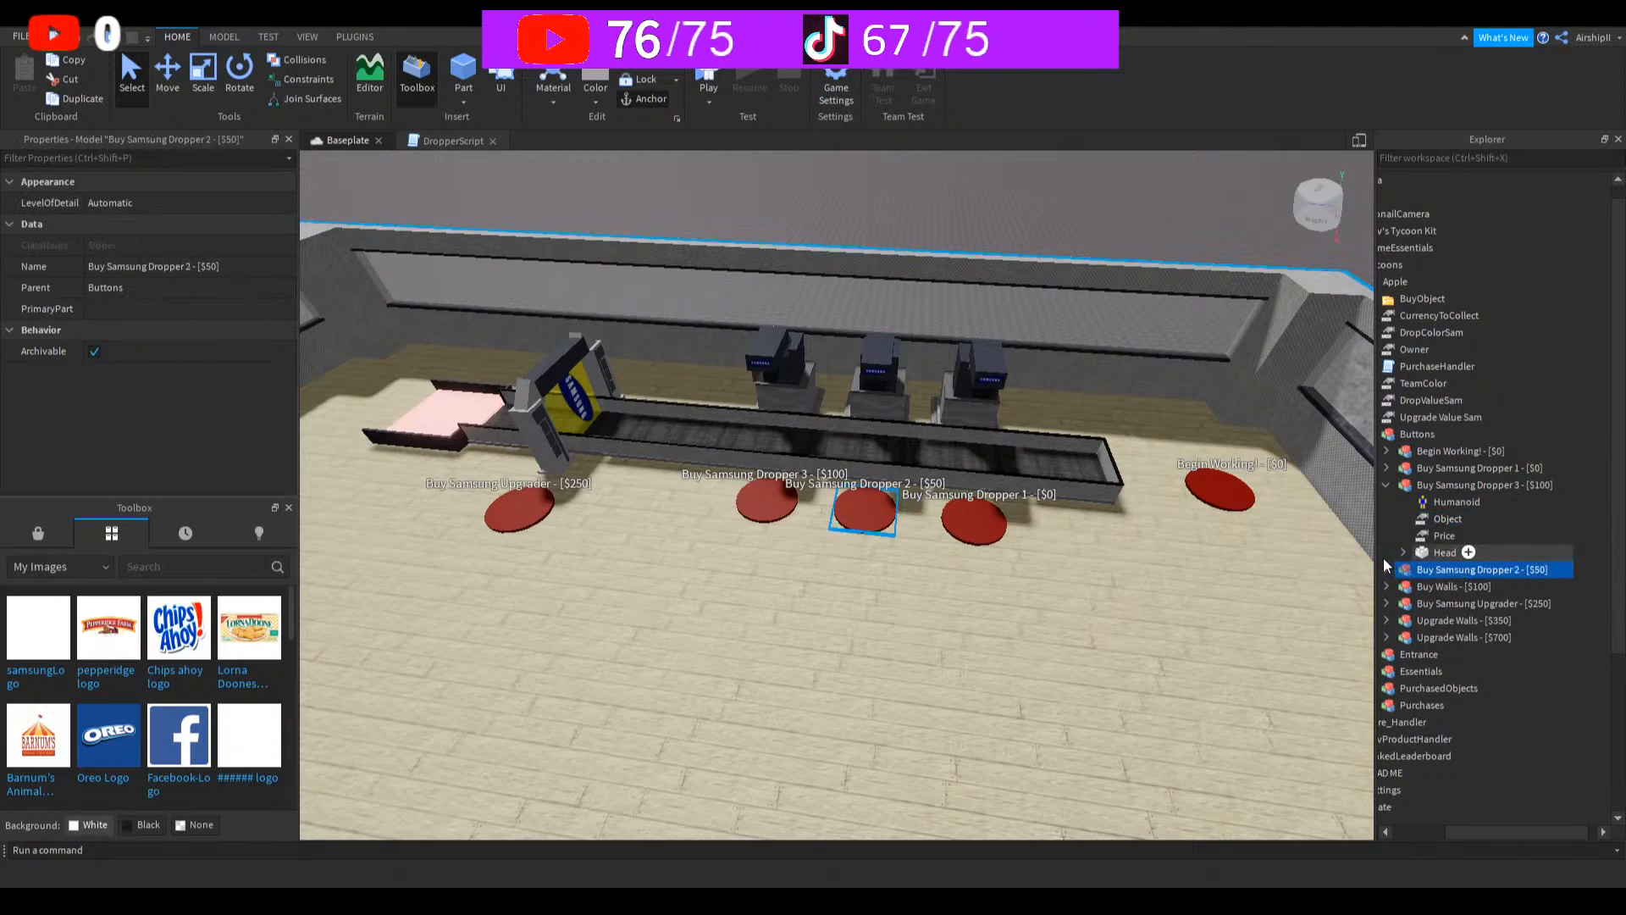
pyautogui.click(1400, 568)
pyautogui.click(1441, 565)
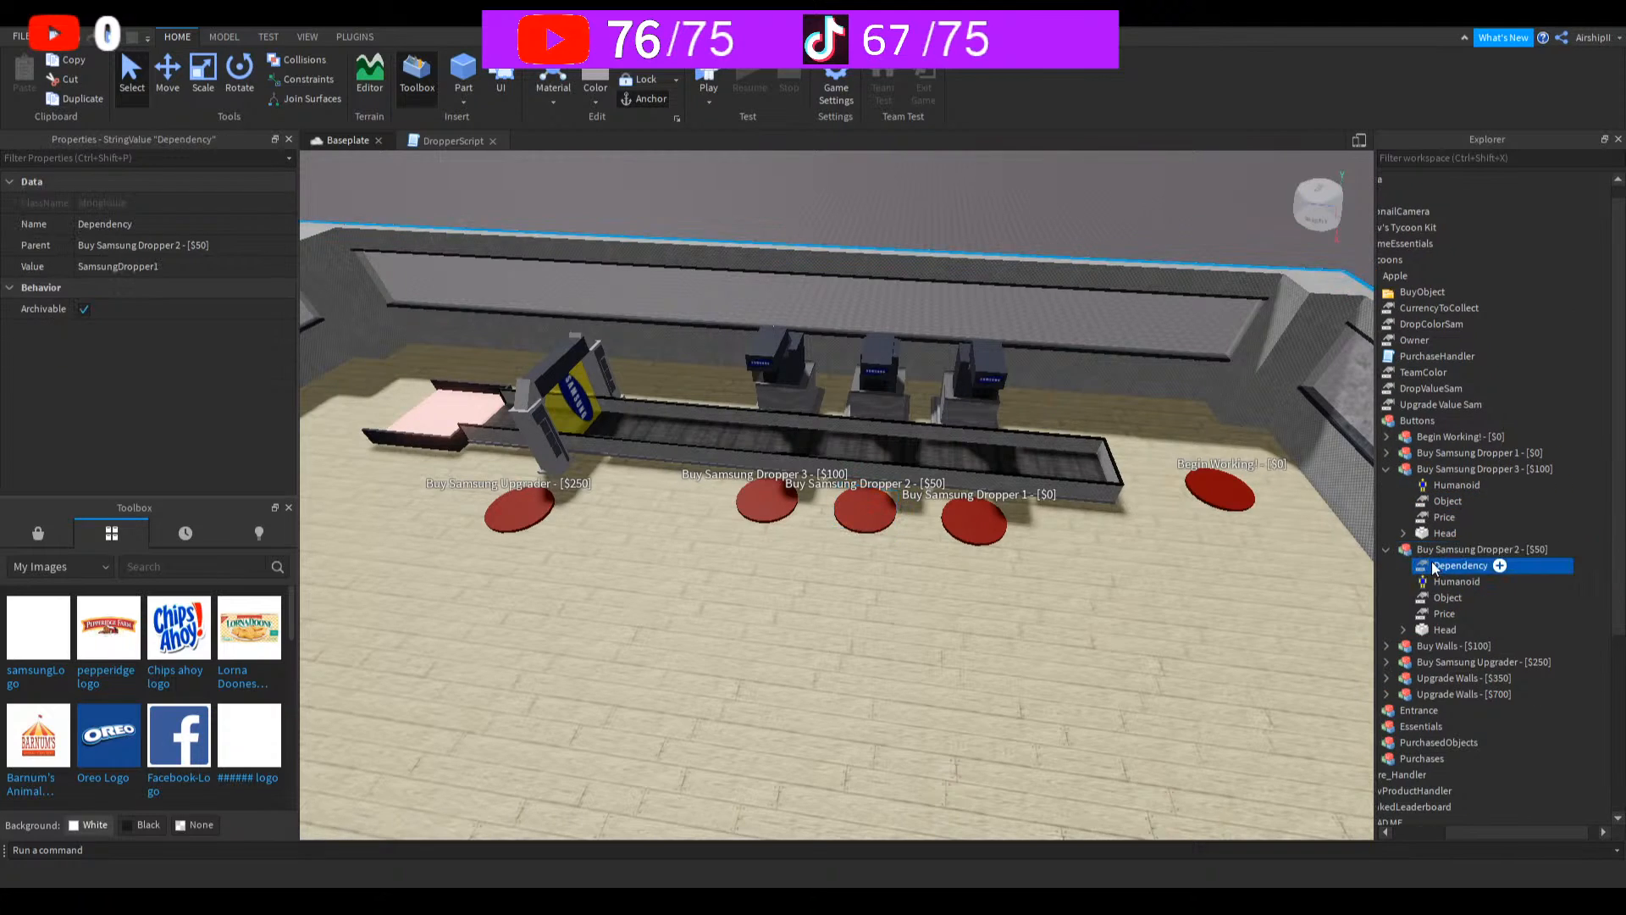
pyautogui.hotkey('ctrl', 'd')
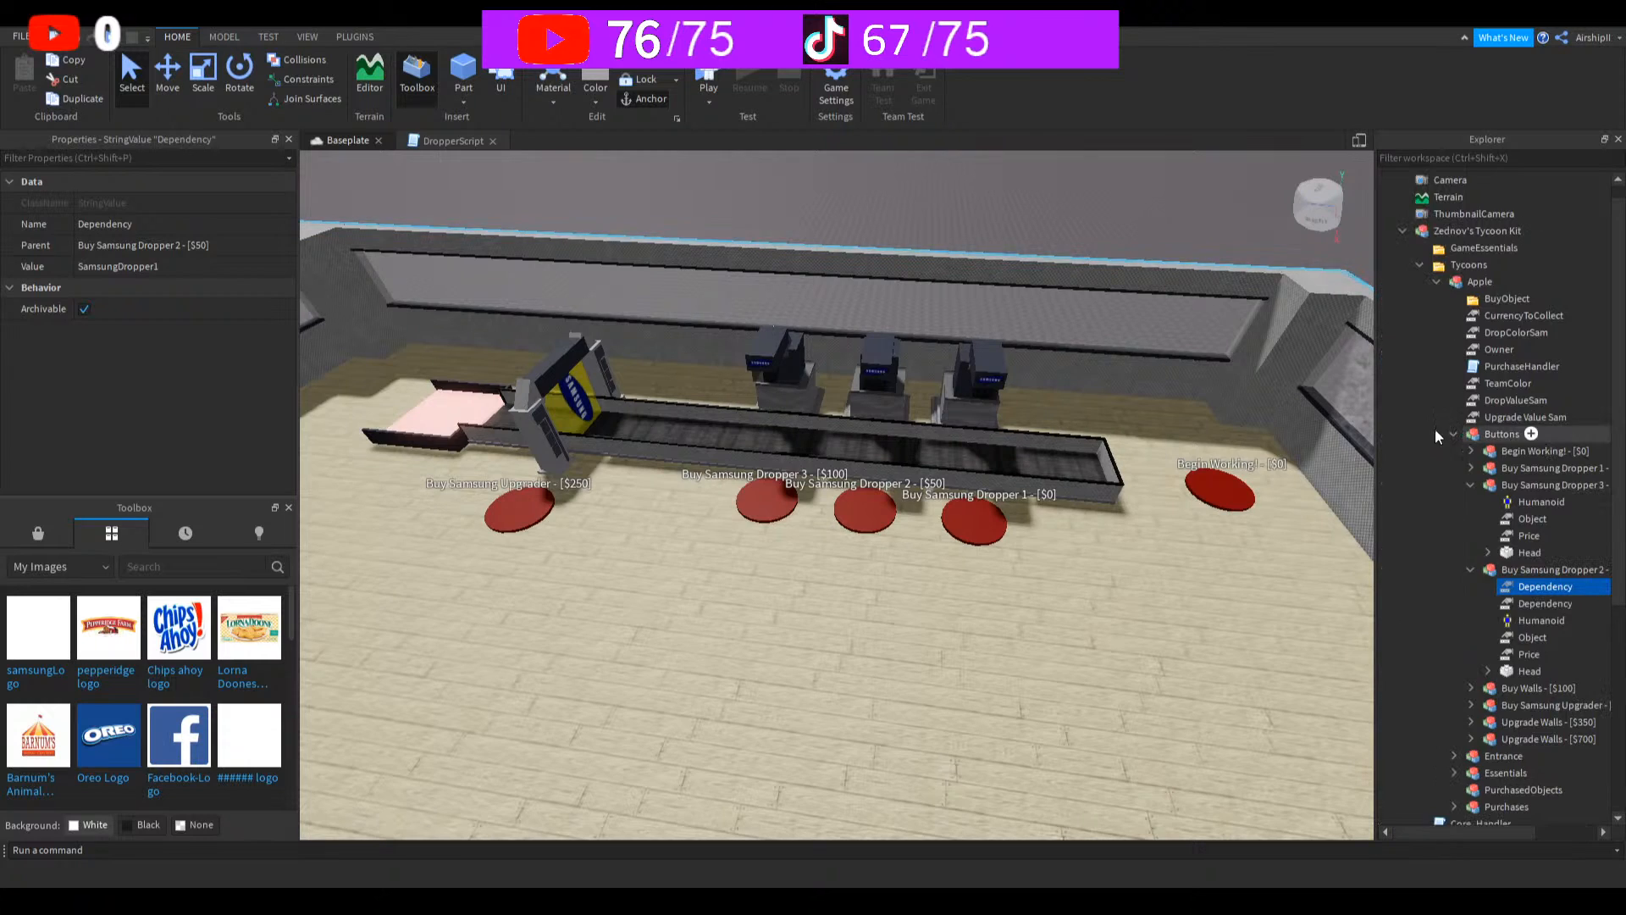
pyautogui.click(1476, 452)
pyautogui.moveTo(1459, 656); pyautogui.dragTo(1429, 551)
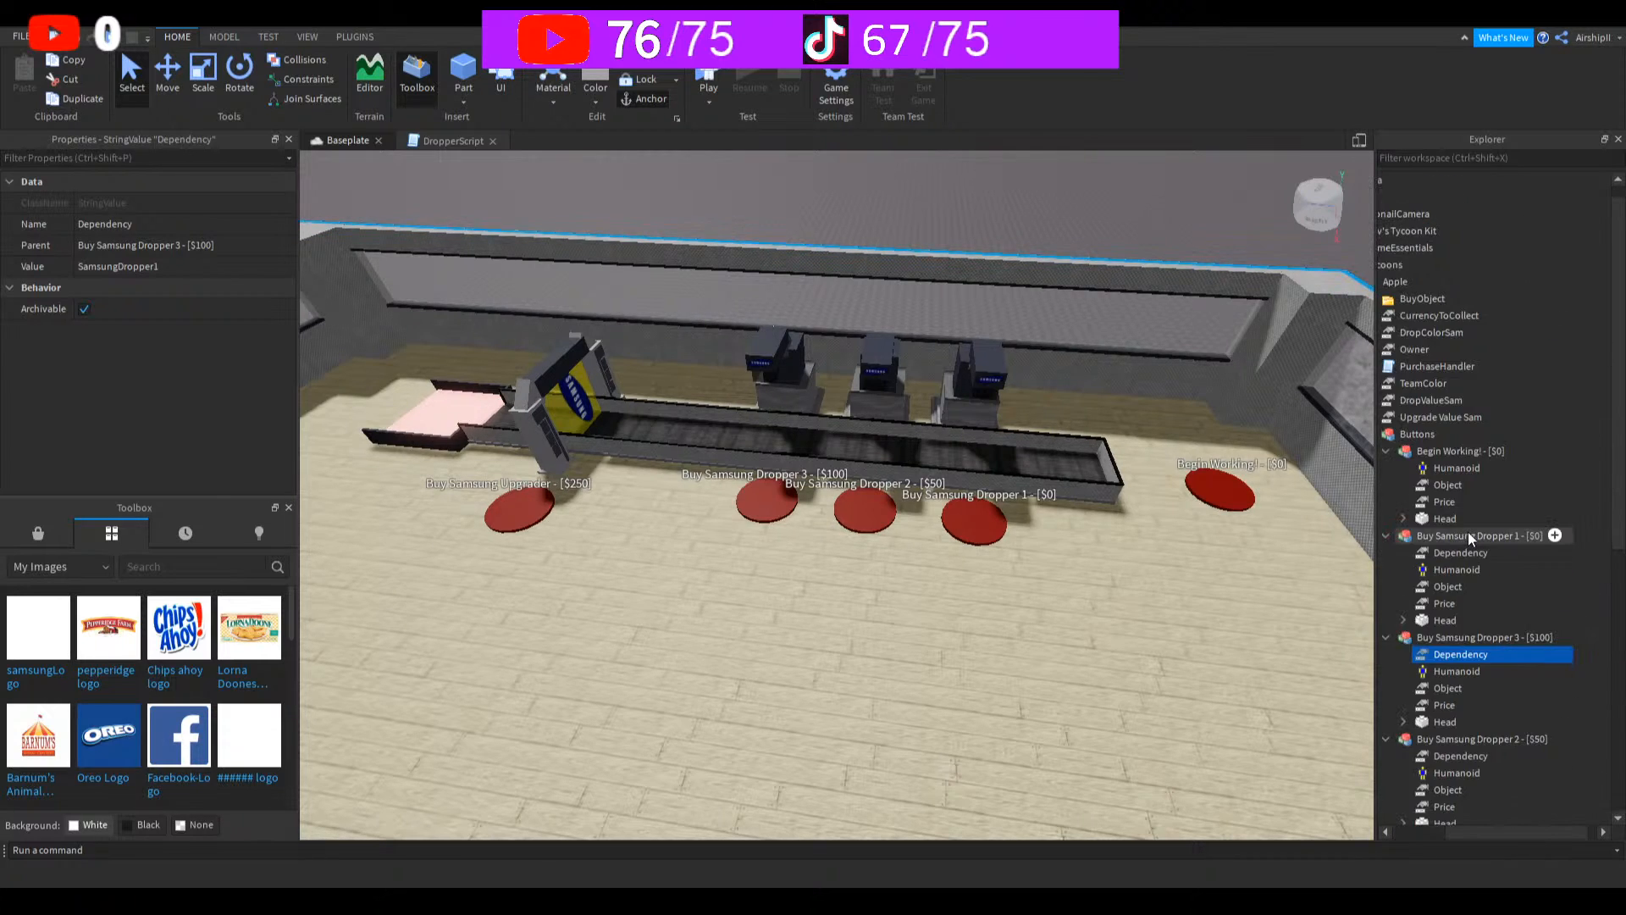
pyautogui.click(1386, 536)
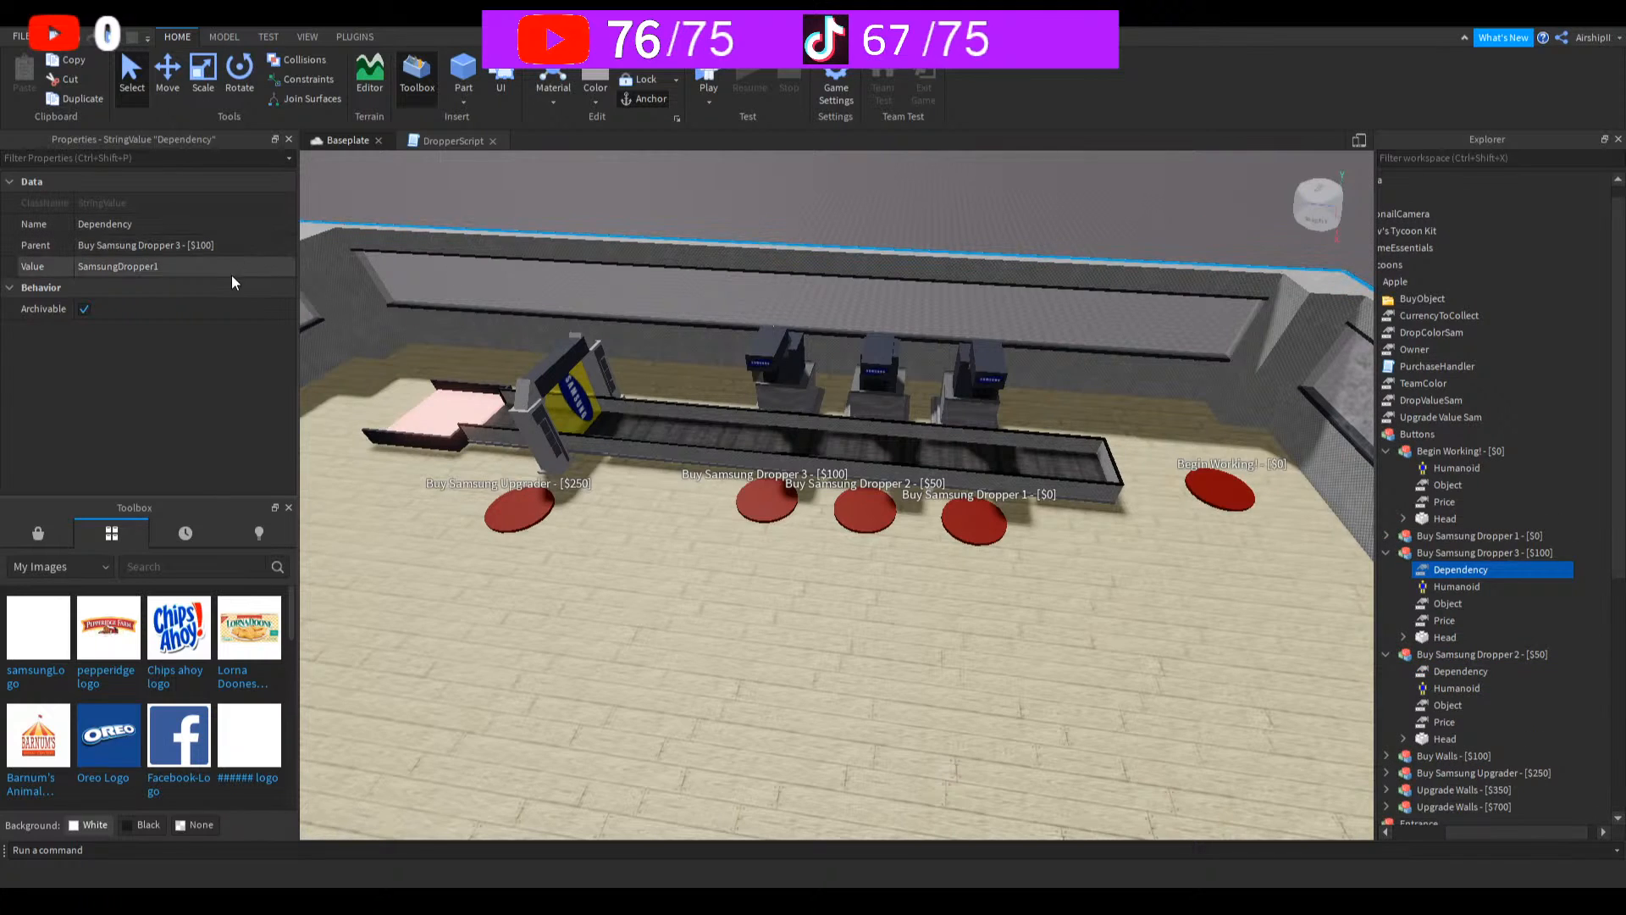
# Step: Set the Dependency value of the Buy Samsung Dropper 3 button to SamsungDropper2
pyautogui.click(173, 267)
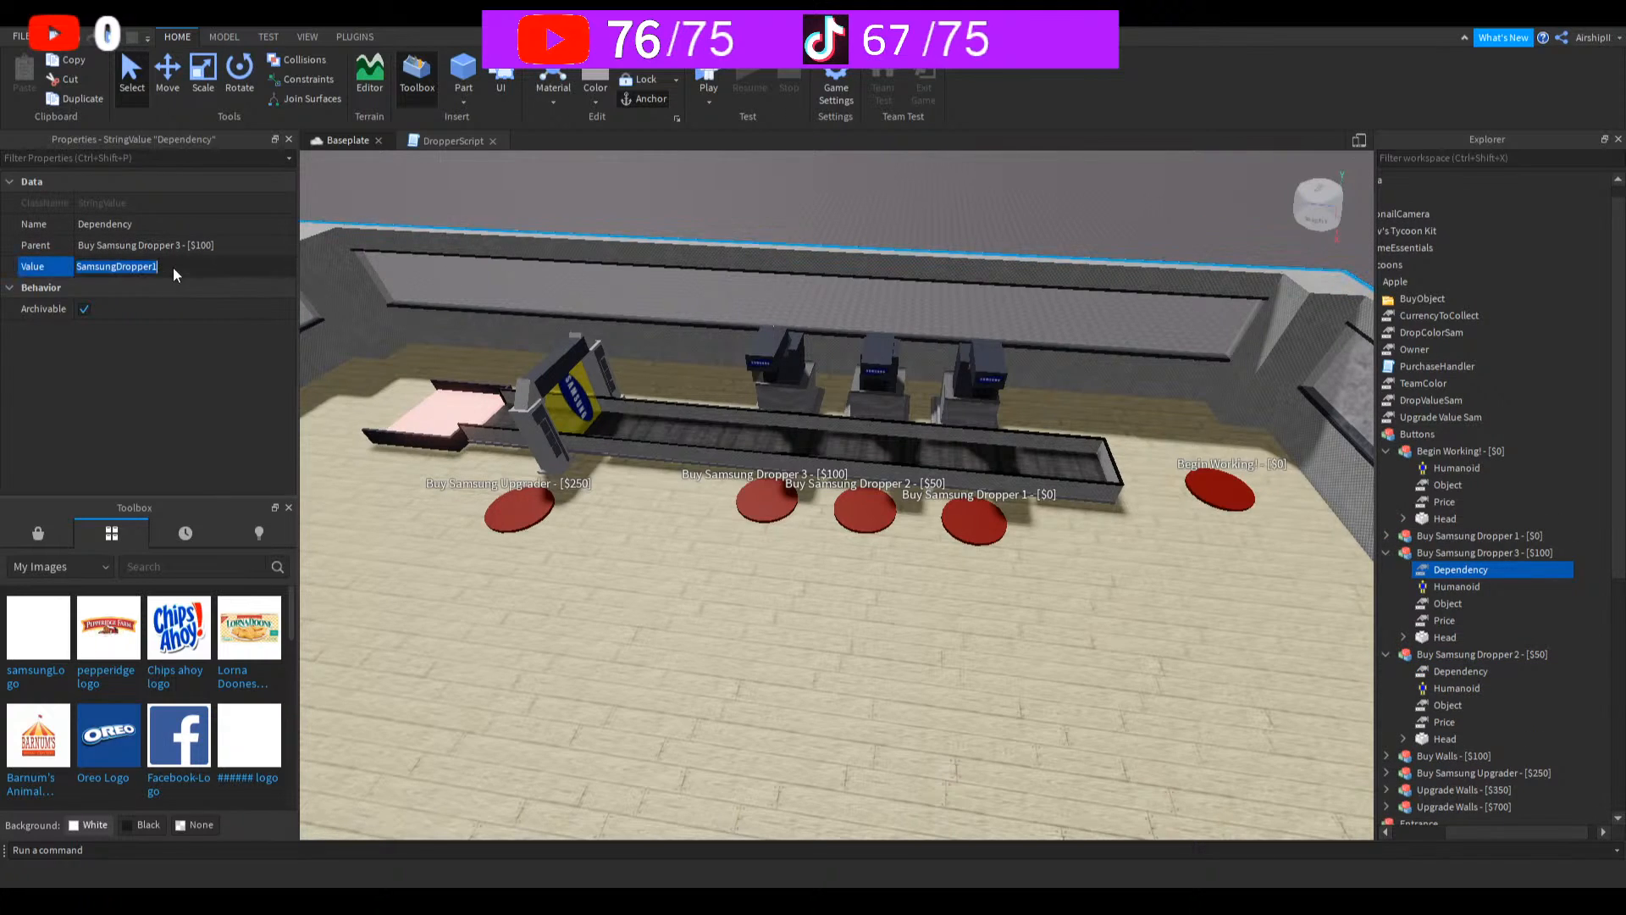
pyautogui.click(174, 267)
pyautogui.press('BackSpace')
pyautogui.write('2')
pyautogui.press('Return')
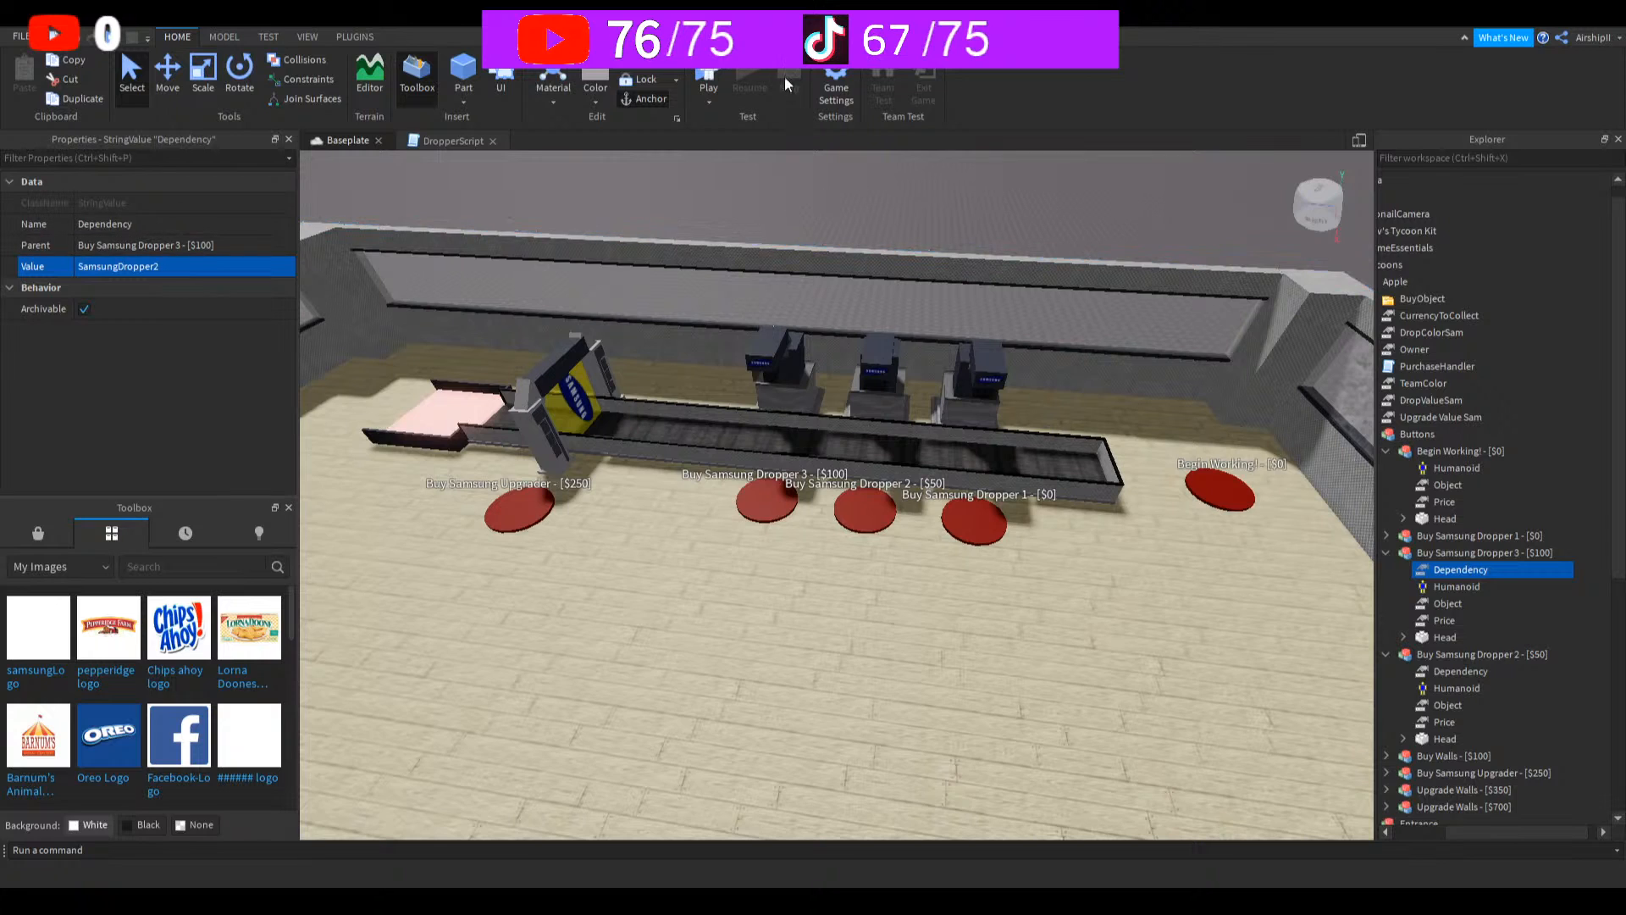
# Step: Playtest the game, claim the Apple tycoon and walk onto the Begin Working! button, and stop the test
pyautogui.click(703, 81)
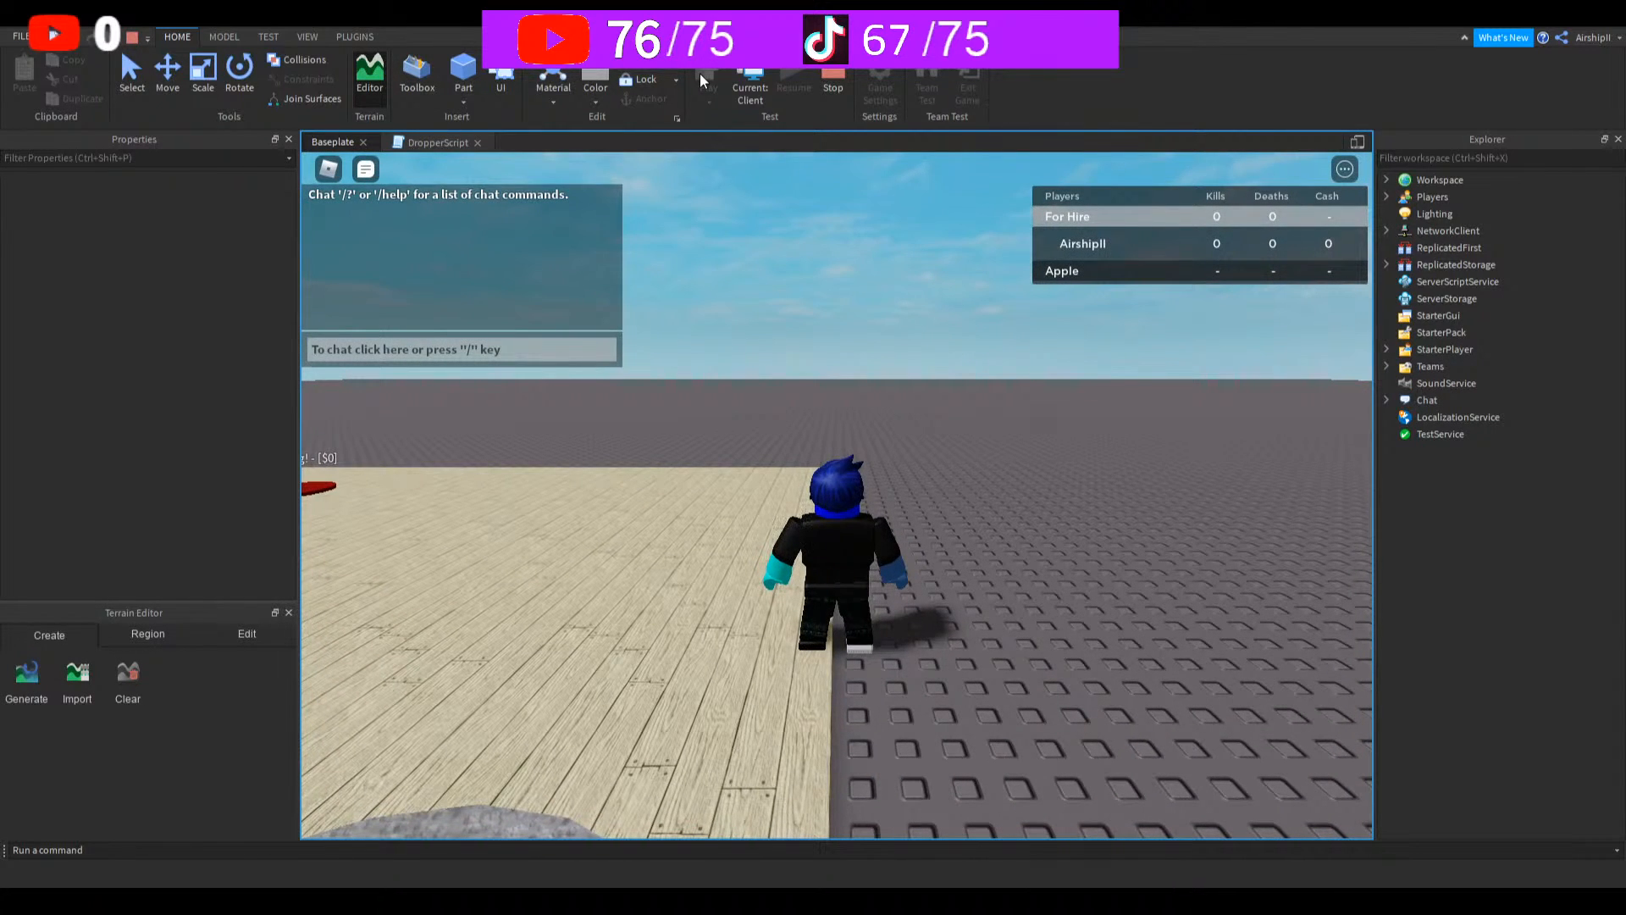
pyautogui.moveTo(950, 474); pyautogui.dragTo(948, 474, button='right')
pyautogui.press('w')
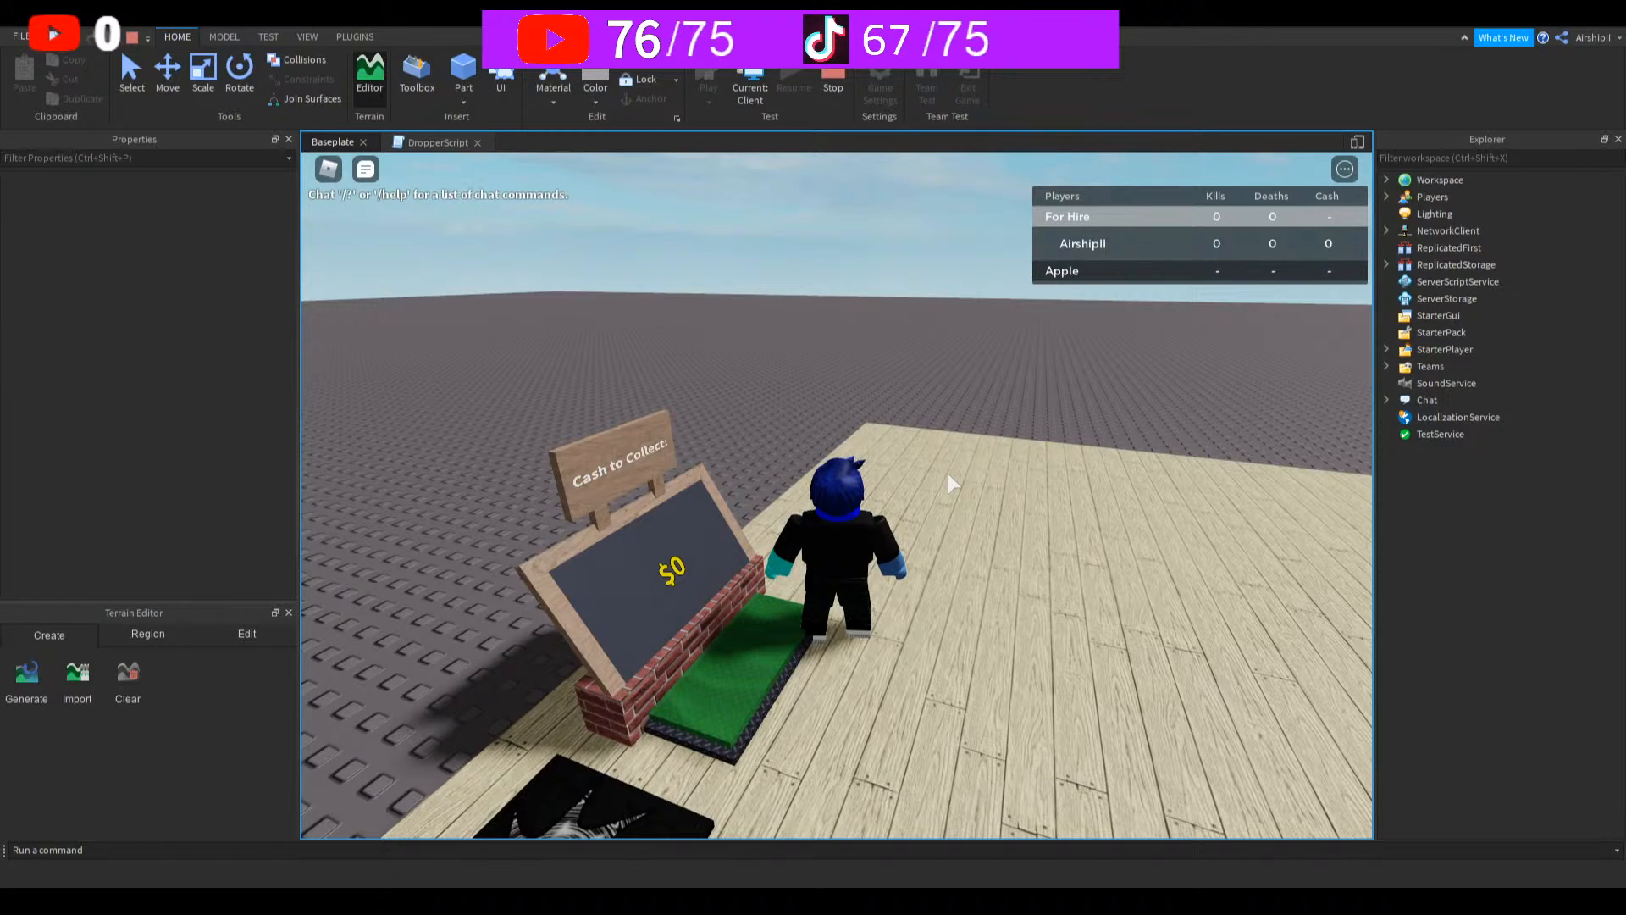
pyautogui.press('s')
pyautogui.moveTo(983, 471); pyautogui.dragTo(983, 472, button='right')
pyautogui.press('a')
pyautogui.press('d')
pyautogui.press('w')
pyautogui.press('w')
pyautogui.press('w')
pyautogui.press('w')
pyautogui.press('s')
pyautogui.press('w')
pyautogui.press('w')
pyautogui.press('s')
pyautogui.press('d')
pyautogui.press('w')
pyautogui.press('a')
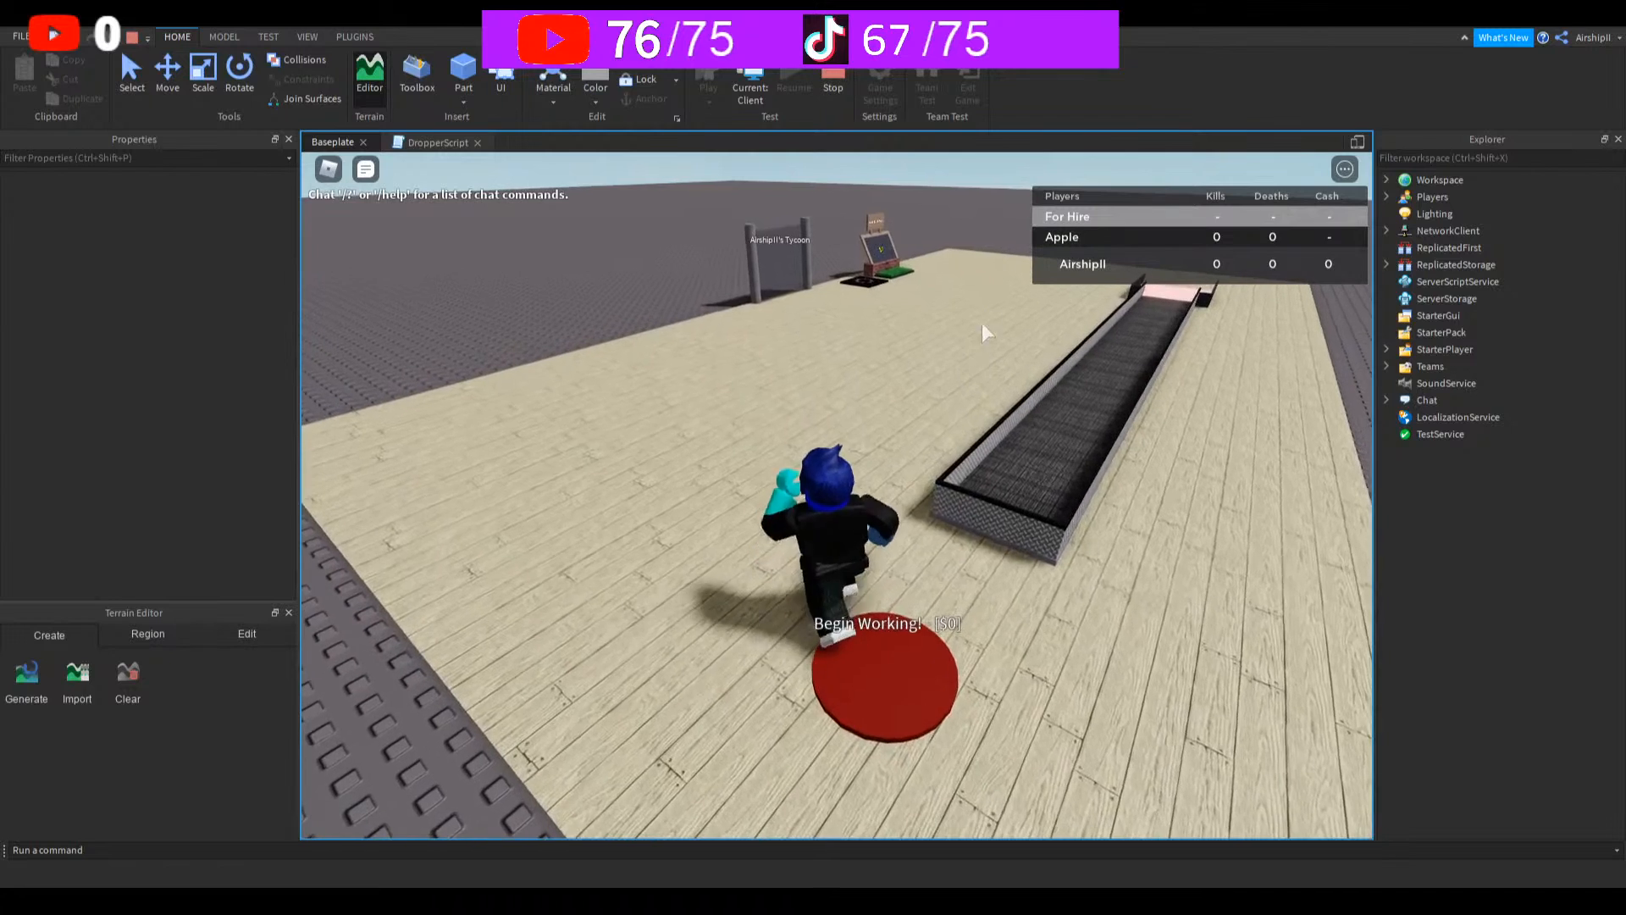
pyautogui.press('s')
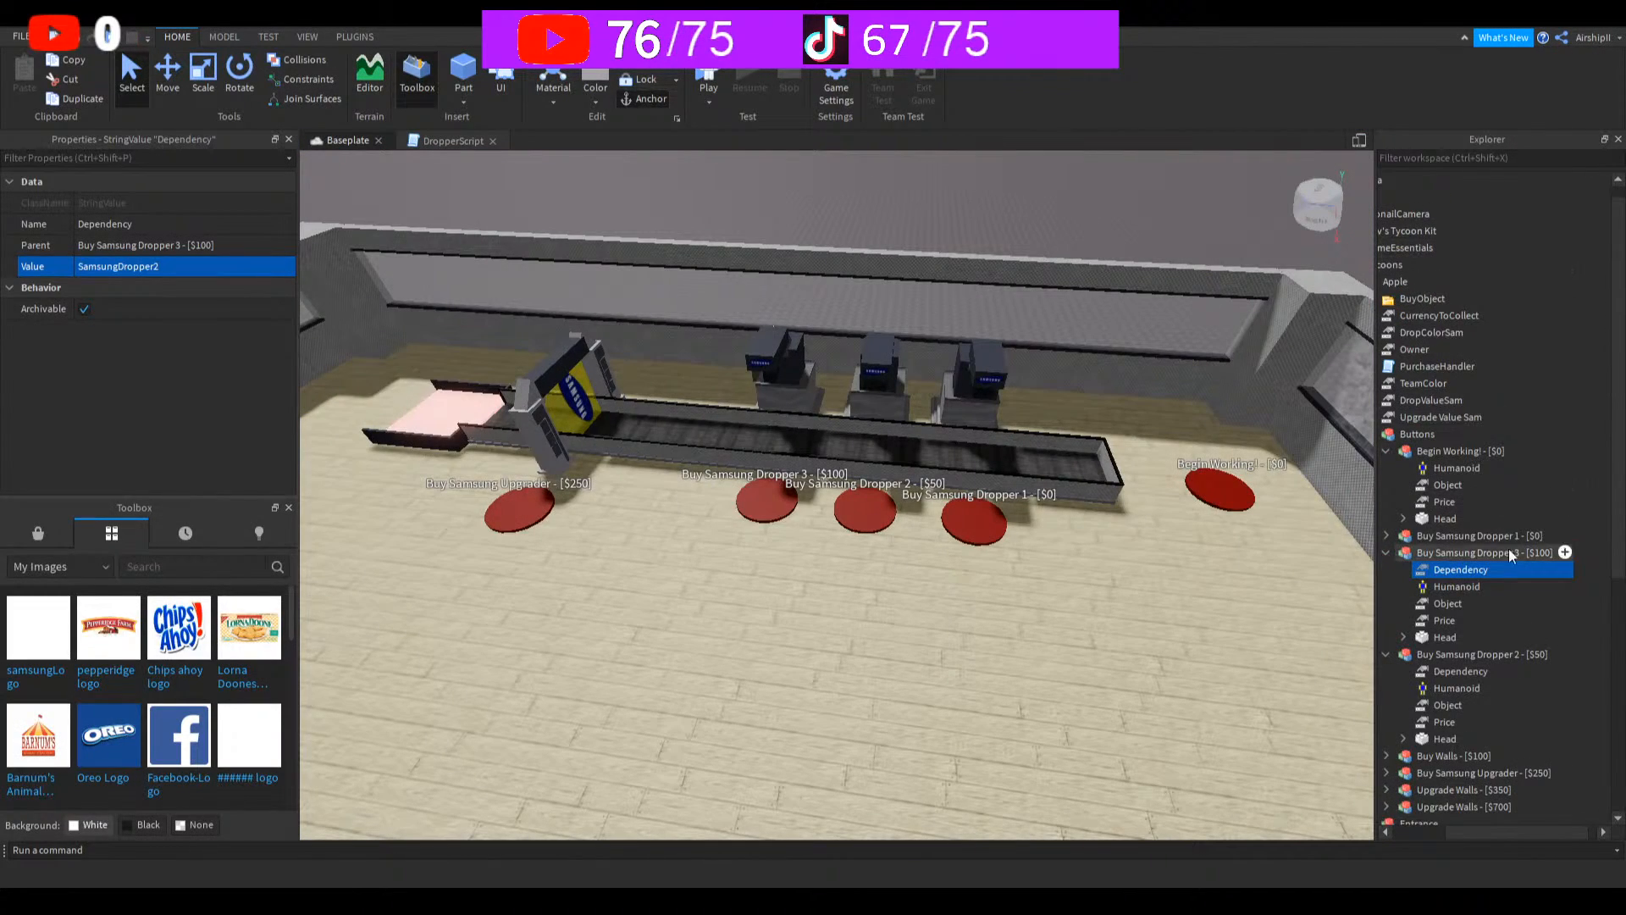
# Step: Set the Price value of the Buy Samsung Dropper 1 button to 0
pyautogui.click(1388, 553)
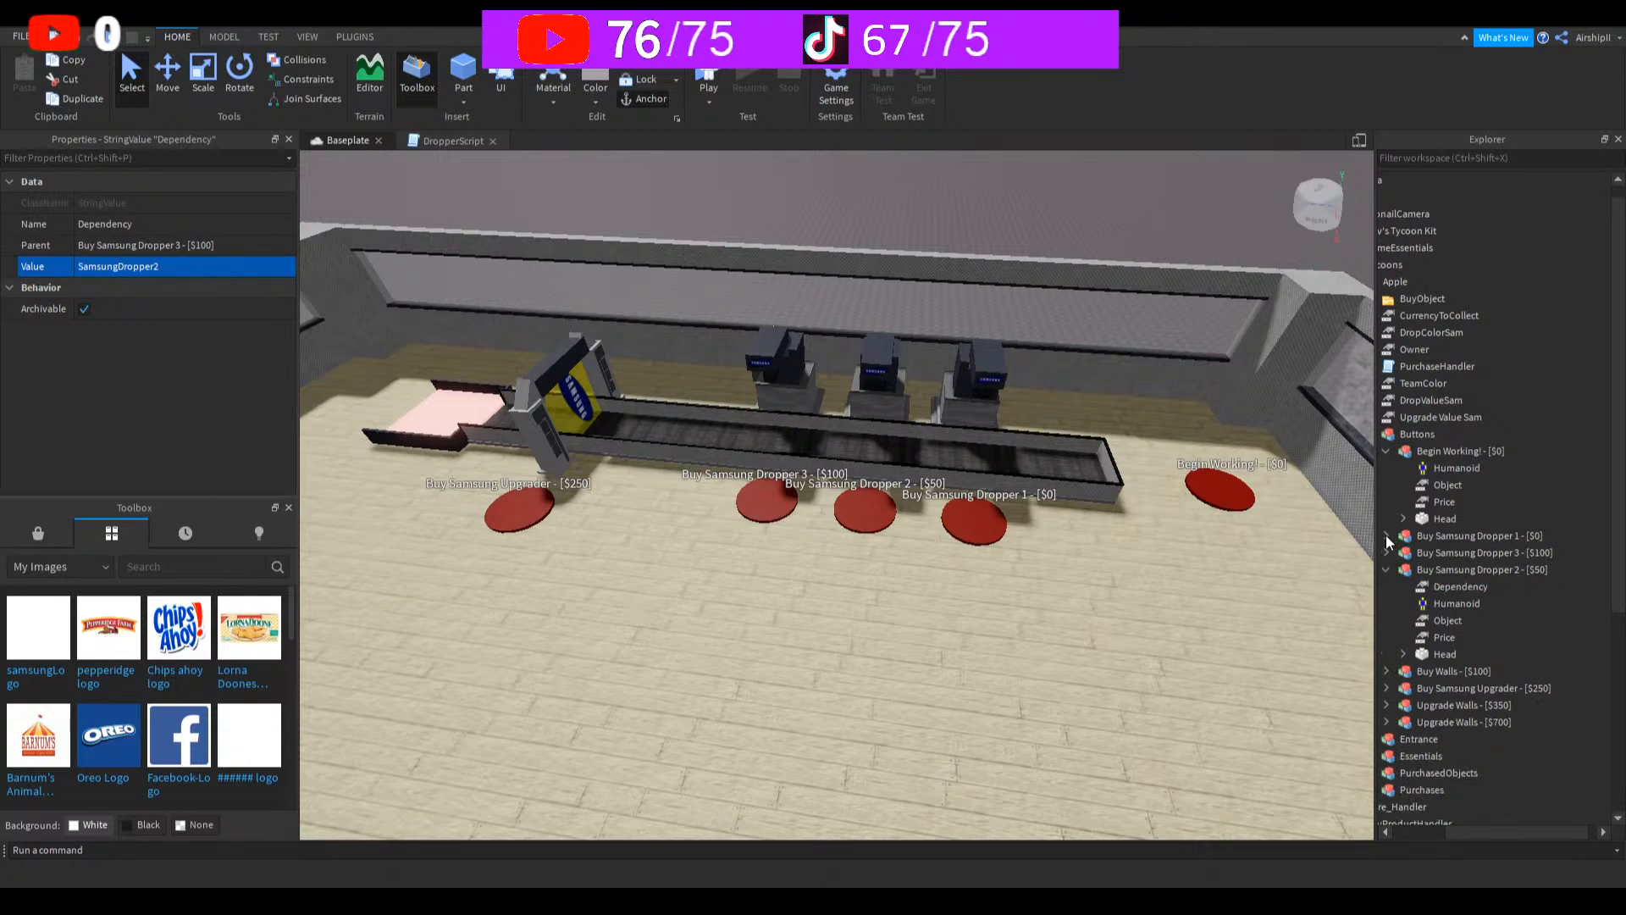
pyautogui.click(1387, 536)
pyautogui.click(1445, 603)
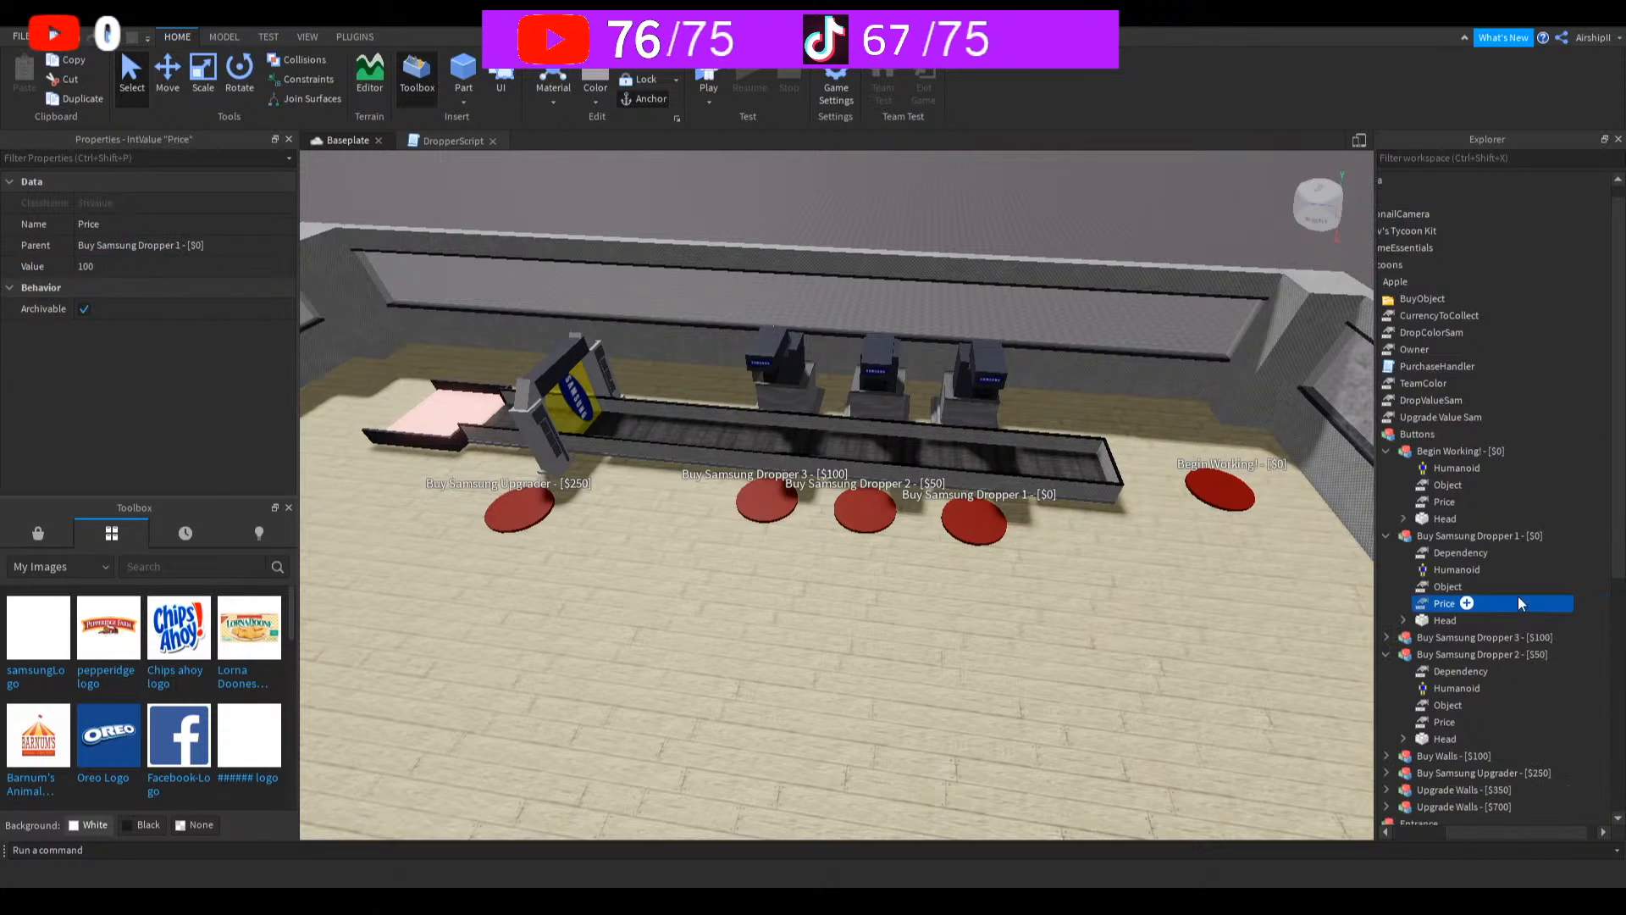
pyautogui.click(254, 266)
pyautogui.write('0')
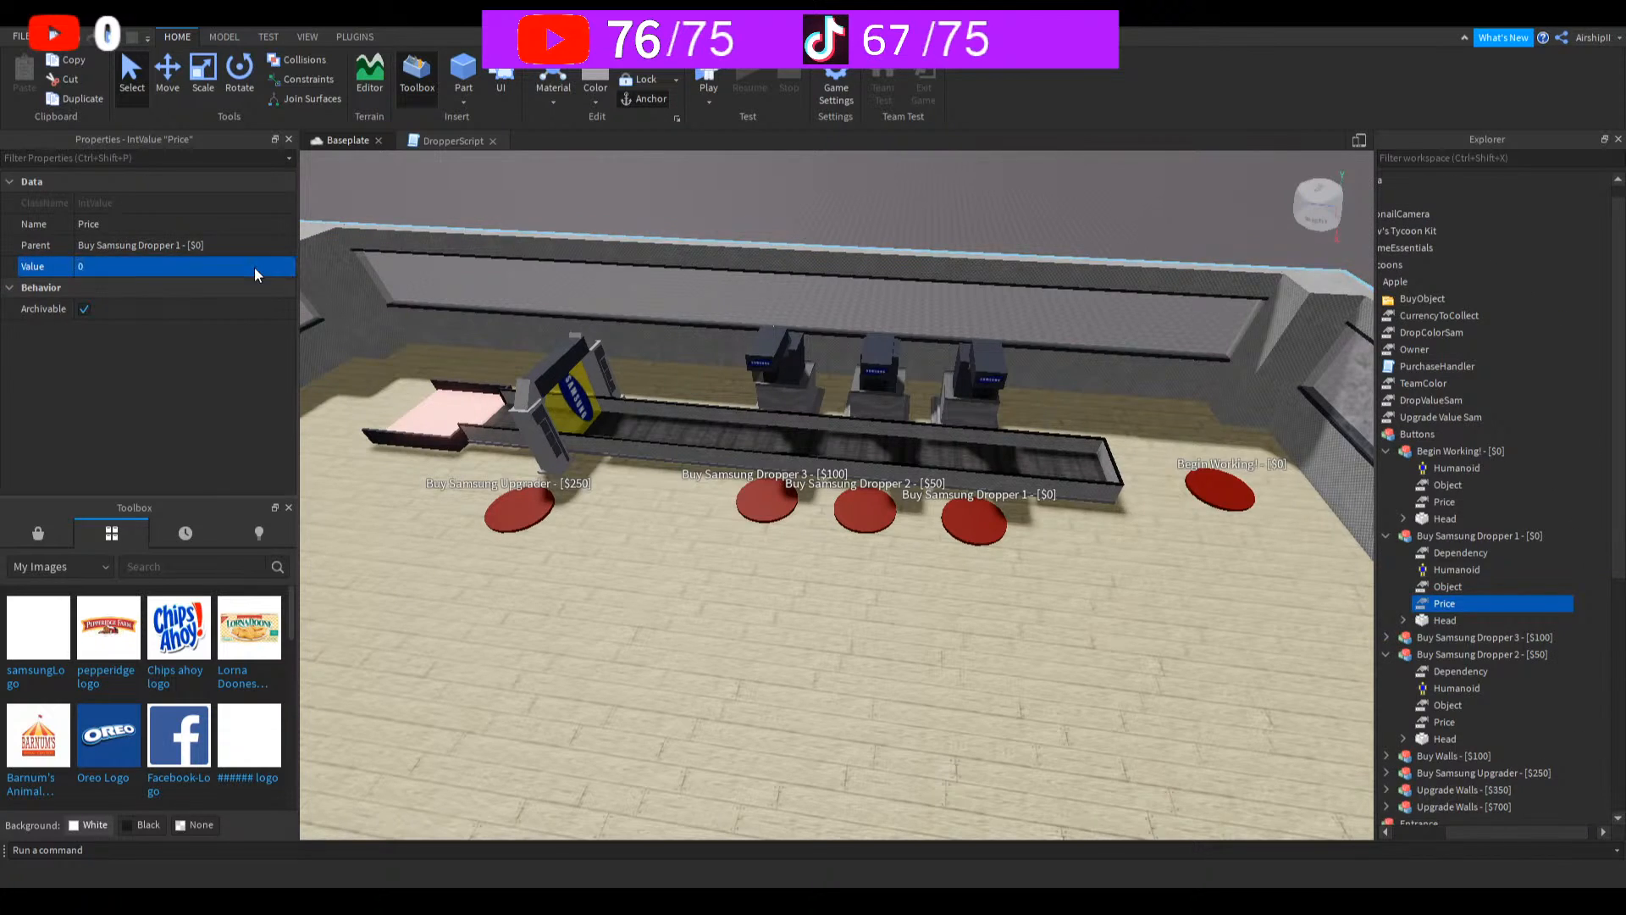
# Step: Set the Price value of the Buy Samsung Dropper 3 button to 100
pyautogui.scroll(-3, 938, 430)
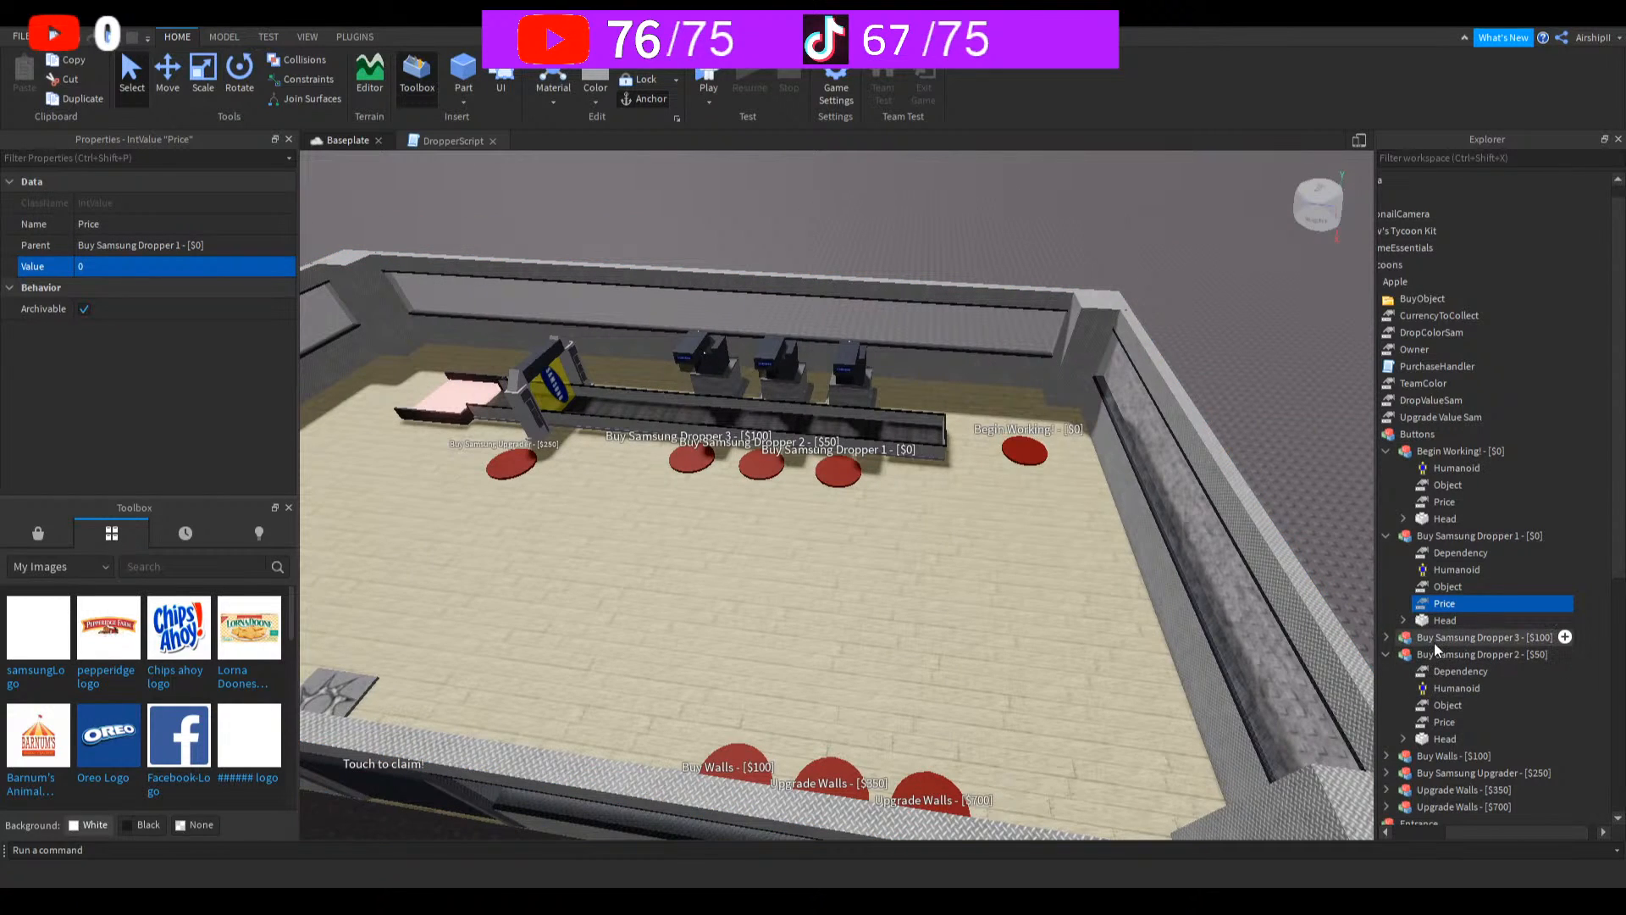
pyautogui.click(1386, 637)
pyautogui.click(1445, 705)
pyautogui.click(110, 268)
pyautogui.write('100')
pyautogui.press('Return')
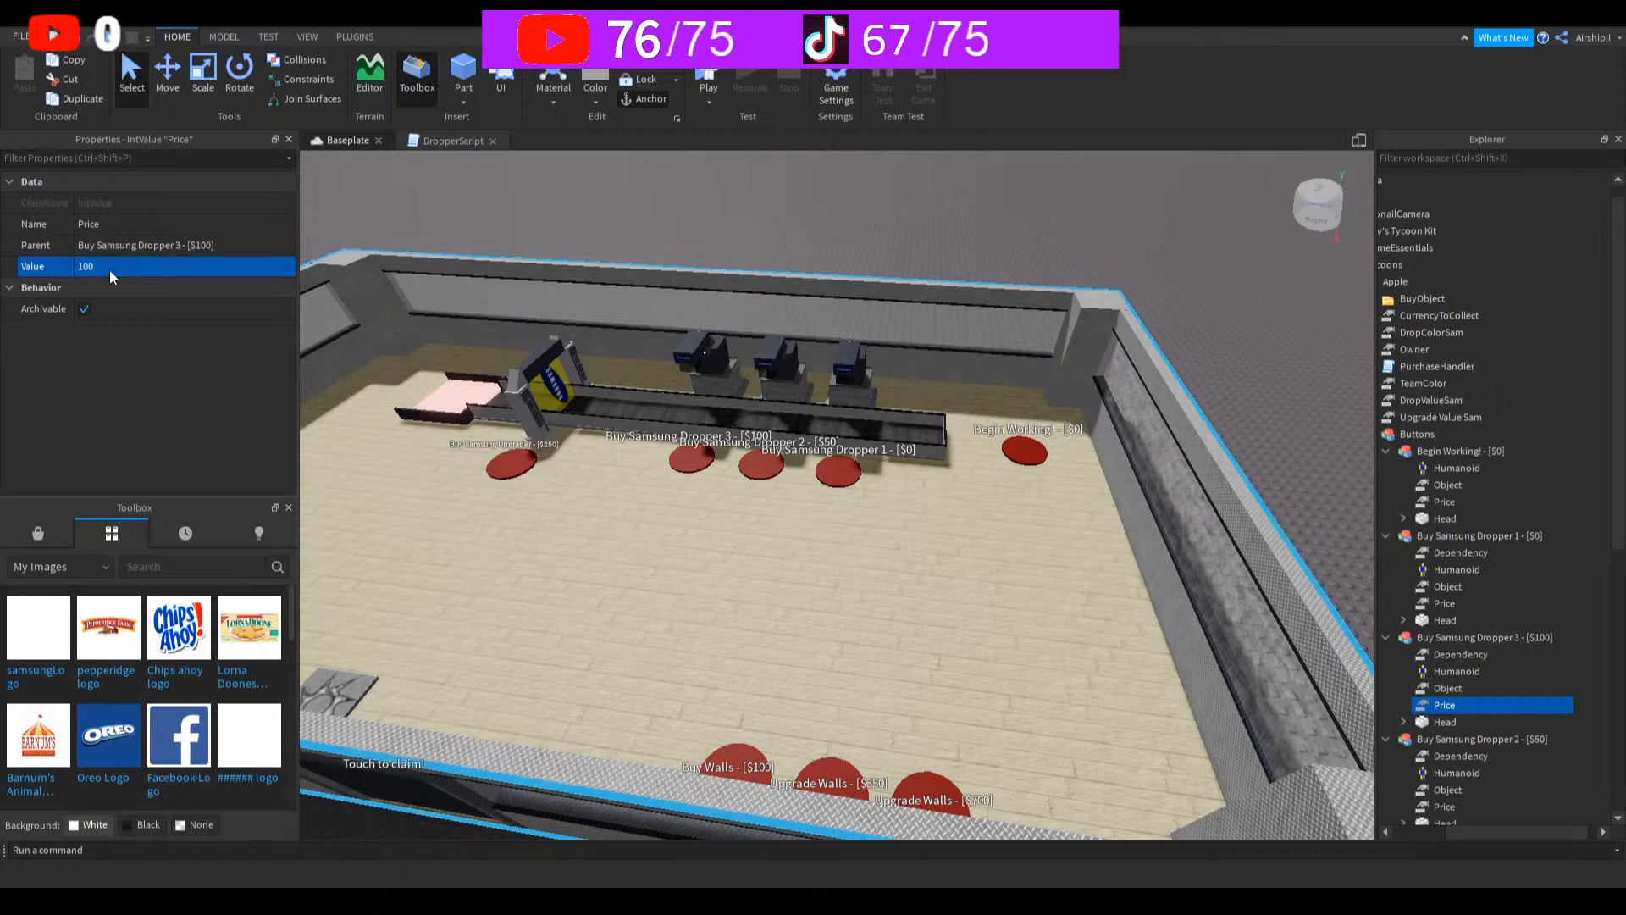
# Step: Playtest the game again, claim the tycoon and try the Begin Working! button at the conveyor's end, and stop the test
pyautogui.click(708, 78)
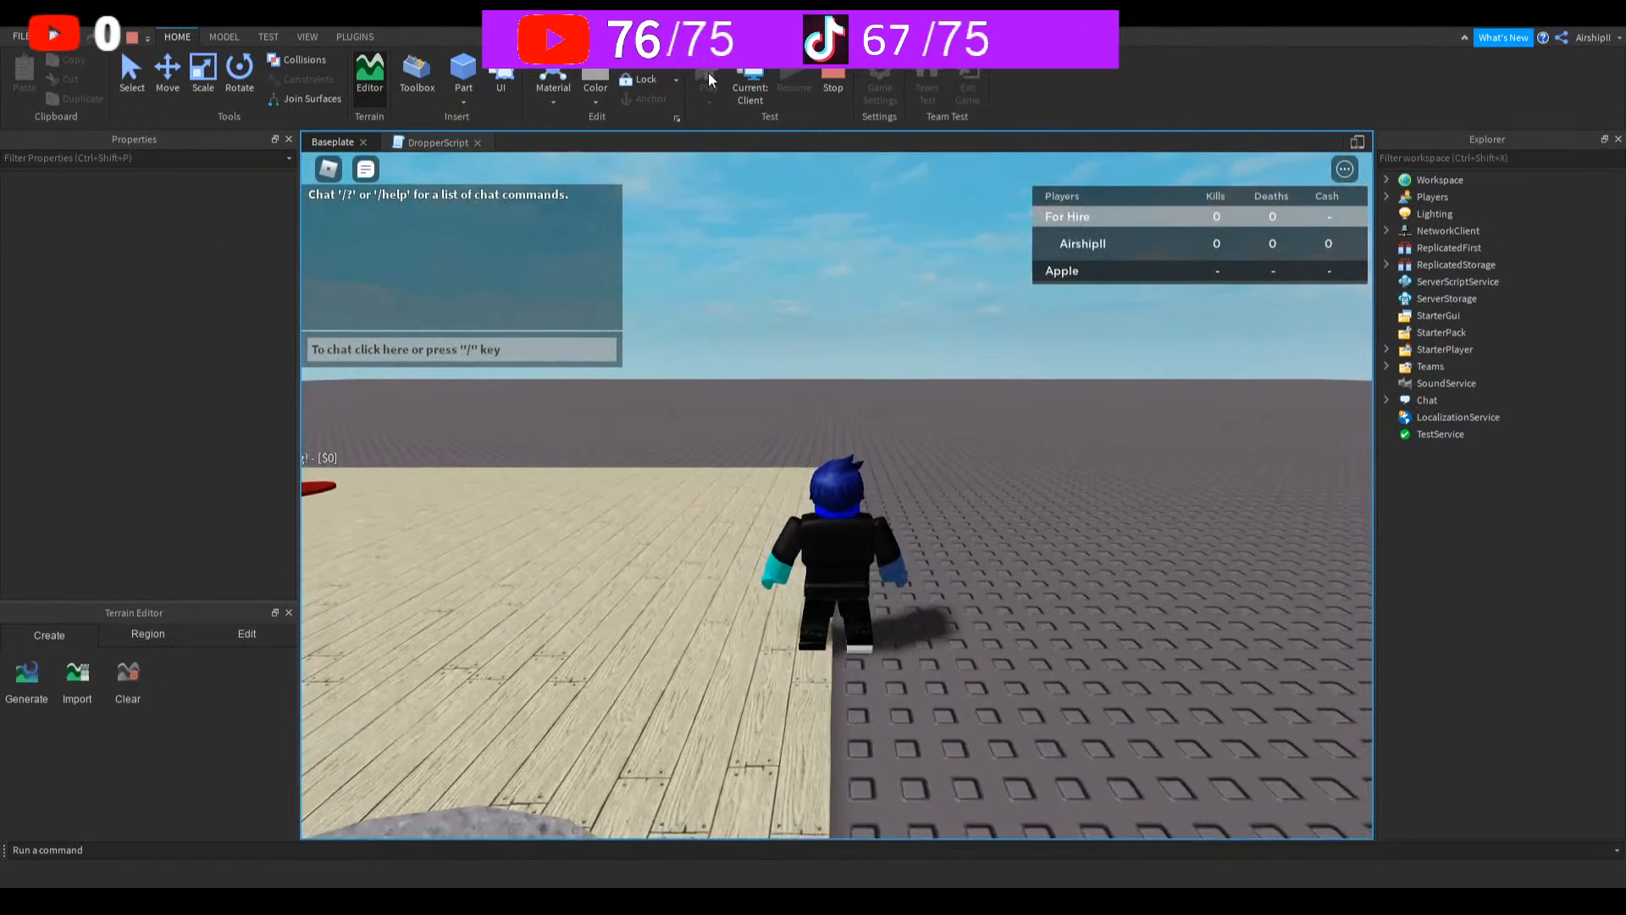
pyautogui.moveTo(934, 486); pyautogui.dragTo(930, 491, button='right')
pyautogui.press('w')
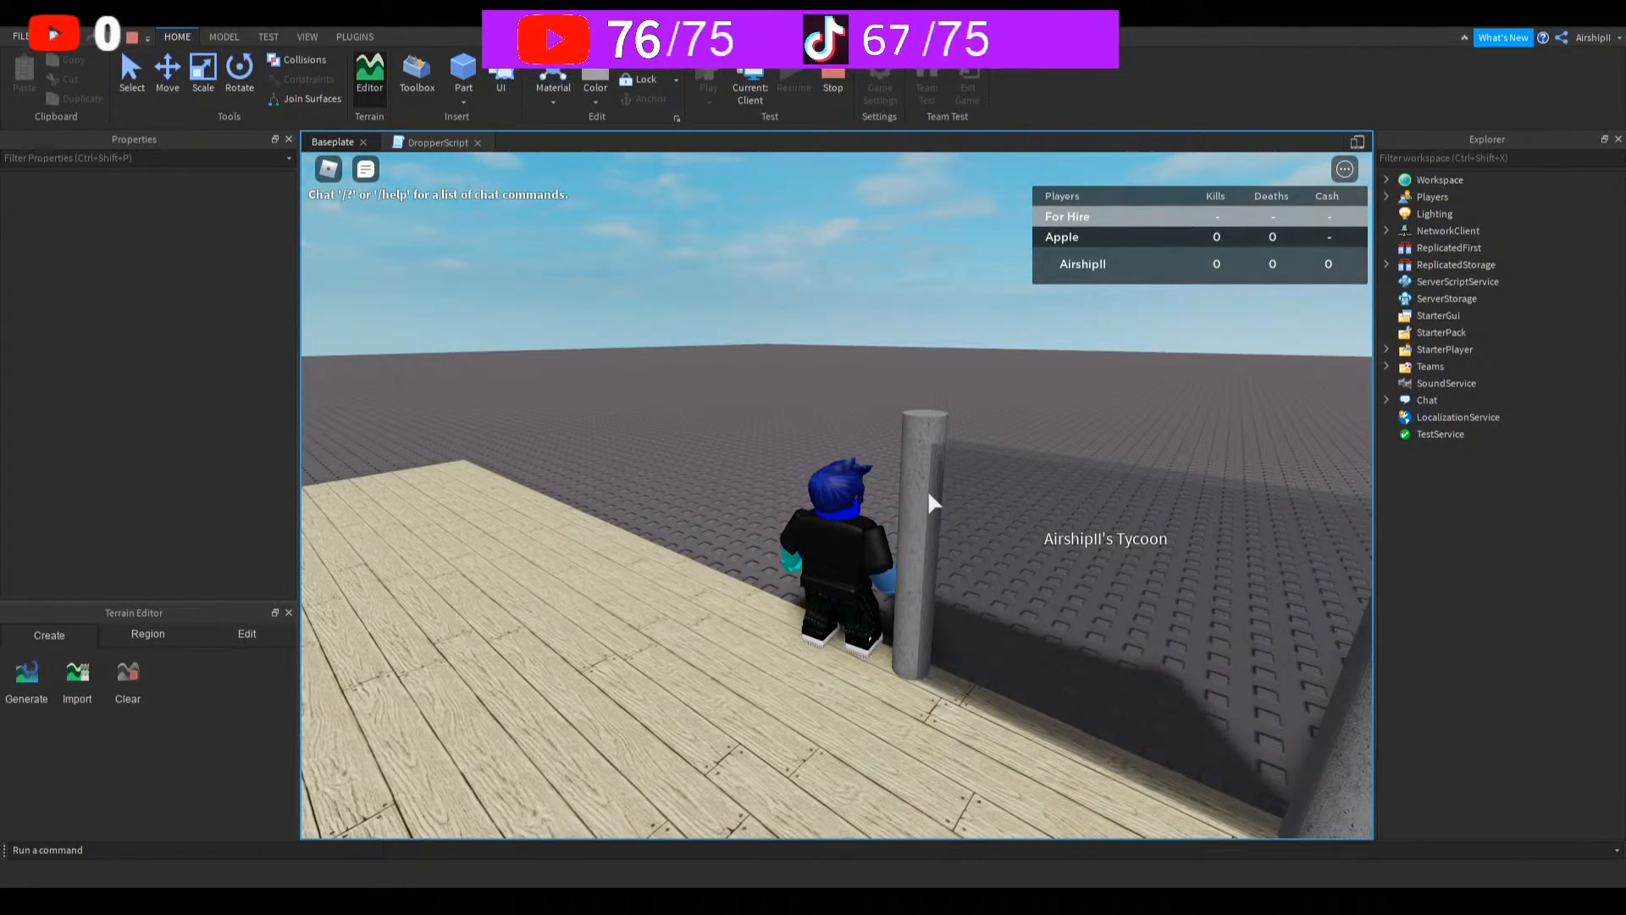
pyautogui.press('w')
pyautogui.moveTo(835, 647); pyautogui.dragTo(835, 557, button='right')
pyautogui.press('d')
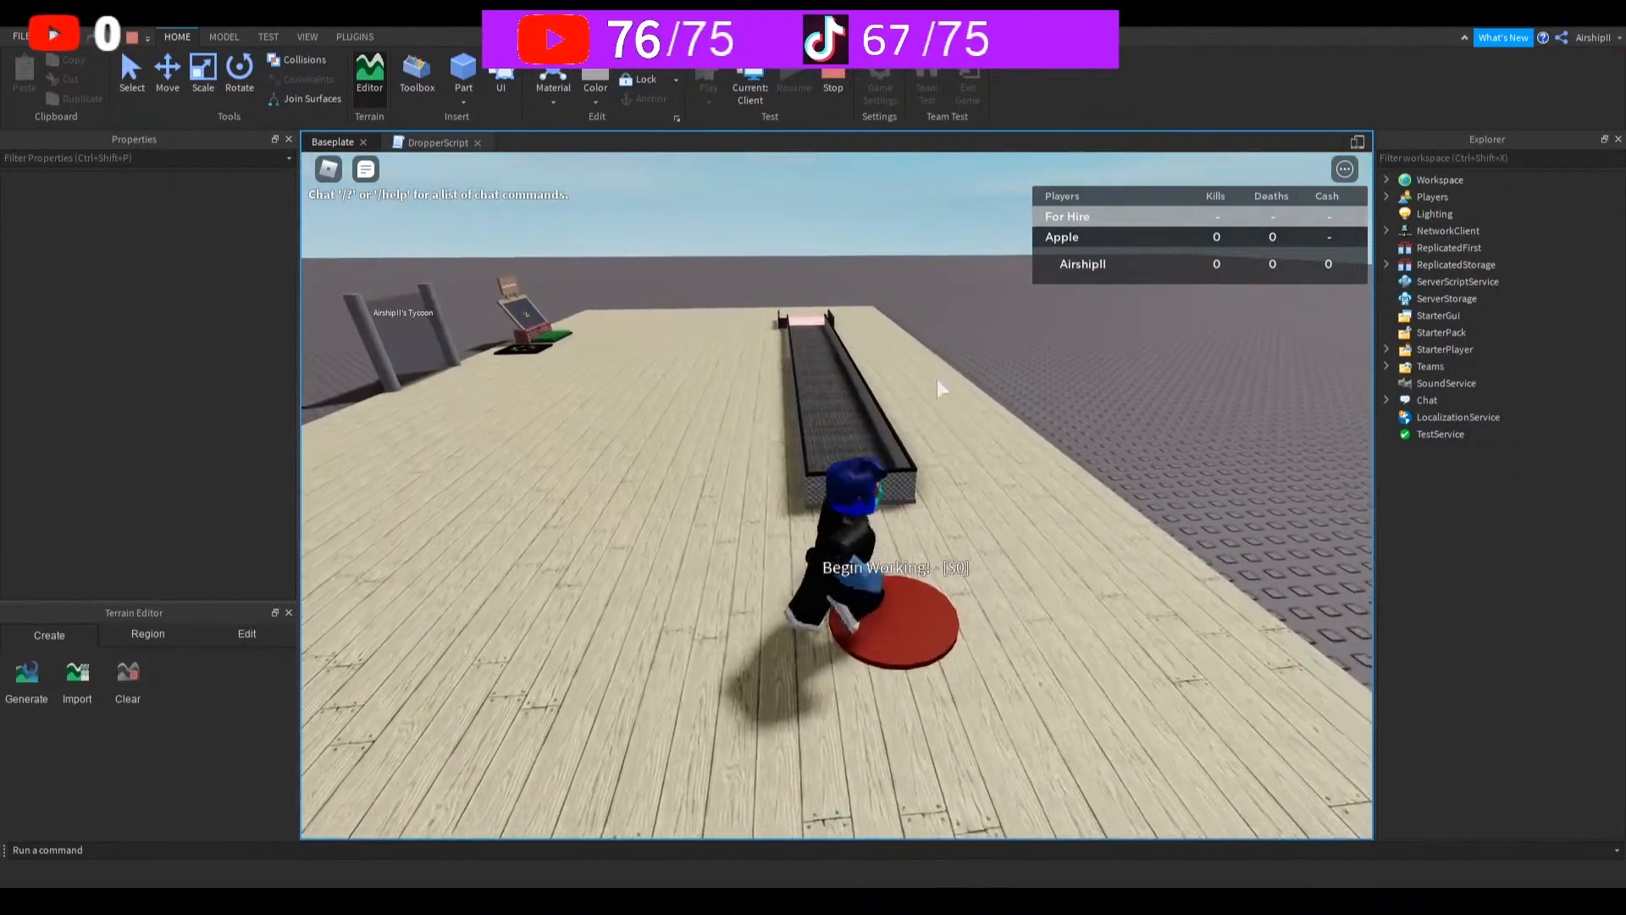
pyautogui.press('w')
pyautogui.click(823, 73)
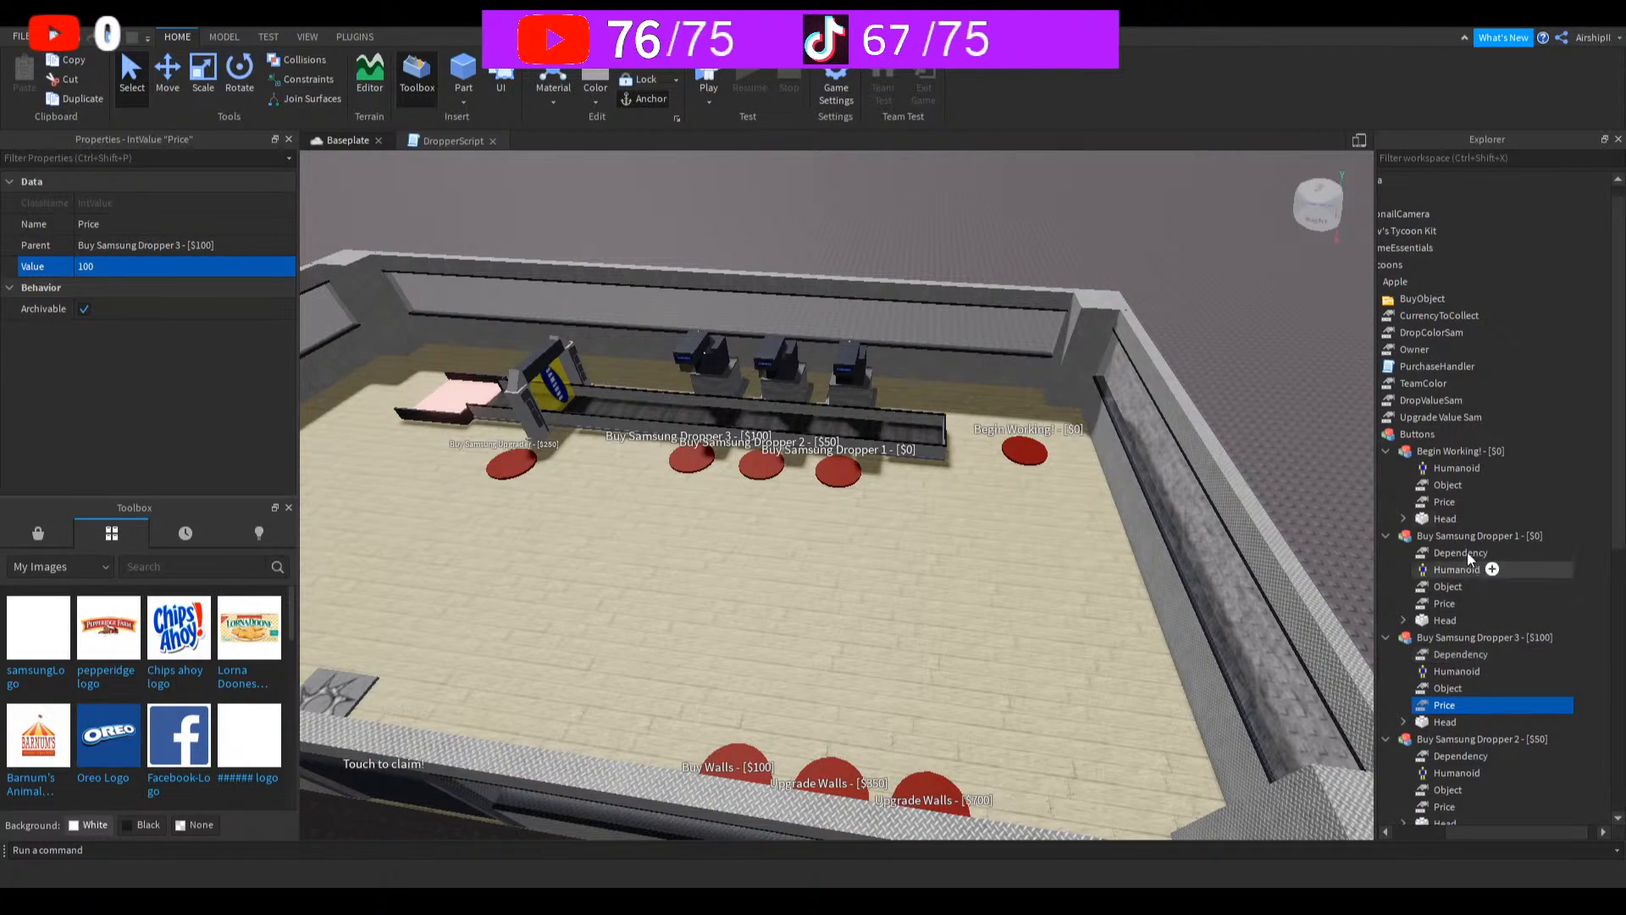
# Step: Set the Object value of the Begin Working! button to SamsungDropper1
pyautogui.click(1438, 487)
pyautogui.click(227, 270)
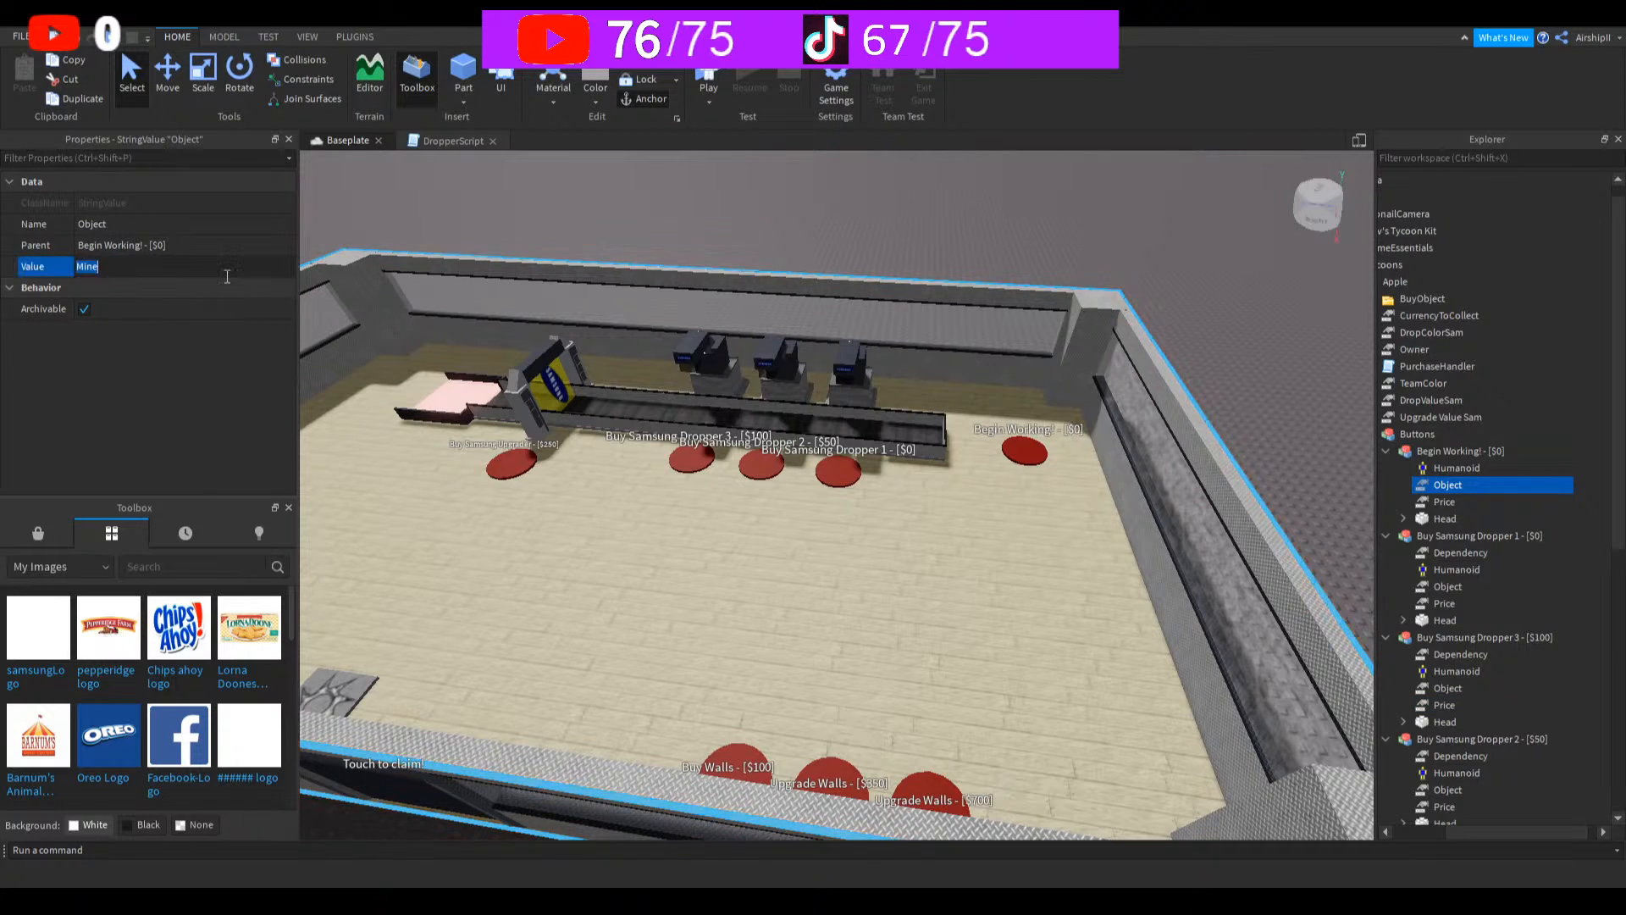
pyautogui.write('SamsungDropper2')
pyautogui.press('BackSpace')
pyautogui.write('1')
pyautogui.press('Return')
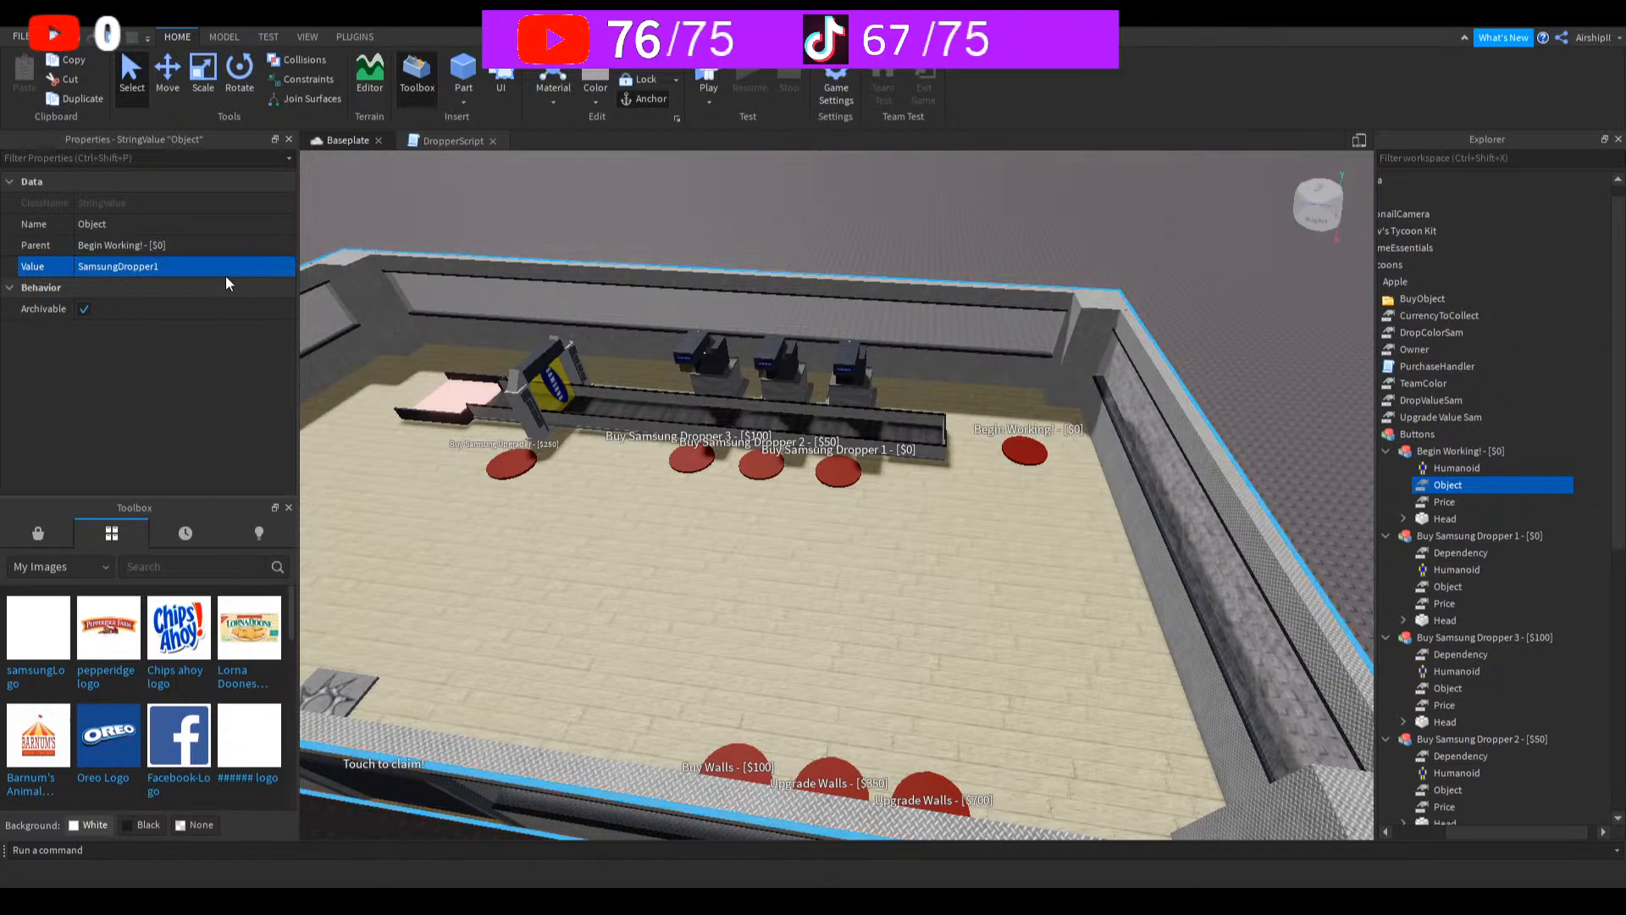
# Step: Playtest the game, walk to the Begin Working! button and check which purchase buttons appear beside the conveyor, and stop the test
pyautogui.click(710, 72)
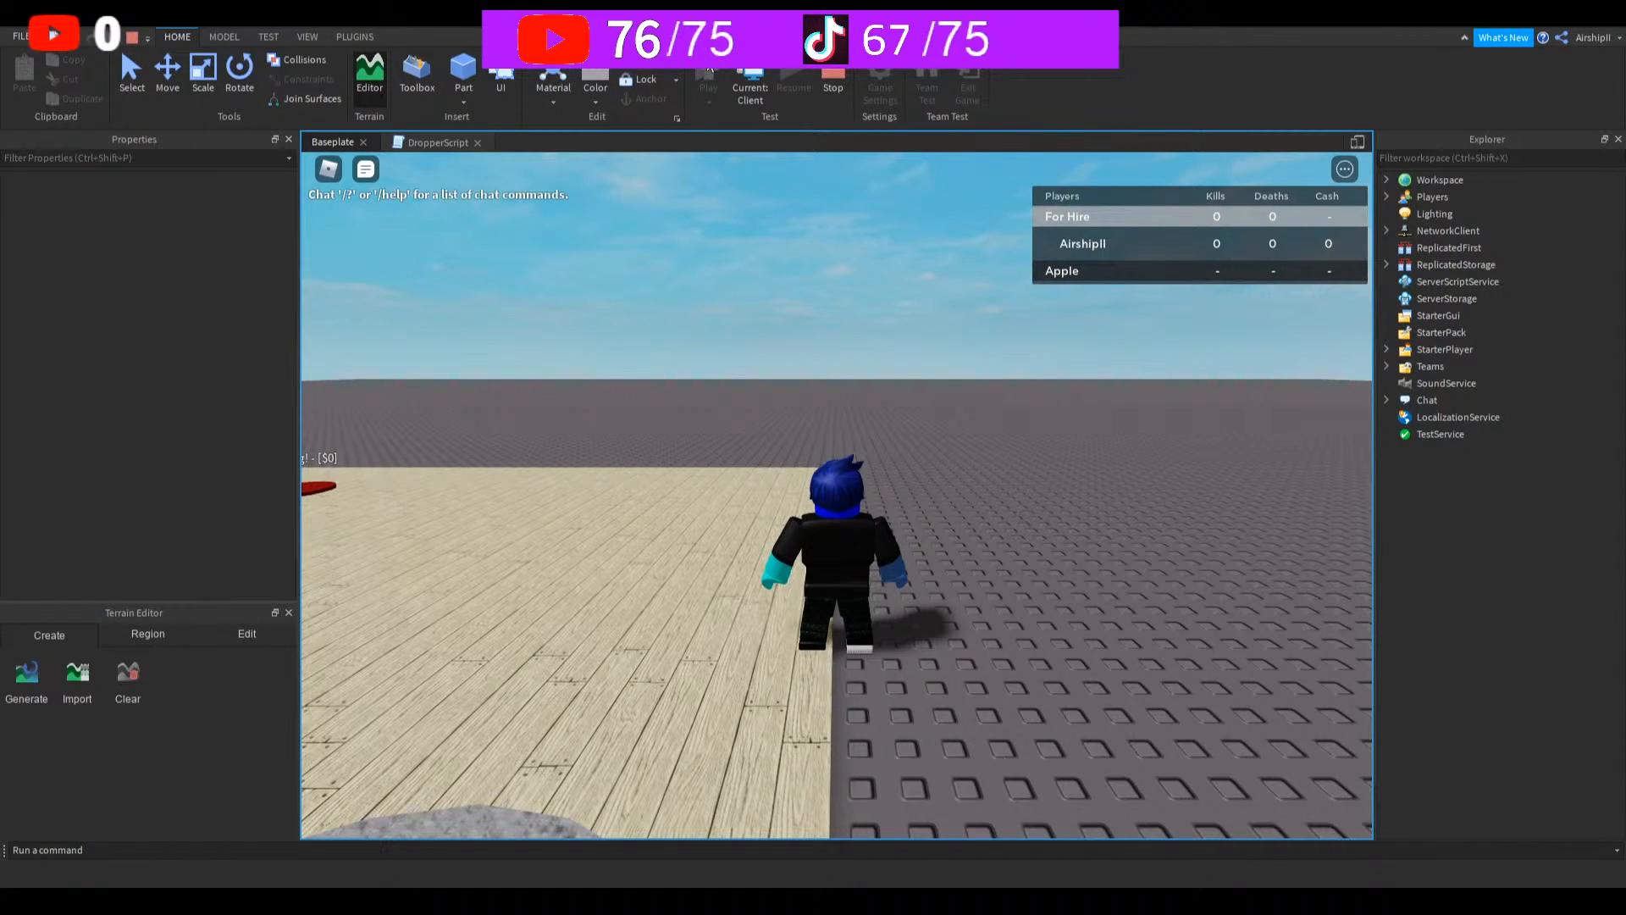
pyautogui.press('w')
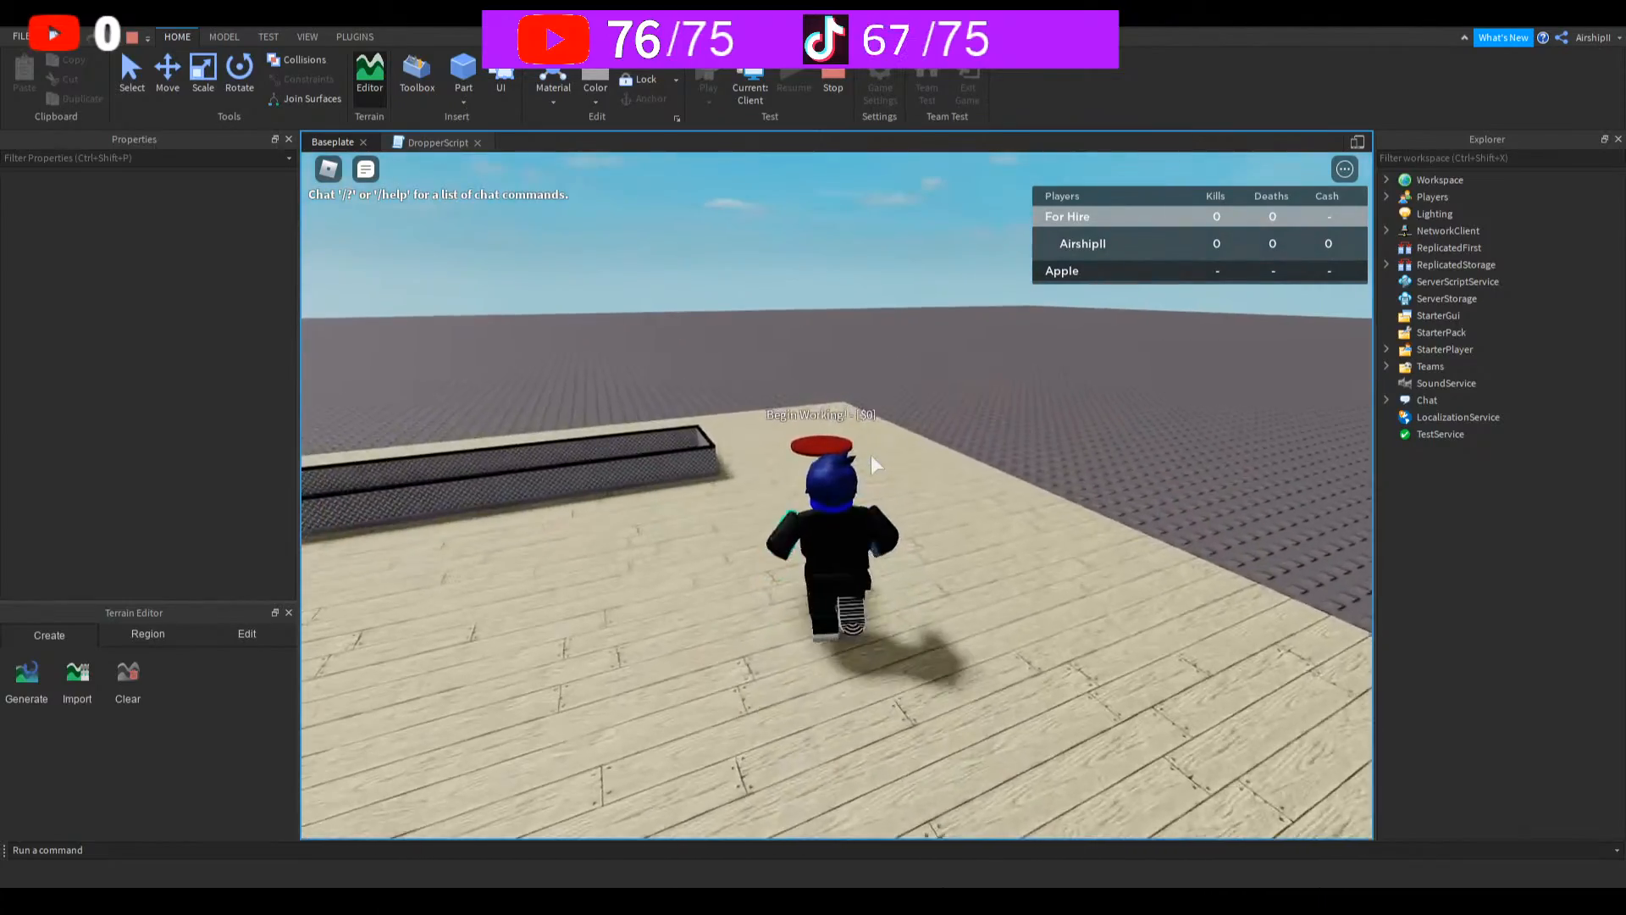
pyautogui.moveTo(871, 455); pyautogui.dragTo(871, 455, button='right')
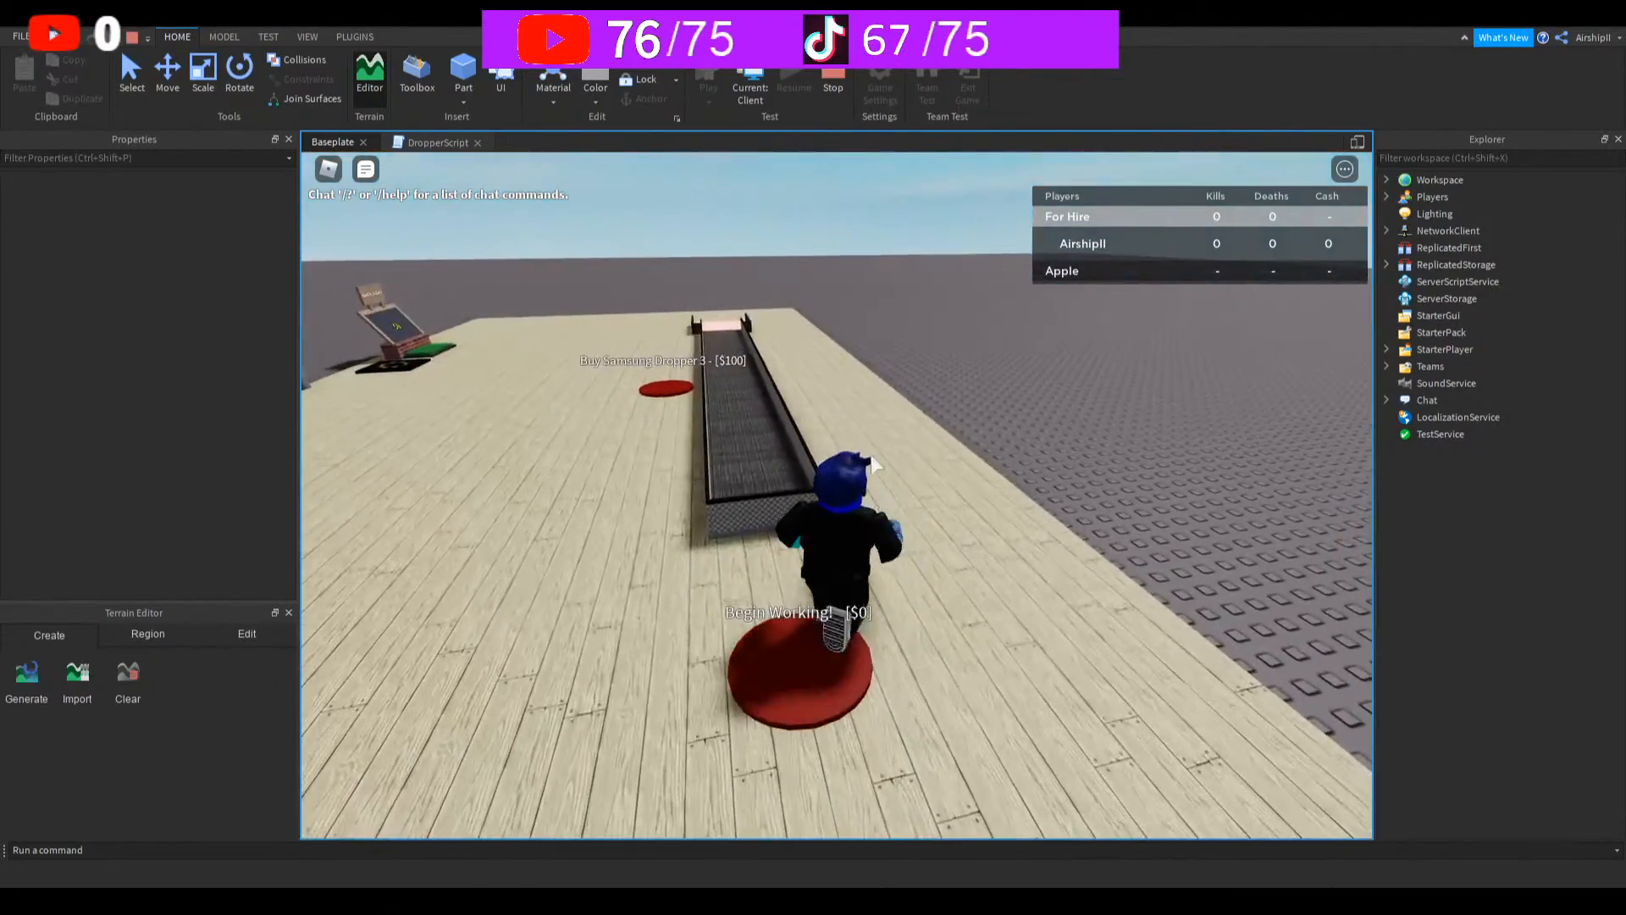
pyautogui.click(835, 104)
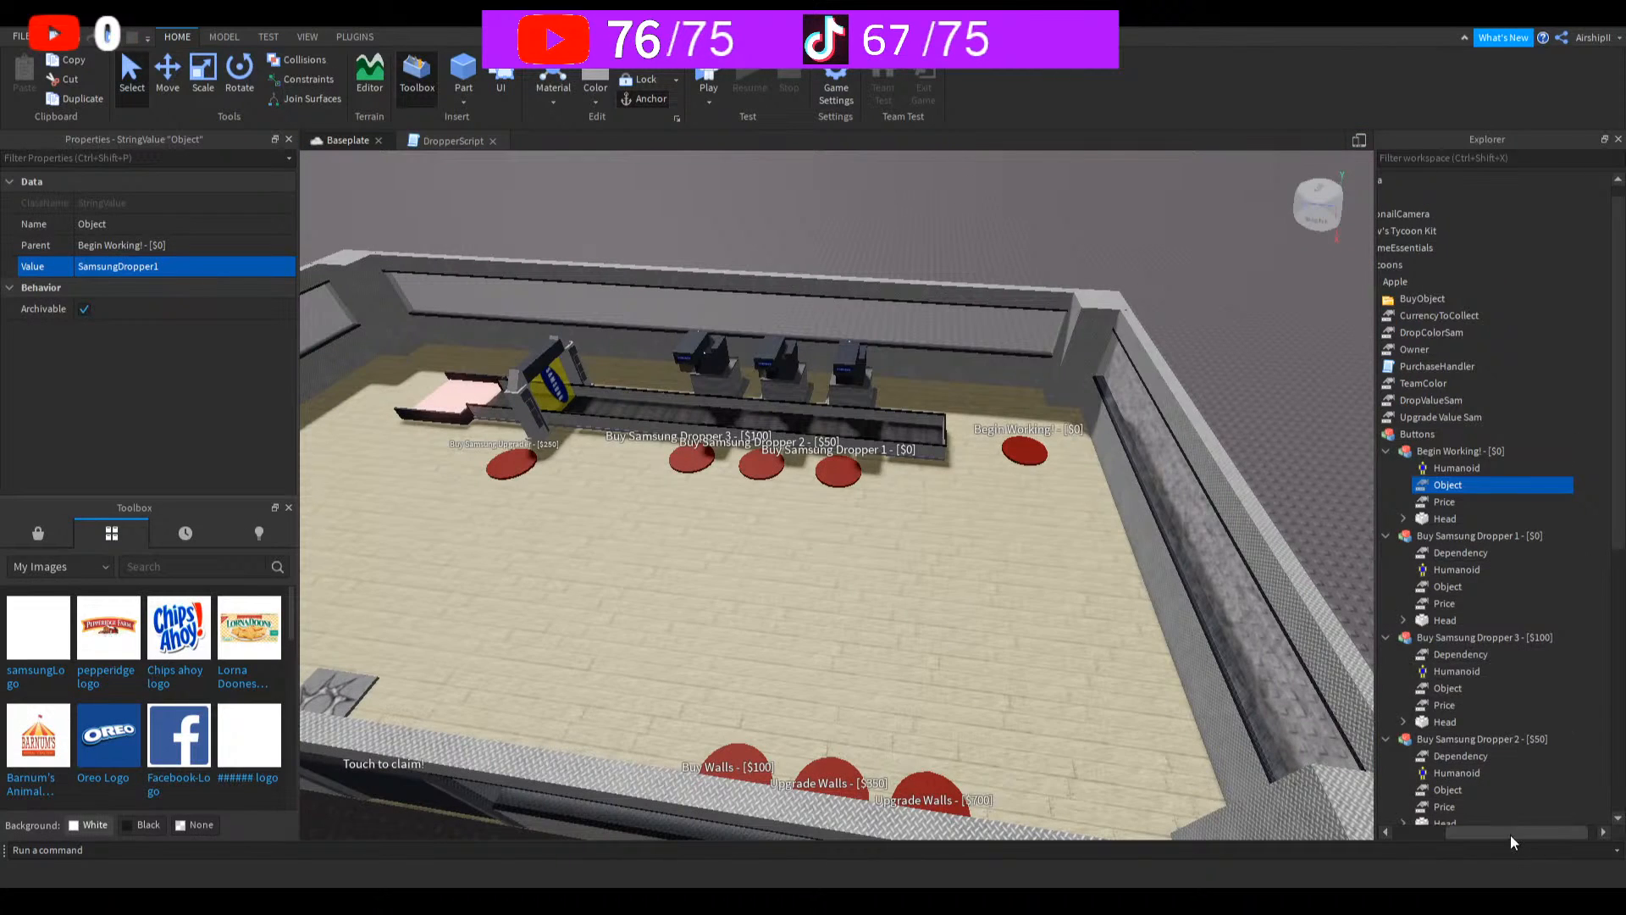
# Step: Set the Object value of the Buy Samsung Dropper 3 button to SamsungDropper3 and review its Dependency and Price values
pyautogui.moveTo(1452, 829); pyautogui.dragTo(1512, 826)
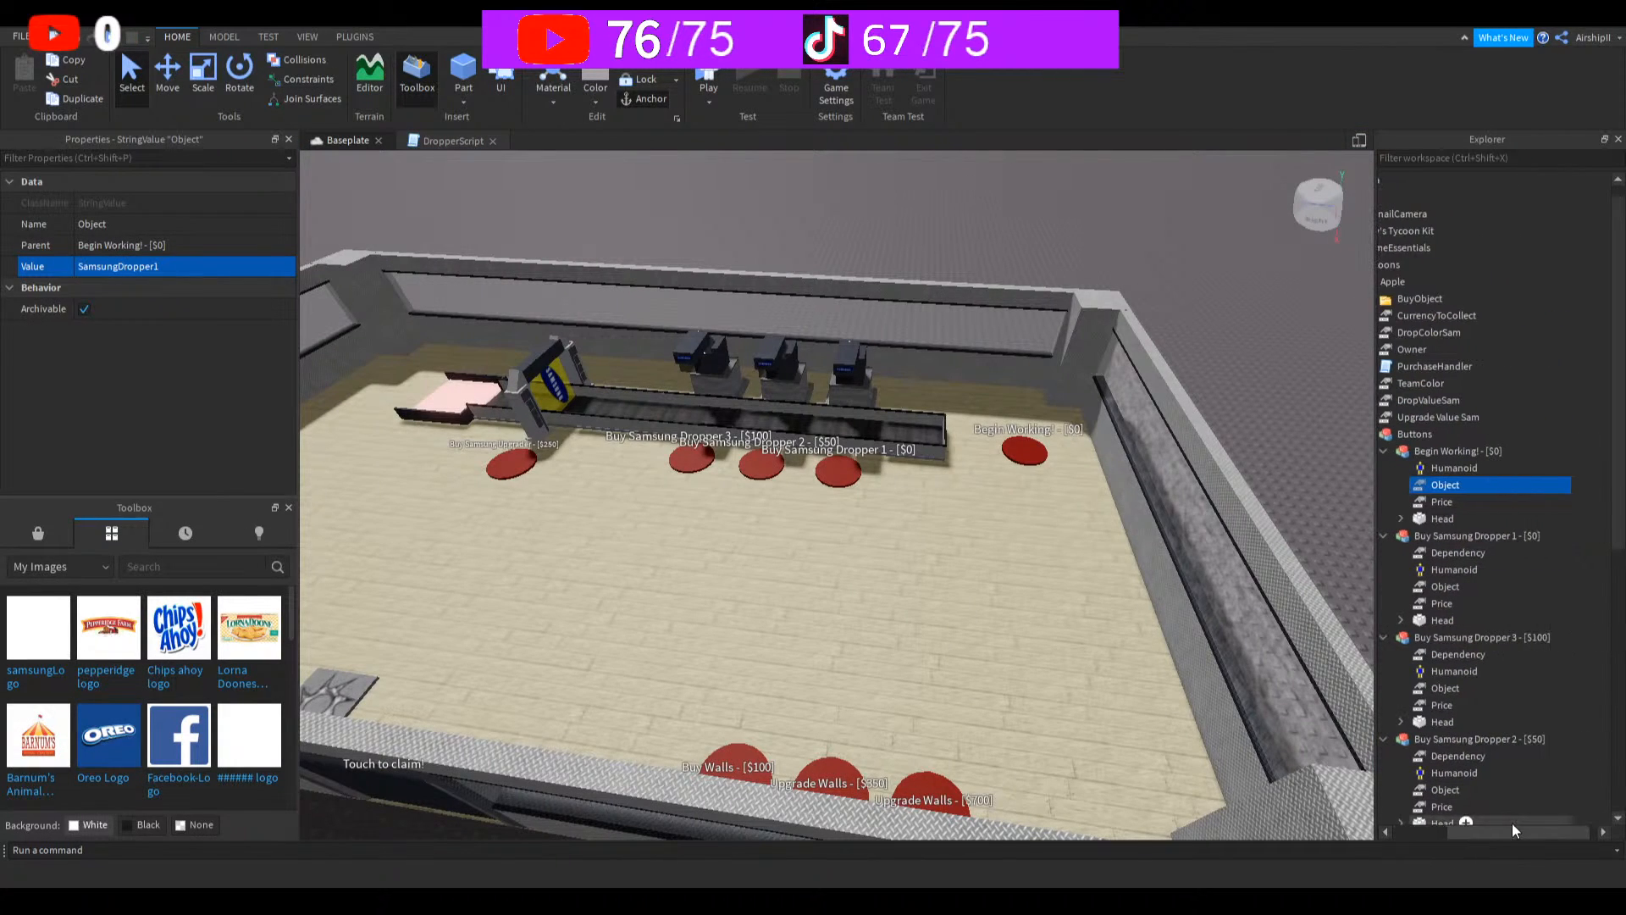
pyautogui.click(1441, 502)
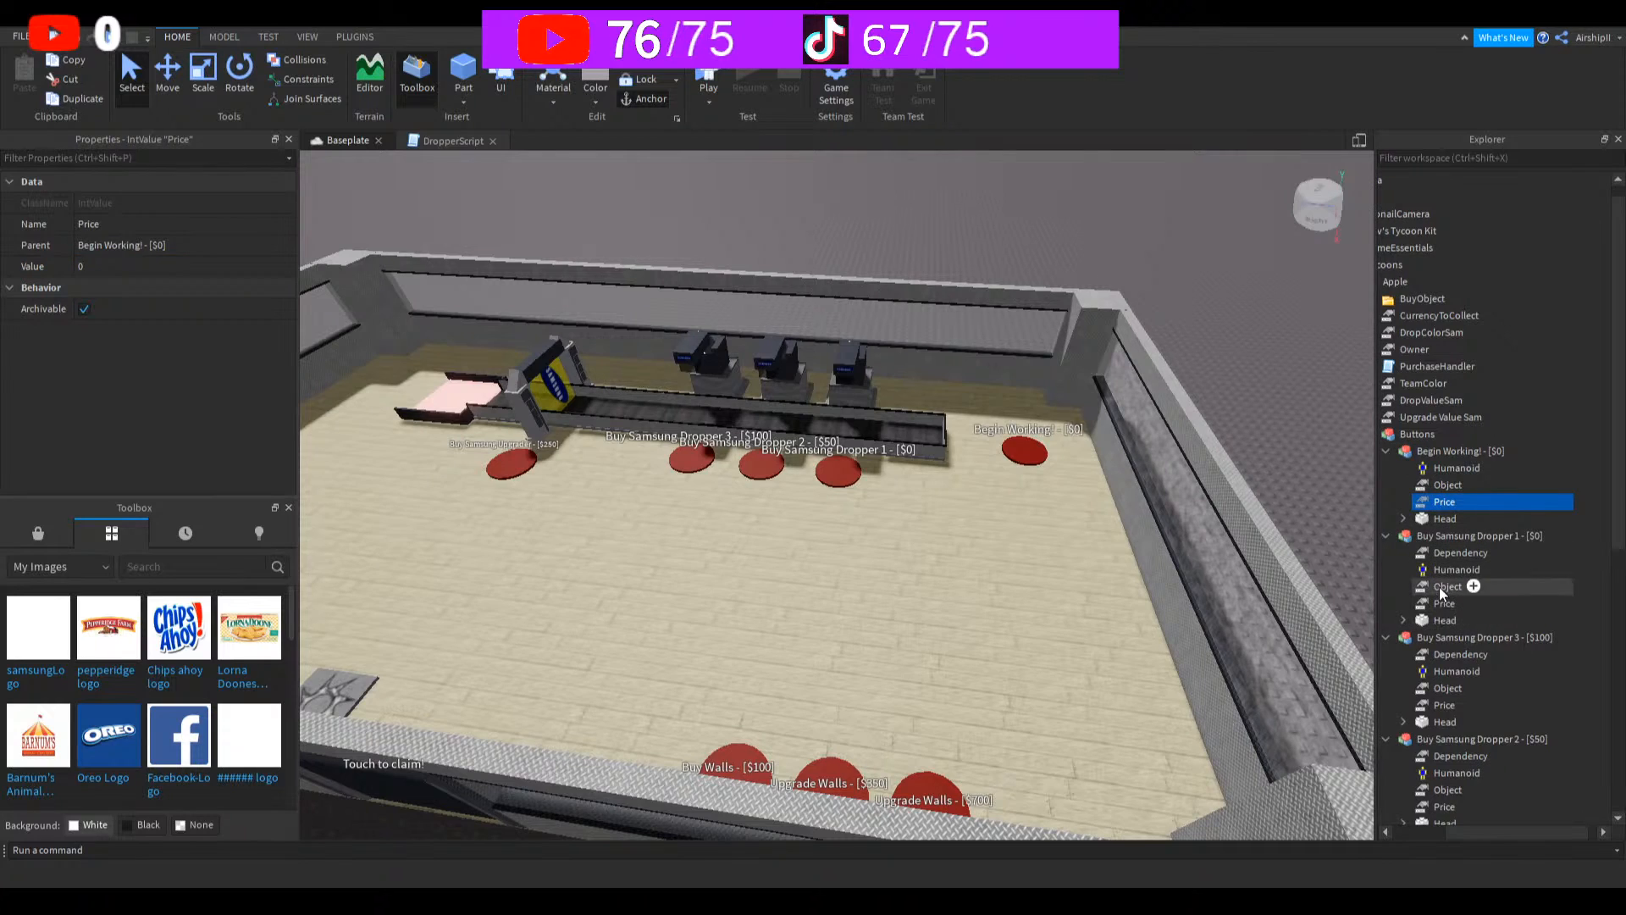
pyautogui.click(1450, 655)
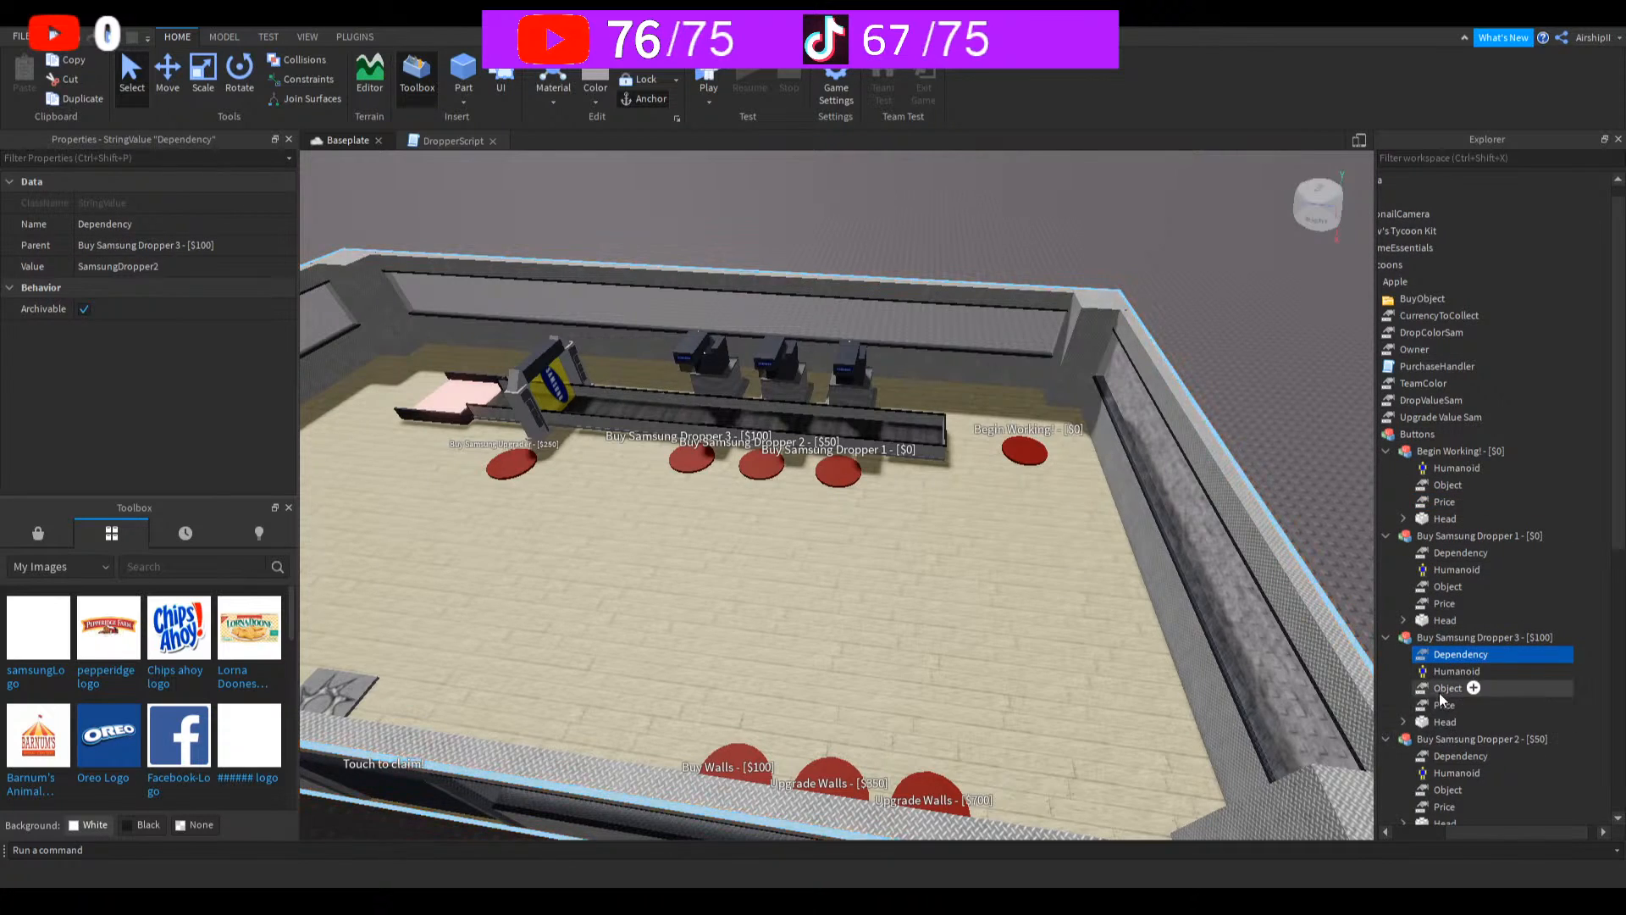
pyautogui.click(1448, 688)
pyautogui.click(174, 266)
pyautogui.press('BackSpace')
pyautogui.write('3')
pyautogui.press('Return')
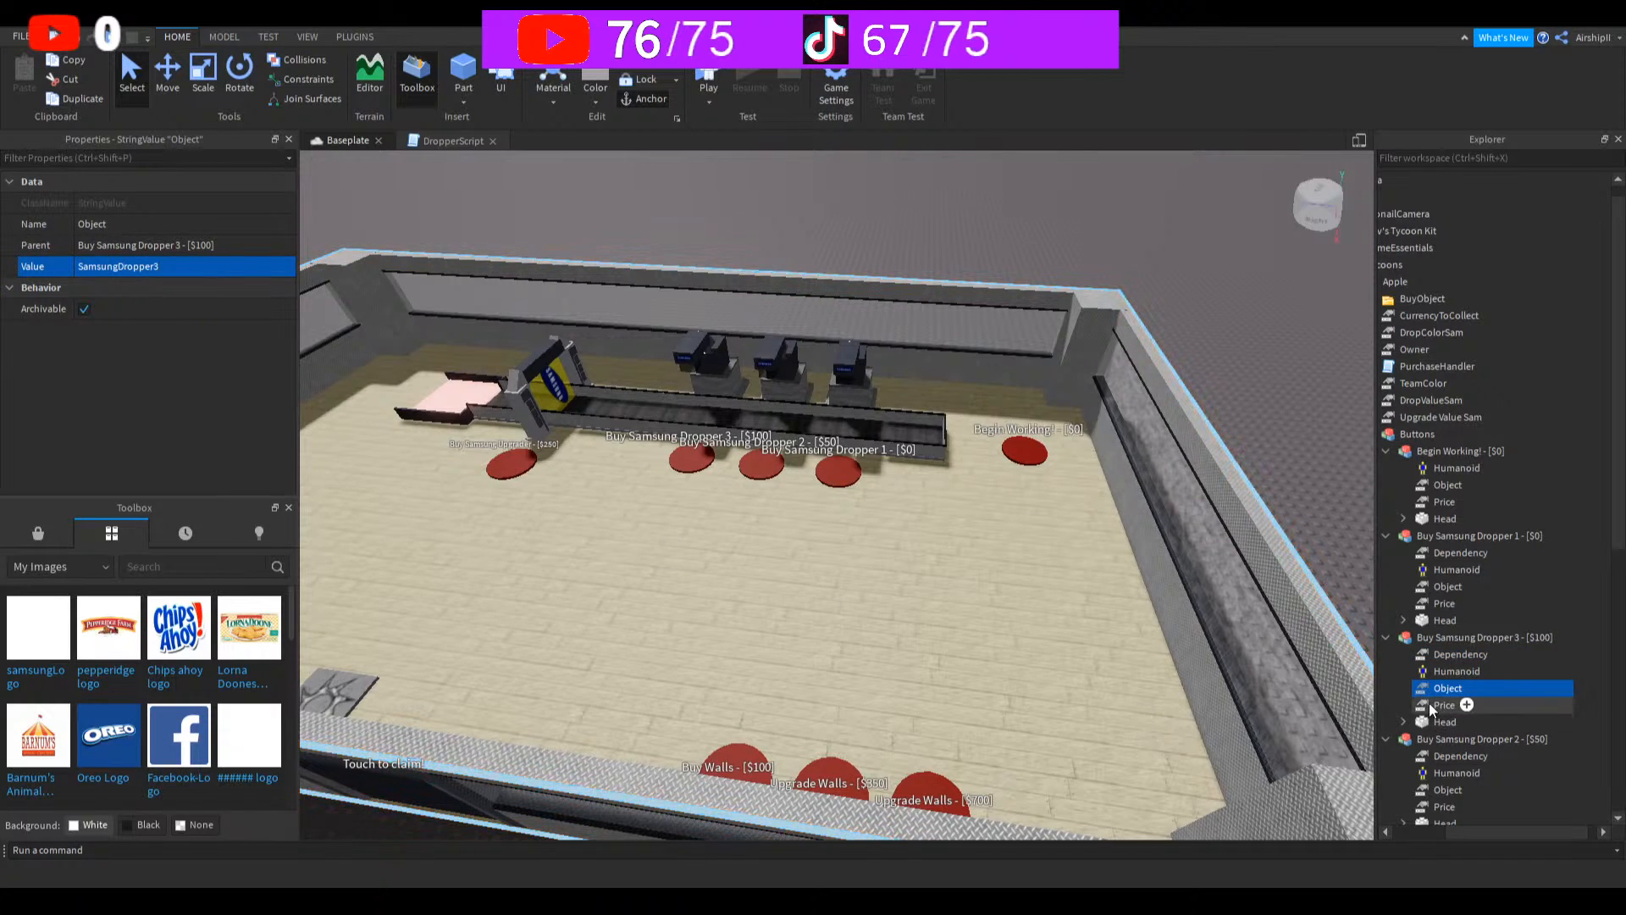
pyautogui.click(1435, 706)
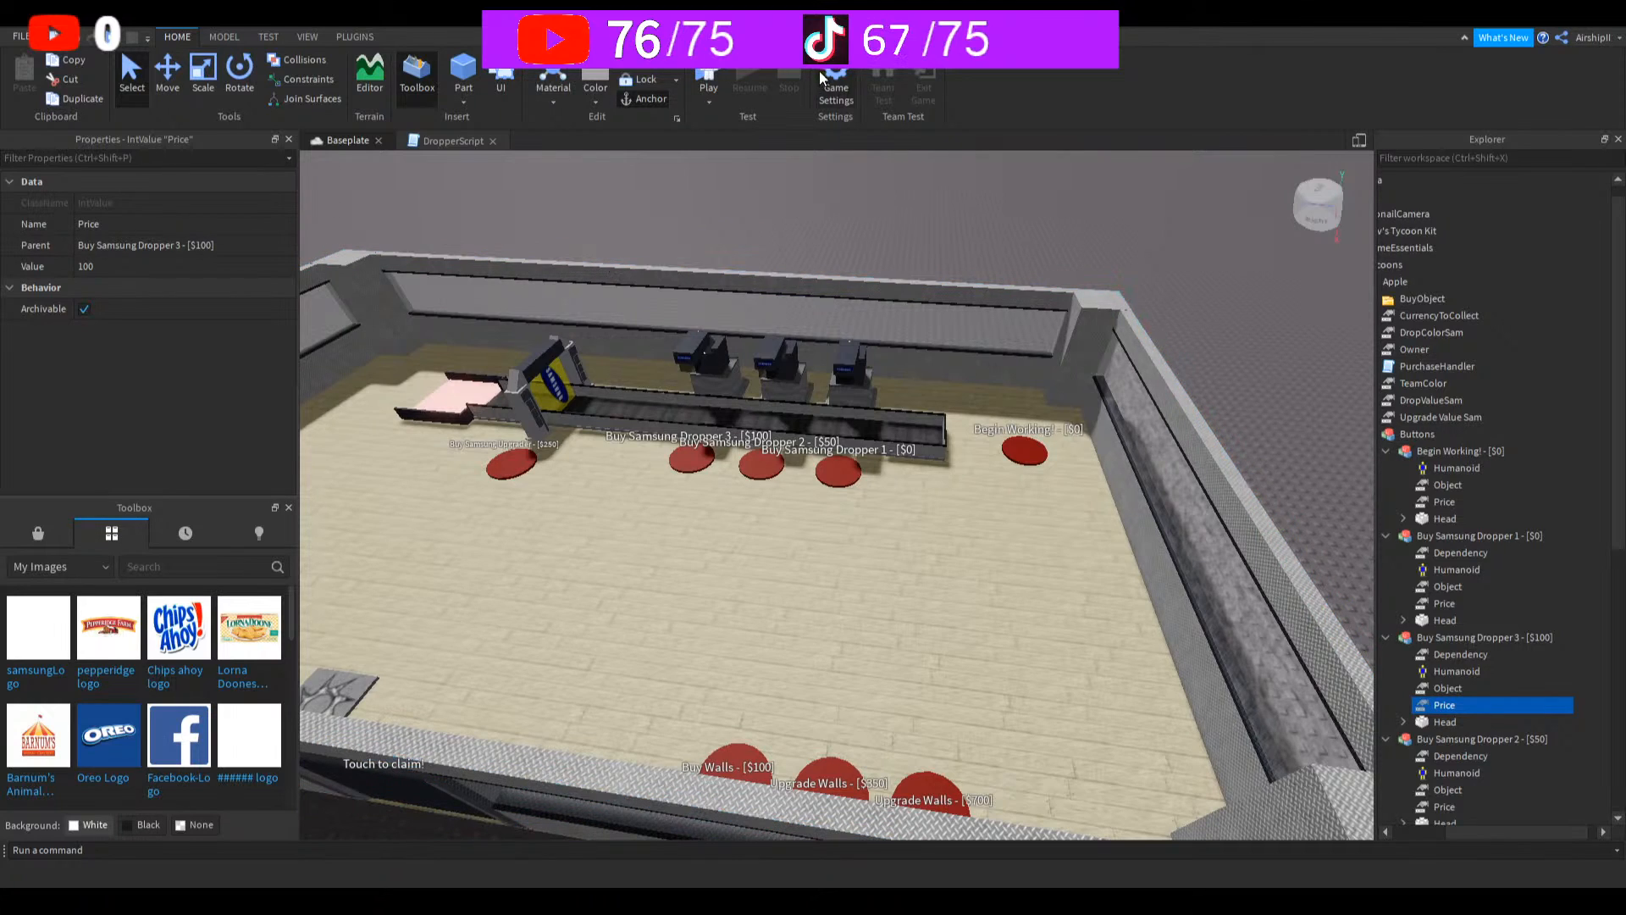
# Step: Playtest the game by claiming the tycoon and activating Begin Working!, check the dropper and purchase buttons it unlocks, and stop the test
pyautogui.click(717, 71)
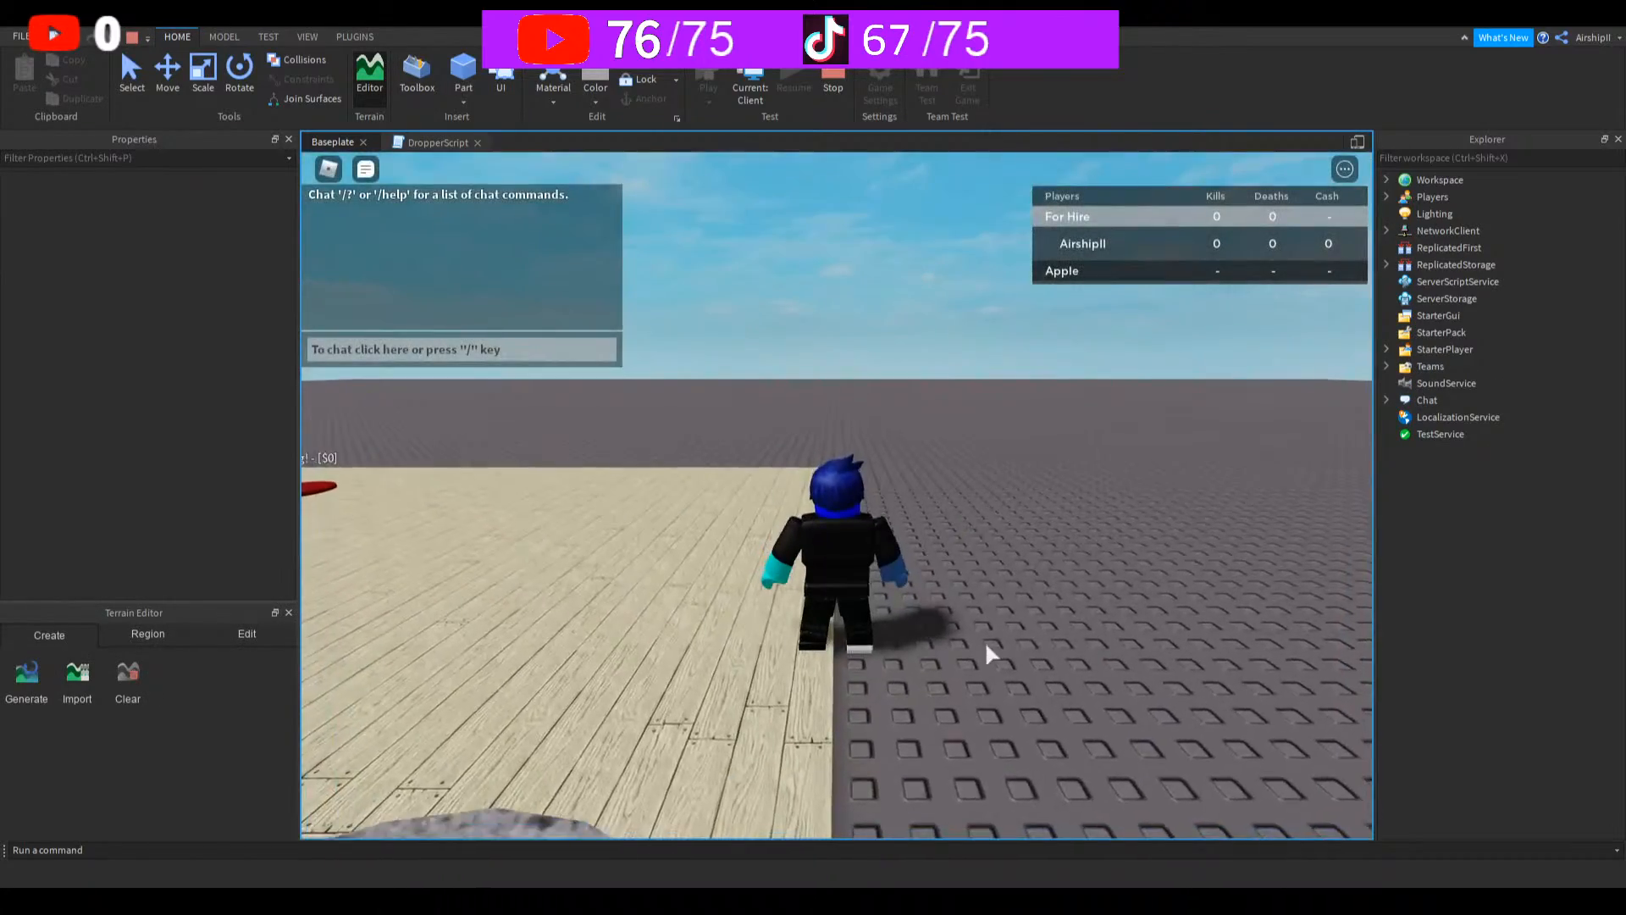
pyautogui.press('w')
pyautogui.moveTo(877, 527); pyautogui.dragTo(877, 527, button='right')
pyautogui.press('w')
pyautogui.press('w')
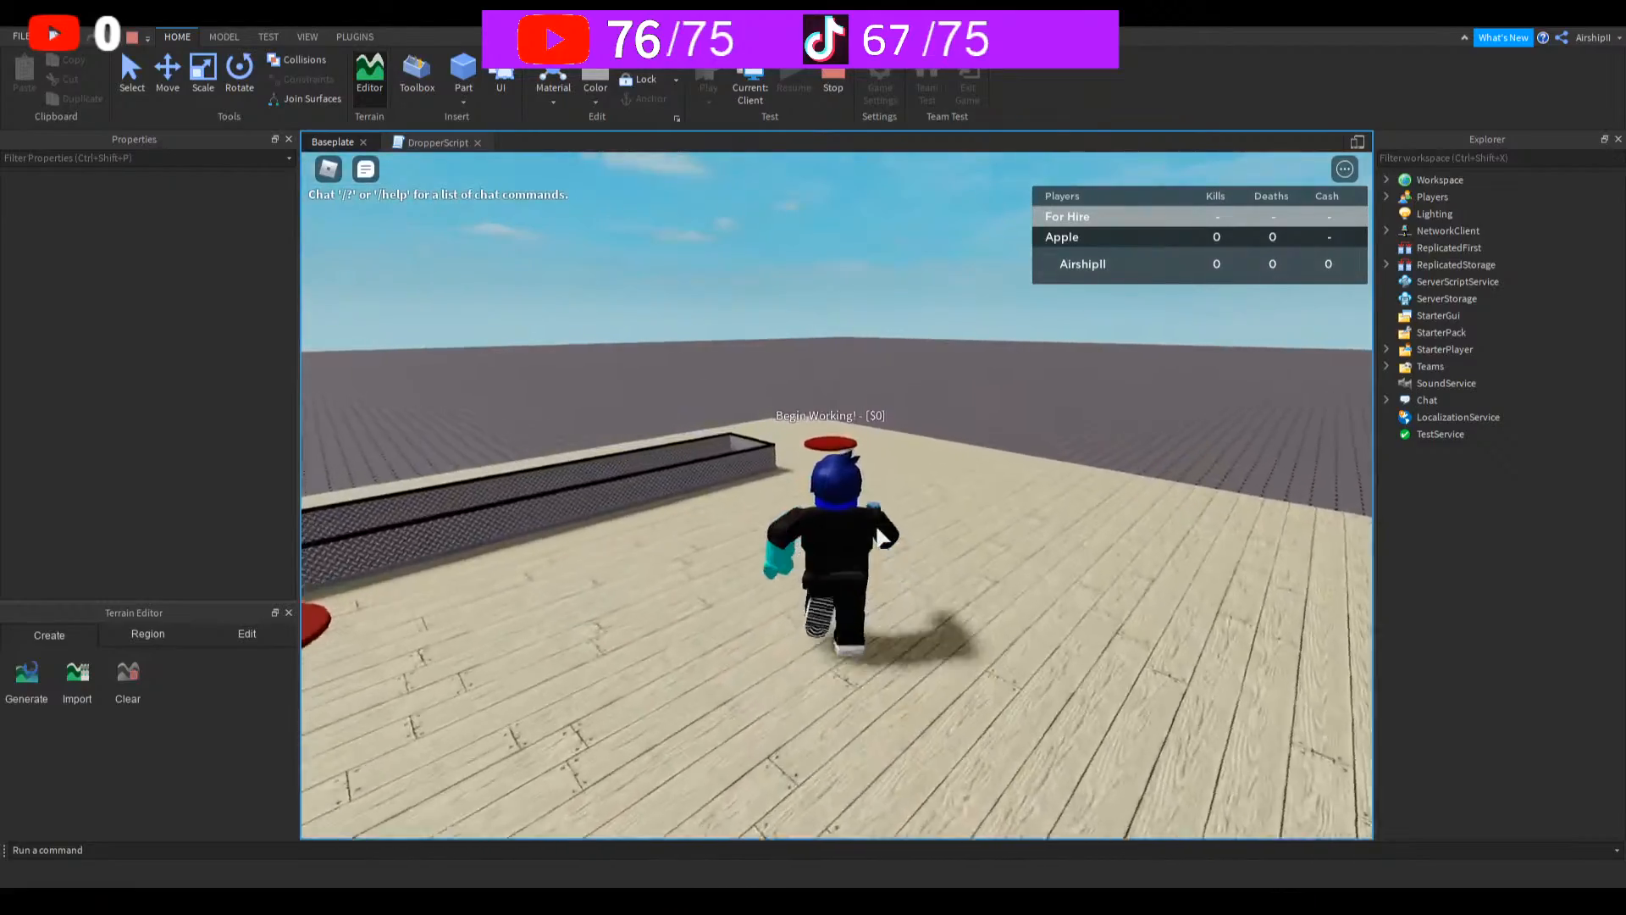
pyautogui.press('w')
pyautogui.moveTo(876, 527); pyautogui.dragTo(877, 527, button='right')
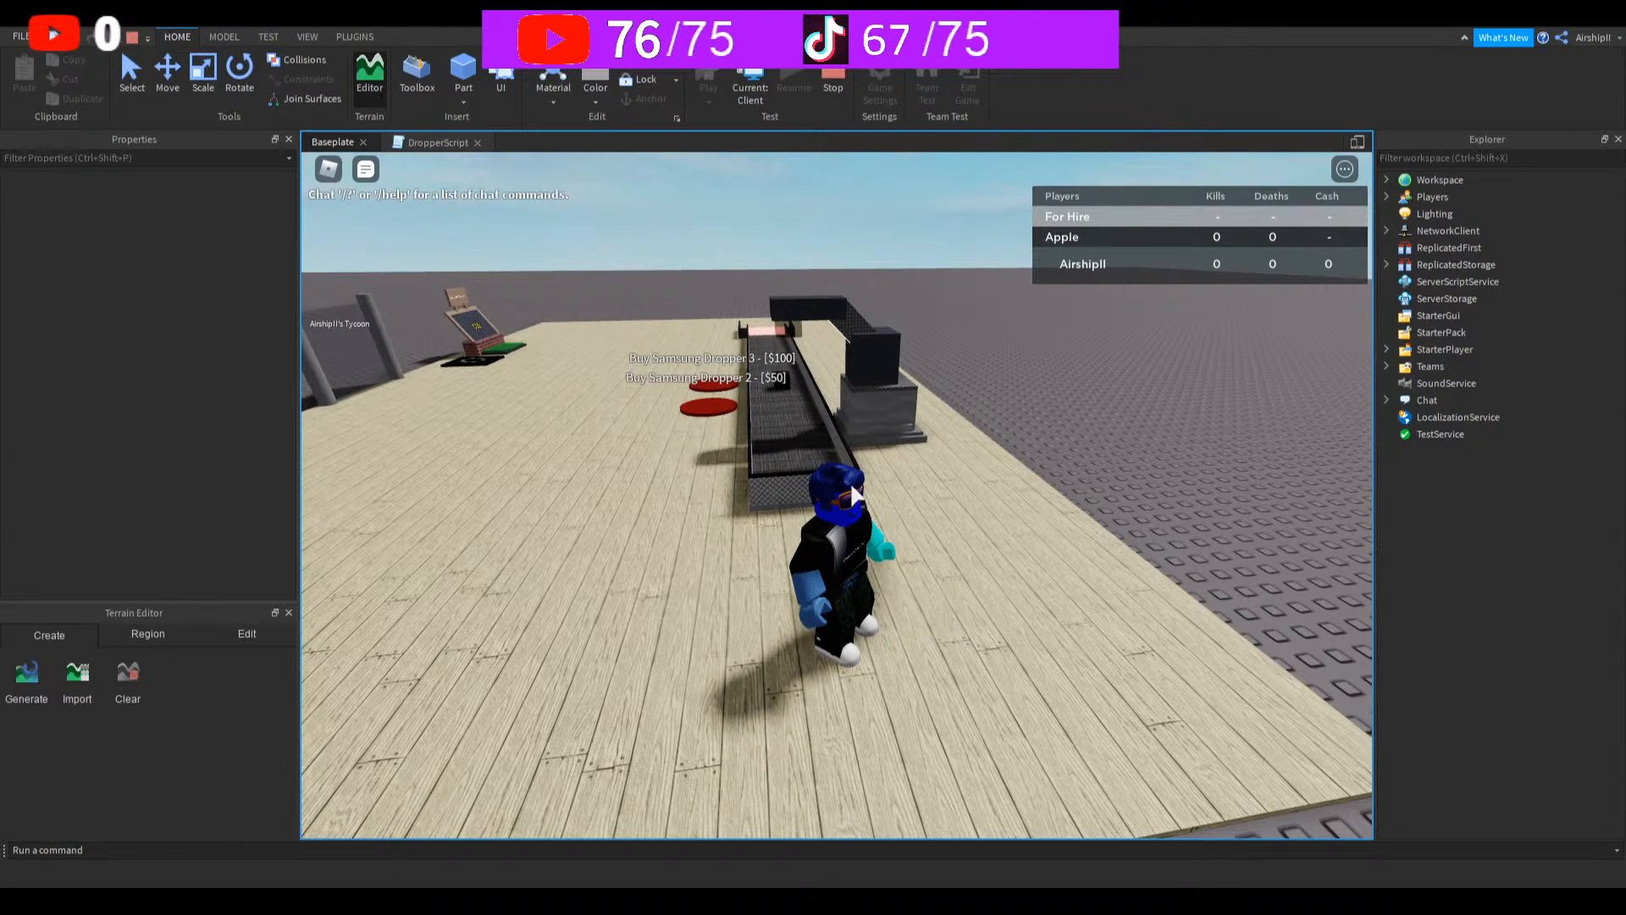
pyautogui.click(832, 85)
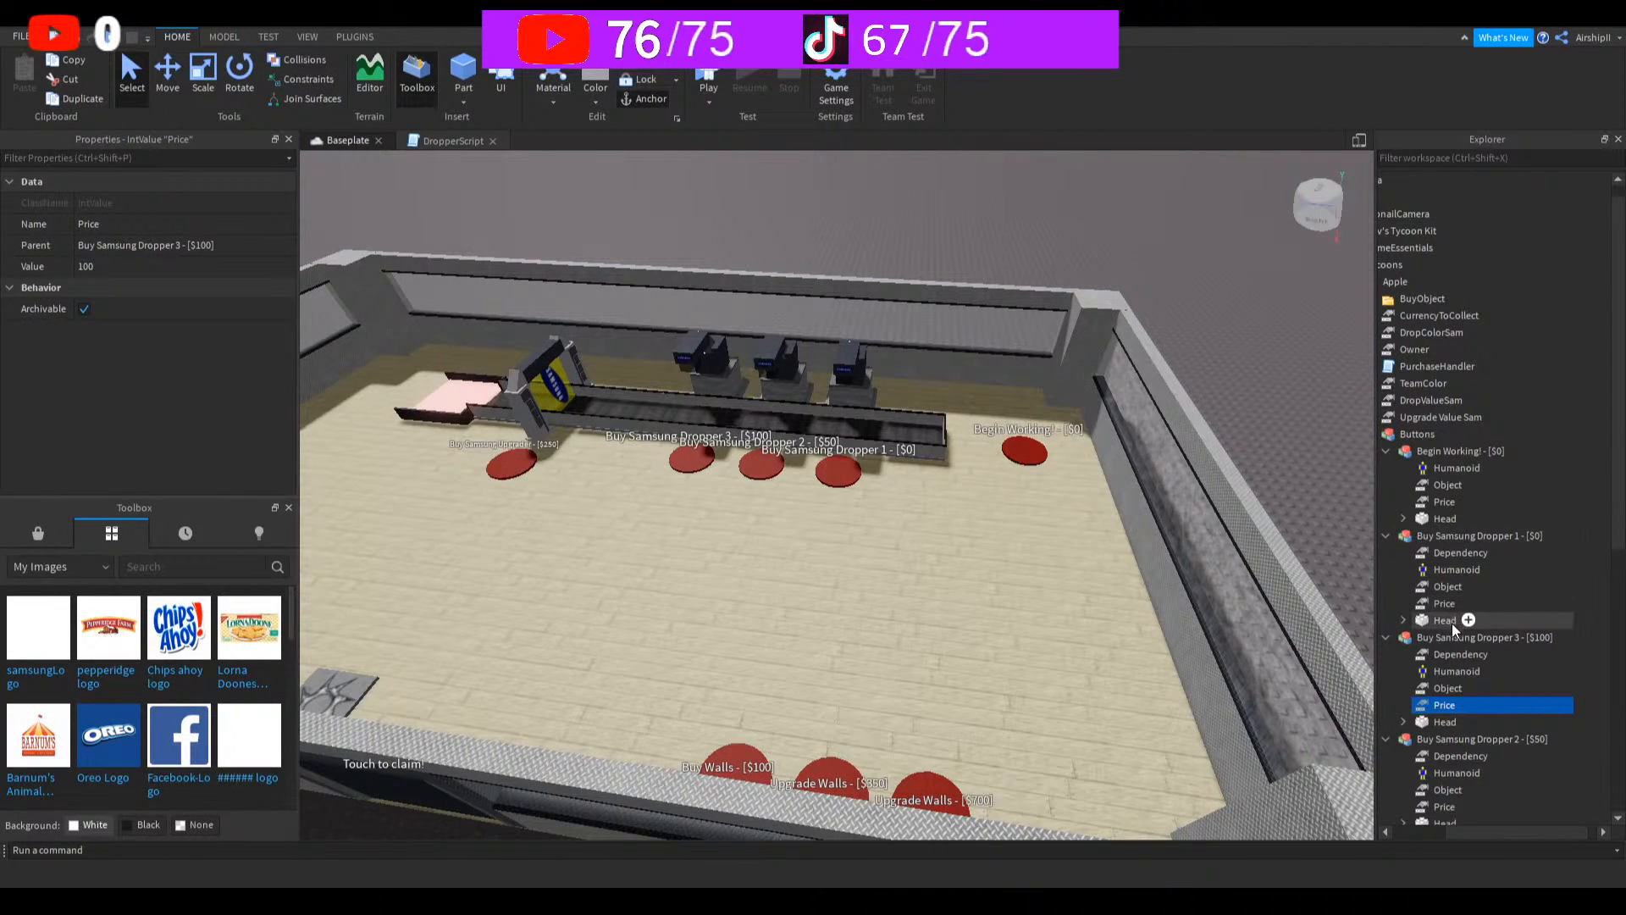
# Step: Examine the Dependency, Object and Price values of the Buy Samsung Dropper 2 button
pyautogui.scroll(-3, 1453, 720)
pyautogui.click(1458, 654)
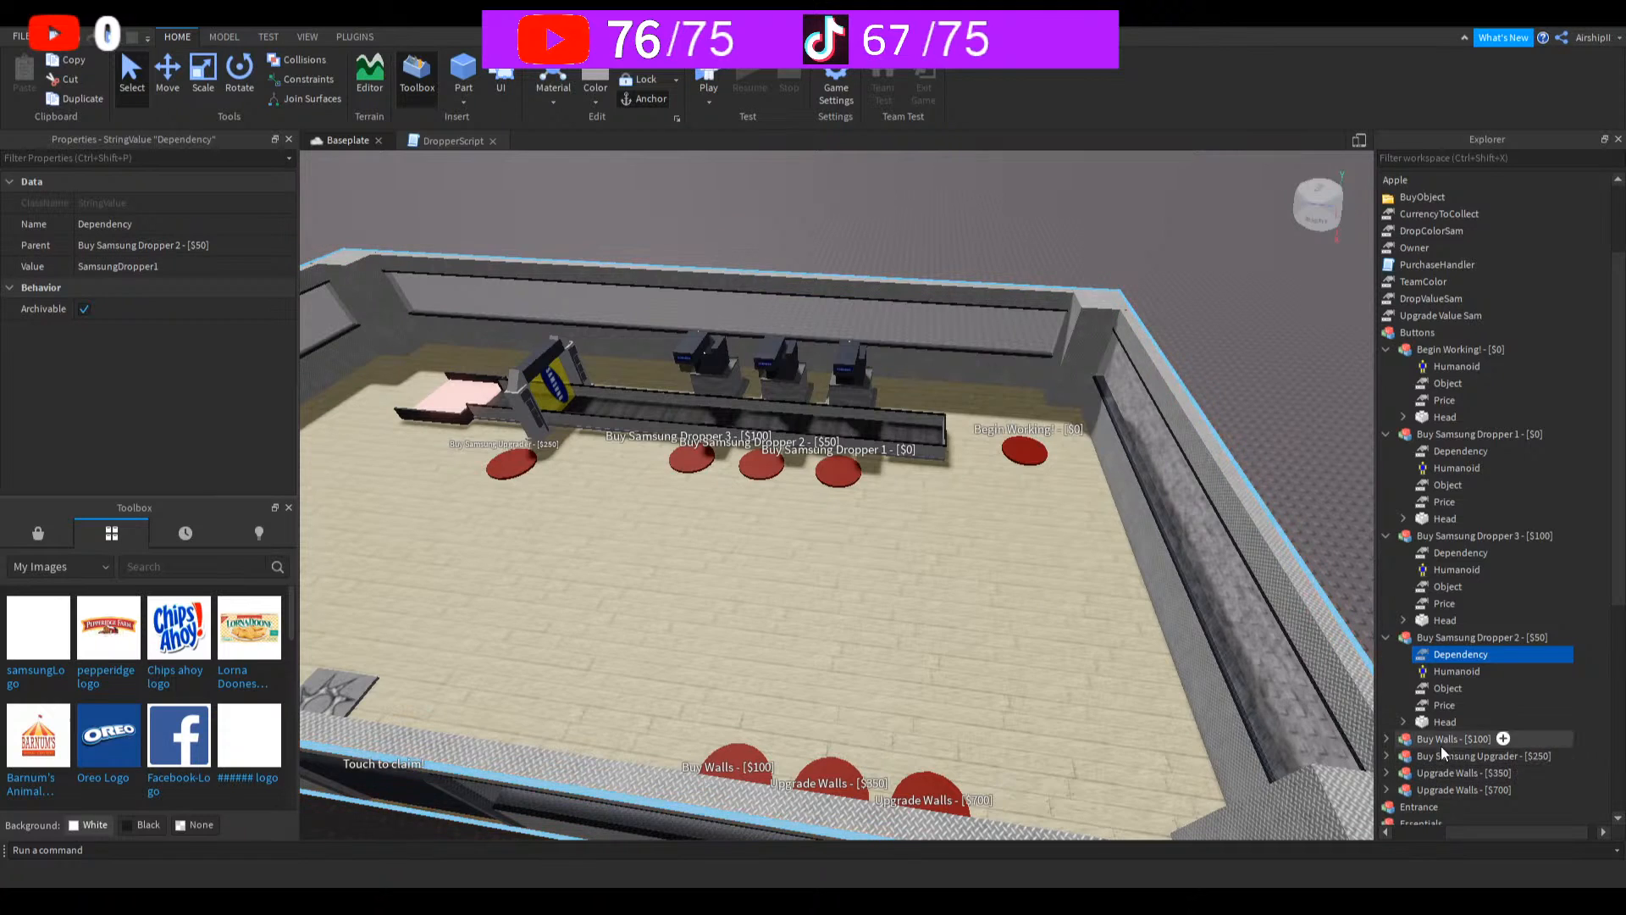
pyautogui.click(1444, 688)
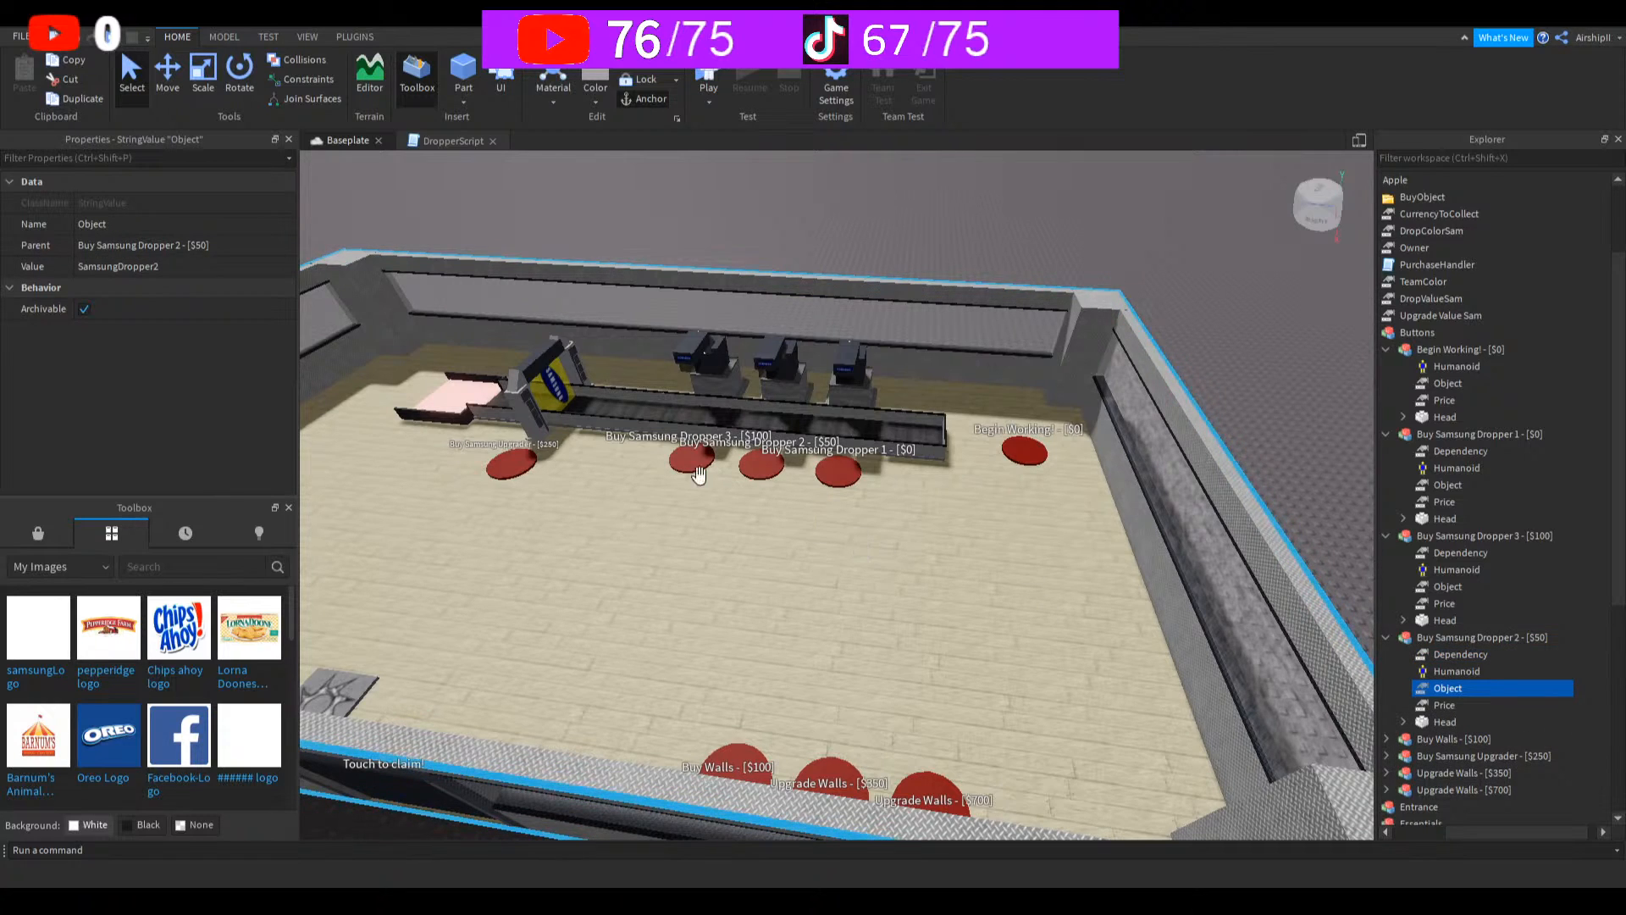
pyautogui.click(1444, 705)
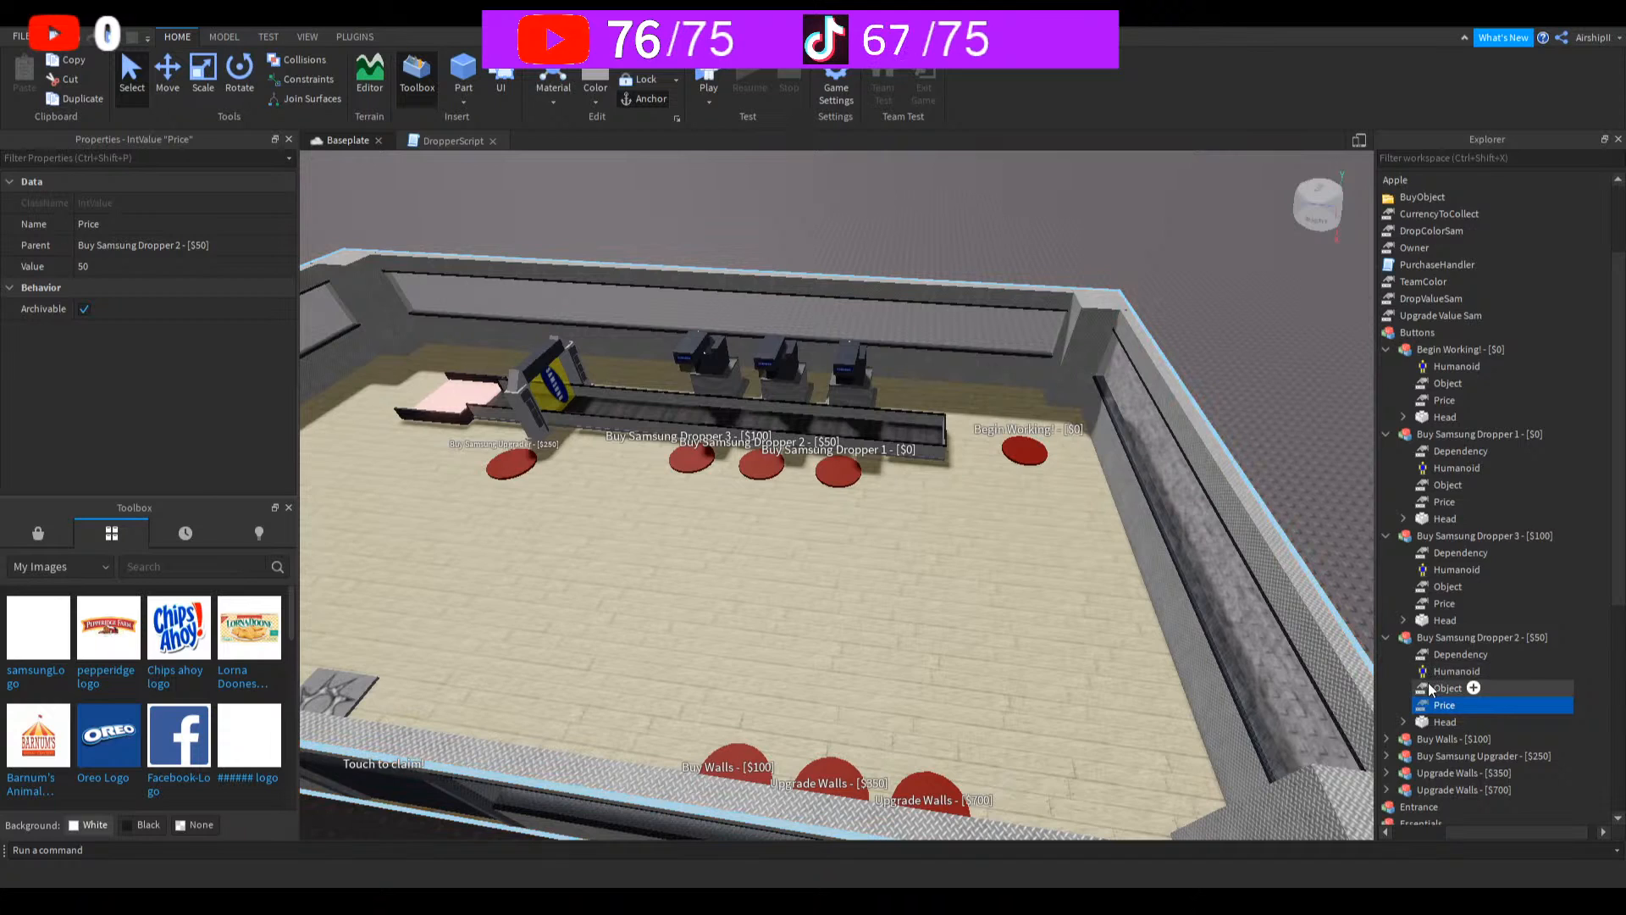
pyautogui.click(1431, 685)
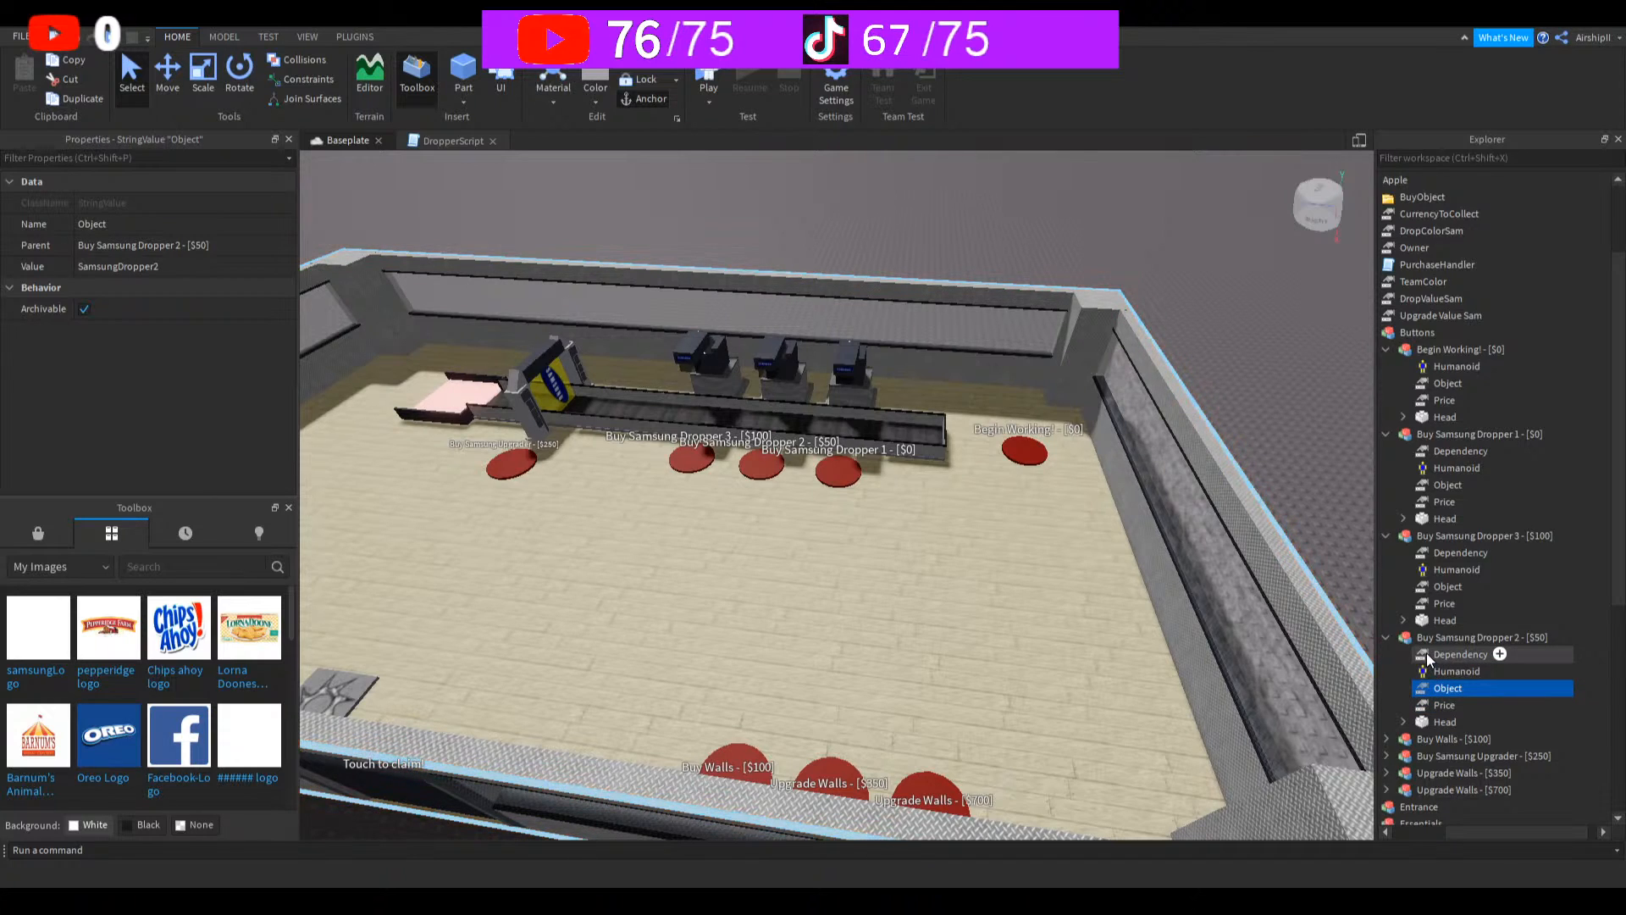
pyautogui.click(1430, 655)
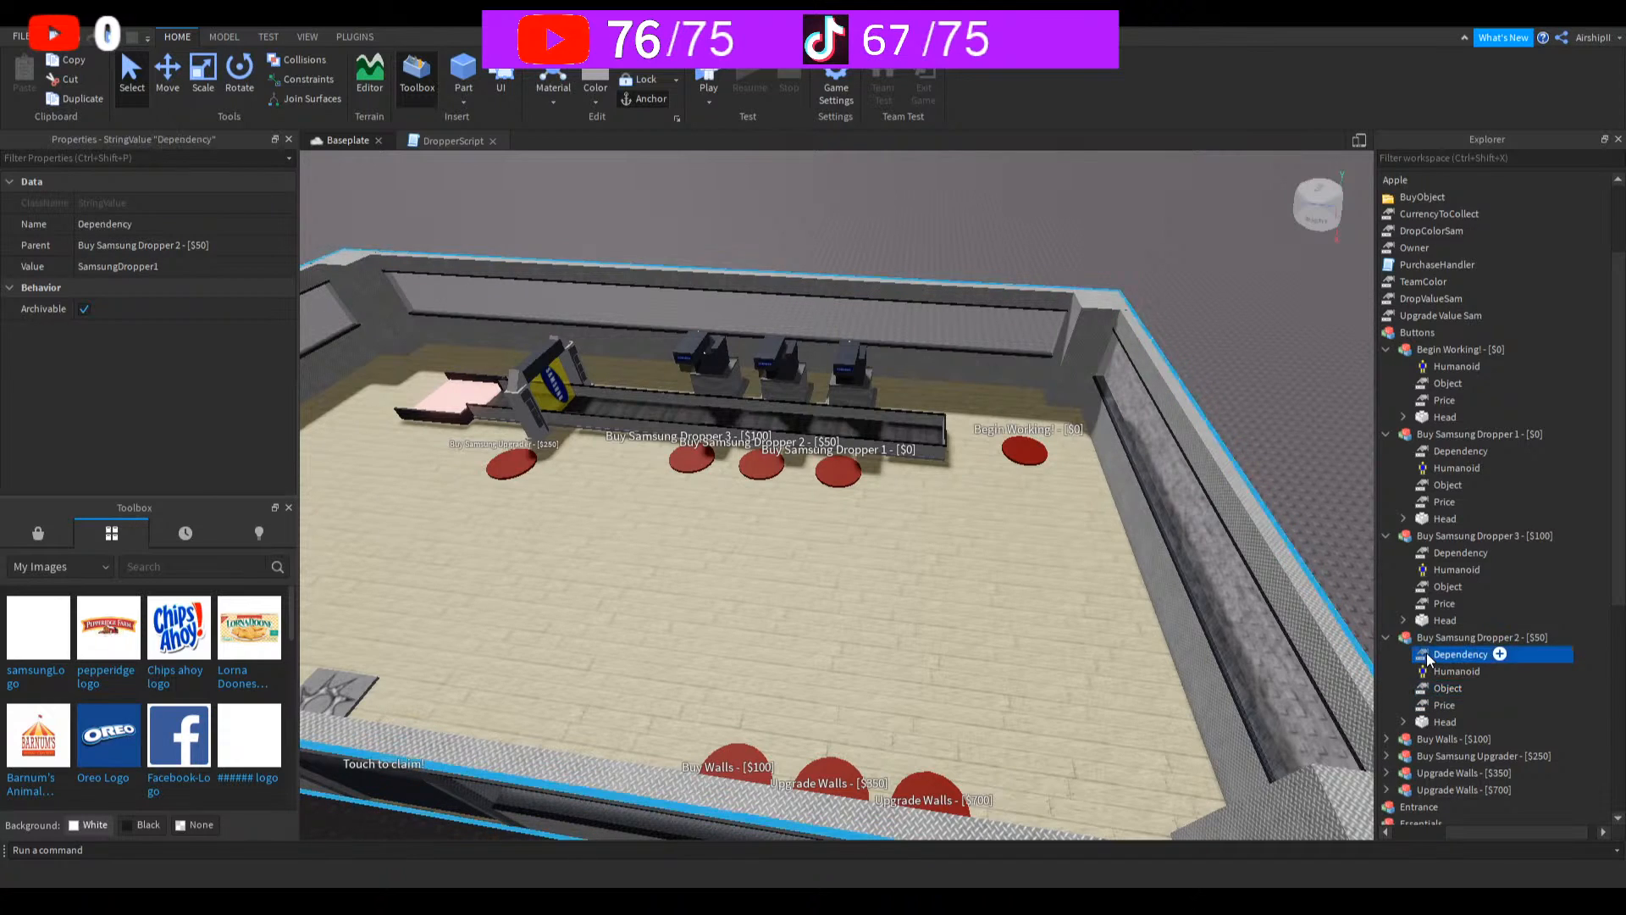
# Step: Compare the Dependency, Object and Price values of the Buy Samsung Dropper 2 and Buy Samsung Dropper 3 buttons
pyautogui.click(1452, 551)
pyautogui.click(1442, 590)
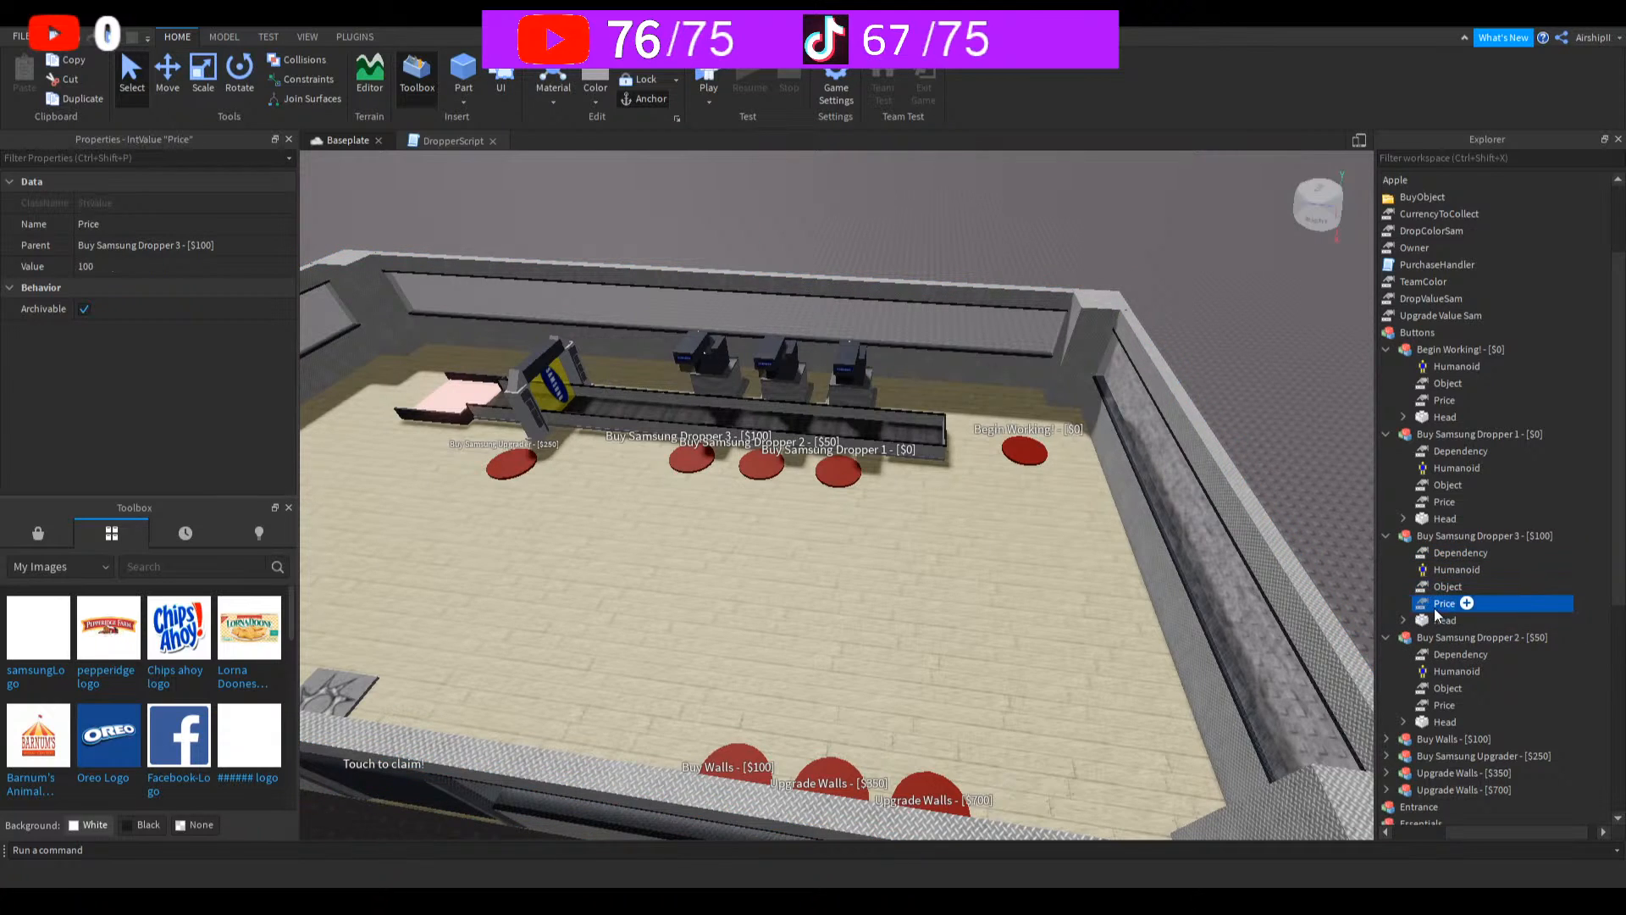
pyautogui.click(1445, 687)
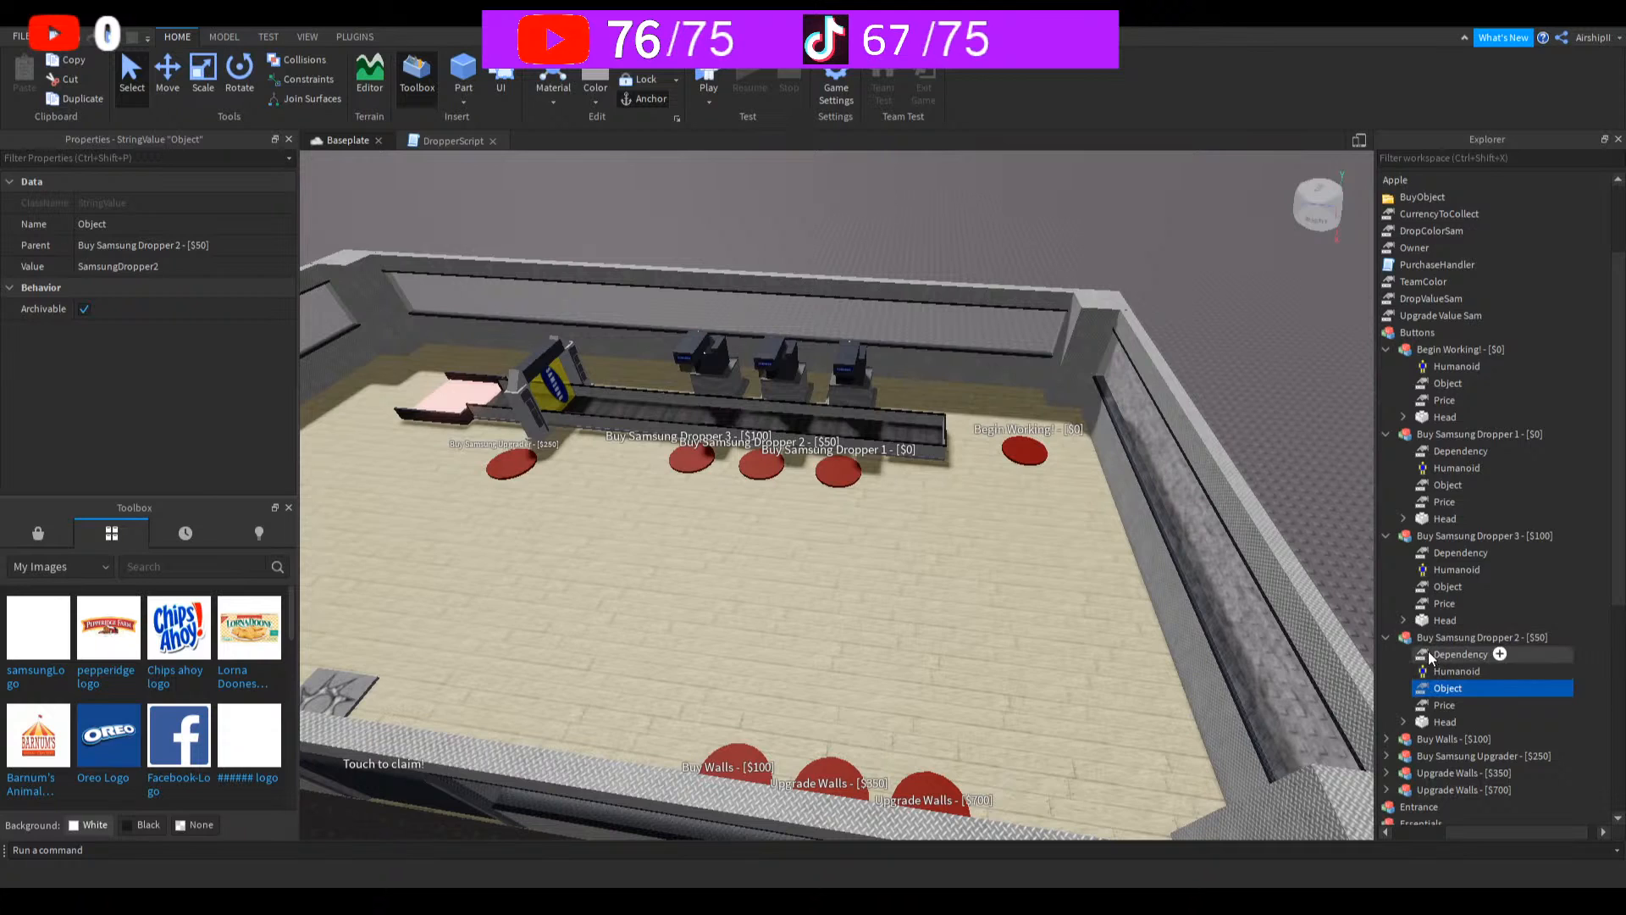
pyautogui.click(1431, 656)
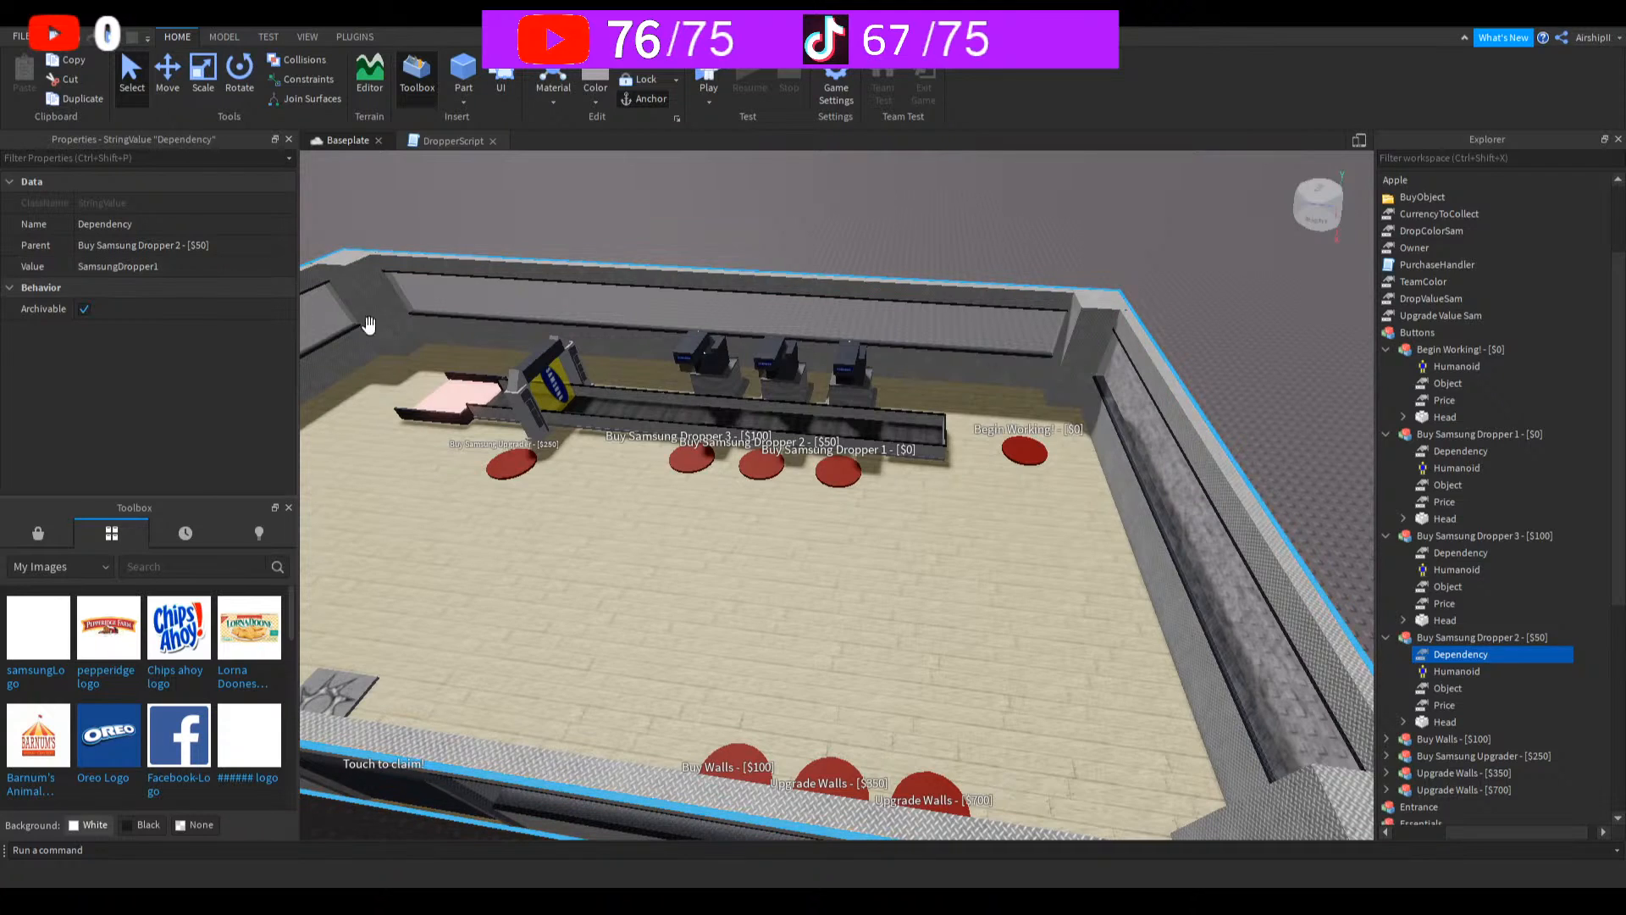
pyautogui.click(1459, 552)
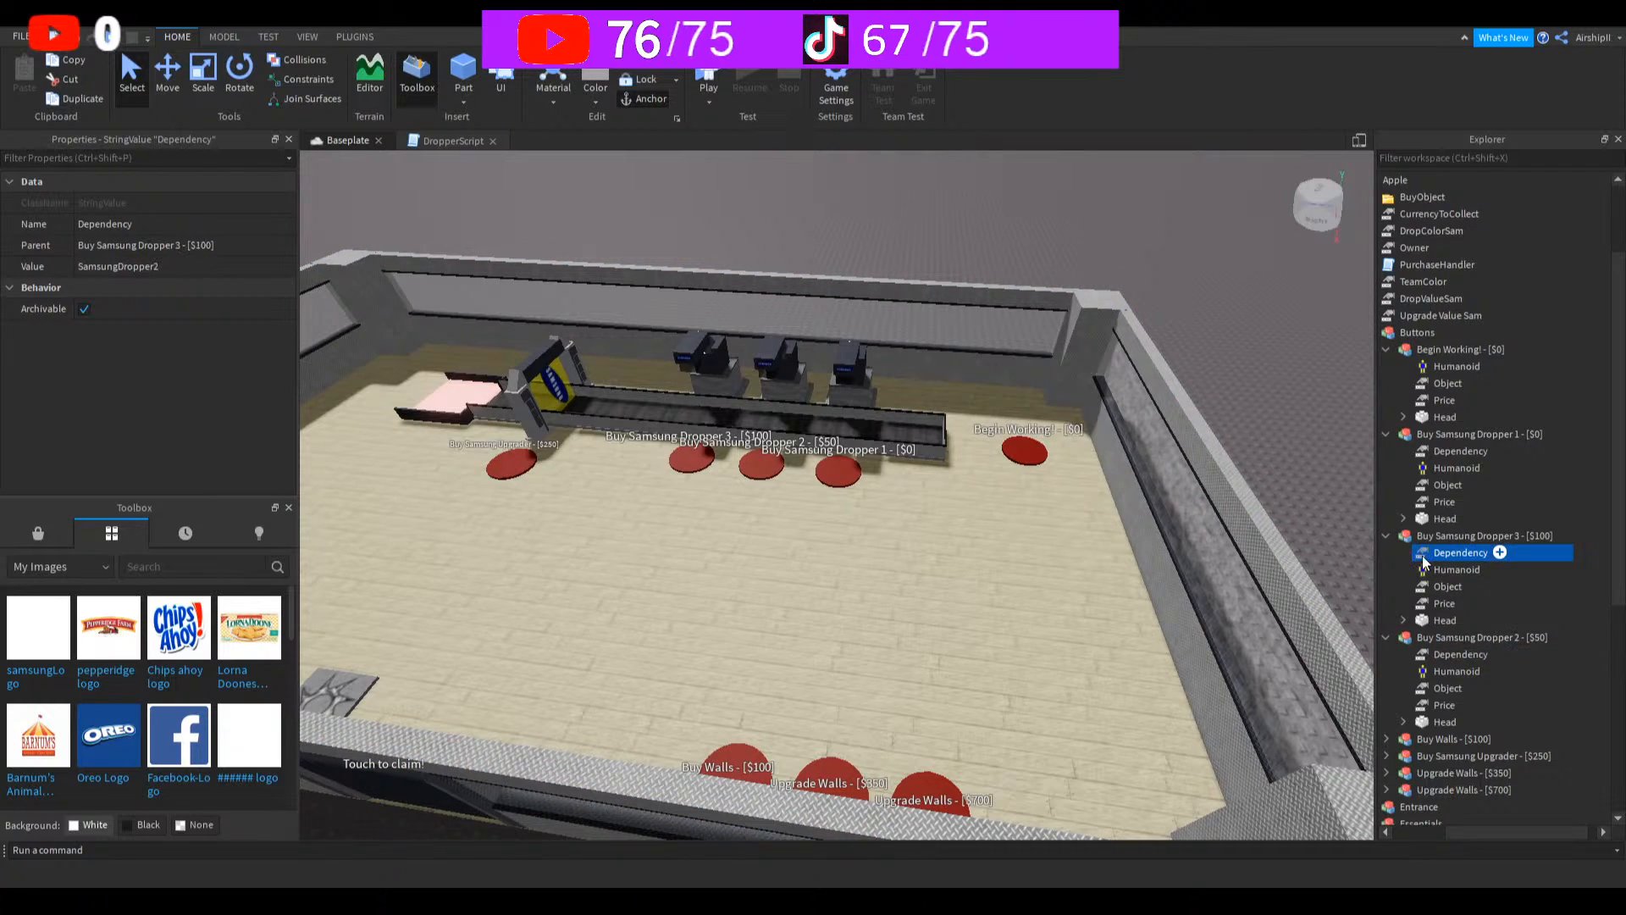
pyautogui.click(1440, 586)
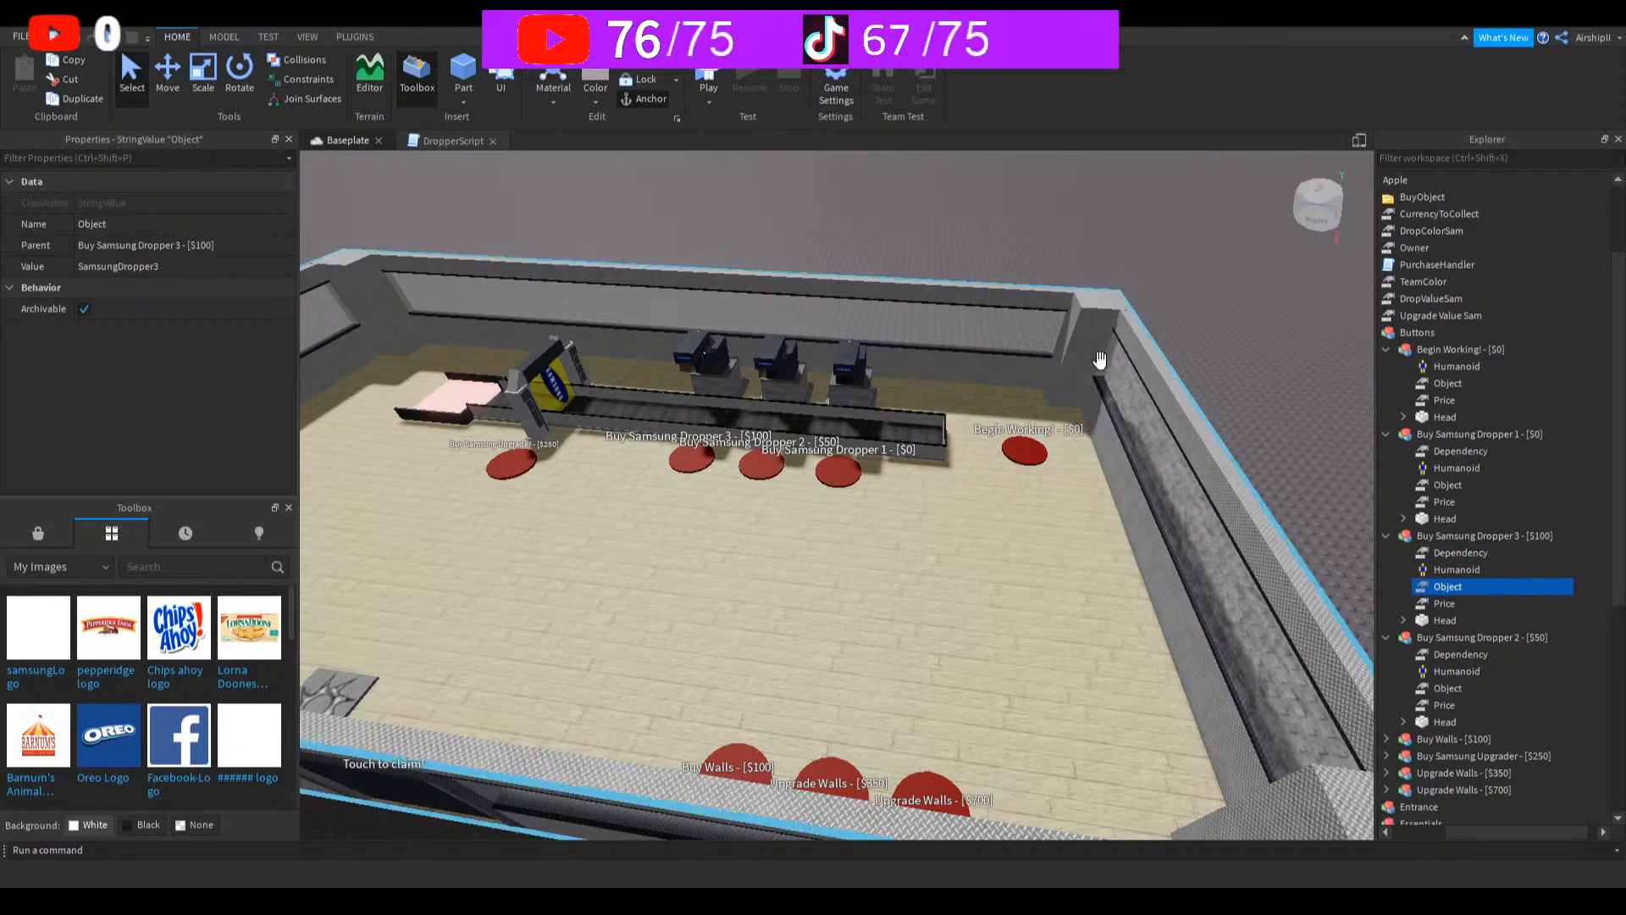
# Step: Playtest briefly to check which purchase buttons are present before the tycoon is claimed, and stop the test
pyautogui.click(693, 73)
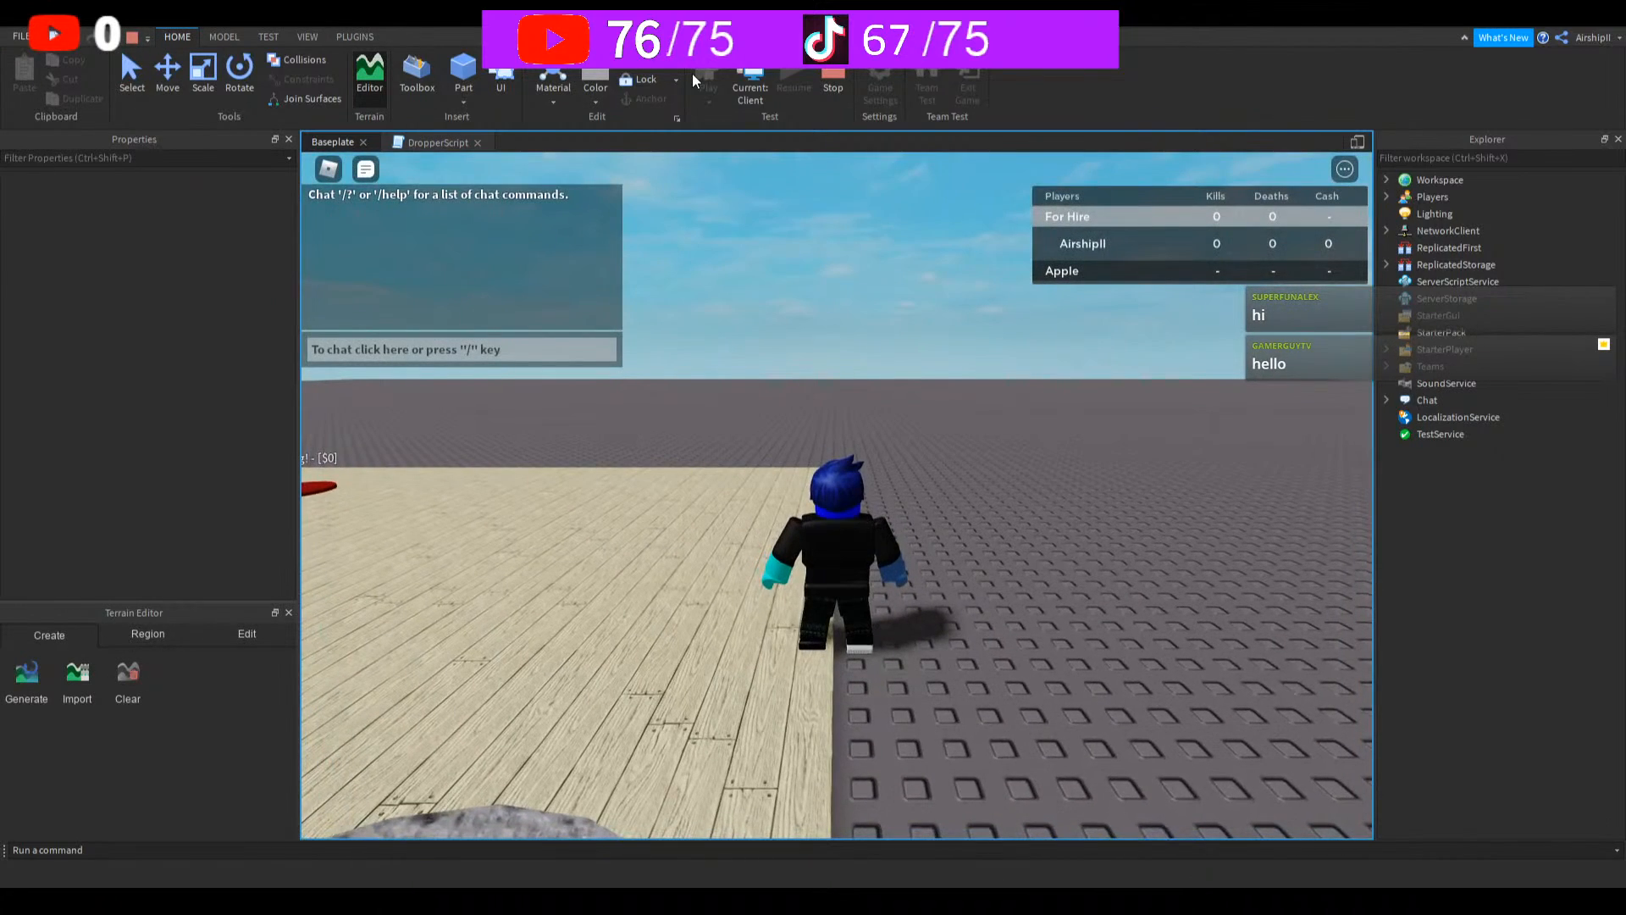
pyautogui.moveTo(902, 432); pyautogui.dragTo(901, 432, button='right')
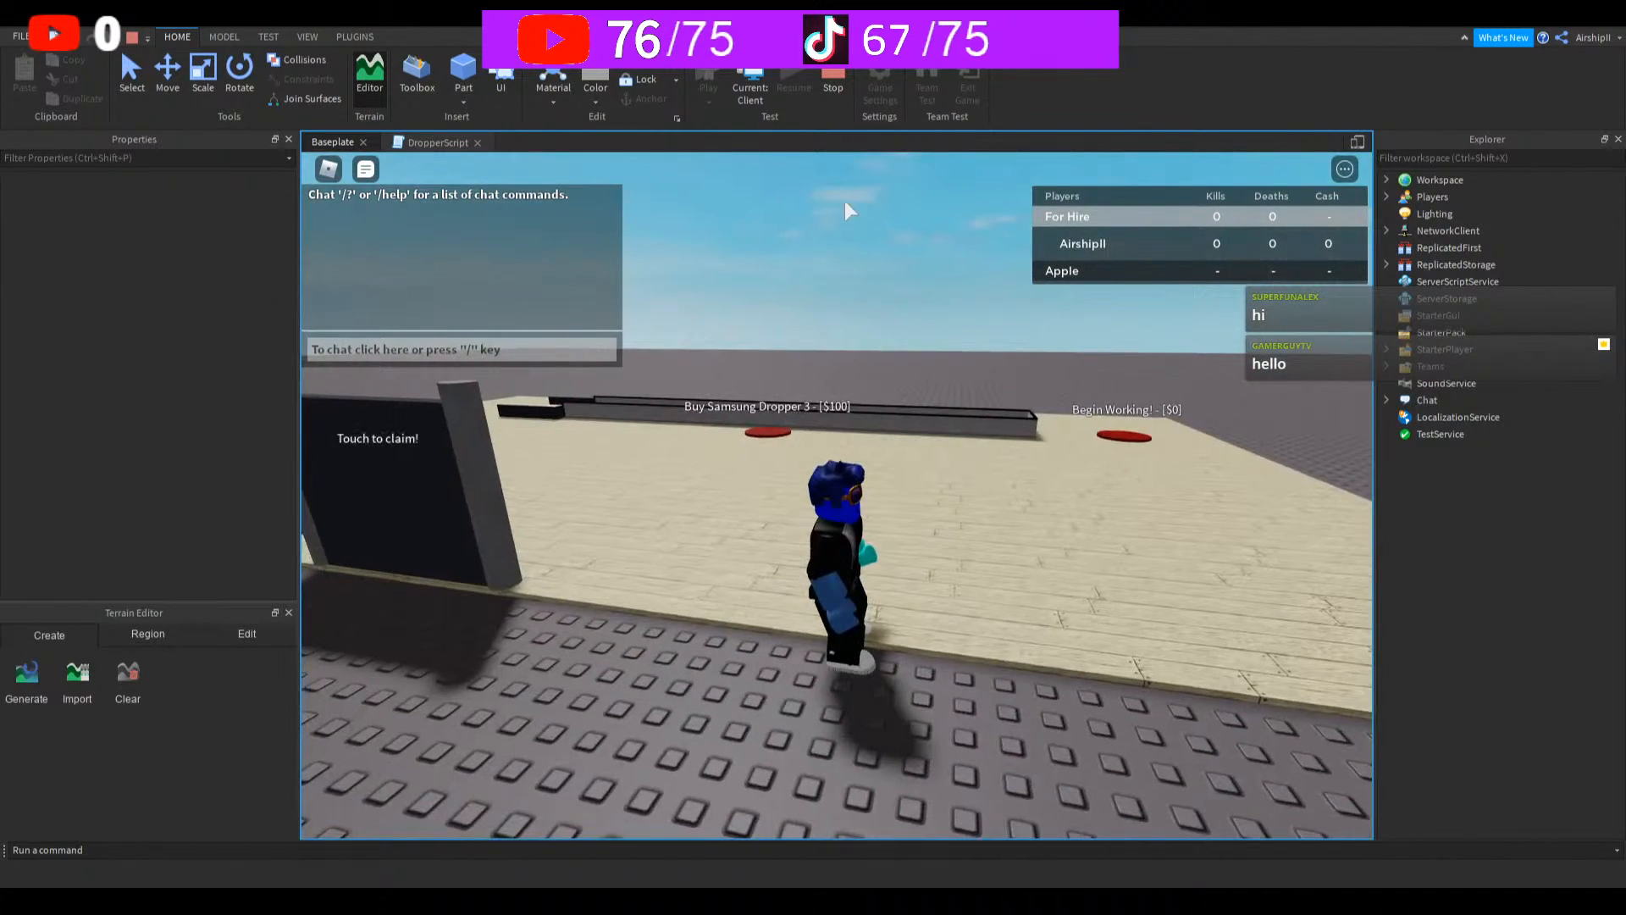
pyautogui.click(828, 72)
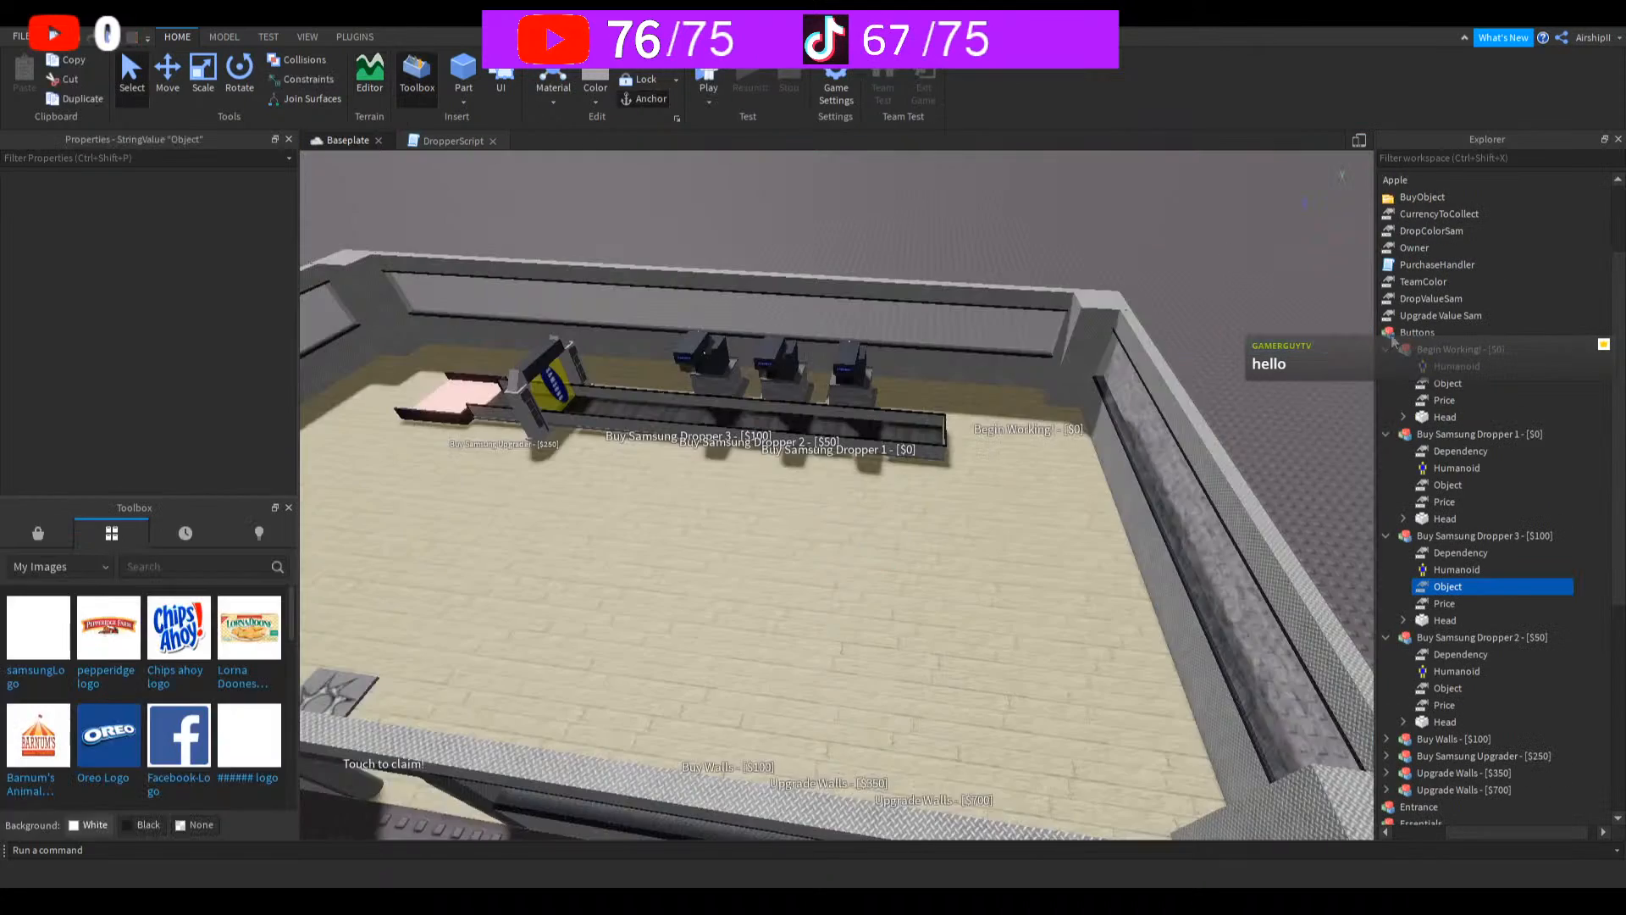
# Step: Review the Dependency, Object and Price values of the Buy Samsung Dropper 3 button again
pyautogui.click(1460, 552)
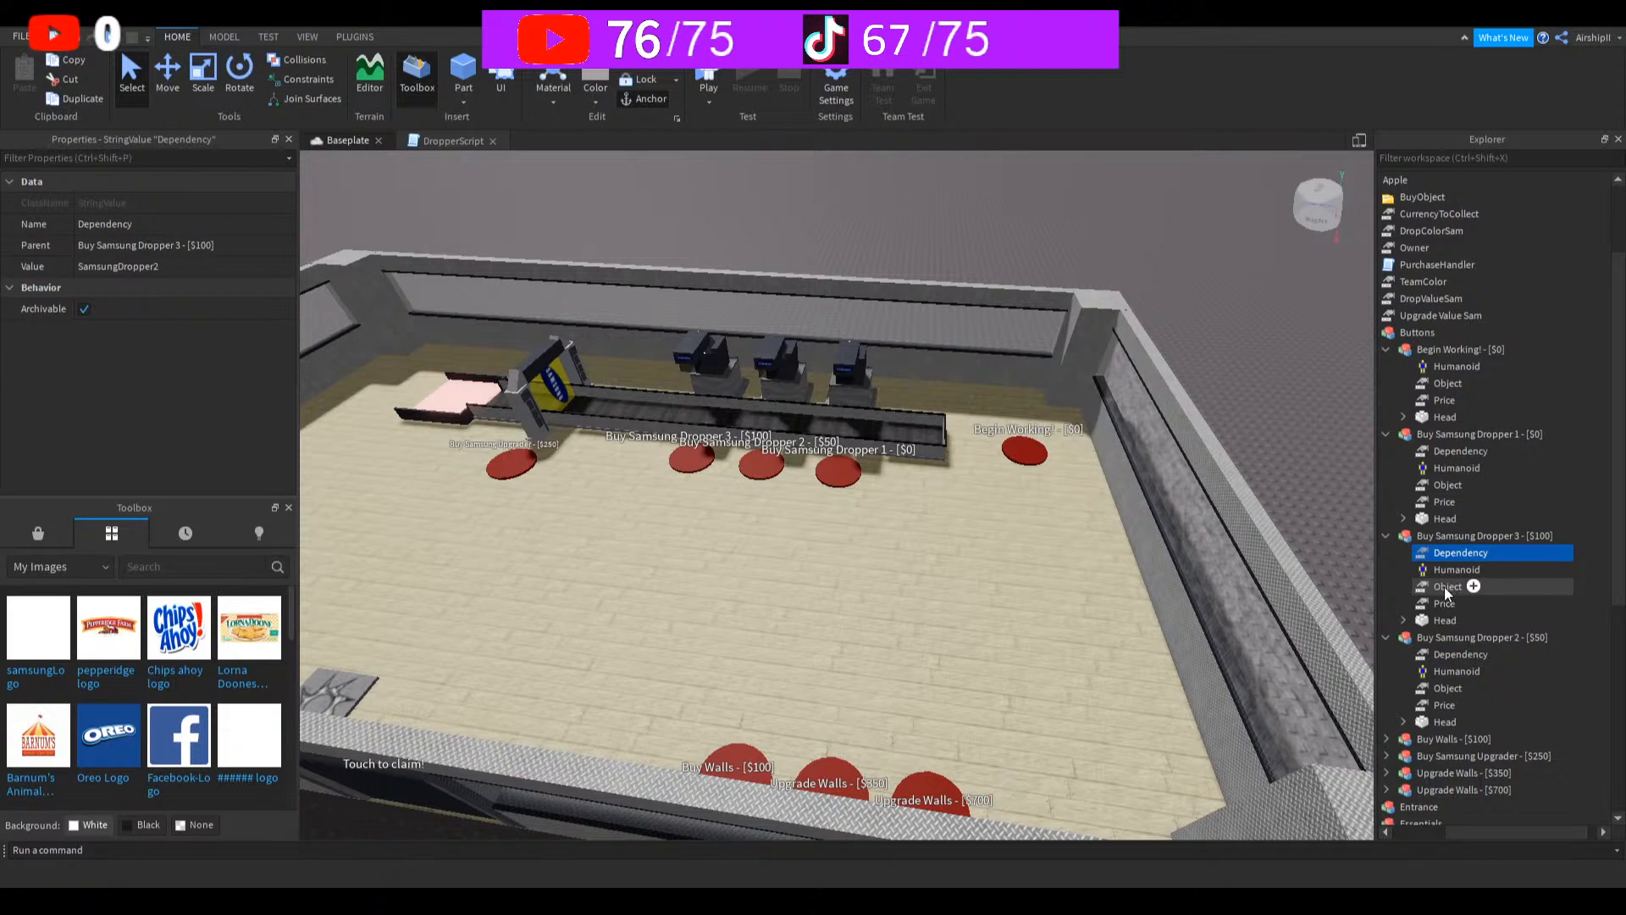
pyautogui.click(1447, 588)
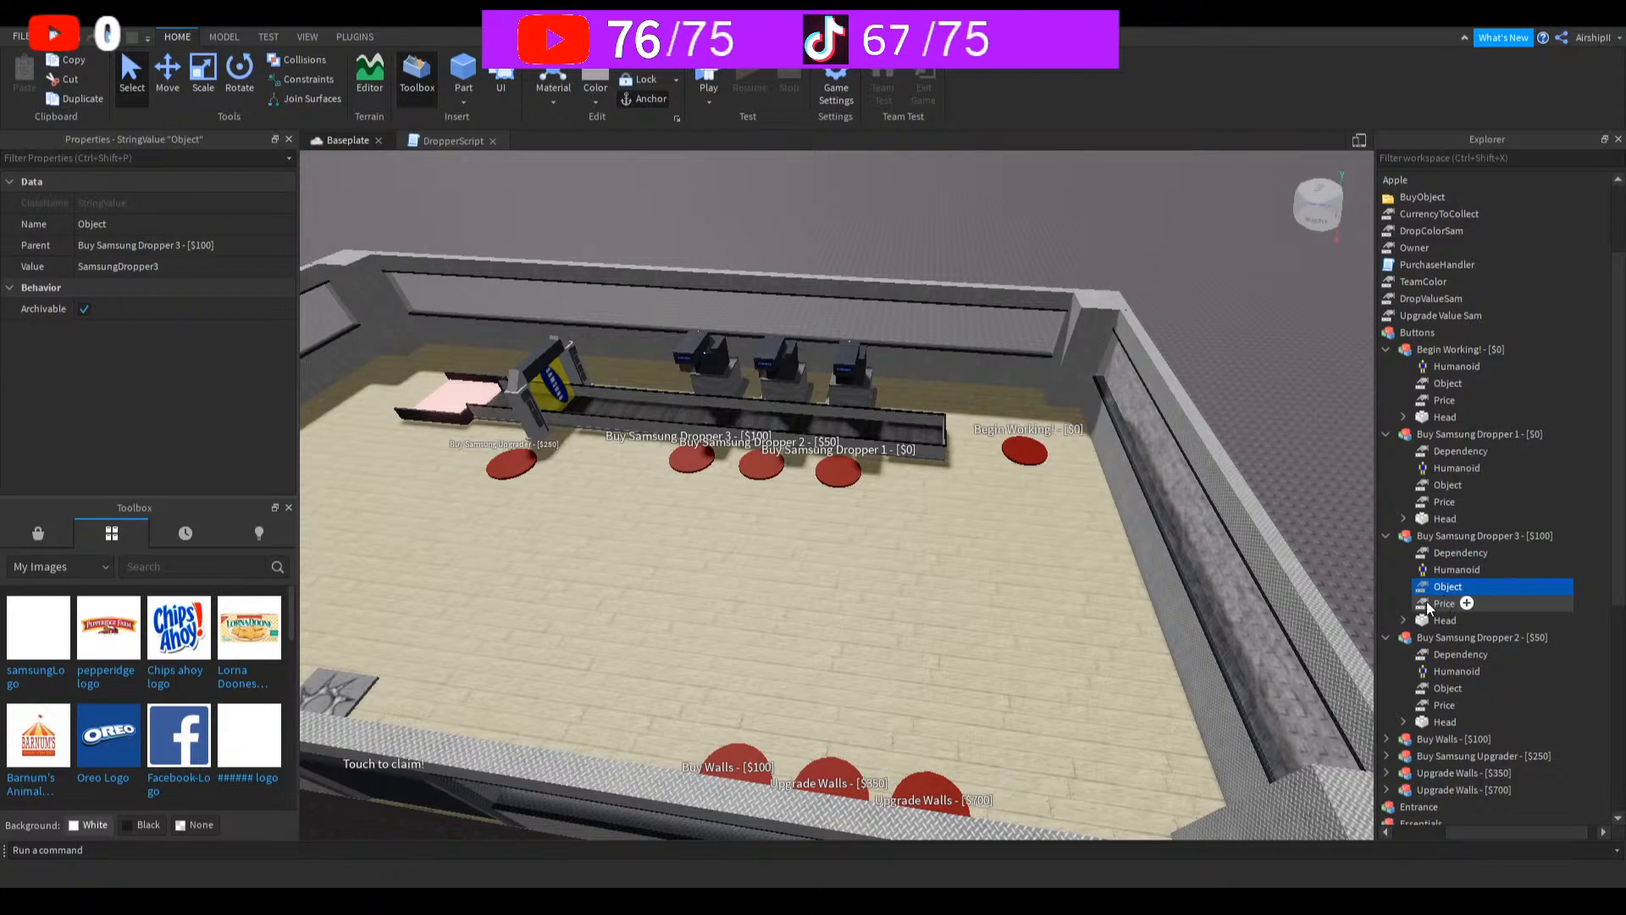
pyautogui.click(1429, 604)
# Step: Expand the Purchases model, collapse Wall1 inside it and check the names of the Samsung dropper models
pyautogui.scroll(-5, 1447, 627)
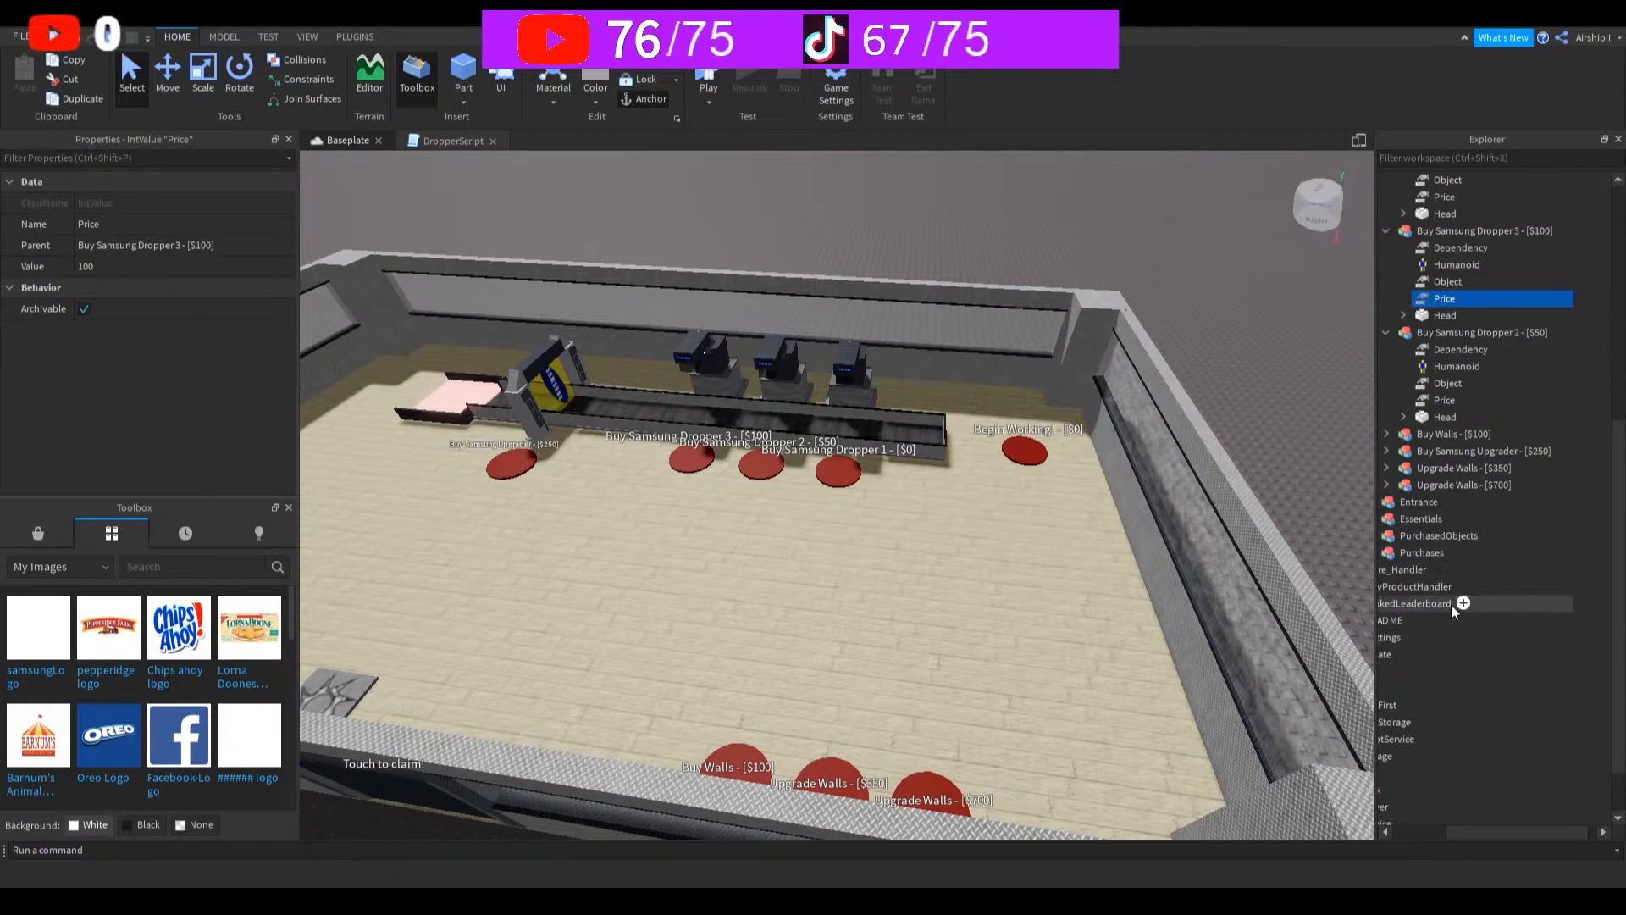
pyautogui.moveTo(1503, 832); pyautogui.dragTo(1486, 827)
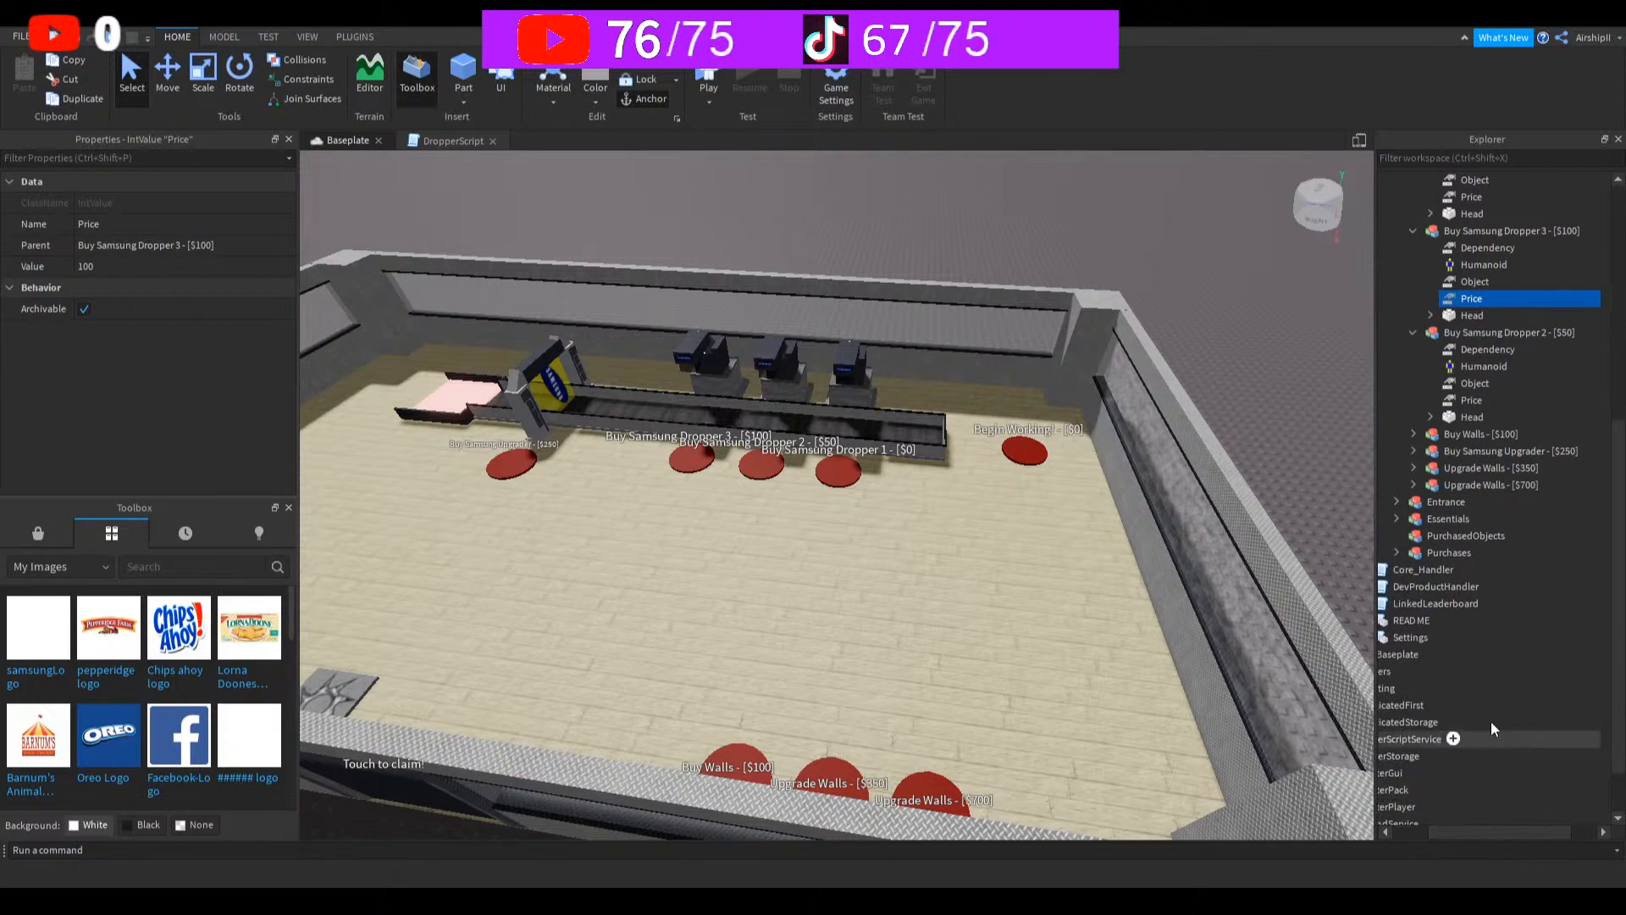
pyautogui.click(1397, 551)
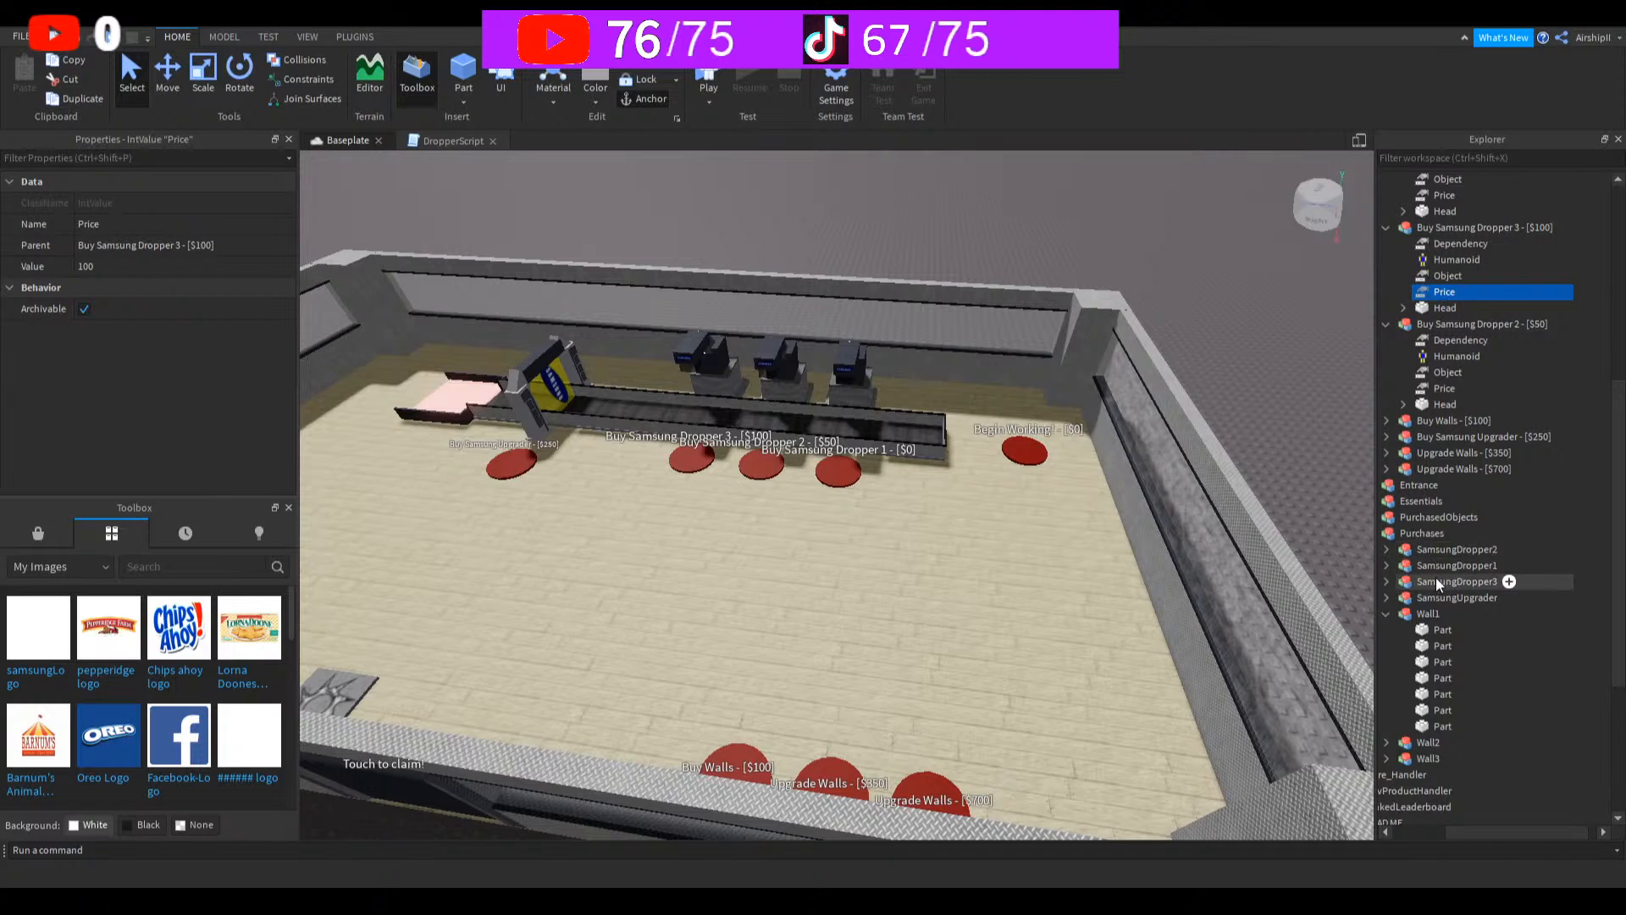
pyautogui.click(1386, 610)
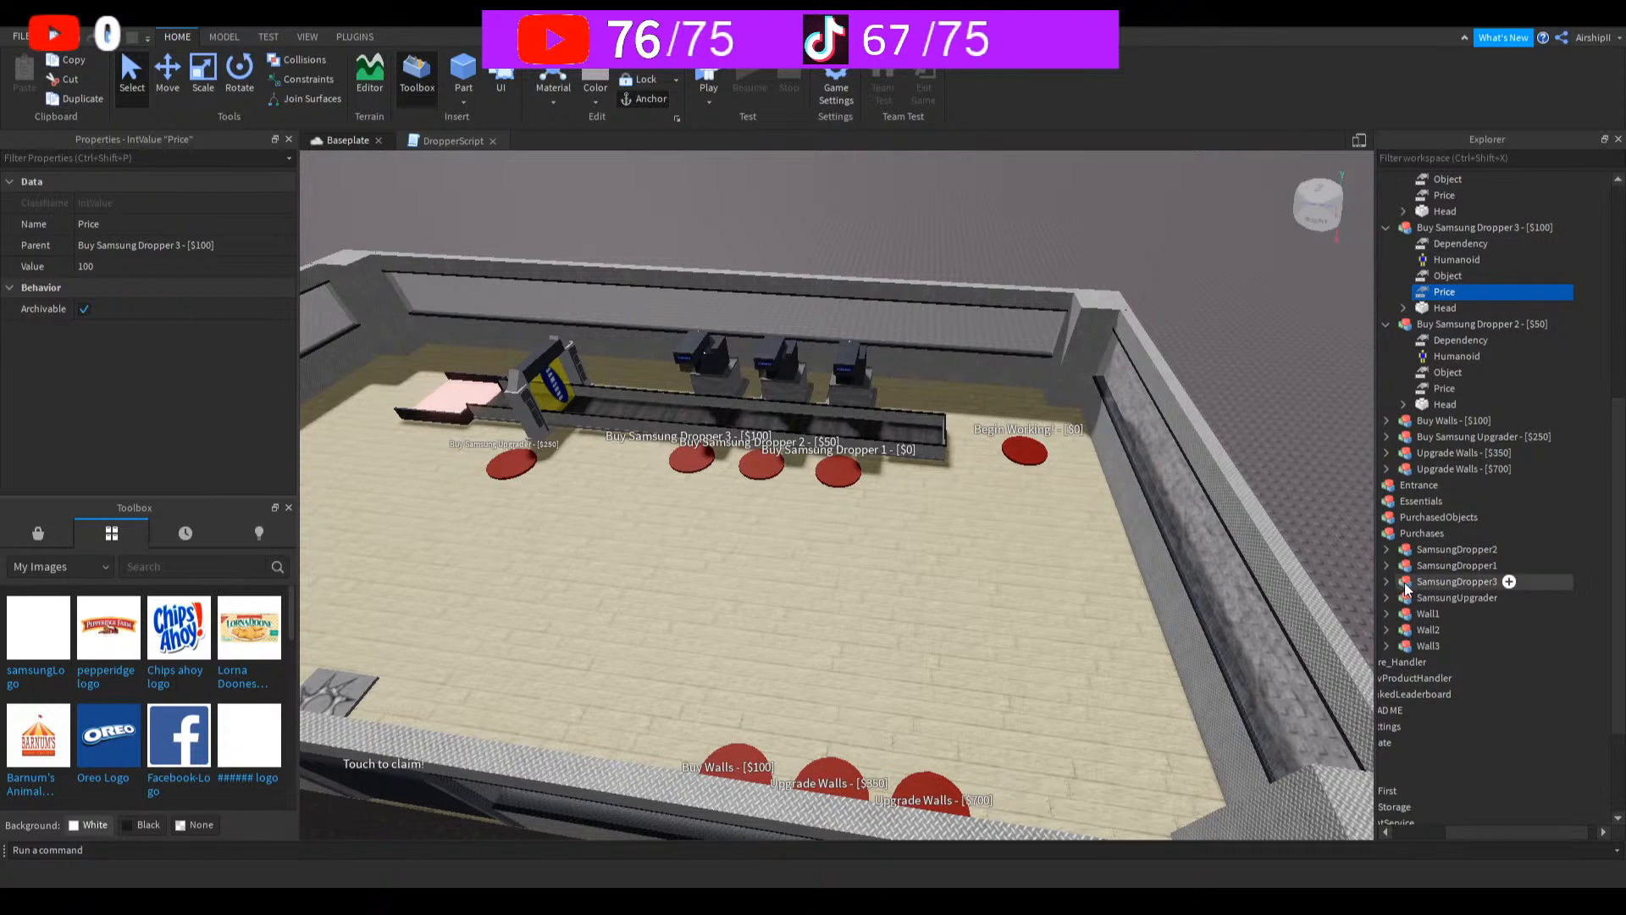
pyautogui.scroll(2, 1410, 581)
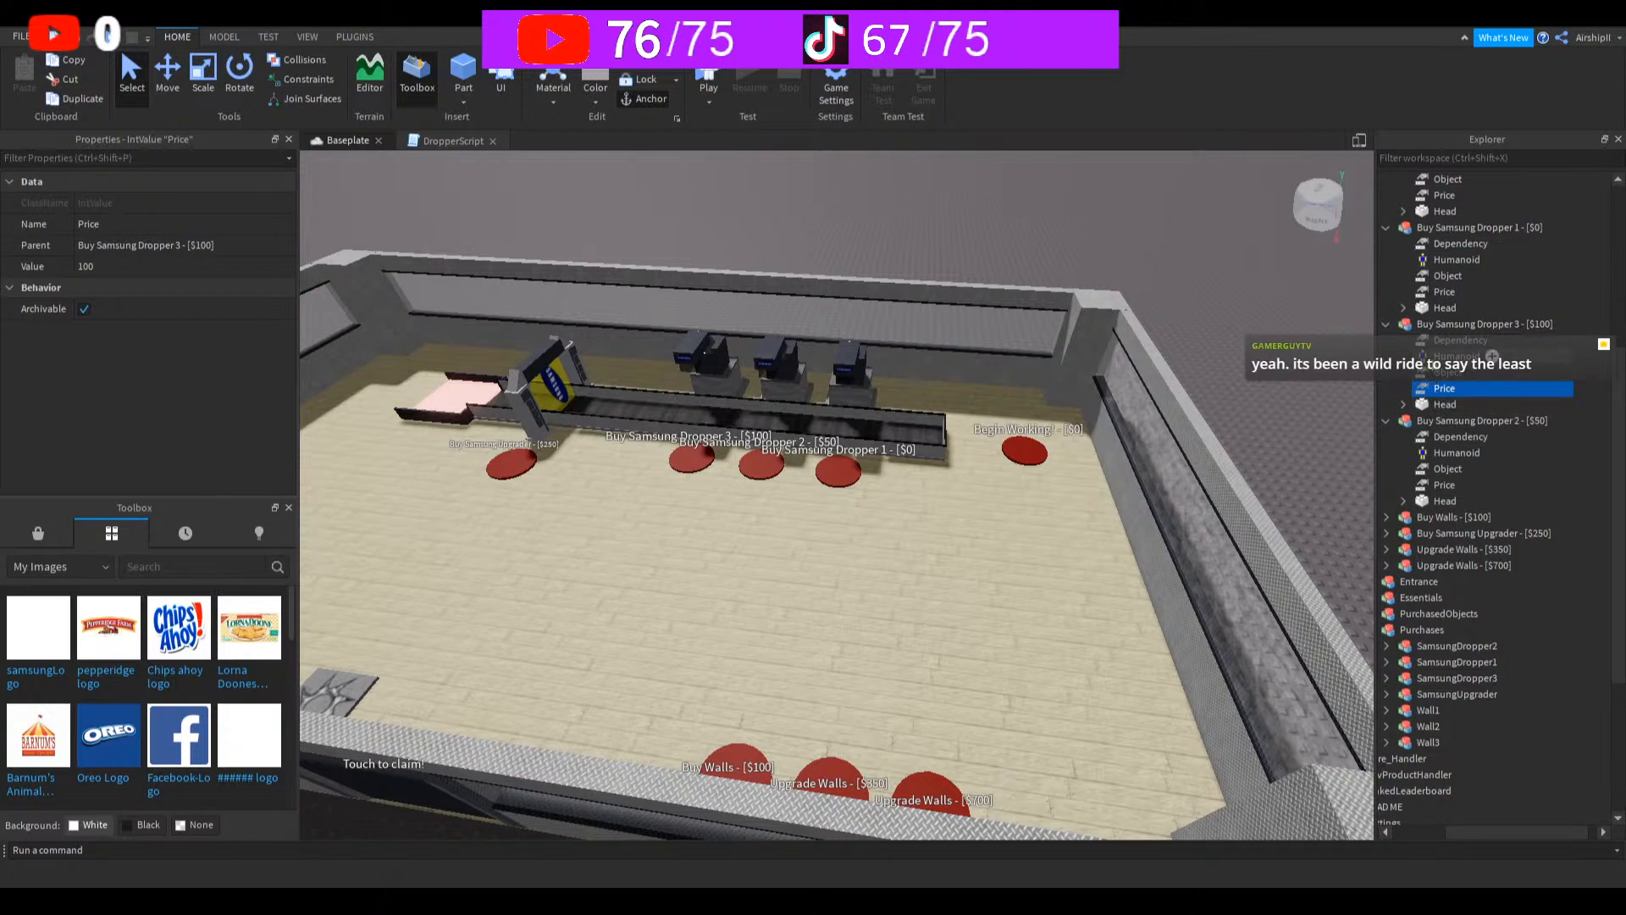
# Step: Check the Buy Samsung Dropper 2 and 3 buttons' Dependency, Object and Price values against the models in Purchases
pyautogui.click(1440, 328)
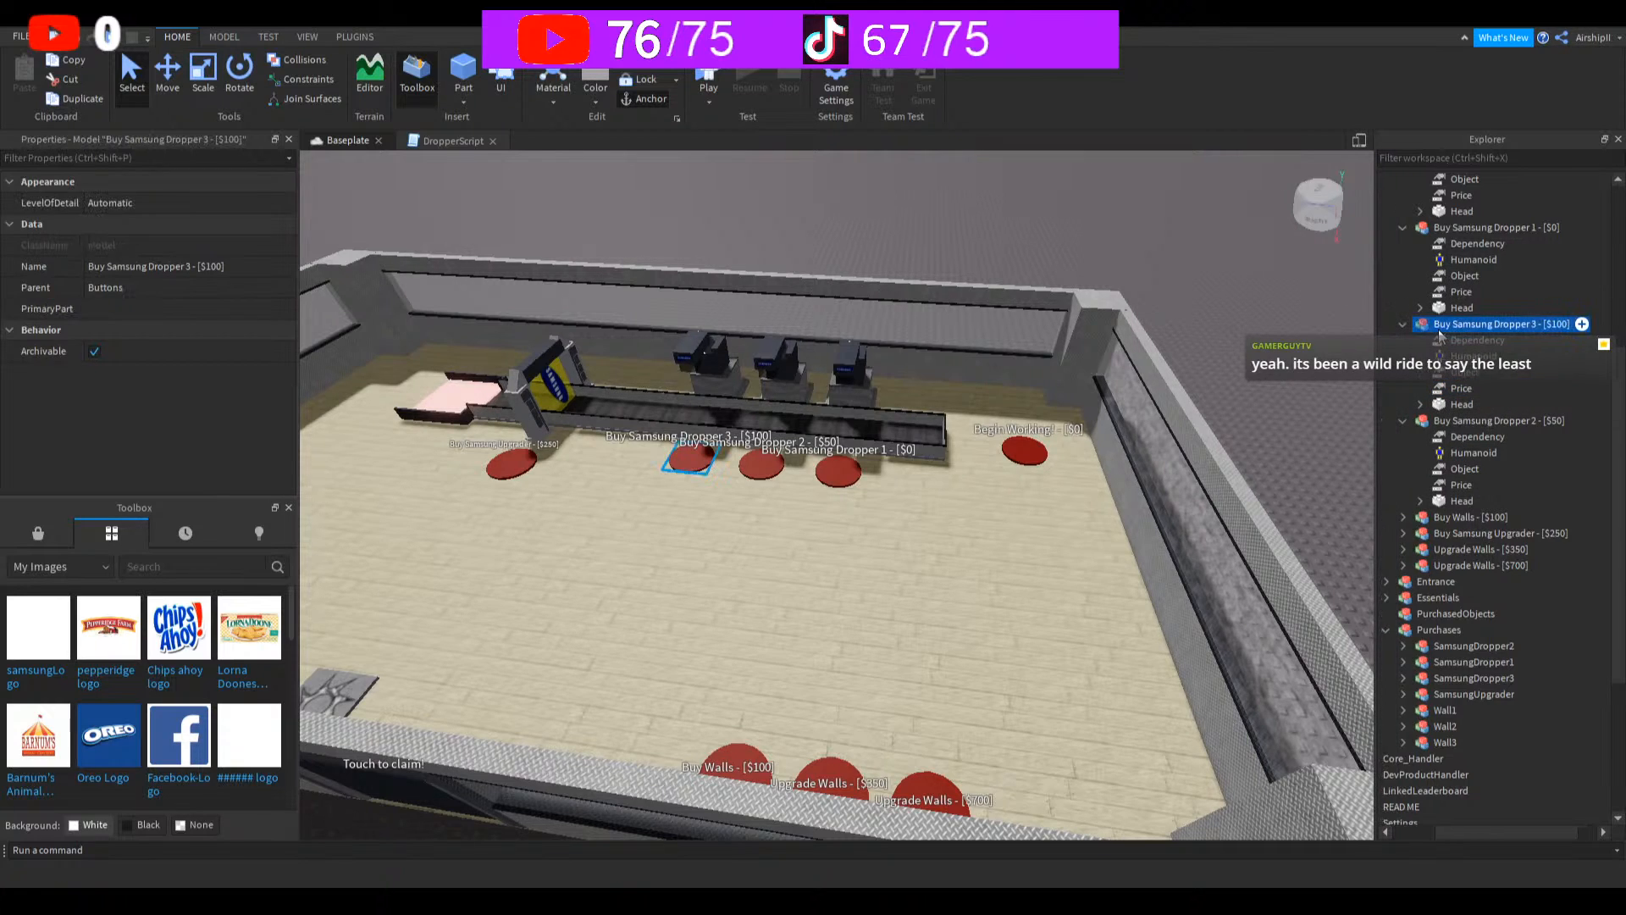
pyautogui.click(1463, 438)
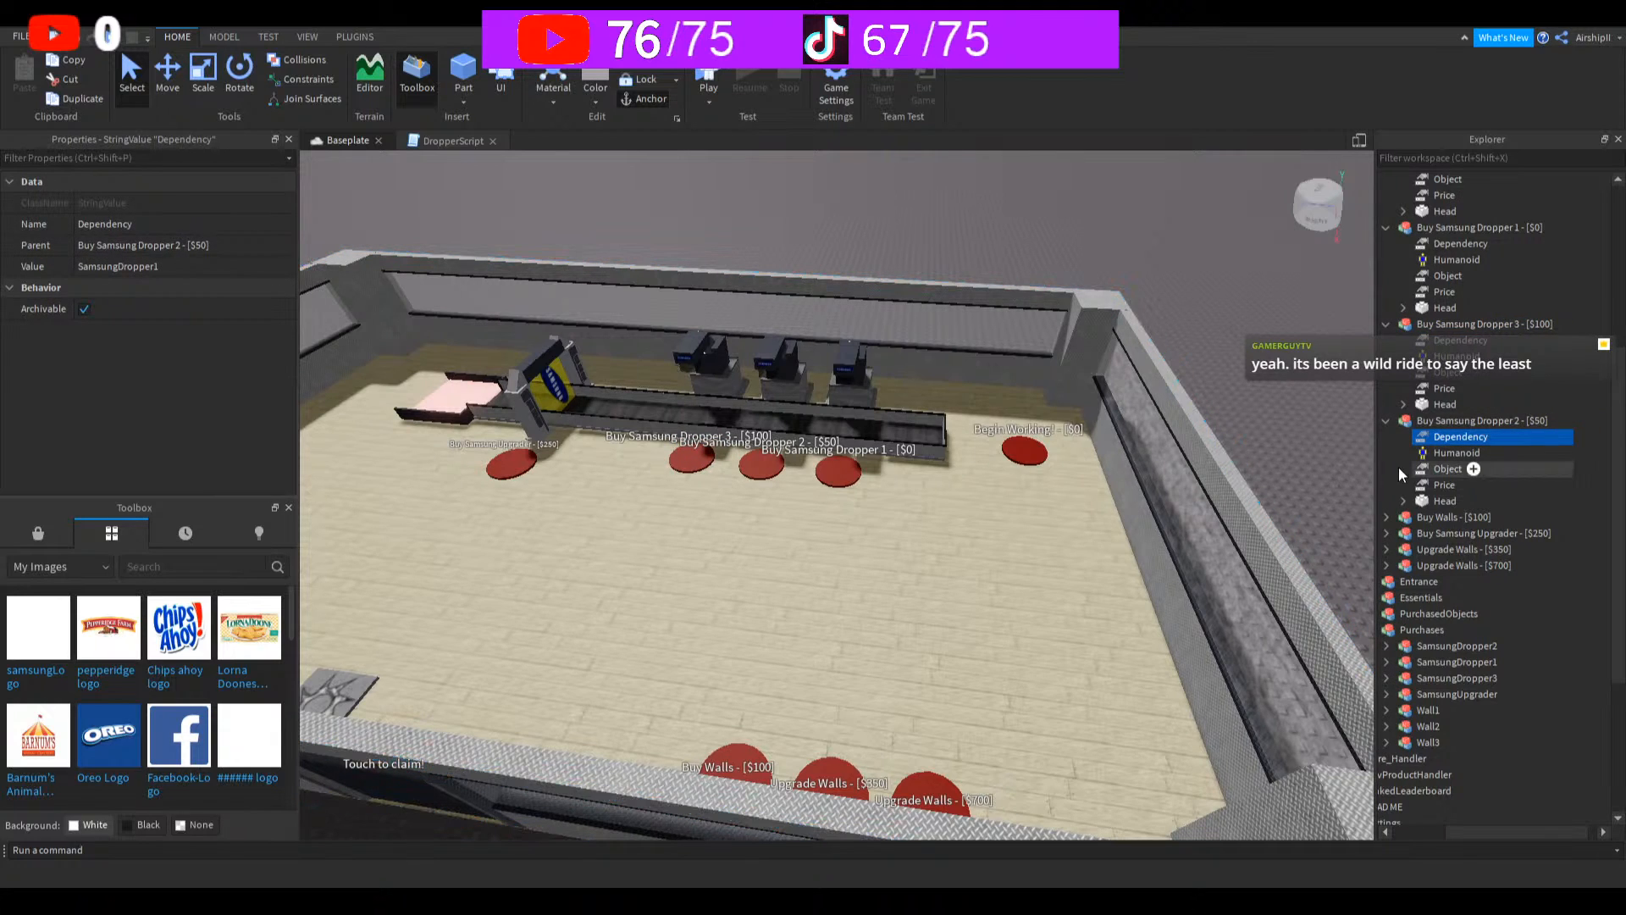
pyautogui.click(1443, 470)
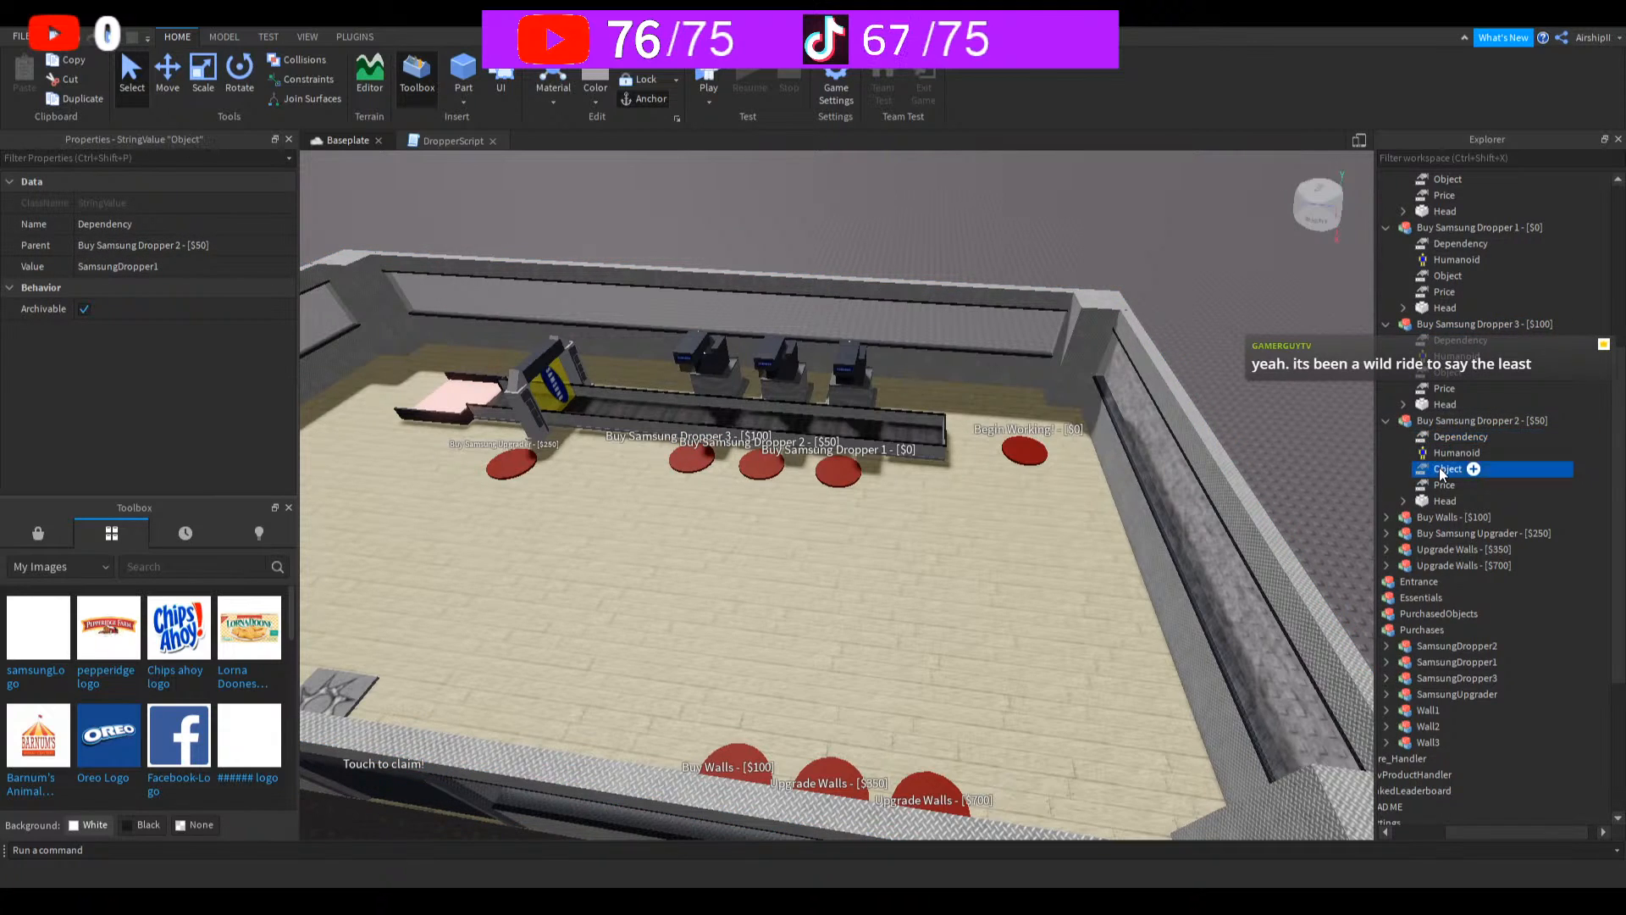
pyautogui.press('Down')
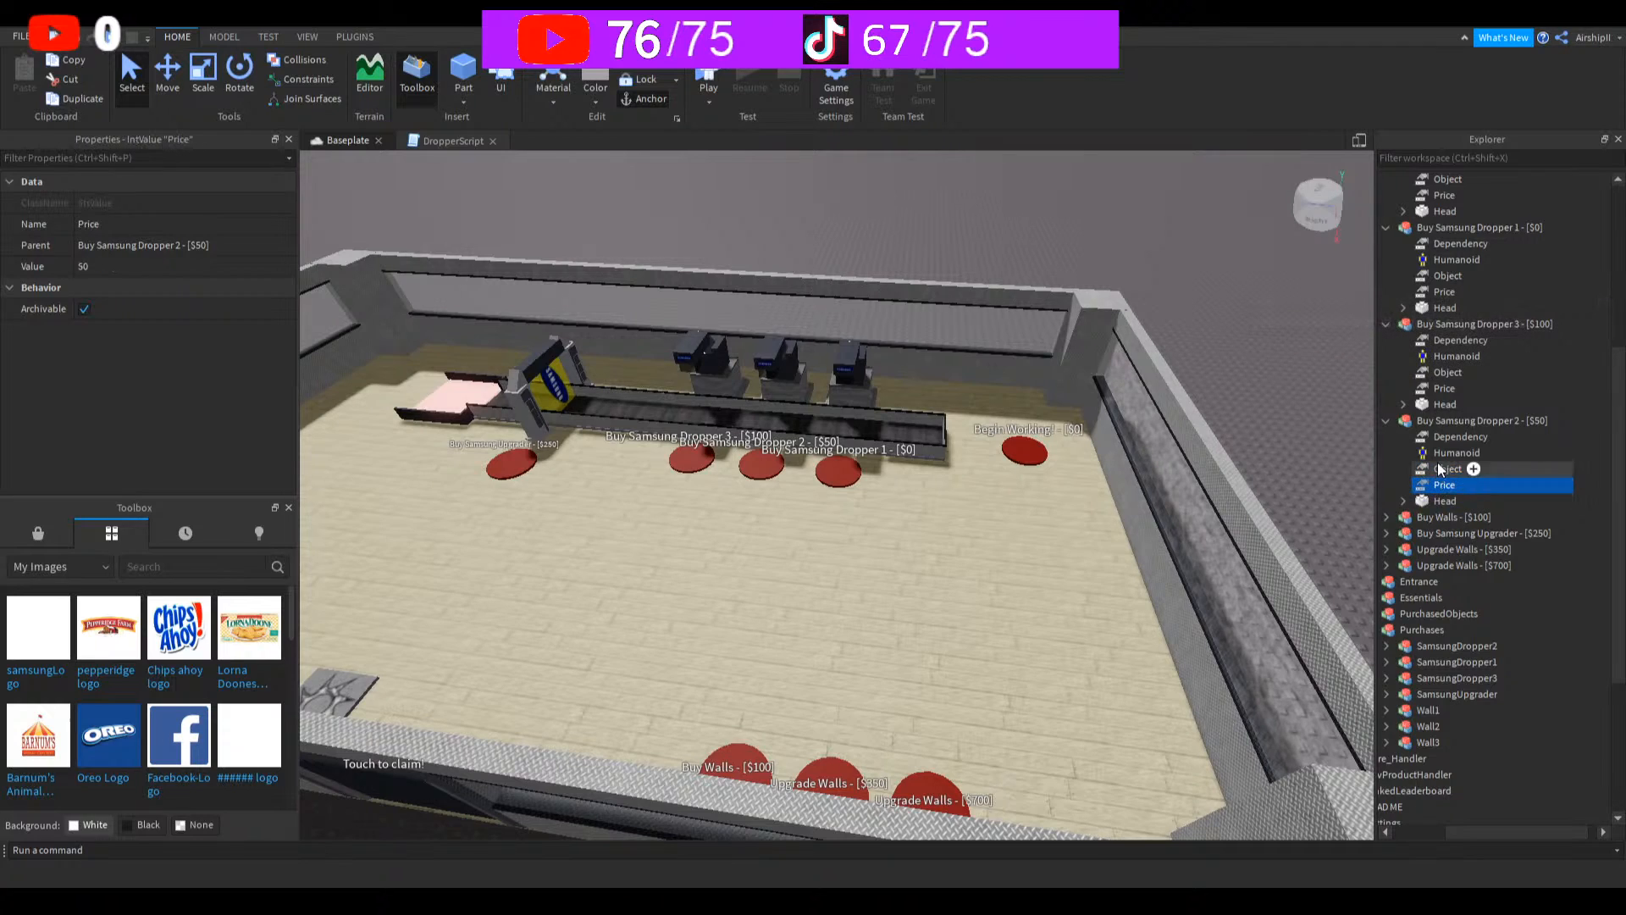
pyautogui.click(1443, 342)
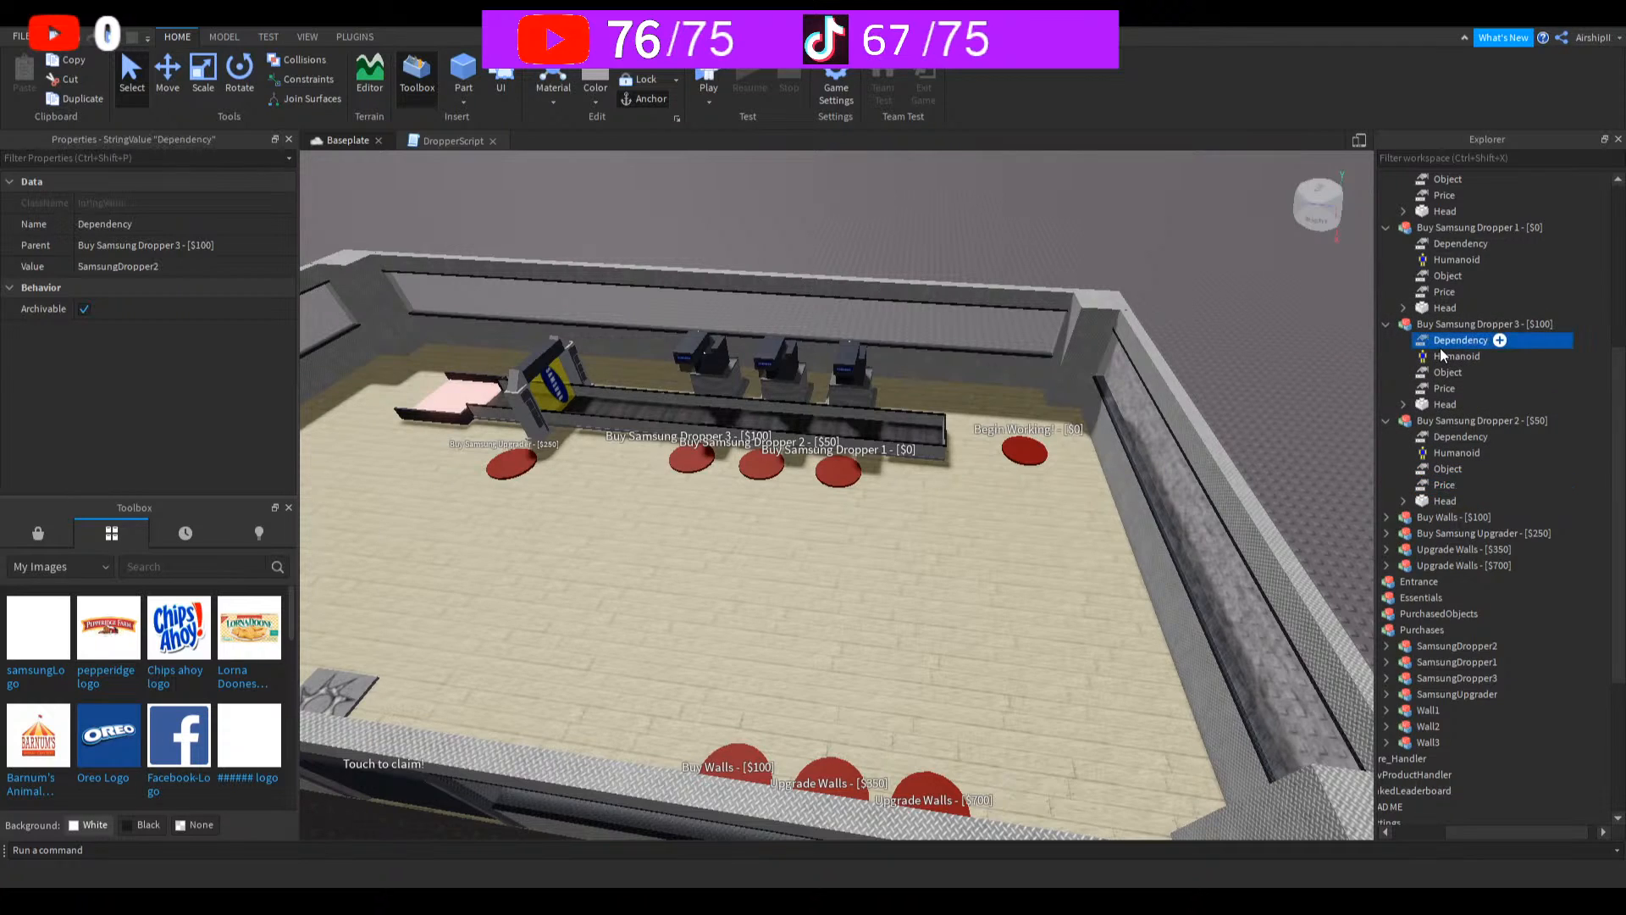
pyautogui.click(1440, 374)
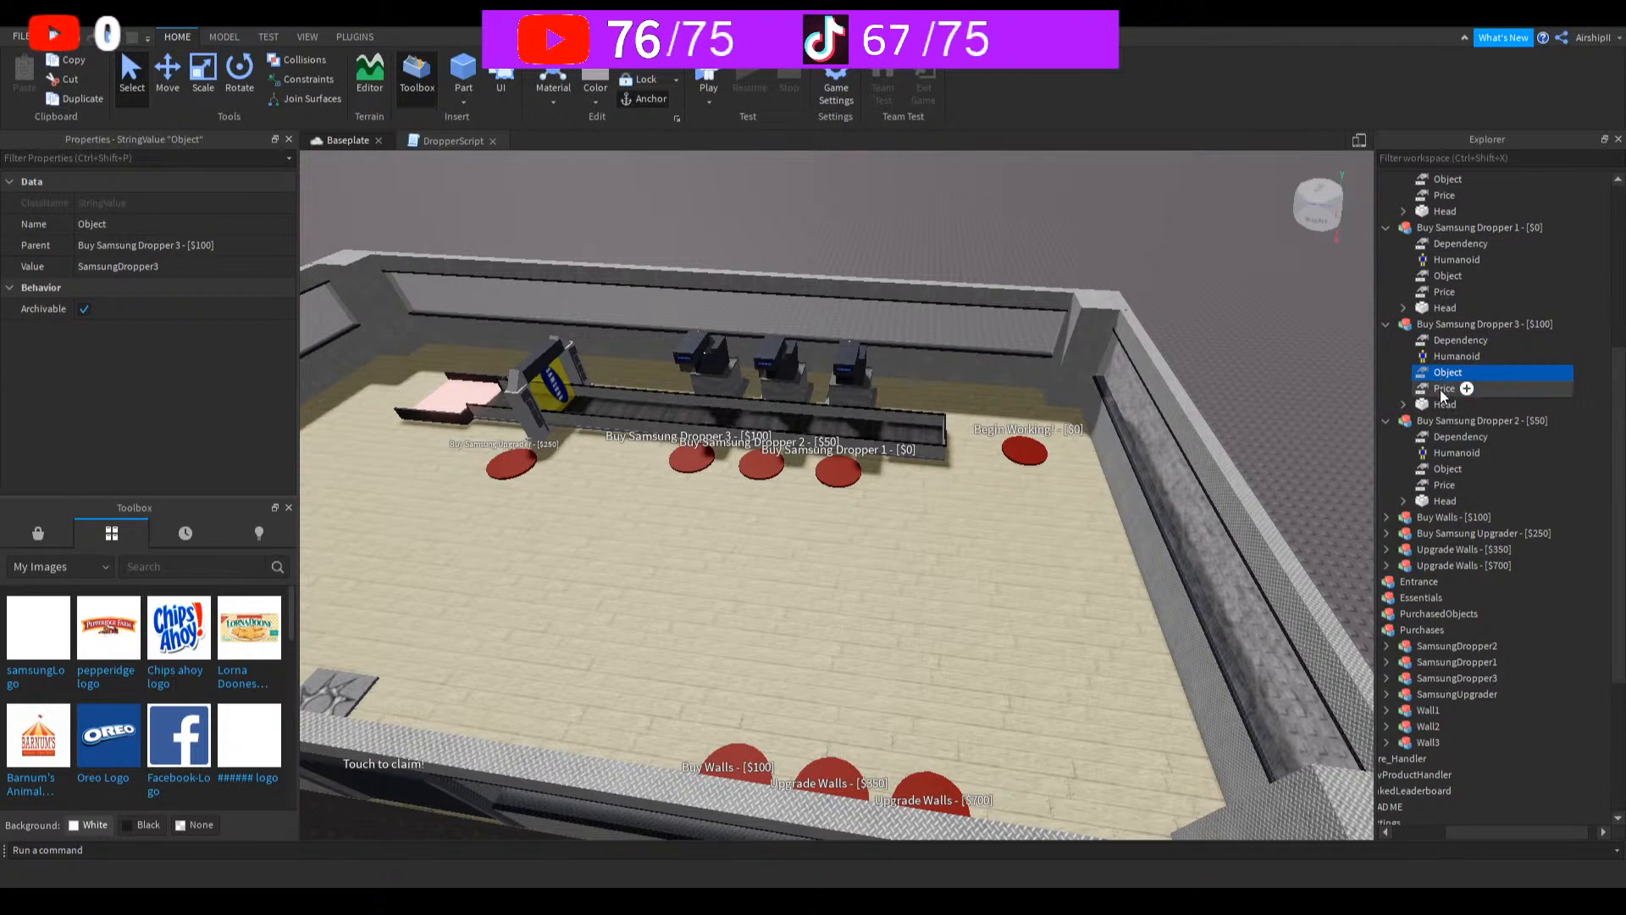
pyautogui.click(1444, 388)
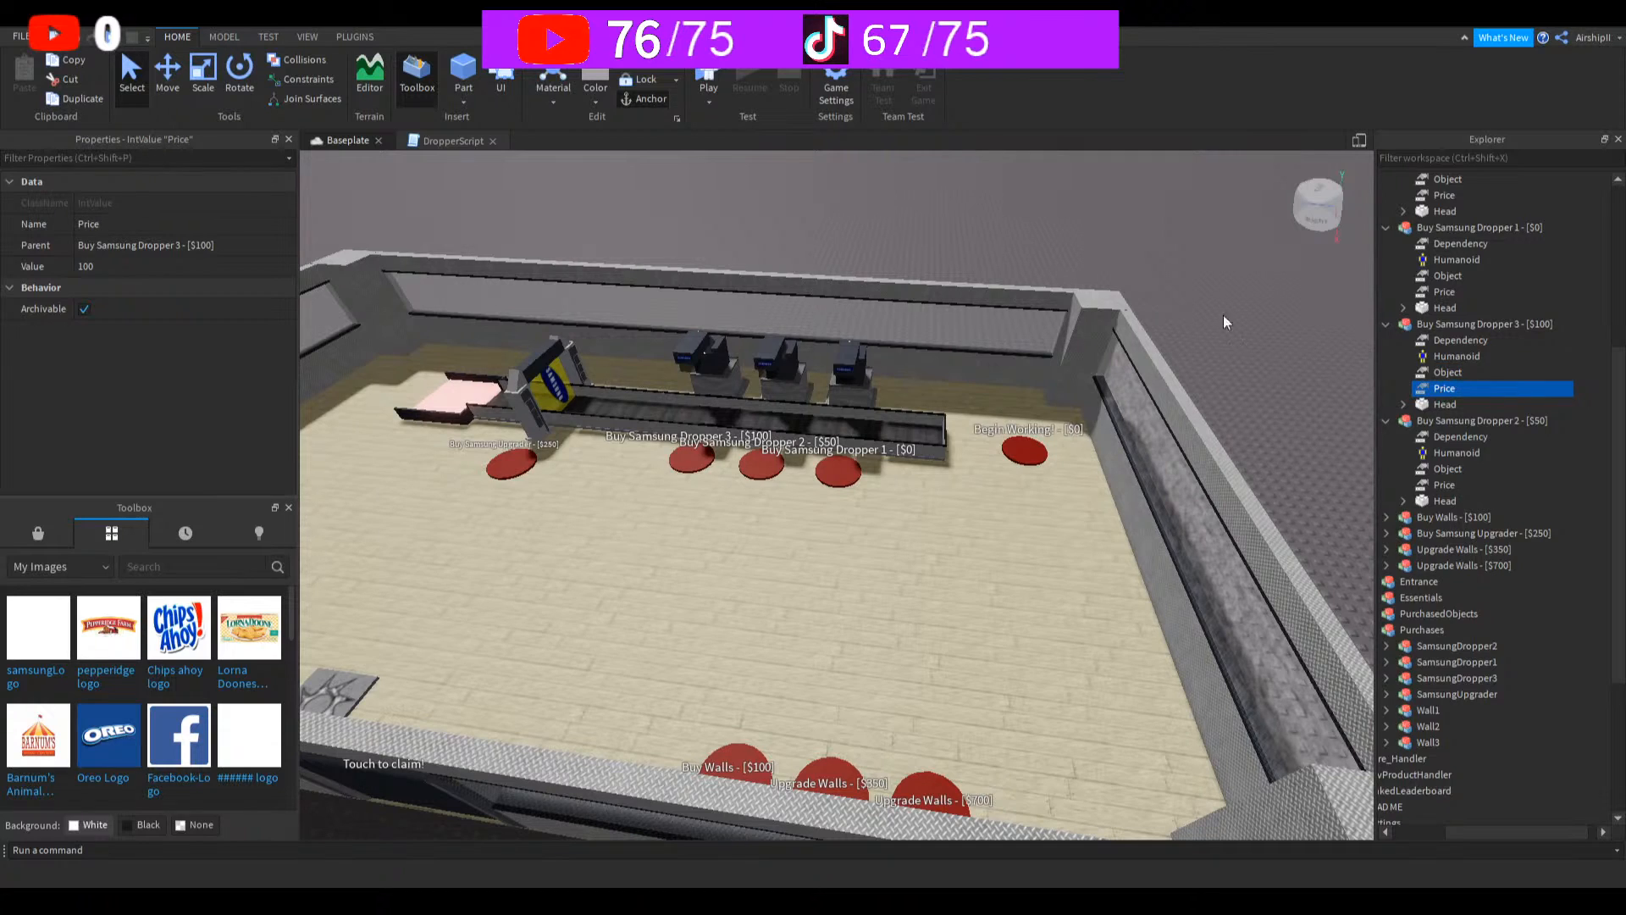
# Step: Start a new playtest, claim the tycoon and activate Begin Working! to check which dropper purchase buttons it unlocks
pyautogui.click(717, 74)
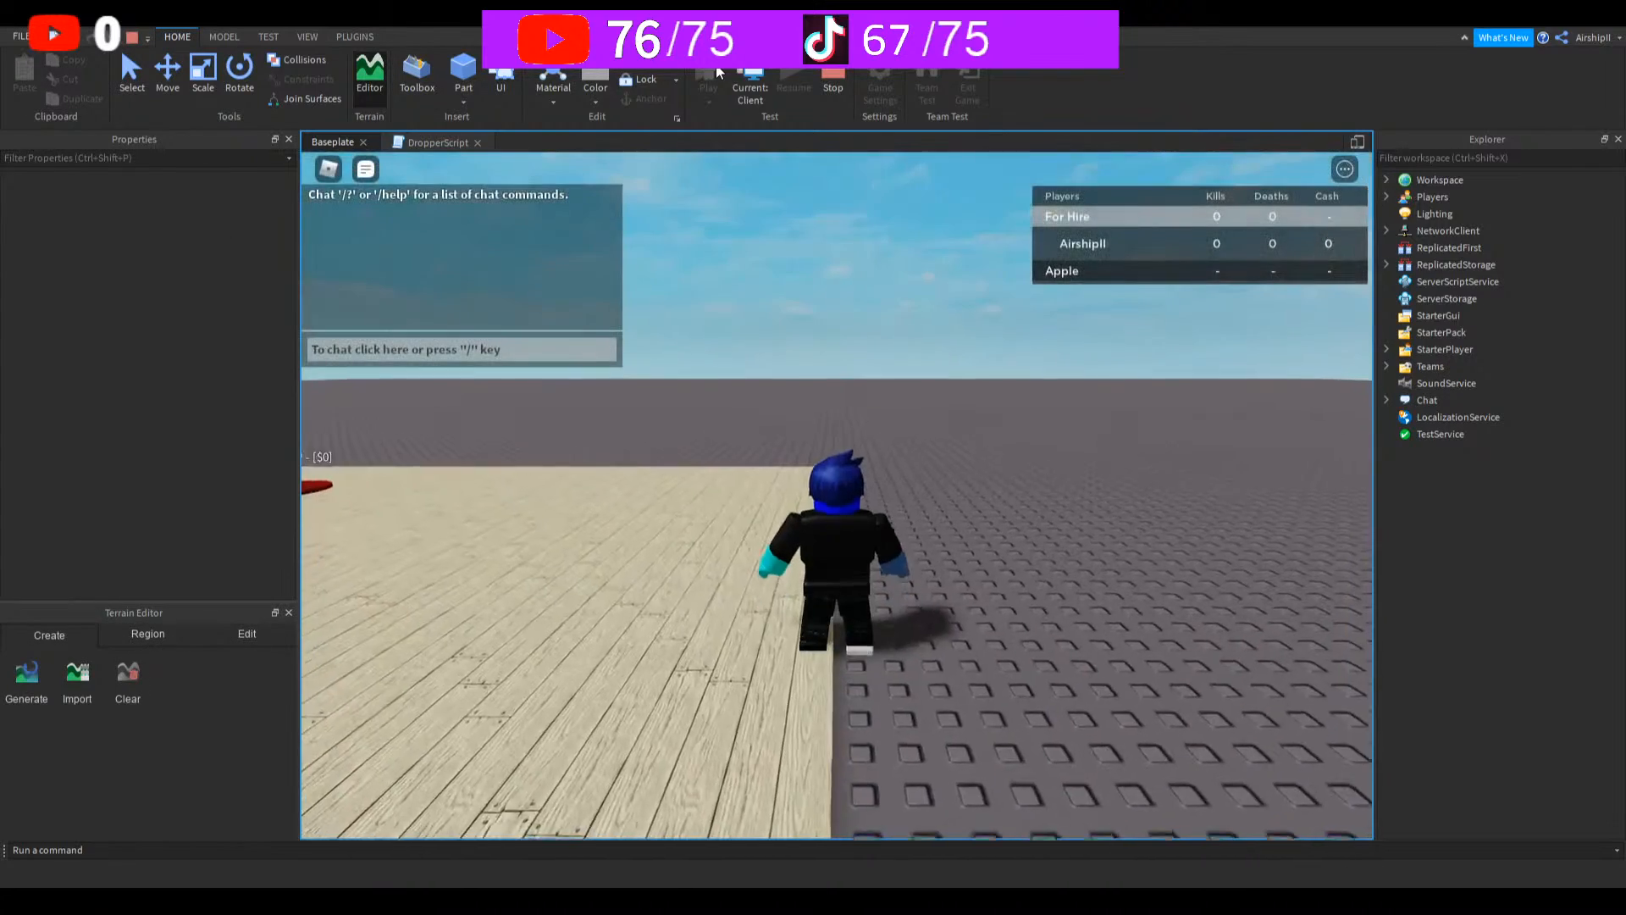
pyautogui.moveTo(904, 390); pyautogui.dragTo(904, 390, button='right')
pyautogui.press('w')
pyautogui.press('w')
pyautogui.press('s')
pyautogui.press('w')
pyautogui.press('w')
pyautogui.press('w')
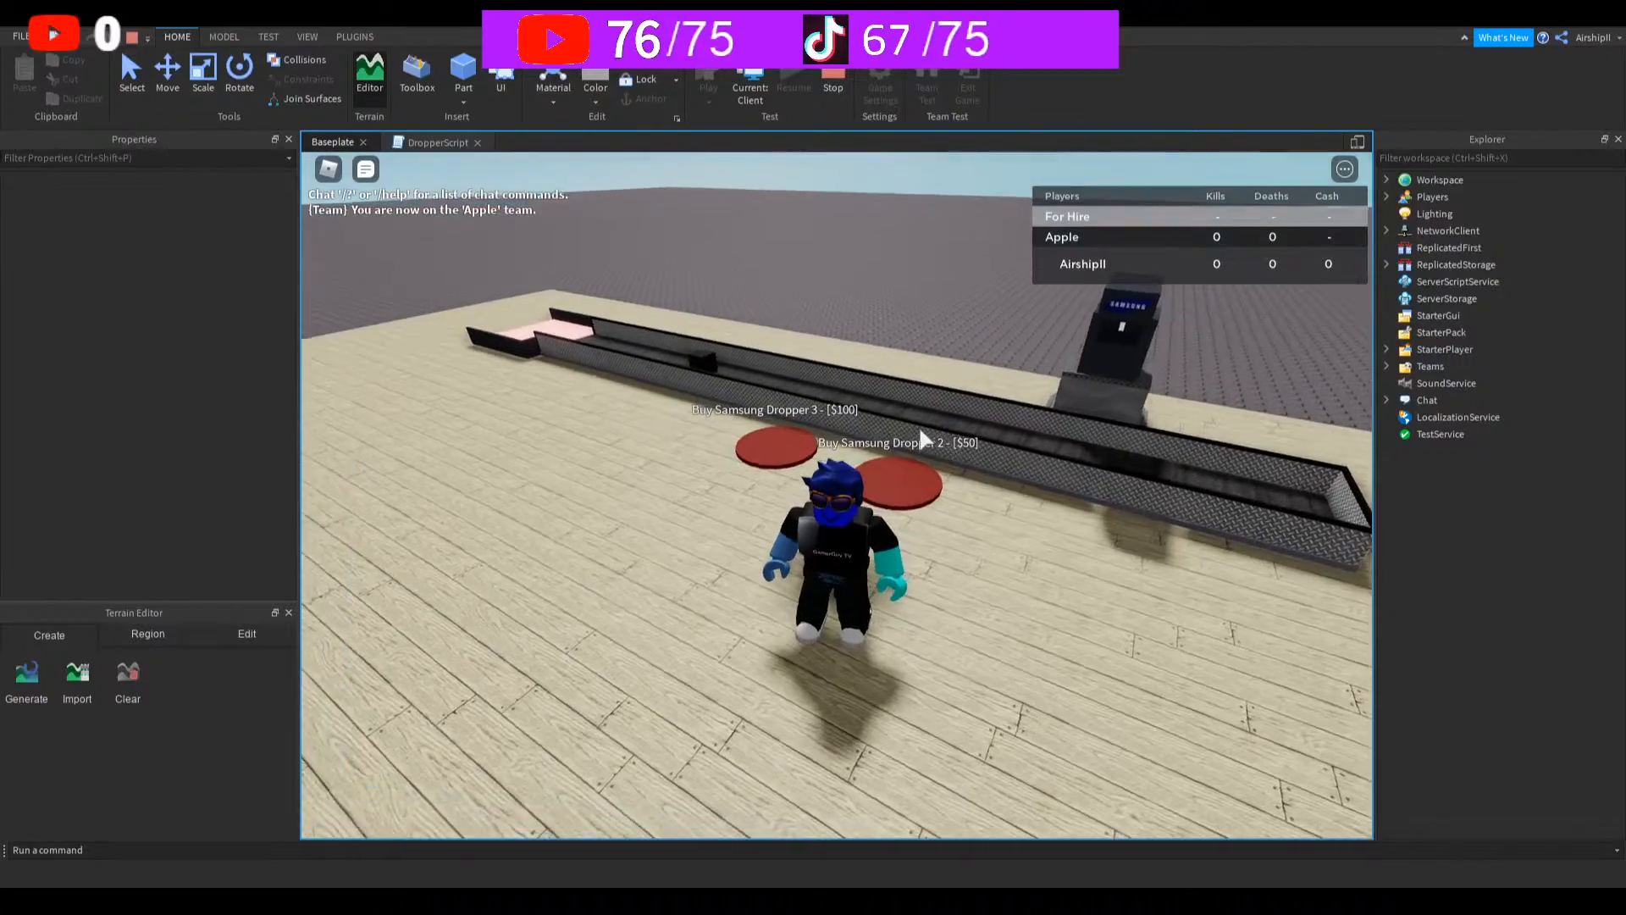
# Step: Walk to the Cash to Collect pad and gather the dropper's earnings until there is enough for the $50 dropper
pyautogui.press('w')
pyautogui.press('s')
pyautogui.press('w')
pyautogui.moveTo(920, 429); pyautogui.dragTo(920, 429, button='right')
pyautogui.press('w')
pyautogui.press('s')
pyautogui.press('w')
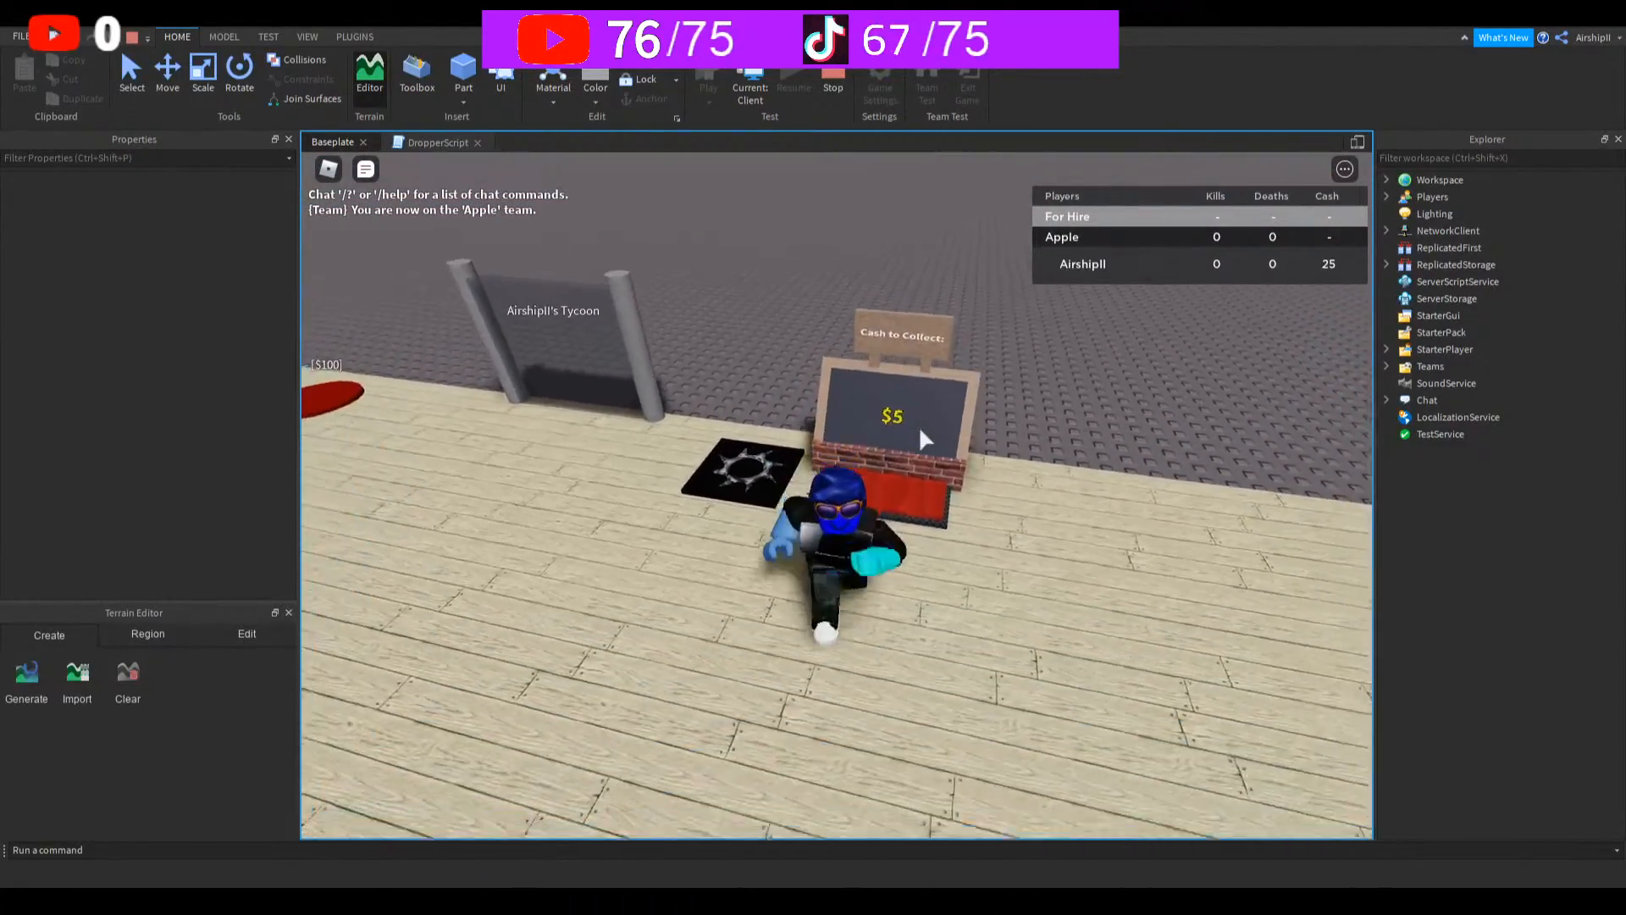
pyautogui.press('s')
pyautogui.press('w')
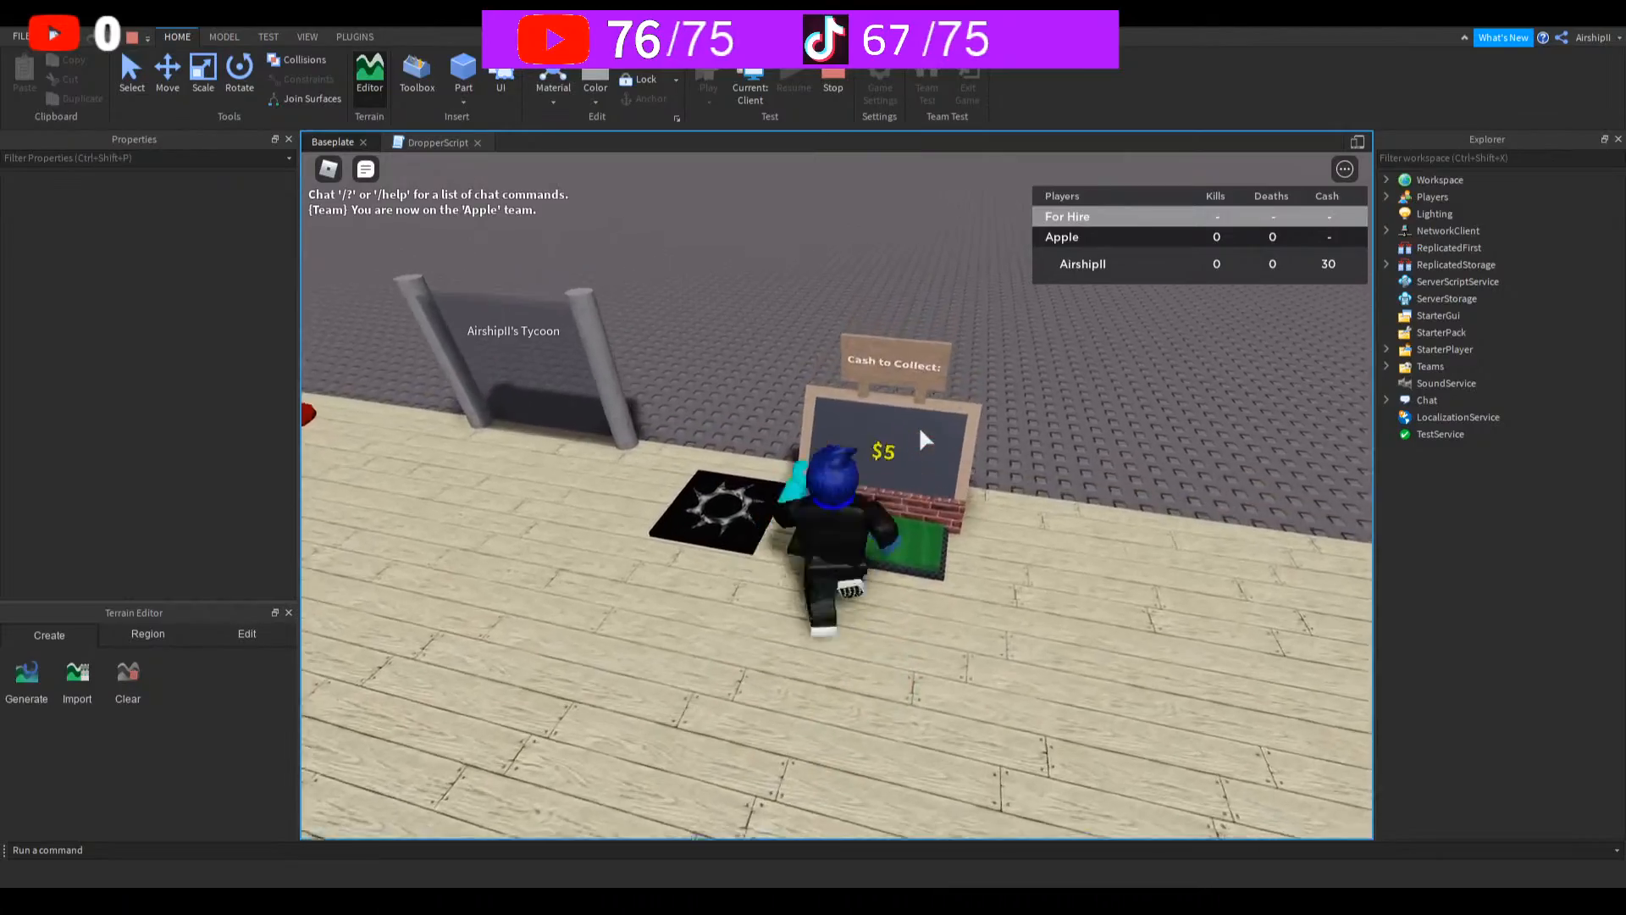
# Step: Buy Samsung Dropper 2 for $50 in the playtest and inspect the droppers and remaining purchase buttons beside the conveyor
pyautogui.moveTo(924, 438); pyautogui.dragTo(918, 425, button='right')
pyautogui.press('w')
pyautogui.press('w')
pyautogui.press('w')
pyautogui.press('w')
pyautogui.press('s')
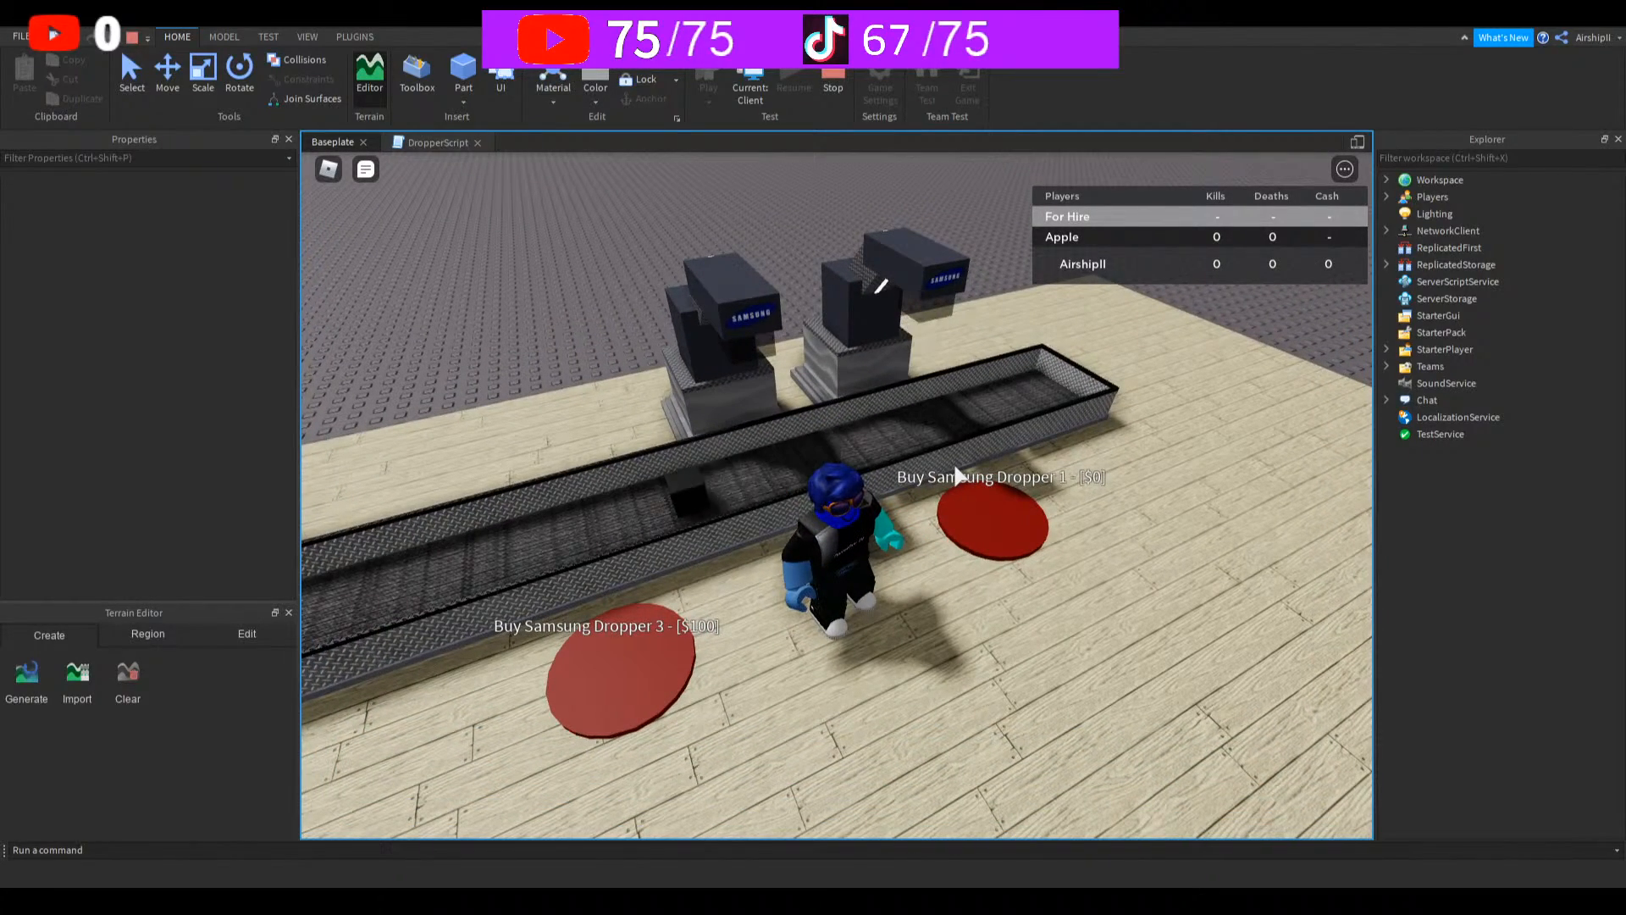
pyautogui.scroll(-3, 949, 485)
pyautogui.scroll(3, 949, 485)
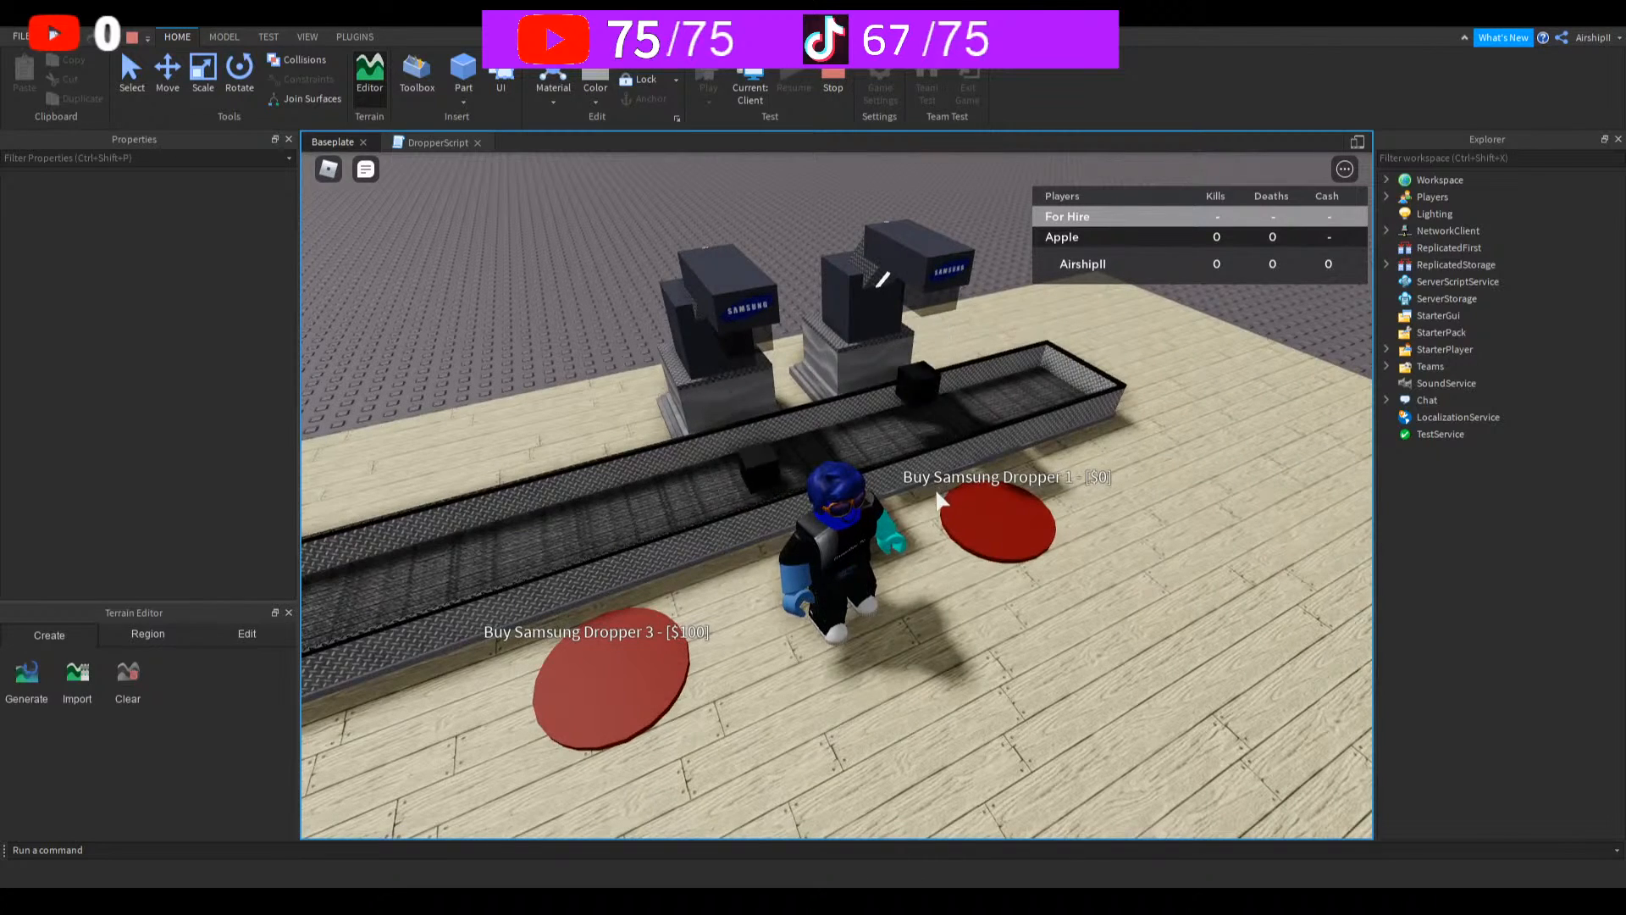
pyautogui.scroll(-3, 924, 496)
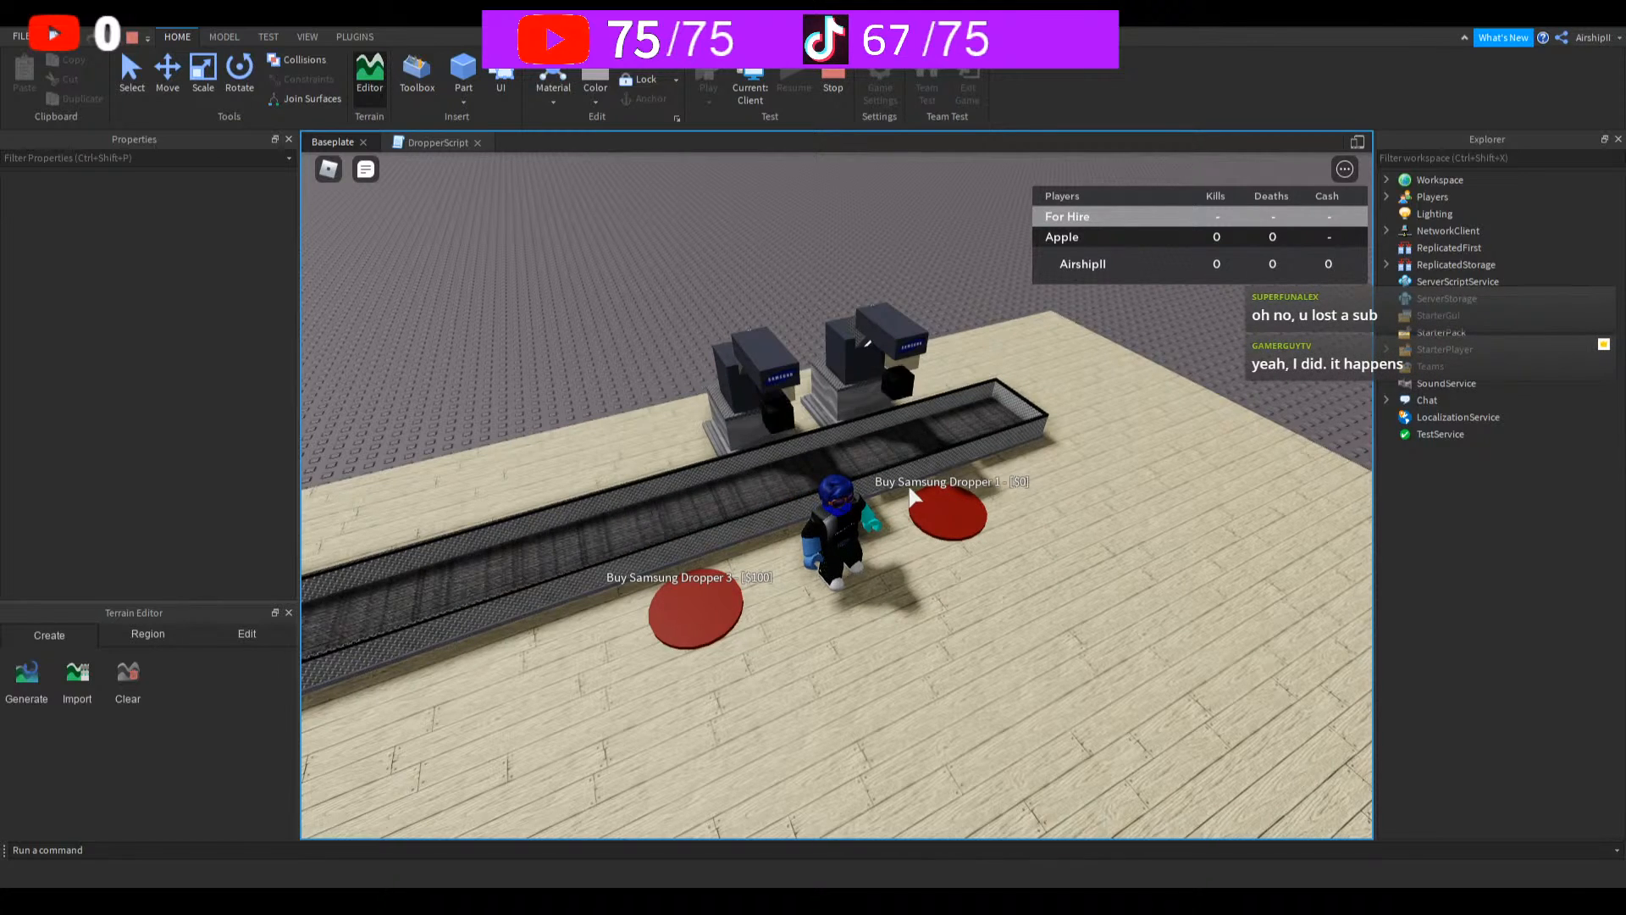
# Step: Collect the accumulated cash and walk back to the dropper purchase buttons beside the conveyor
pyautogui.moveTo(944, 533); pyautogui.dragTo(945, 533, button='right')
pyautogui.press('w')
pyautogui.press('w')
pyautogui.press('w')
pyautogui.press('w')
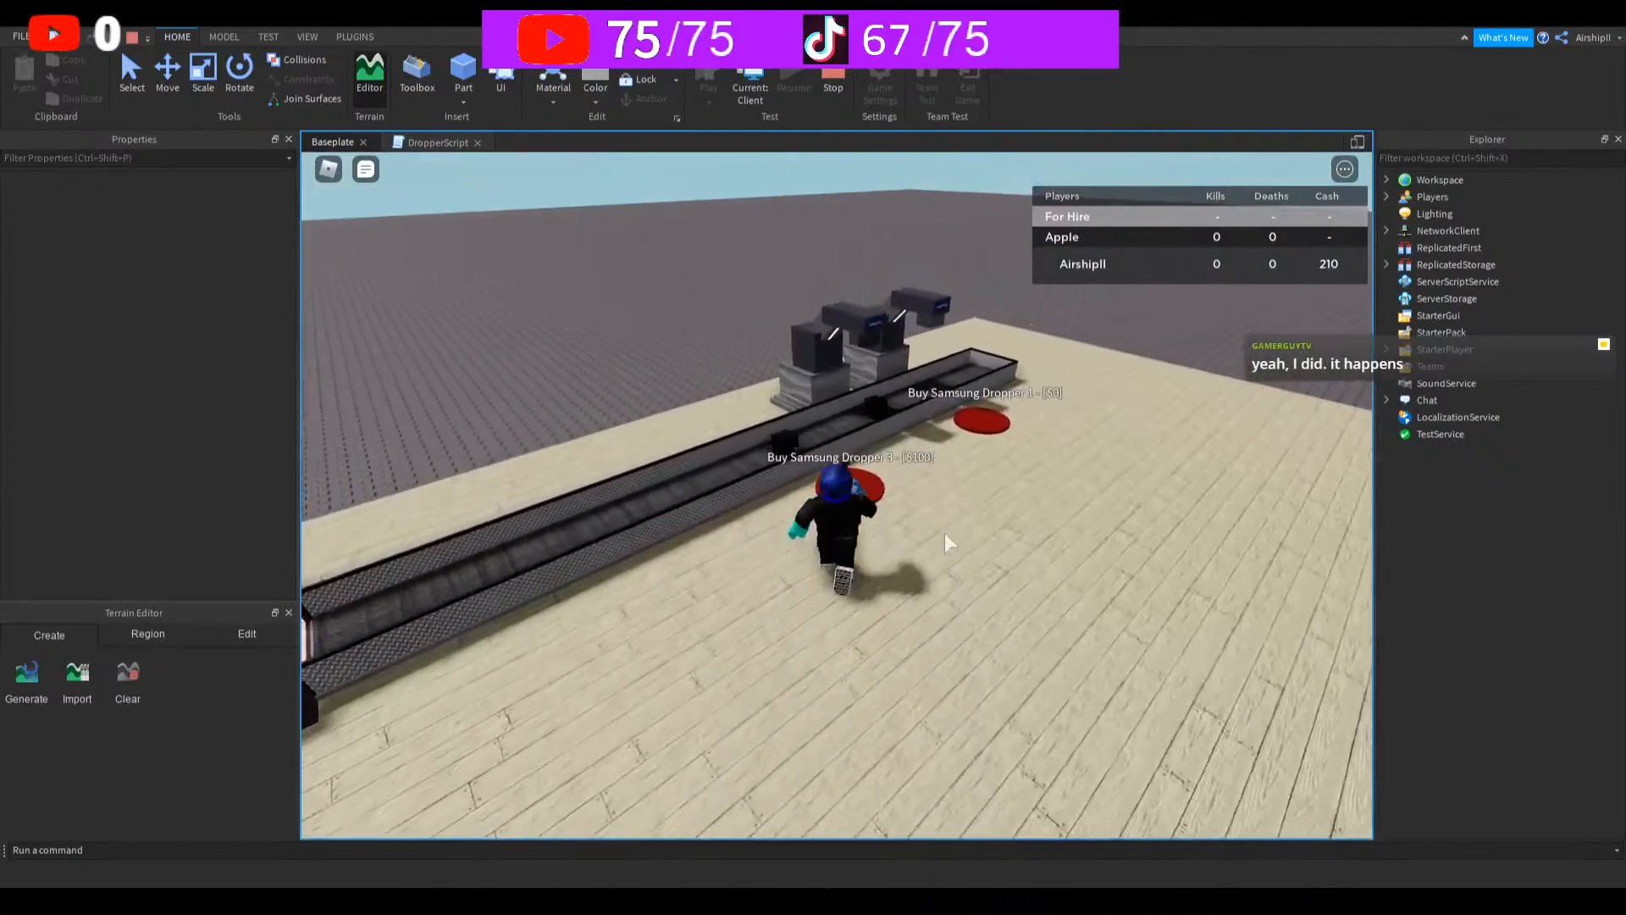
# Step: Activate the Buy Samsung Dropper 1 button, check which dropper it adds at the conveyor, and stop the test
pyautogui.press('d')
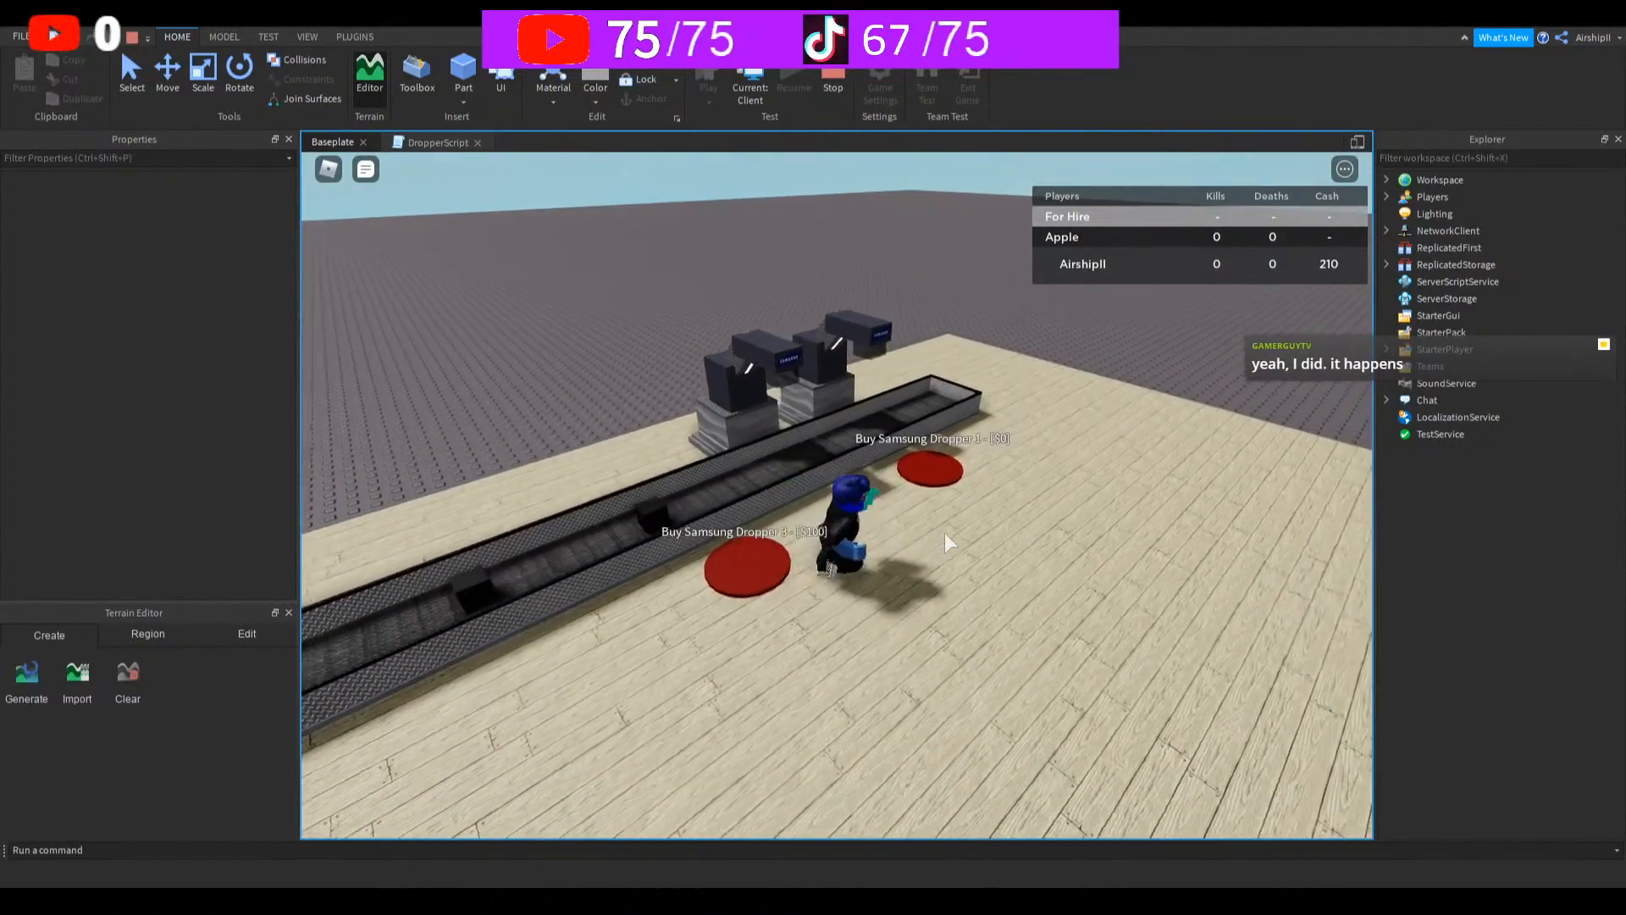
pyautogui.press('w')
pyautogui.moveTo(945, 533); pyautogui.dragTo(944, 533, button='right')
pyautogui.press('a')
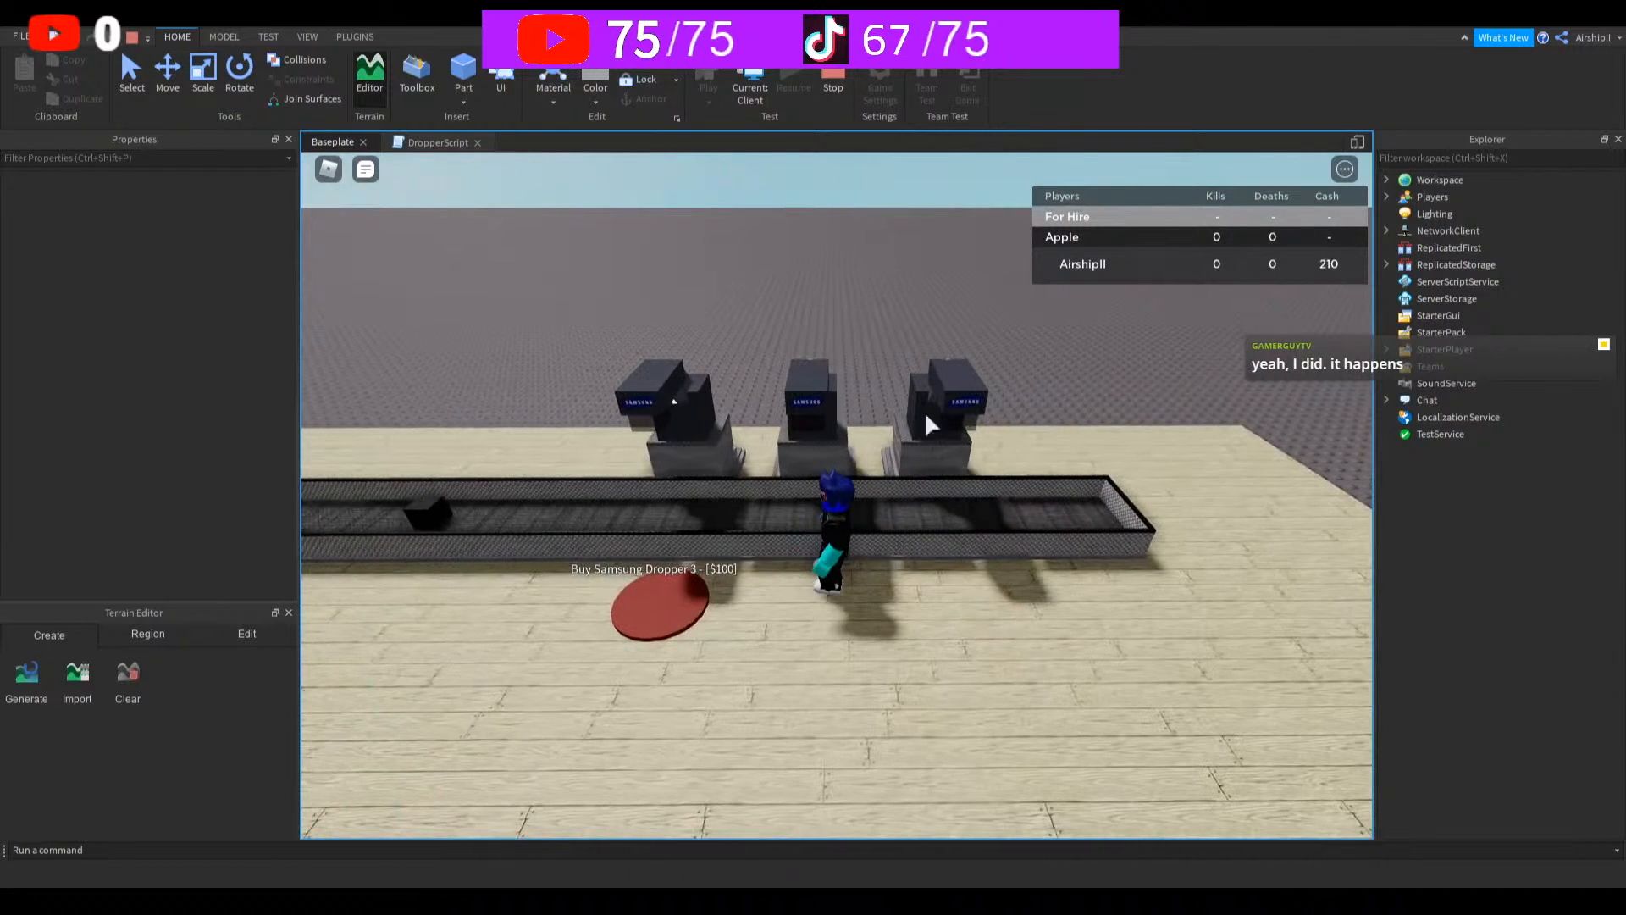
pyautogui.click(832, 80)
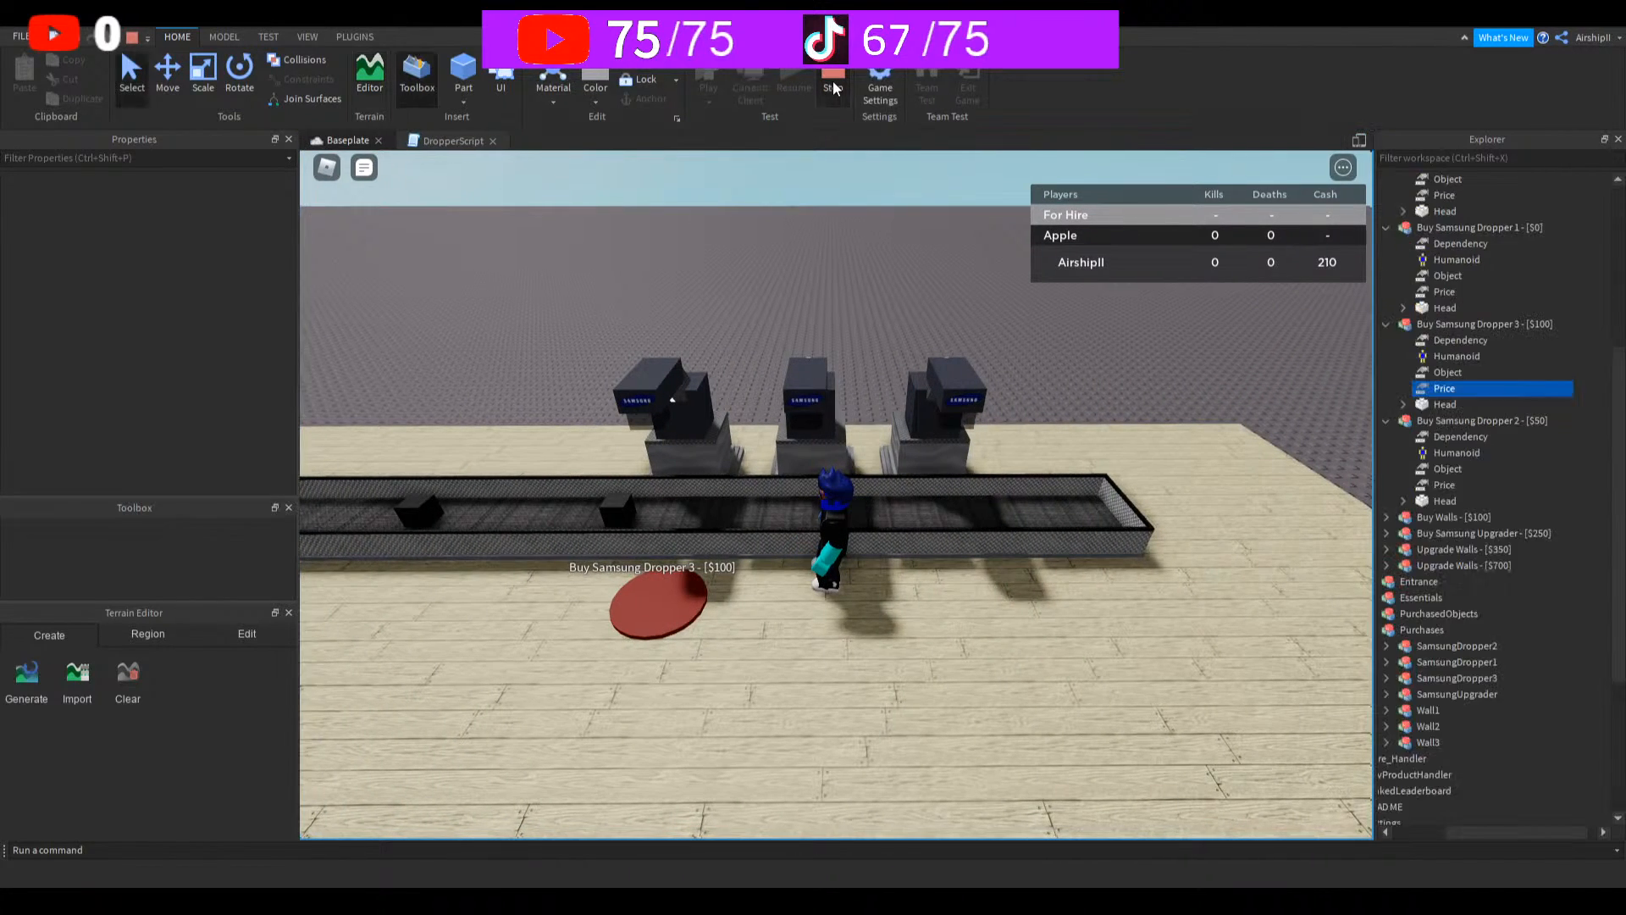
# Step: Collapse the Buy Samsung Dropper 1, 2 and 3 button models in the object hierarchy
pyautogui.click(1386, 420)
pyautogui.click(1386, 325)
pyautogui.click(1385, 227)
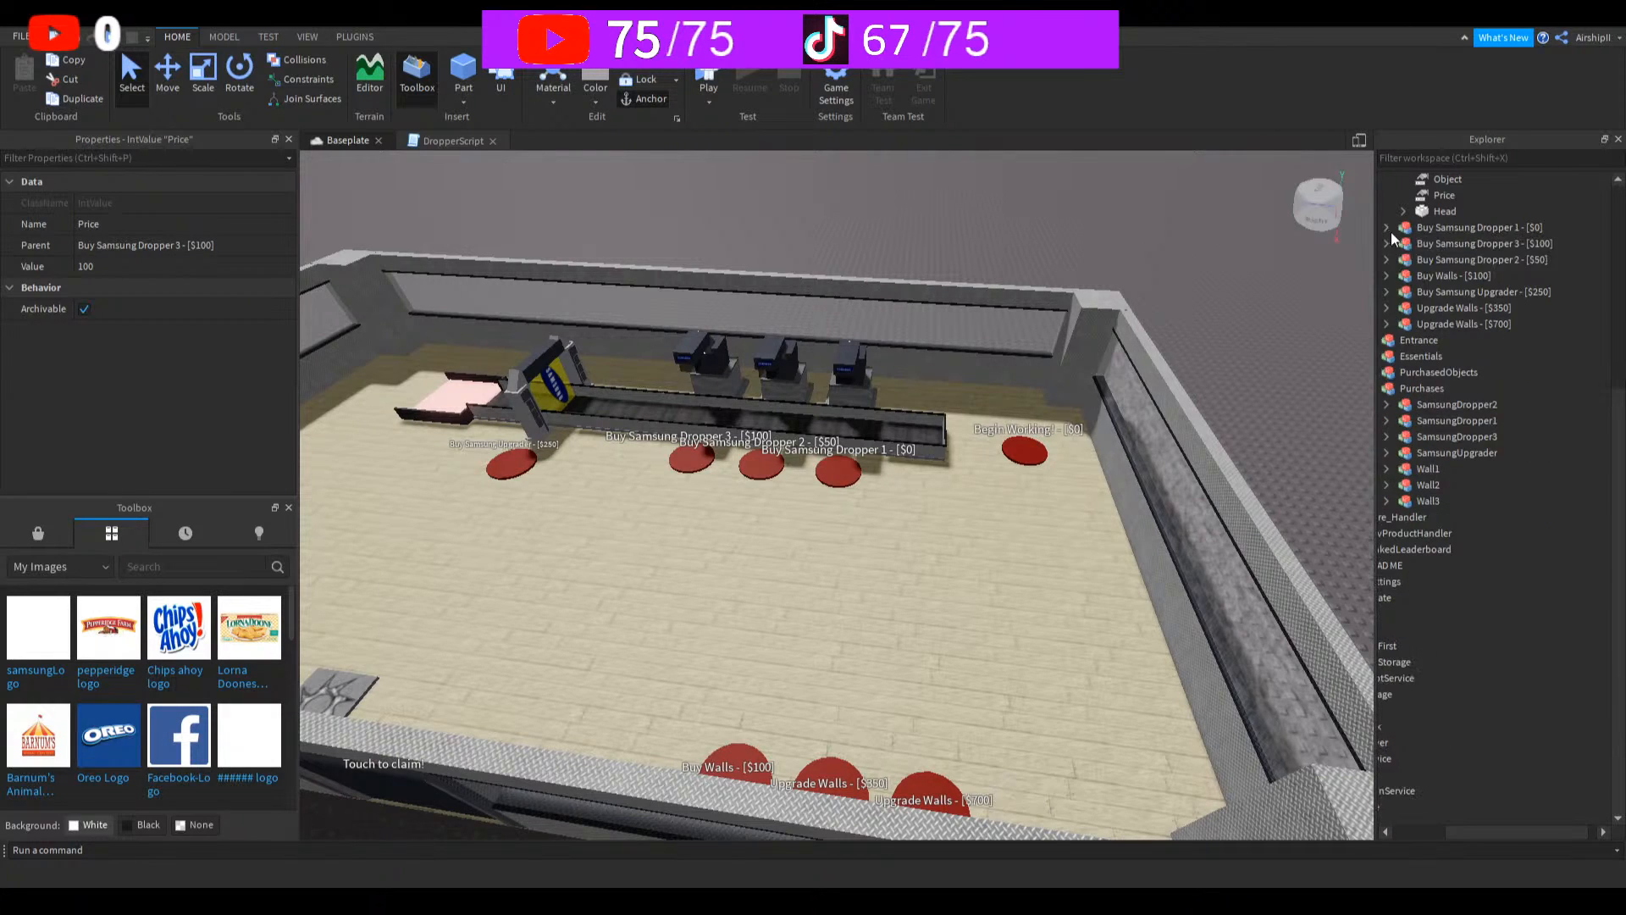
pyautogui.scroll(2, 1389, 255)
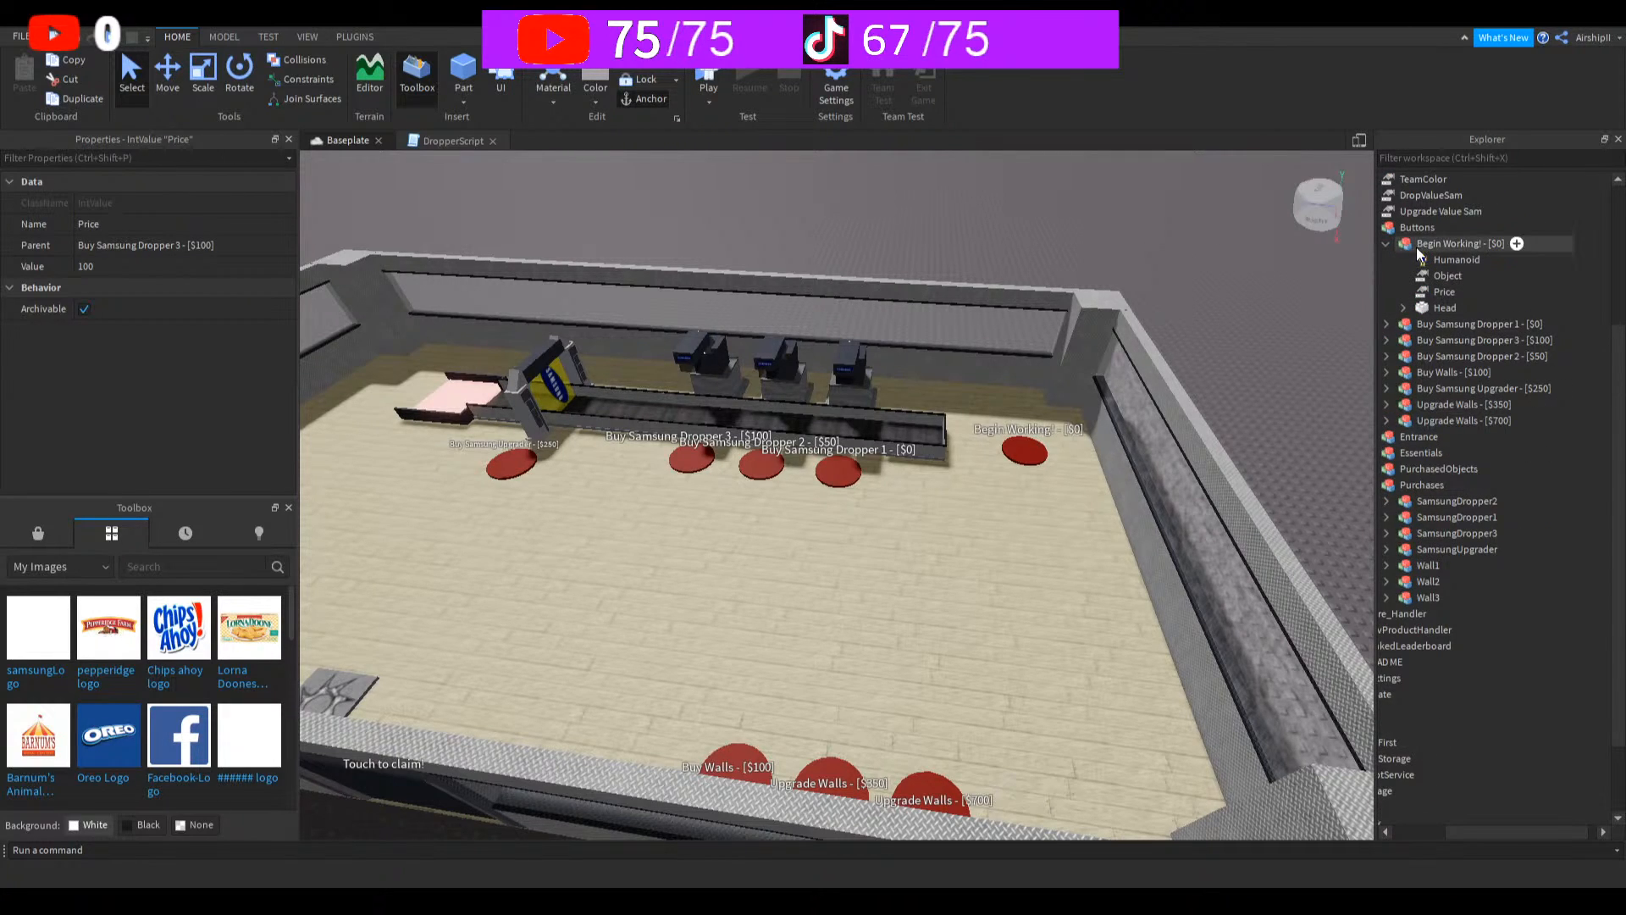
# Step: Delete the Begin Working! button model from the tycoon's Buttons group
pyautogui.click(1416, 247)
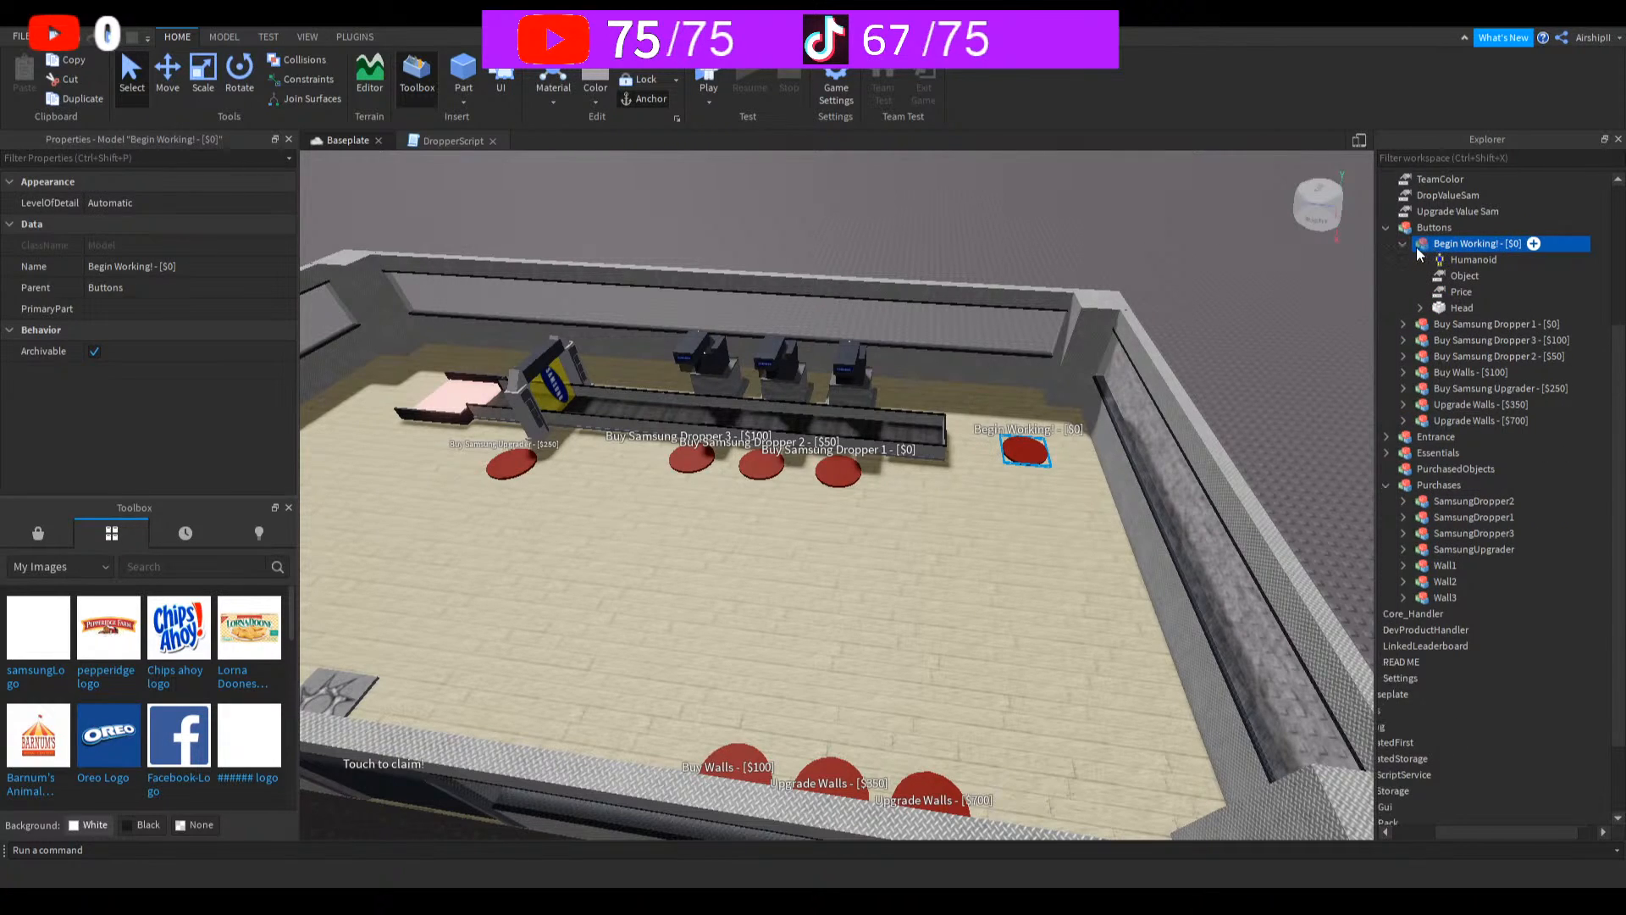
pyautogui.click(1463, 256)
pyautogui.click(1460, 245)
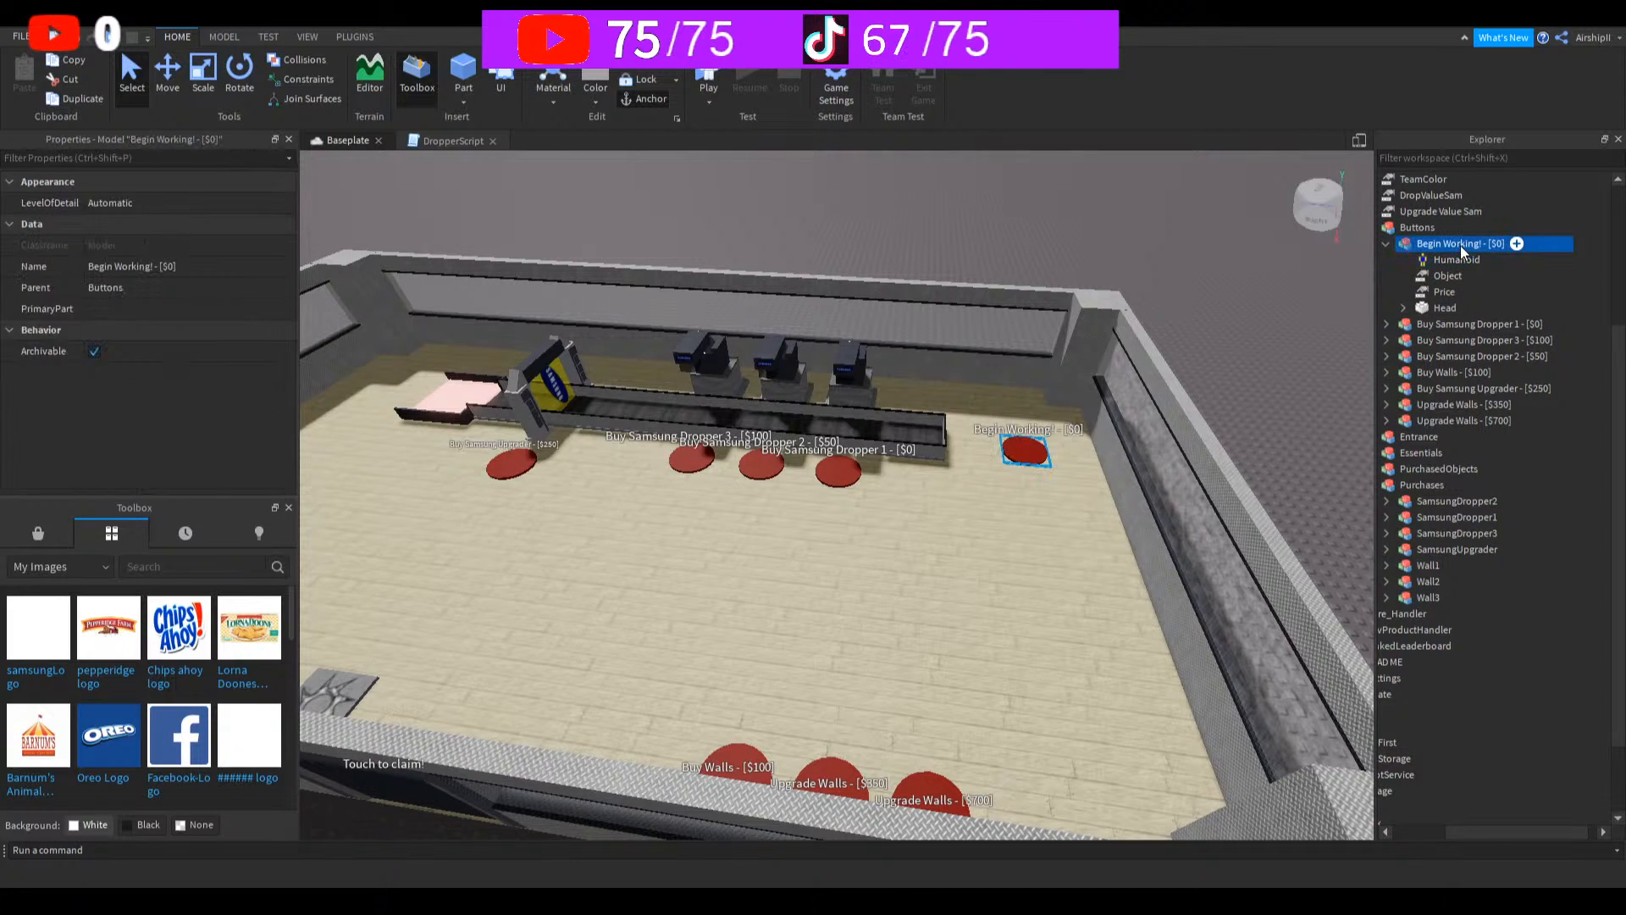
pyautogui.press('Delete')
pyautogui.click(1455, 249)
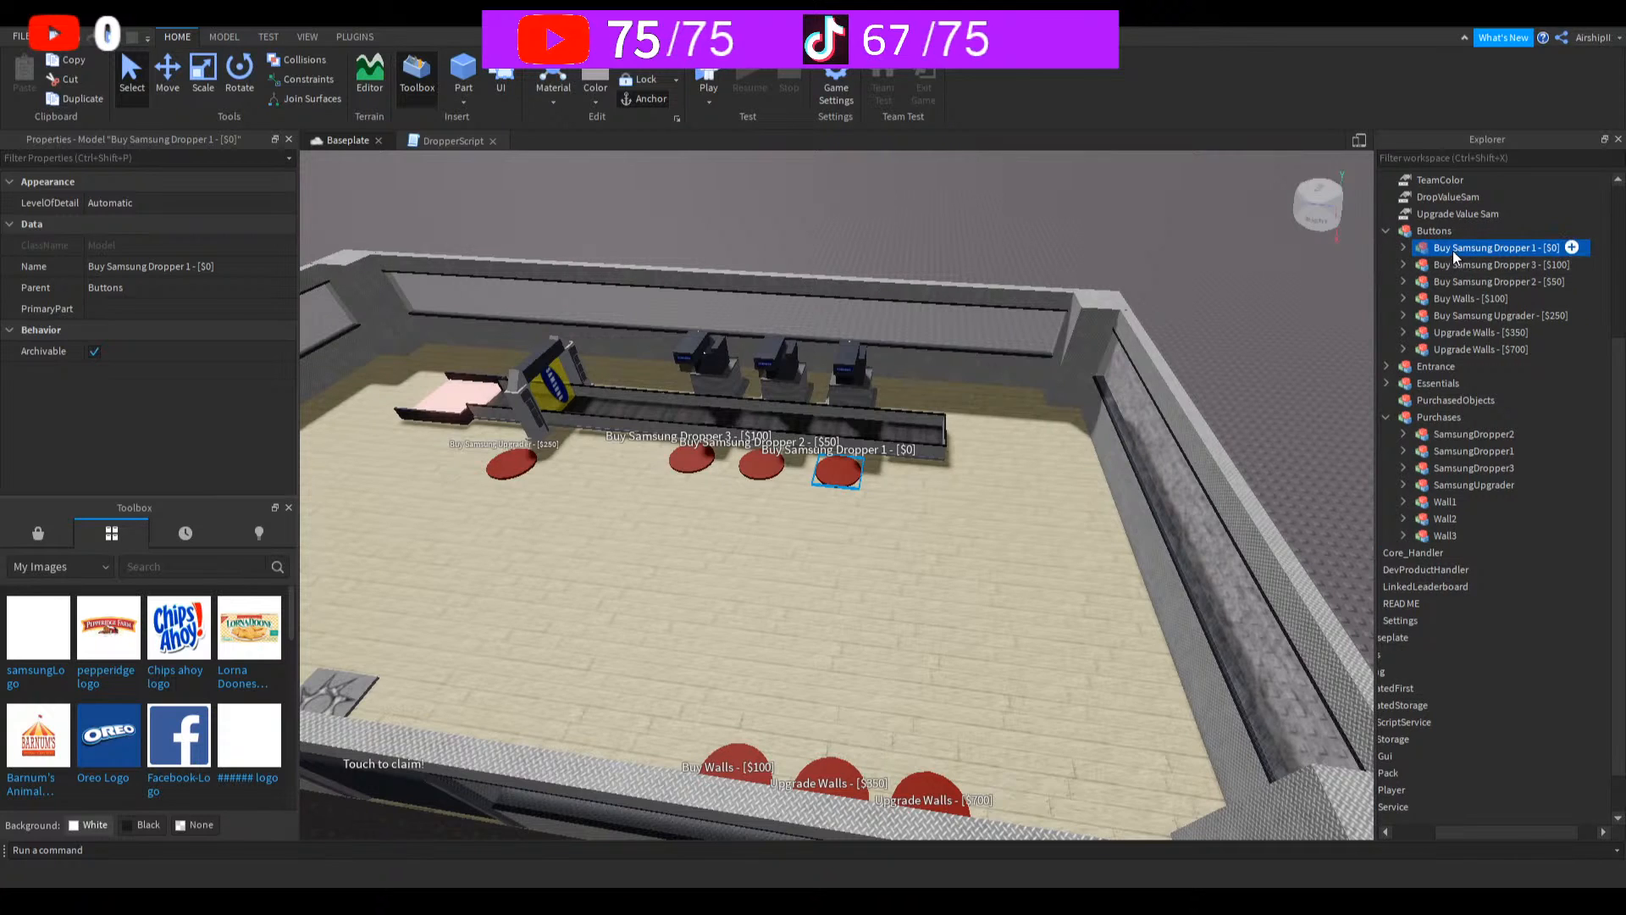
# Step: Run a short playtest, look at which purchase buttons appear before the tycoon is claimed, and stop it
pyautogui.click(703, 78)
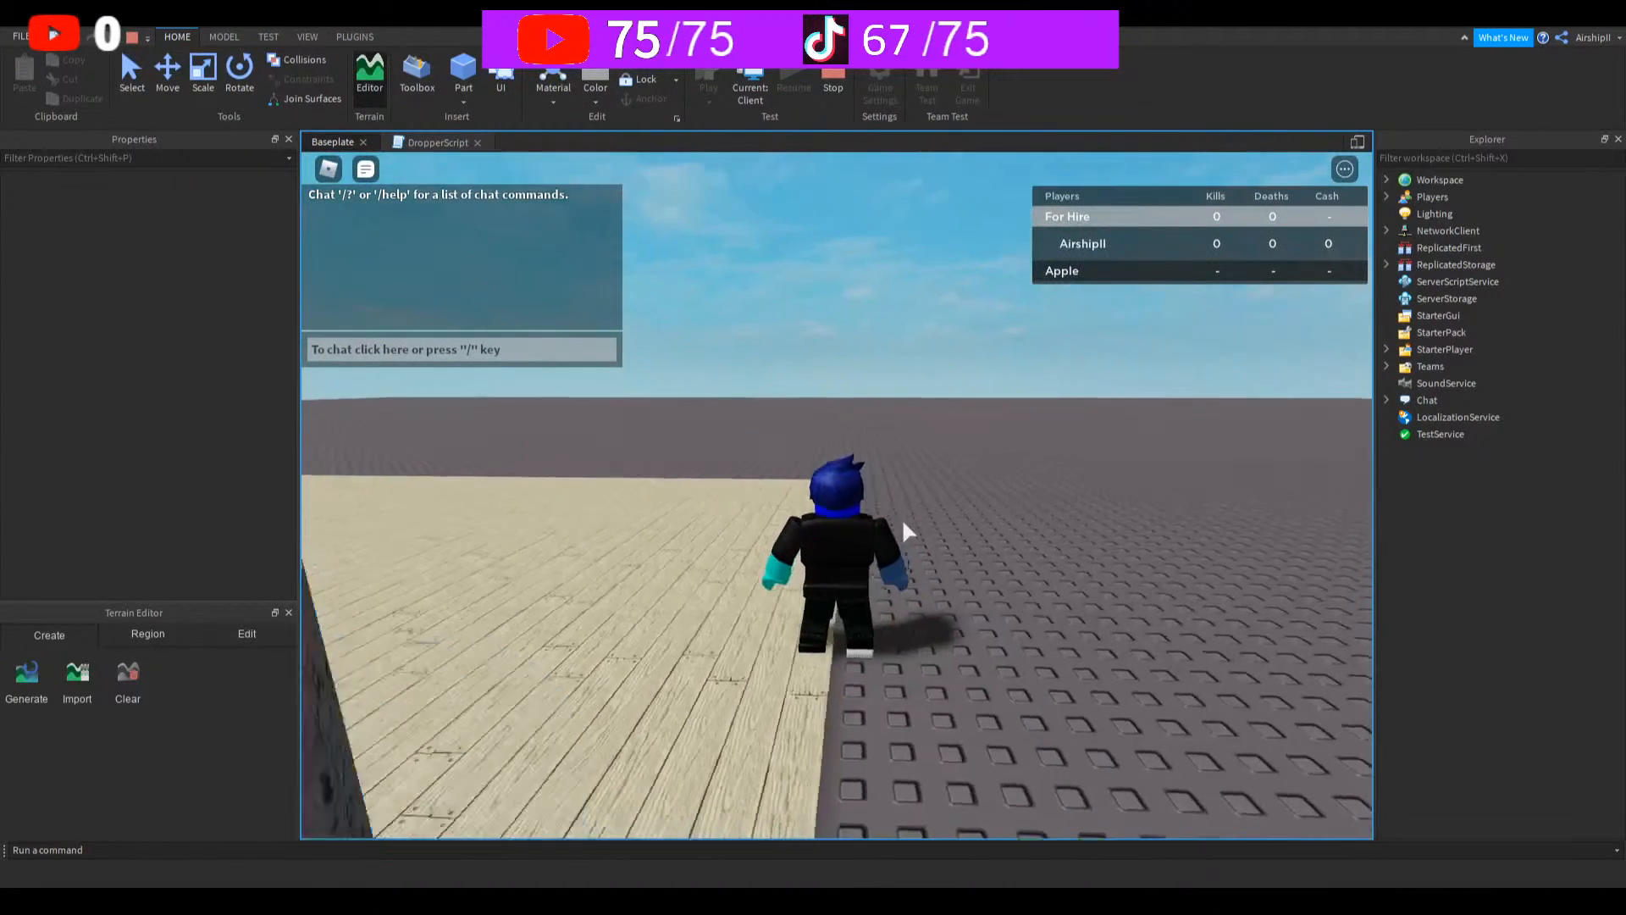
pyautogui.moveTo(903, 522); pyautogui.dragTo(903, 522, button='right')
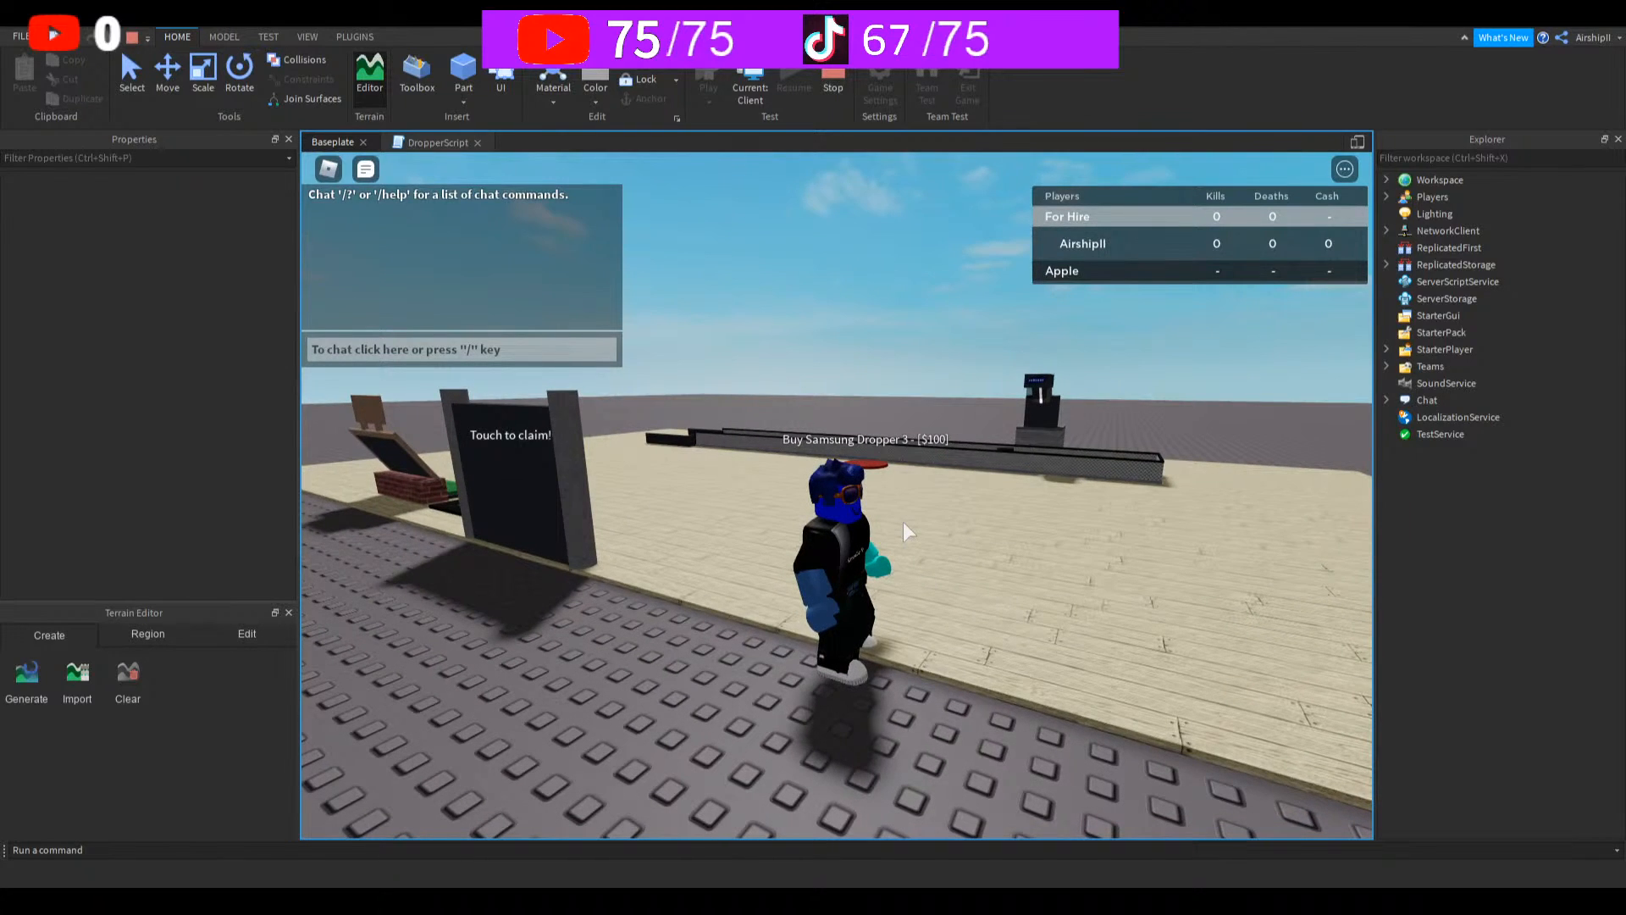
pyautogui.click(833, 81)
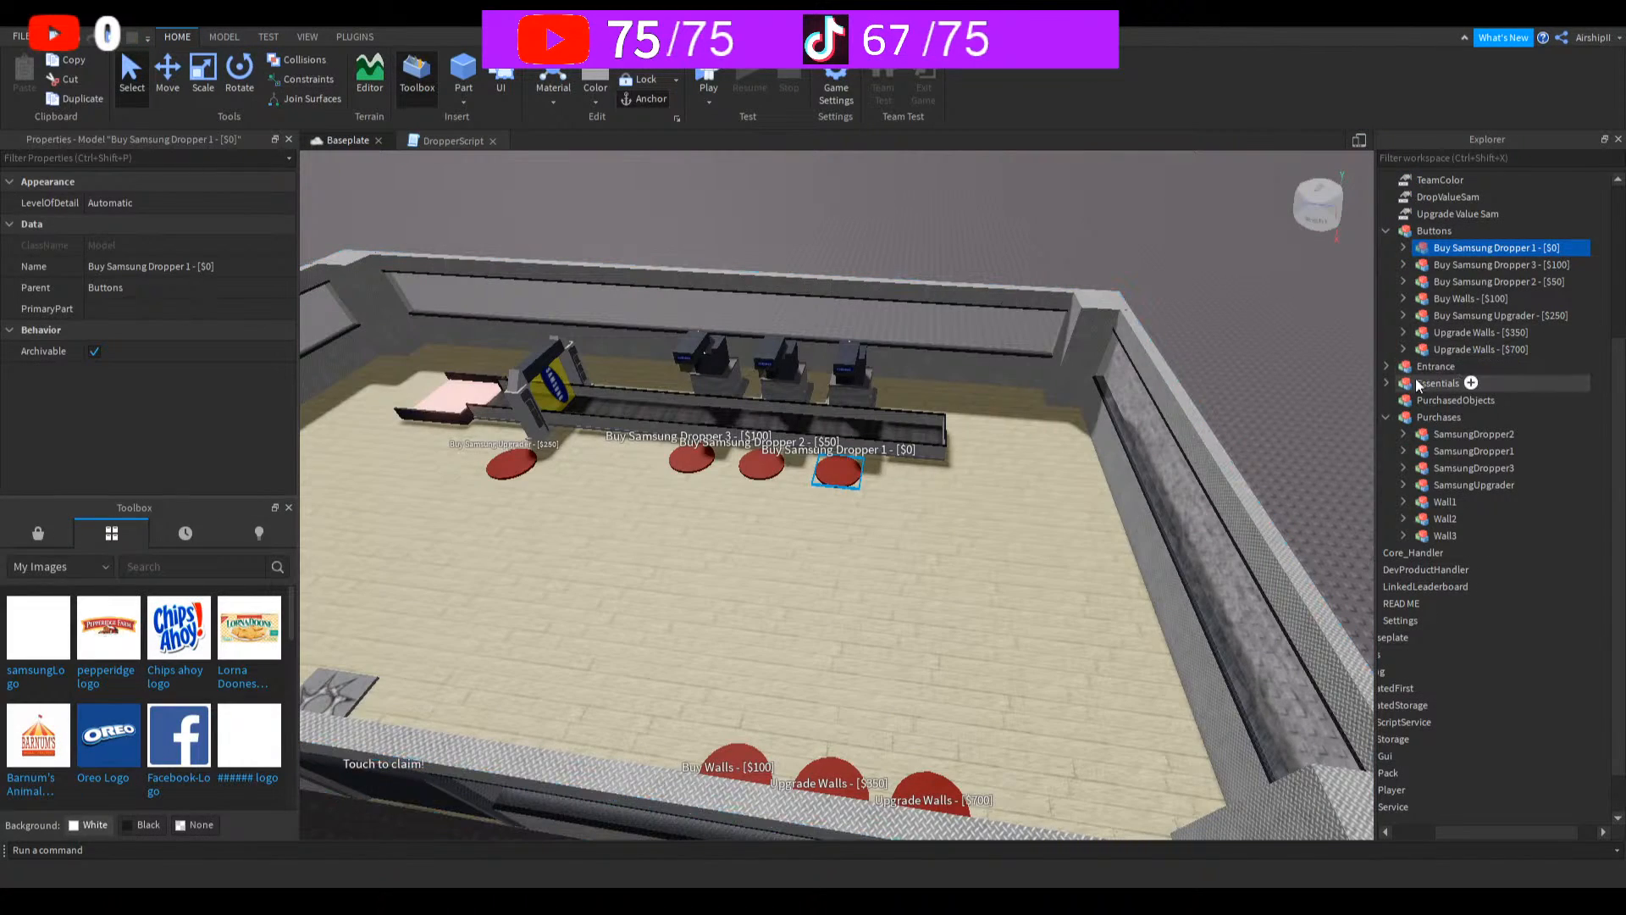
# Step: Delete the Dependency value from the Buy Samsung Dropper 1 button
pyautogui.click(1405, 248)
pyautogui.click(1461, 264)
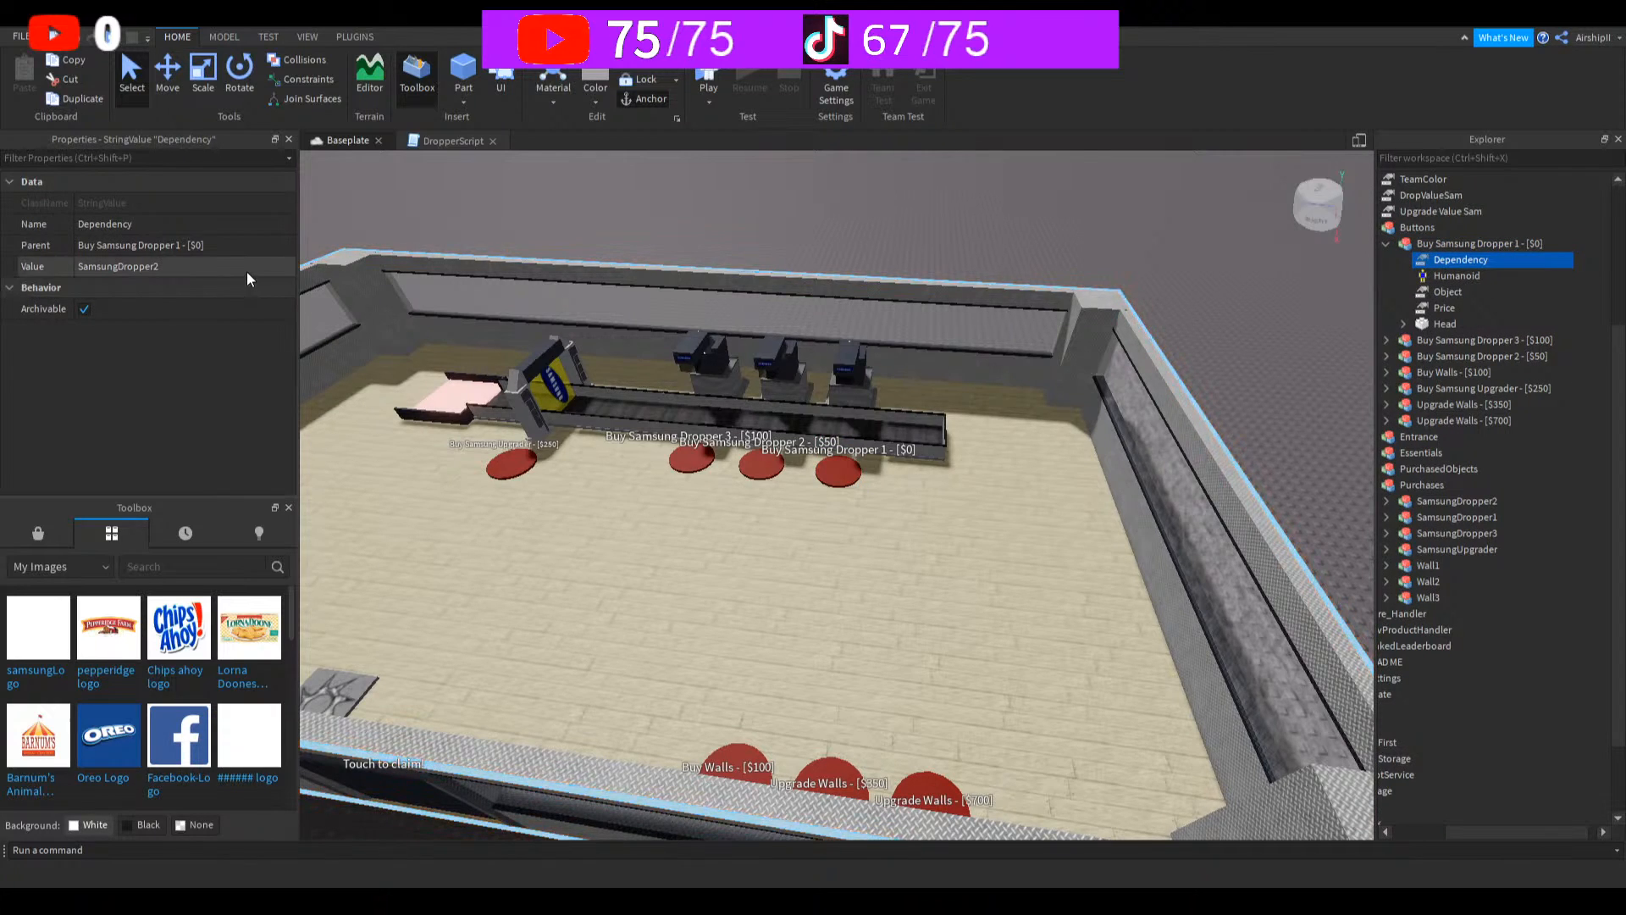
pyautogui.press('Delete')
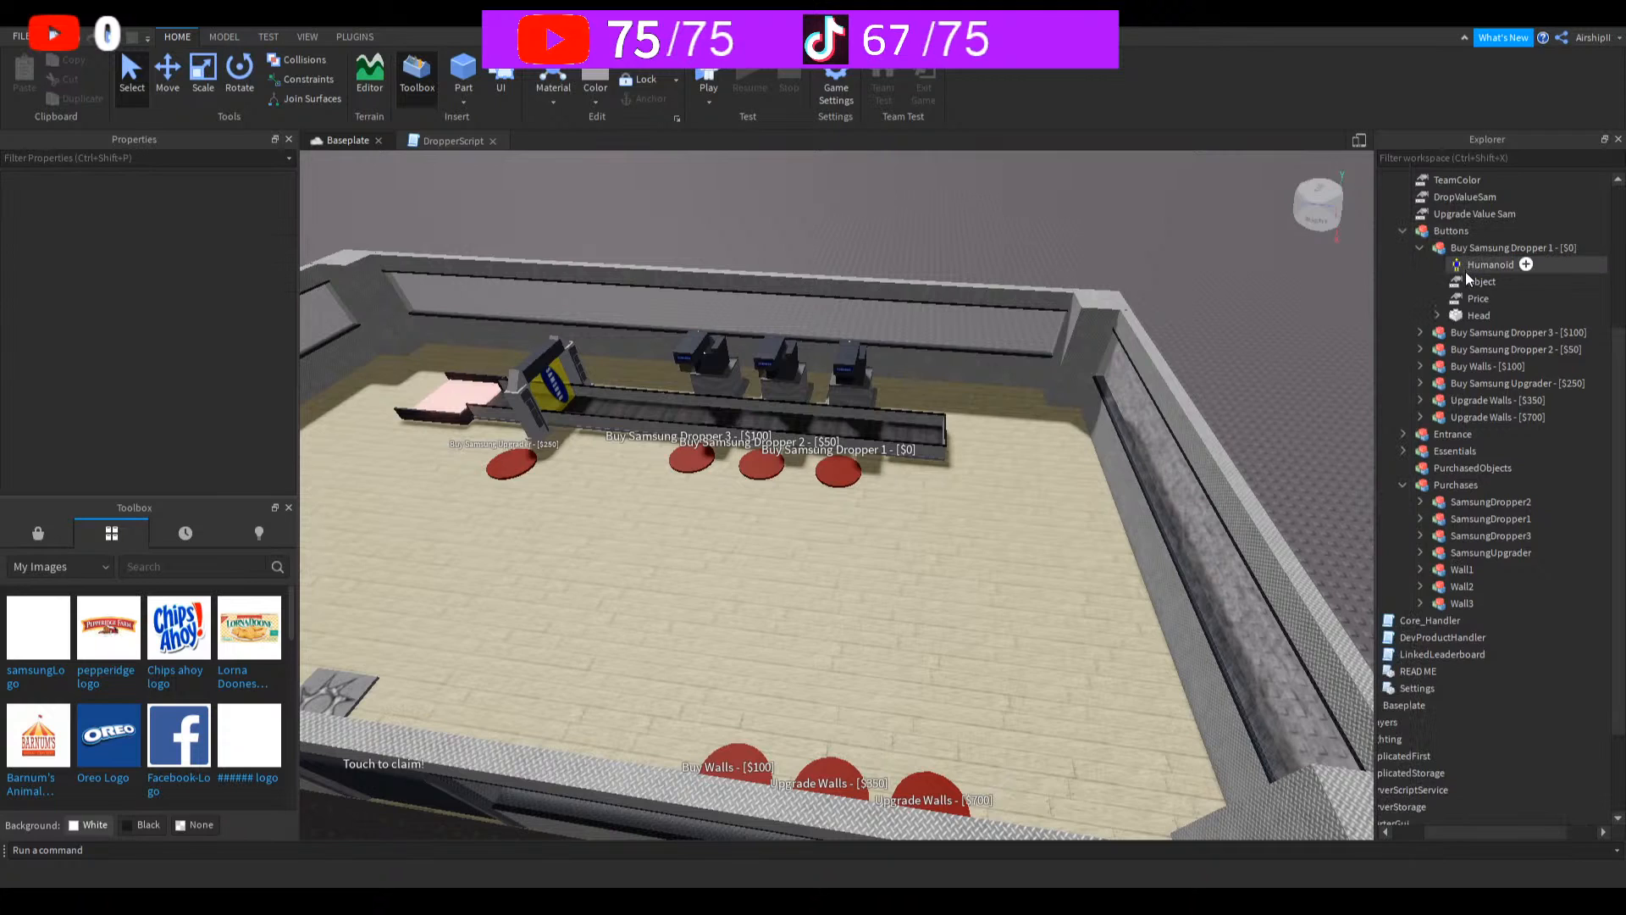
# Step: Set the Object value of the Buy Samsung Dropper 1 button to SamsungDropper1
pyautogui.click(1448, 276)
pyautogui.click(231, 264)
pyautogui.click(231, 264)
pyautogui.press('BackSpace')
pyautogui.write('1')
pyautogui.press('Return')
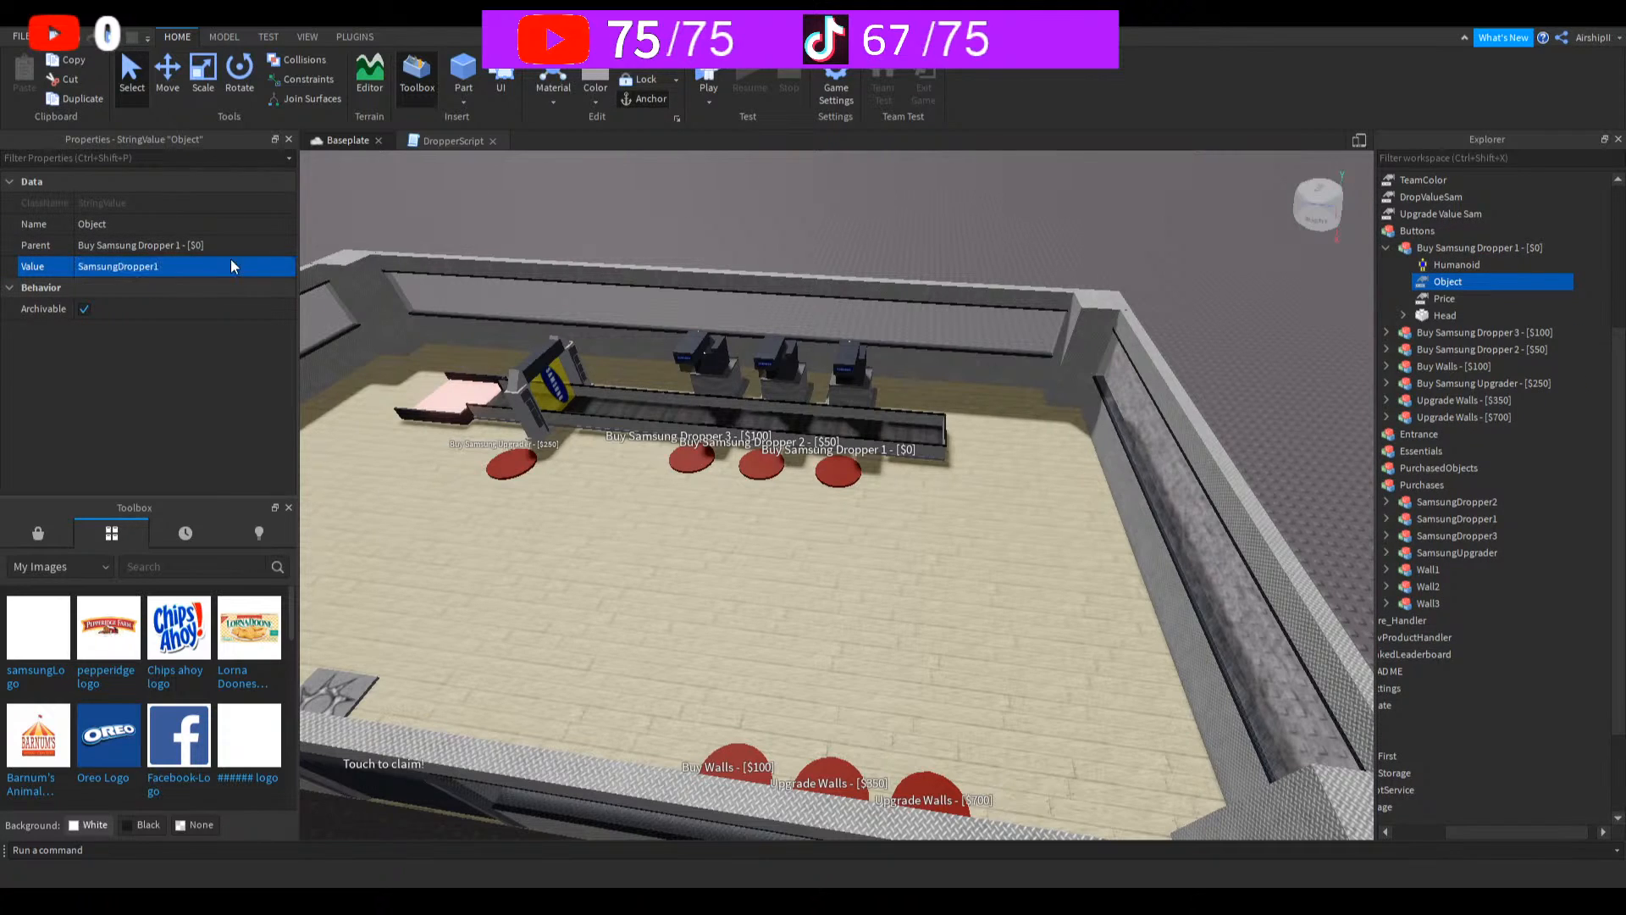
# Step: Check the Dropper 1 button's price, the Dropper 2 button's dependency, object and price, and the Dropper 3 button's dependency
pyautogui.click(1445, 298)
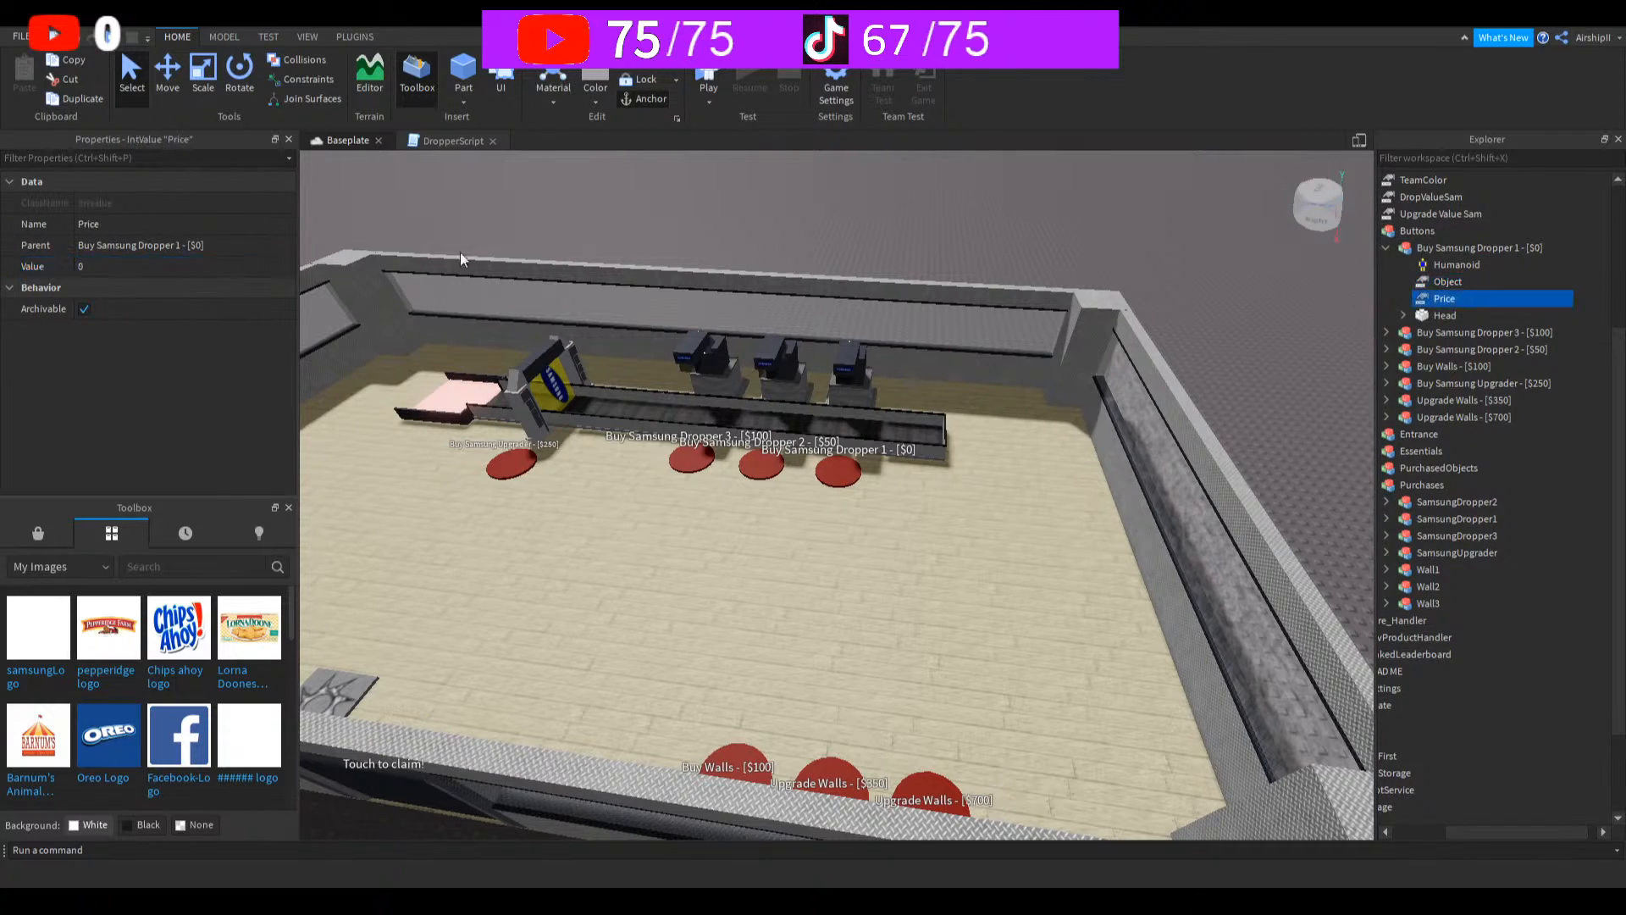
pyautogui.click(1387, 349)
pyautogui.click(1459, 366)
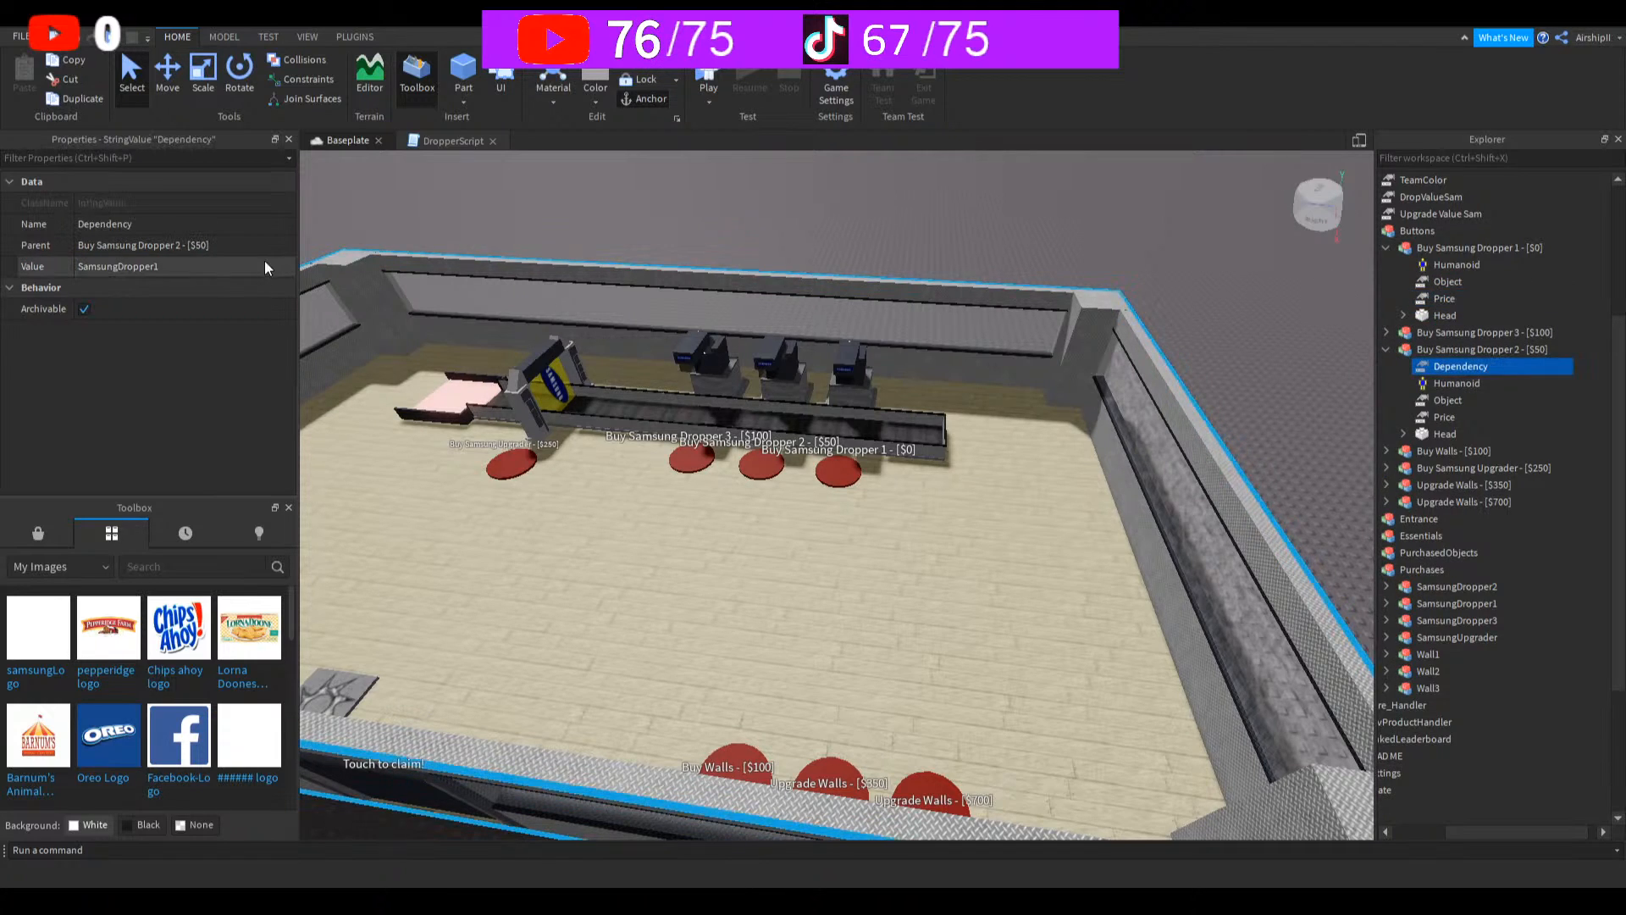
pyautogui.click(1433, 400)
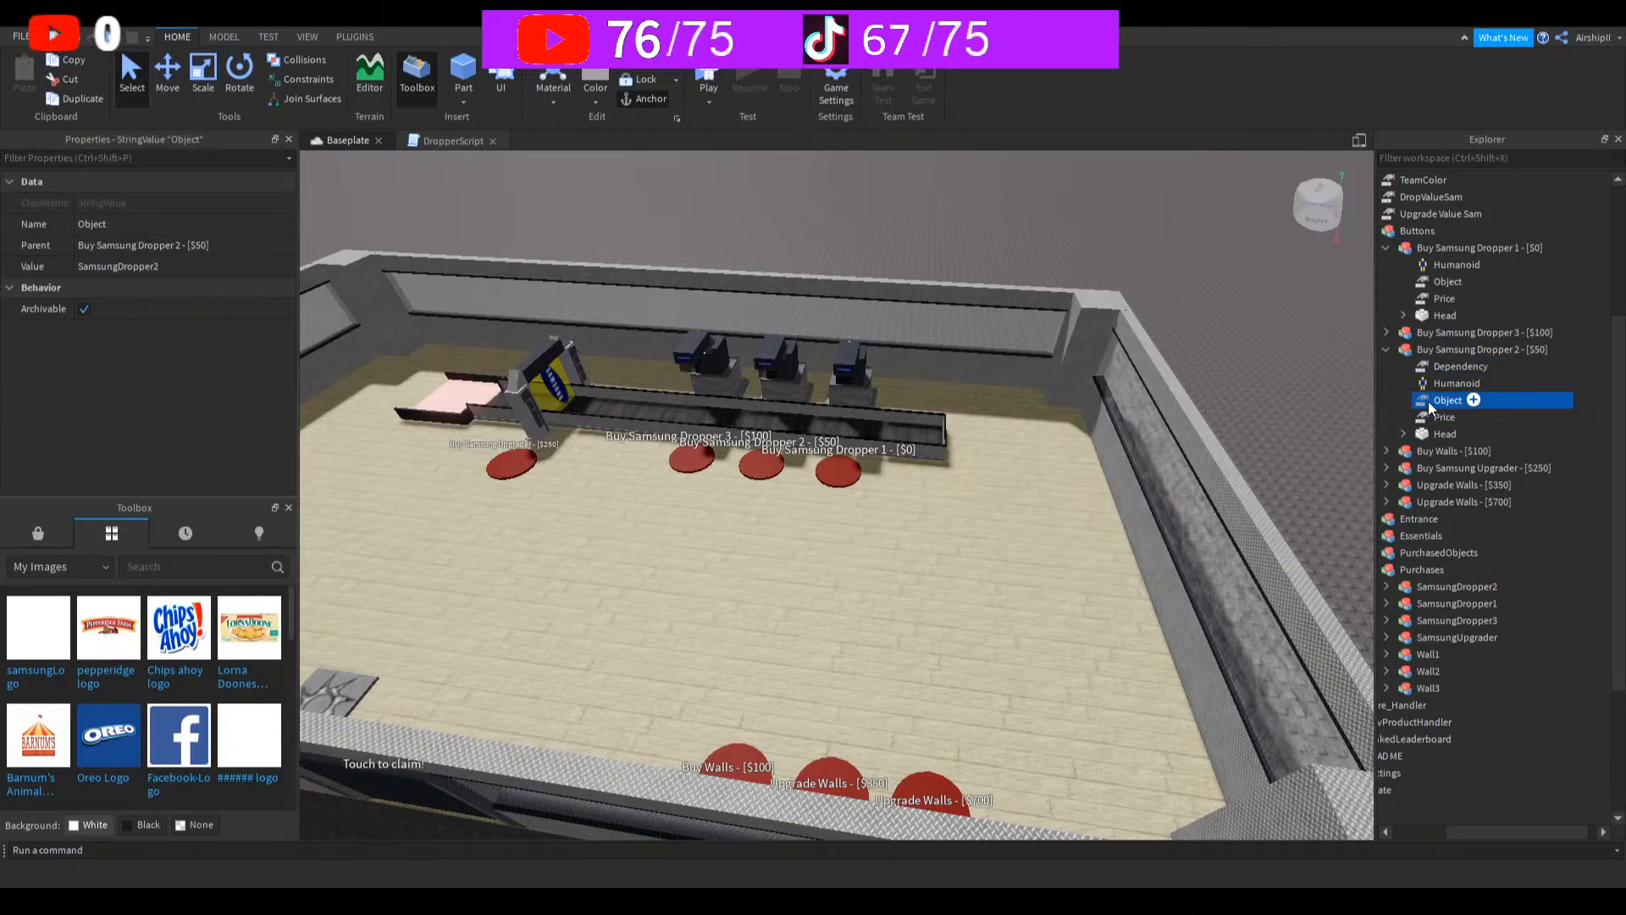
pyautogui.click(1429, 416)
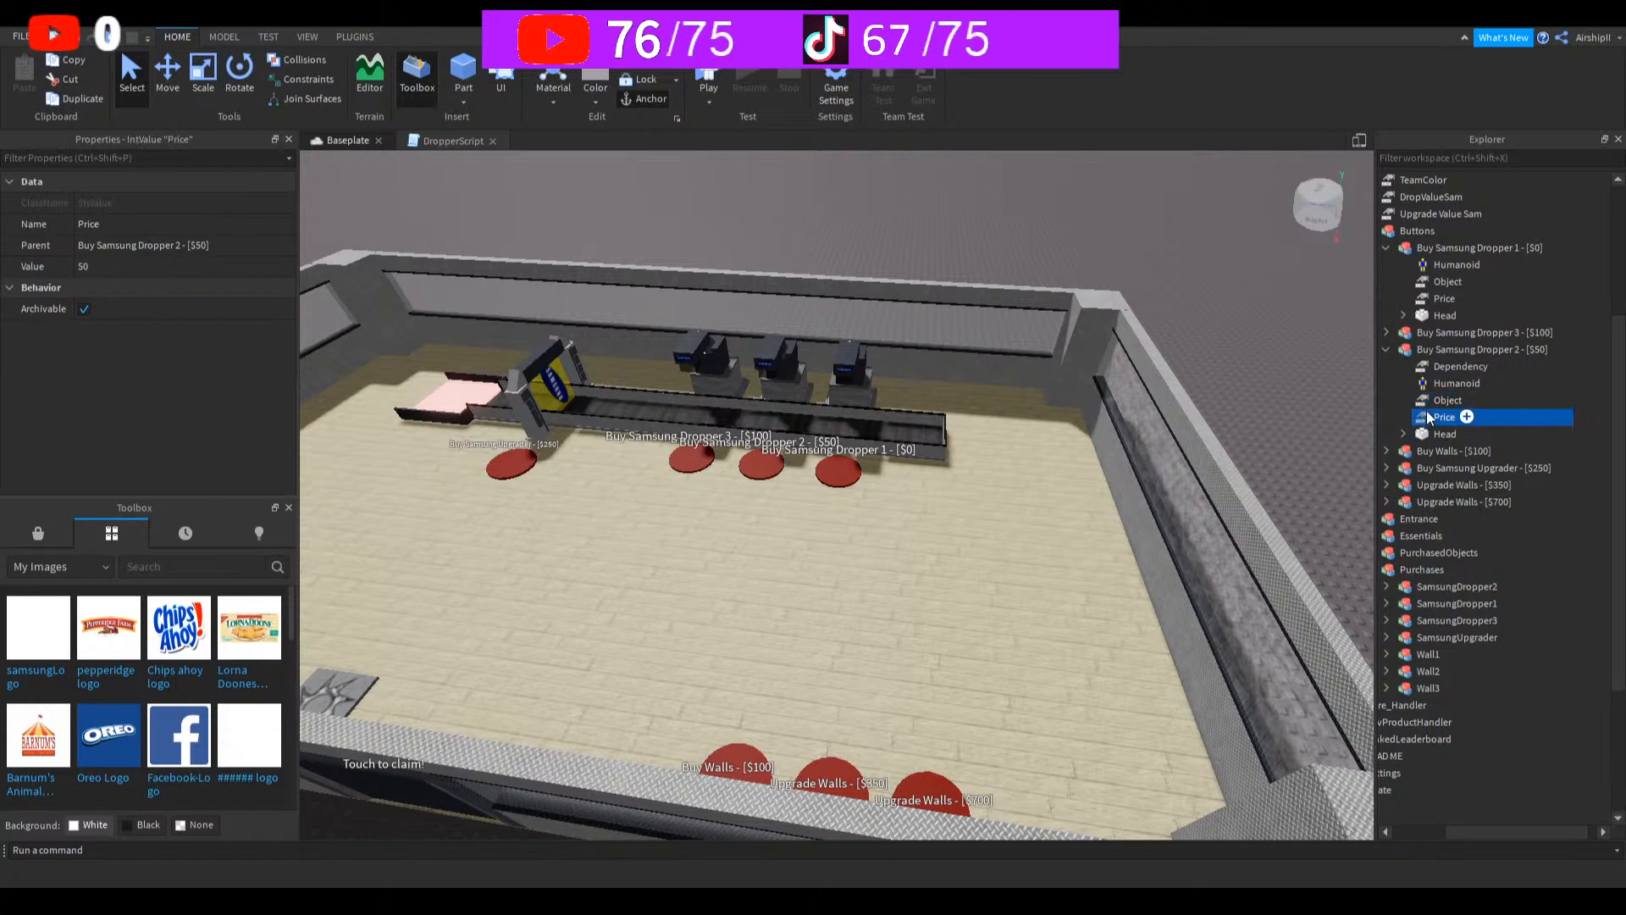
pyautogui.click(1386, 332)
pyautogui.click(1430, 351)
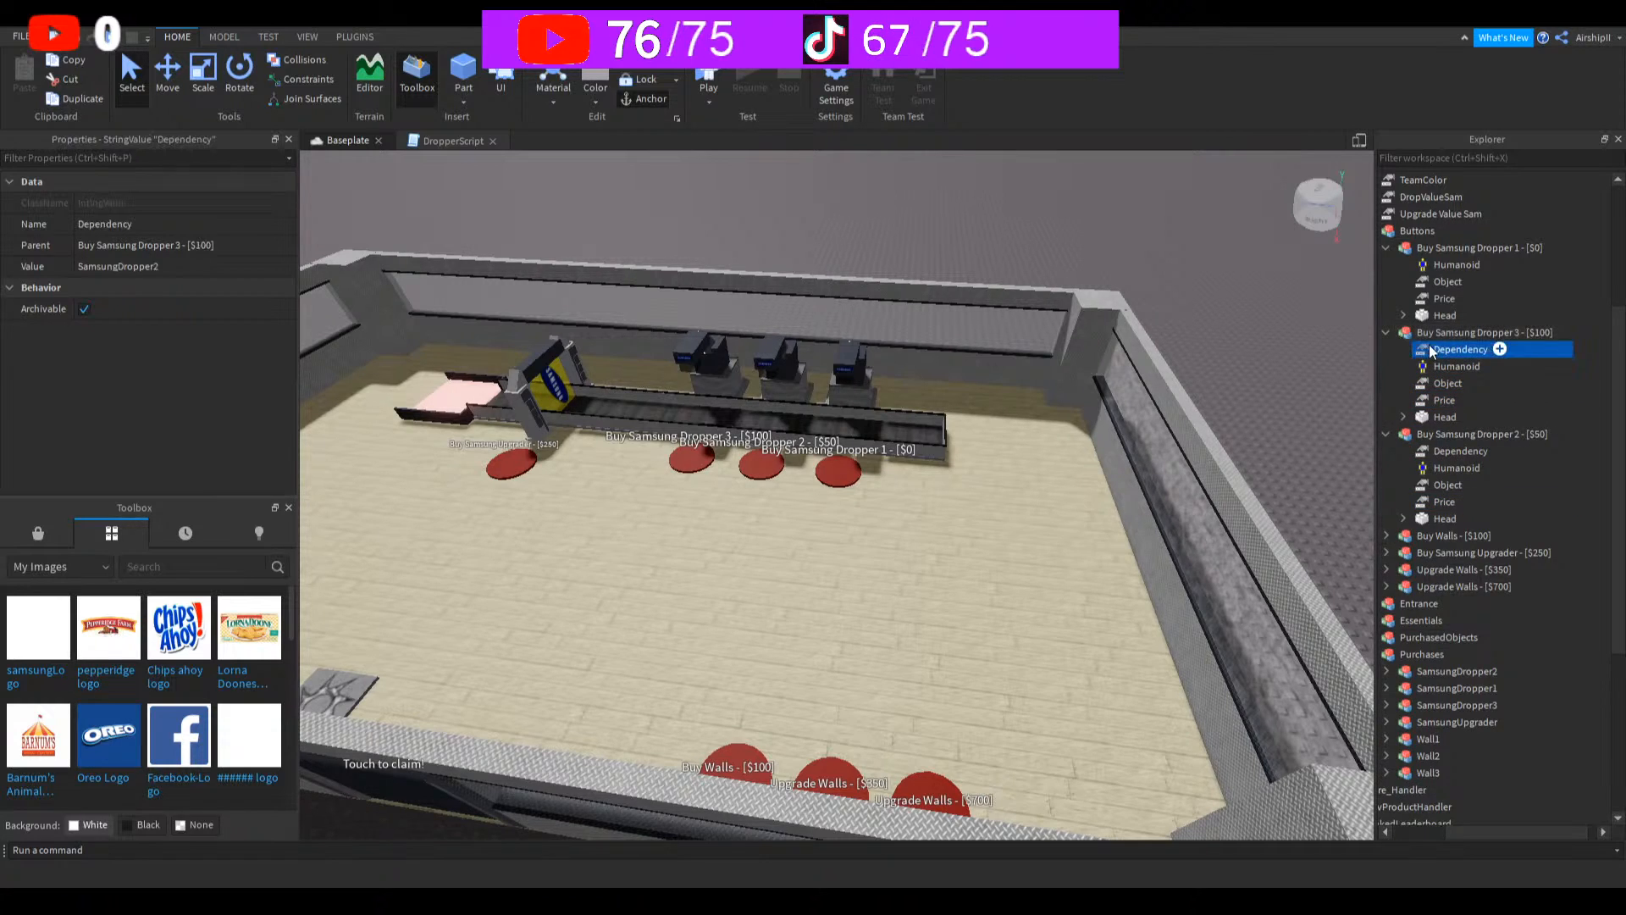
# Step: Start a playtest, claim the tycoon at its entrance and activate the Buy Samsung Dropper 1 button
pyautogui.click(710, 76)
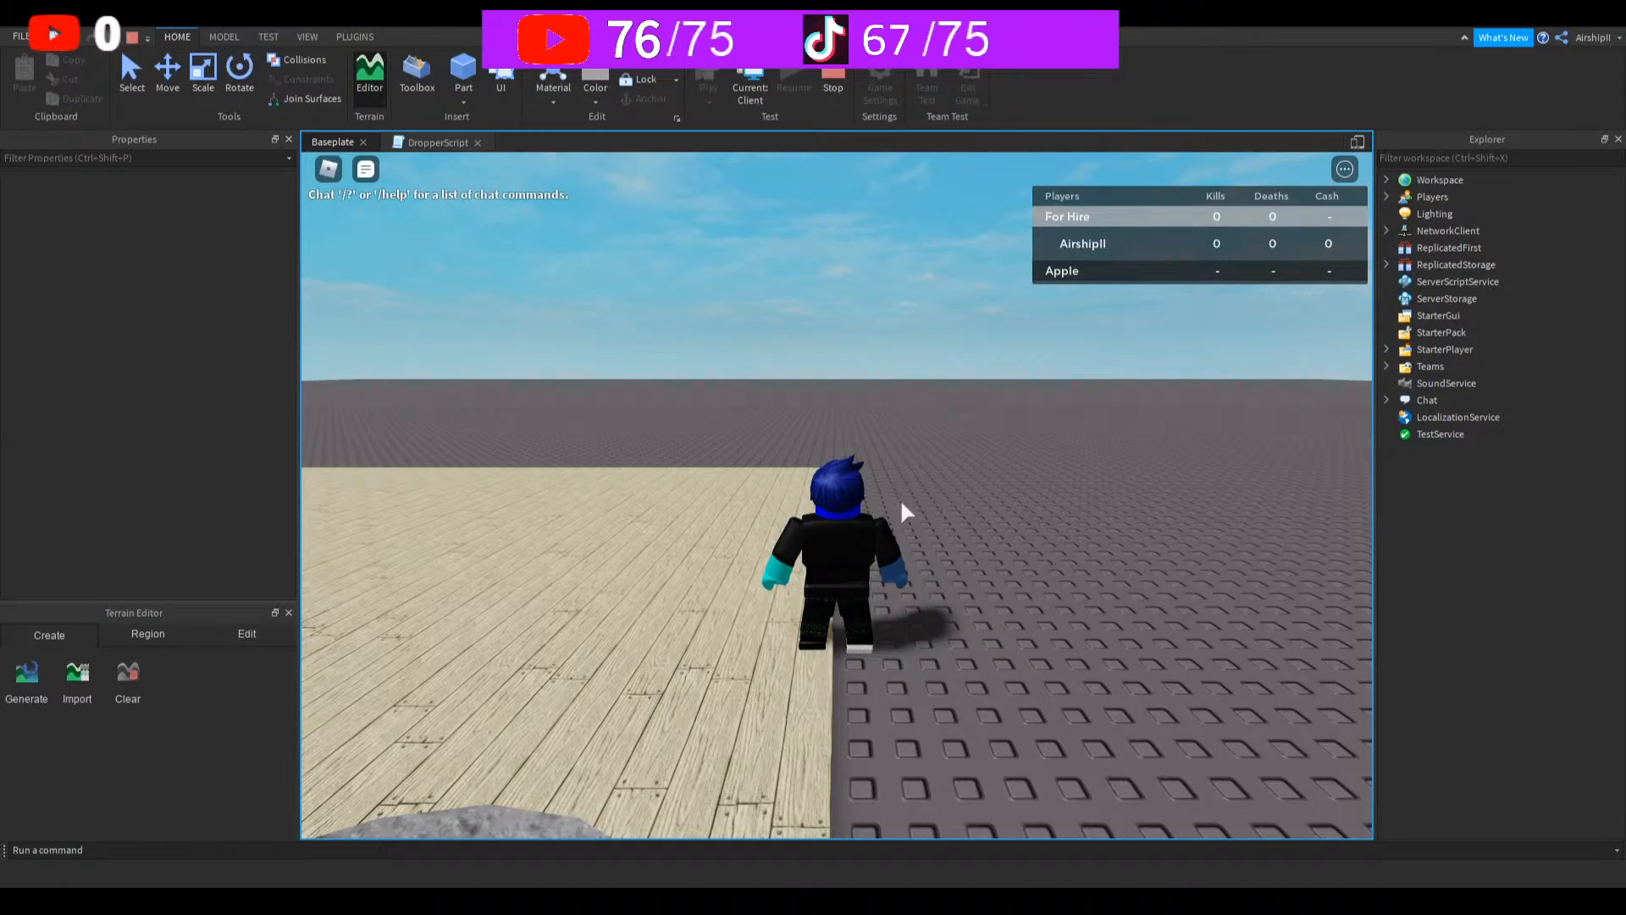
pyautogui.press('w')
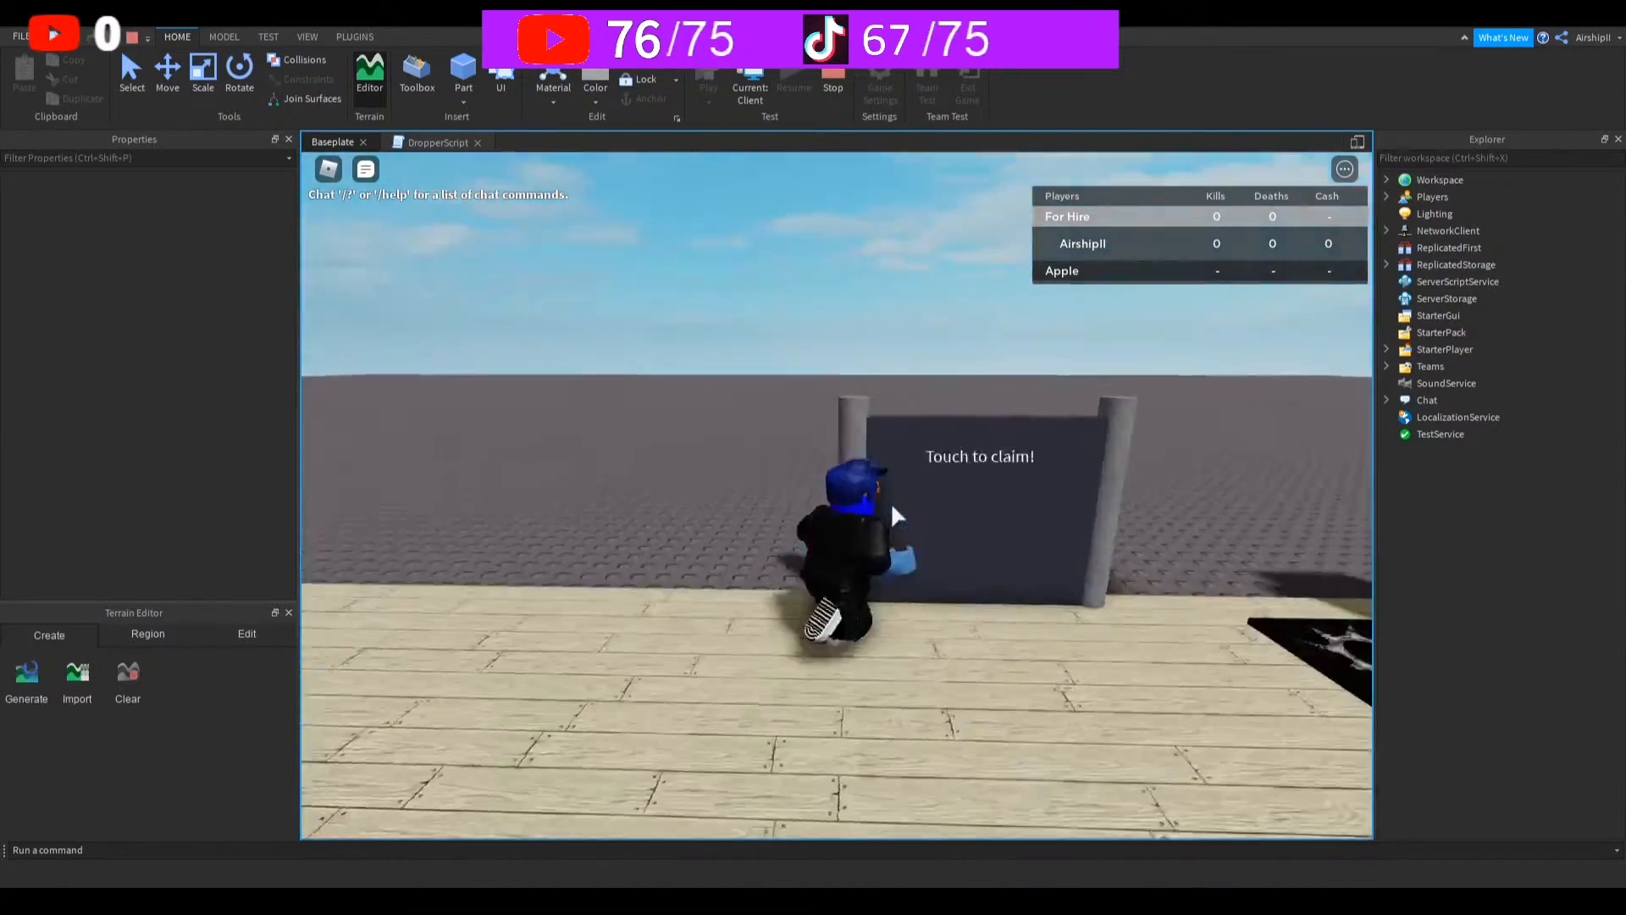
pyautogui.press('w')
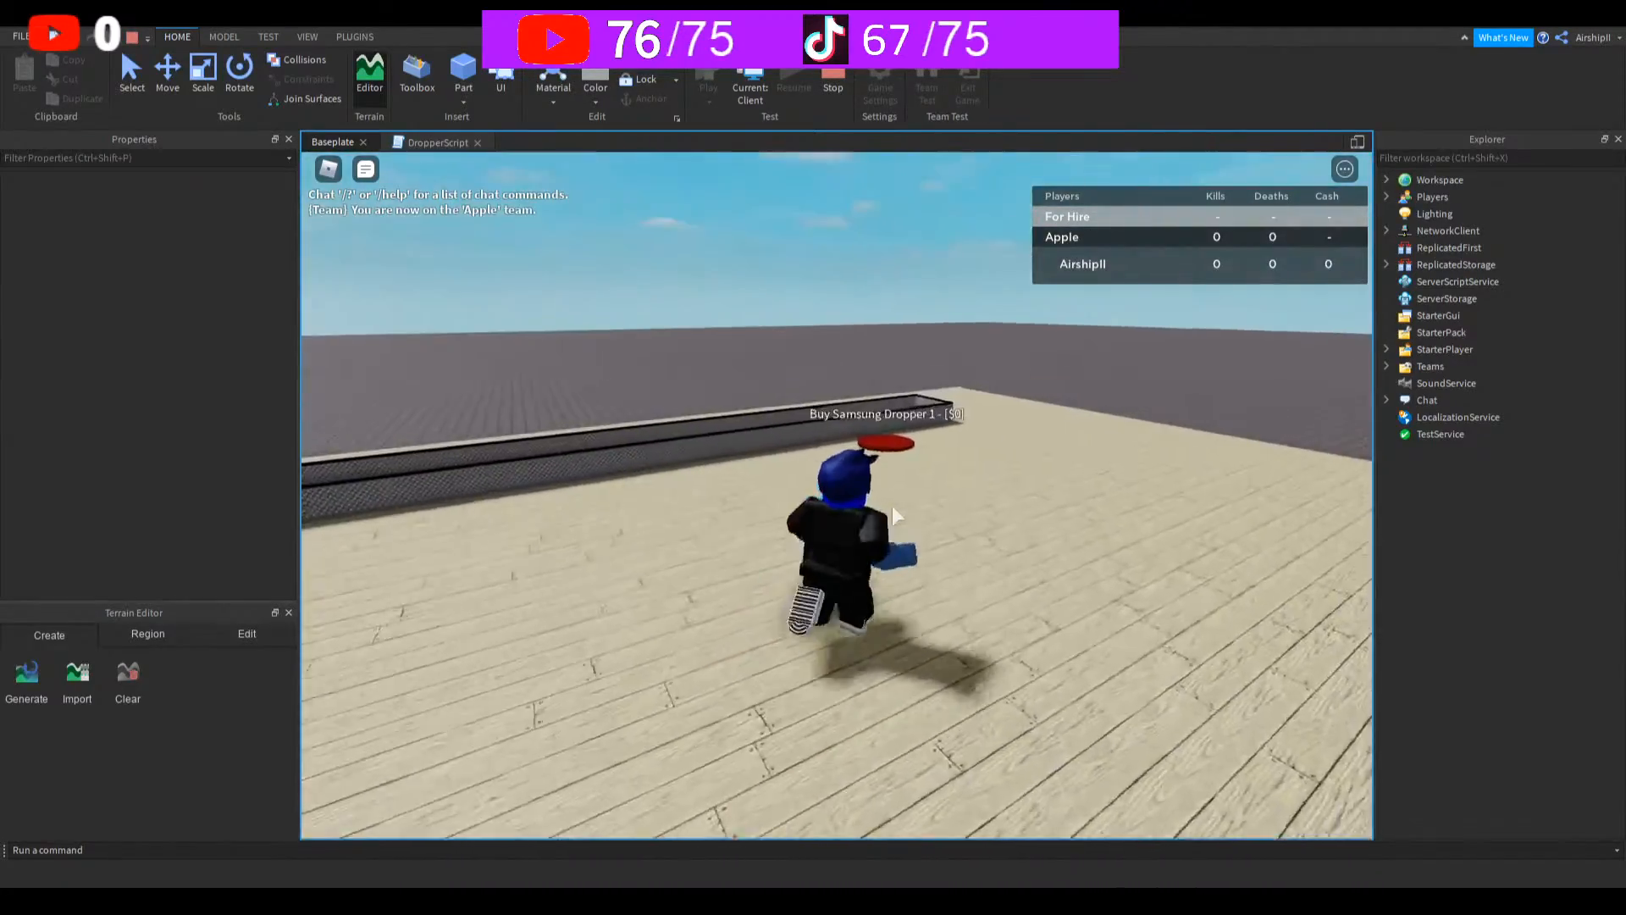
pyautogui.press('w')
pyautogui.press('s')
pyautogui.press('w')
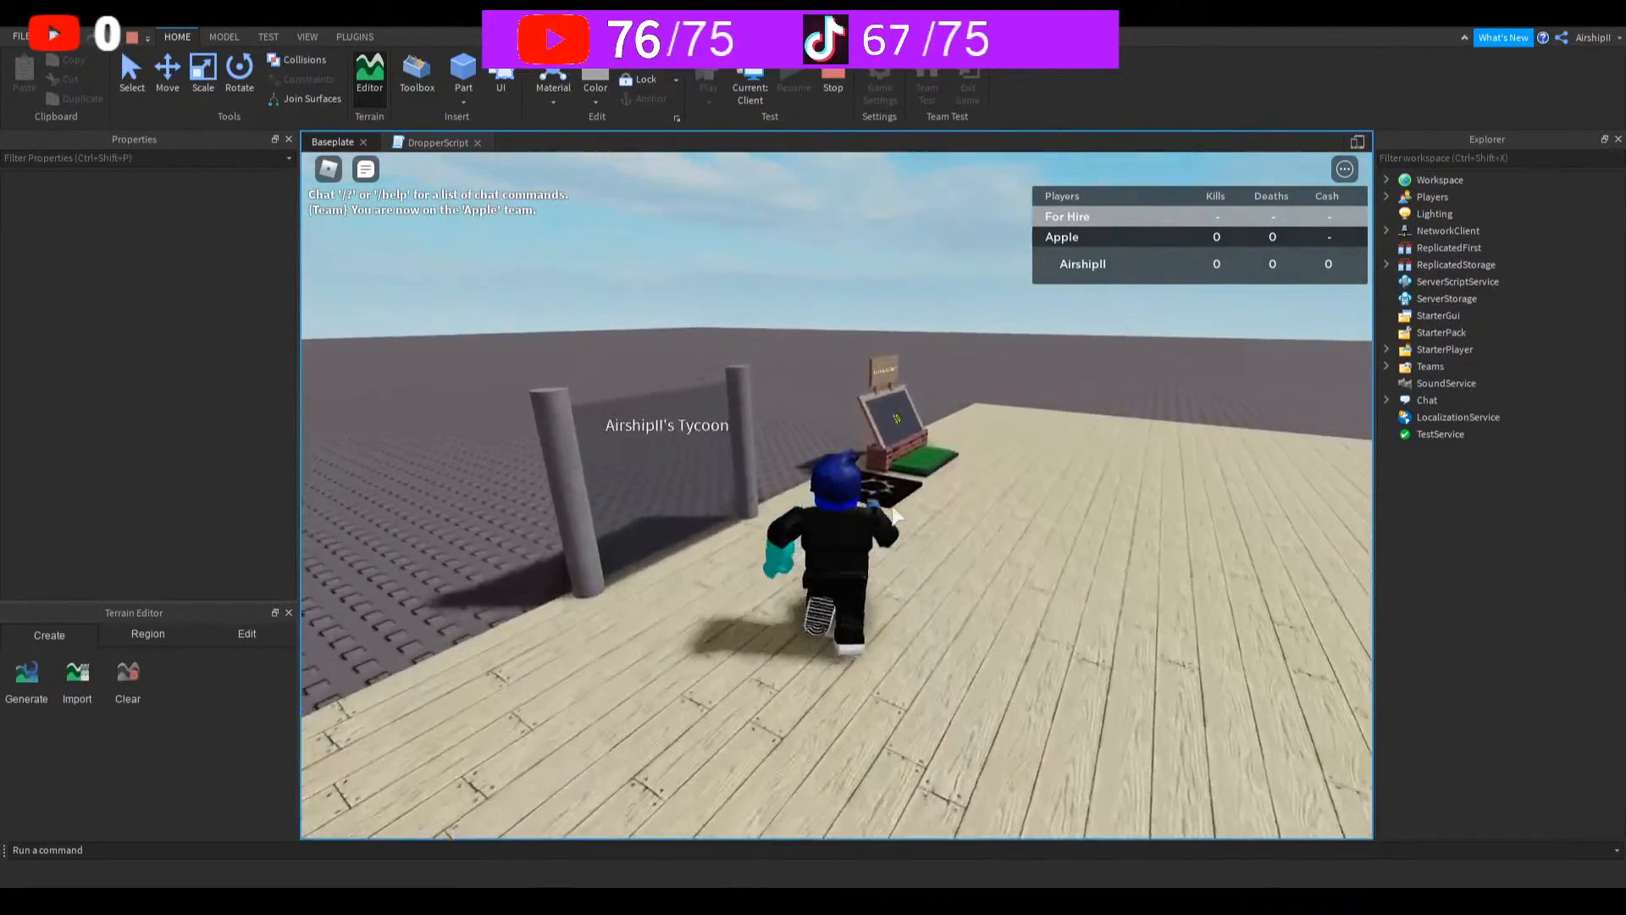
# Step: Go to the Cash to Collect board and collect the first dropper's income from its pad
pyautogui.press('w')
pyautogui.press('s')
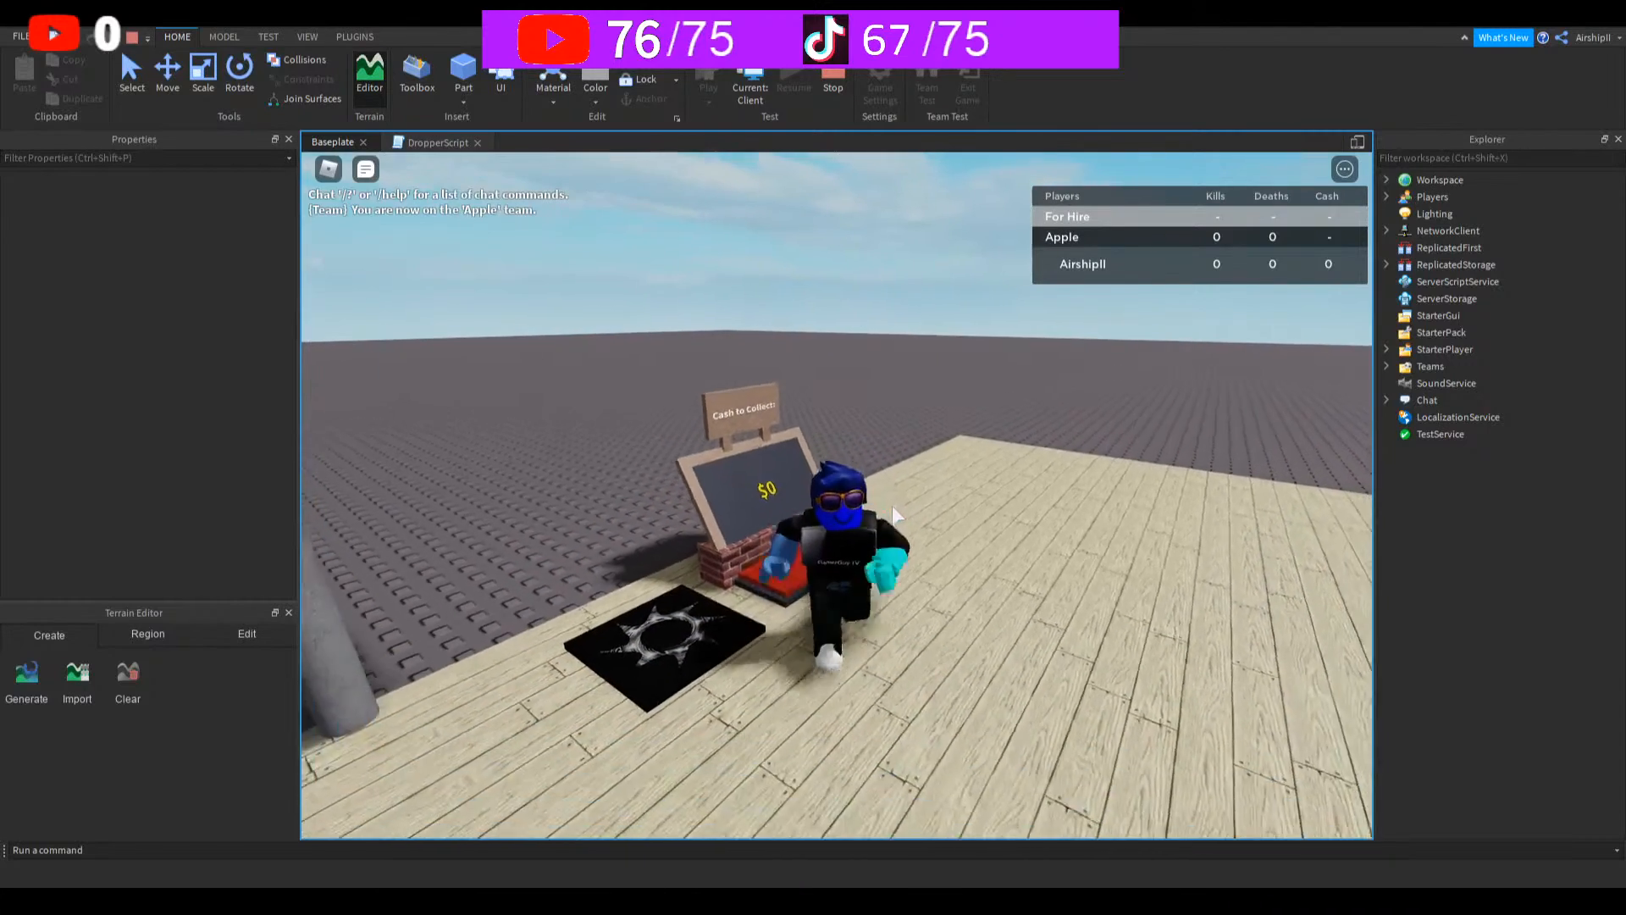
pyautogui.press('w')
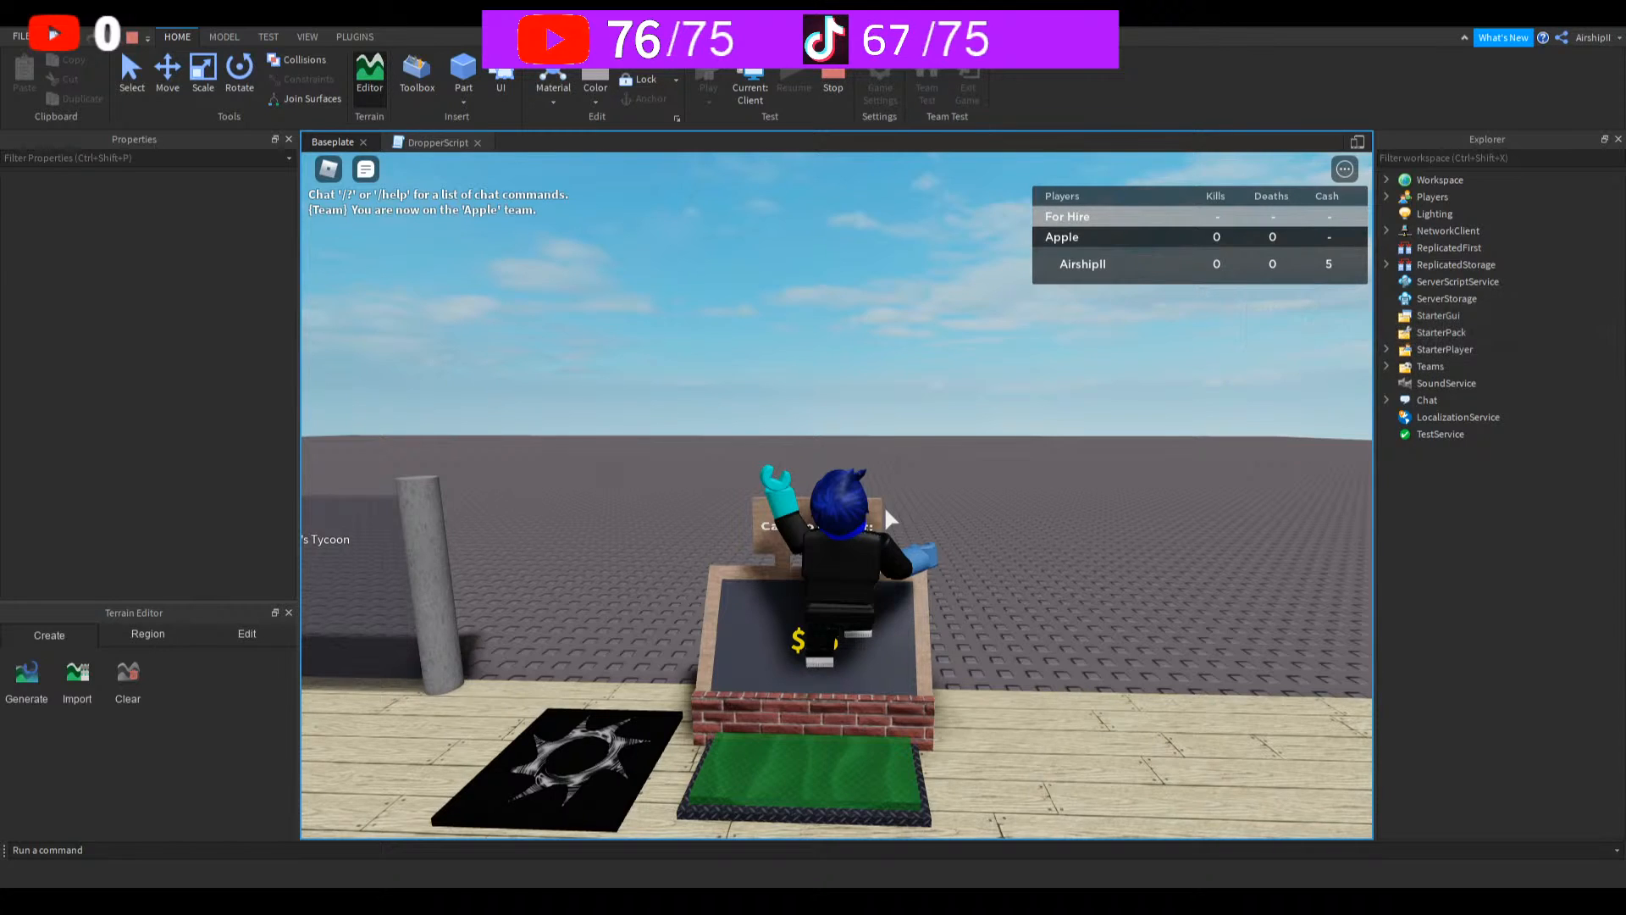
pyautogui.press('s')
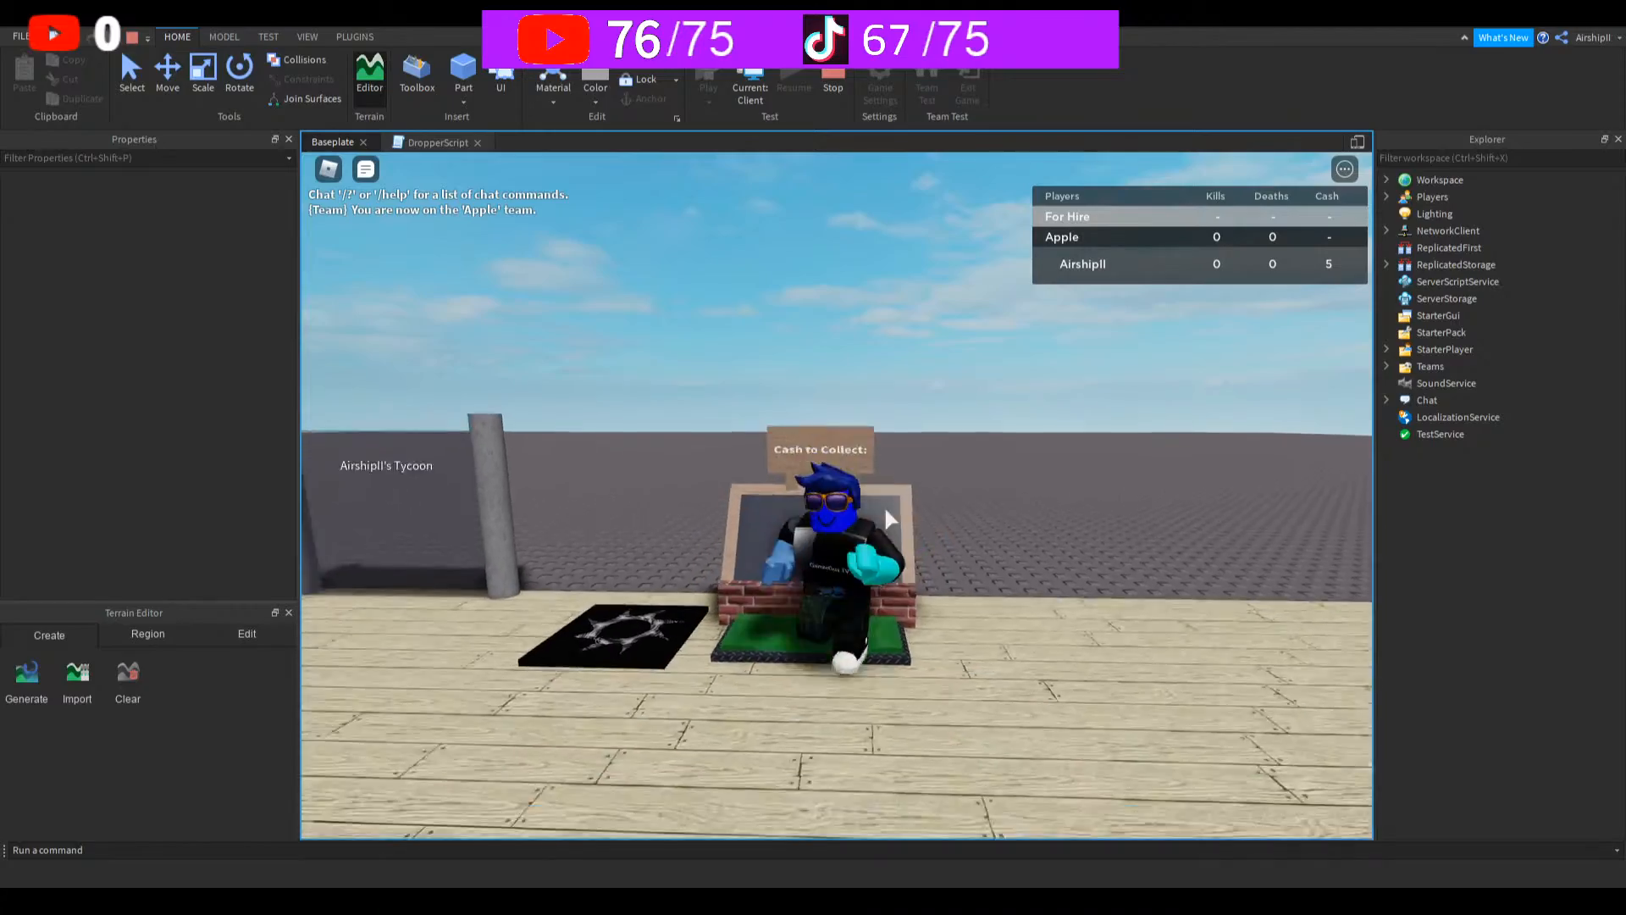
pyautogui.press('w')
pyautogui.press('space')
# Step: Buy Samsung Dropper 2 for $50 in the playtest and head back toward the cash collector
pyautogui.moveTo(882, 520); pyautogui.dragTo(769, 535, button='right')
pyautogui.press('s')
pyautogui.press('w')
pyautogui.press('w')
pyautogui.press('w')
pyautogui.press('w')
pyautogui.press('w')
pyautogui.press('w')
pyautogui.press('w')
pyautogui.press('w')
pyautogui.press('w')
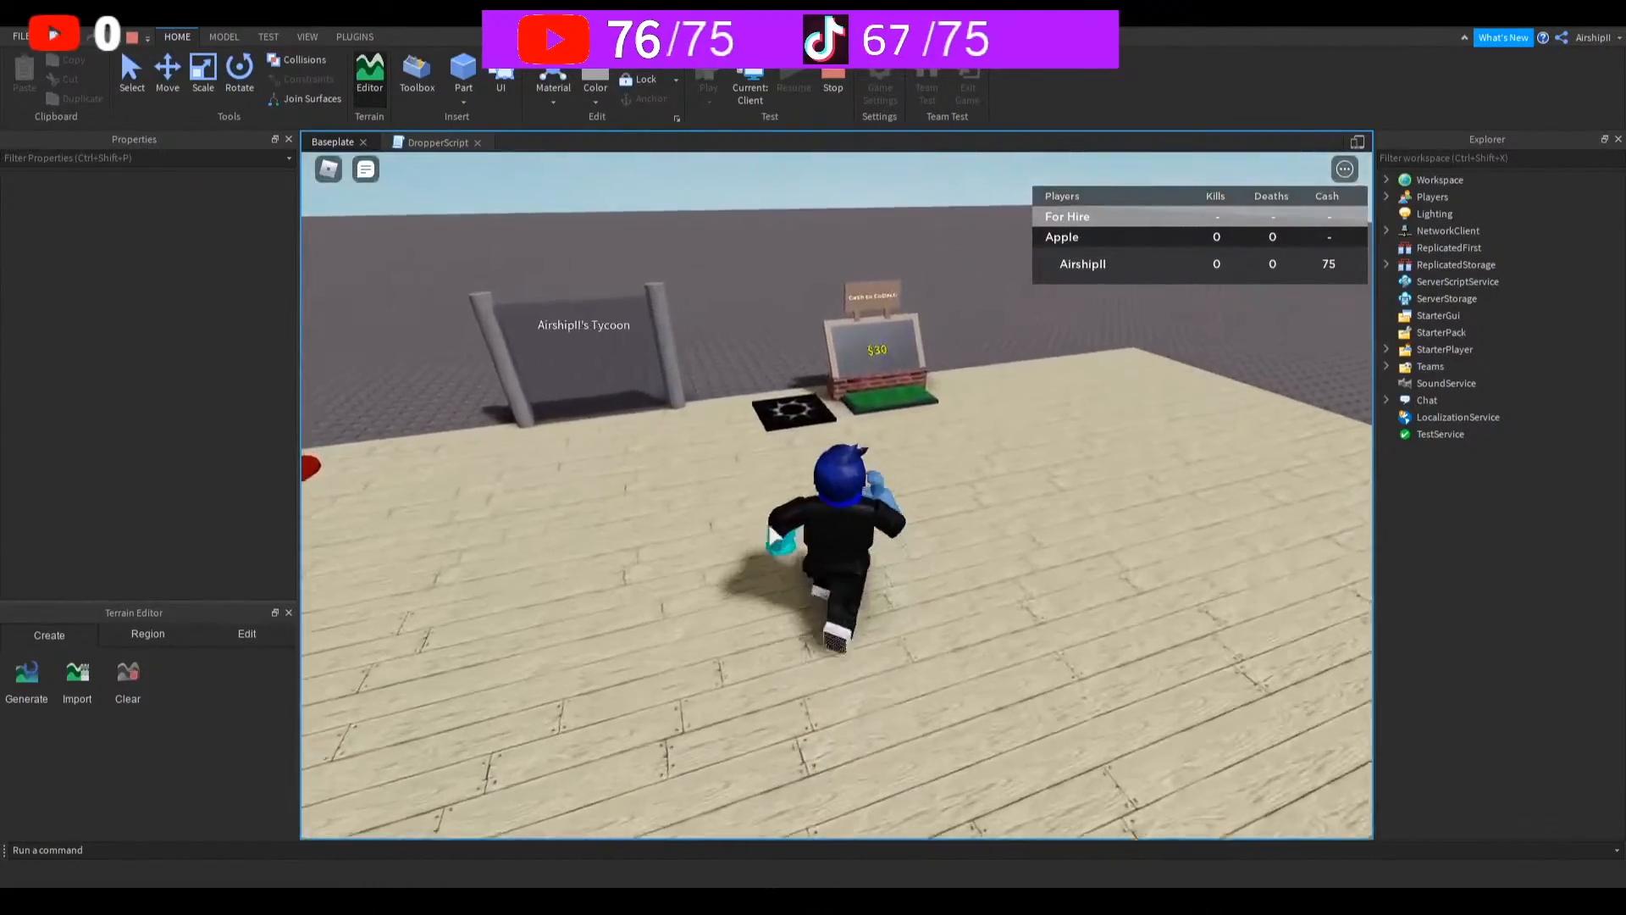
# Step: Collect the income of the two droppers at the cash pad and check the Buy Samsung Dropper 3 button beside the conveyor
pyautogui.press('d')
pyautogui.press('a')
pyautogui.moveTo(871, 517); pyautogui.dragTo(872, 522, button='right')
pyautogui.press('w')
pyautogui.press('w')
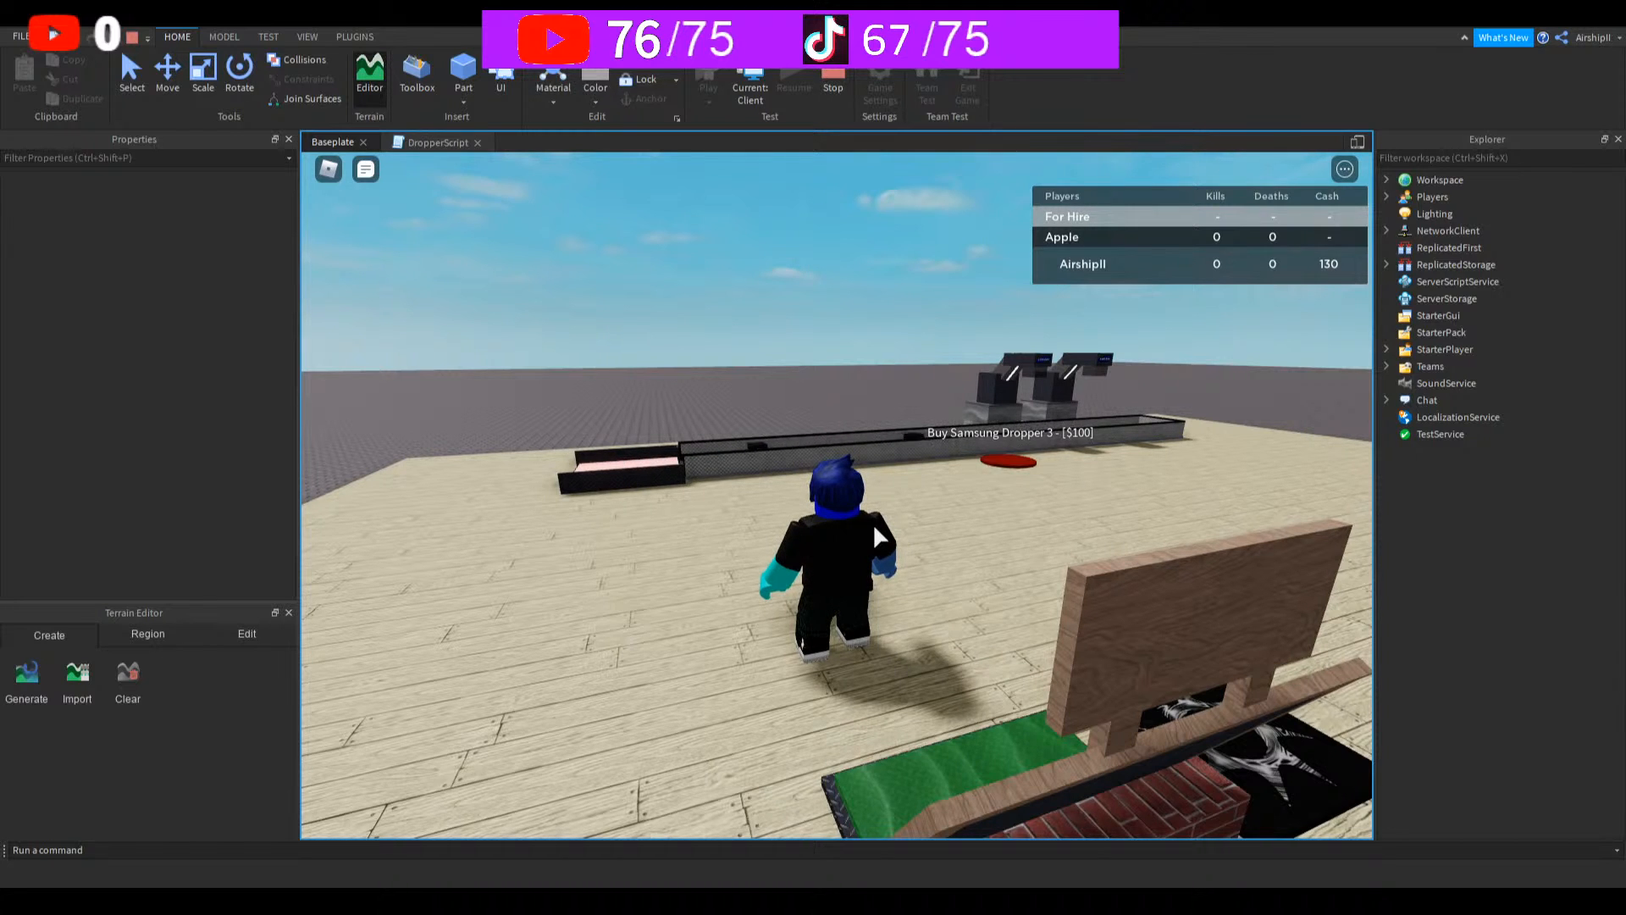
pyautogui.moveTo(872, 522); pyautogui.dragTo(862, 530, button='right')
pyautogui.press('w')
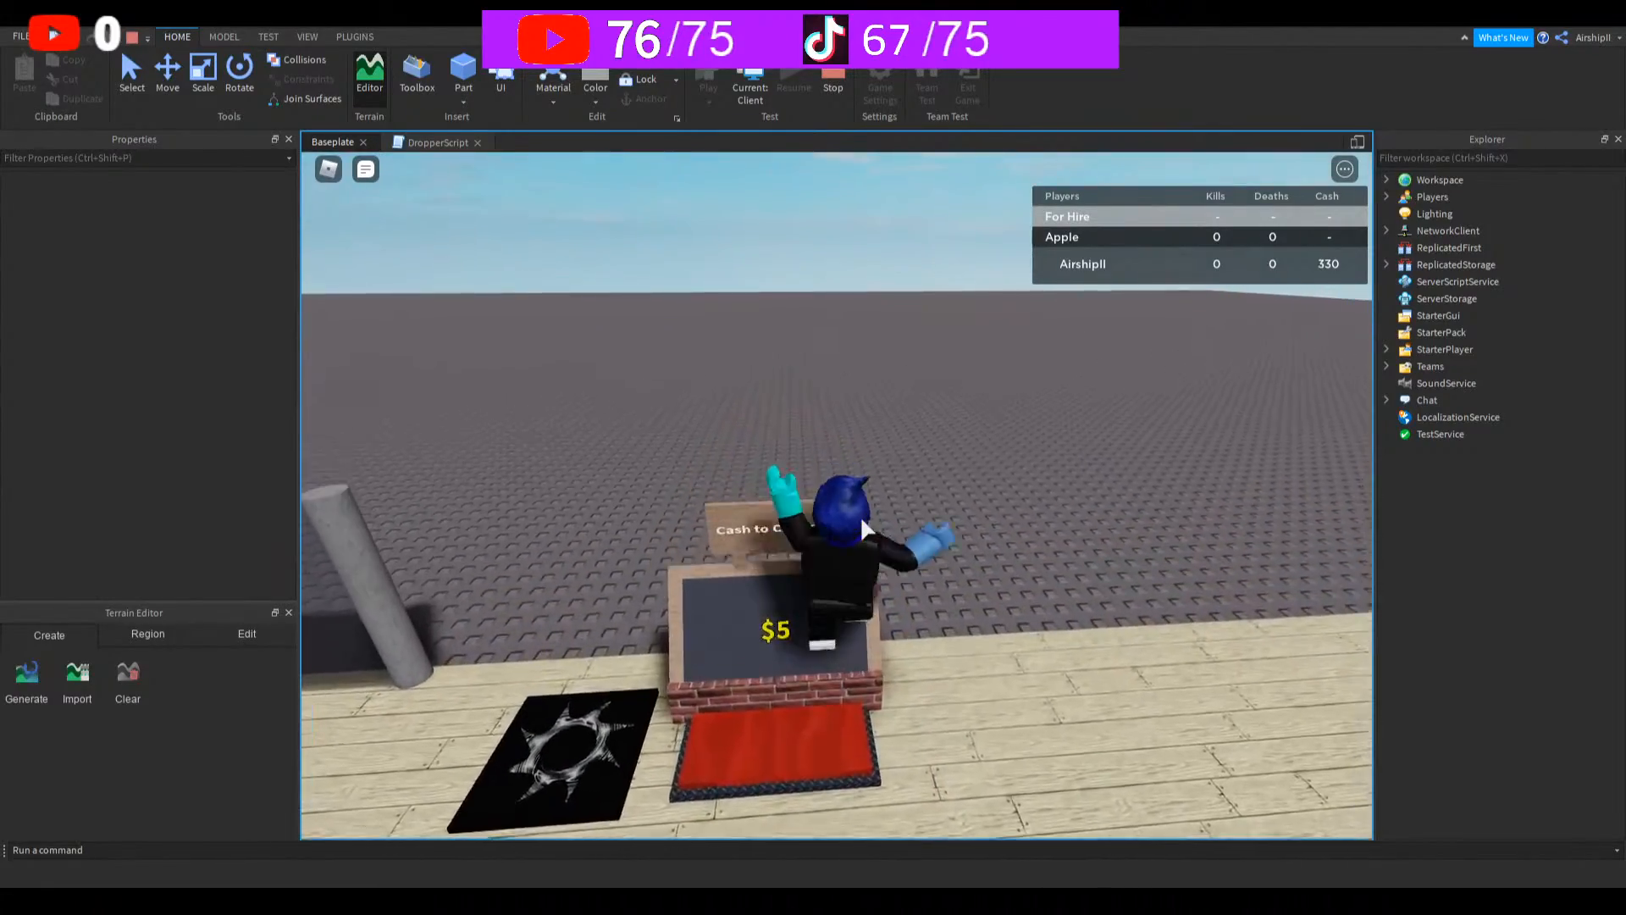
pyautogui.press('s')
pyautogui.press('w')
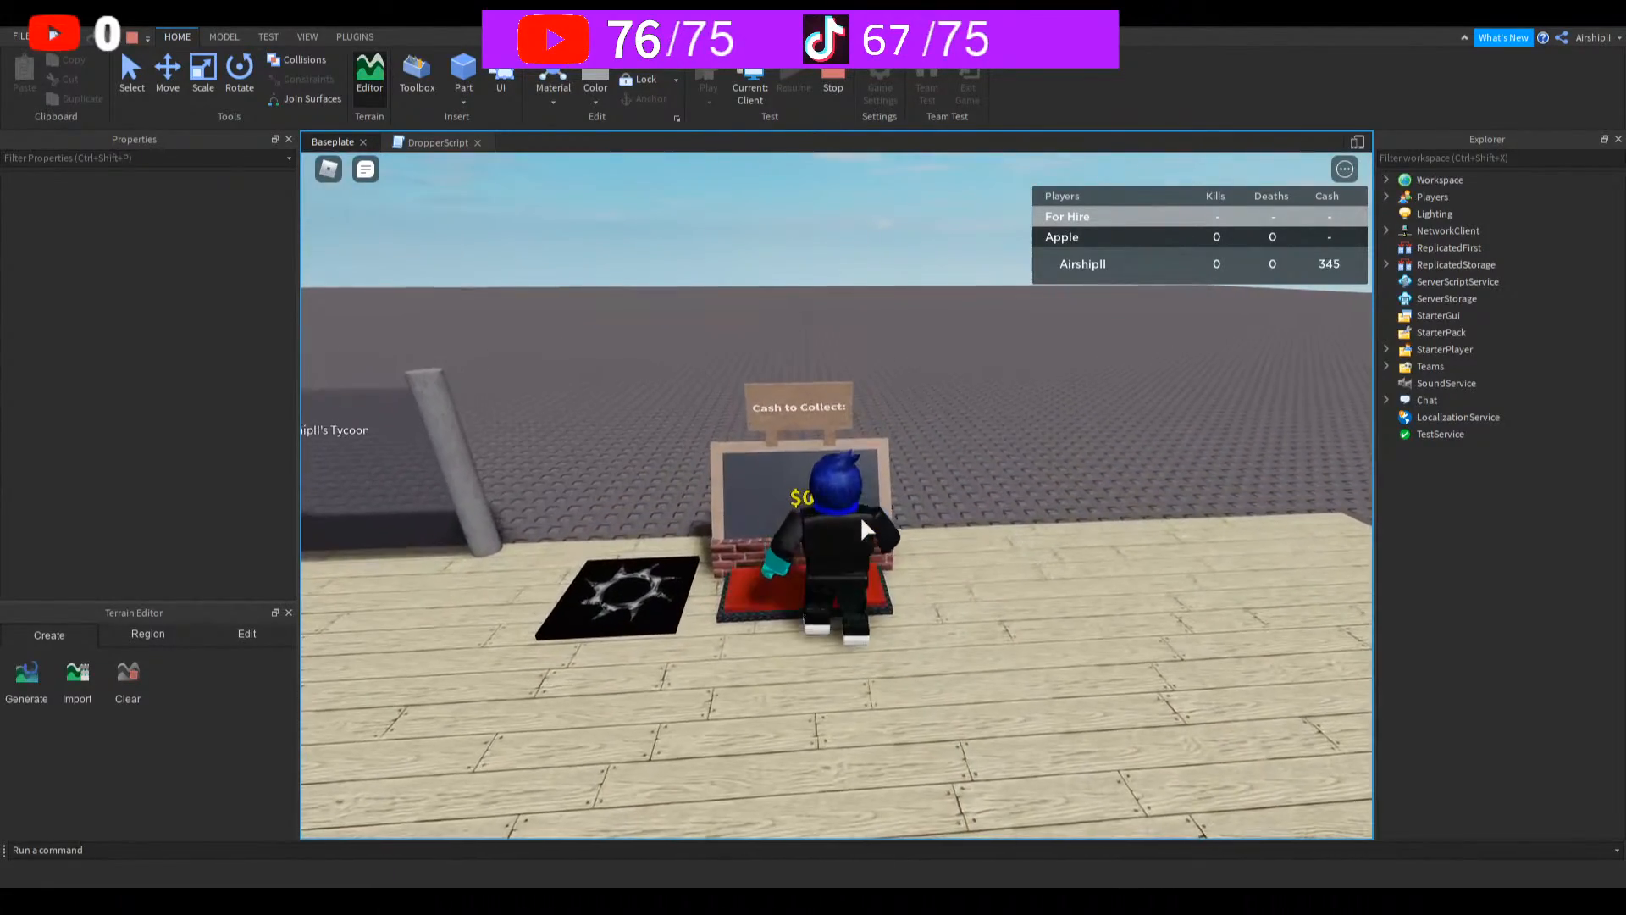
pyautogui.press('s')
pyautogui.press('w')
# Step: Buy Samsung Dropper 3 for $100 and the Samsung Upgrader for $250, then return to the cash collector
pyautogui.moveTo(862, 529); pyautogui.dragTo(851, 522, button='right')
pyautogui.press('w')
pyautogui.press('space')
pyautogui.press('s')
pyautogui.press('w')
pyautogui.press('w')
pyautogui.press('w')
pyautogui.press('s')
pyautogui.press('w')
pyautogui.press('s')
pyautogui.press('w')
pyautogui.press('s')
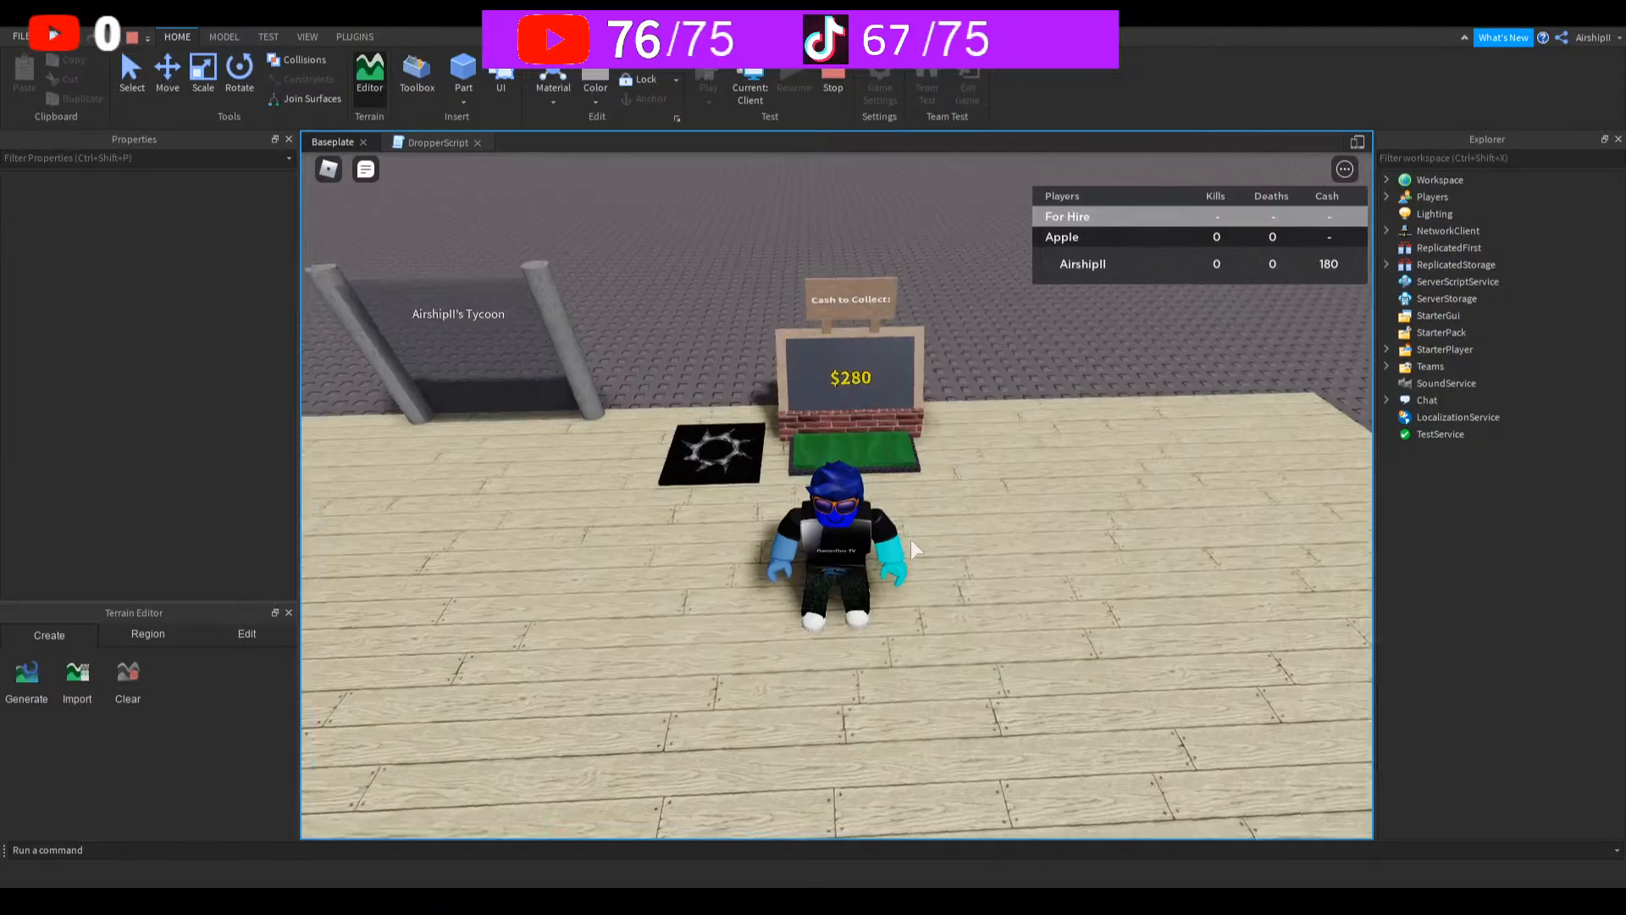
# Step: Step on and off the collector pad to gather the cash from the upgraded dropper line
pyautogui.press('w')
pyautogui.press('a')
pyautogui.press('w')
pyautogui.press('d')
pyautogui.press('s')
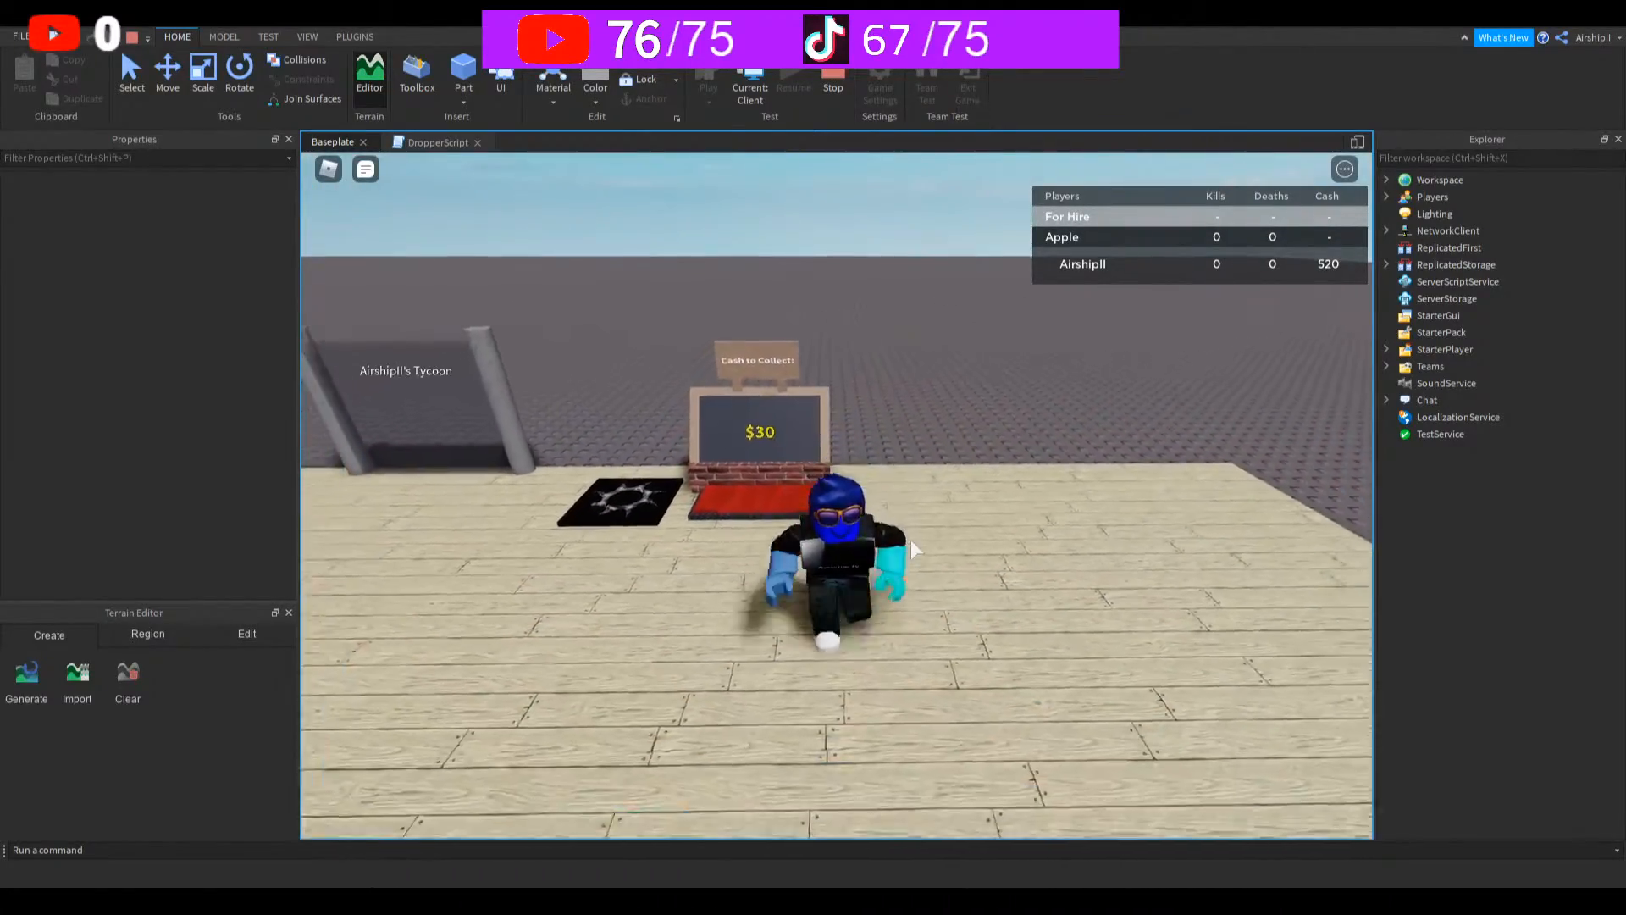
pyautogui.press('w')
pyautogui.press('s')
pyautogui.press('w')
pyautogui.press('s')
pyautogui.press('w')
# Step: Buy the walls for $100 and their $350 and $700 upgrades in the playtest
pyautogui.moveTo(912, 540); pyautogui.dragTo(900, 554, button='right')
pyautogui.press('w')
pyautogui.press('w')
pyautogui.press('w')
pyautogui.press('d')
pyautogui.press('w')
pyautogui.press('w')
pyautogui.press('w')
pyautogui.press('w')
pyautogui.press('w')
pyautogui.press('w')
pyautogui.press('w')
pyautogui.press('w')
pyautogui.press('w')
pyautogui.press('w')
pyautogui.press('a')
pyautogui.press('s')
pyautogui.press('w')
pyautogui.press('w')
pyautogui.press('w')
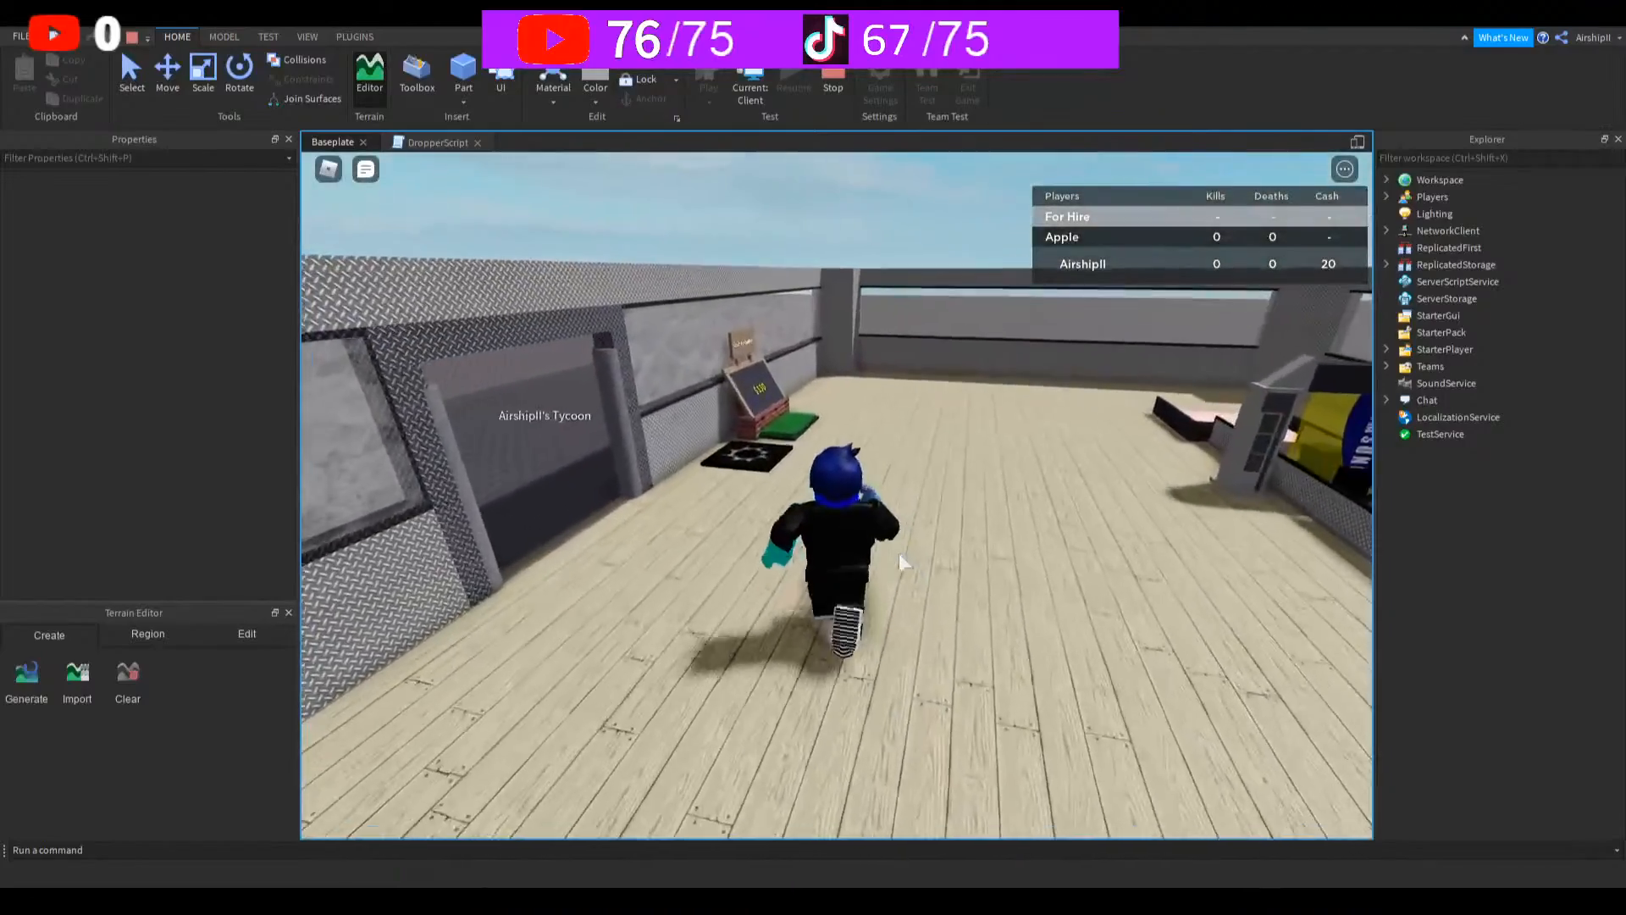
# Step: Watch the cash build up on the collector board beside the entrance and stop the playtest
pyautogui.press('w')
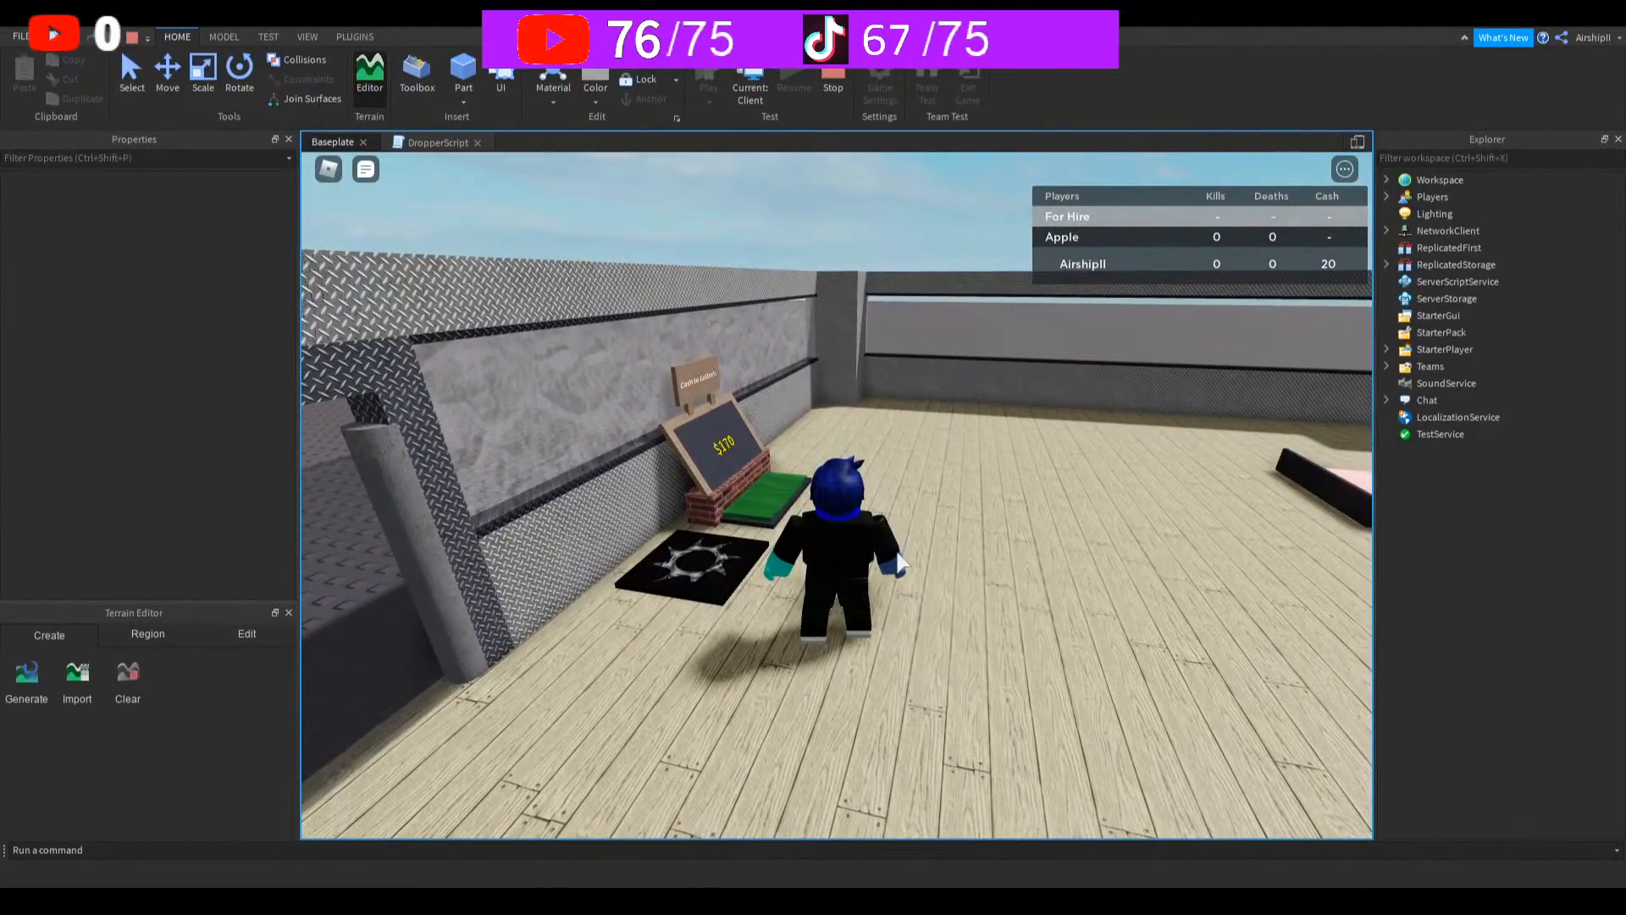
pyautogui.press('w')
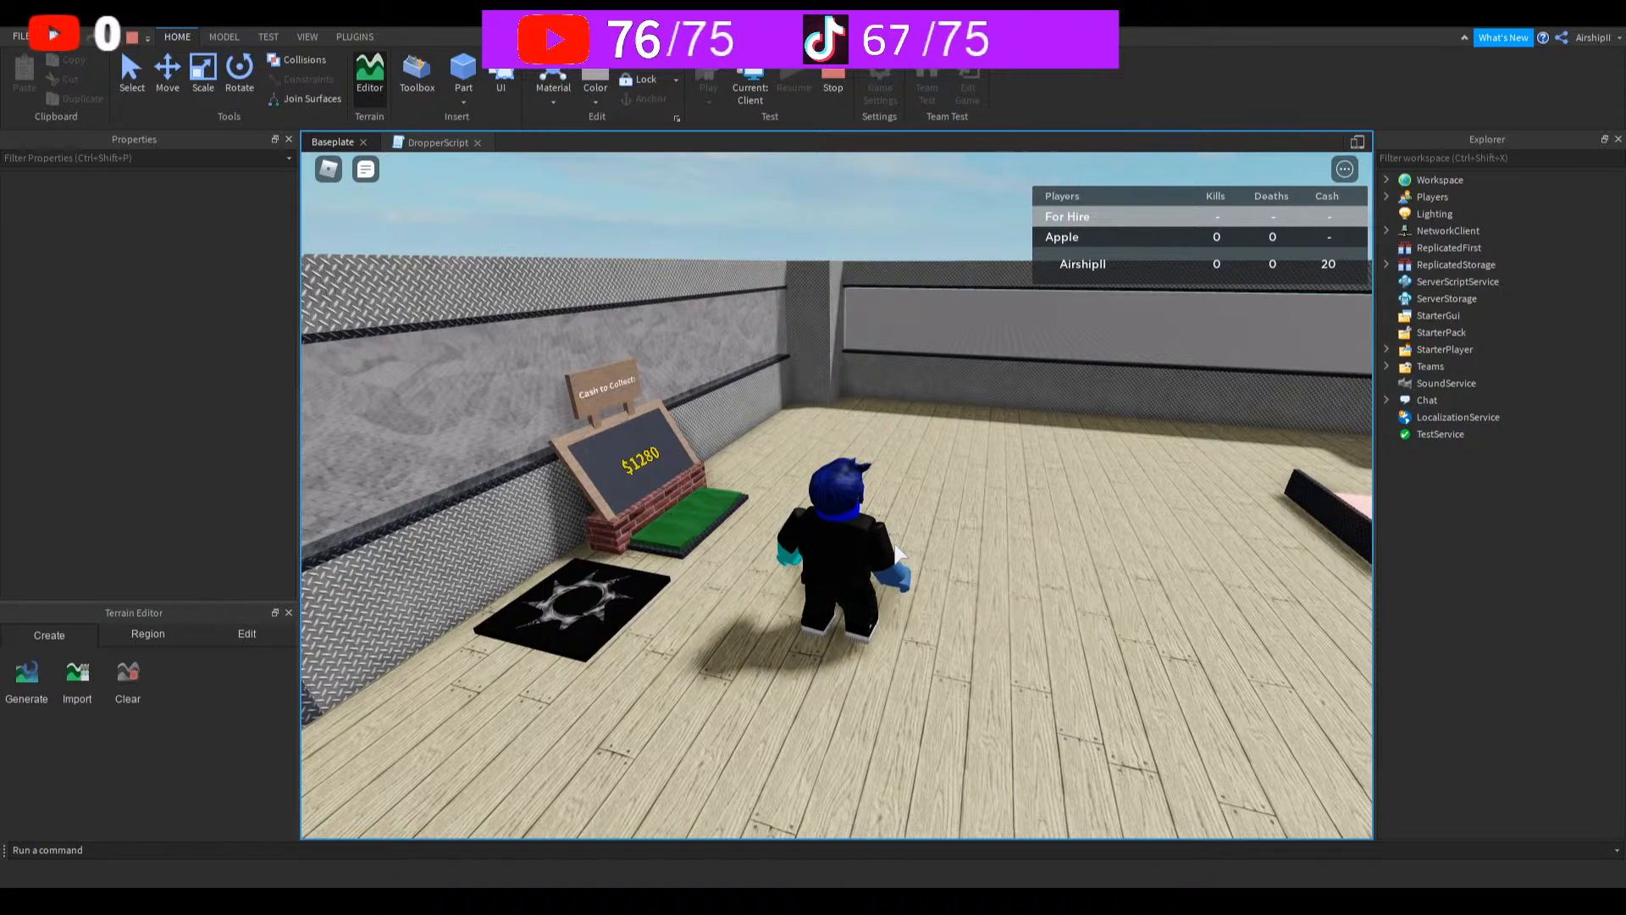
pyautogui.click(835, 91)
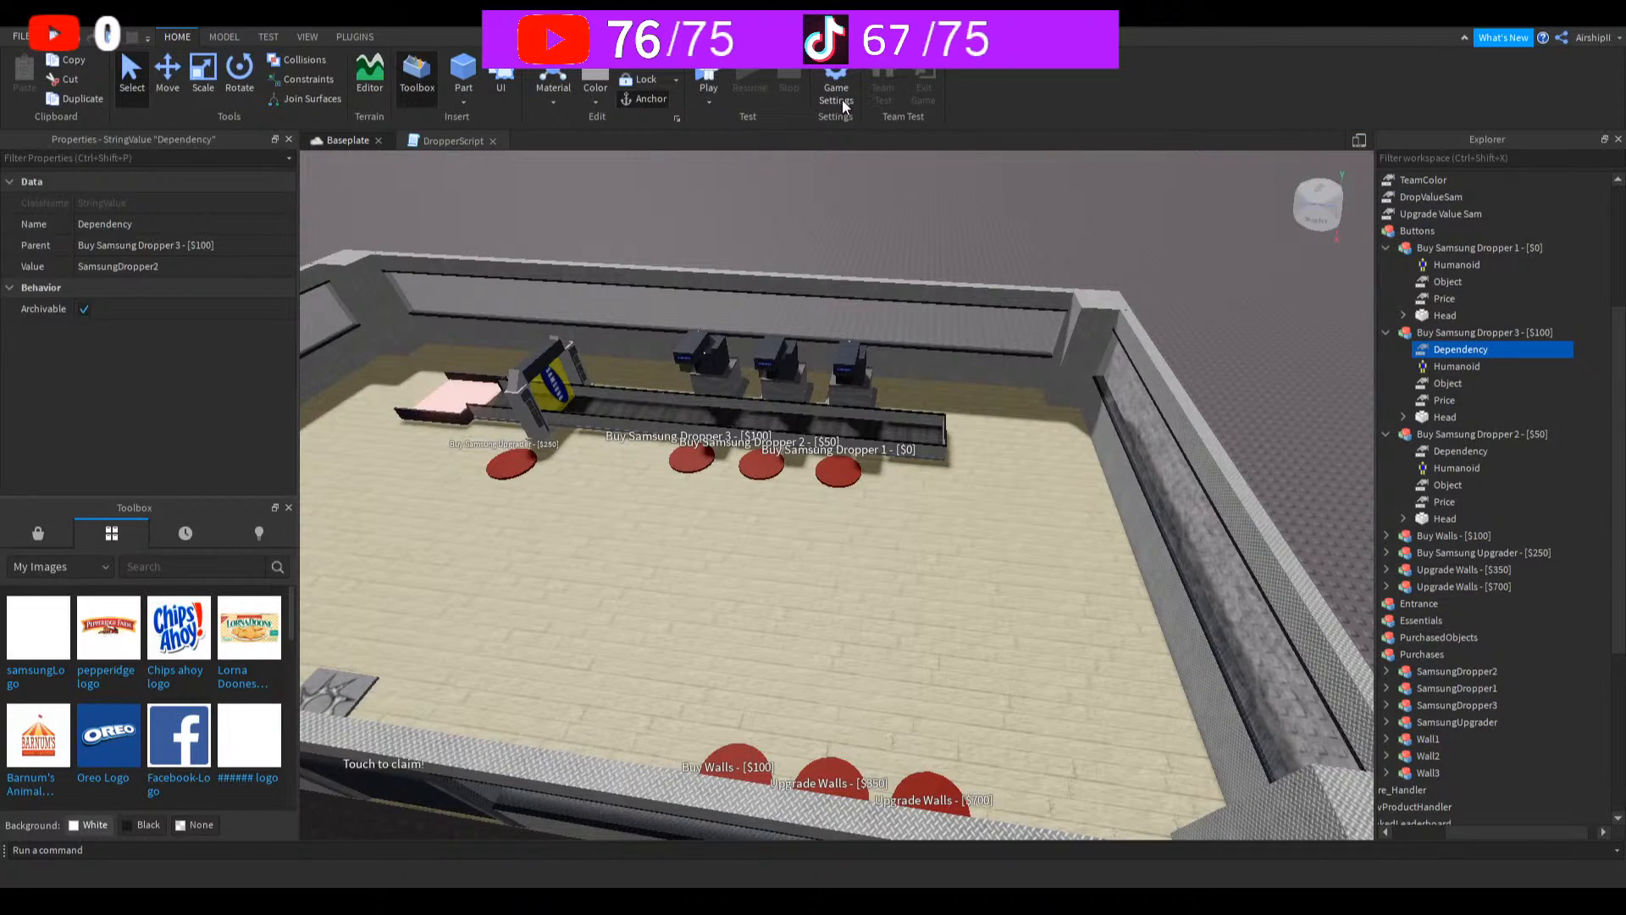
# Step: Save the place as Phone Facotry Tycoon.rbxl
pyautogui.moveTo(992, 521)
pyautogui.mouseDown(button='right')
pyautogui.moveTo(966, 492)
pyautogui.moveTo(992, 521)
pyautogui.mouseUp(button='right')
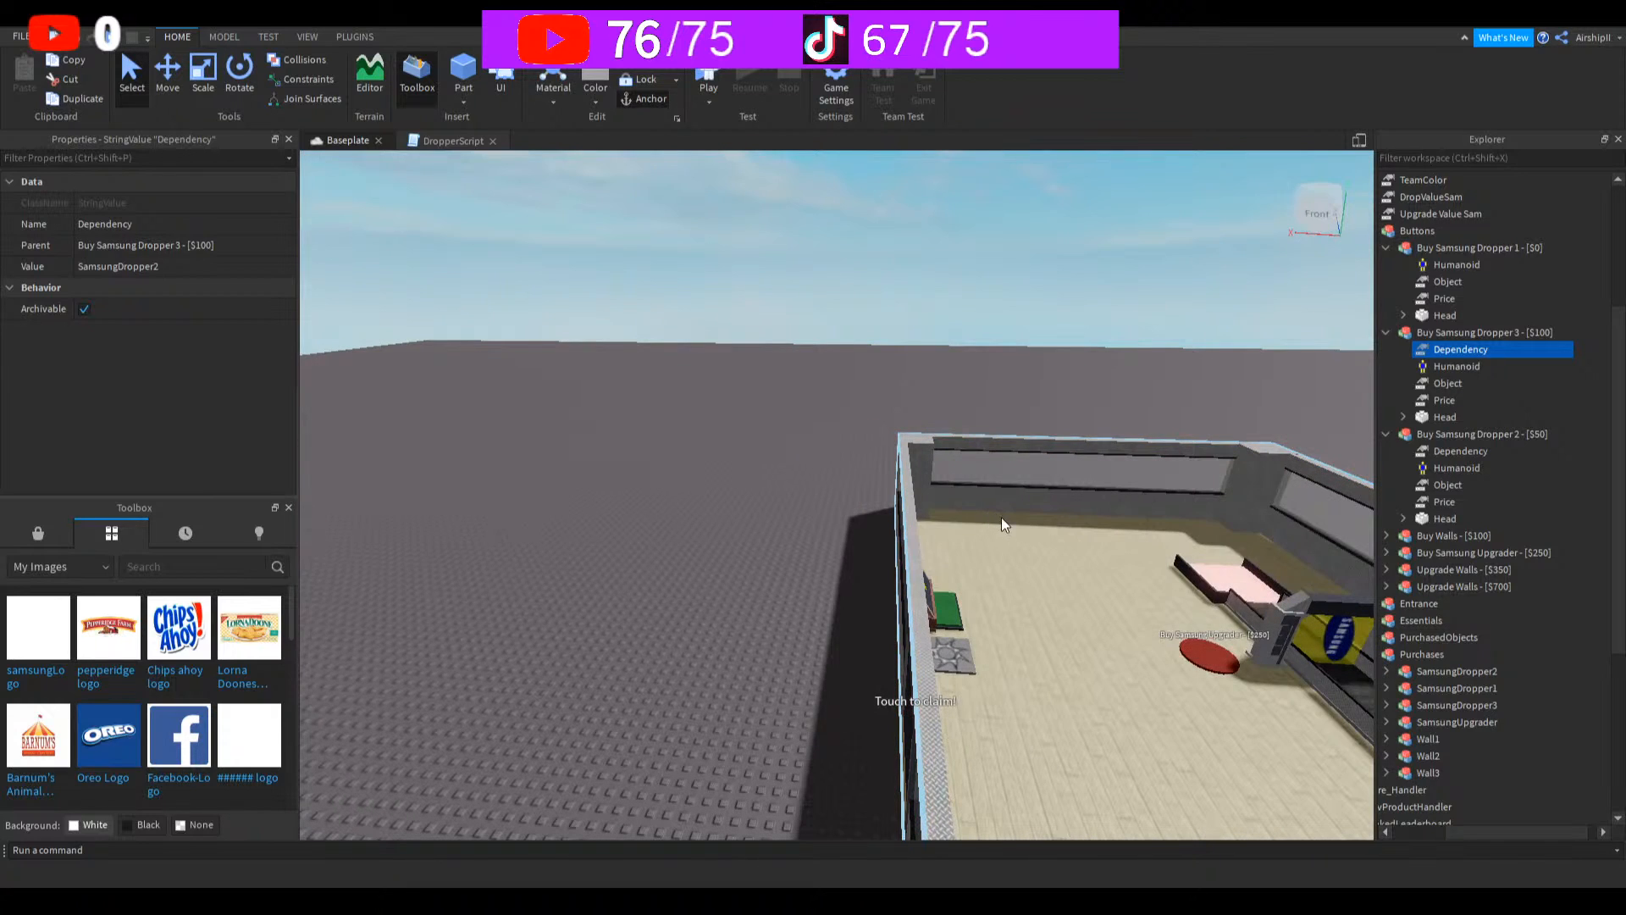
pyautogui.moveTo(1020, 370); pyautogui.dragTo(968, 458, button='right')
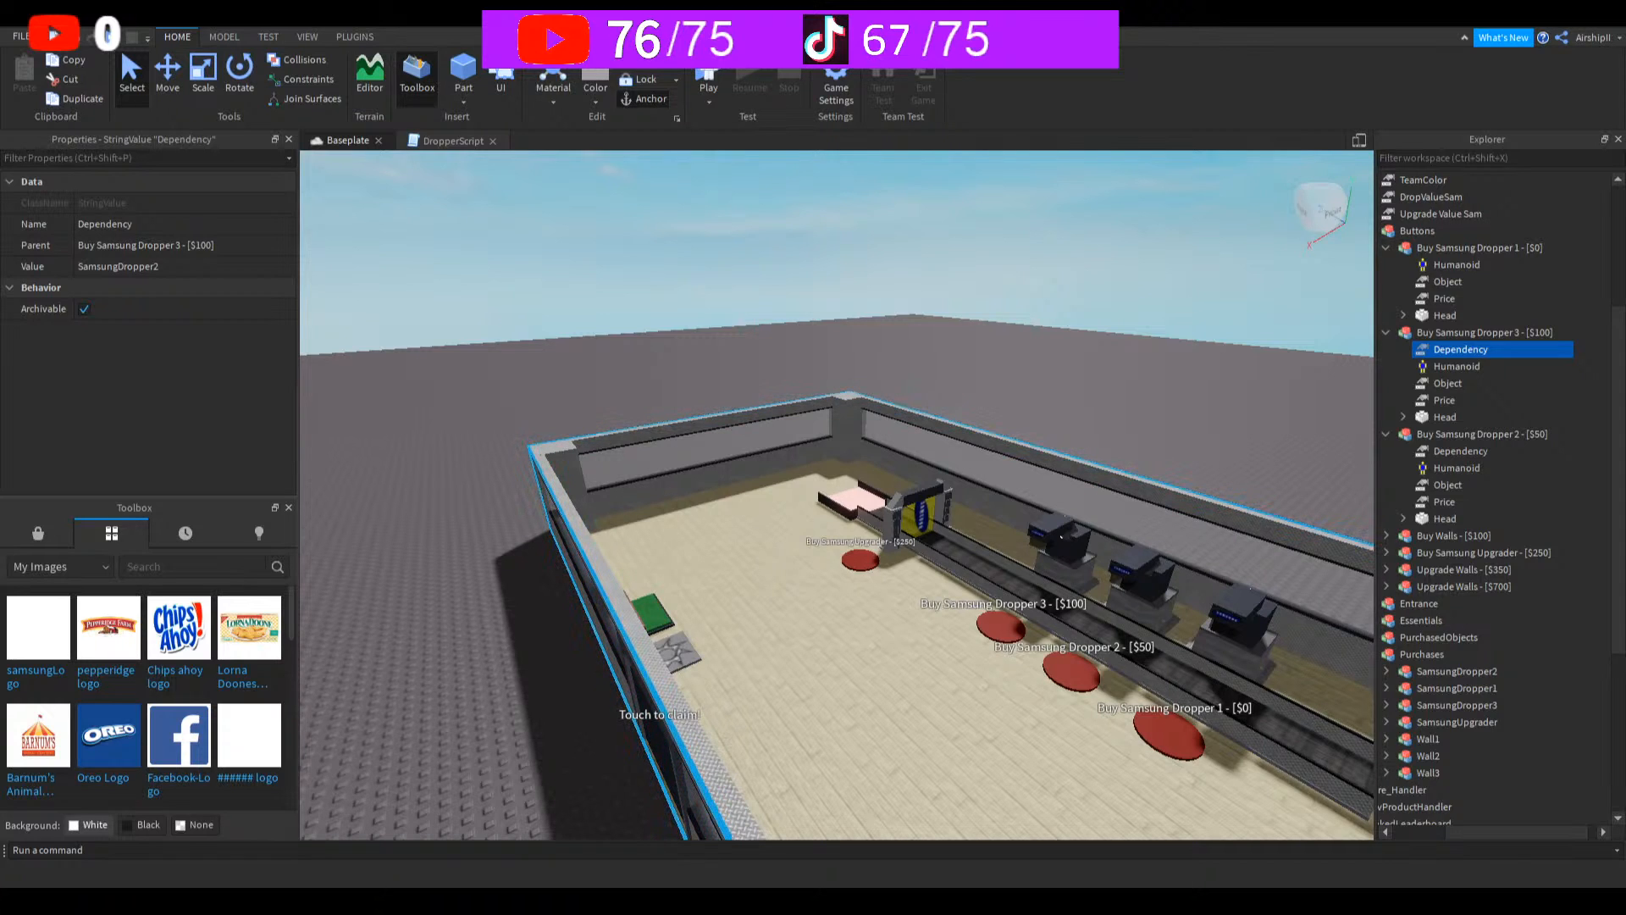
pyautogui.hotkey('ctrl', 's')
pyautogui.scroll(-5, 930, 515)
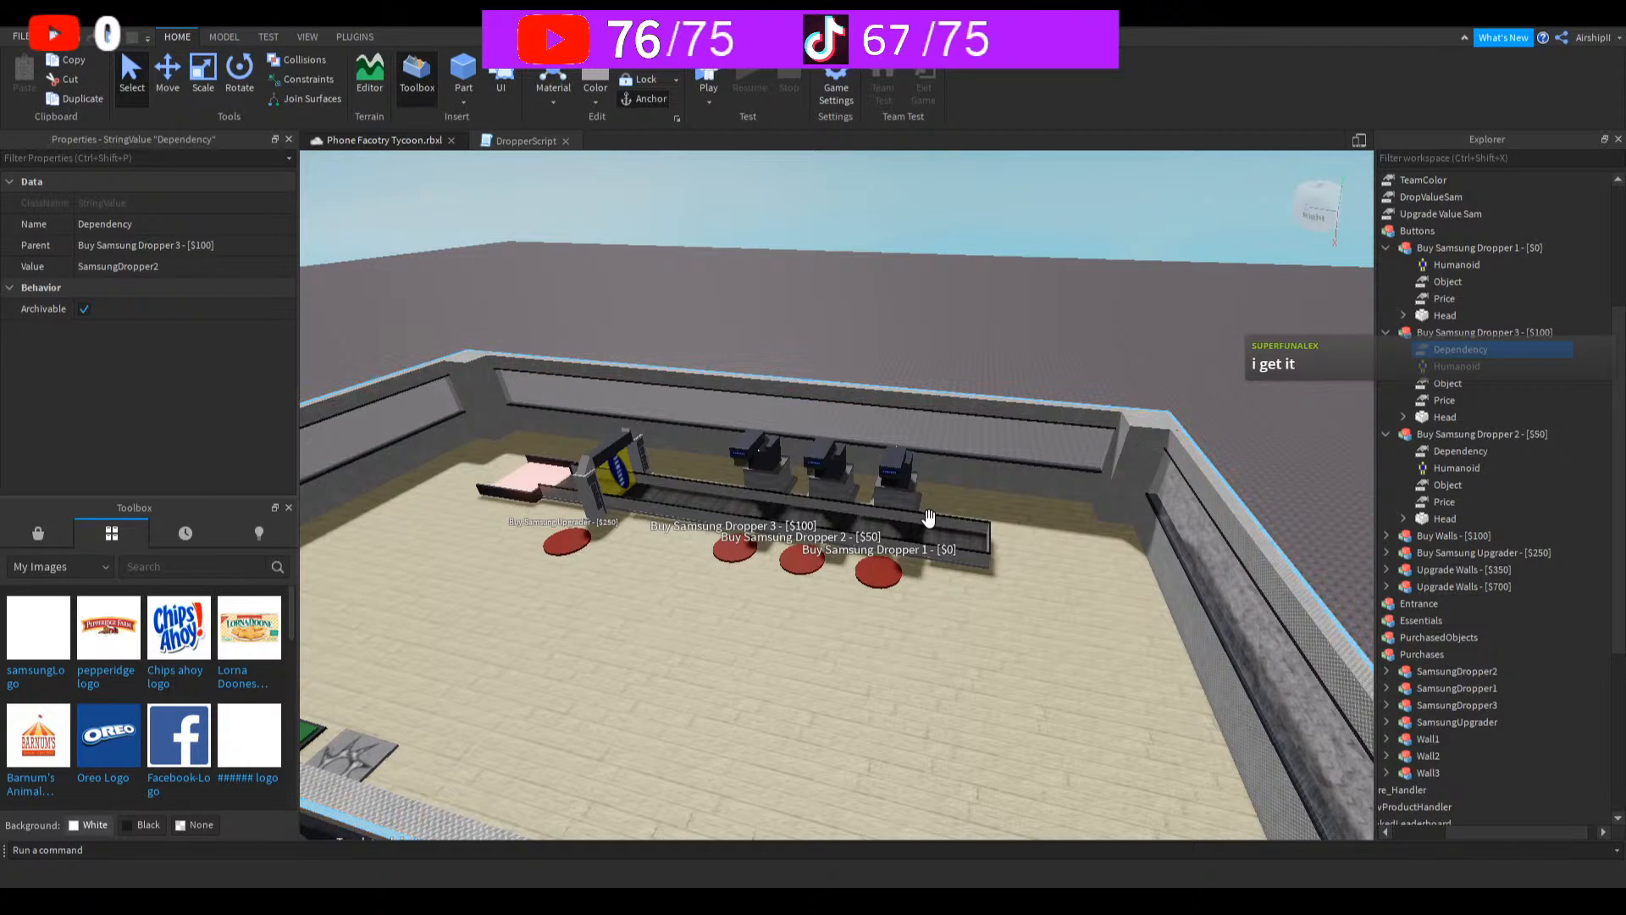
pyautogui.moveTo(955, 159); pyautogui.dragTo(1075, 213, button='right')
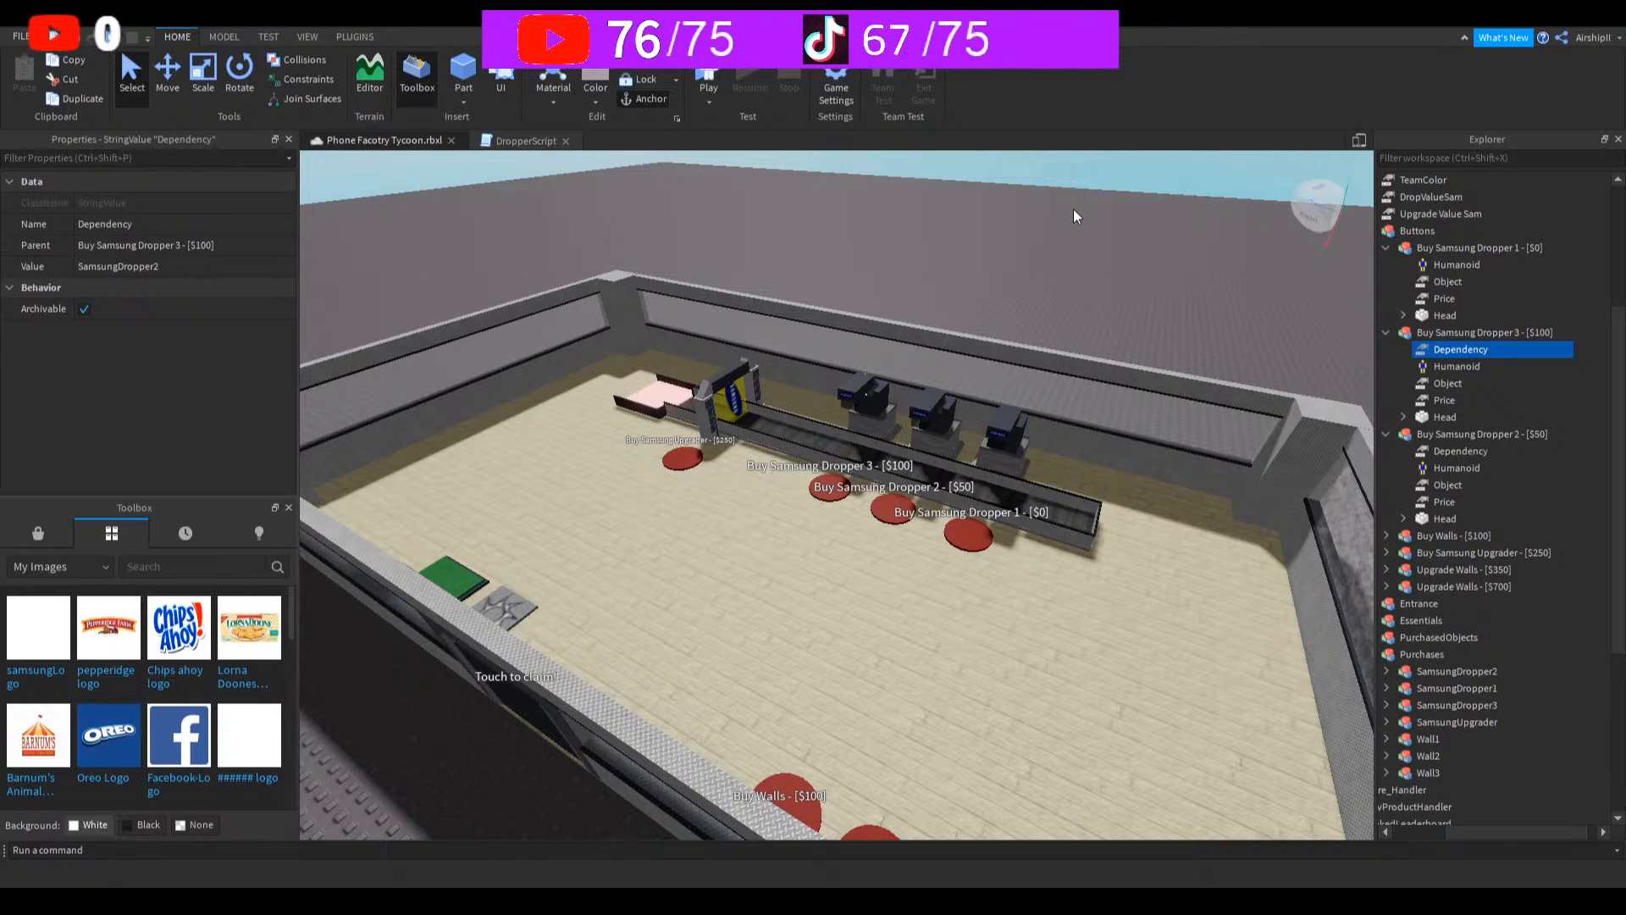
pyautogui.moveTo(904, 751); pyautogui.dragTo(1067, 697, button='right')
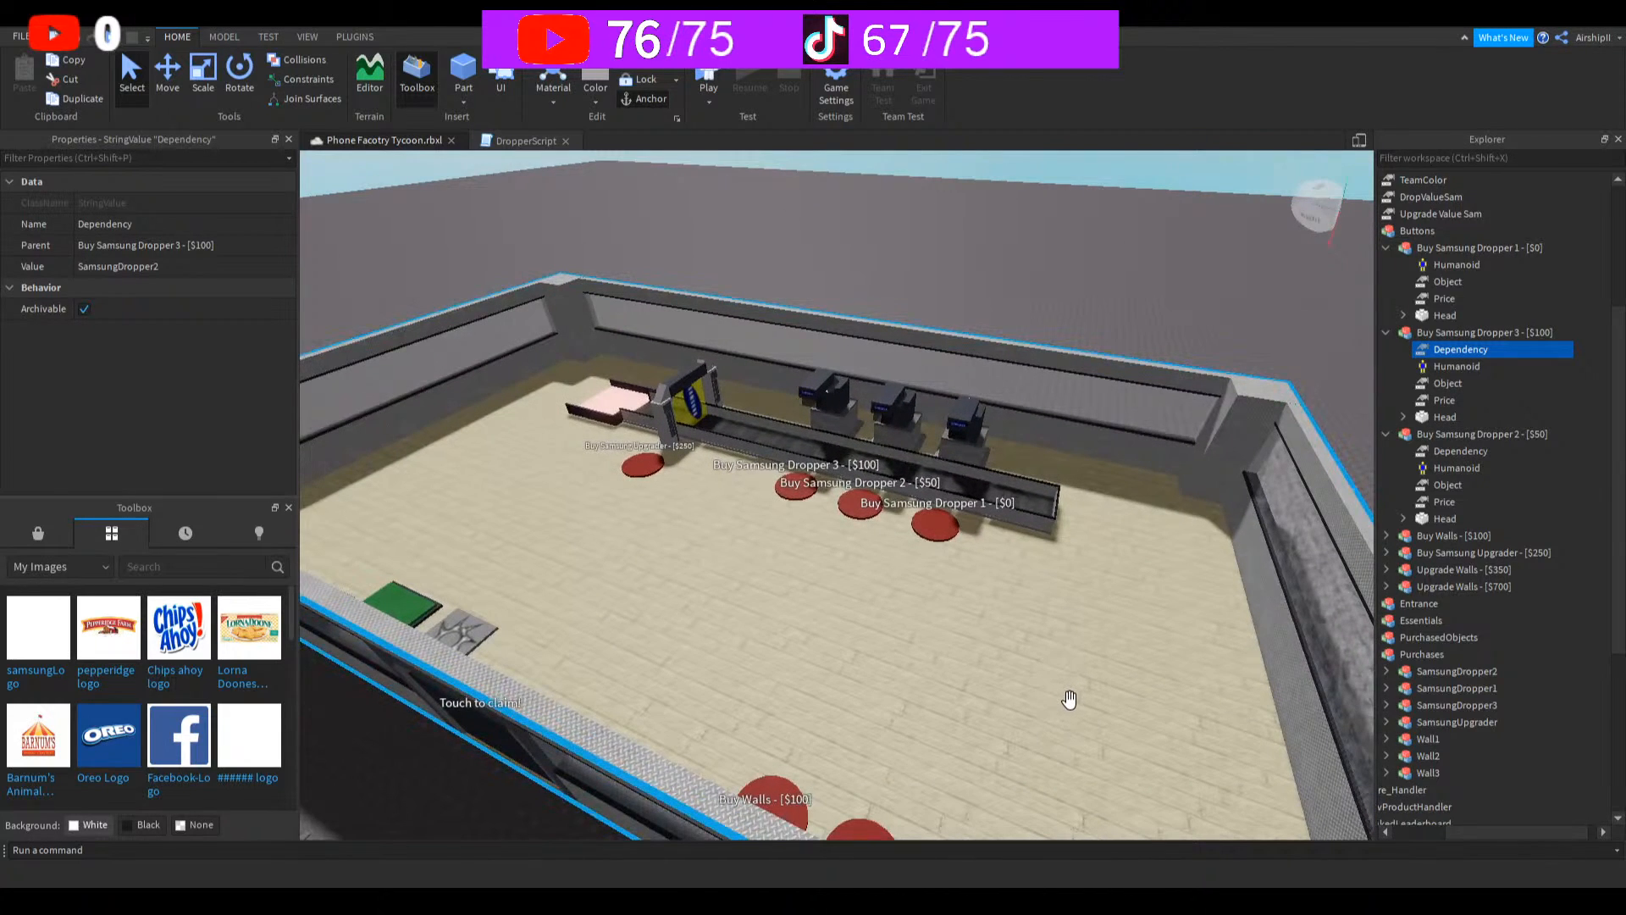